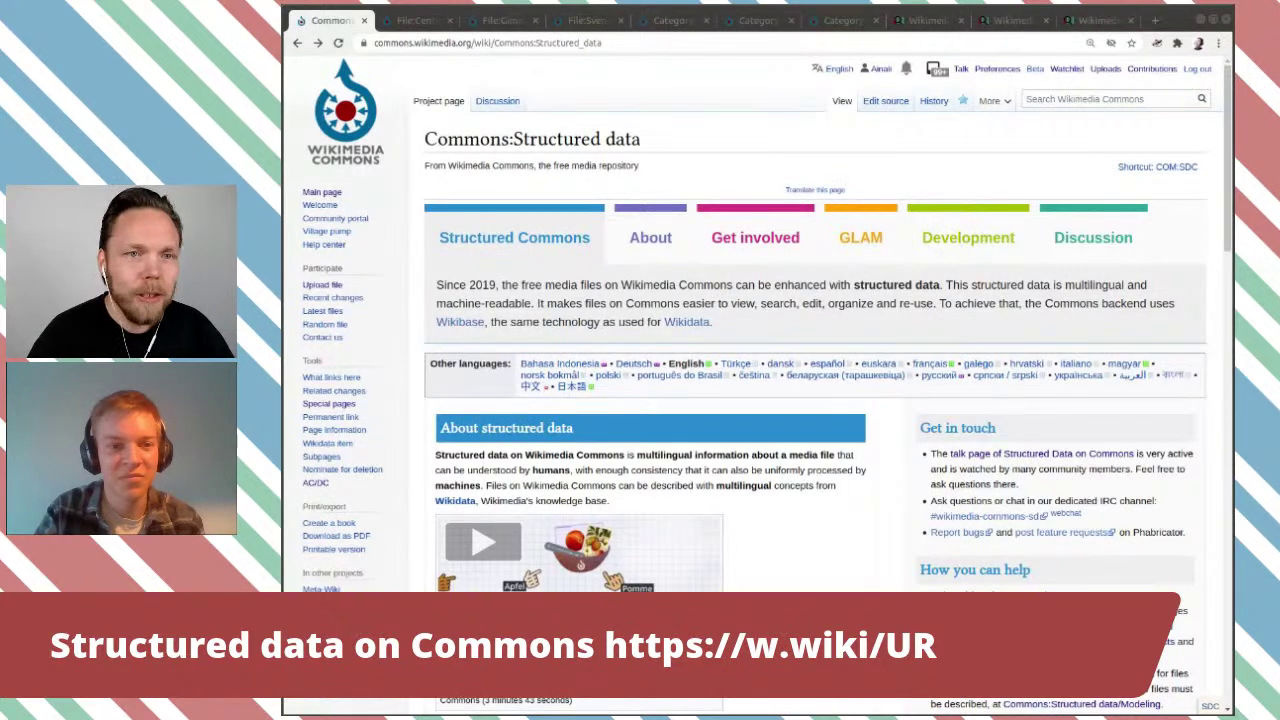
Look over the Commons structured data overview, then the captions and summary on the Centralsjukhuset i Karlstad.JPG file page.
scroll(1090, 198, down, 1)
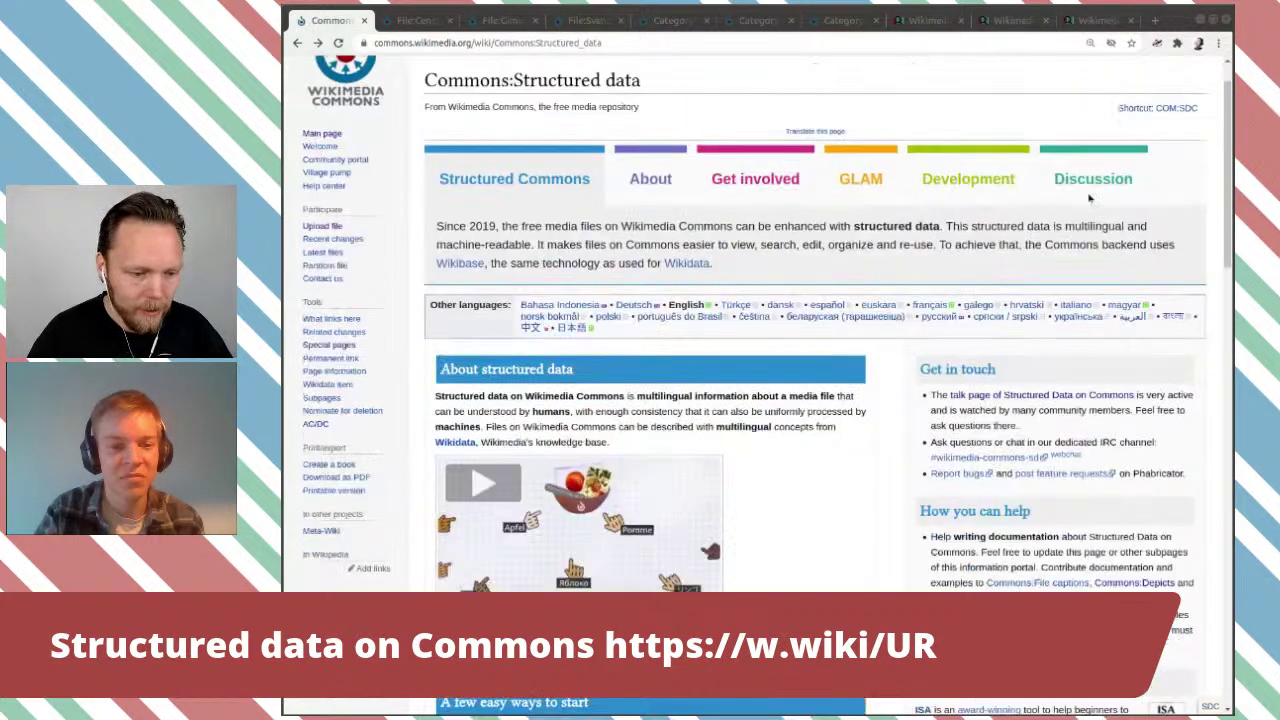
scroll(1090, 198, down, 3)
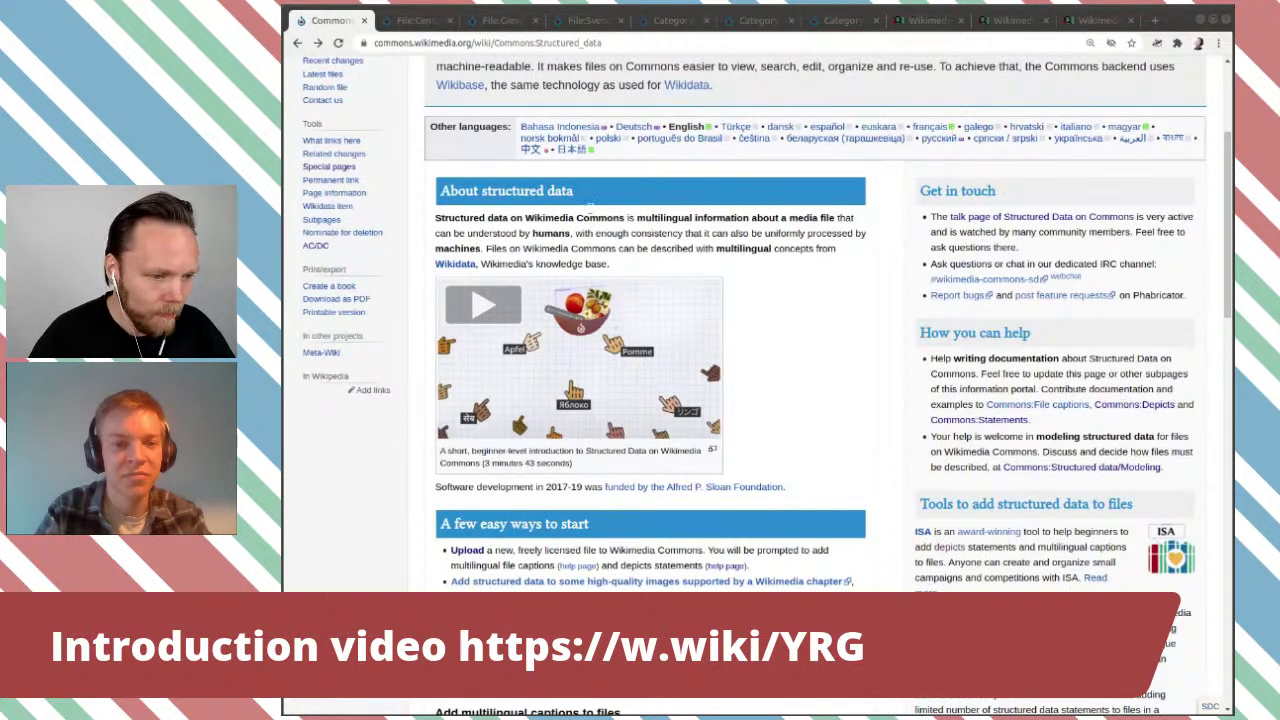
click(410, 20)
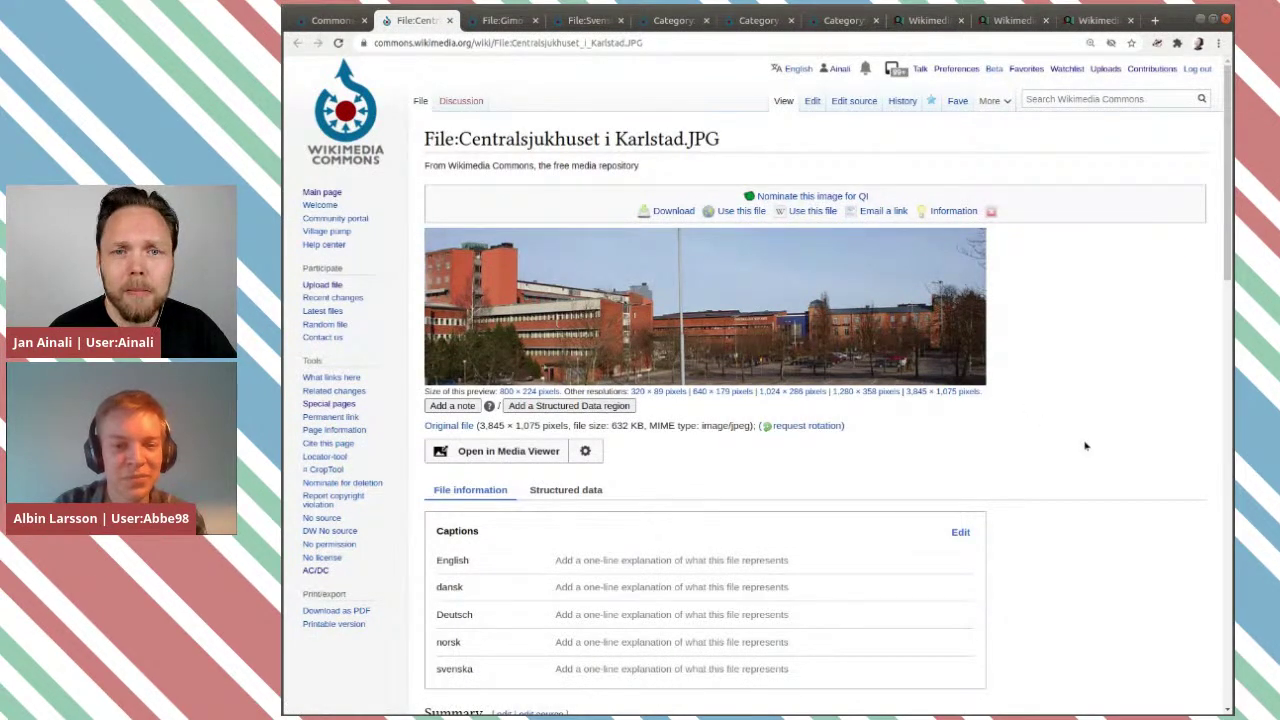
scroll(1085, 446, down, 3)
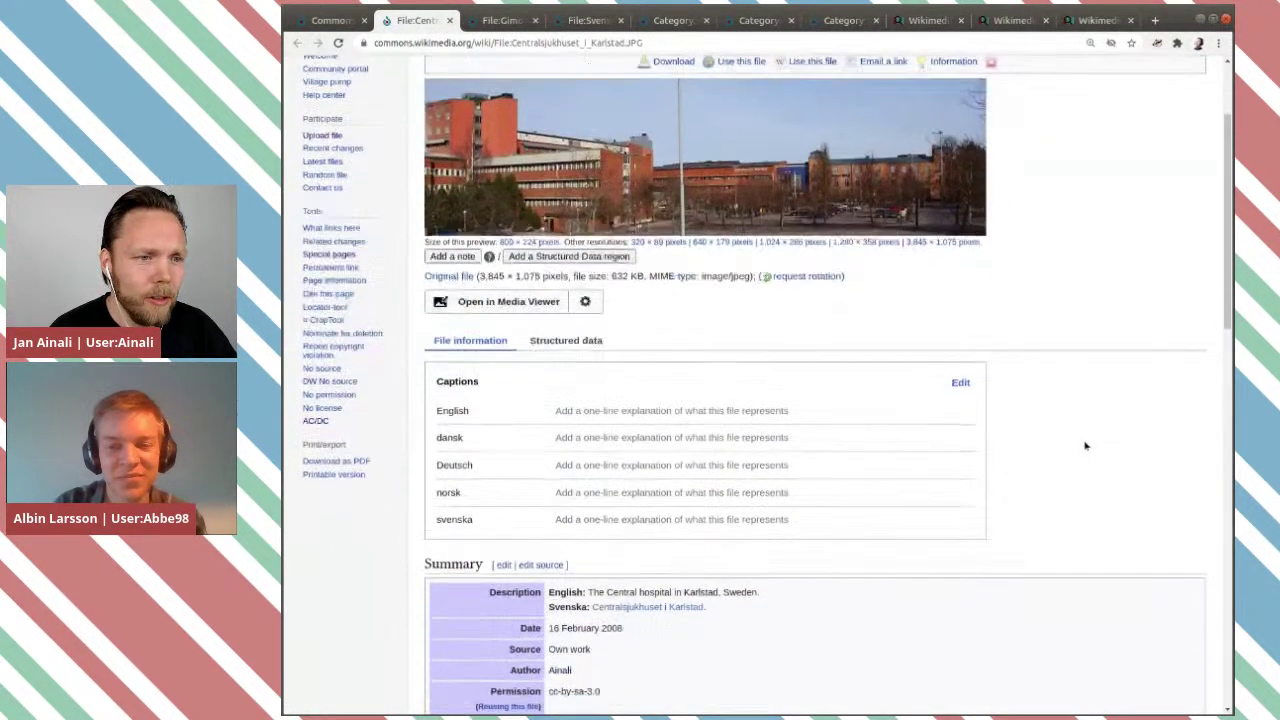
scroll(1085, 446, up, 3)
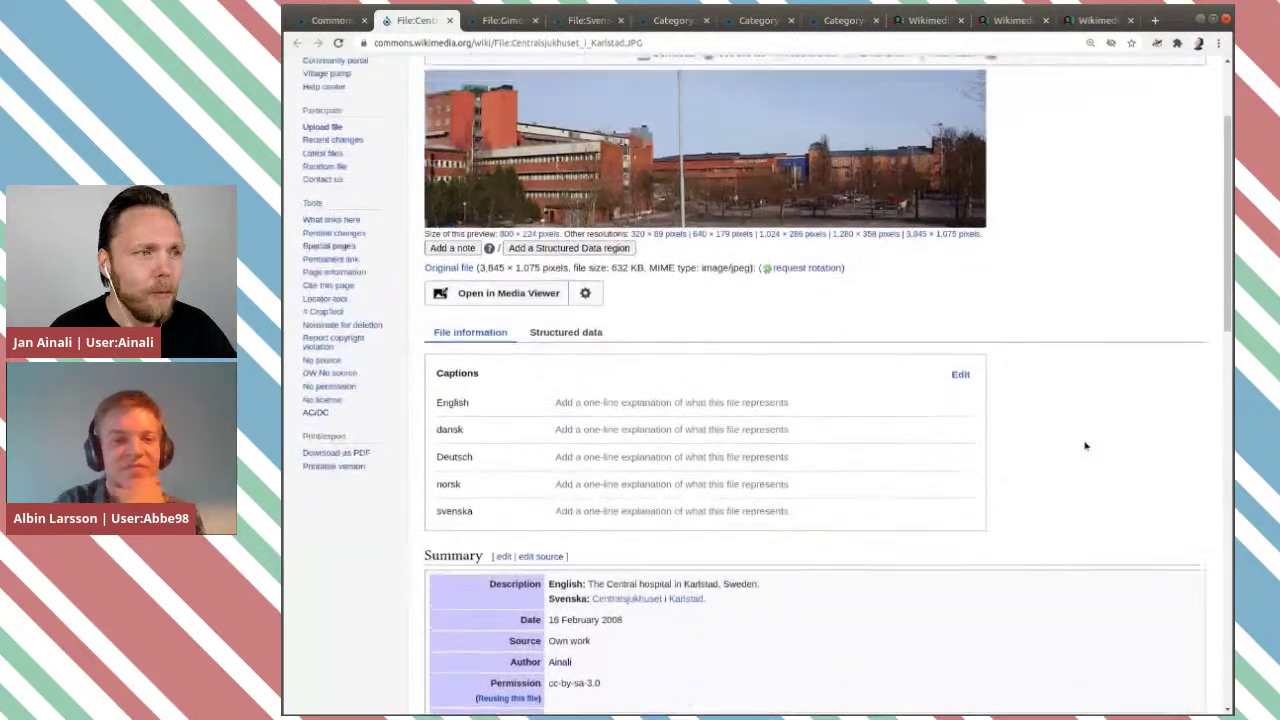
scroll(1085, 446, down, 1)
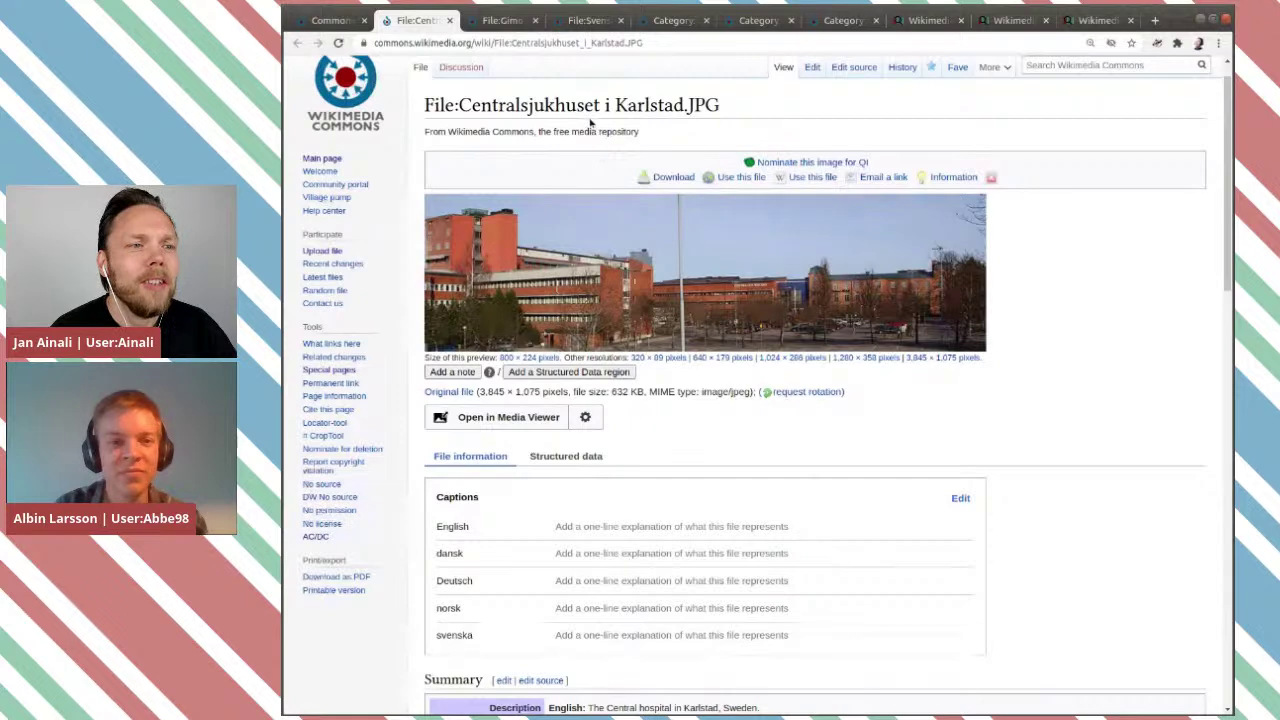
scroll(946, 409, down, 3)
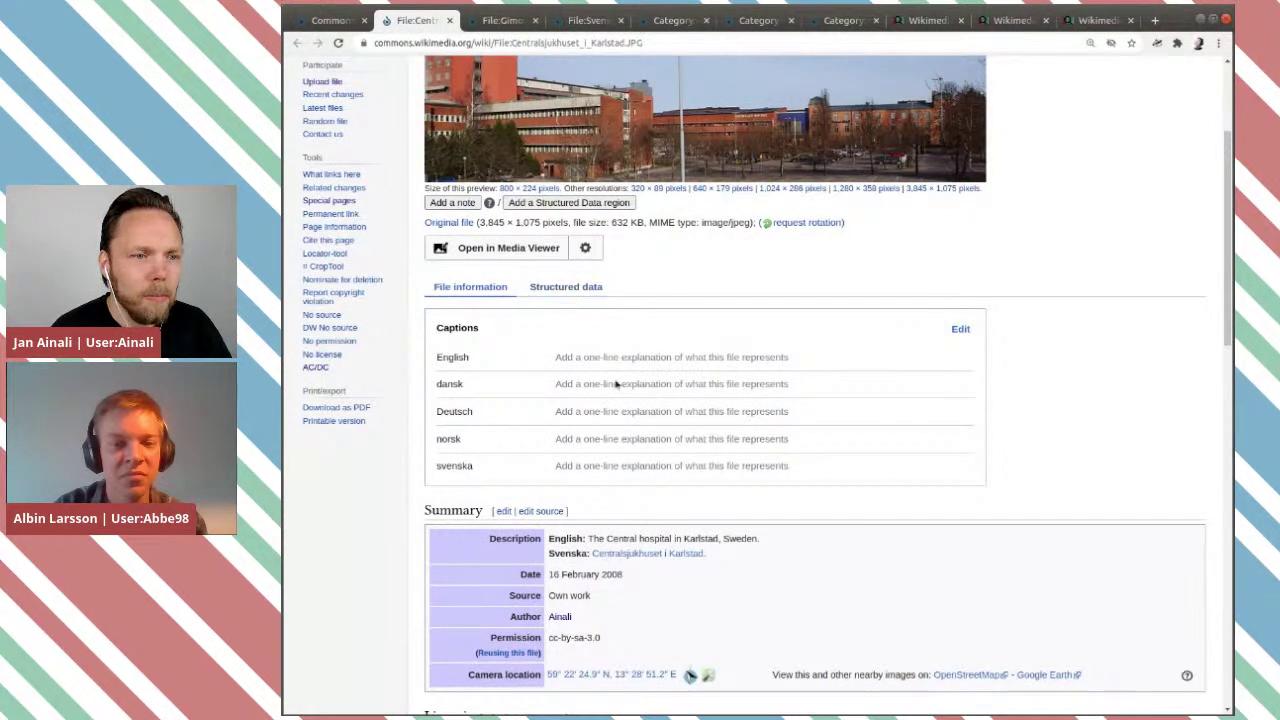
Enlarge the file page and show the image's structured data to examine its depicts section and statement options.
key(ctrl+plus)
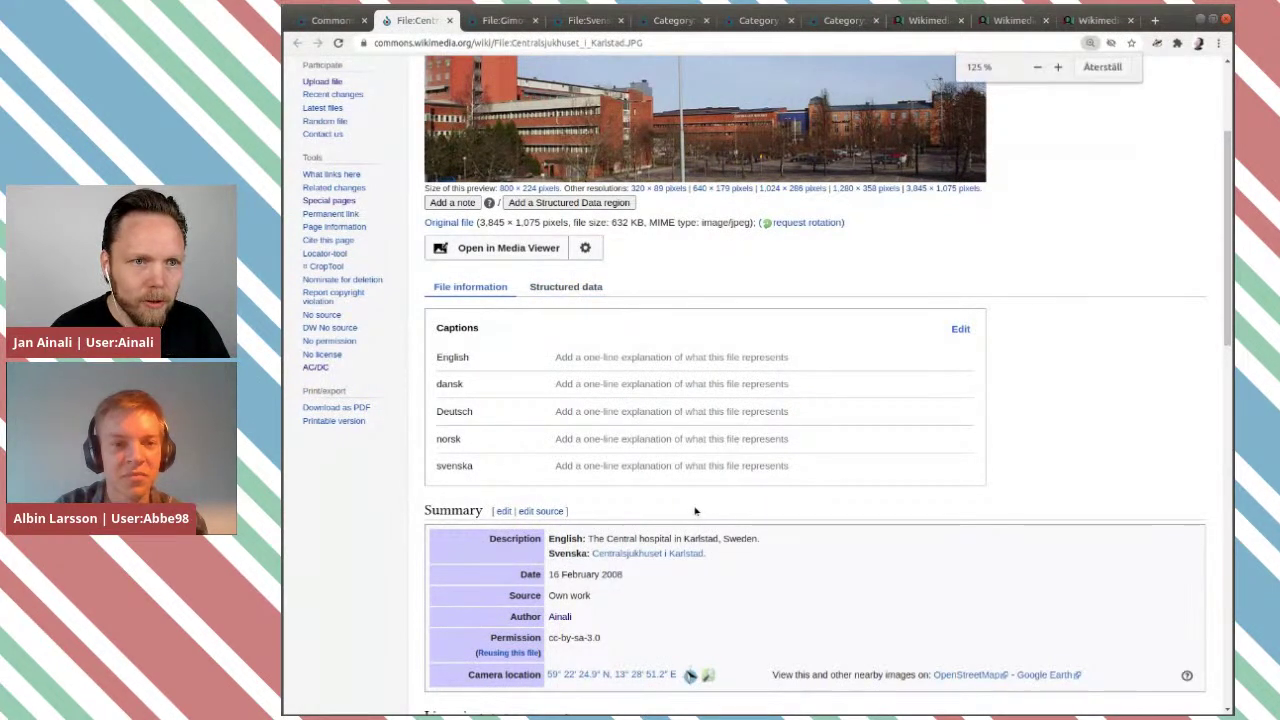
key(ctrl+plus)
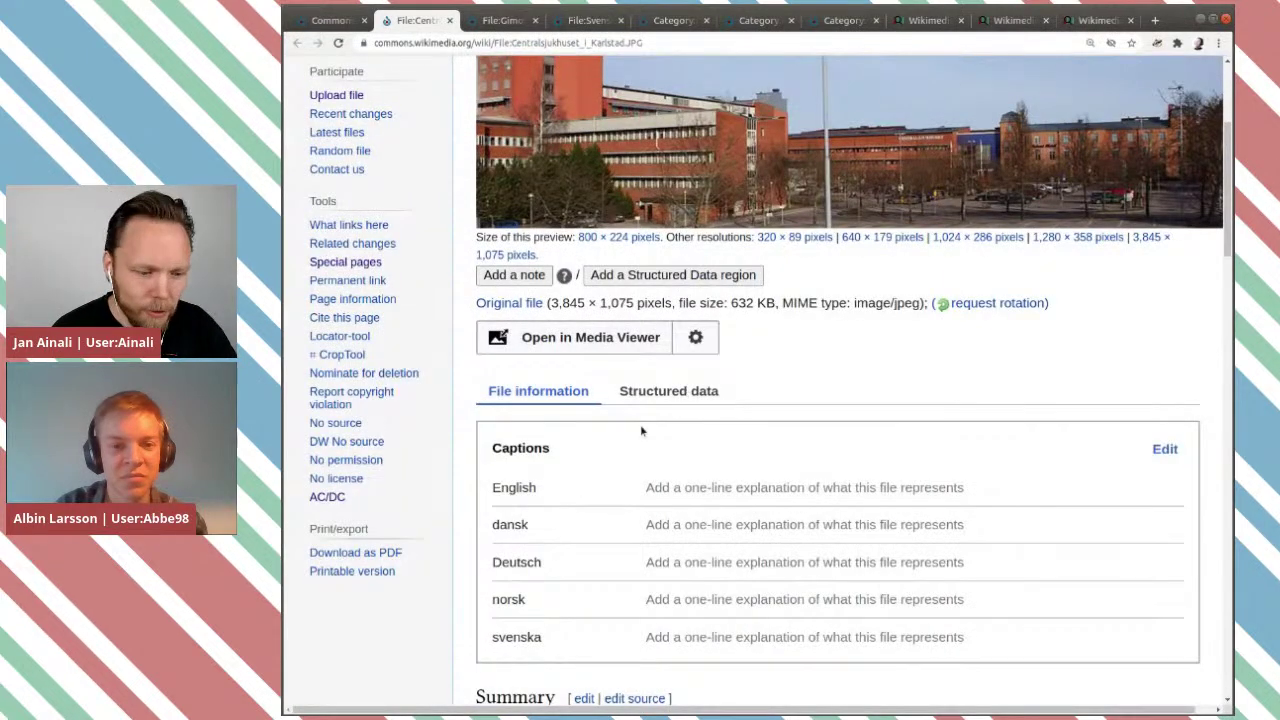
click(675, 393)
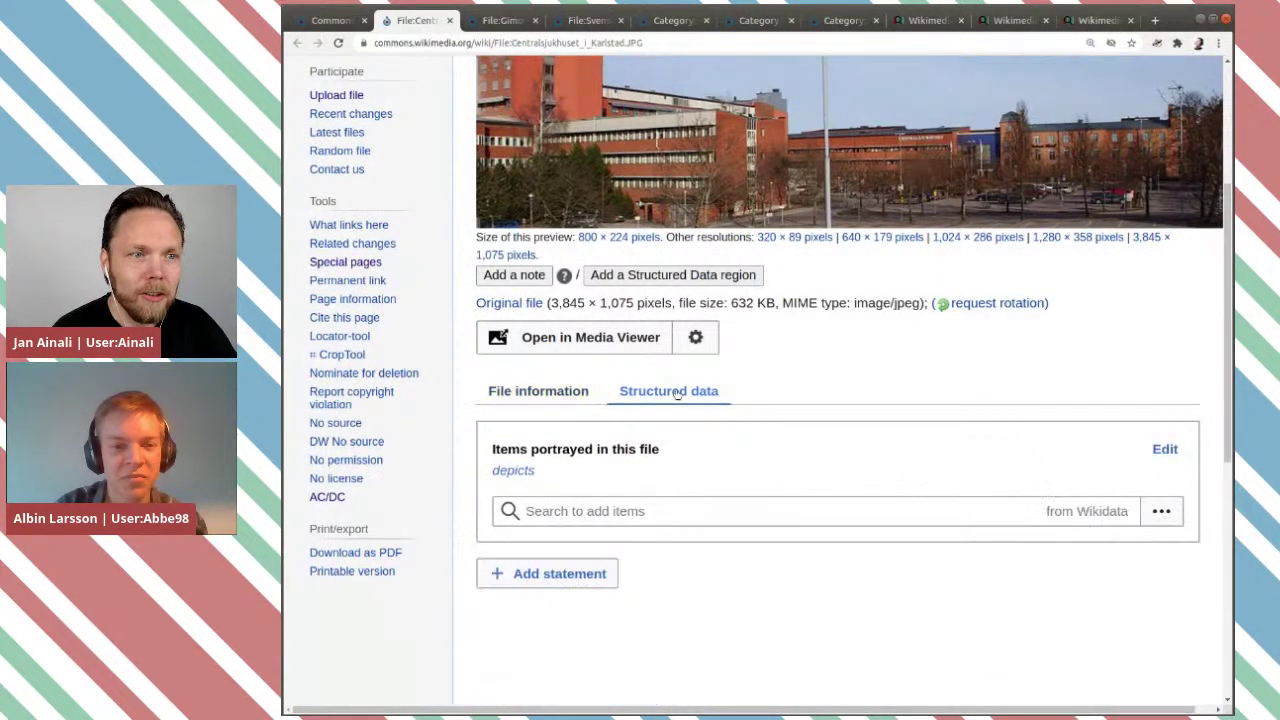
scroll(675, 393, down, 1)
scroll(794, 557, down, 1)
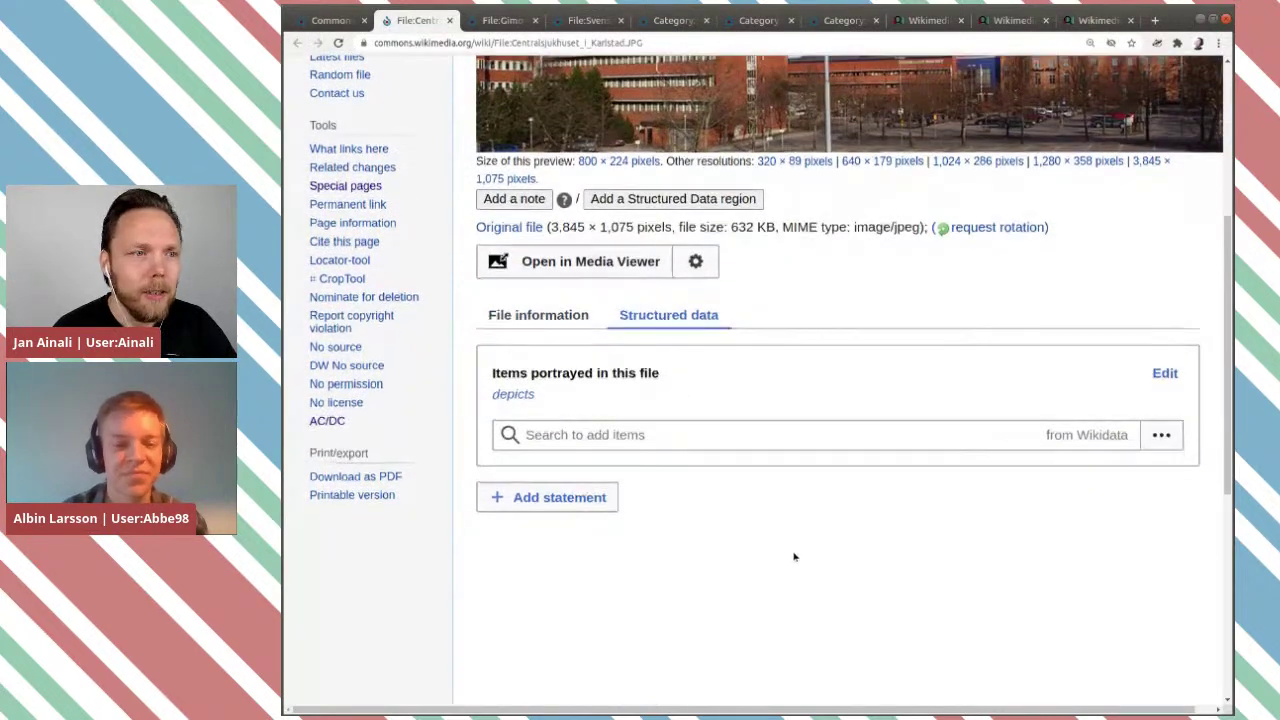
scroll(794, 557, down, 3)
scroll(794, 557, up, 3)
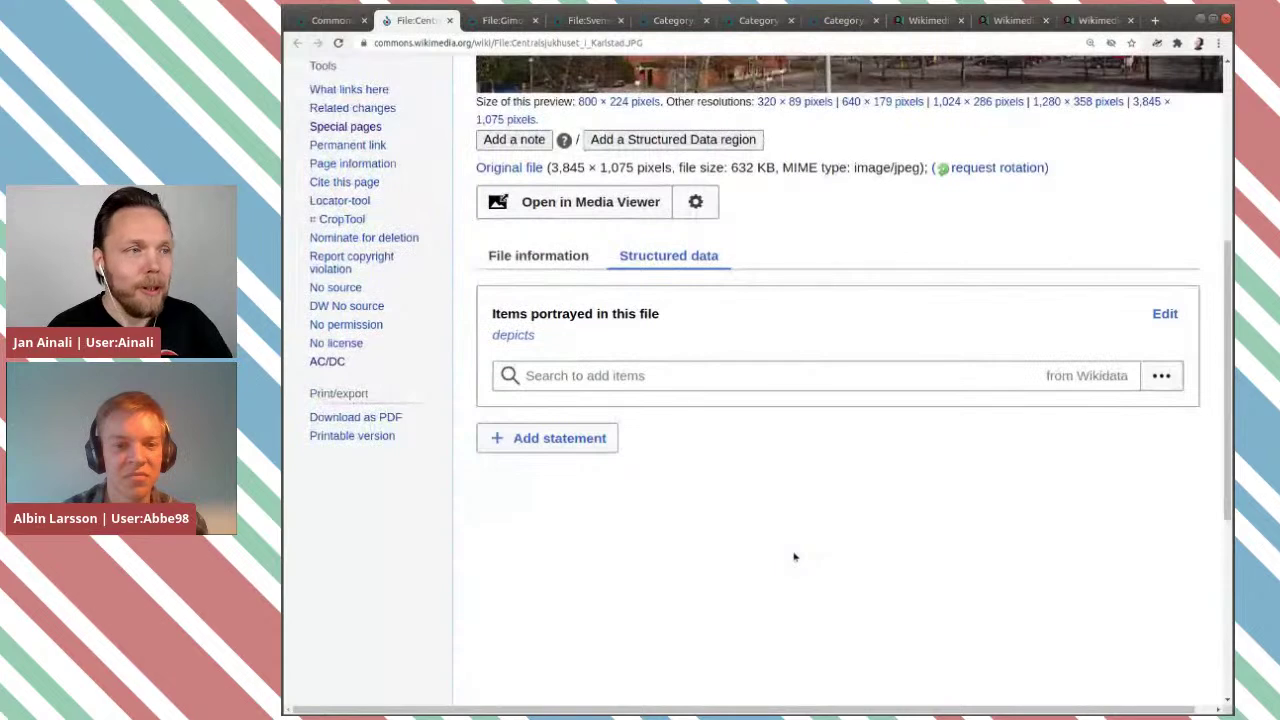
scroll(801, 569, up, 5)
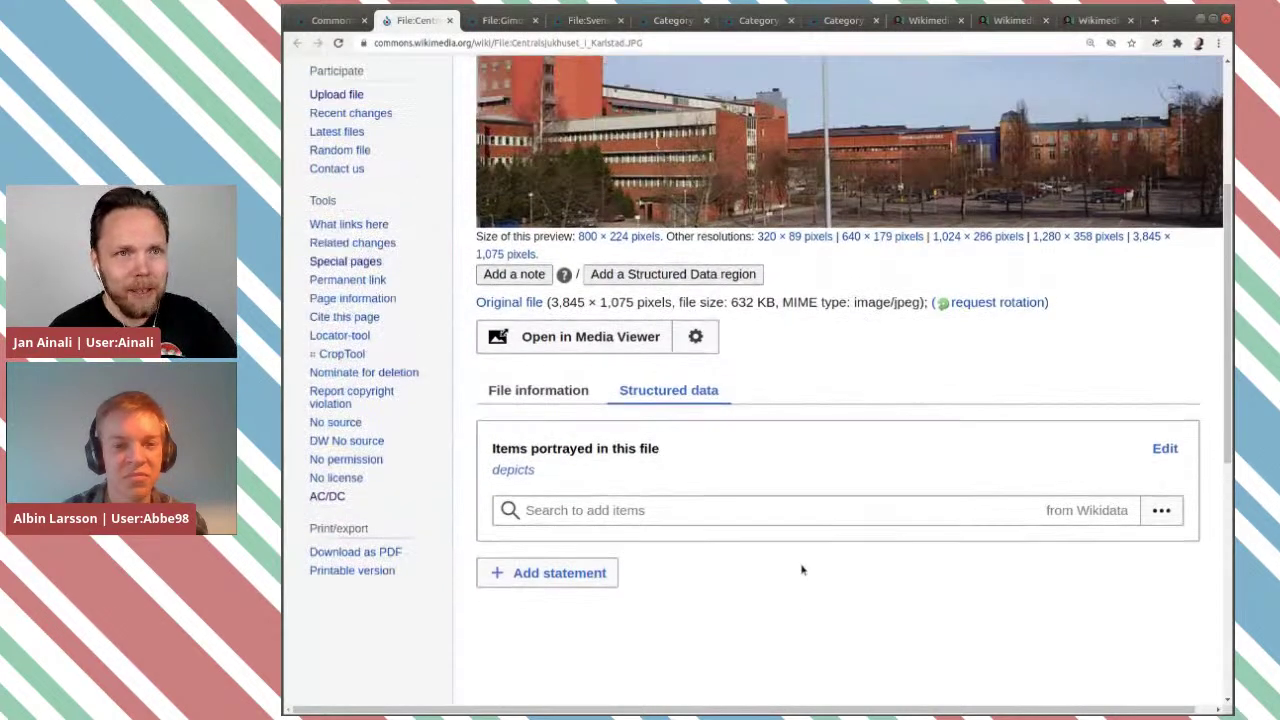
scroll(801, 569, down, 3)
scroll(801, 569, down, 2)
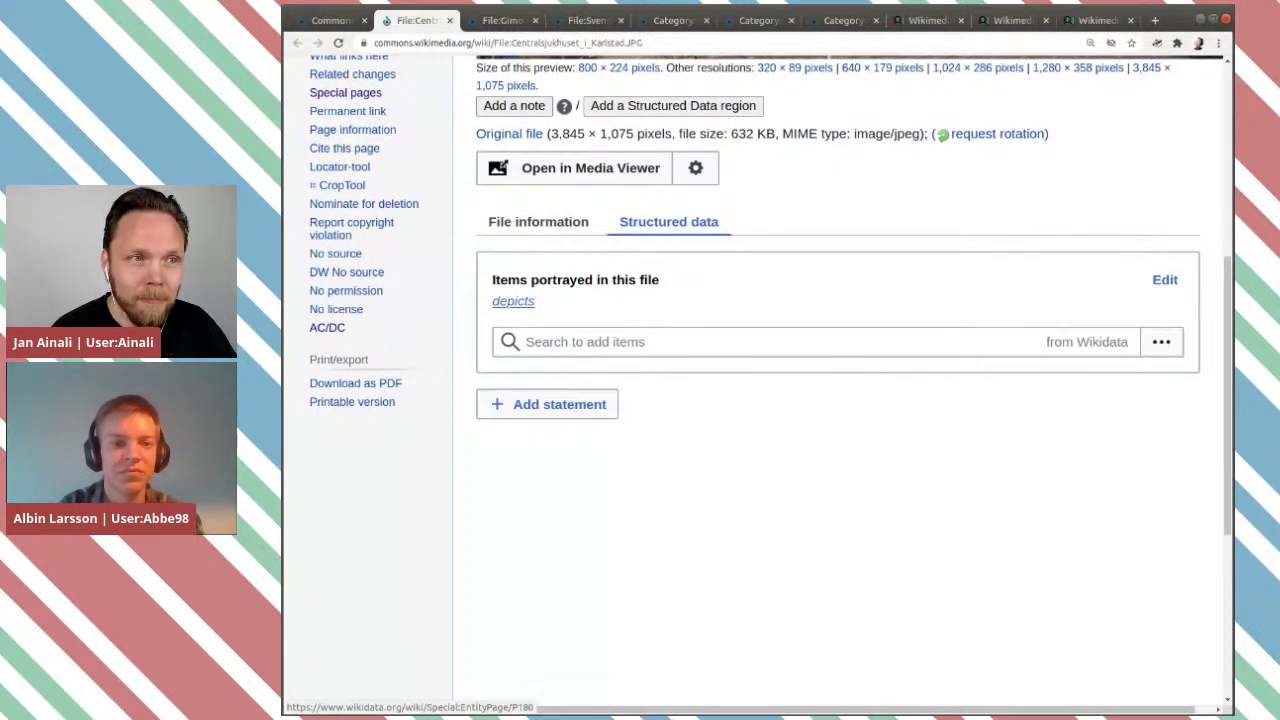
Start a new statement on the file and discard it without choosing a property.
click(560, 405)
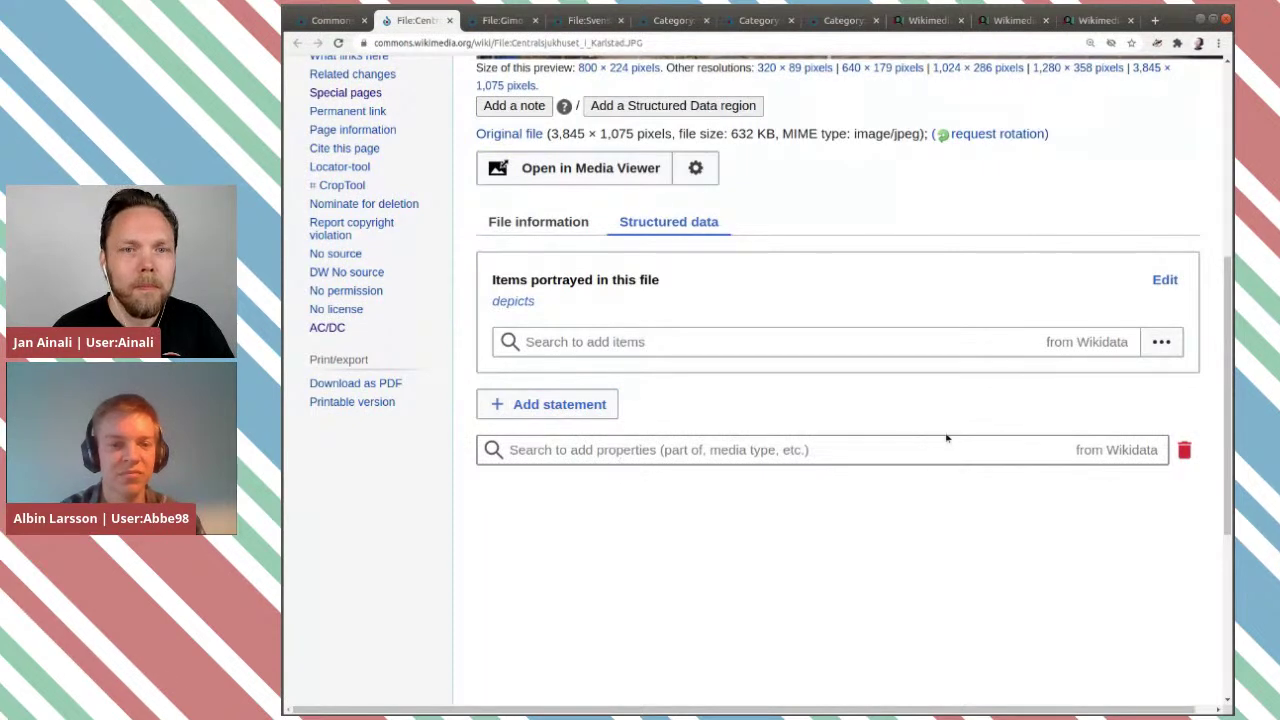
click(1184, 450)
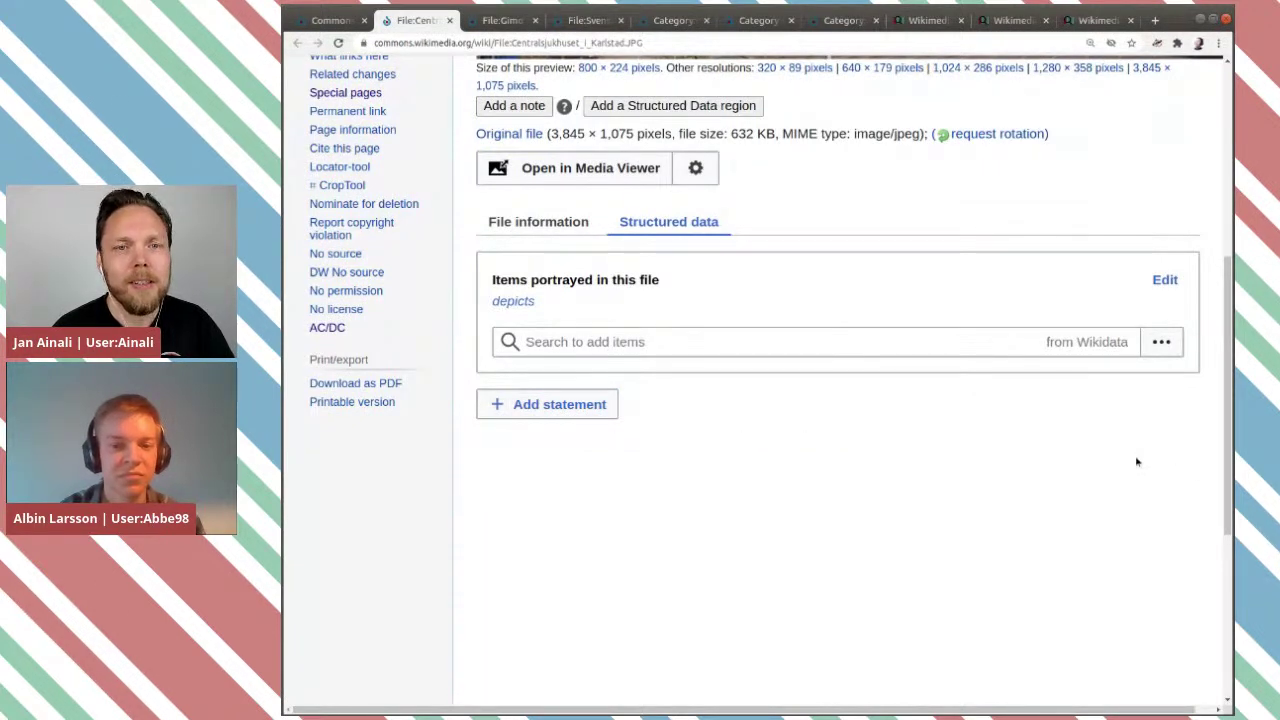
Check the photo's subject and search Wikidata for "central hos" among the items portrayed in the file.
click(833, 343)
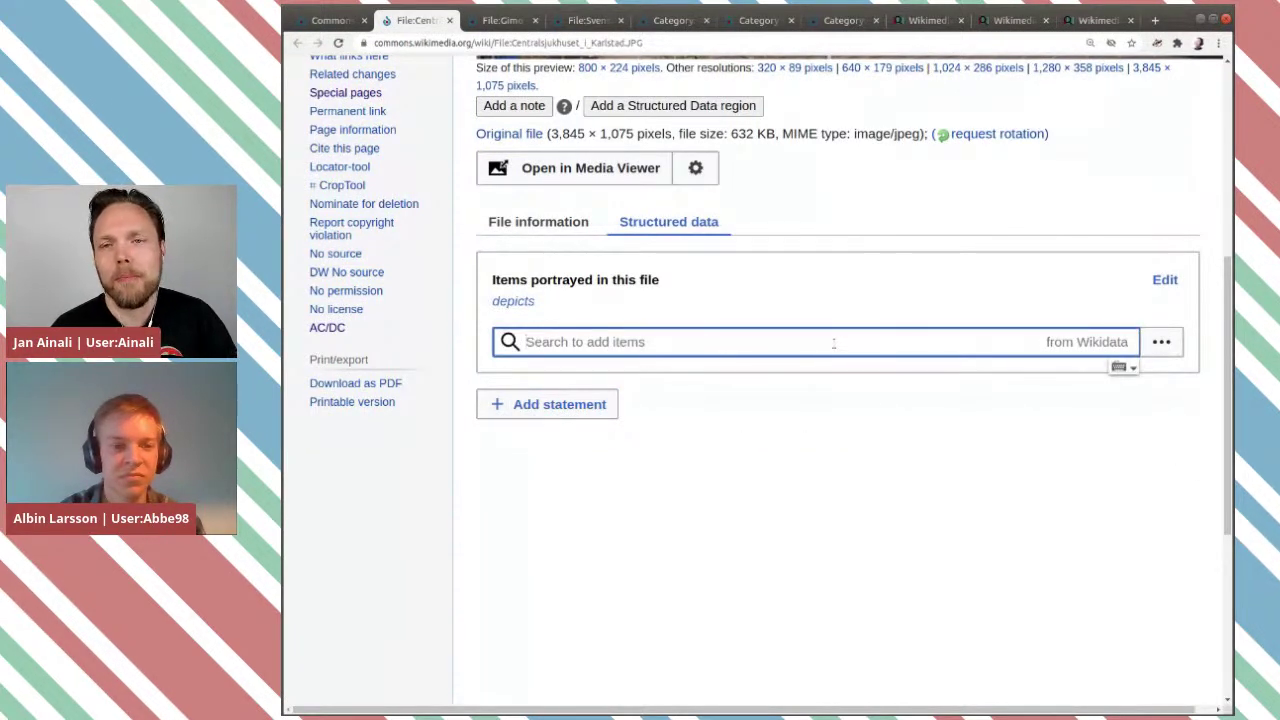
scroll(833, 343, up, 1)
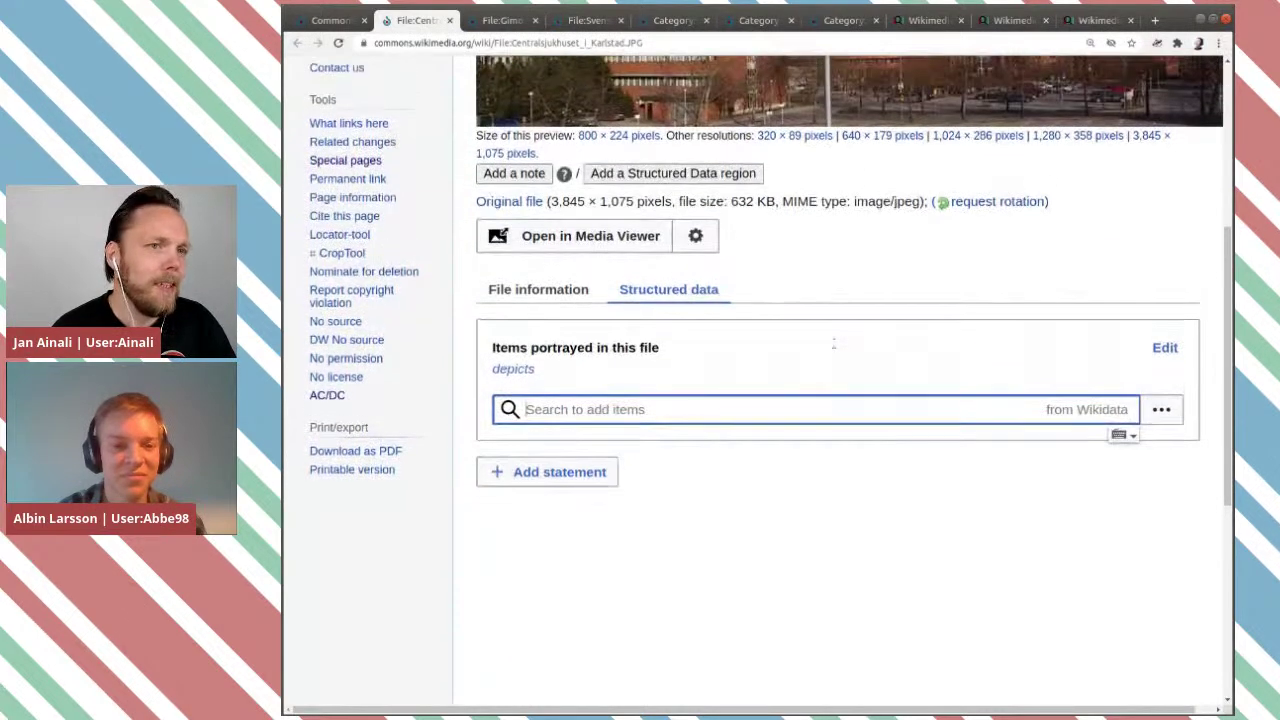
scroll(720, 385, up, 1)
scroll(727, 398, up, 5)
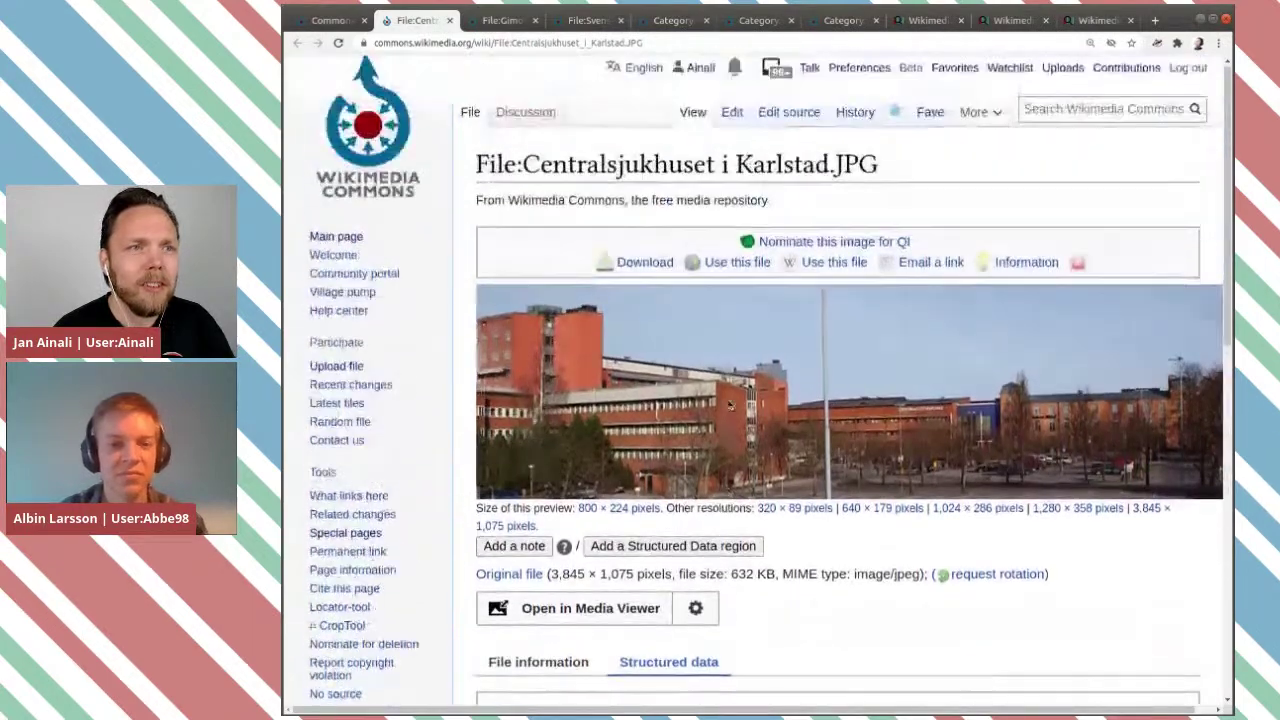
scroll(730, 404, down, 2)
scroll(730, 404, down, 3)
scroll(730, 404, up, 2)
scroll(730, 404, up, 1)
scroll(734, 411, down, 2)
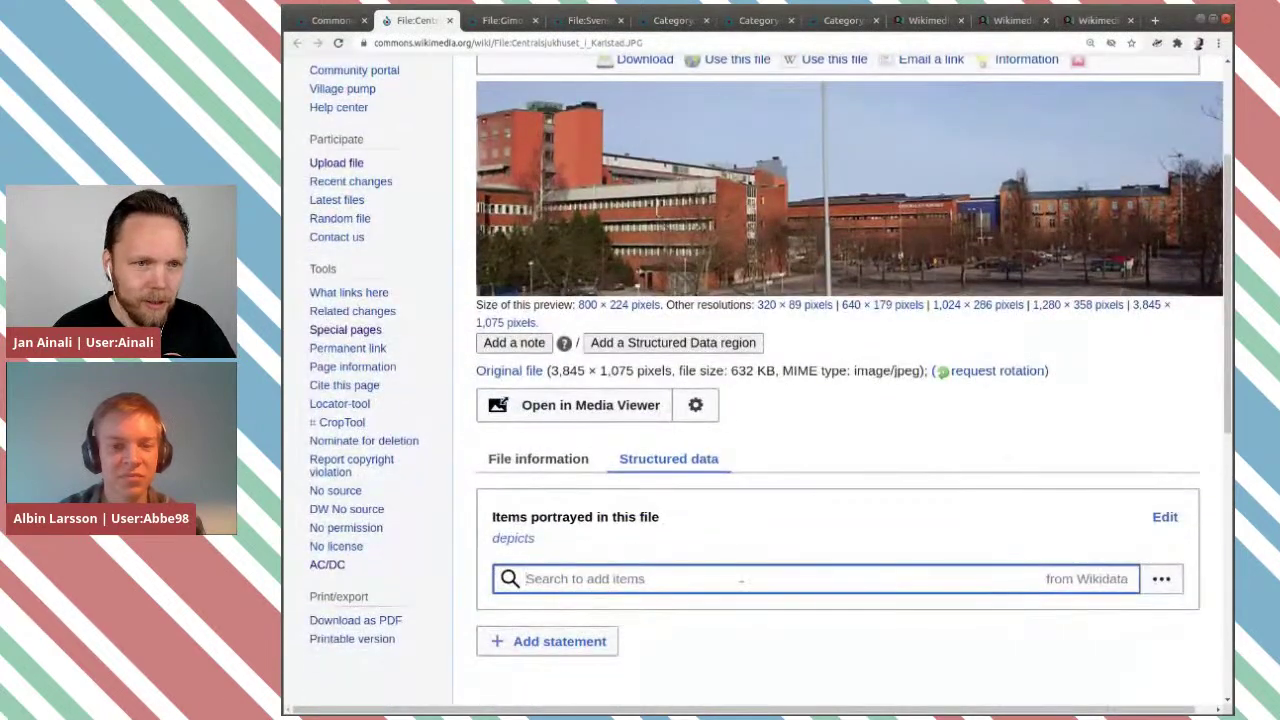
text(central hop)
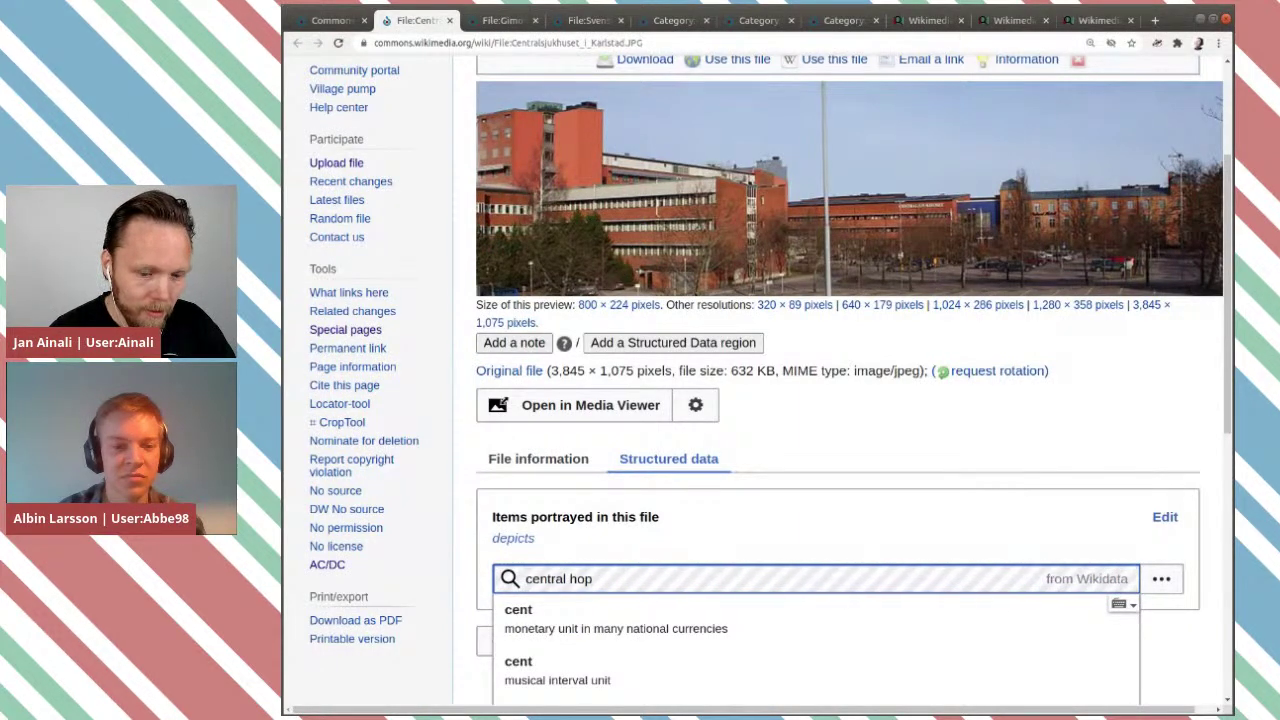
key(BackSpace)
text(s)
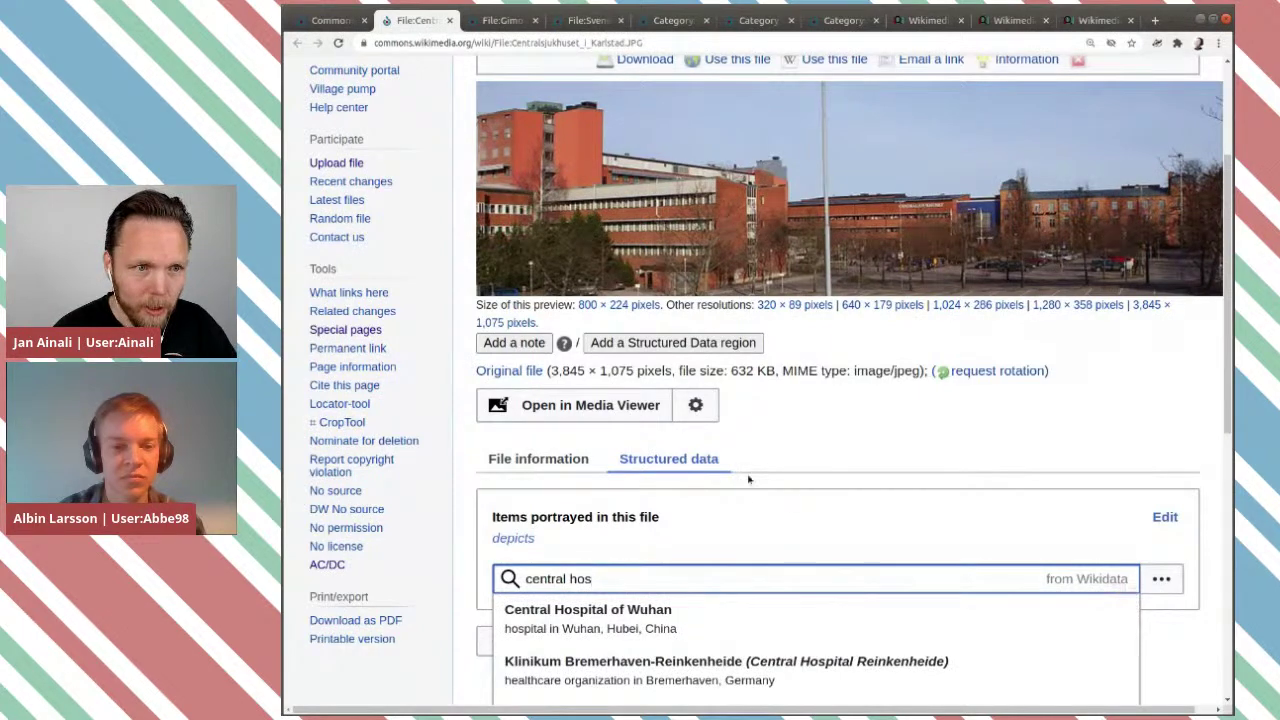
scroll(733, 457, down, 1)
scroll(800, 400, down, 2)
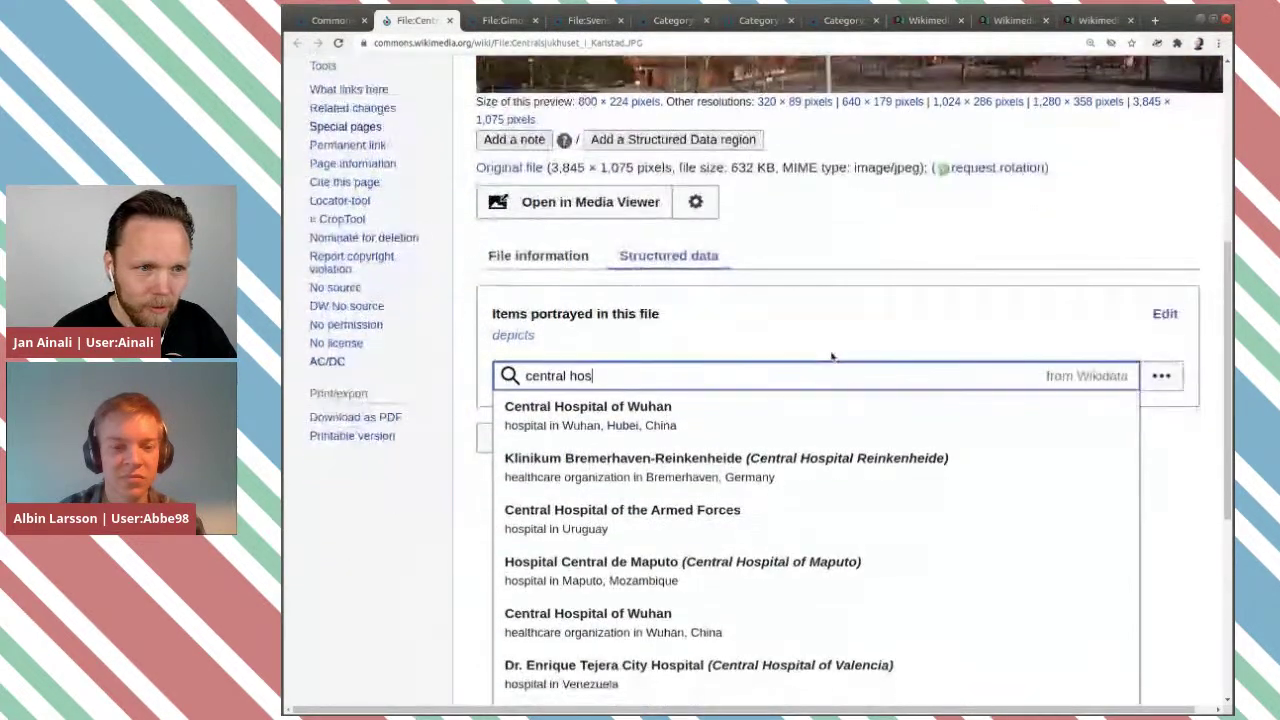
Try the depicts item search with "central hospital of", "central hospital in ka" and "central hospital", and close the suggestions.
text(pital of)
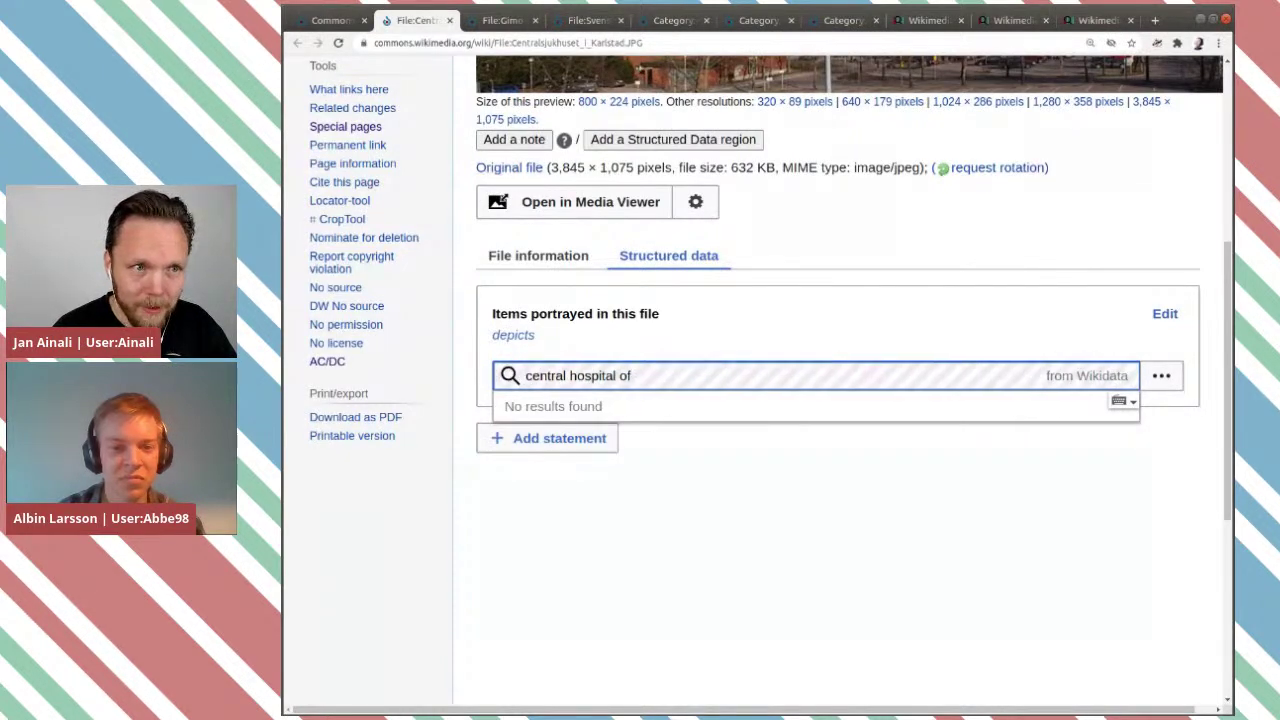
key(BackSpace)
key(BackSpace)
text(in)
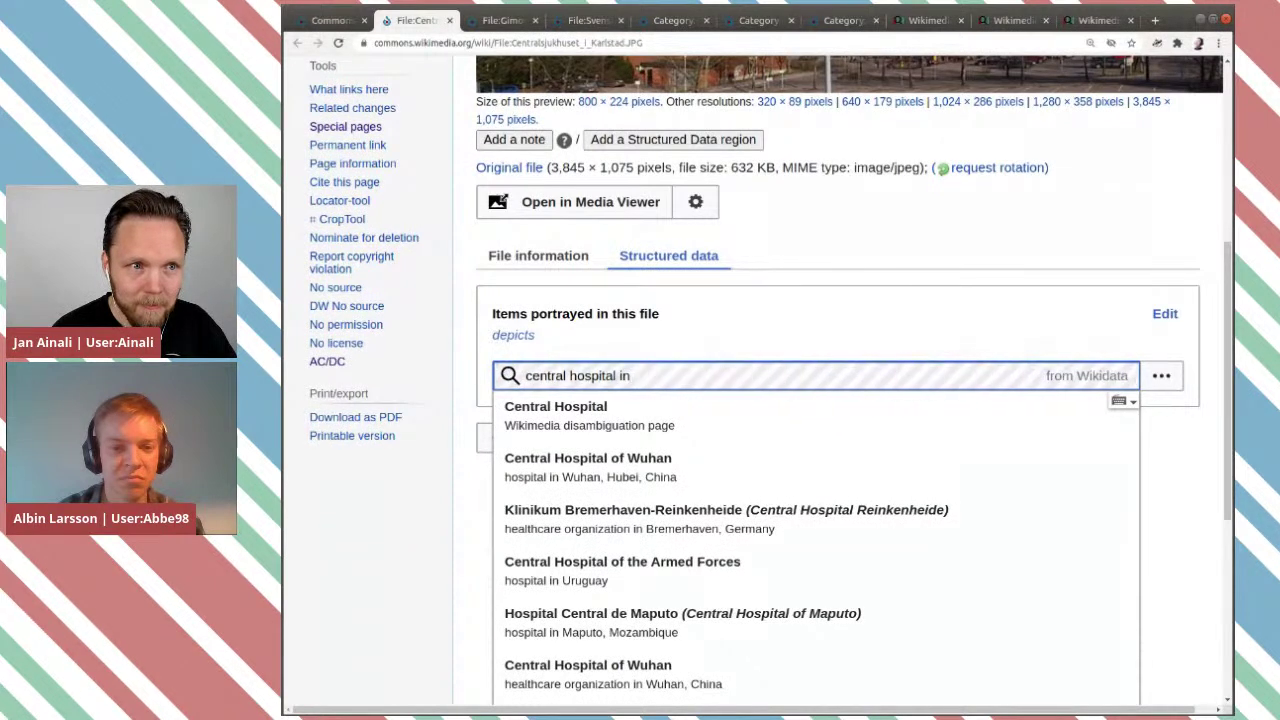
text( ka)
key(BackSpace)
key(BackSpace)
key(BackSpace)
key(BackSpace)
key(BackSpace)
key(BackSpace)
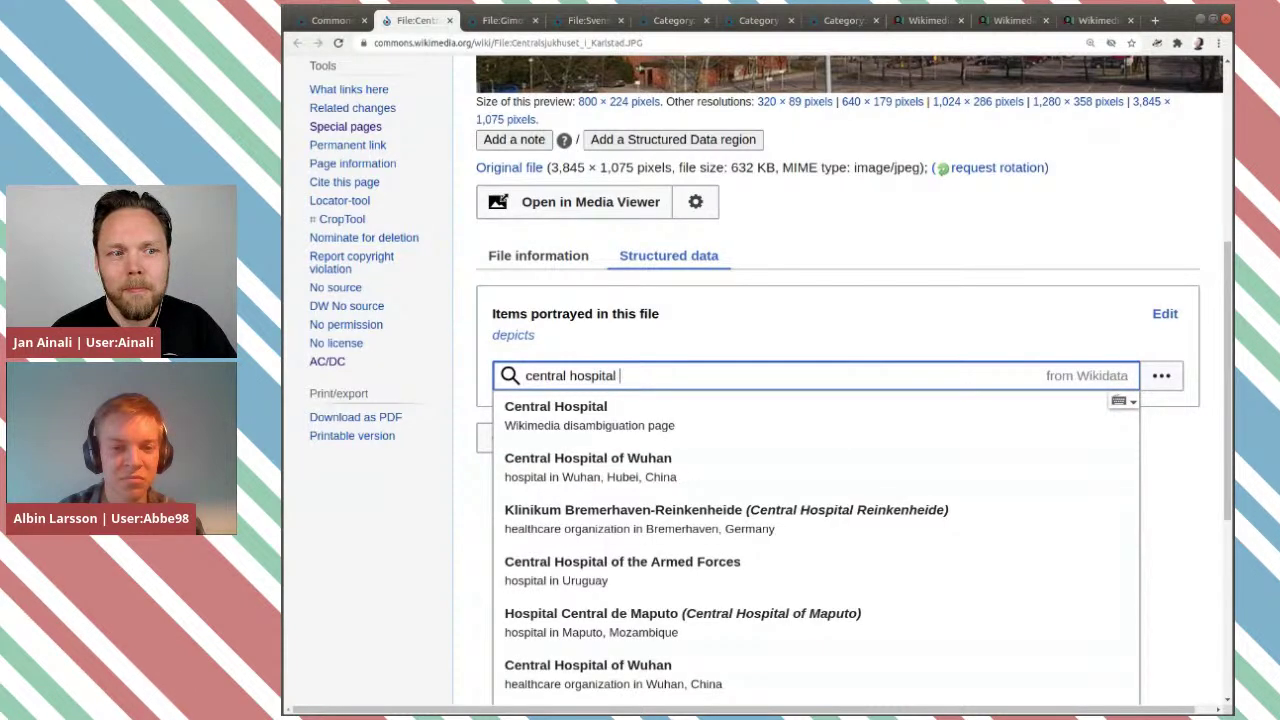
key(BackSpace)
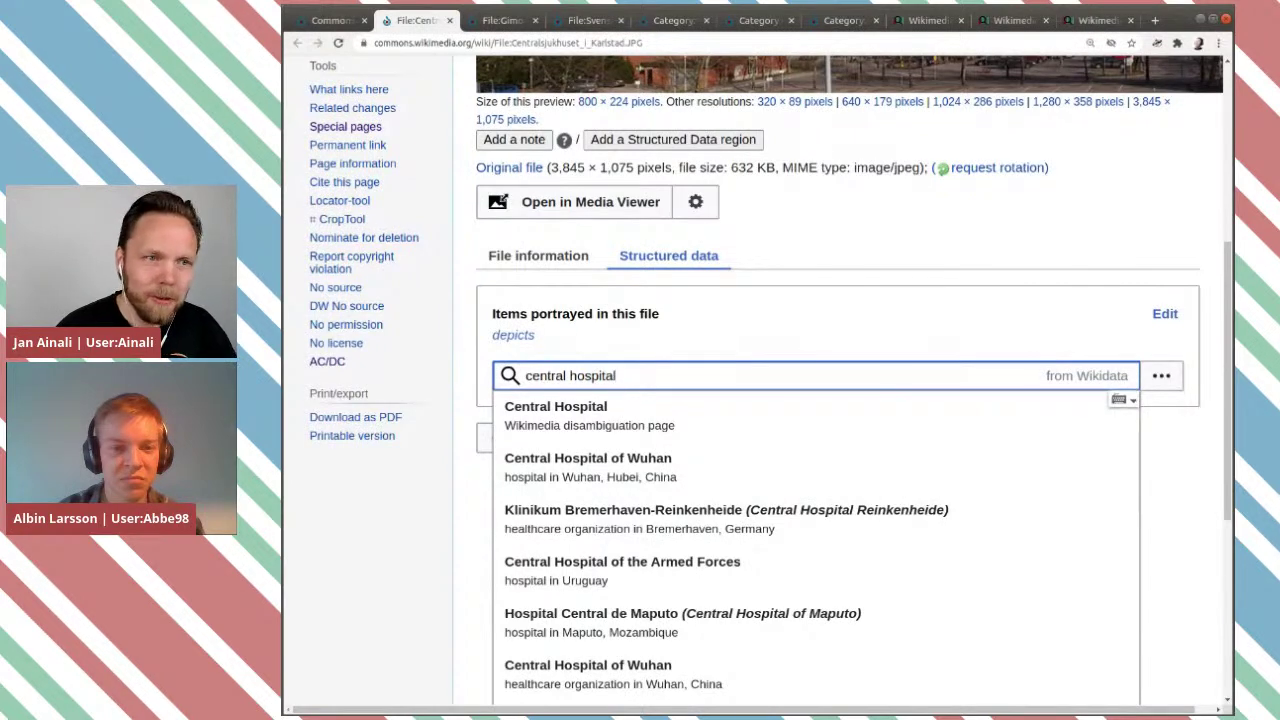
click(437, 535)
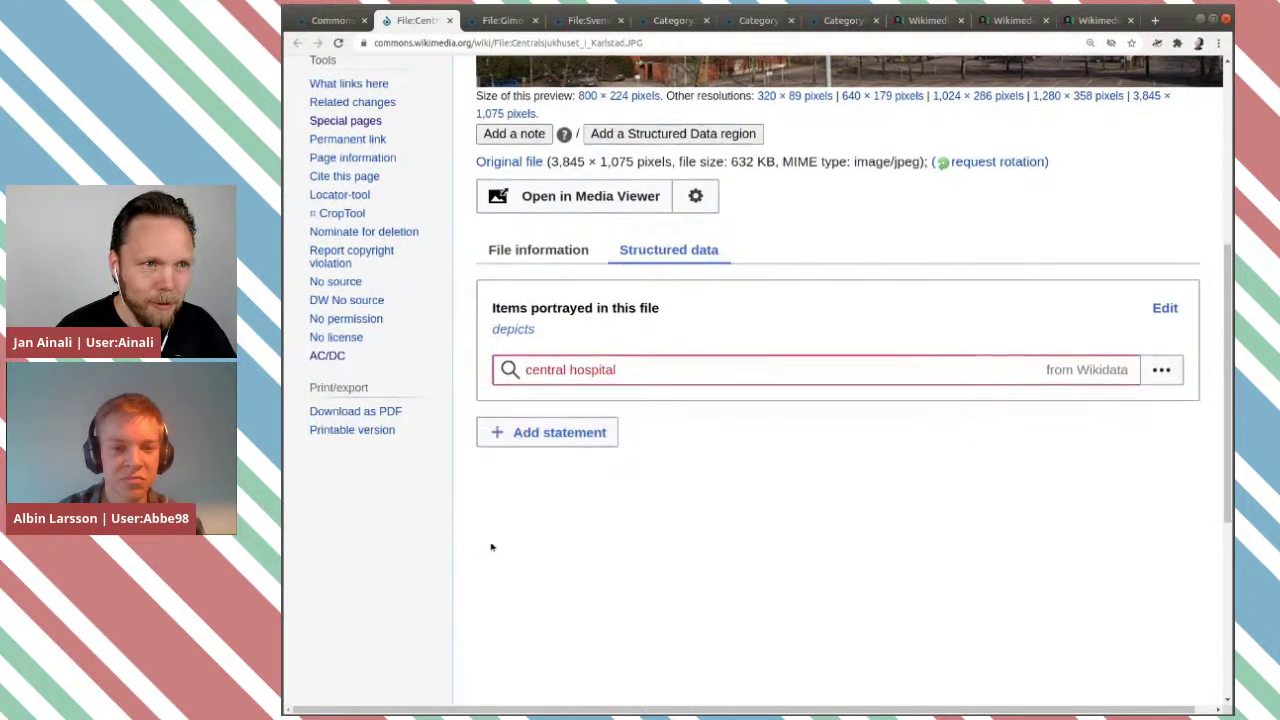
Open the file's category "Centralsjukhuset in Karlstad" and examine its subcategory, media files and parent categories.
scroll(491, 543, down, 3)
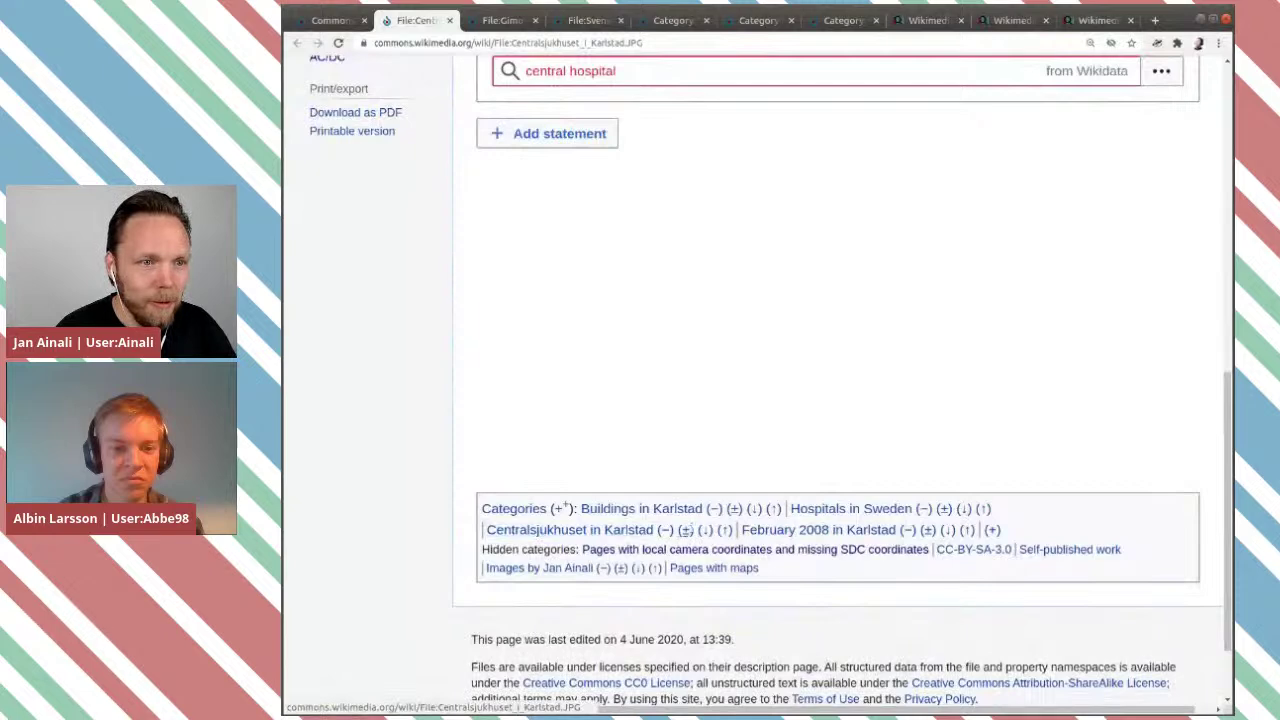
click(607, 531)
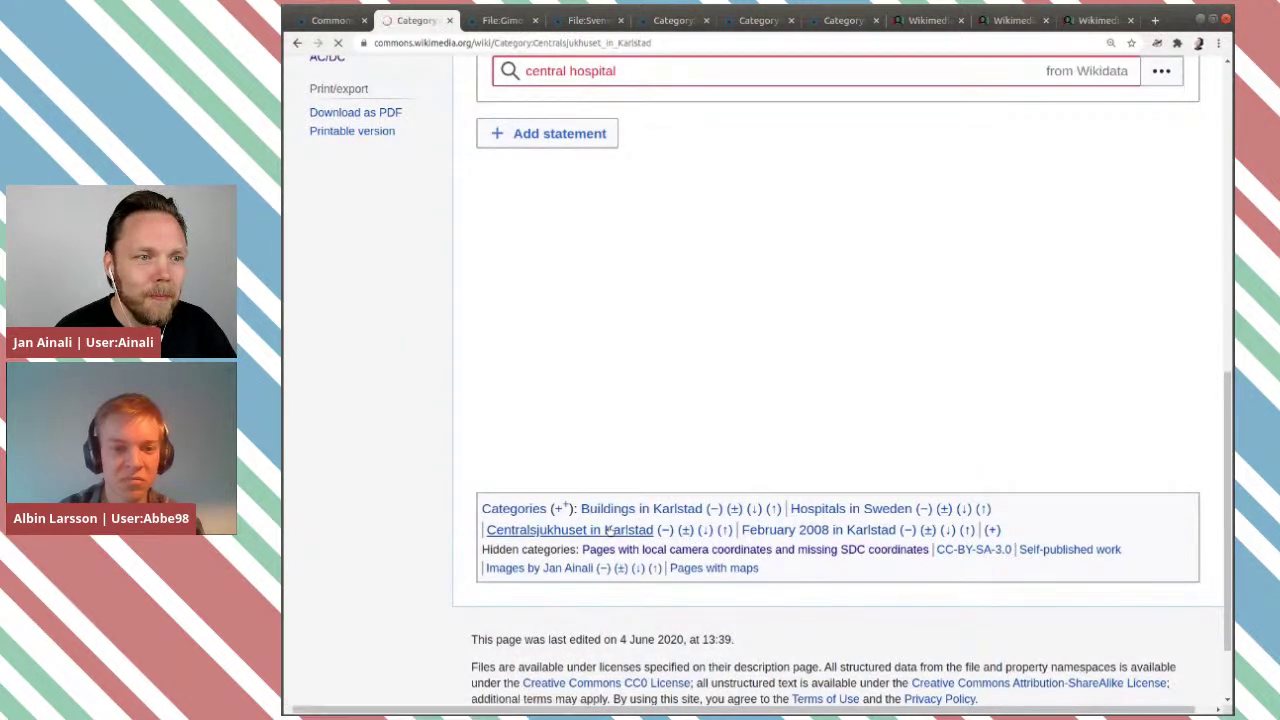
scroll(607, 531, down, 2)
scroll(609, 532, down, 2)
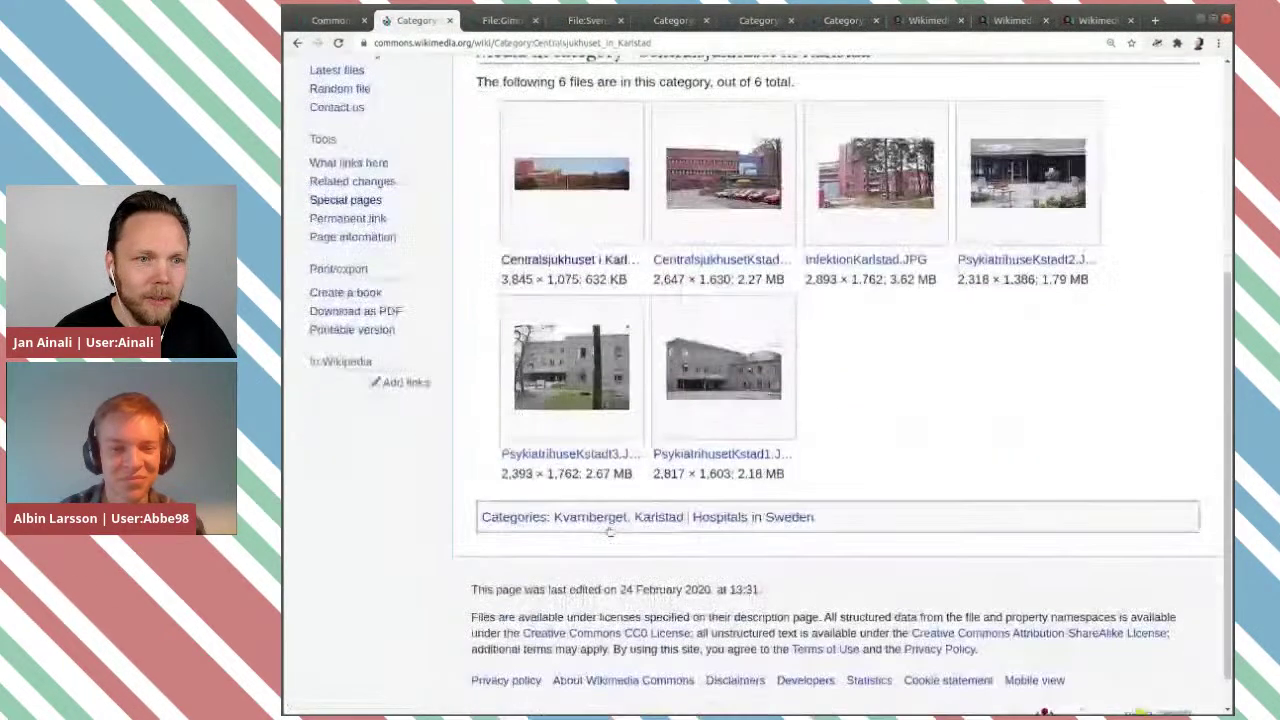
scroll(609, 532, up, 5)
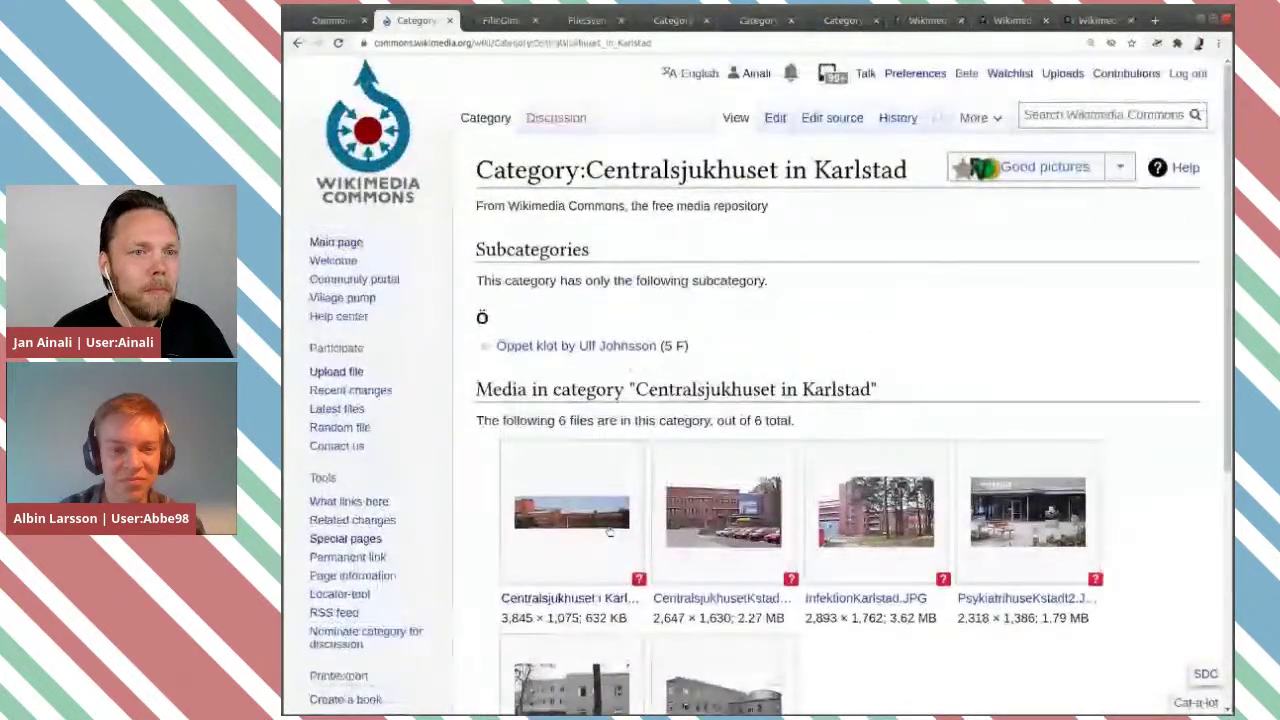
scroll(609, 532, down, 2)
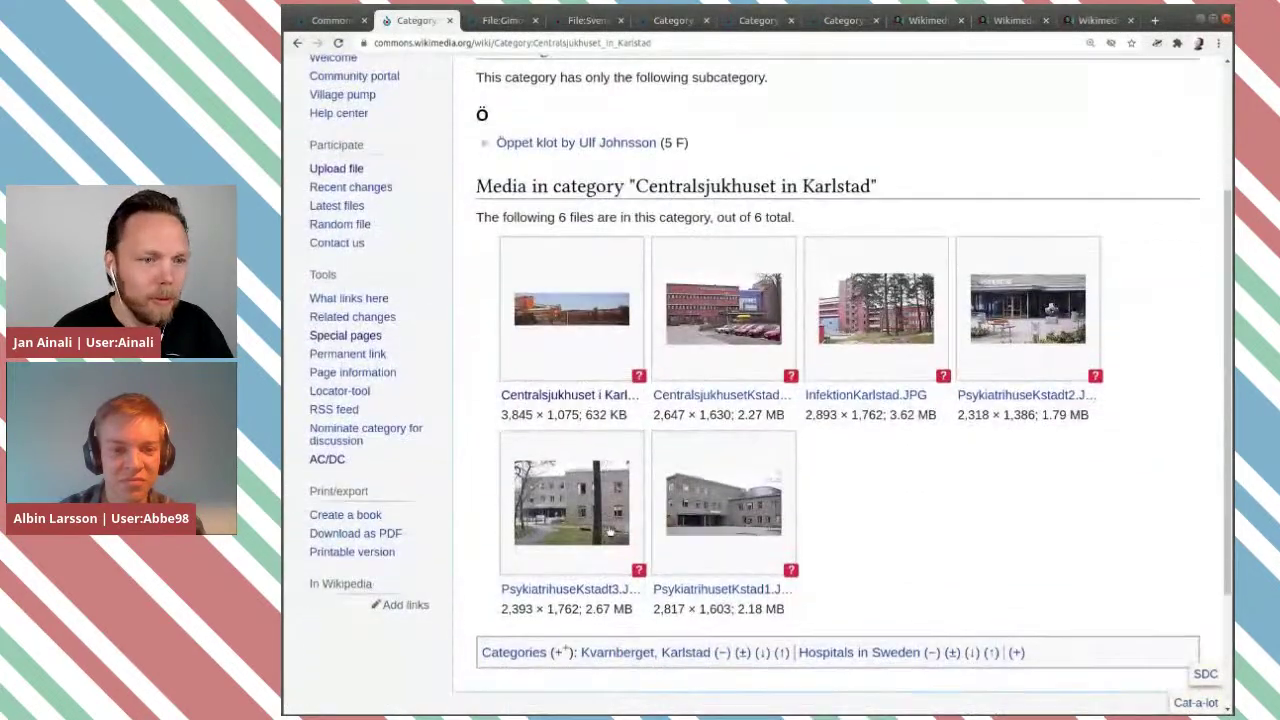
scroll(883, 506, up, 2)
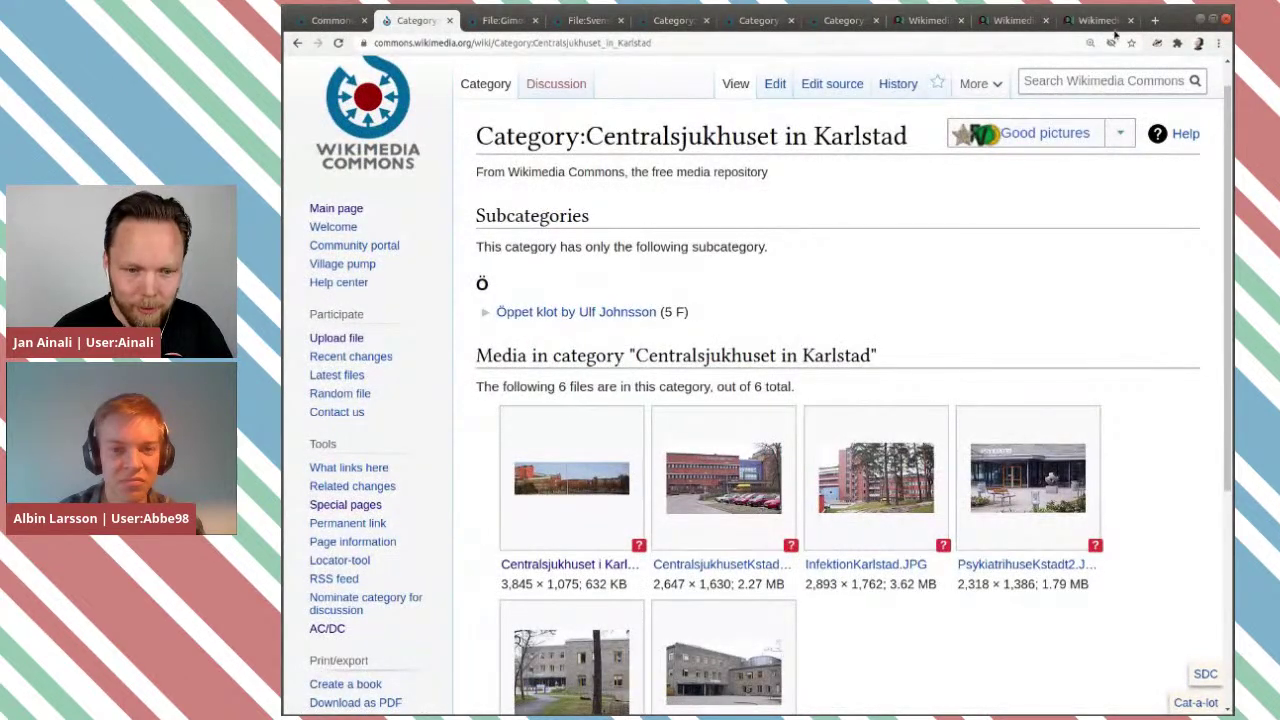
Open the Wikidata main page in a new browser tab.
click(1155, 20)
text(wikidata.org/wiki/Wikidata:Main_Page)
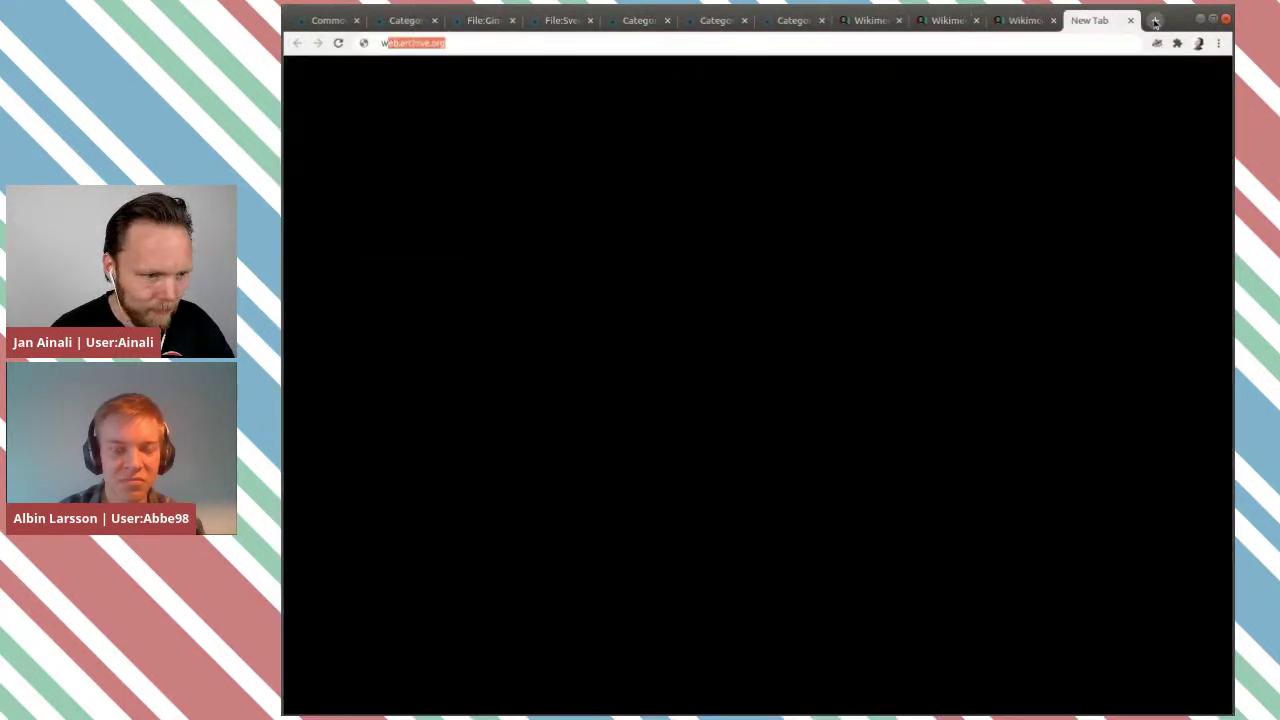
key(Return)
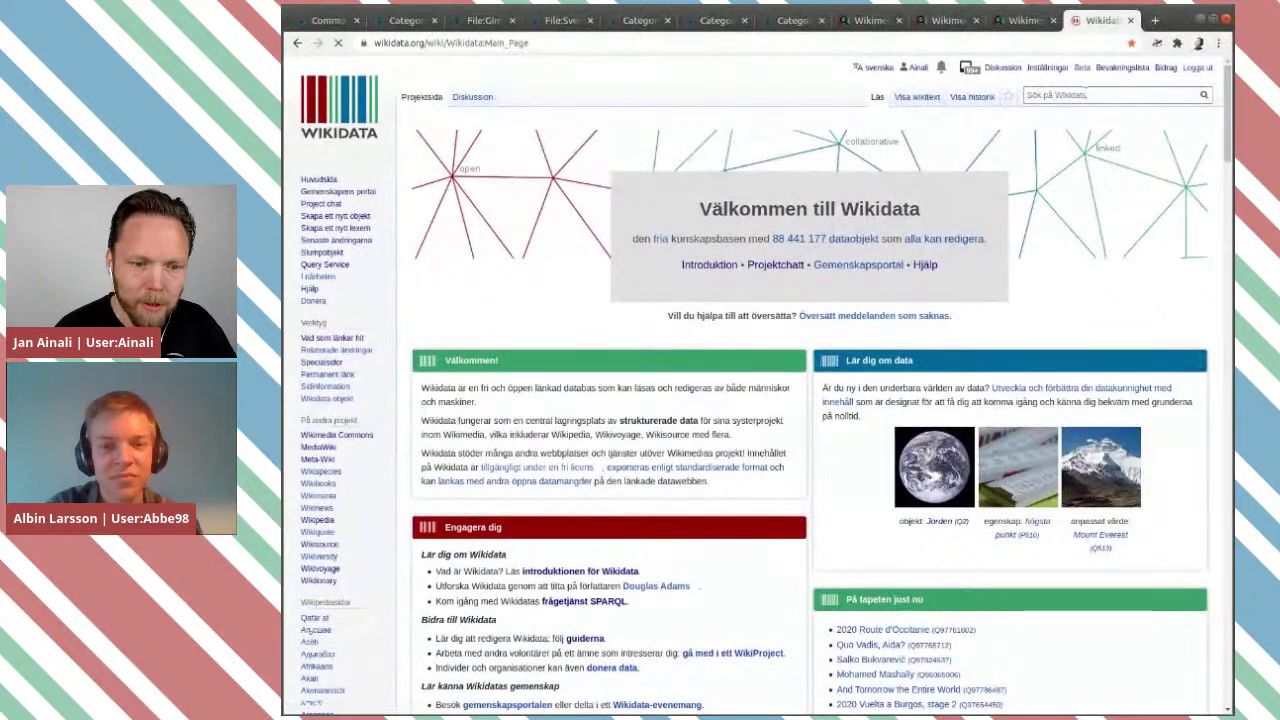
Search Wikidata for "centralsjukhu" and open the hospital item "Centralsjukhuset i Karlstad".
click(1086, 95)
text(ce)
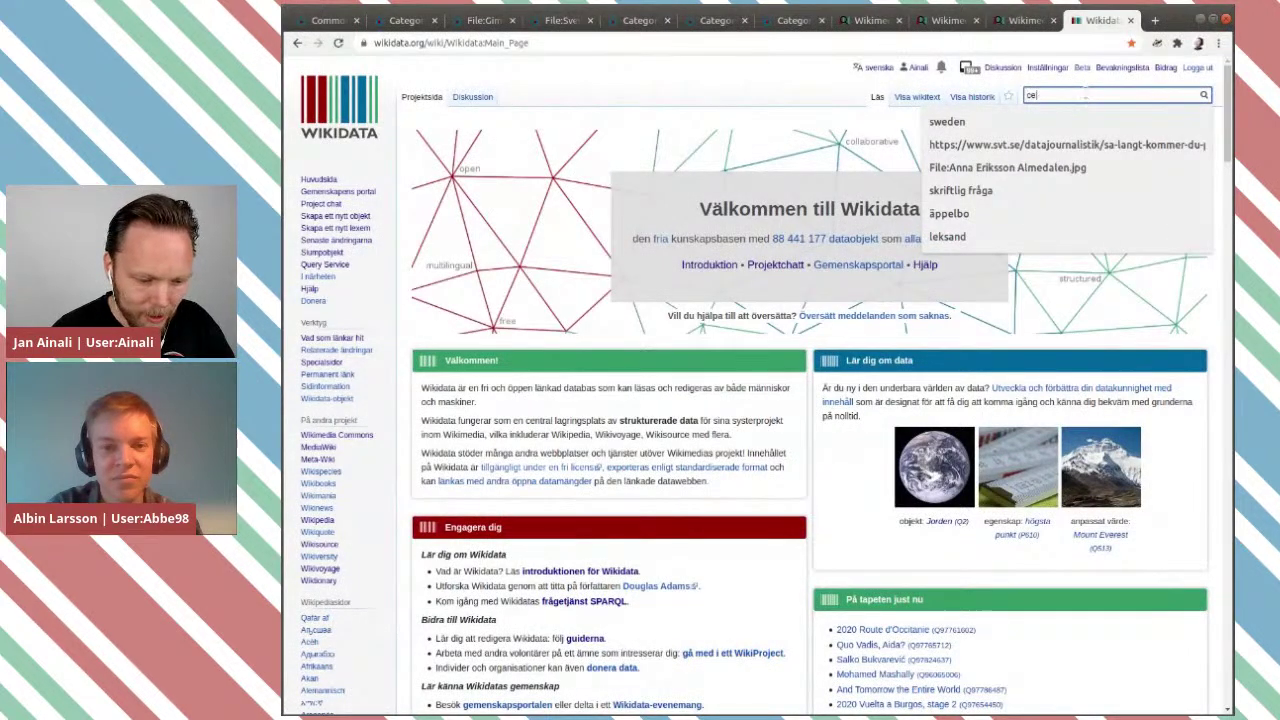
text(ntralsju)
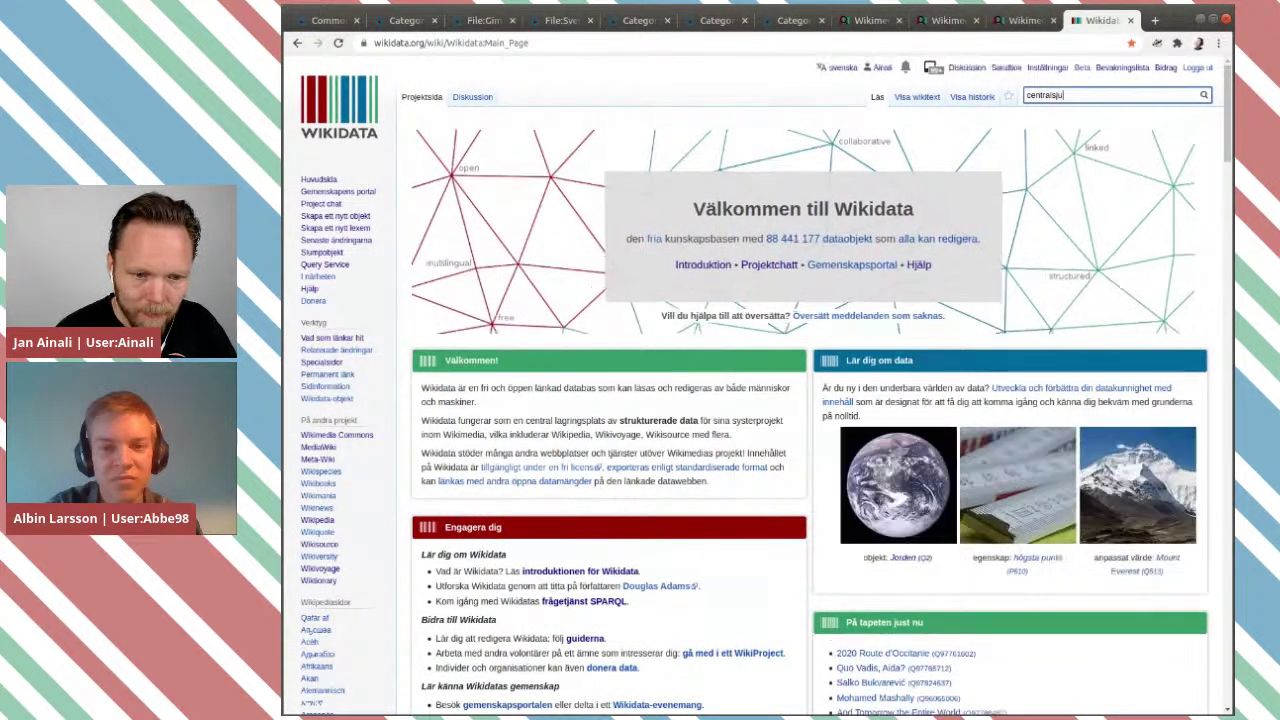
text(kh)
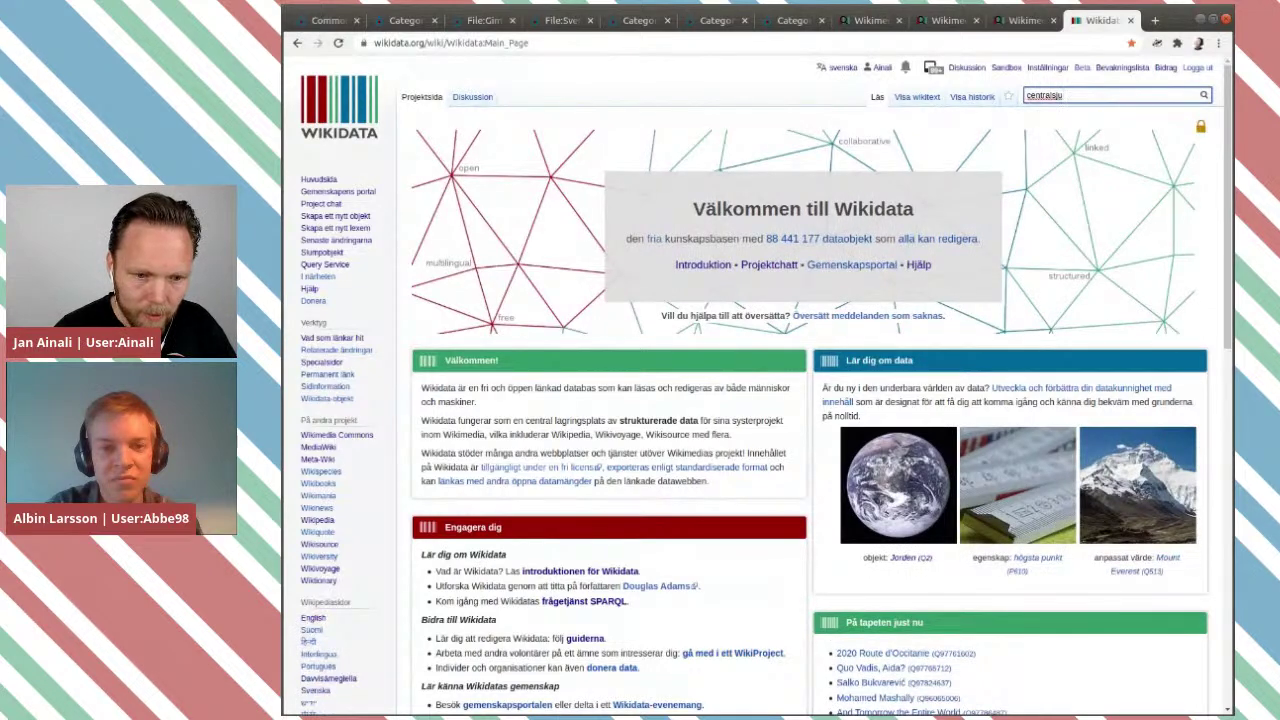
text(u)
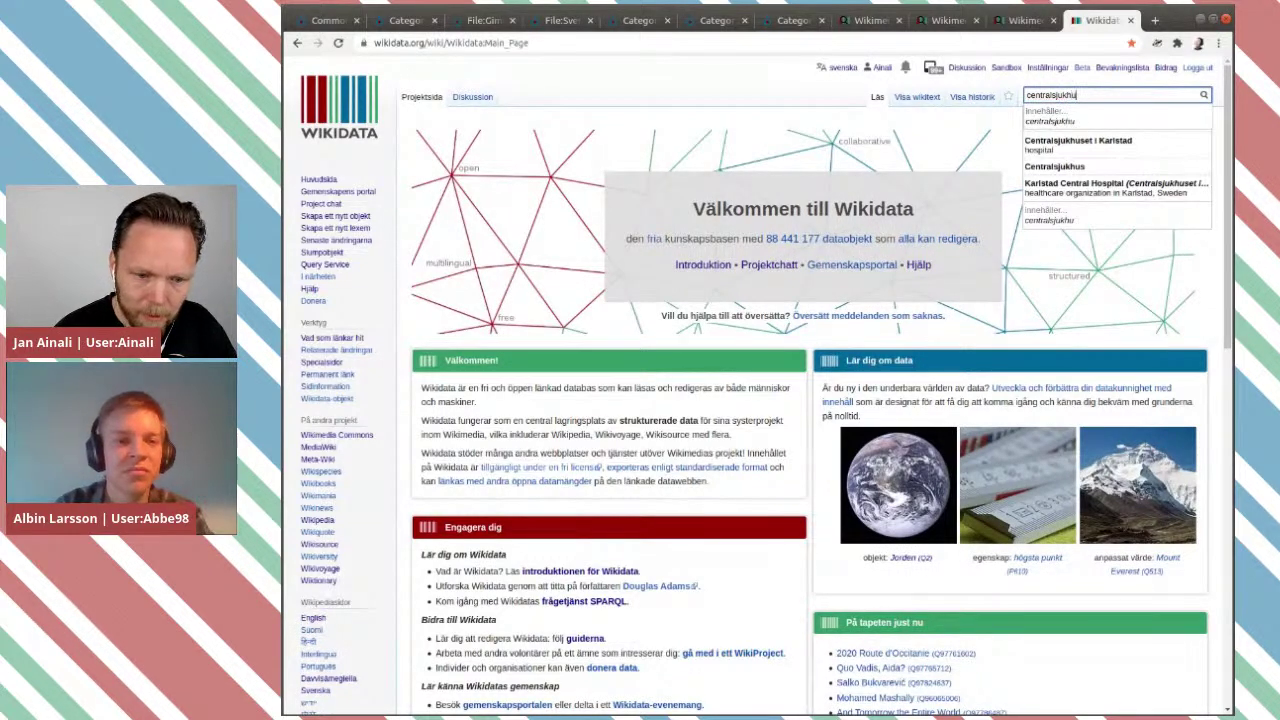
click(1097, 145)
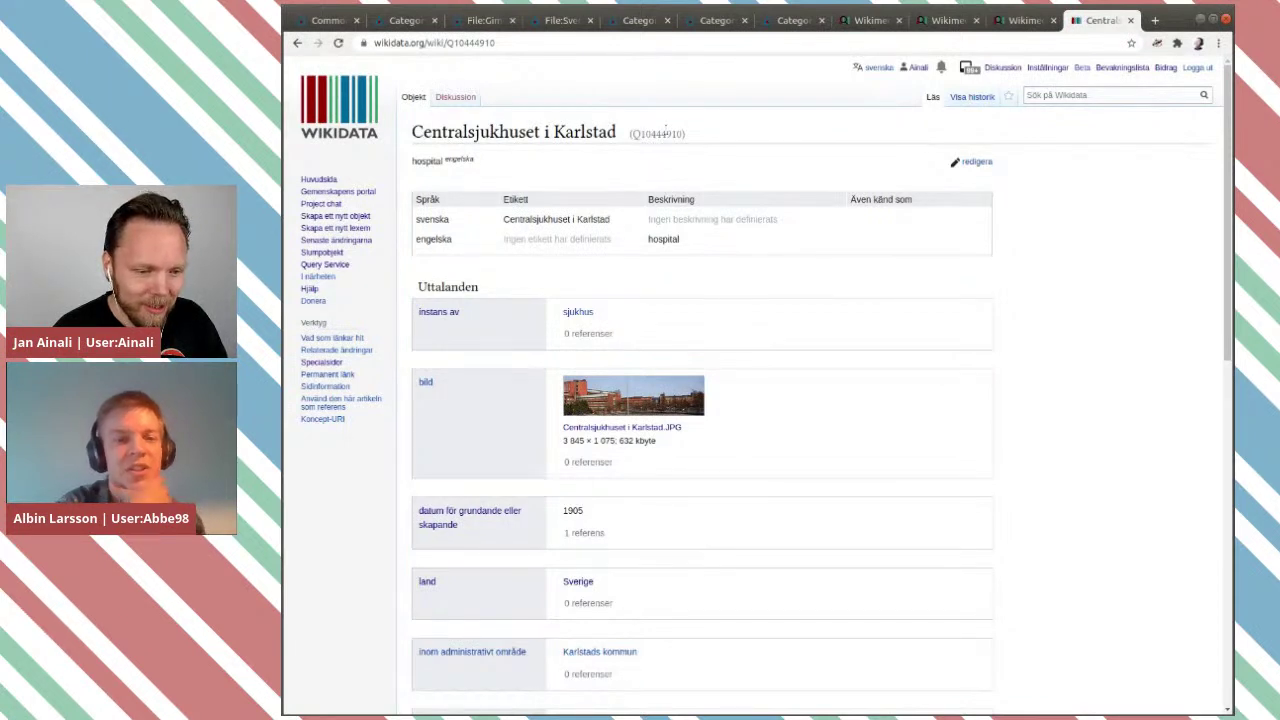
Copy the item identifier Q10444910 and return to the Commons file page of Centralsjukhuset i Karlstad.JPG.
double_click(657, 134)
key(ctrl+c)
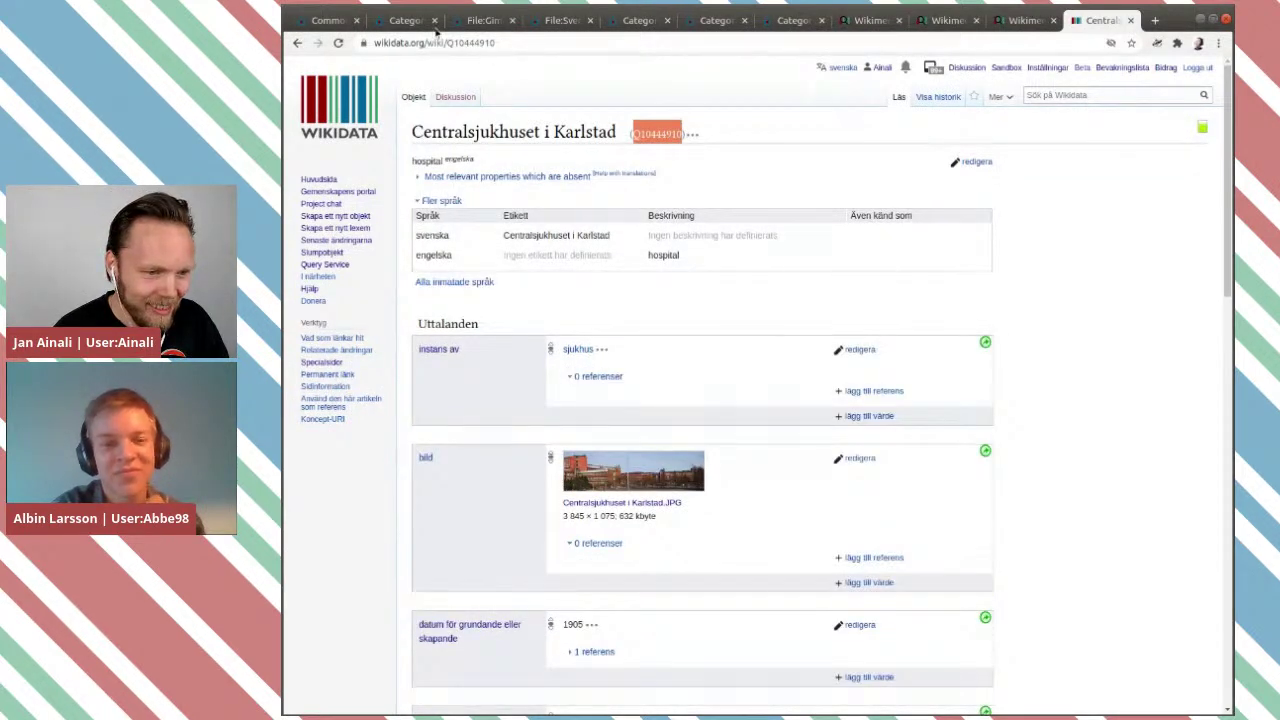
click(336, 22)
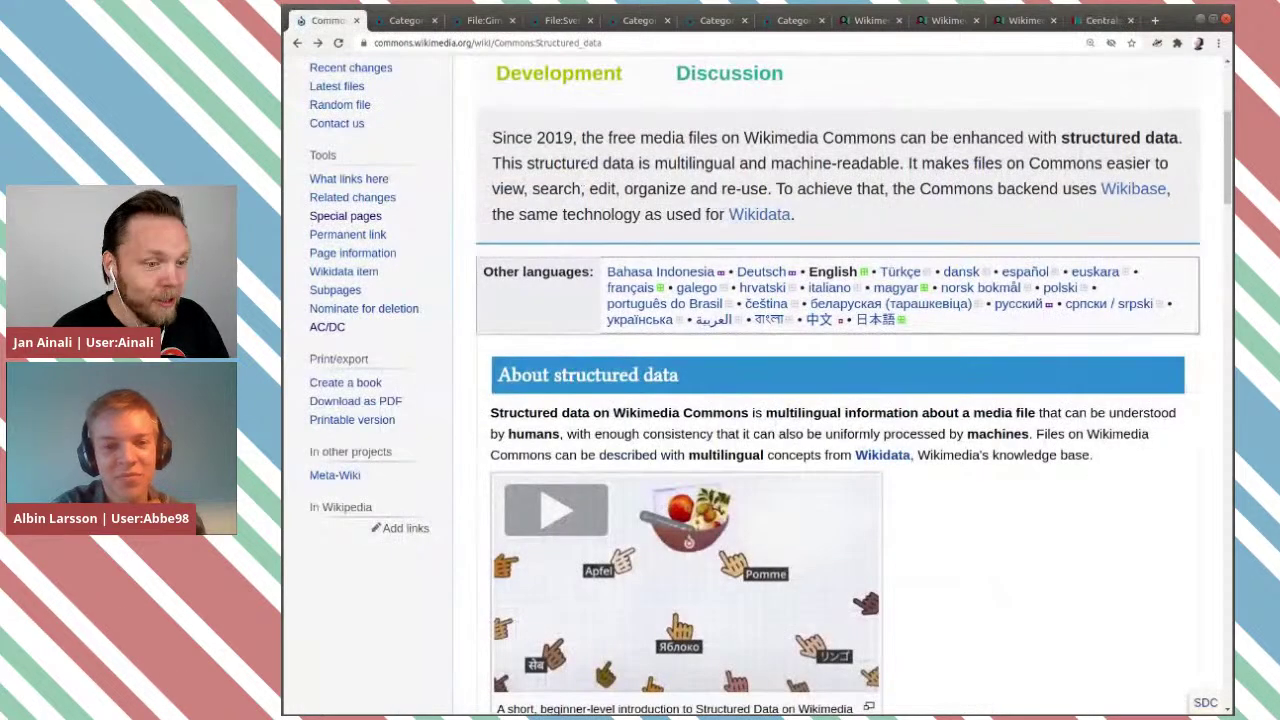
key(ctrl+Tab)
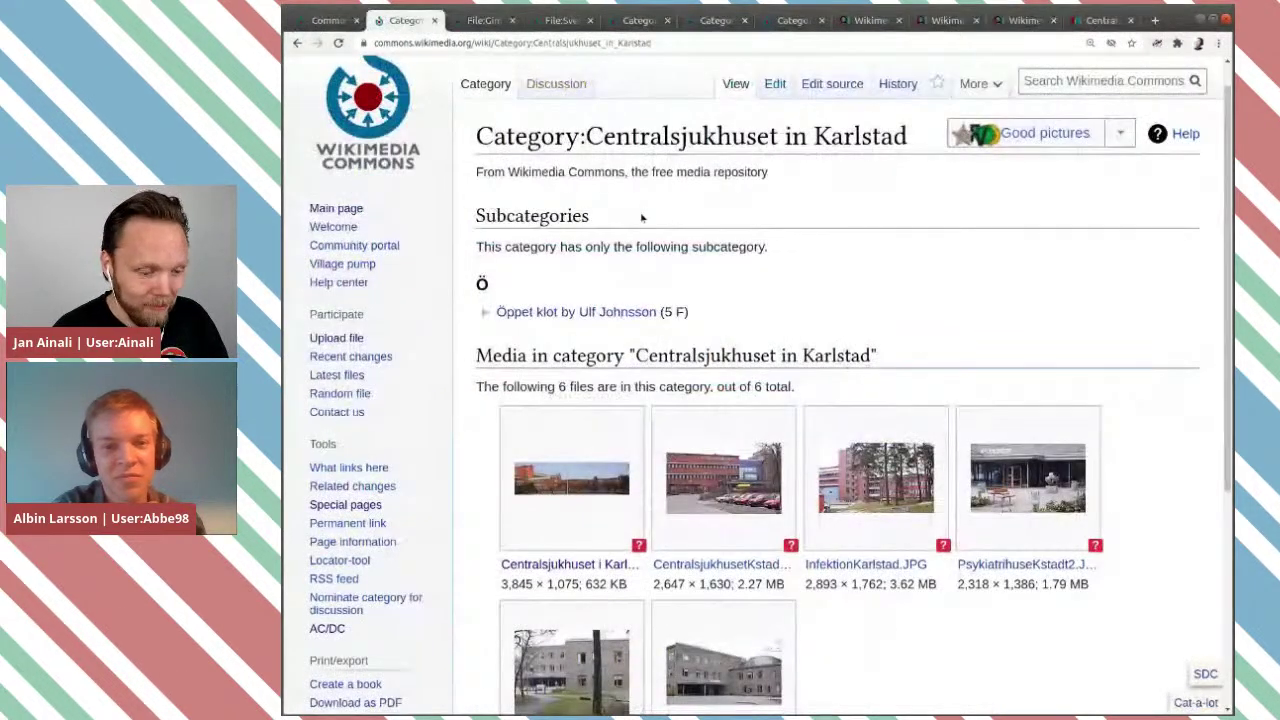
click(297, 43)
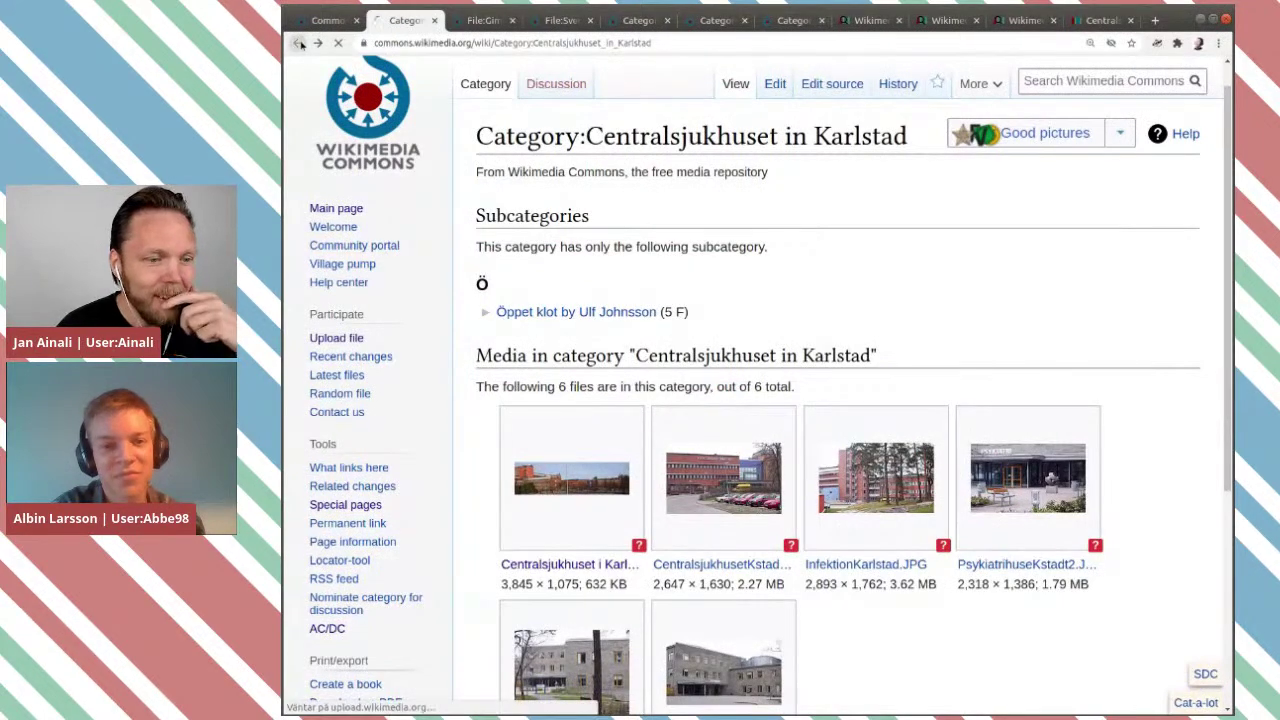
scroll(836, 281, up, 5)
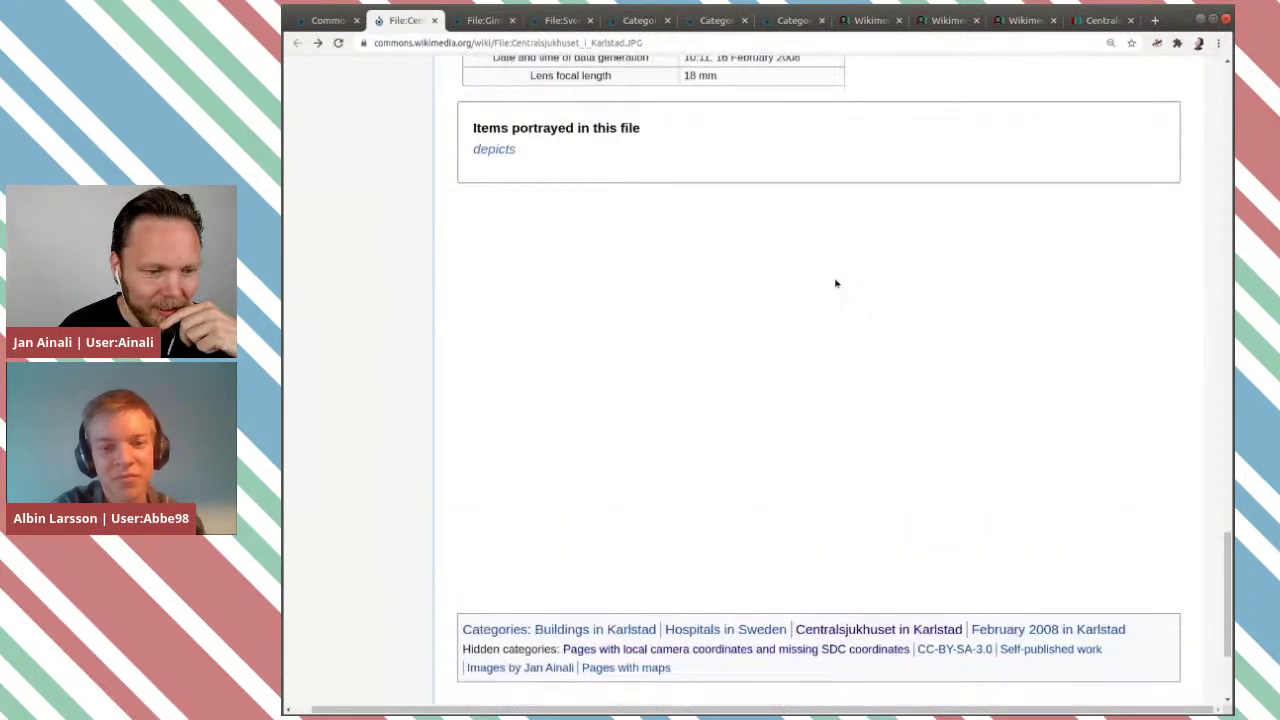
scroll(836, 283, up, 10)
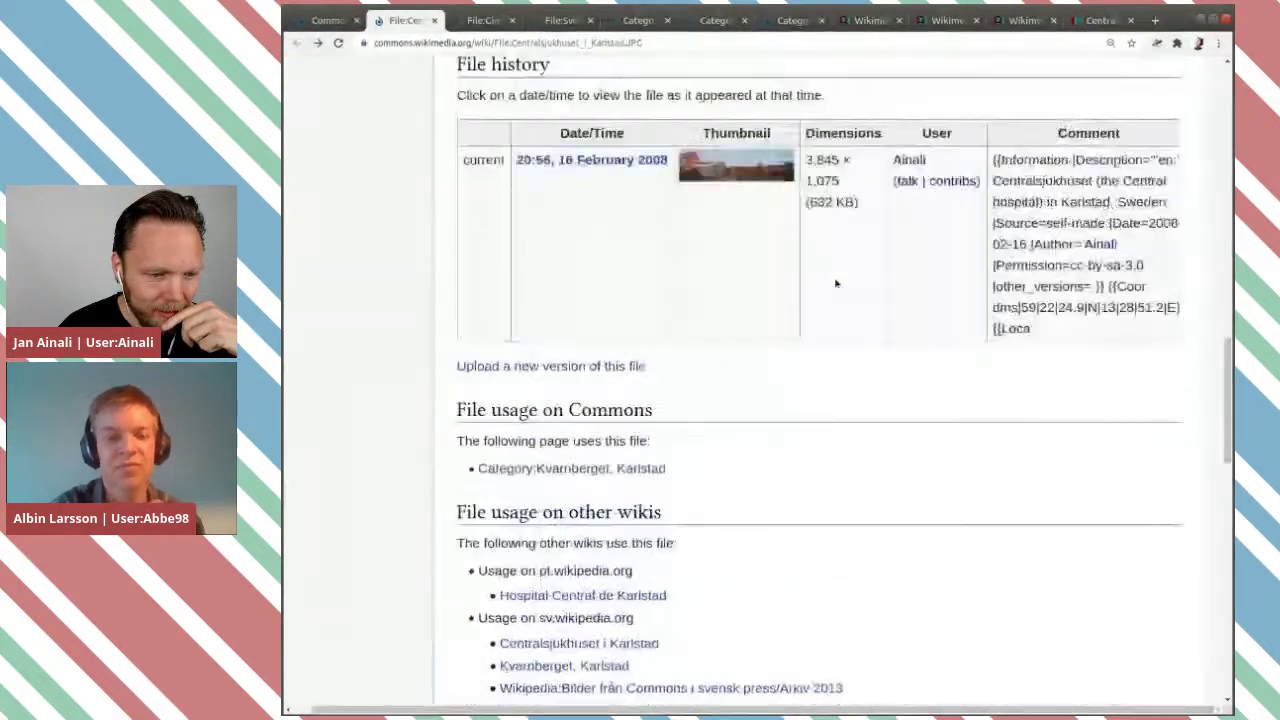
scroll(834, 281, up, 10)
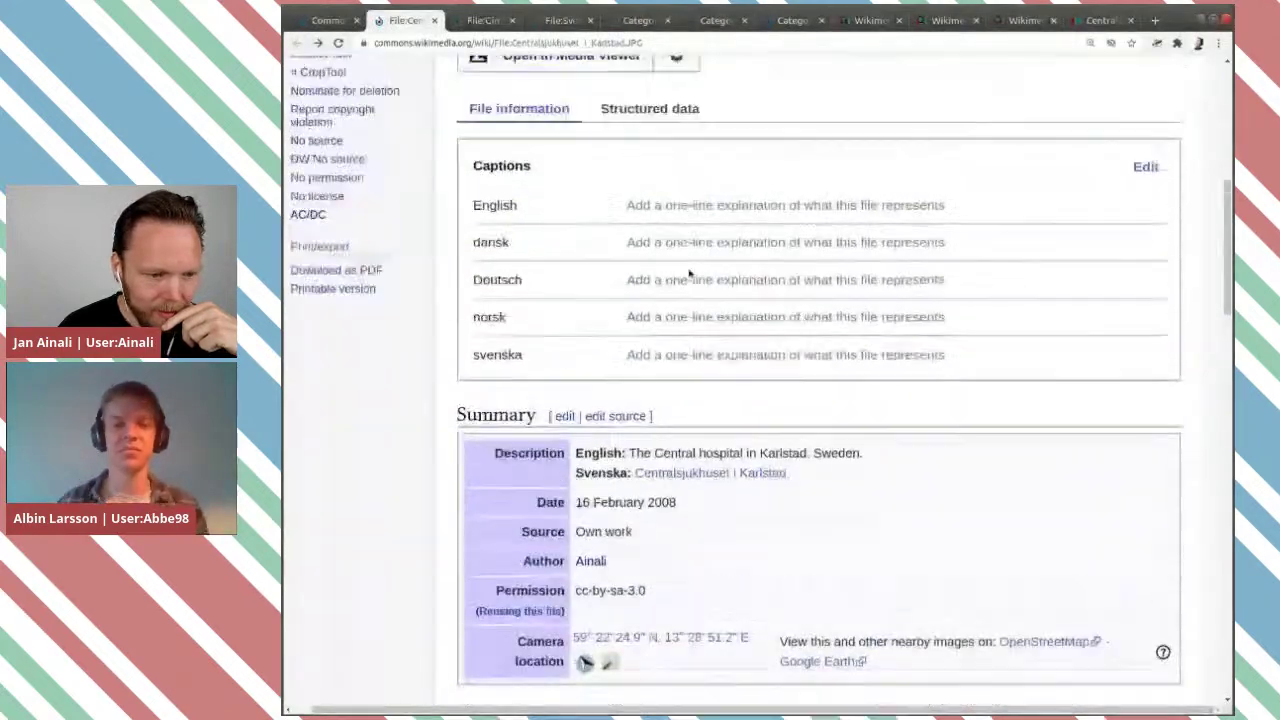
Add Q10444910 as a depicts item in the file's structured data.
click(672, 258)
click(754, 378)
key(ctrl+v)
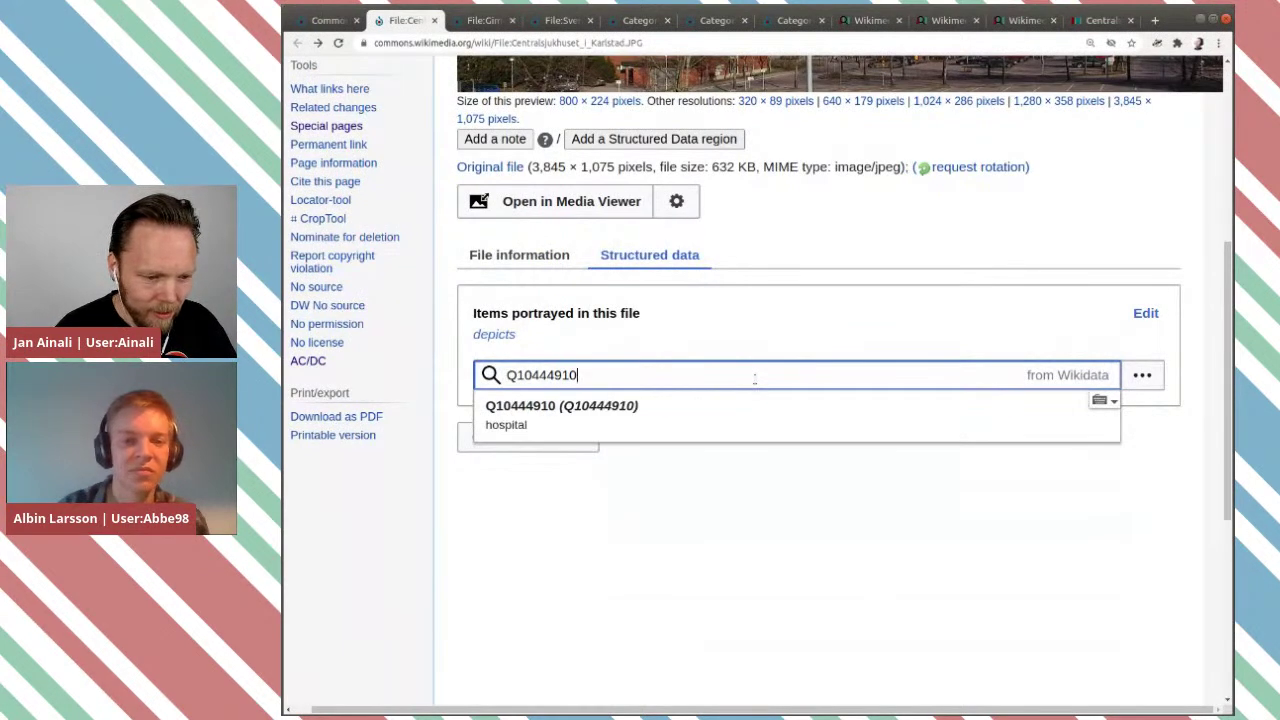
click(620, 414)
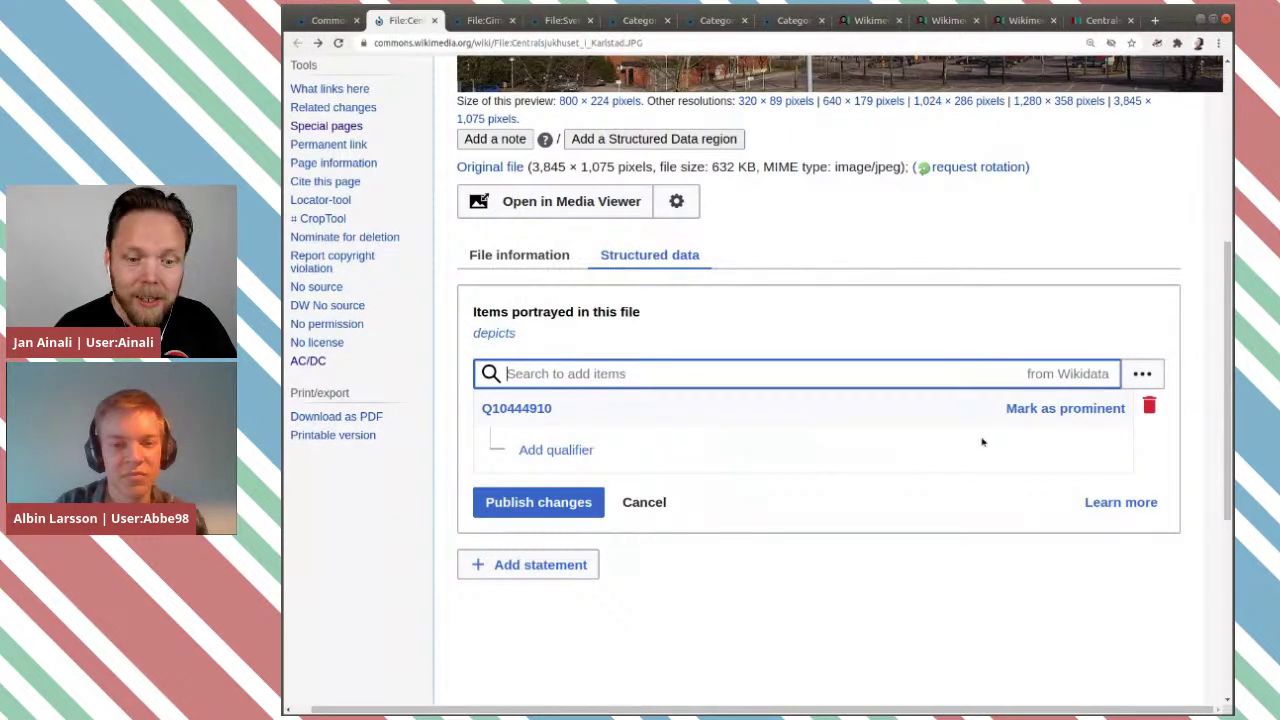
Examine the hospital photo alongside the unpublished depicts entry to judge how prominent the item is in the image.
scroll(1030, 430, up, 2)
scroll(1023, 470, down, 1)
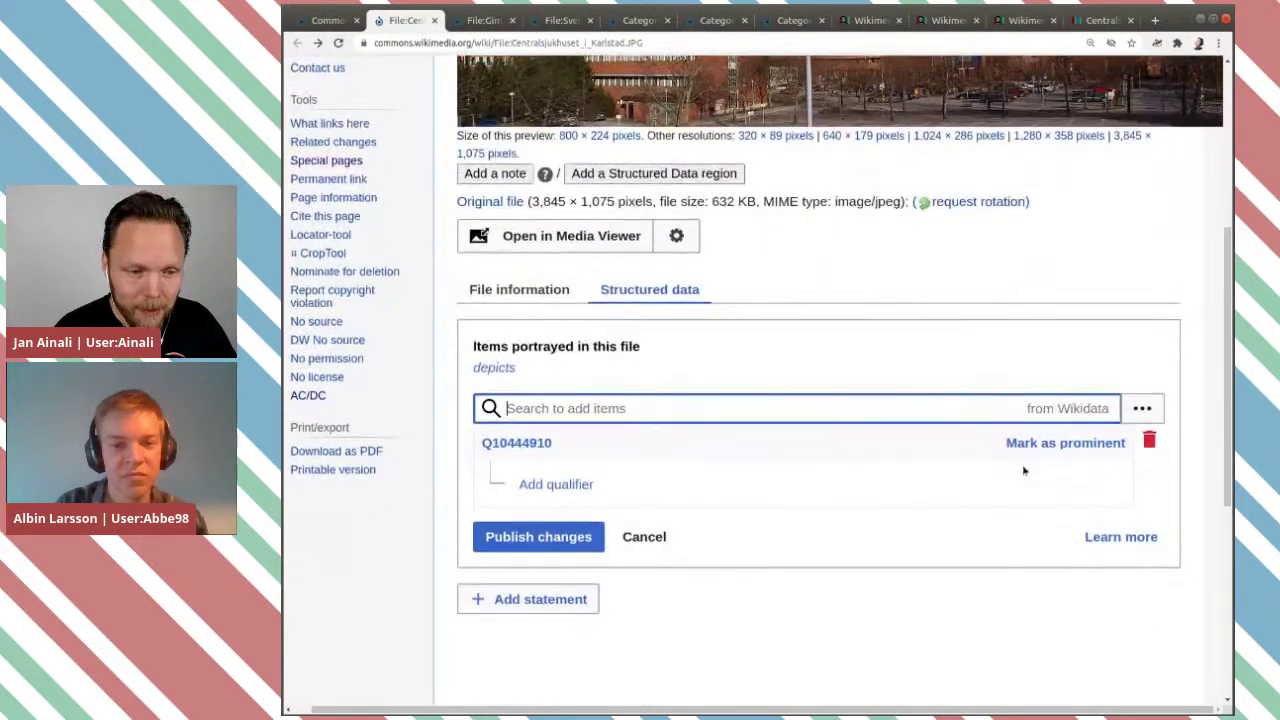
scroll(1023, 470, up, 2)
scroll(1023, 460, down, 1)
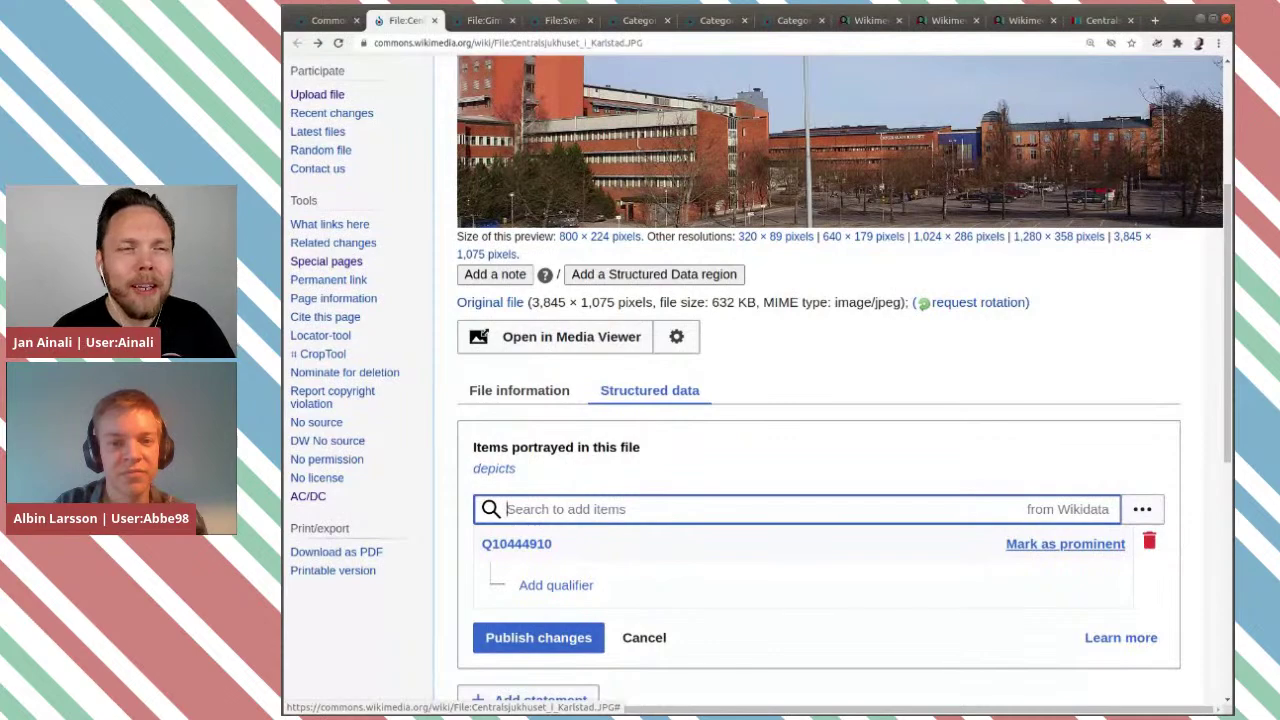
scroll(982, 515, up, 1)
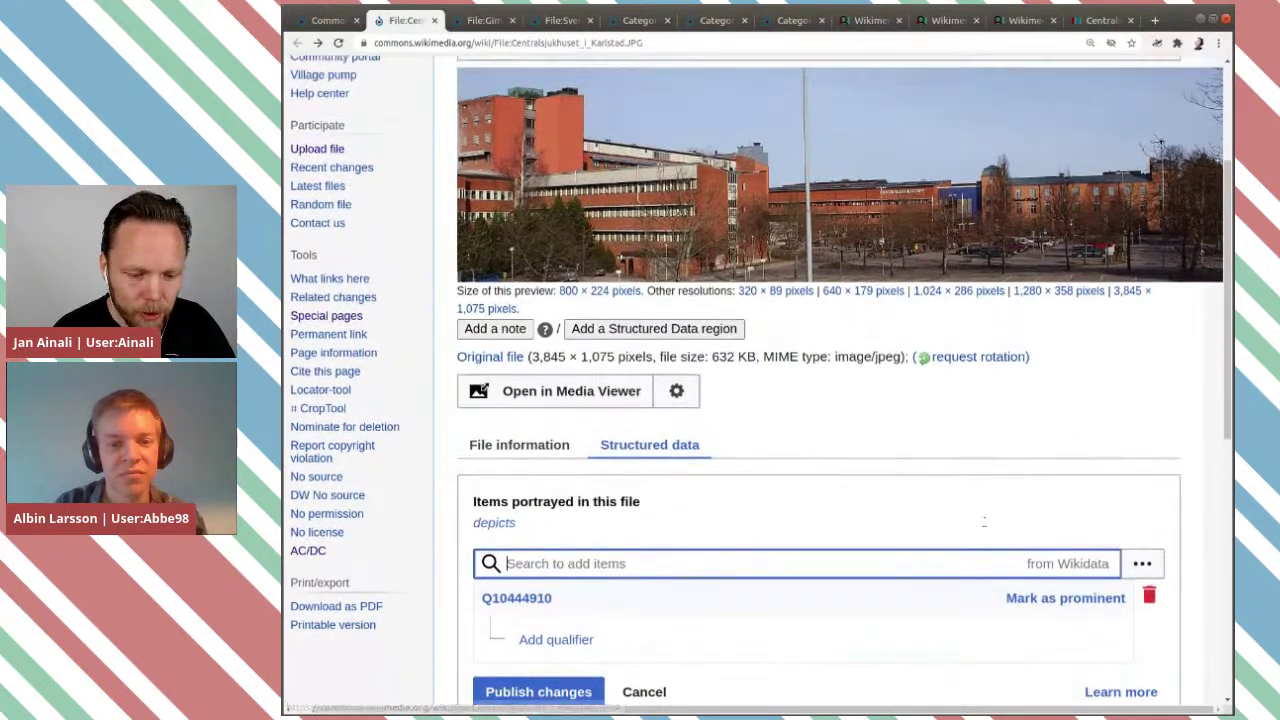
scroll(982, 515, down, 1)
scroll(982, 515, up, 1)
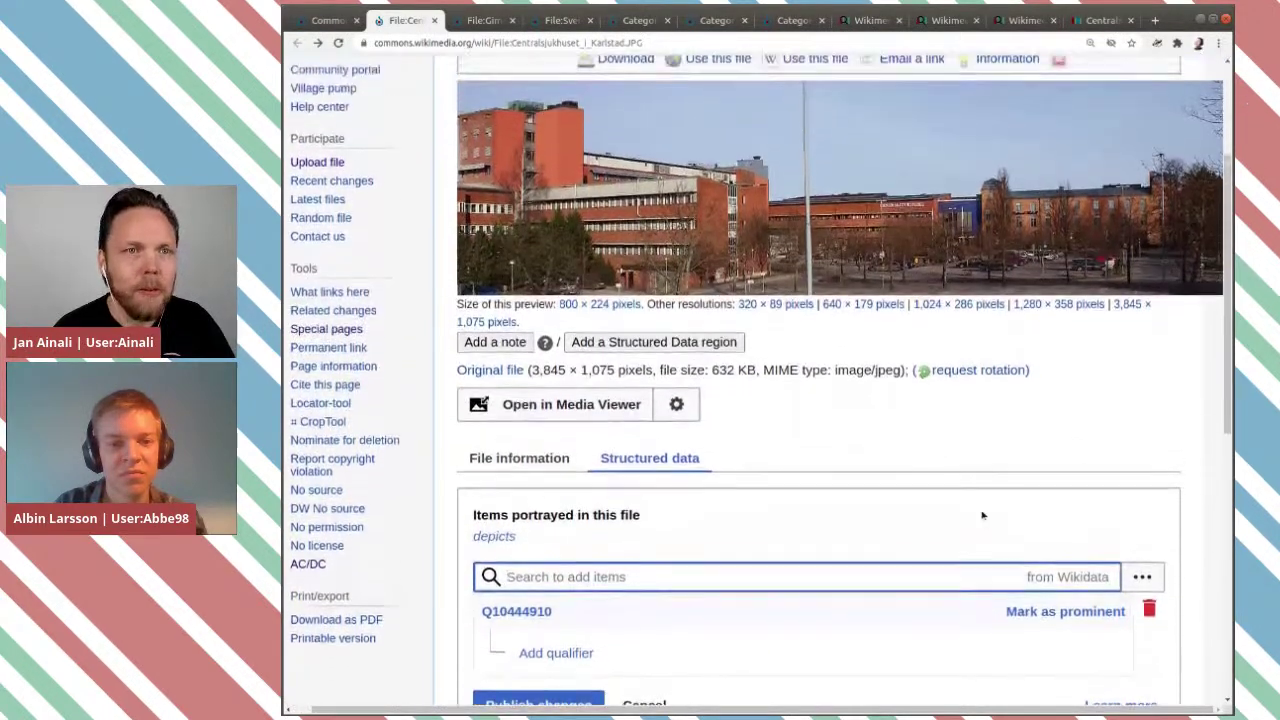
scroll(982, 515, down, 1)
scroll(982, 515, up, 1)
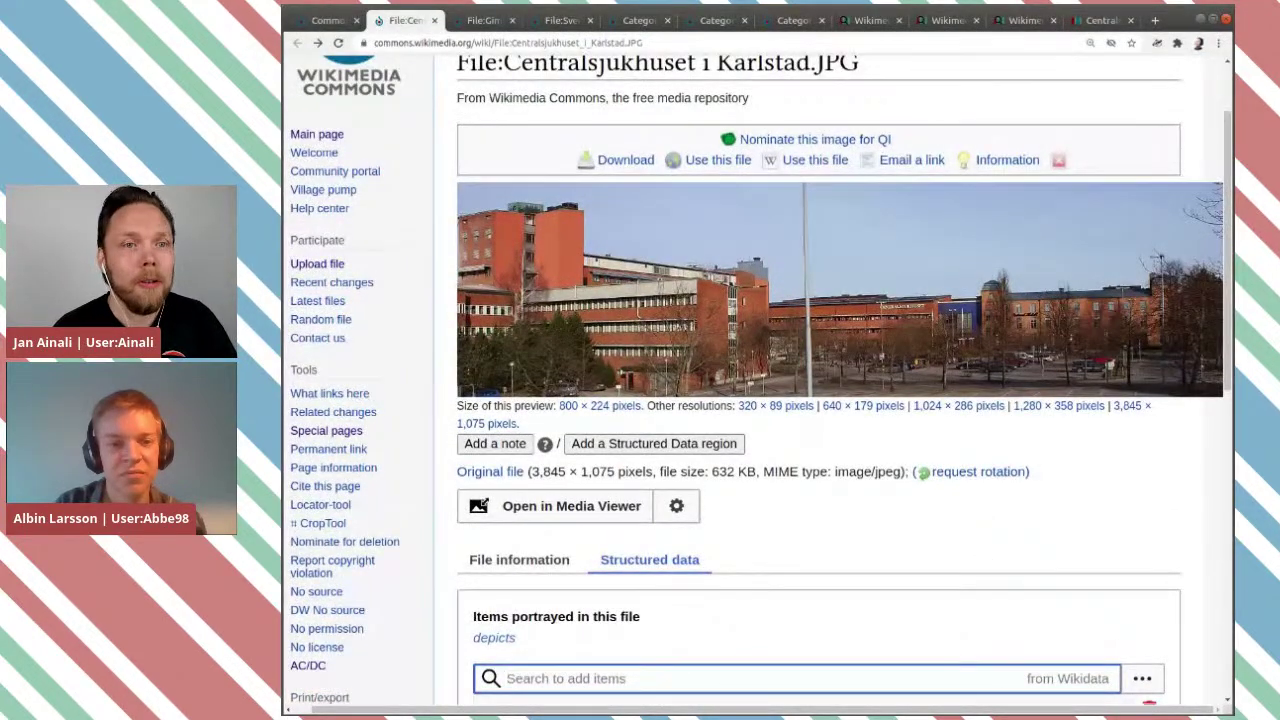
scroll(982, 515, down, 4)
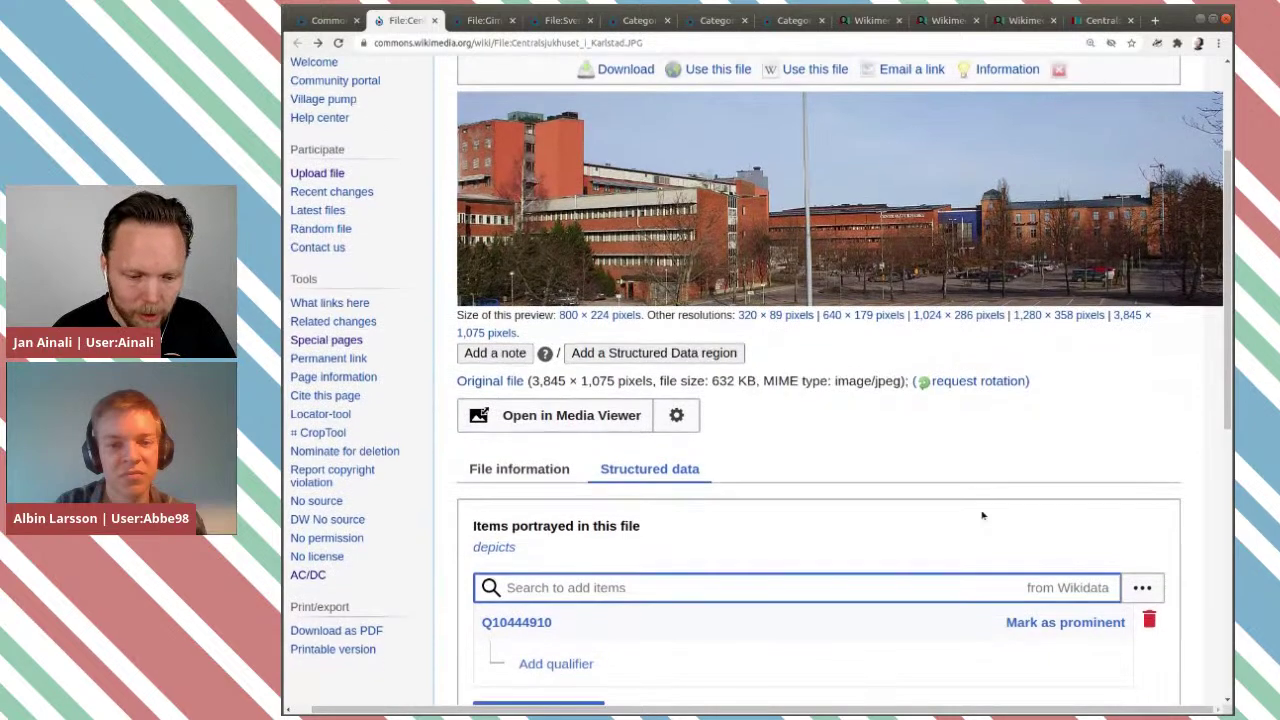
Mark the depicts item Q10444910 as prominent and publish the changes.
click(1060, 510)
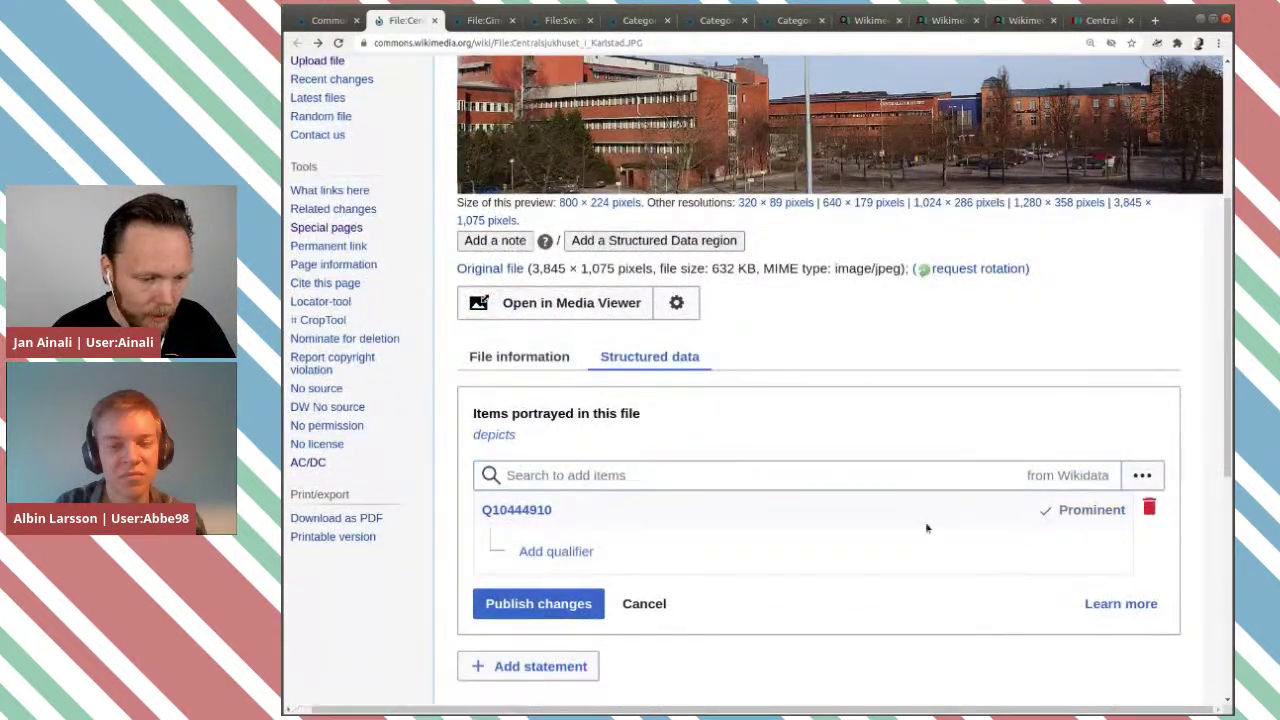
scroll(750, 480, down, 3)
click(555, 437)
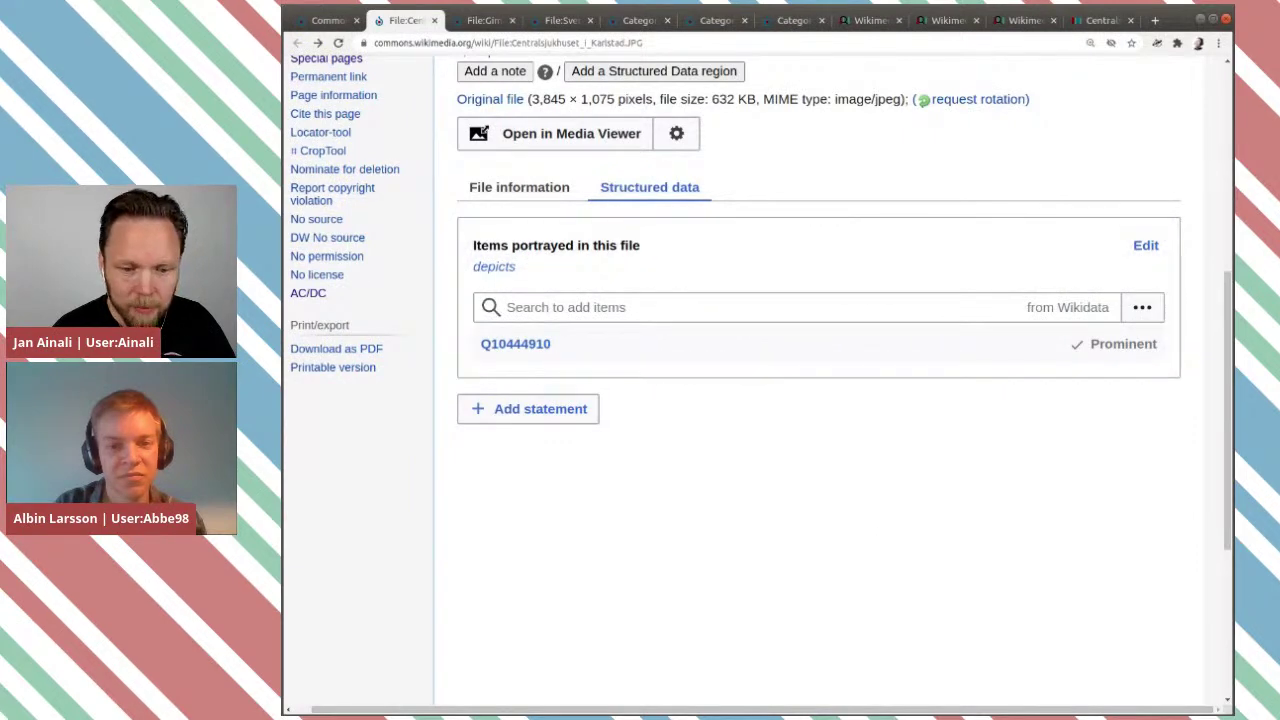
Review the published depicts statement for the hospital together with the photo above it.
scroll(881, 520, up, 1)
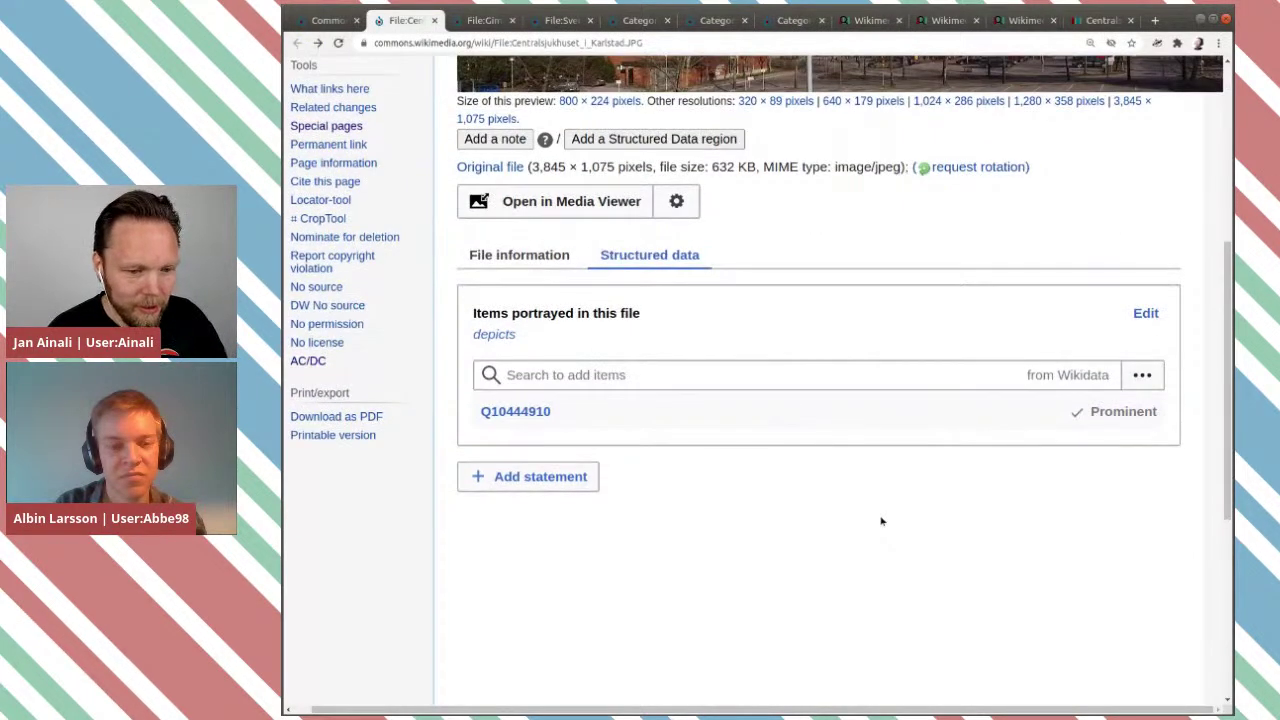
scroll(881, 520, up, 4)
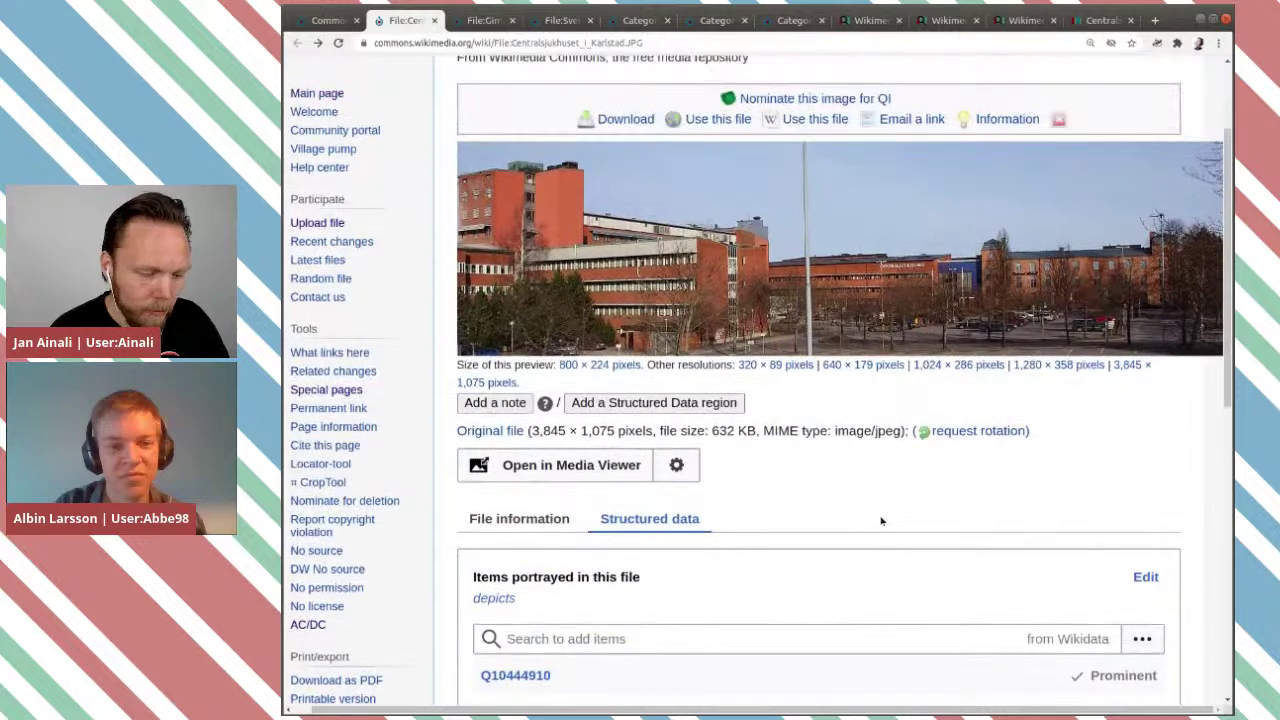
scroll(881, 520, down, 3)
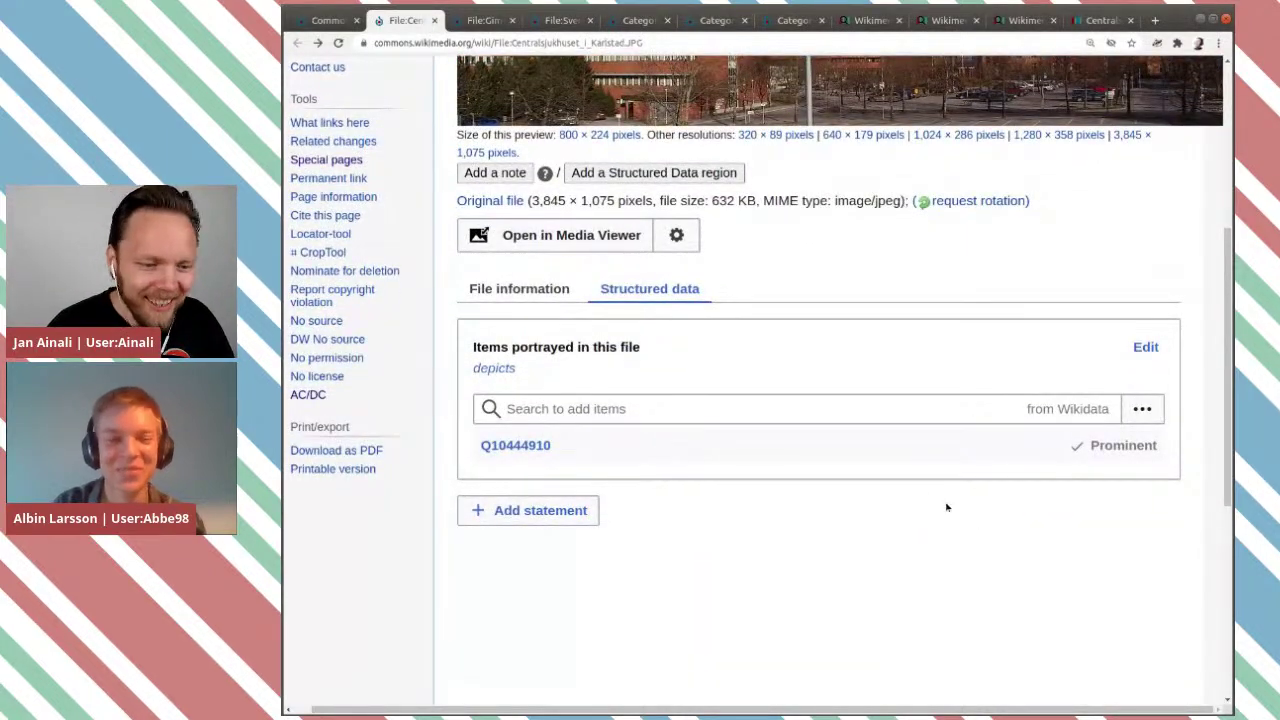
scroll(861, 349, up, 4)
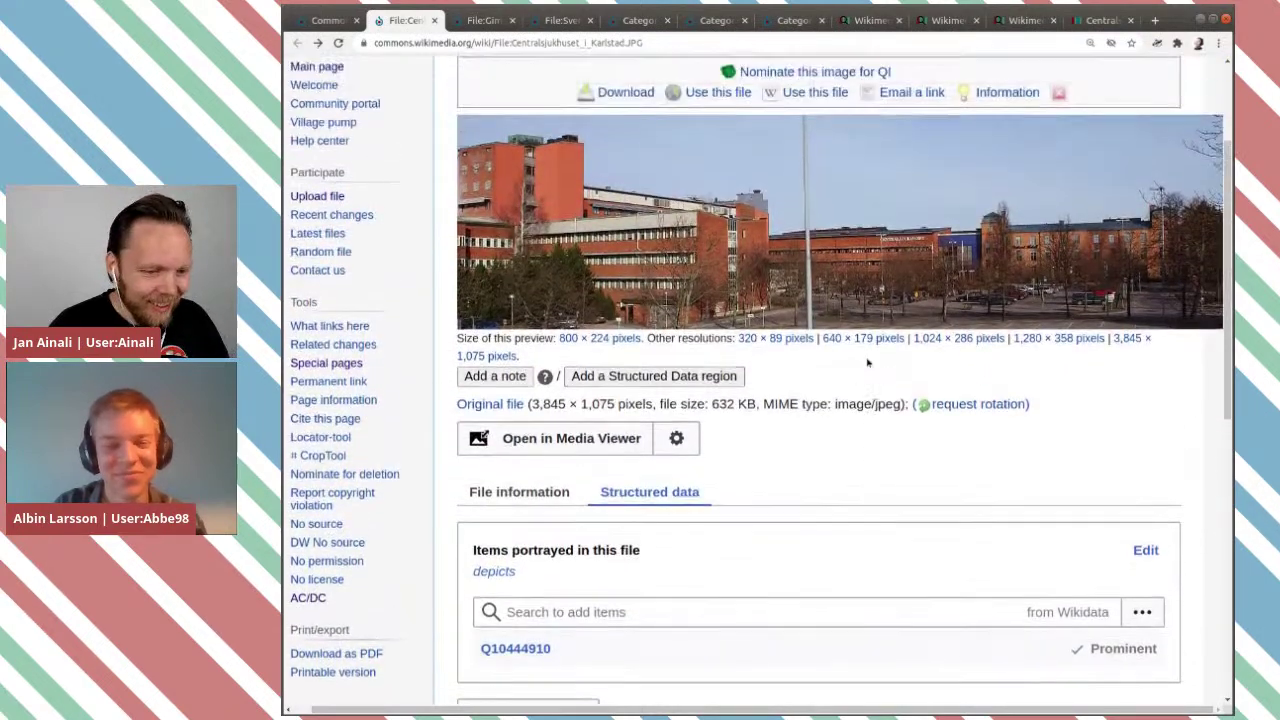
scroll(866, 362, down, 3)
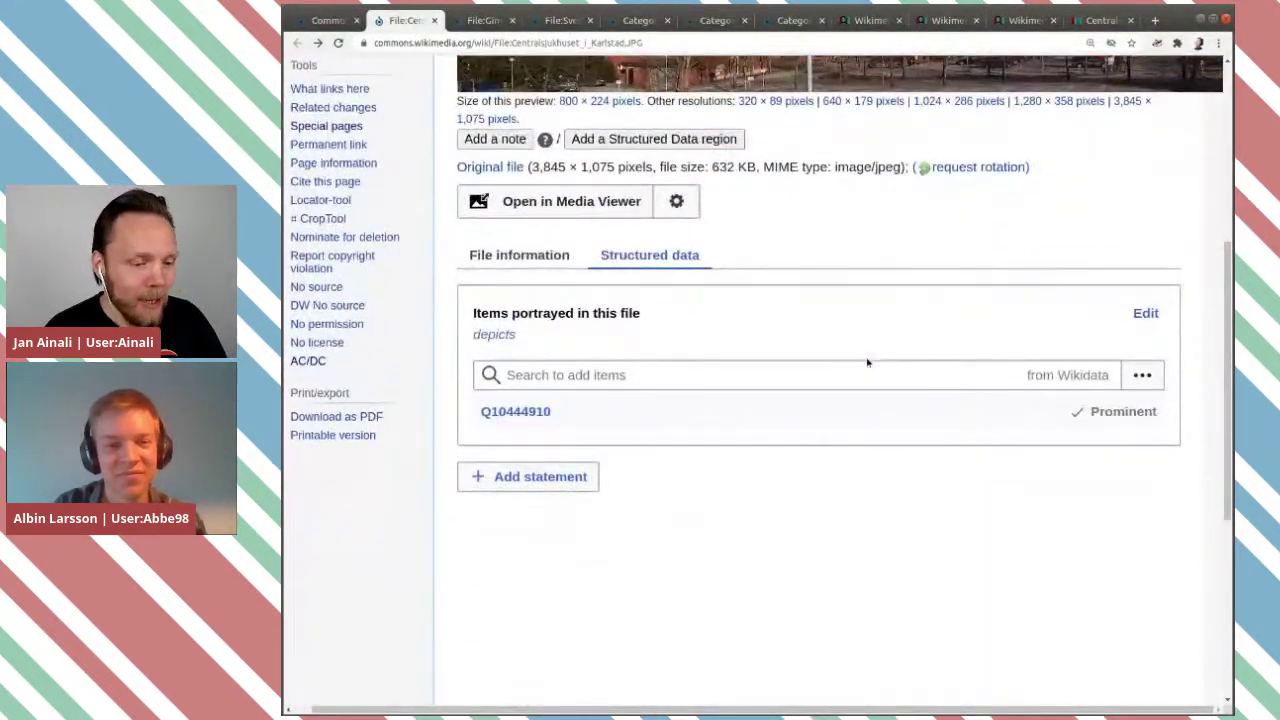
scroll(867, 362, up, 1)
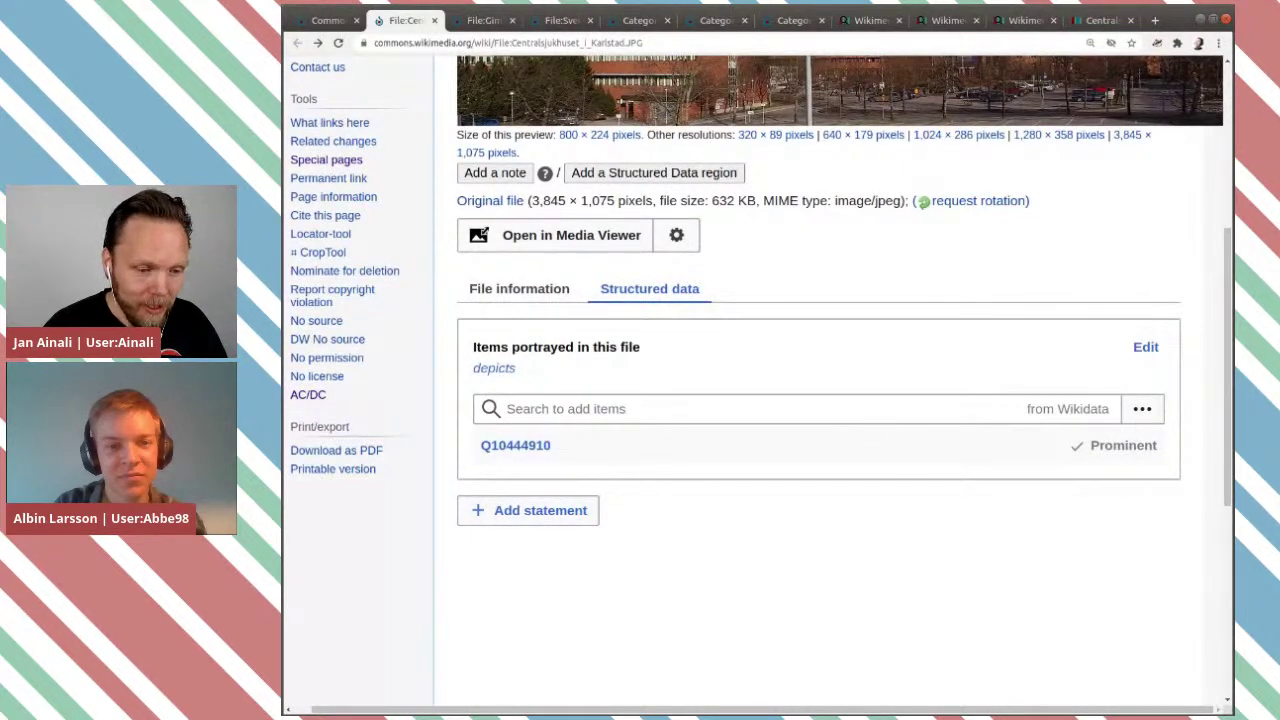
scroll(866, 430, up, 1)
scroll(866, 430, down, 1)
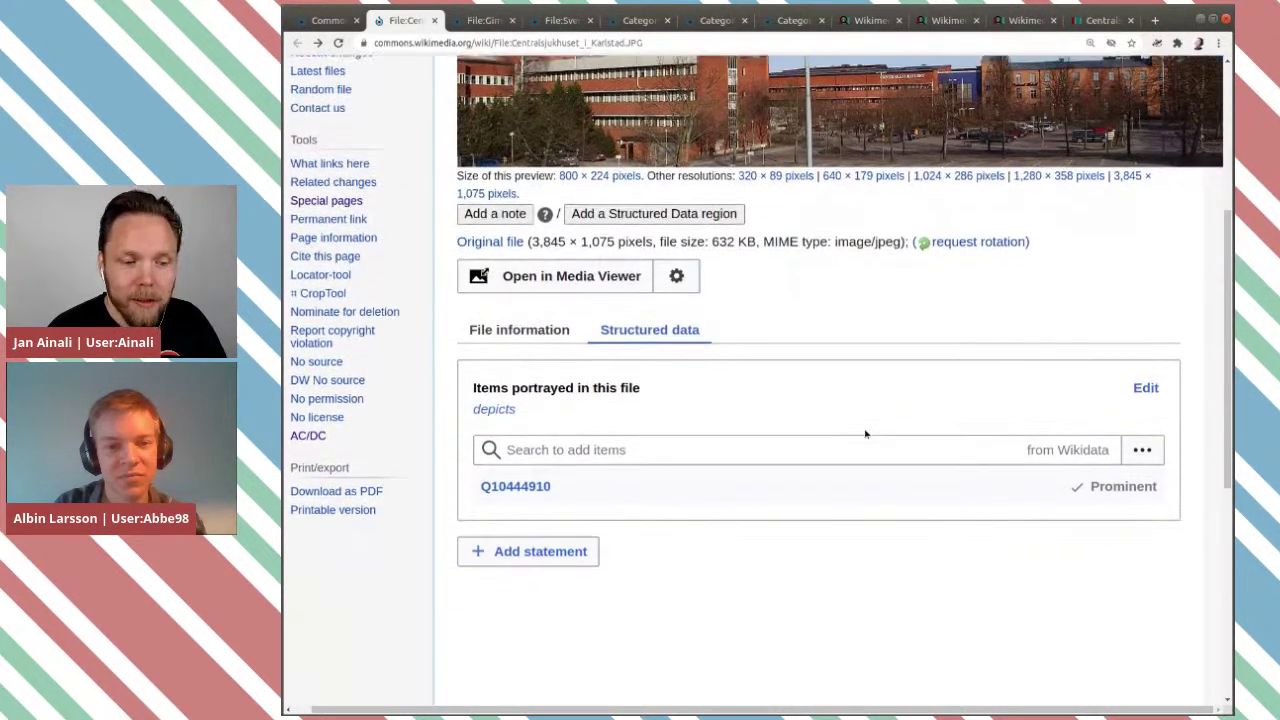
scroll(866, 430, down, 2)
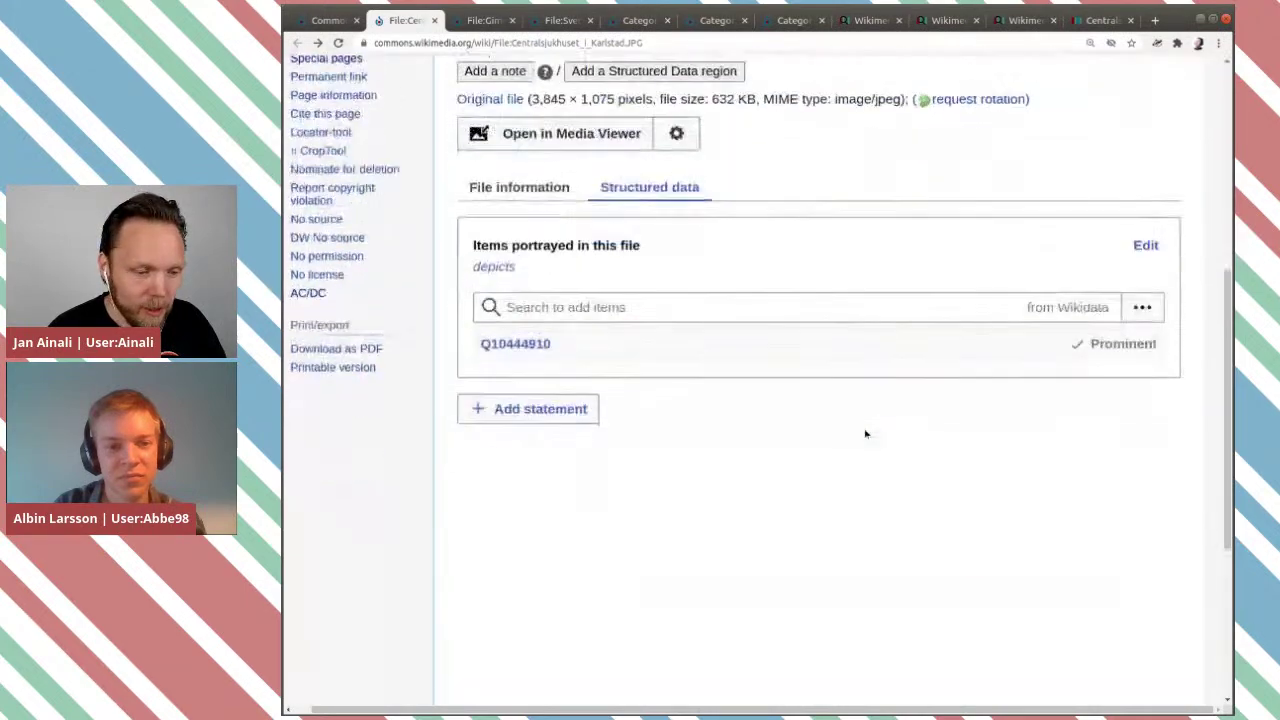
Show the file information and examine the description, date, author, permission and camera location in the summary.
scroll(866, 430, up, 2)
click(519, 356)
scroll(748, 371, down, 4)
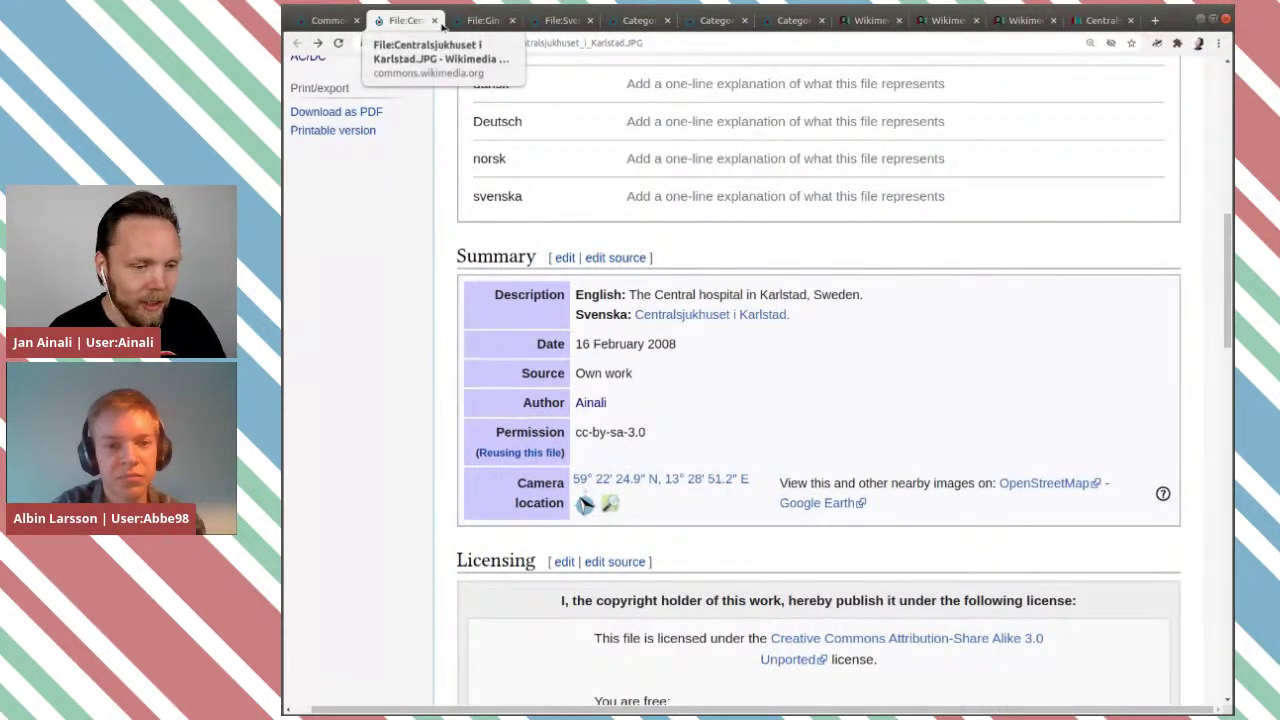
scroll(590, 200, up, 7)
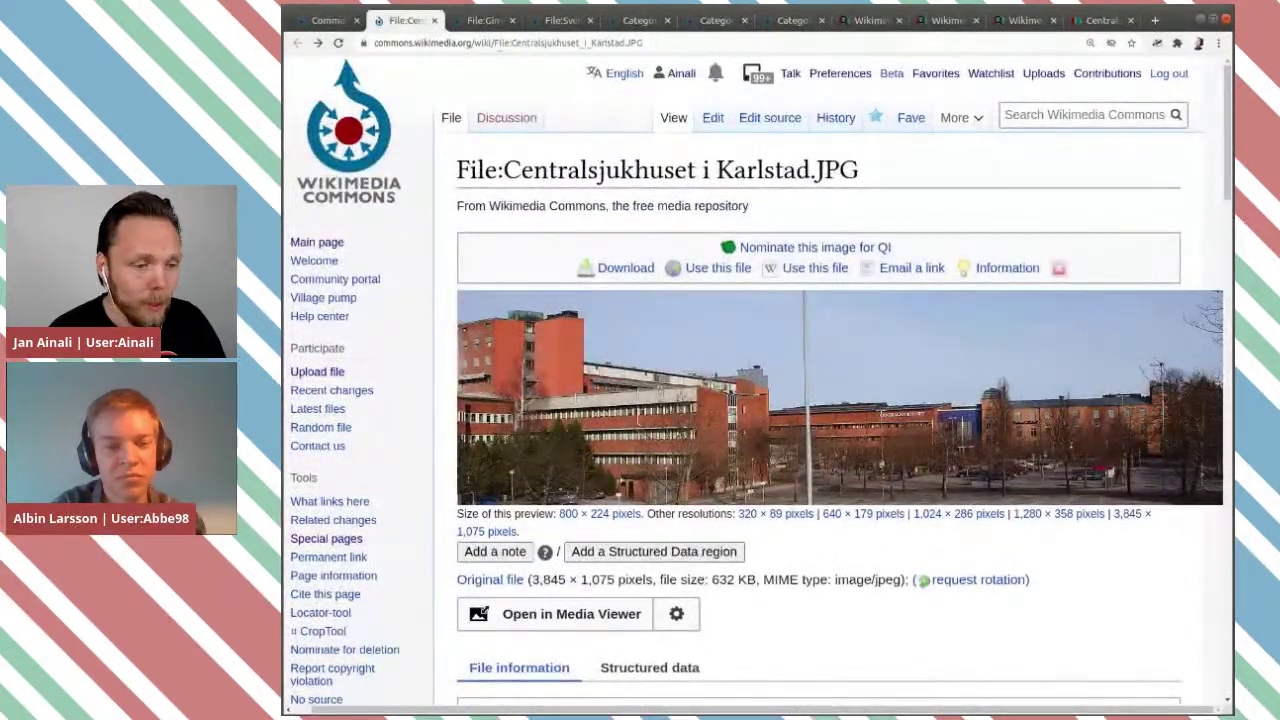
Close the hospital file's tab and view the photo on the Gimo_centrum.jpg file page.
click(434, 20)
scroll(885, 353, down, 3)
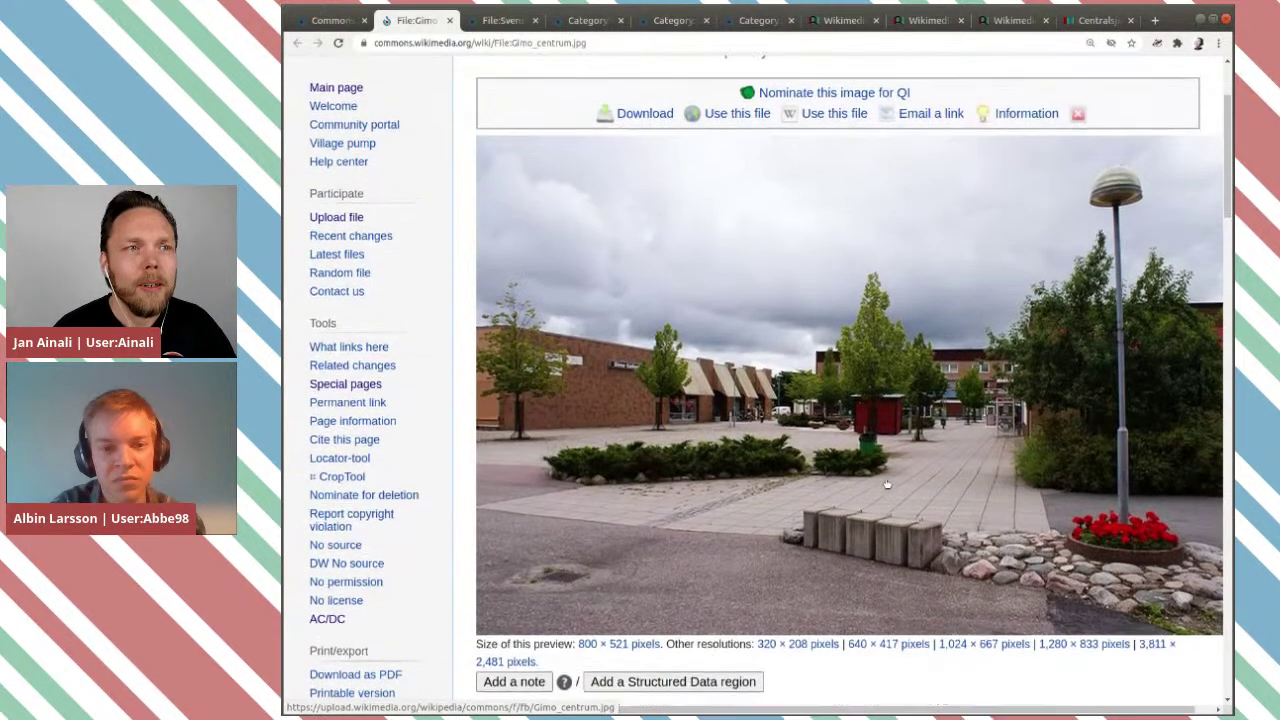
Add the Wikidata item "square" for open public spaces as a depicts statement in Gimo centrum.jpg's structured data.
scroll(886, 484, up, 3)
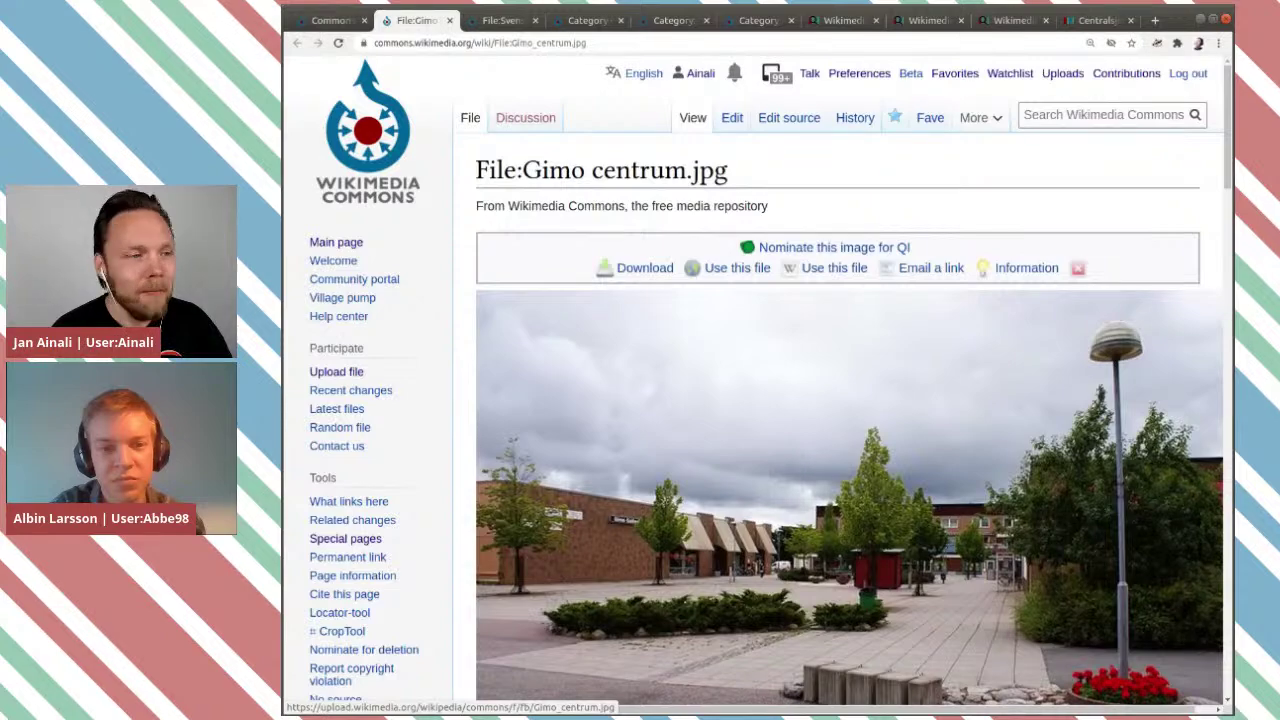
scroll(886, 484, down, 2)
scroll(886, 484, down, 4)
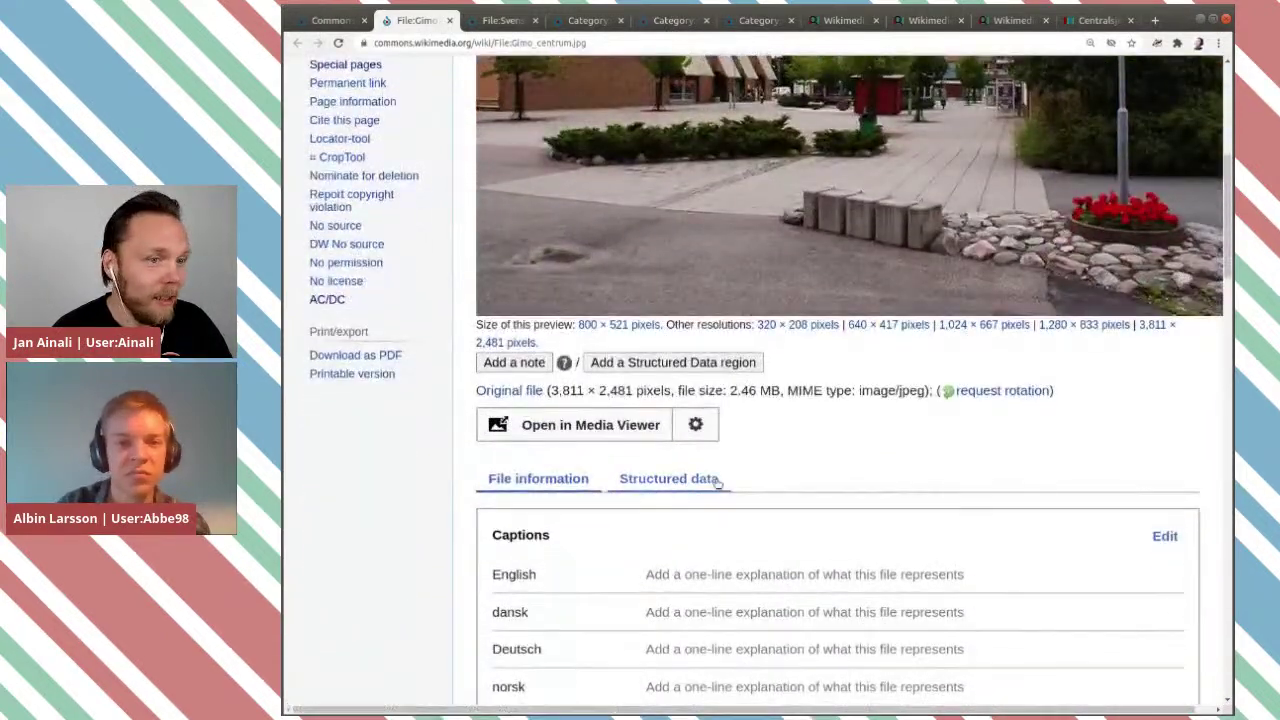
click(716, 480)
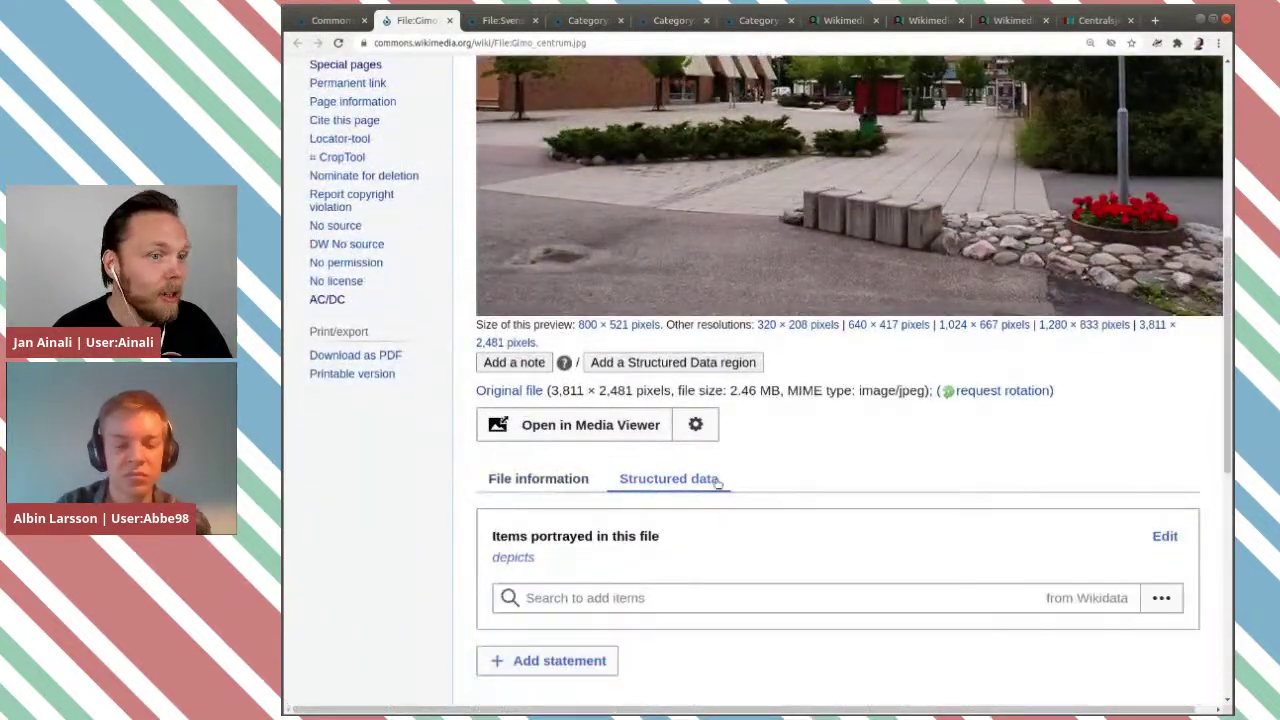
scroll(720, 486, down, 1)
click(720, 494)
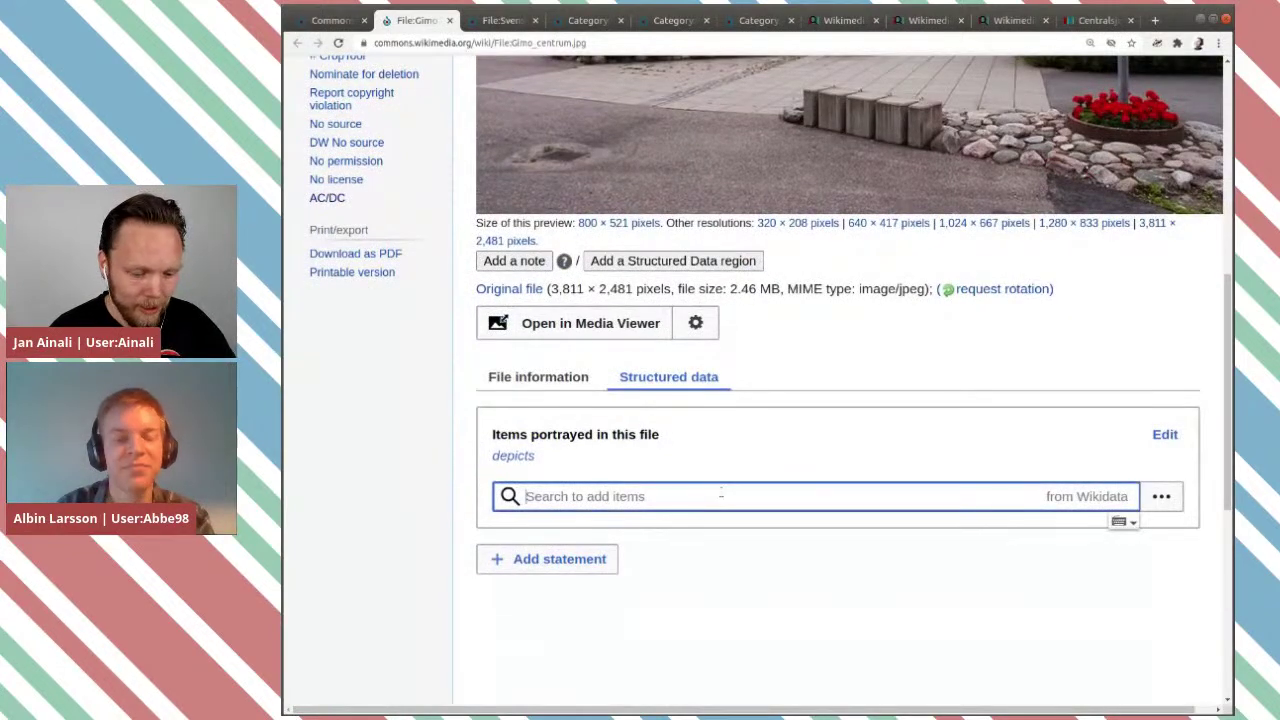
text(squa)
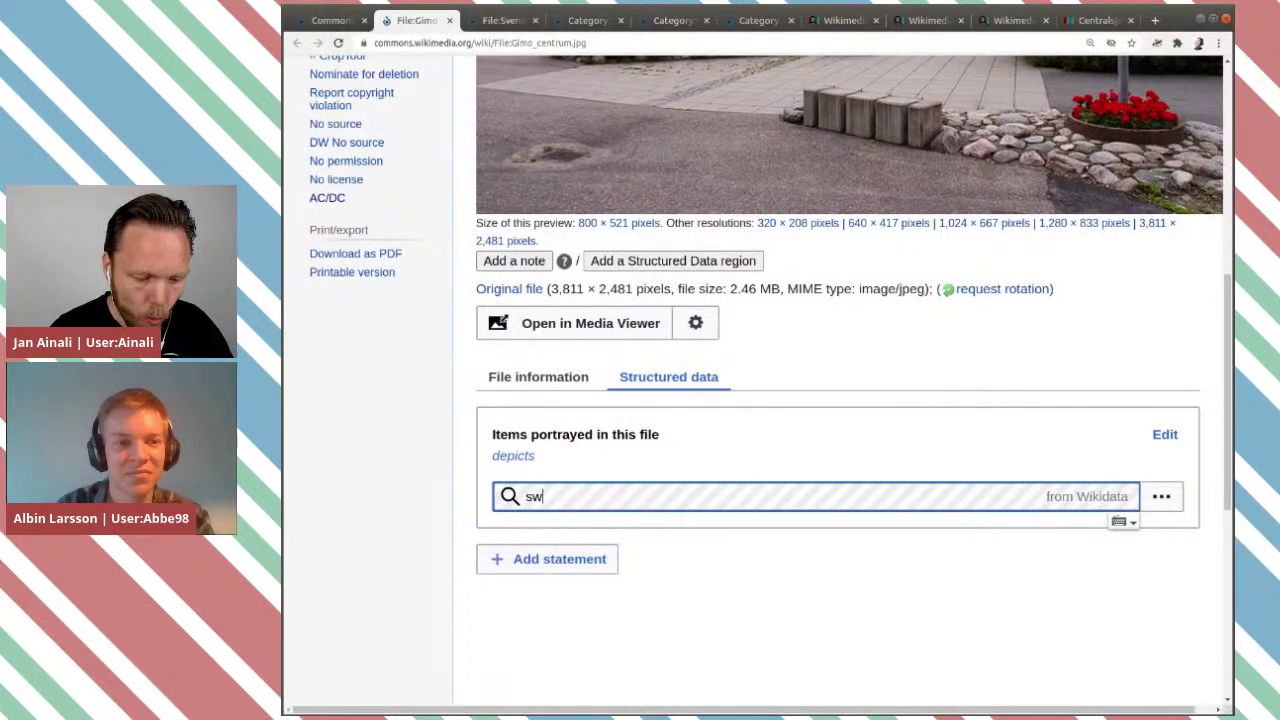
text(re)
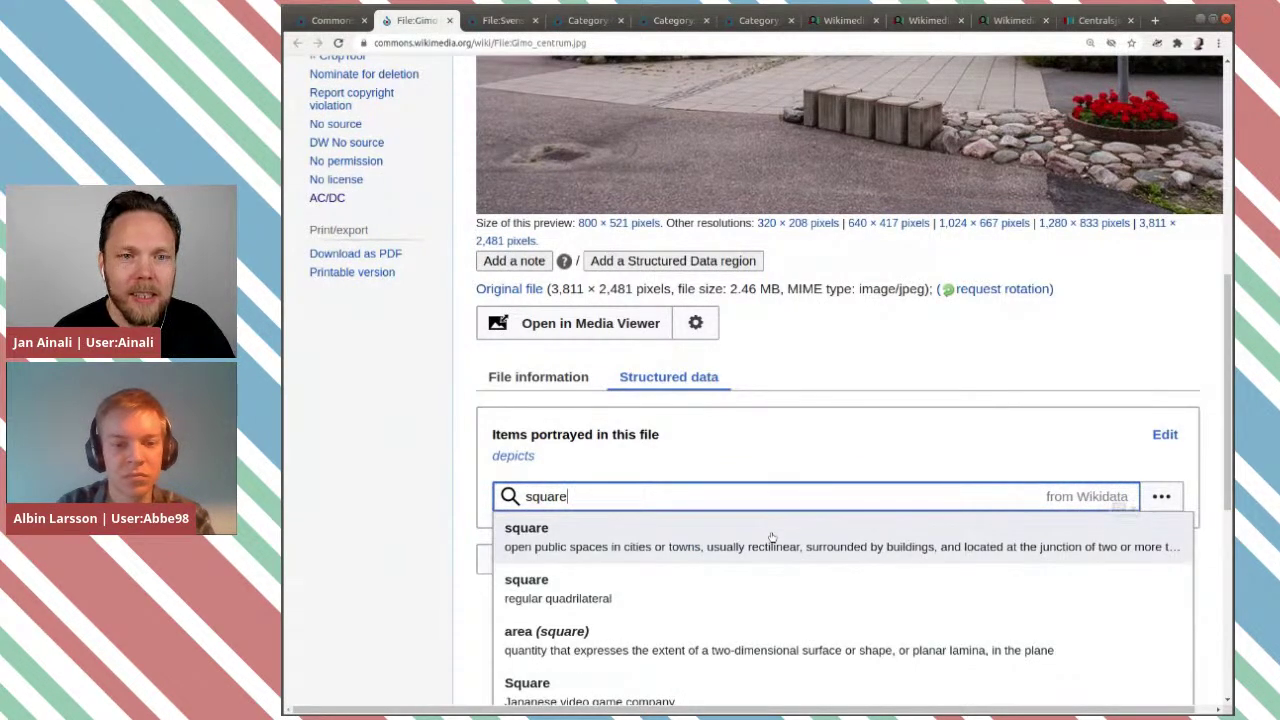
click(772, 537)
Mark the depicts item "square" as prominent and publish the changes.
scroll(772, 530, down, 2)
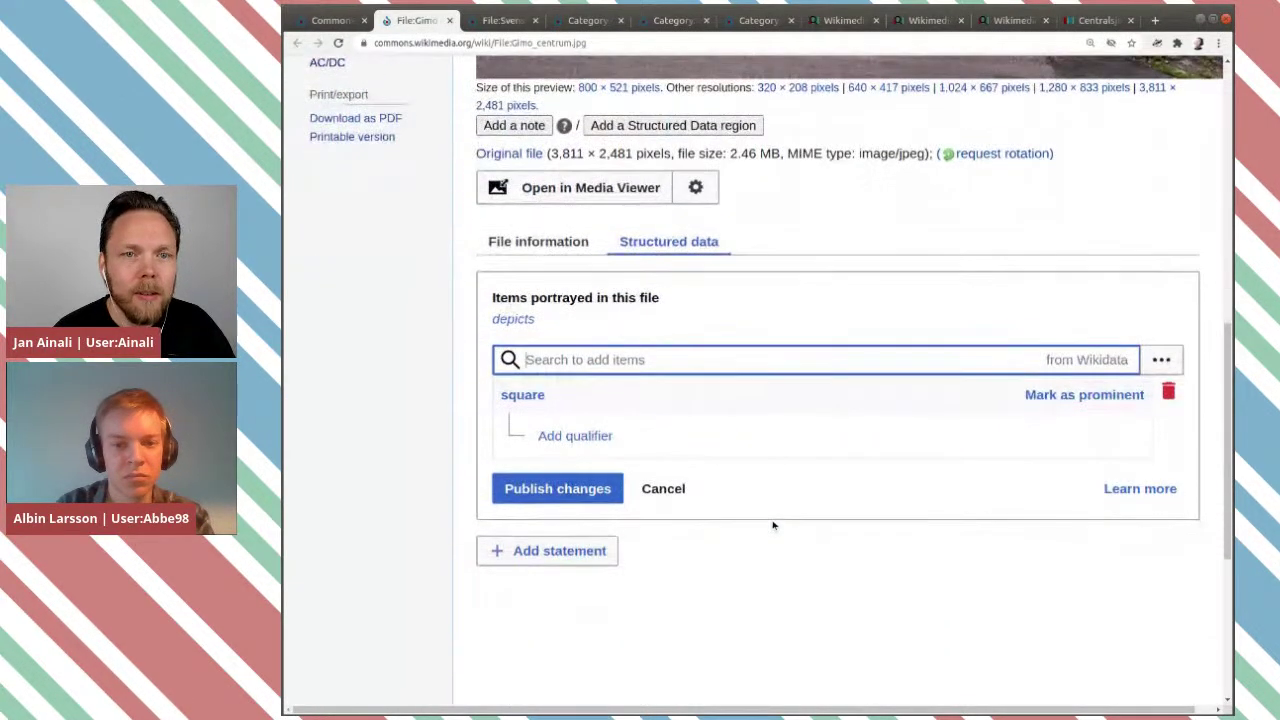
click(1045, 396)
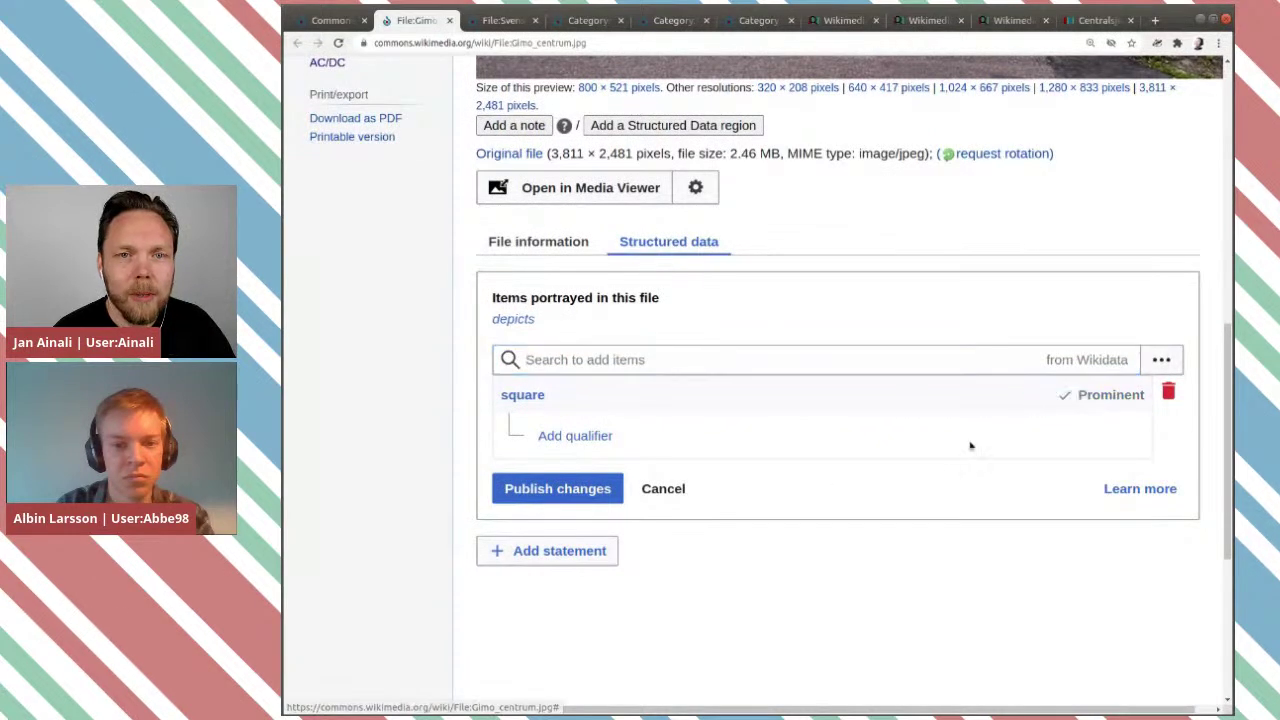
click(612, 496)
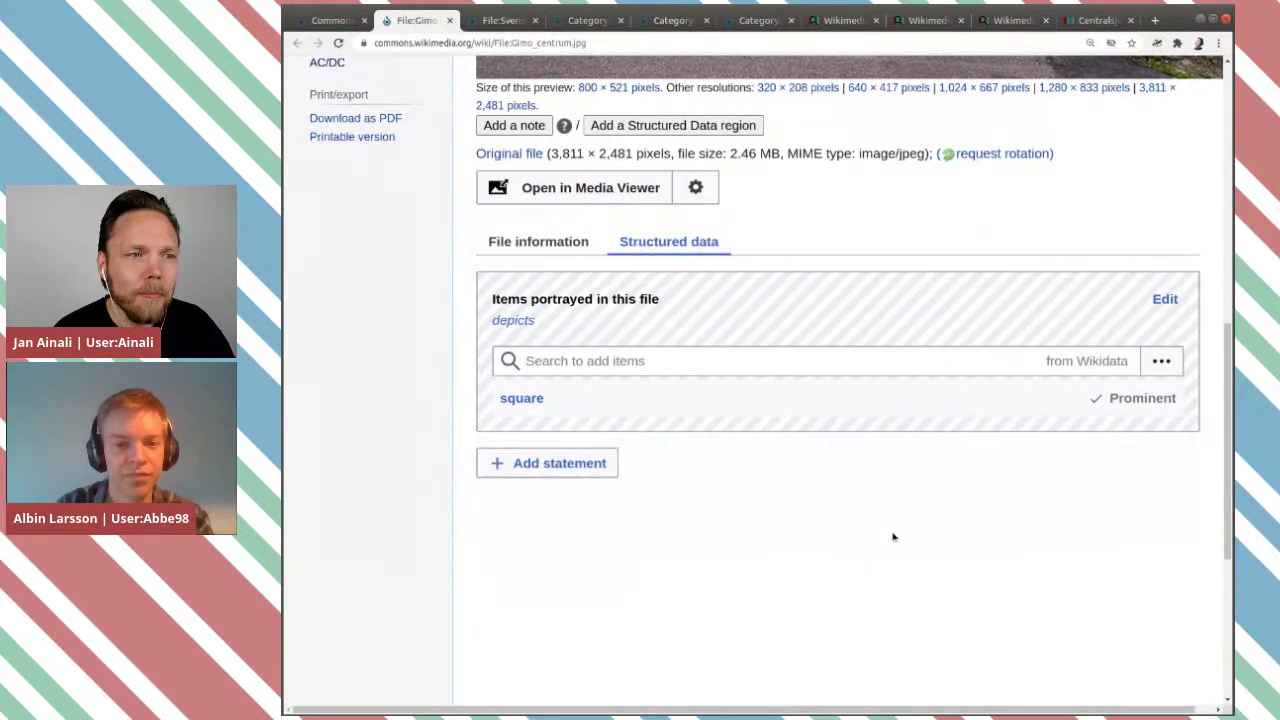
Check the photo for further objects and add "streetlight" as a second depicts item.
scroll(893, 537, up, 3)
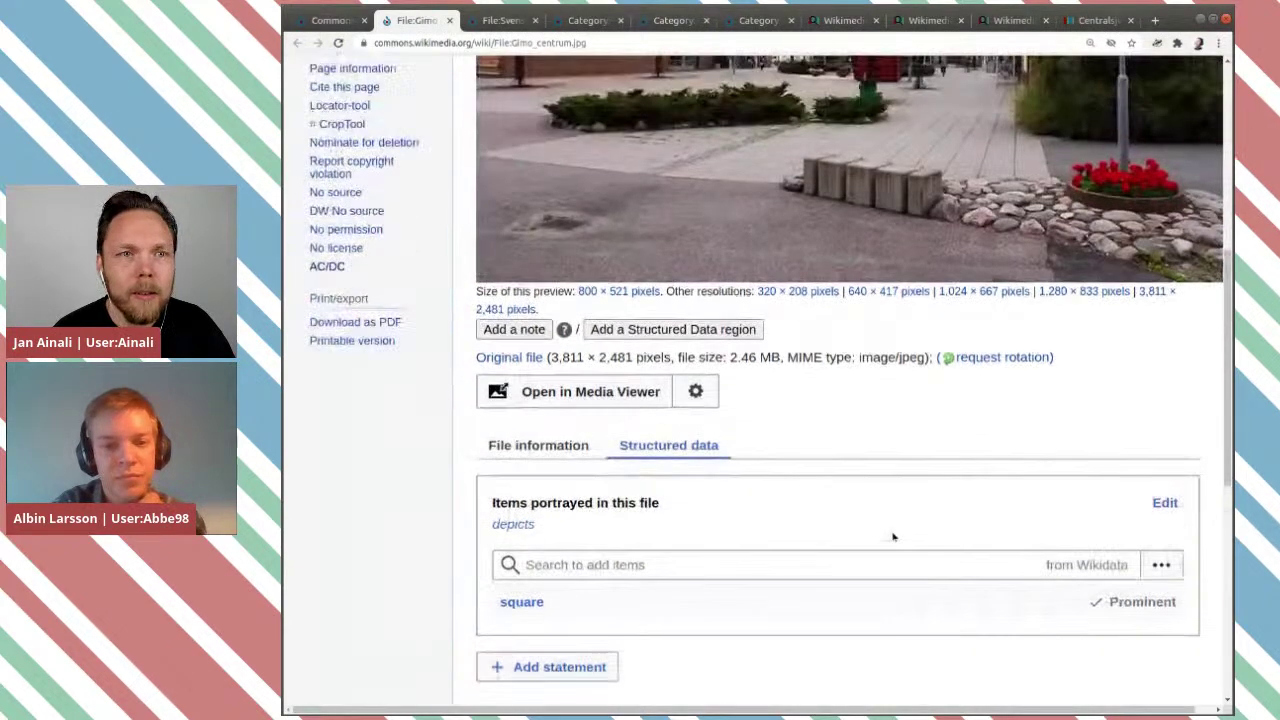
scroll(893, 537, up, 5)
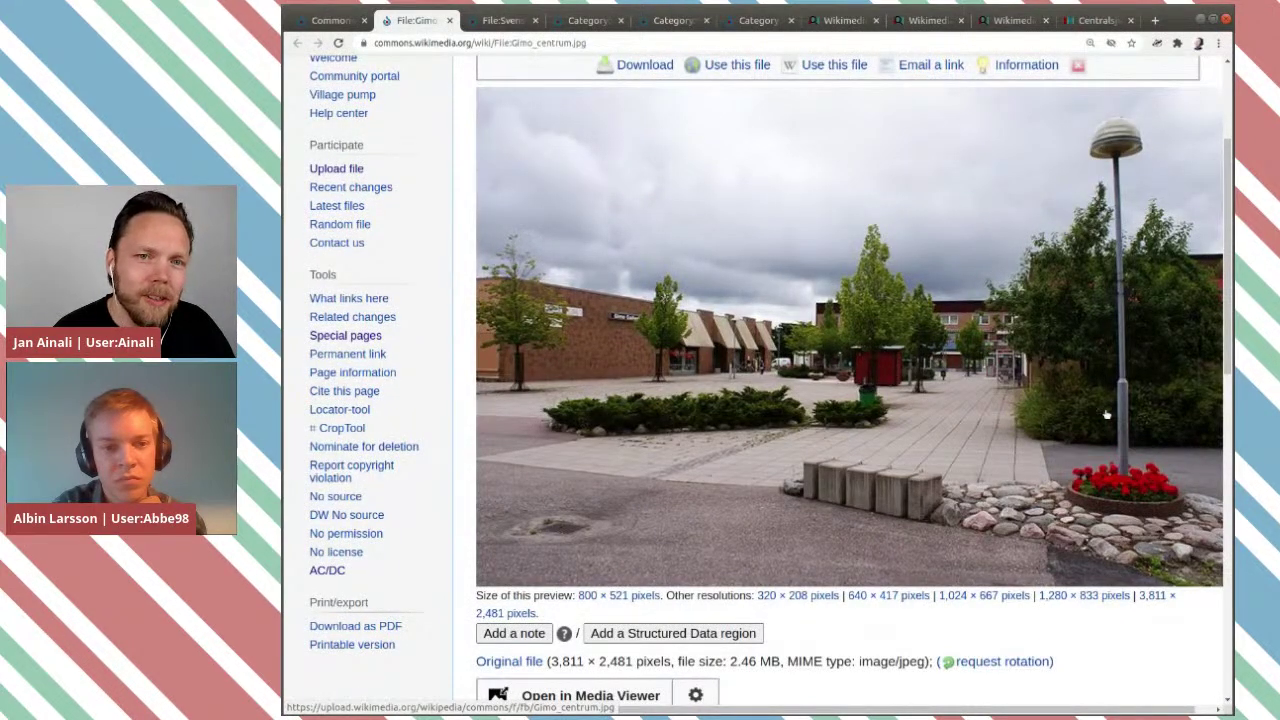
scroll(1107, 414, down, 6)
click(632, 496)
text(street)
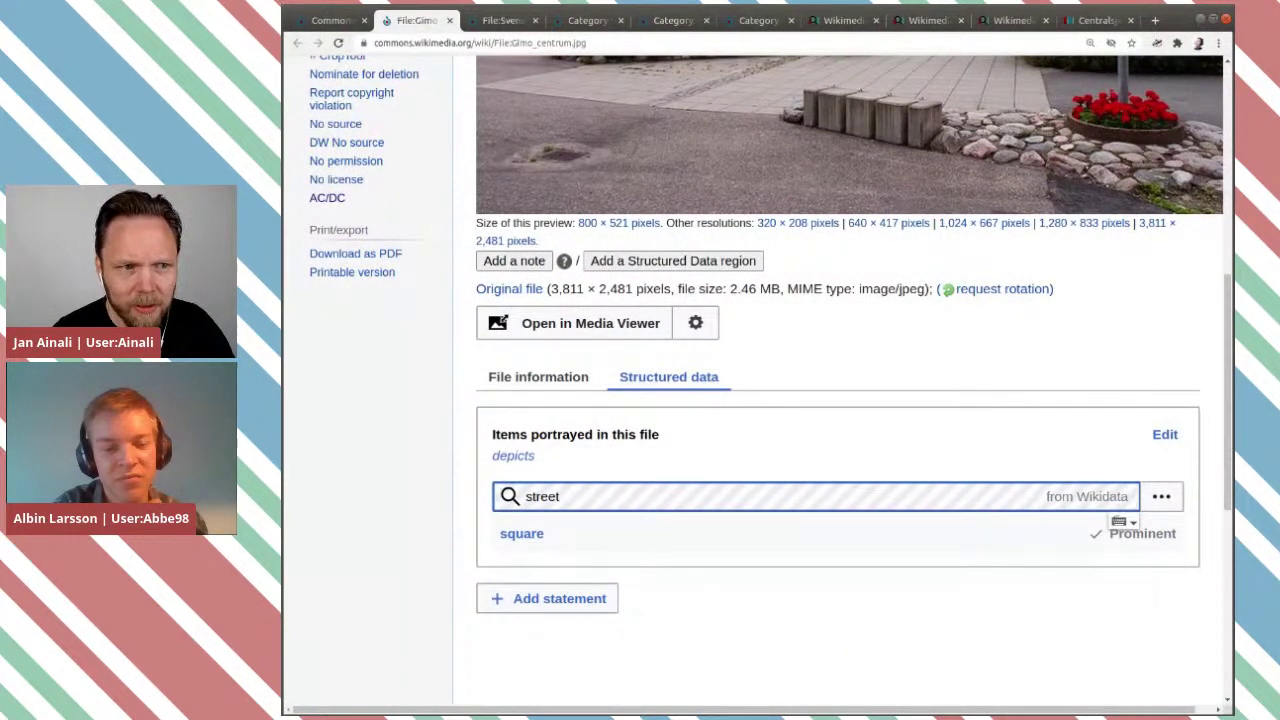
text(li)
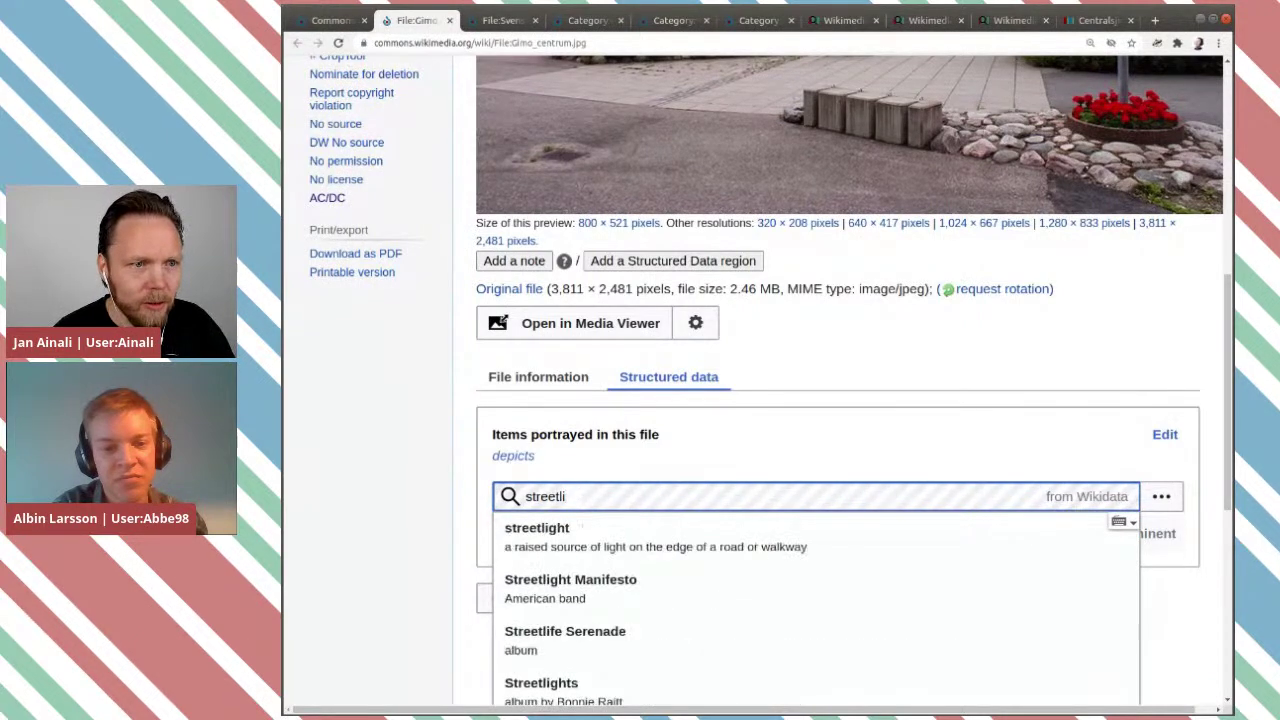
key(BackSpace)
key(BackSpace)
key(BackSpace)
key(BackSpace)
key(BackSpace)
key(BackSpace)
key(BackSpace)
key(BackSpace)
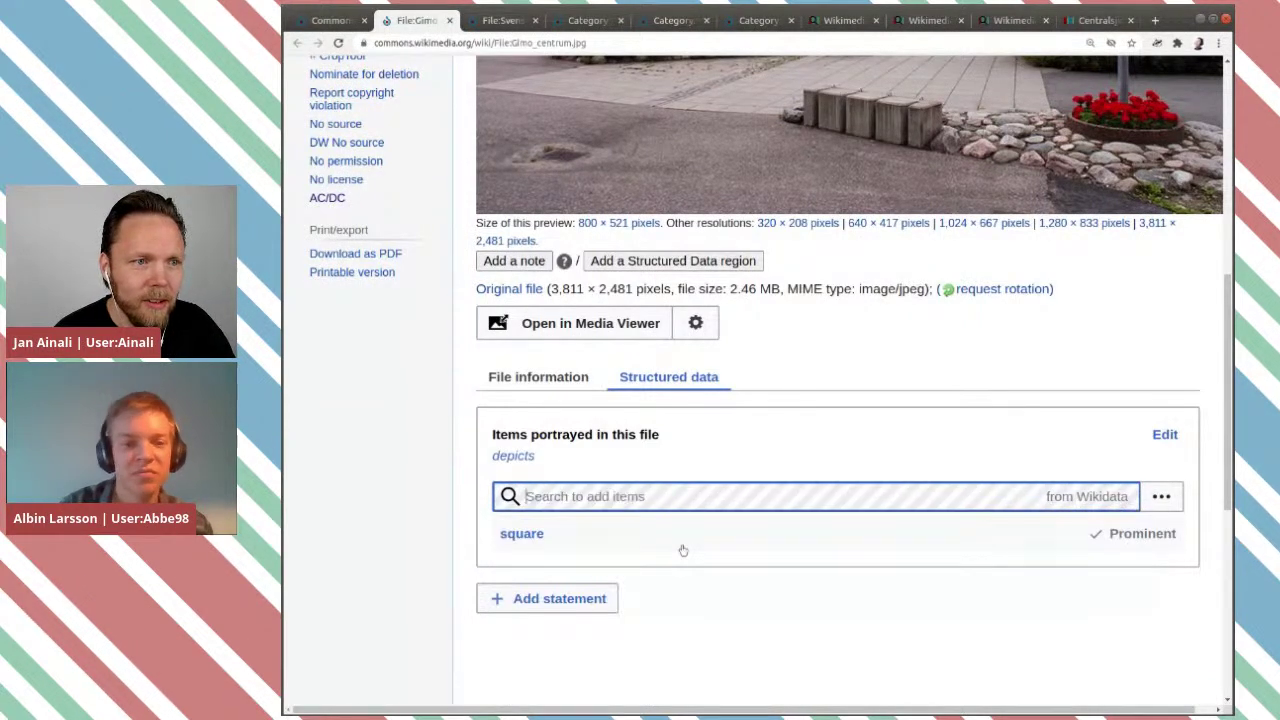
scroll(624, 606, down, 1)
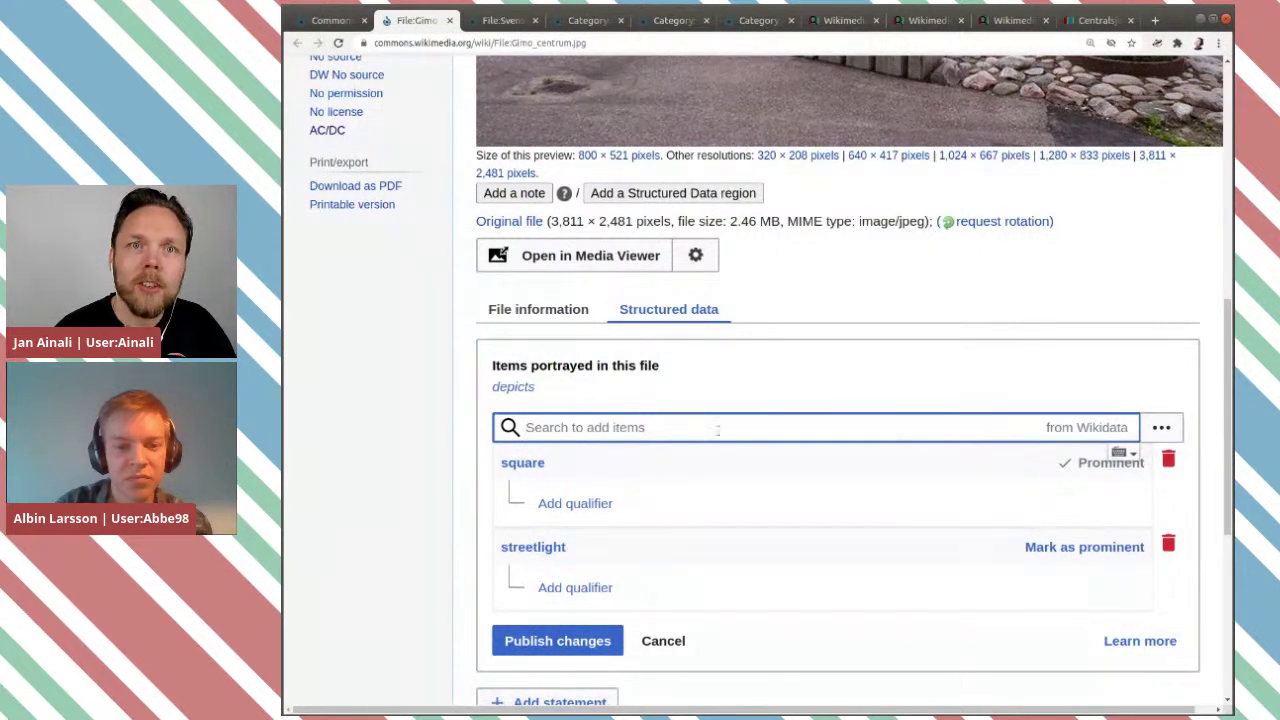
Add "flower", the reproductive structure of flowering plants, as a third depicts item.
scroll(717, 430, up, 3)
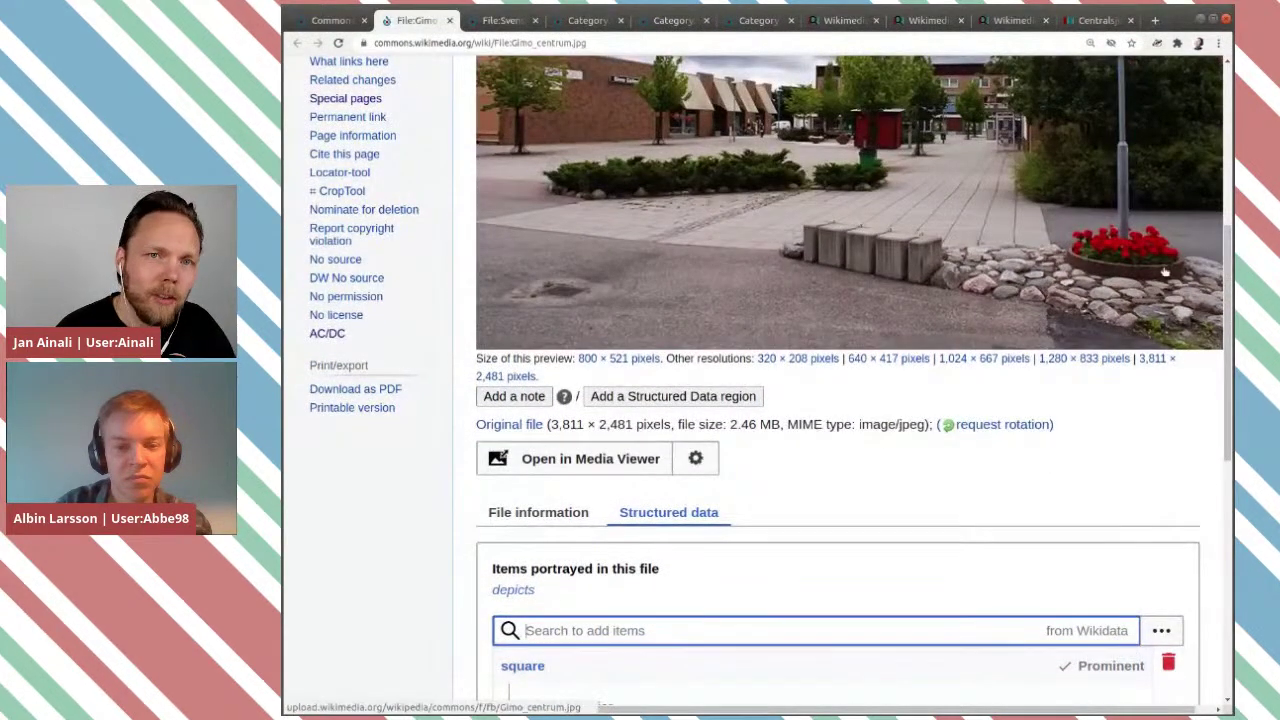
scroll(1097, 265, down, 3)
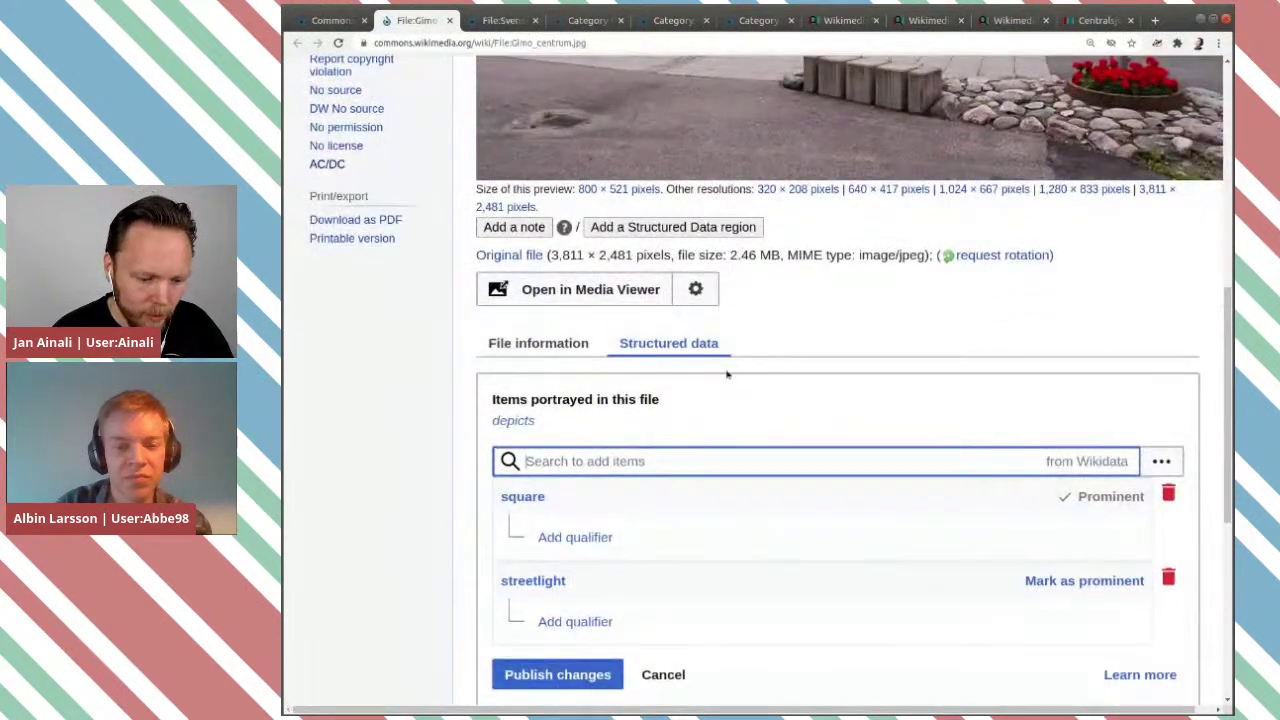
text(flower)
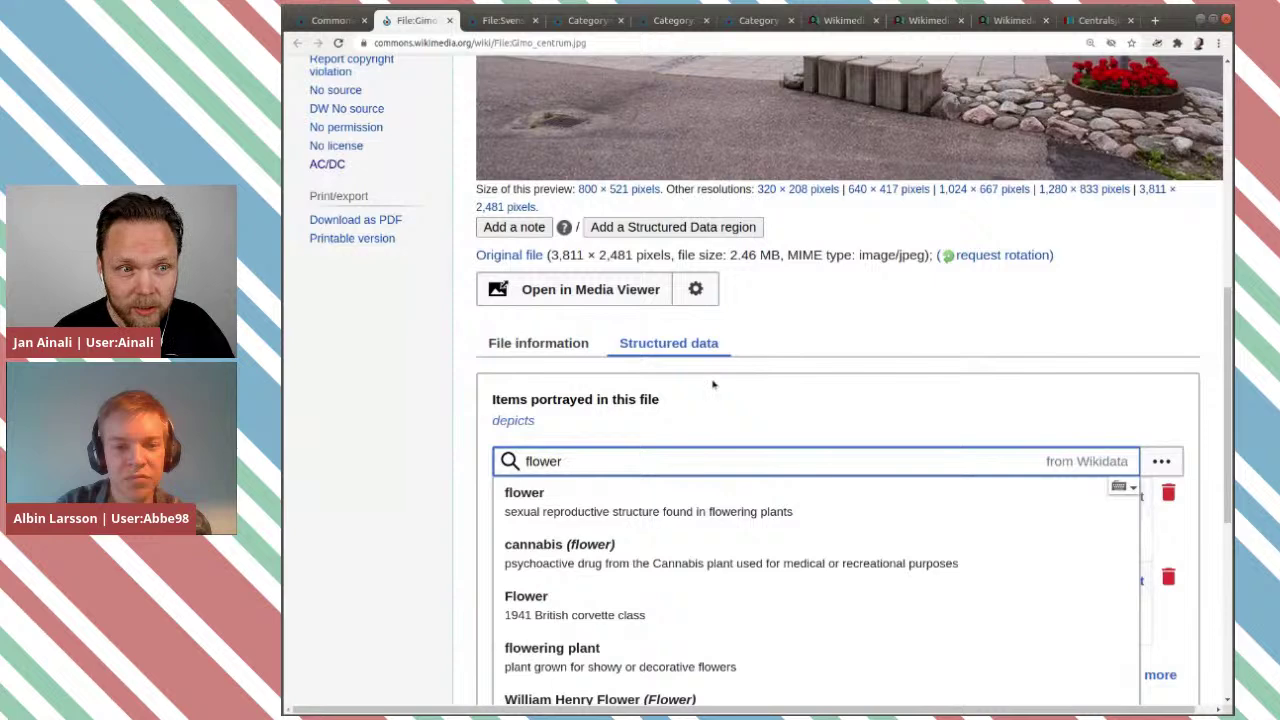
click(695, 508)
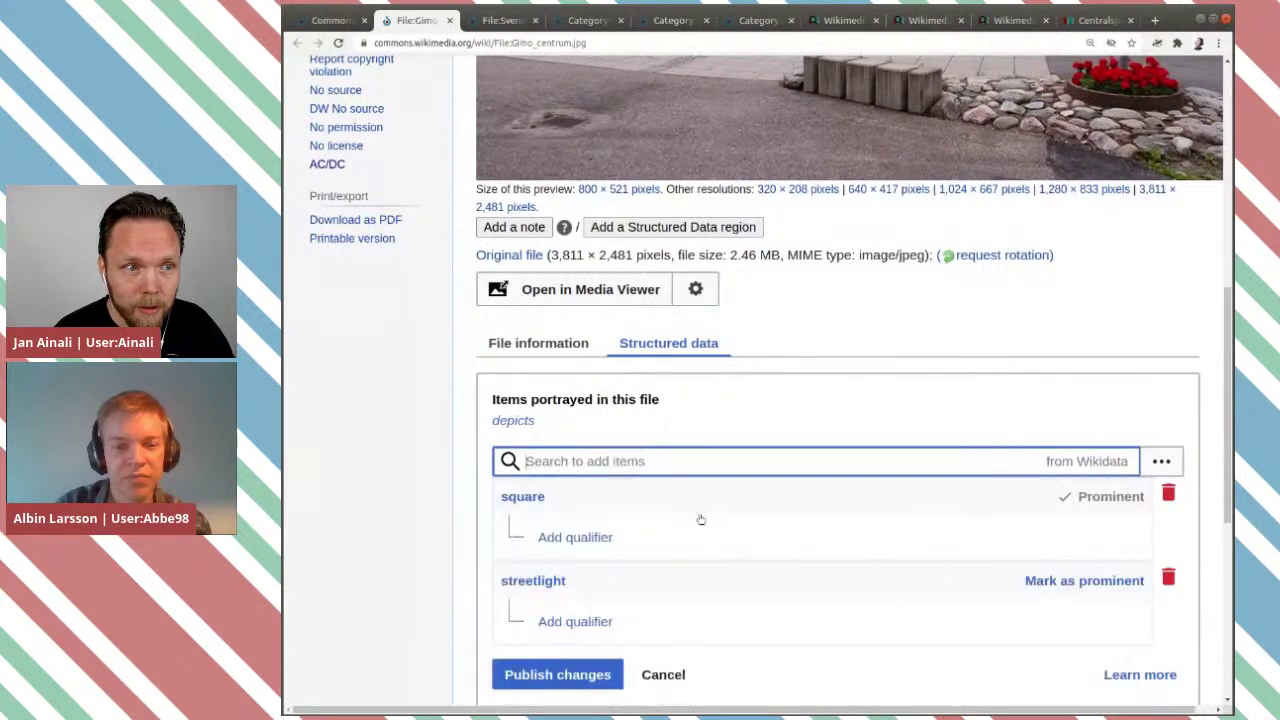
Give the depicts item "flower" a color qualifier with the value red and publish the changes.
scroll(705, 515, down, 3)
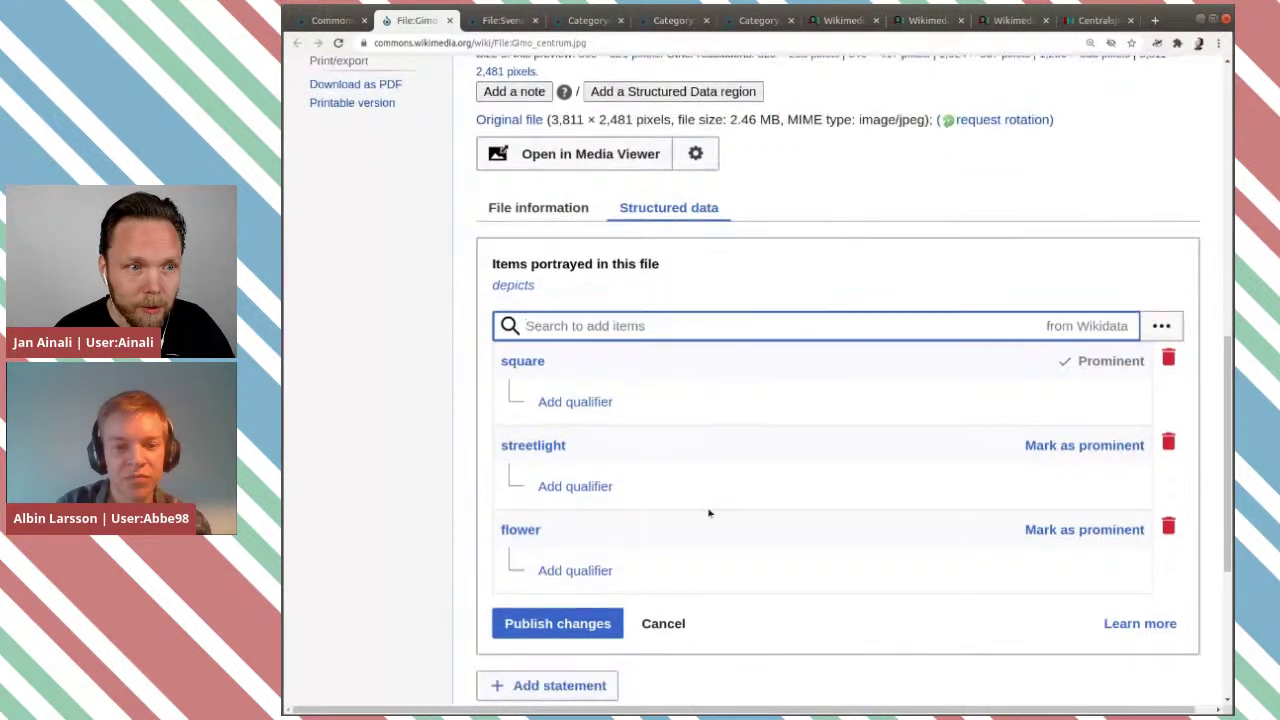
click(604, 571)
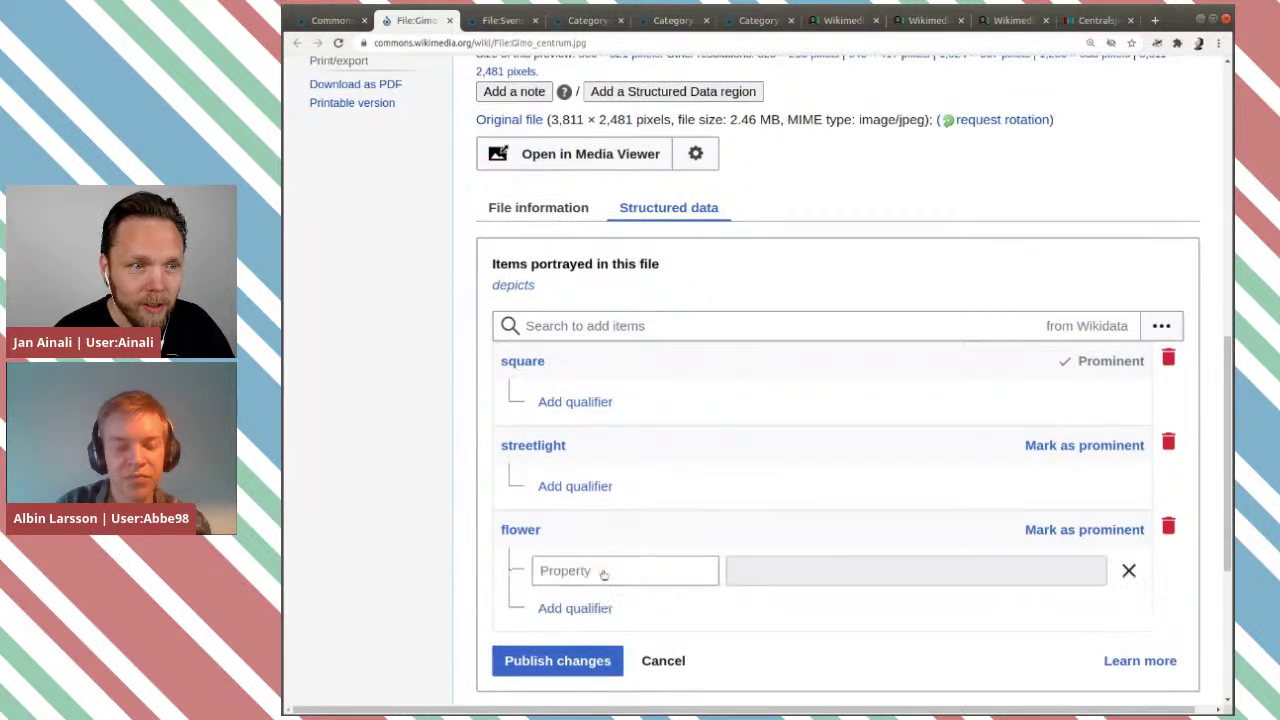
text(c)
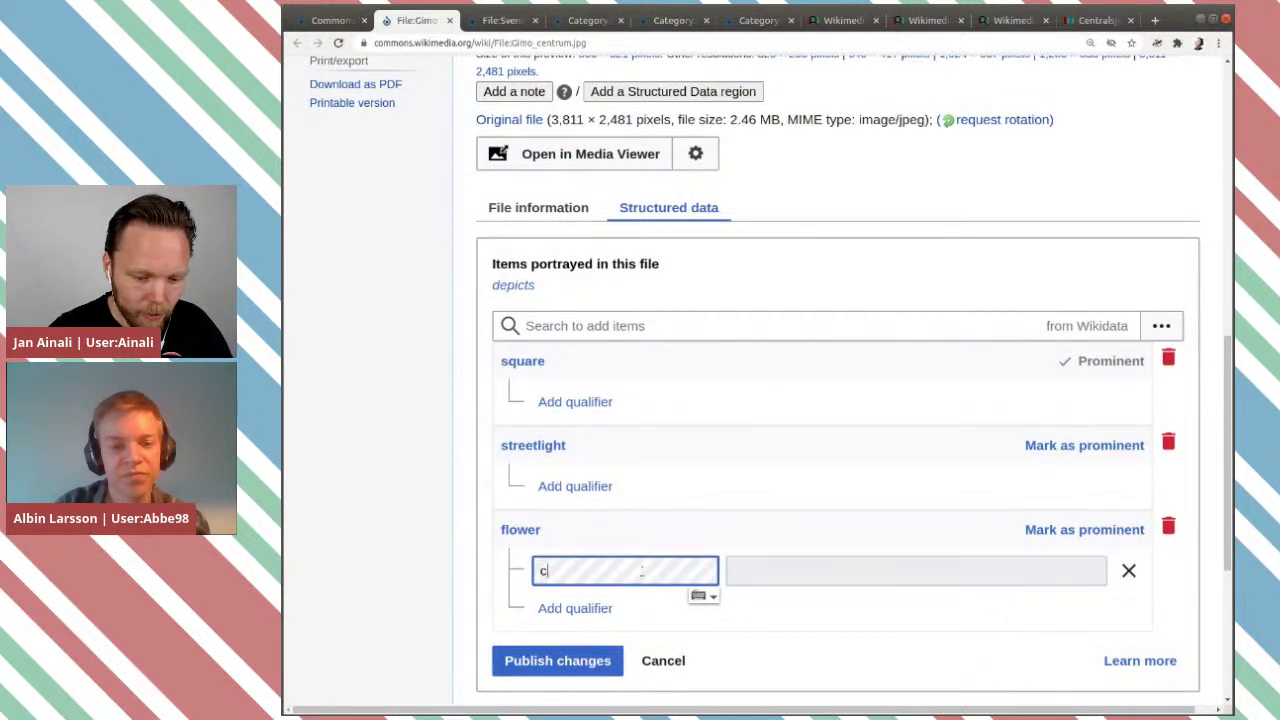
text(olor)
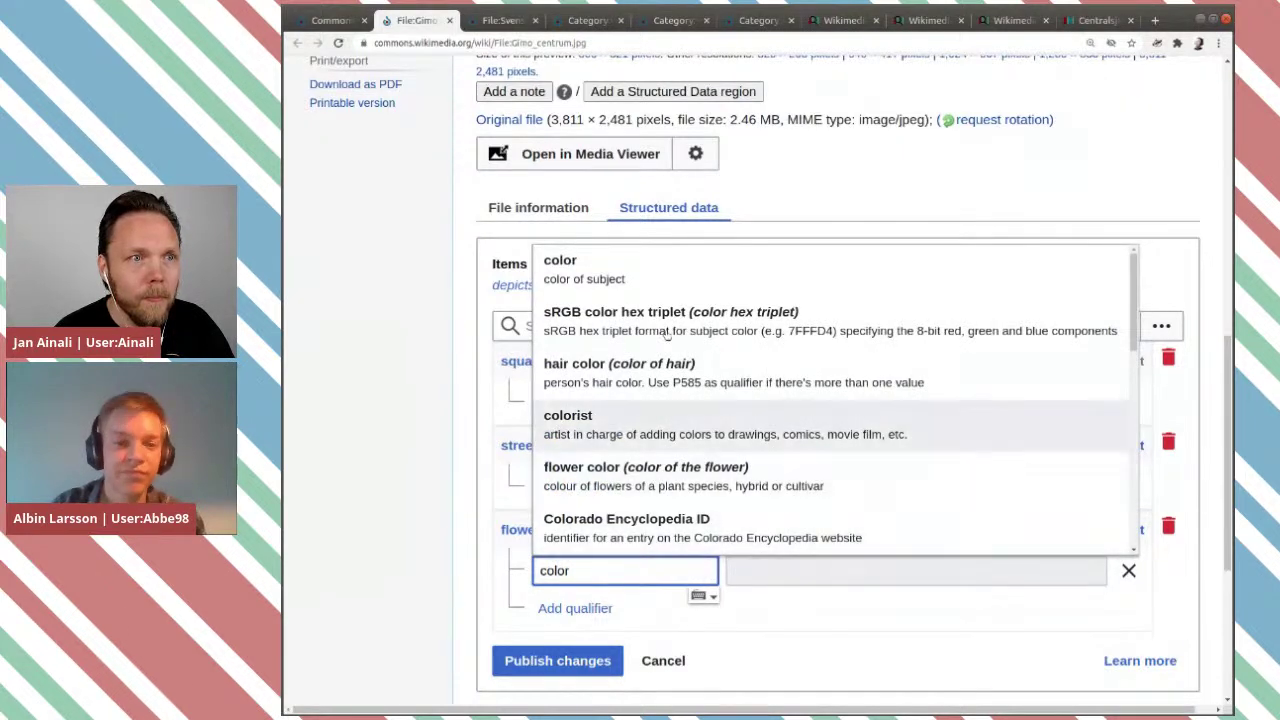
click(664, 265)
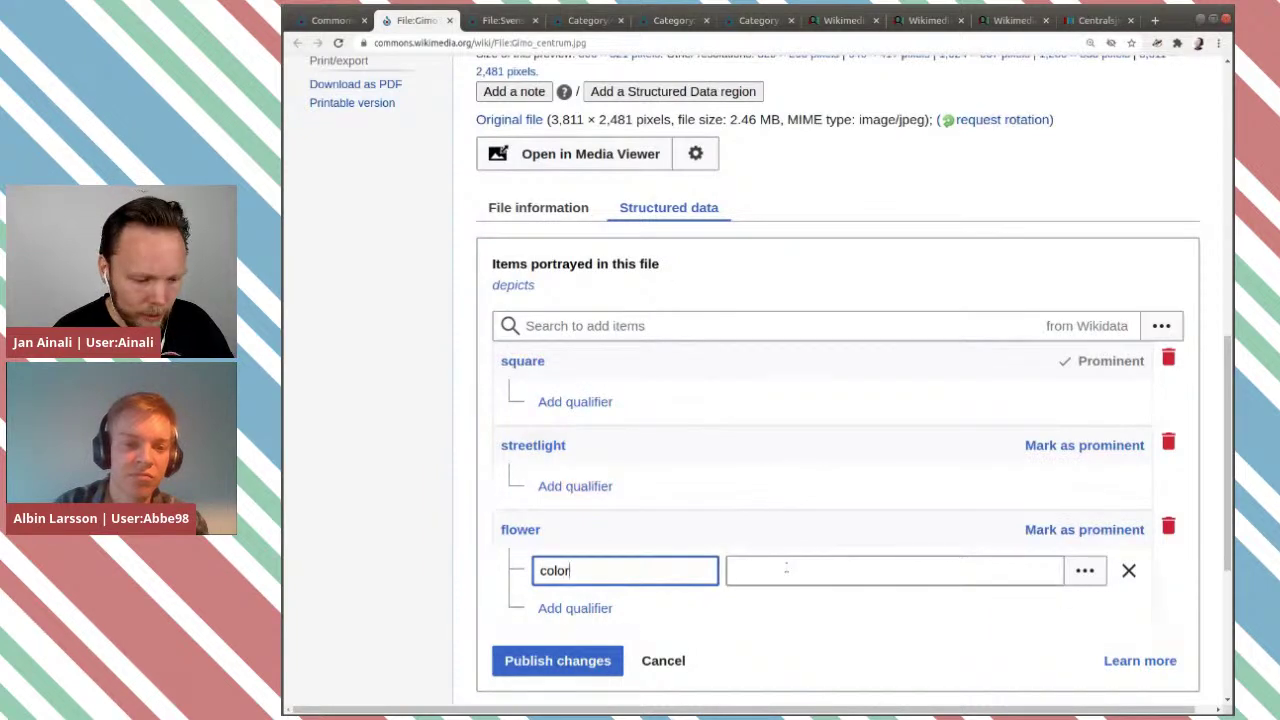
click(787, 568)
text(red)
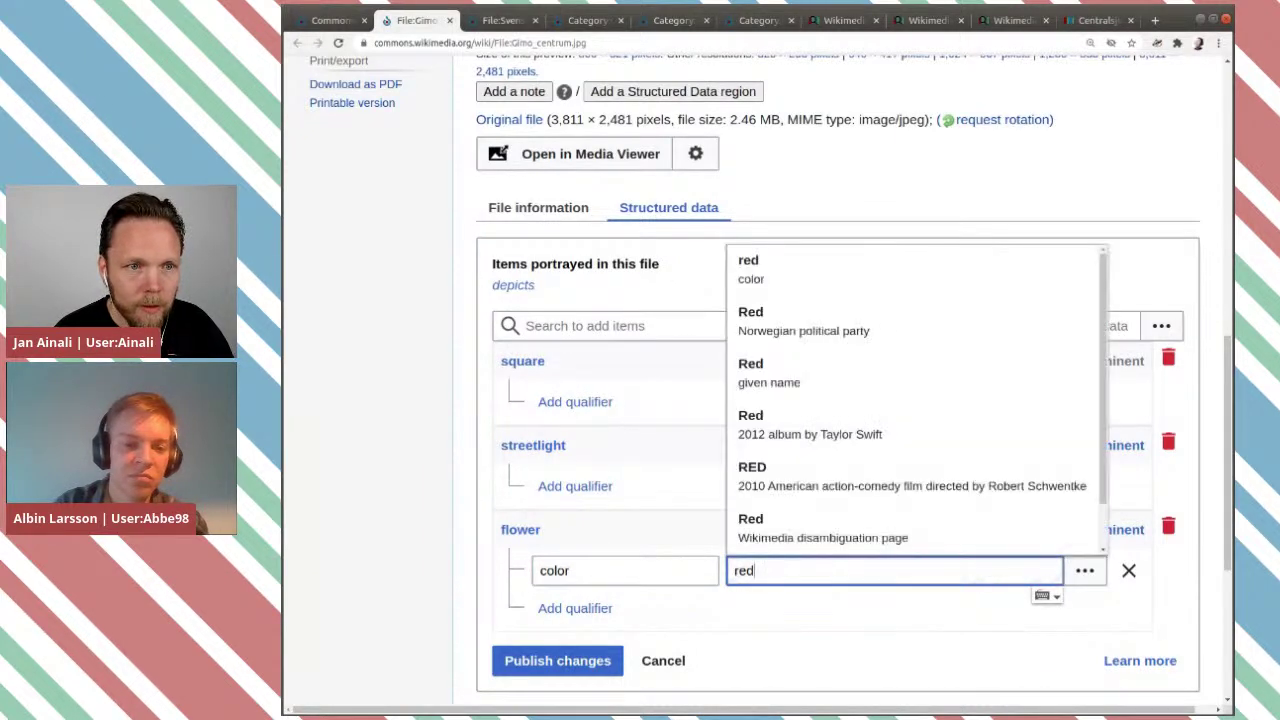
click(784, 262)
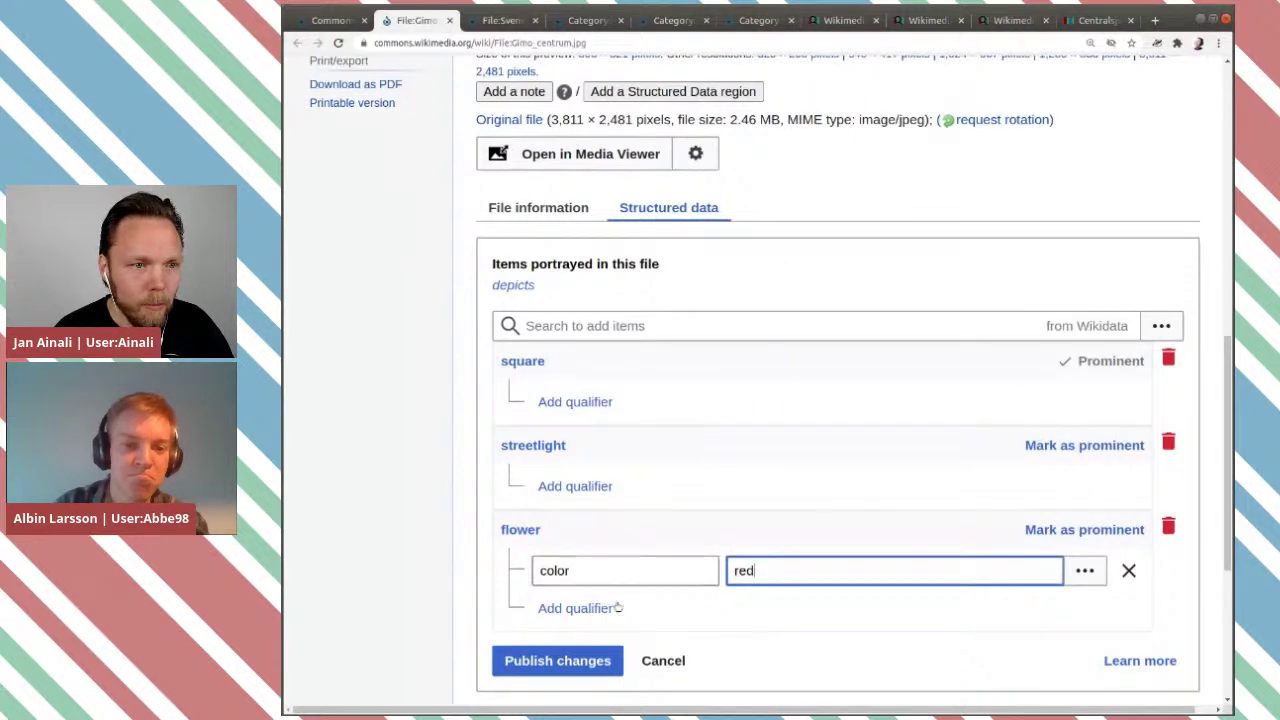
click(575, 659)
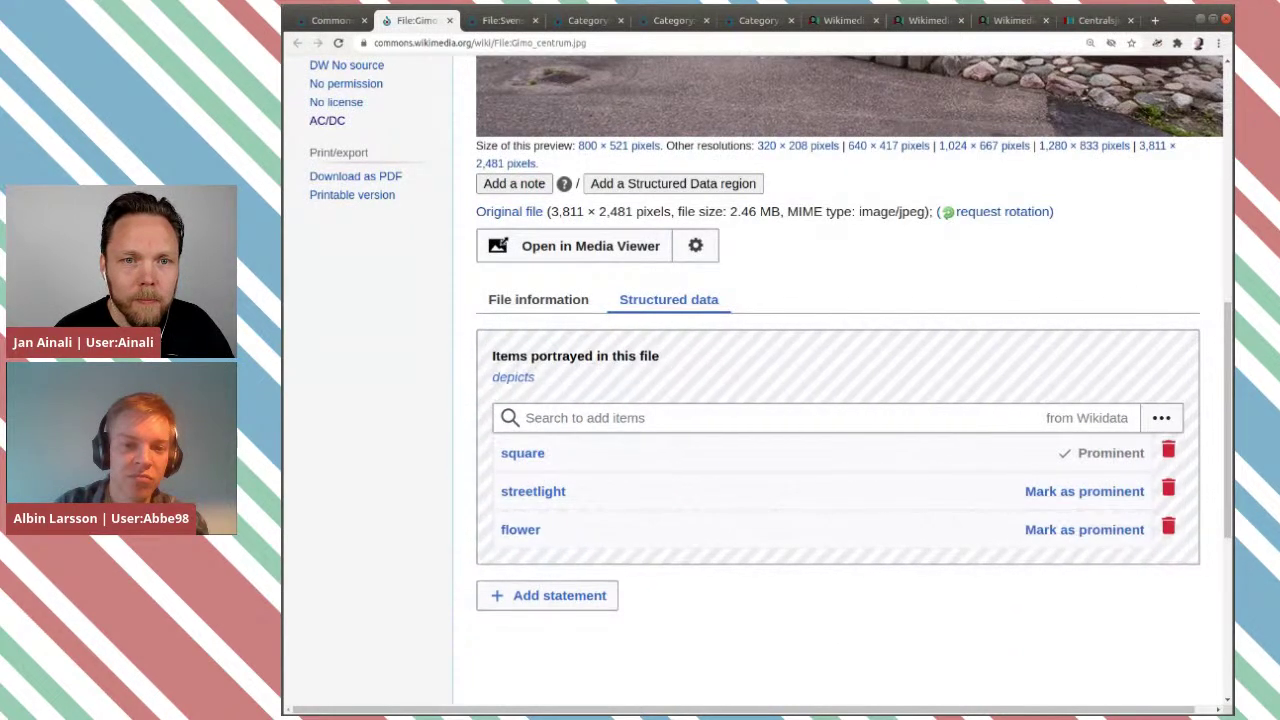
Show the account's contributions and compare revisions for the newest Gimo centrum.jpg edit, the flower claim.
scroll(824, 636, up, 6)
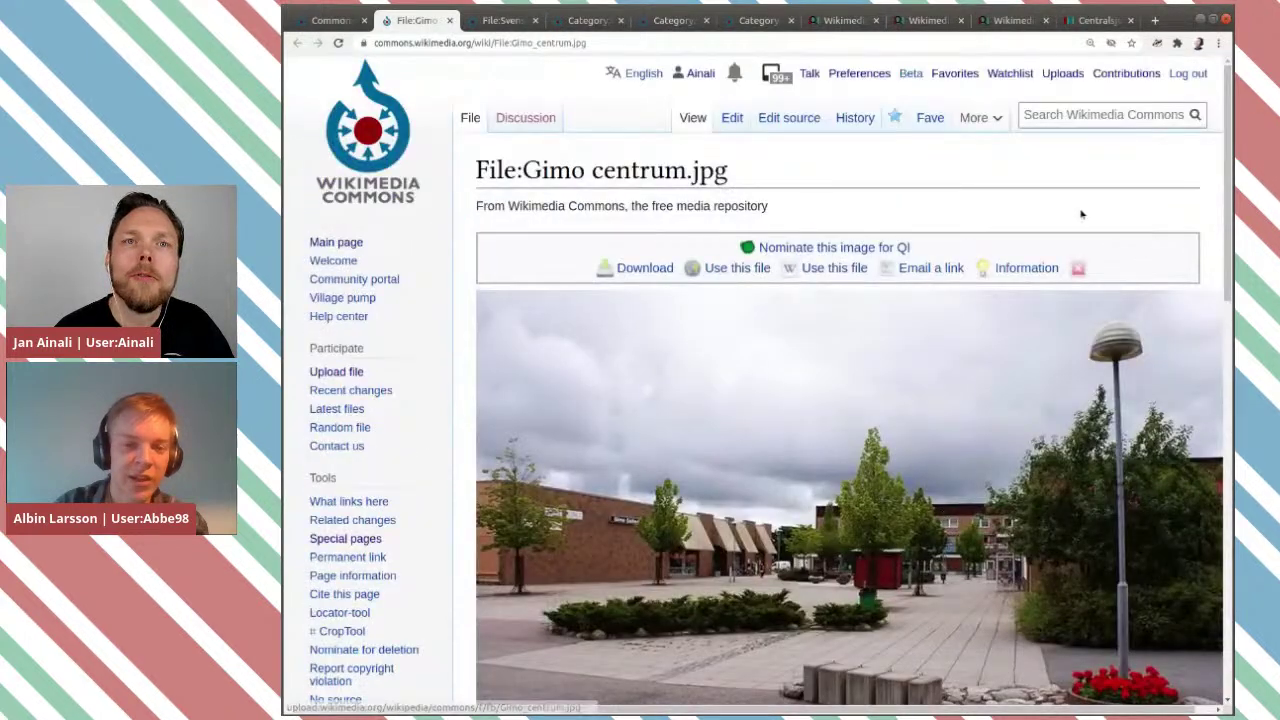
click(1110, 76)
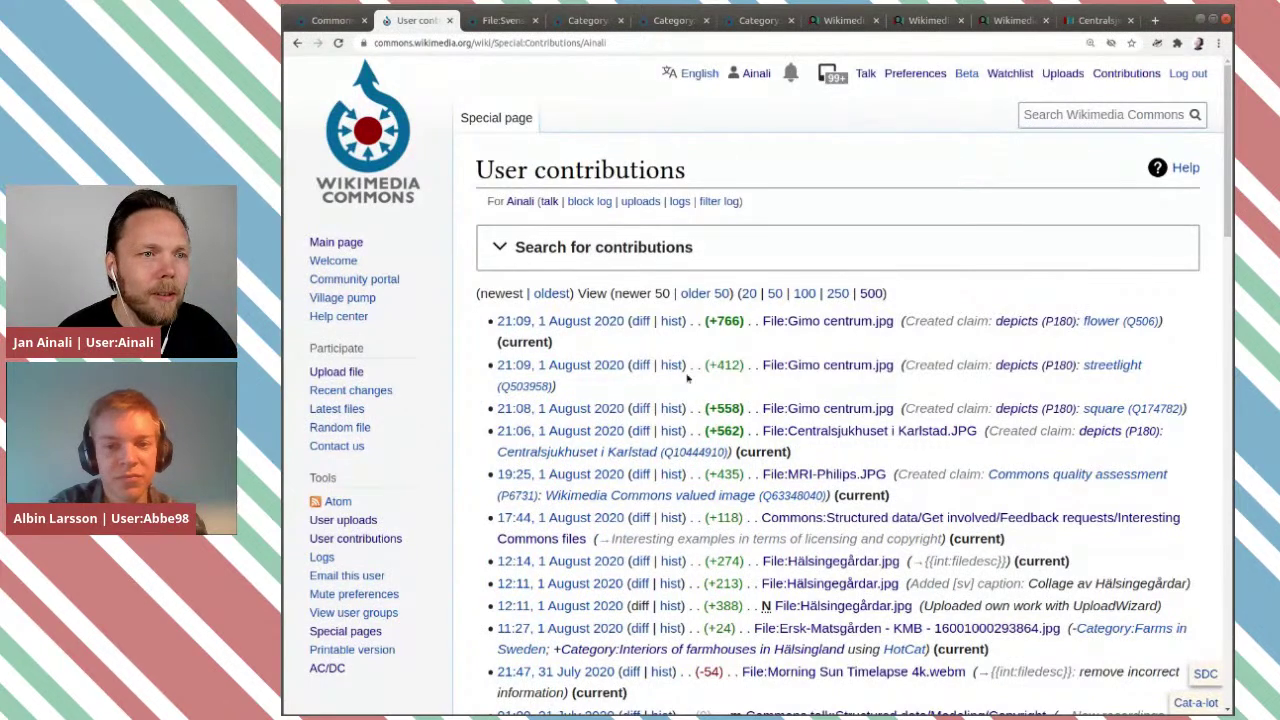
click(641, 321)
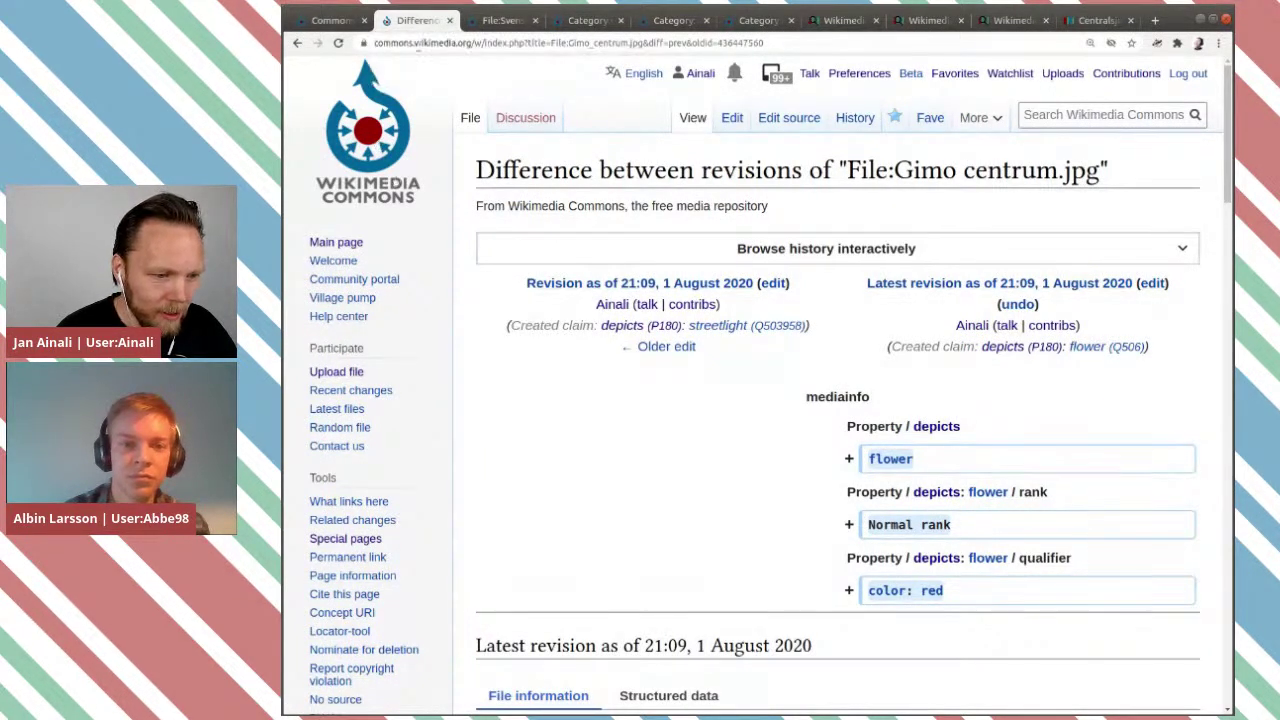
Close the revision comparison's tab and examine the photo and depicts section of "Svenska filminstitutet från Gärdet maj 2010 1.JPG".
click(448, 20)
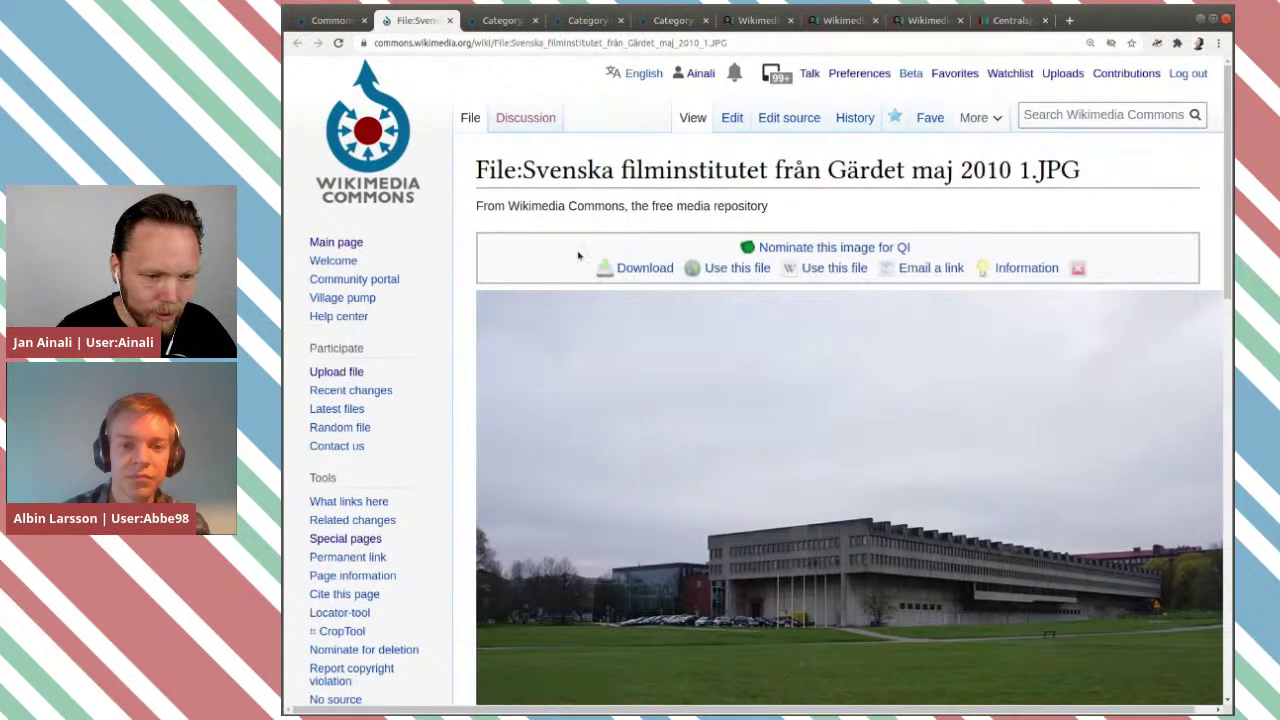
scroll(623, 307, down, 2)
scroll(623, 307, down, 1)
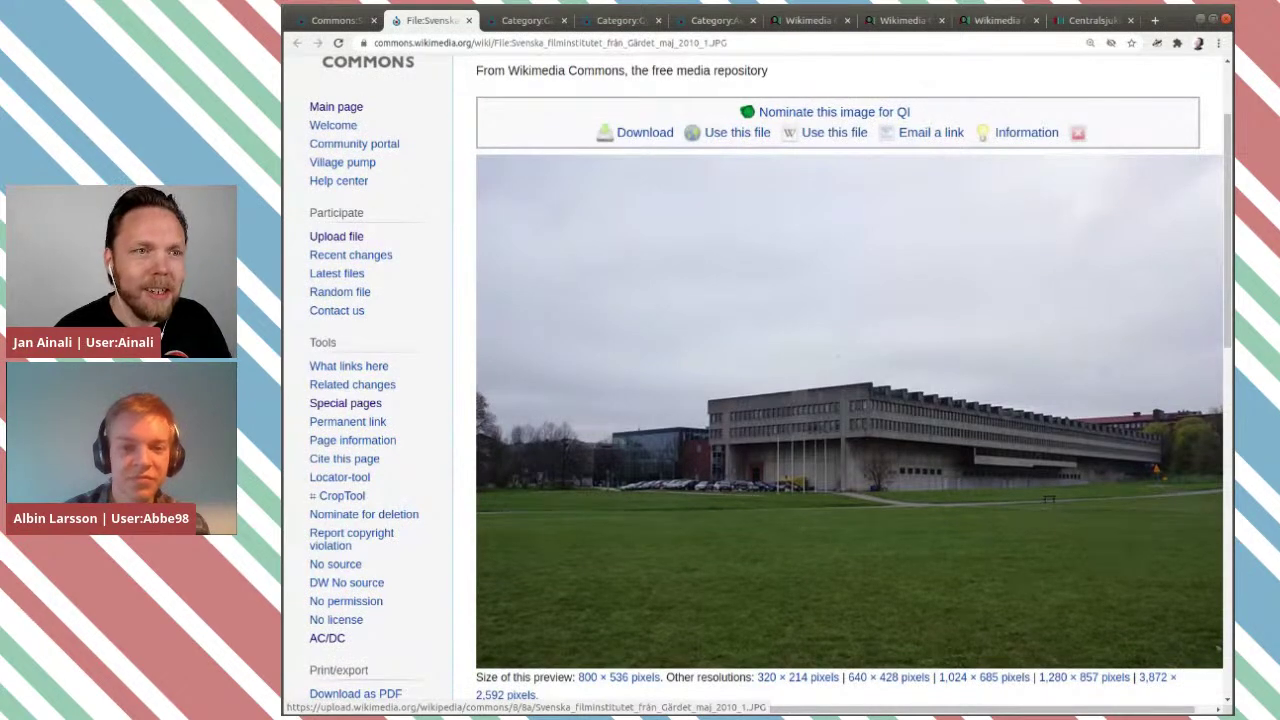
scroll(623, 307, up, 3)
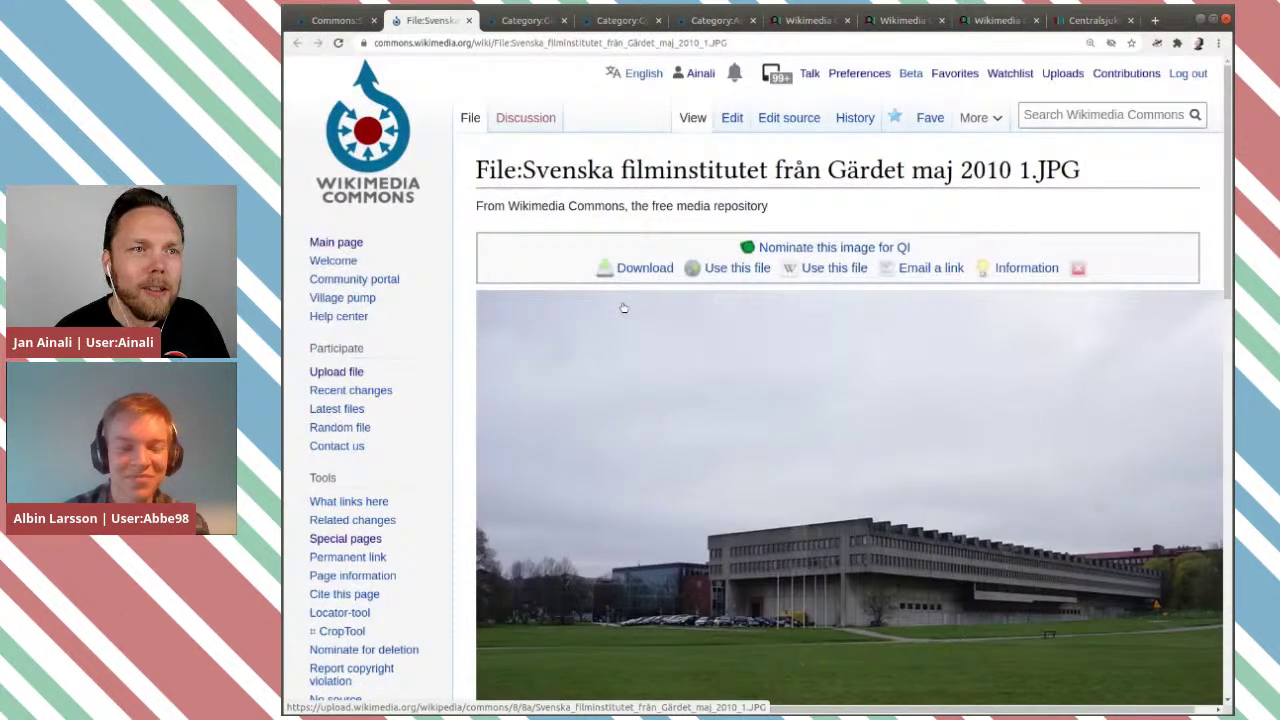
scroll(623, 307, down, 4)
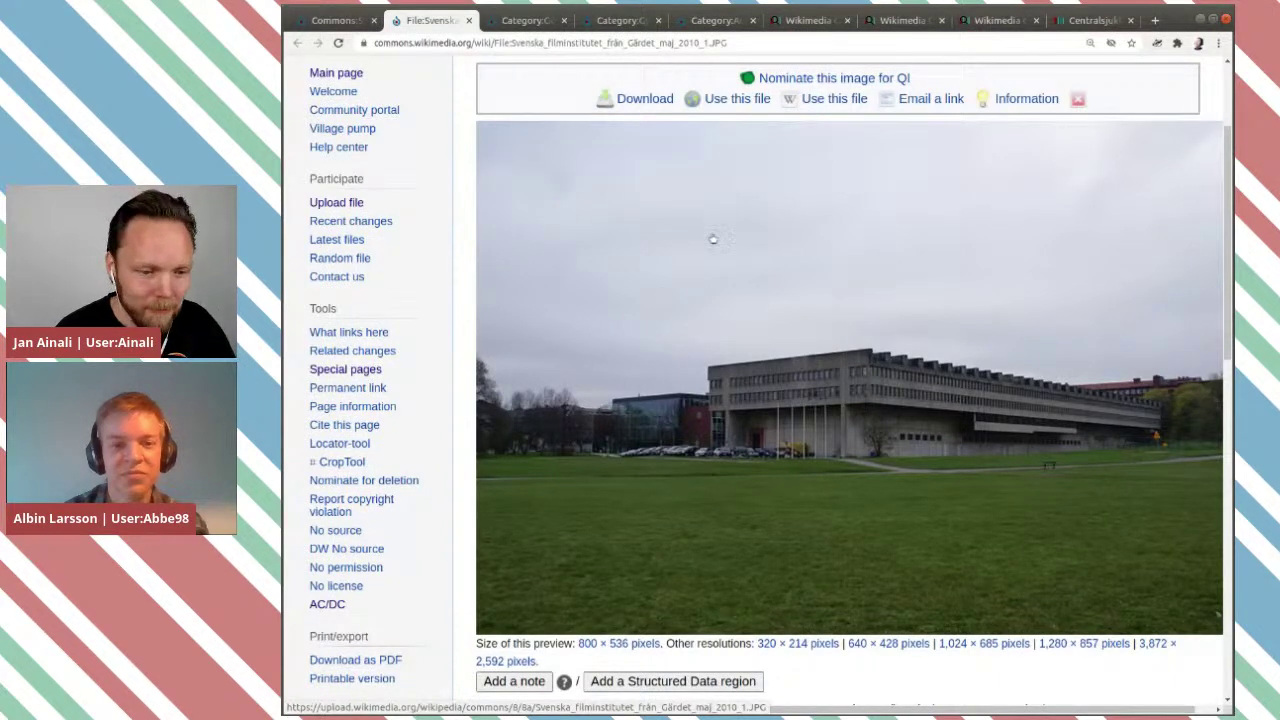
scroll(704, 270, up, 1)
scroll(690, 305, down, 5)
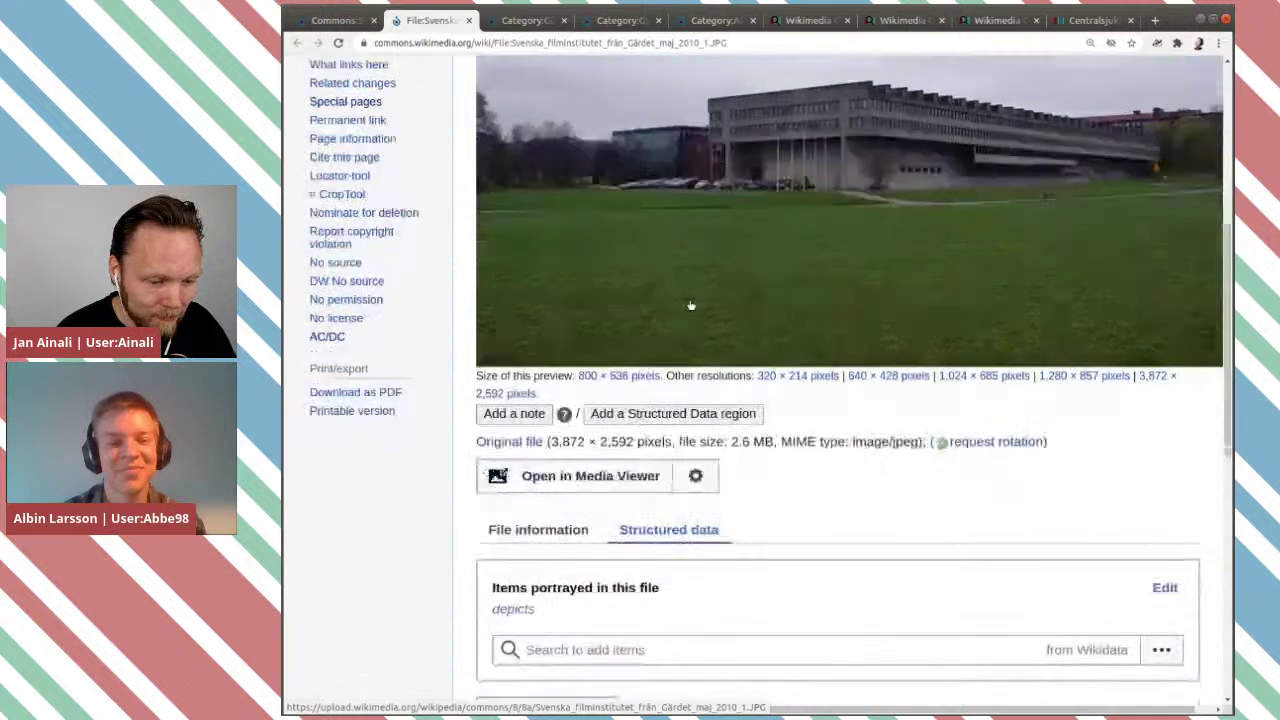
Search the depicts items of the Svenska filminstitutet photo for "swedish film in".
scroll(690, 305, down, 1)
scroll(686, 450, down, 2)
click(691, 410)
text(s)
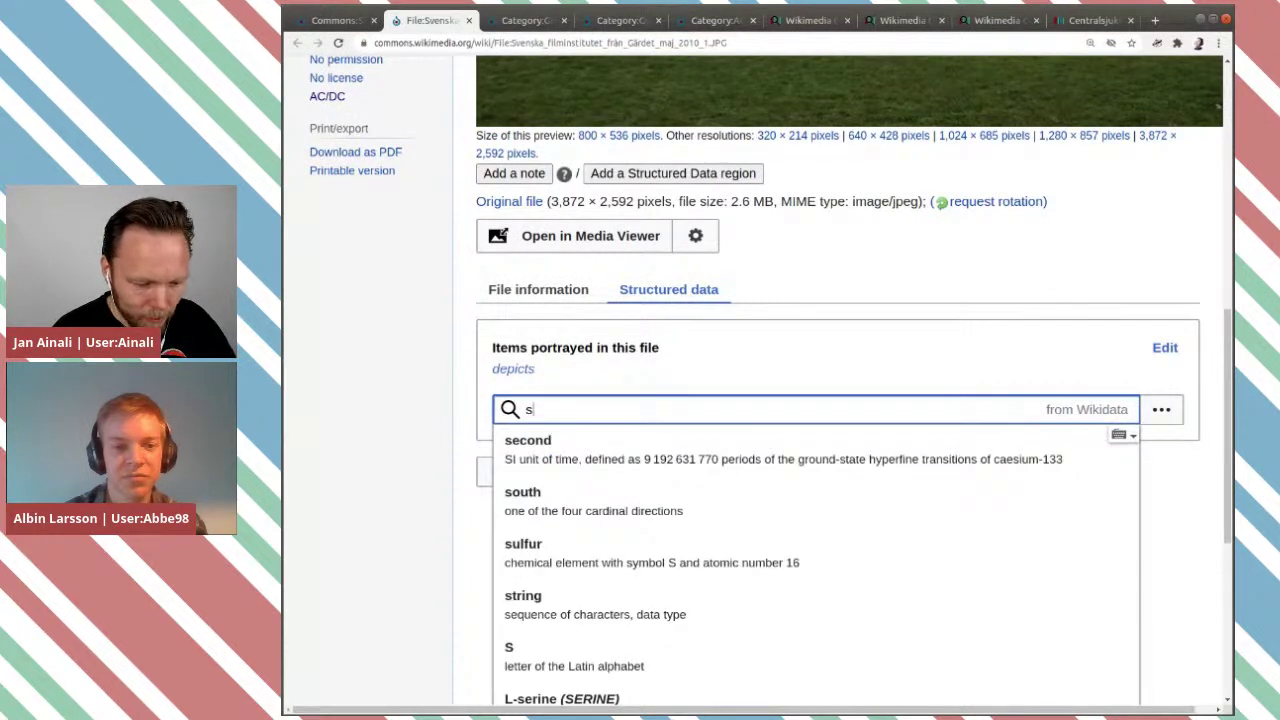
text(wedish film i)
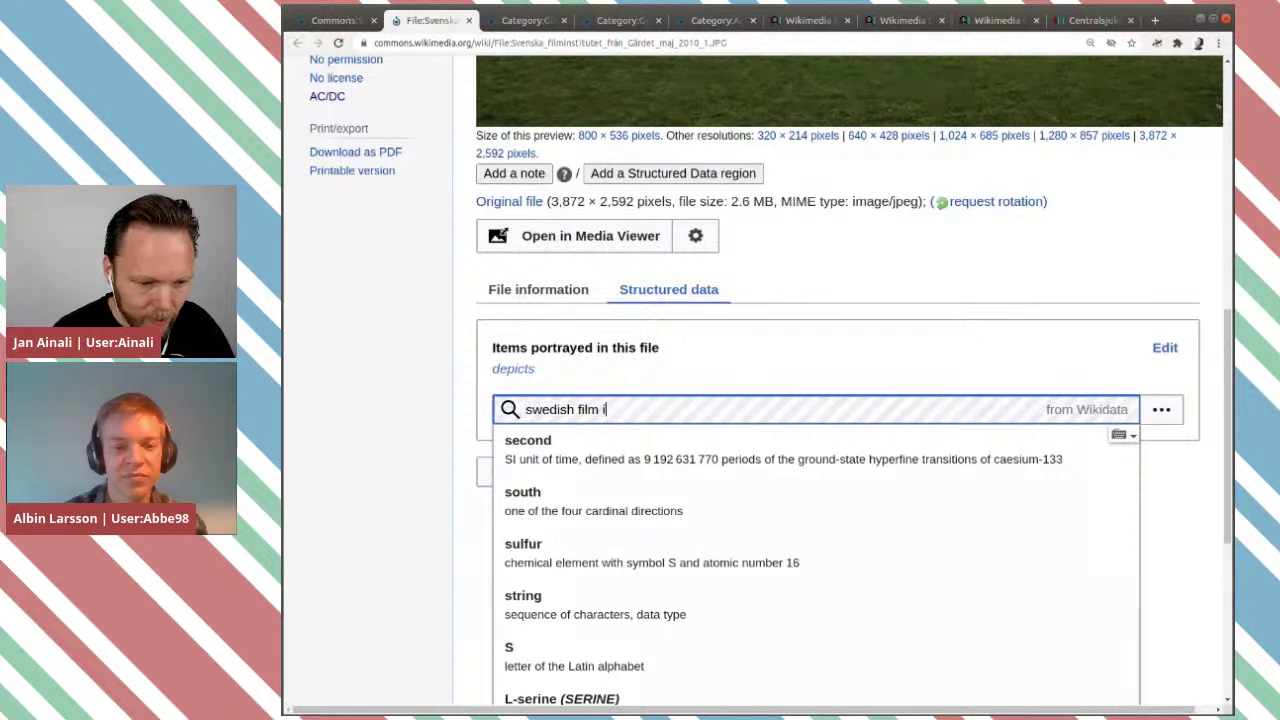
text(n)
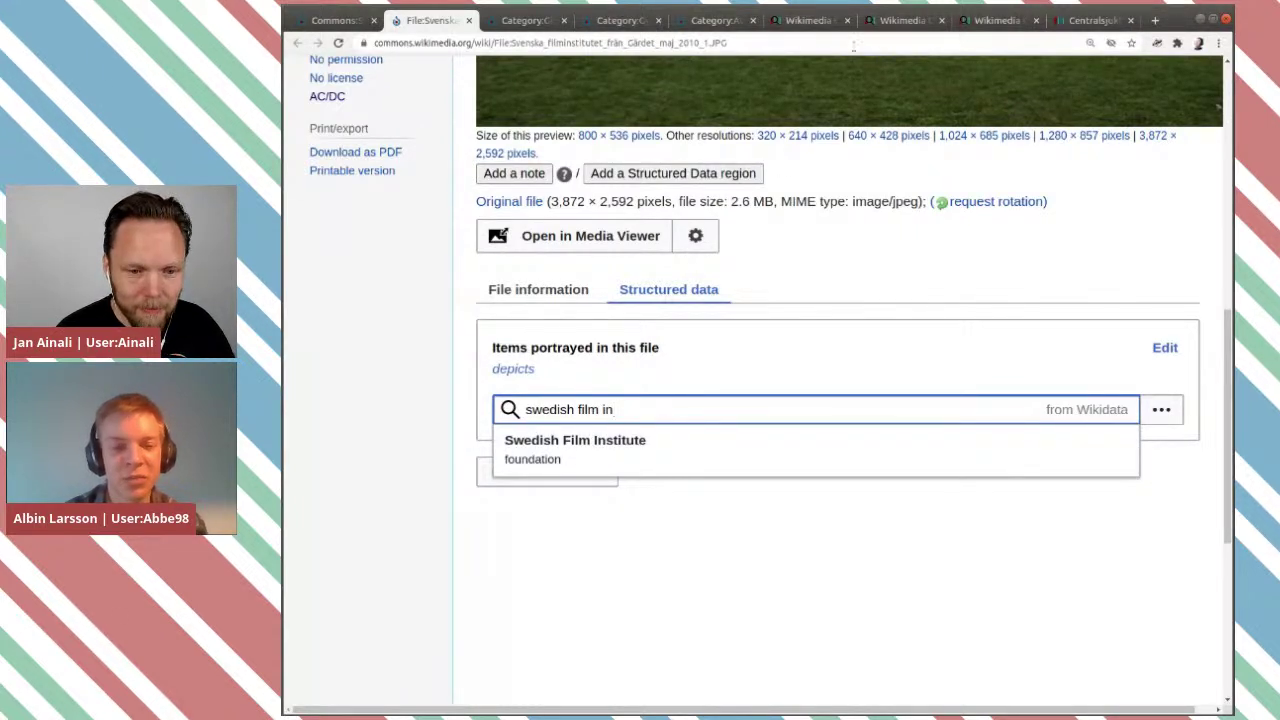
Switch to the Wikidata page, search for "svenska filmin" and open the foundation item Svenska Filminstitutet.
click(1065, 21)
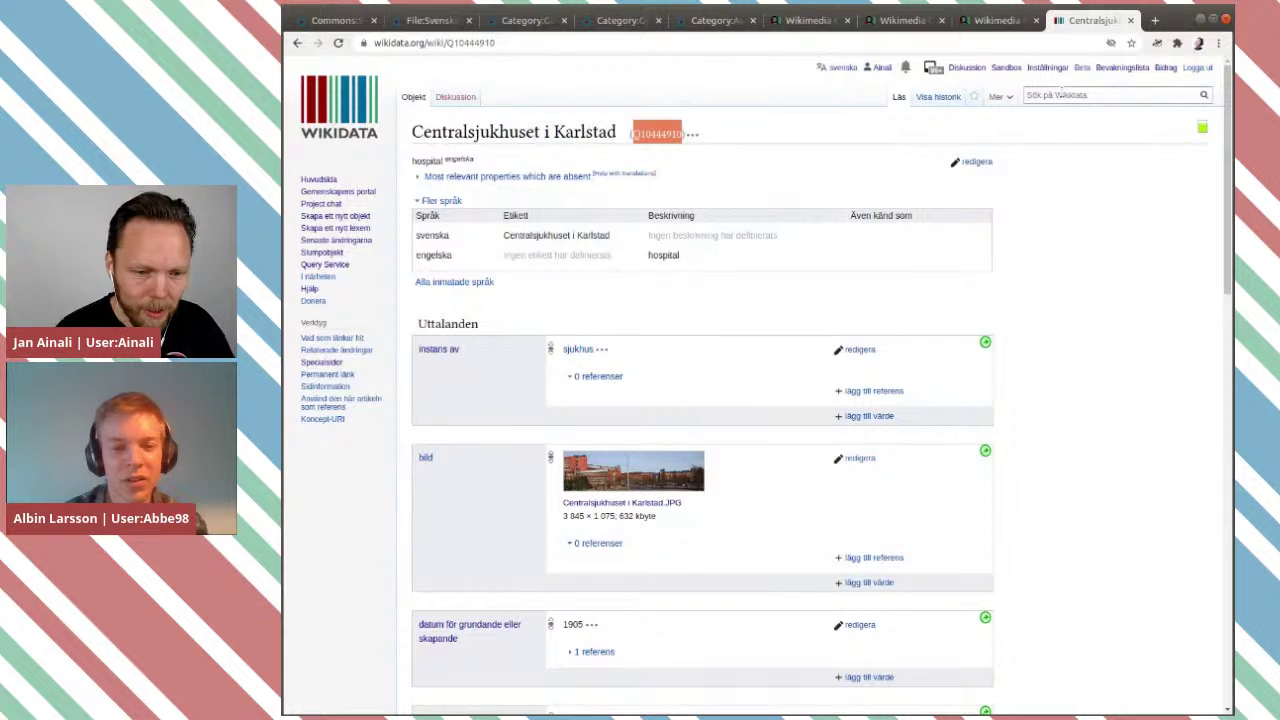
click(1057, 94)
text(svenska filmin)
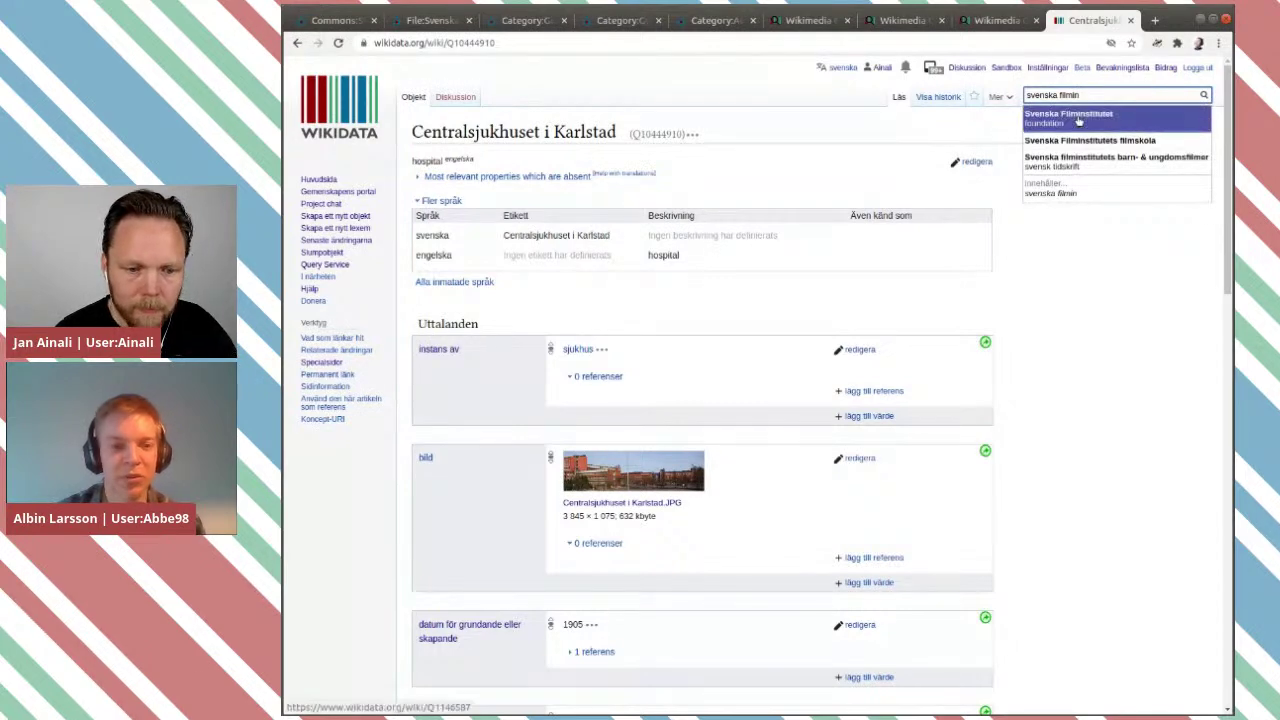
click(1078, 119)
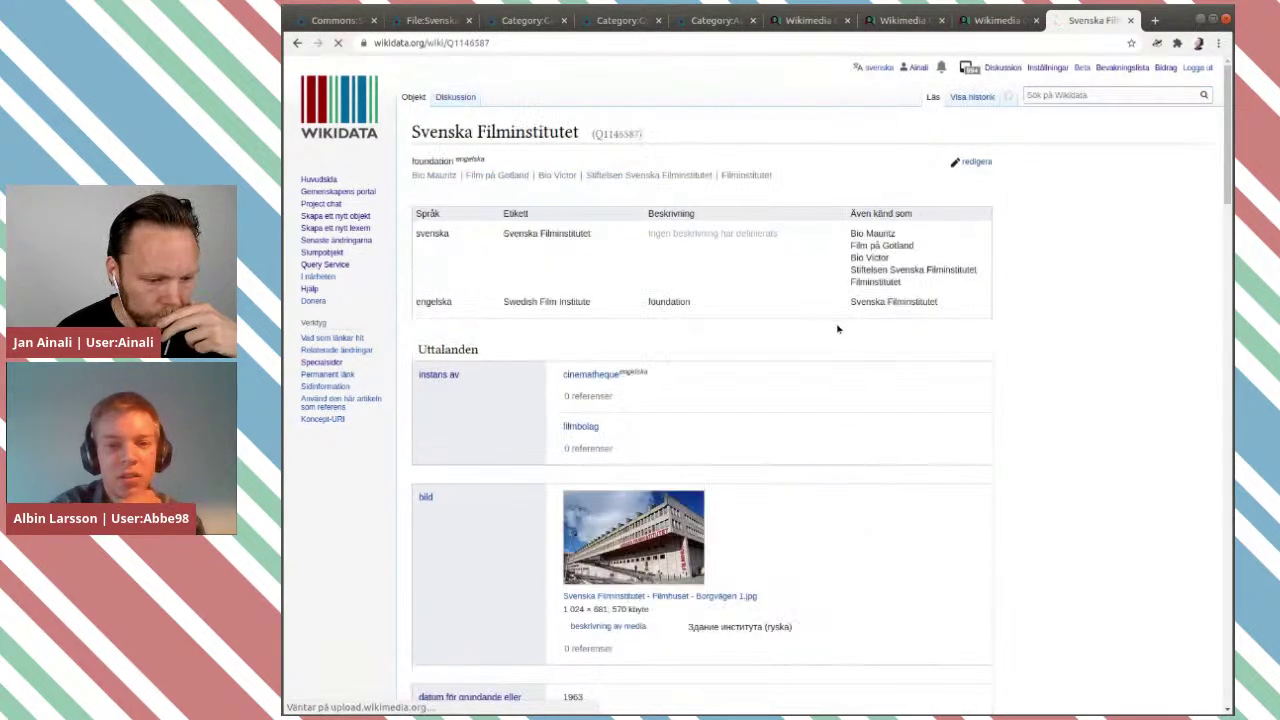
Open the Filmhuset item from the institute's headquarters statement (huvudkontor) and copy its English label.
scroll(839, 329, down, 2)
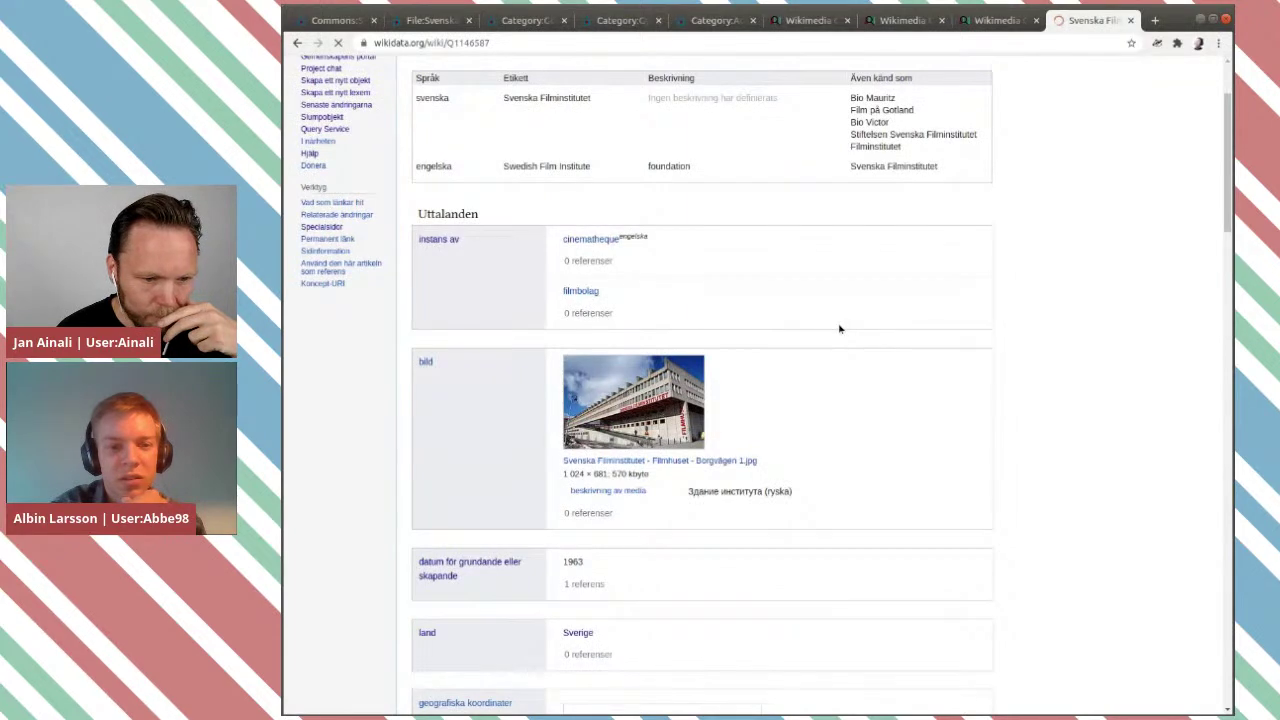
scroll(839, 329, down, 4)
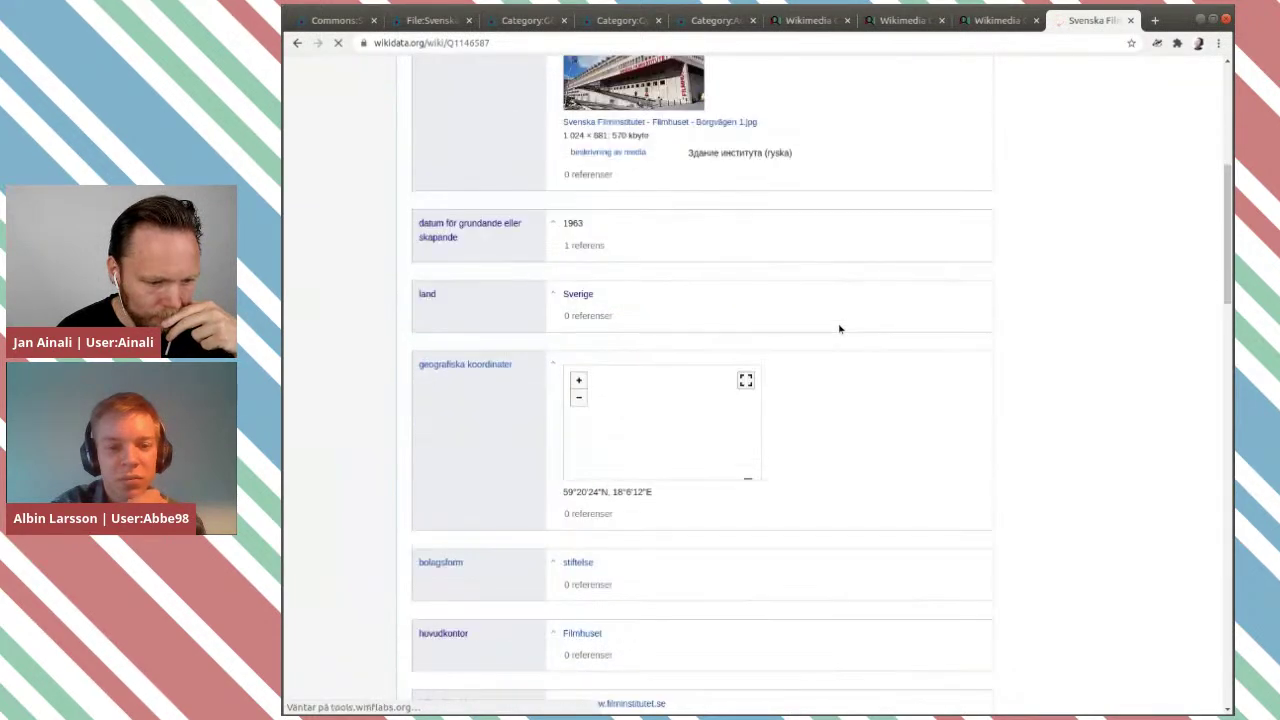
scroll(1100, 360, down, 5)
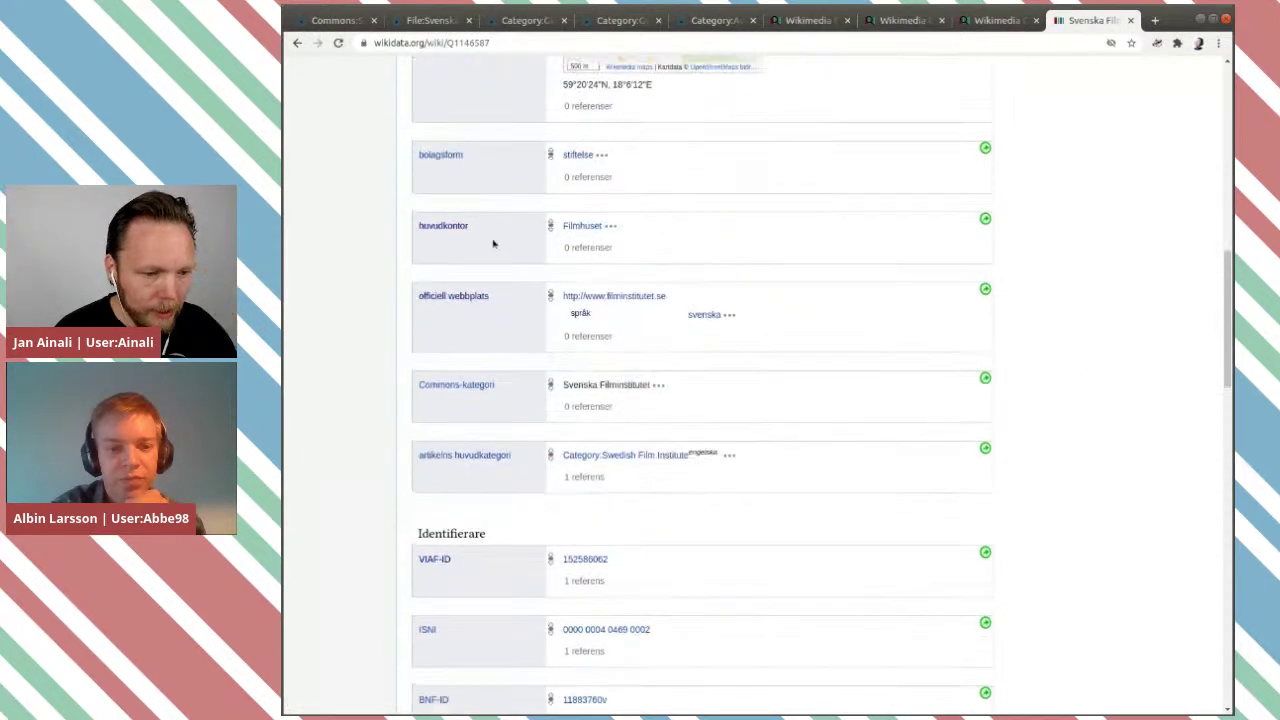
click(582, 265)
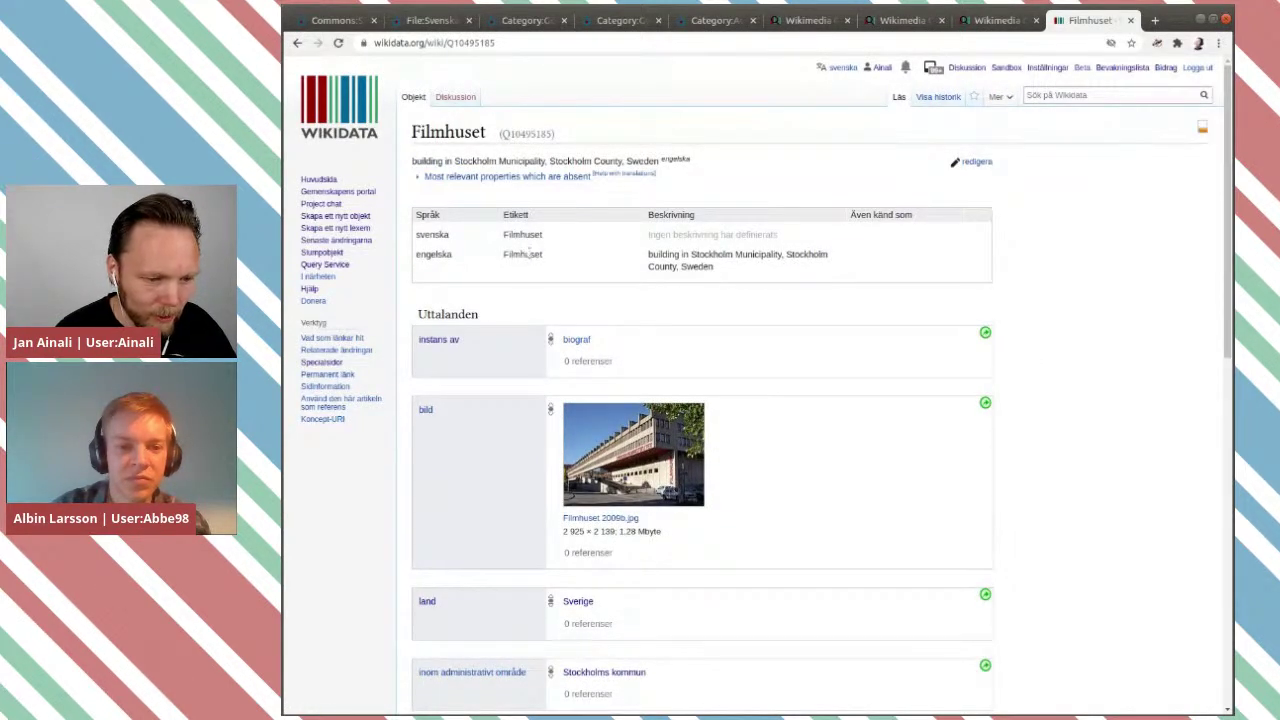
double_click(527, 254)
key(ctrl+c)
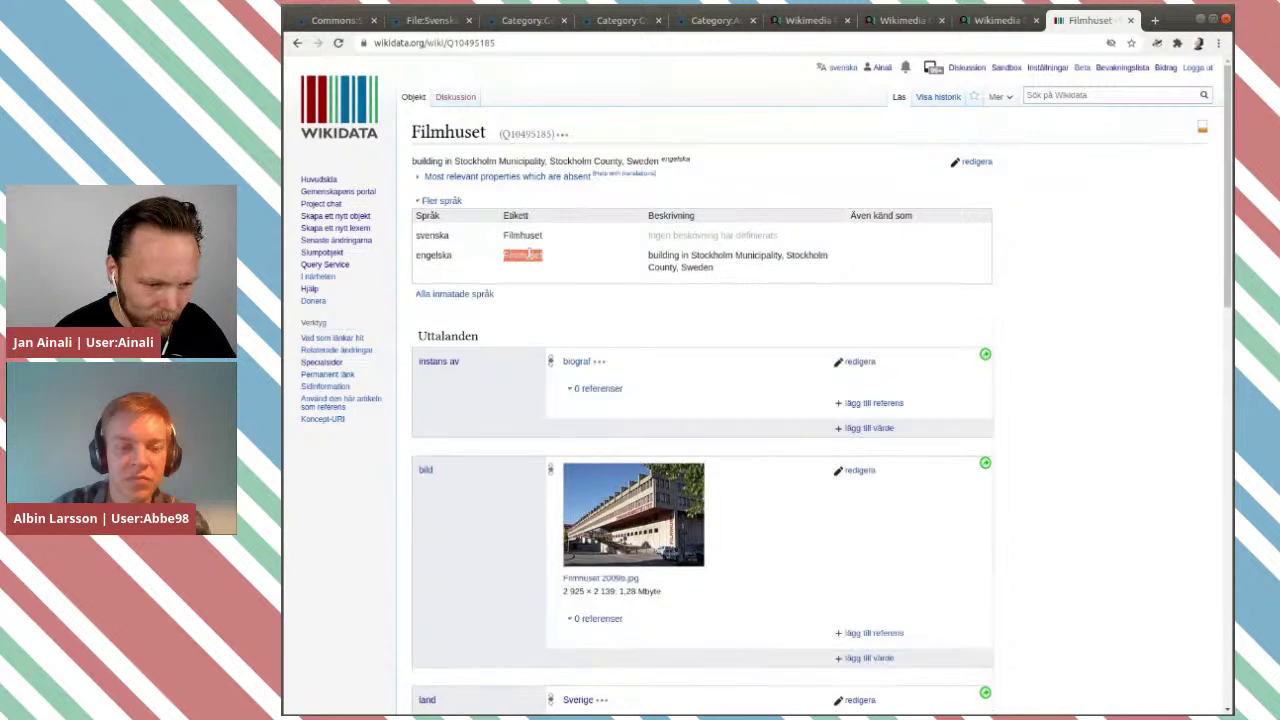
Back on the Commons file page, replace the depicts search with the copied label and add Filmhuset, the building in Stockholm Municipality.
click(424, 20)
key(ctrl+a)
key(ctrl+v)
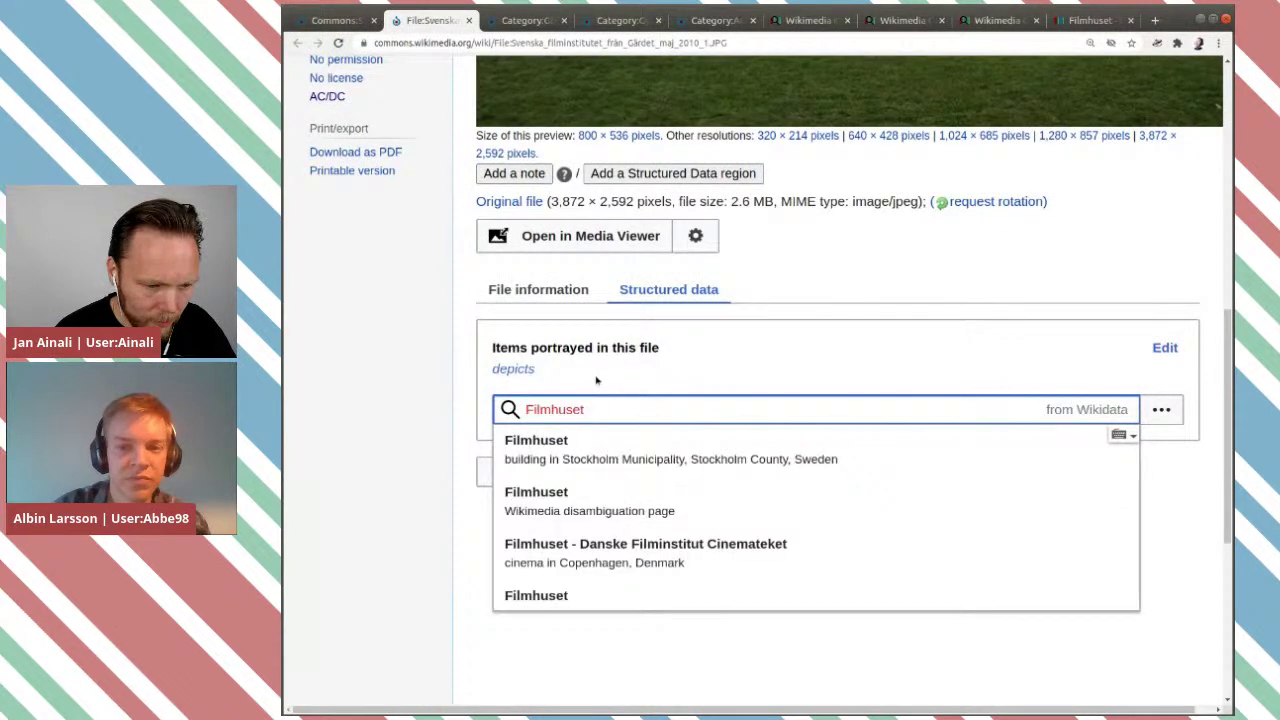
click(606, 450)
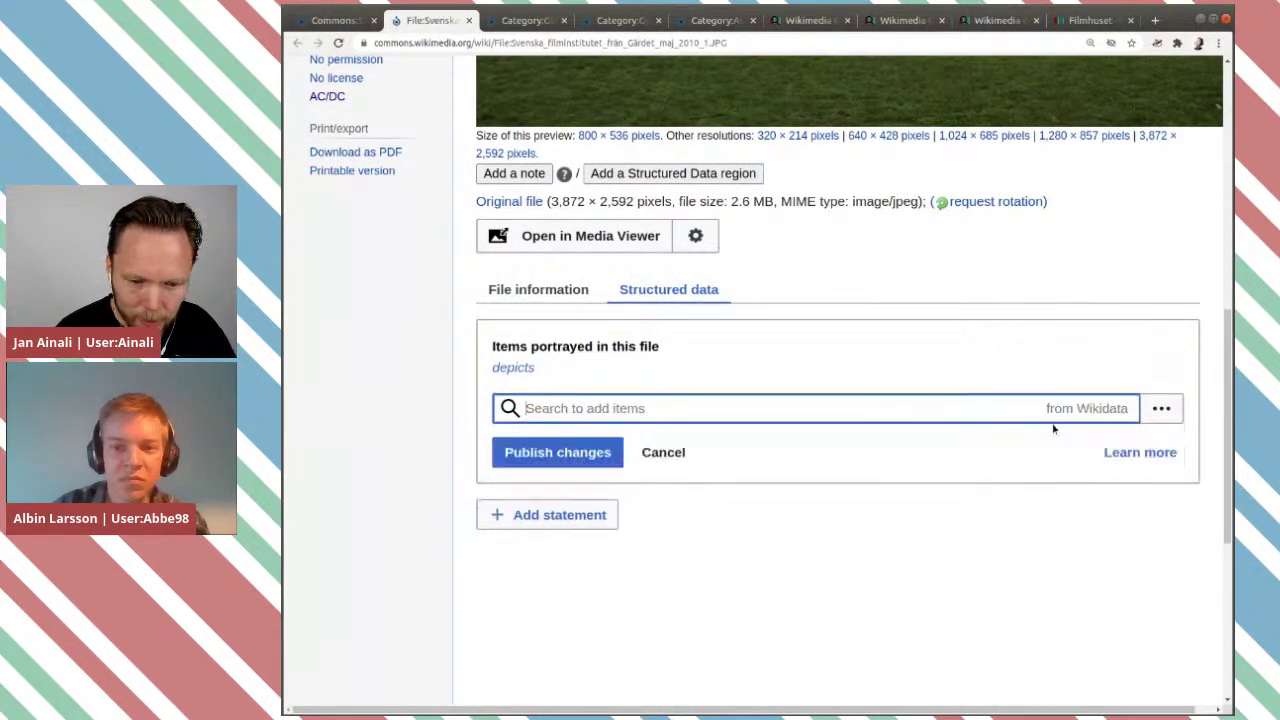
Check the photo, mark the depicts item Filmhuset as prominent and publish the changes.
scroll(897, 433, up, 4)
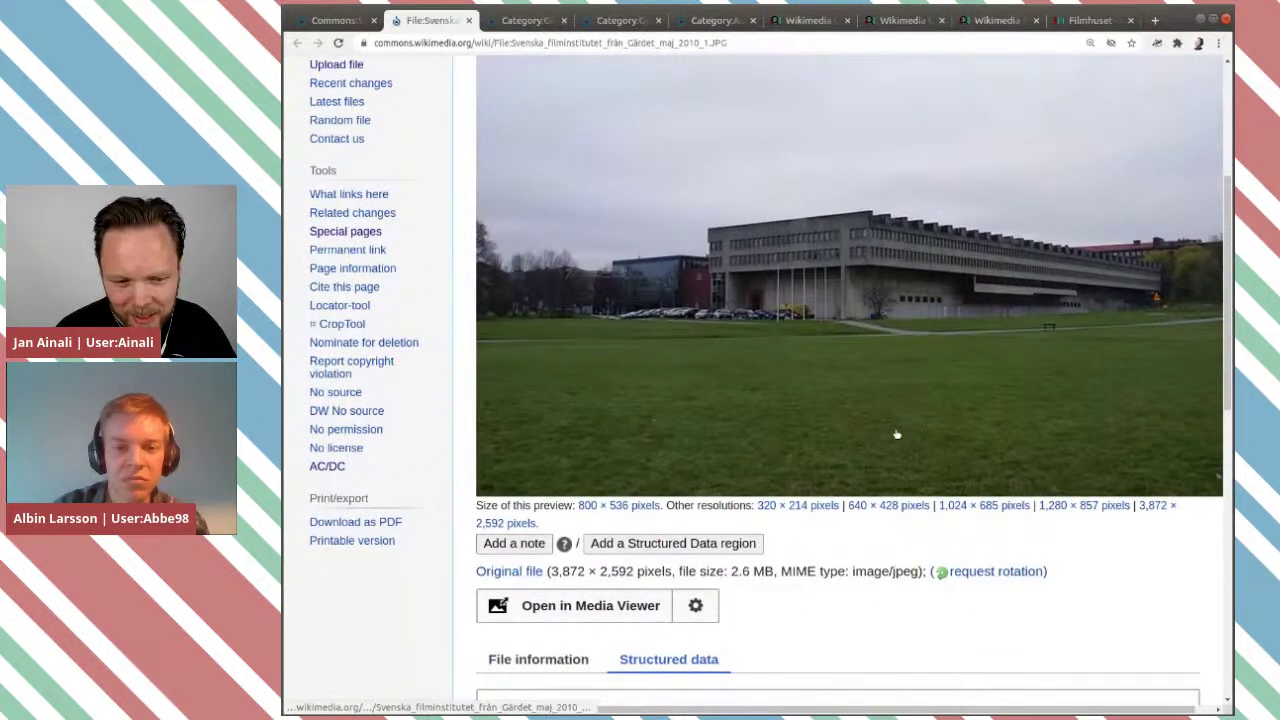
scroll(897, 433, down, 4)
click(1090, 478)
scroll(951, 474, down, 1)
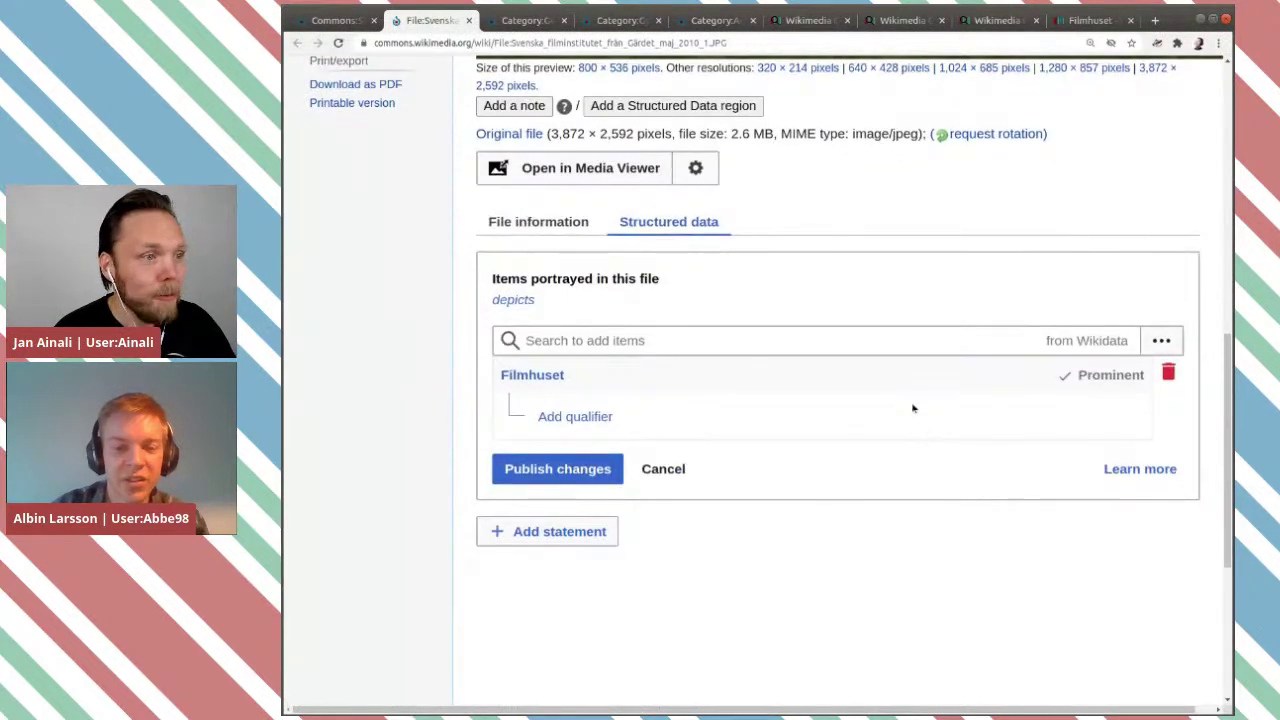
scroll(912, 408, up, 5)
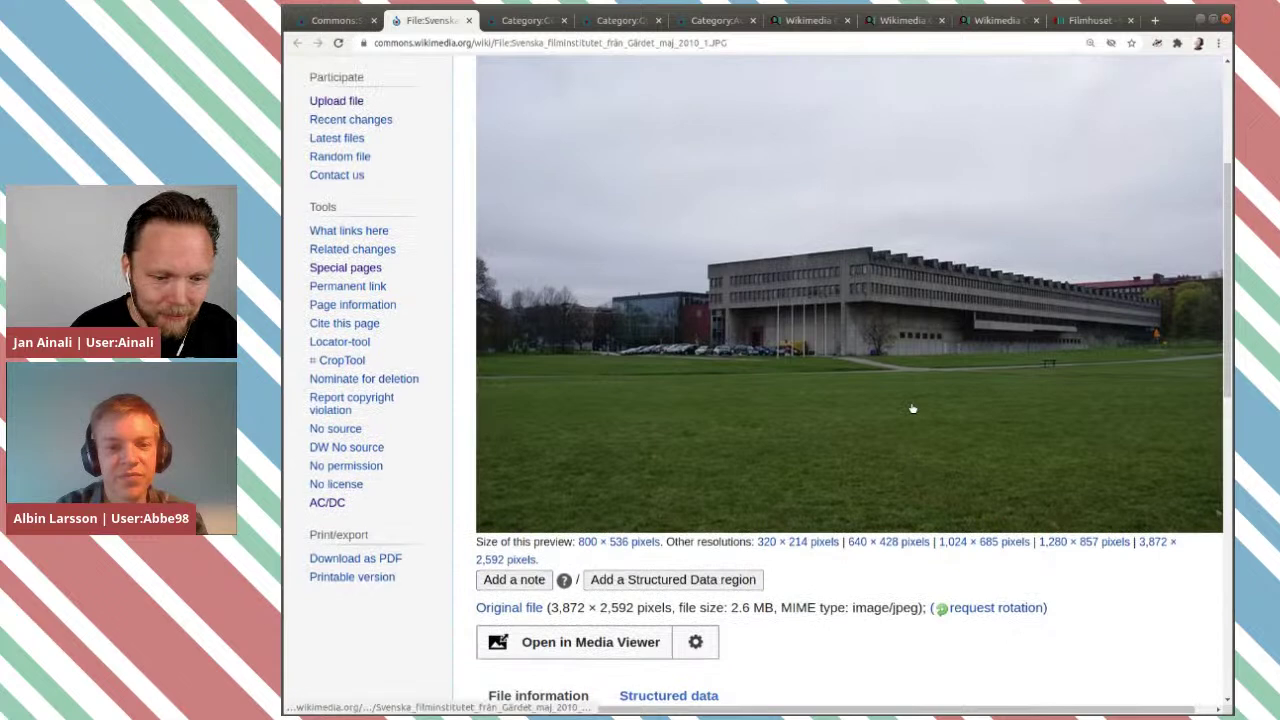
scroll(912, 408, down, 5)
scroll(912, 407, down, 2)
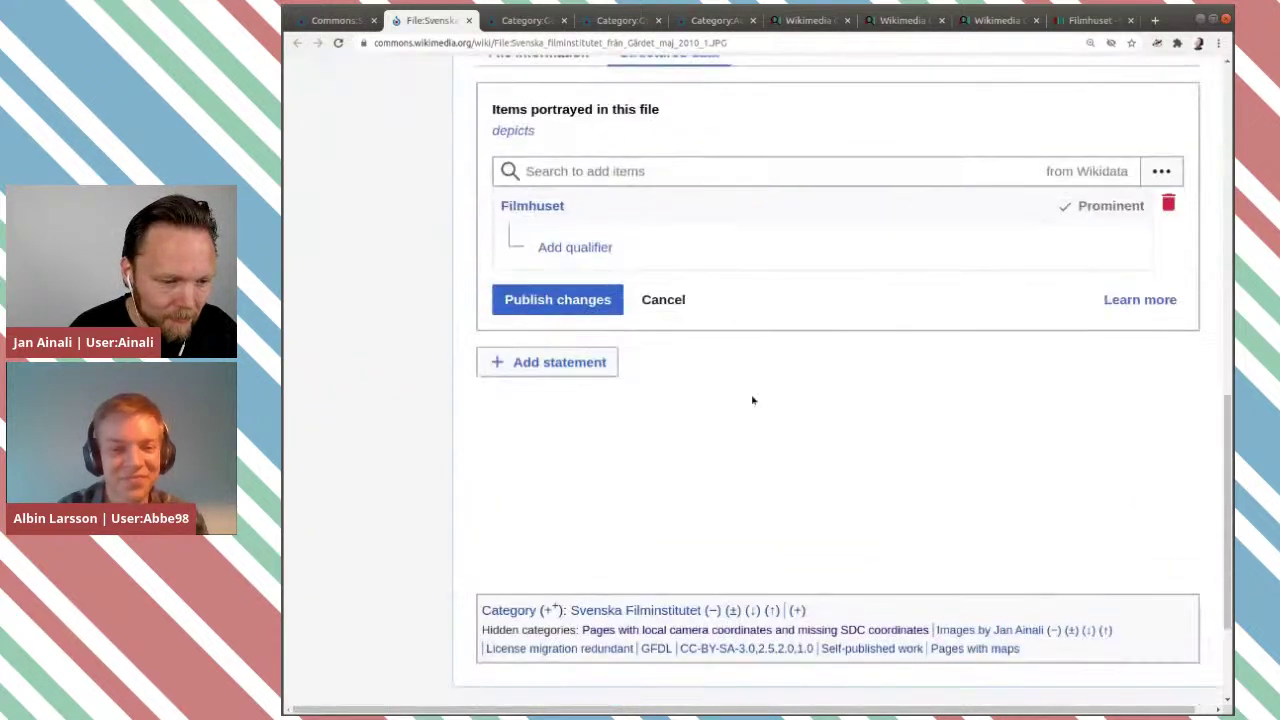
click(577, 300)
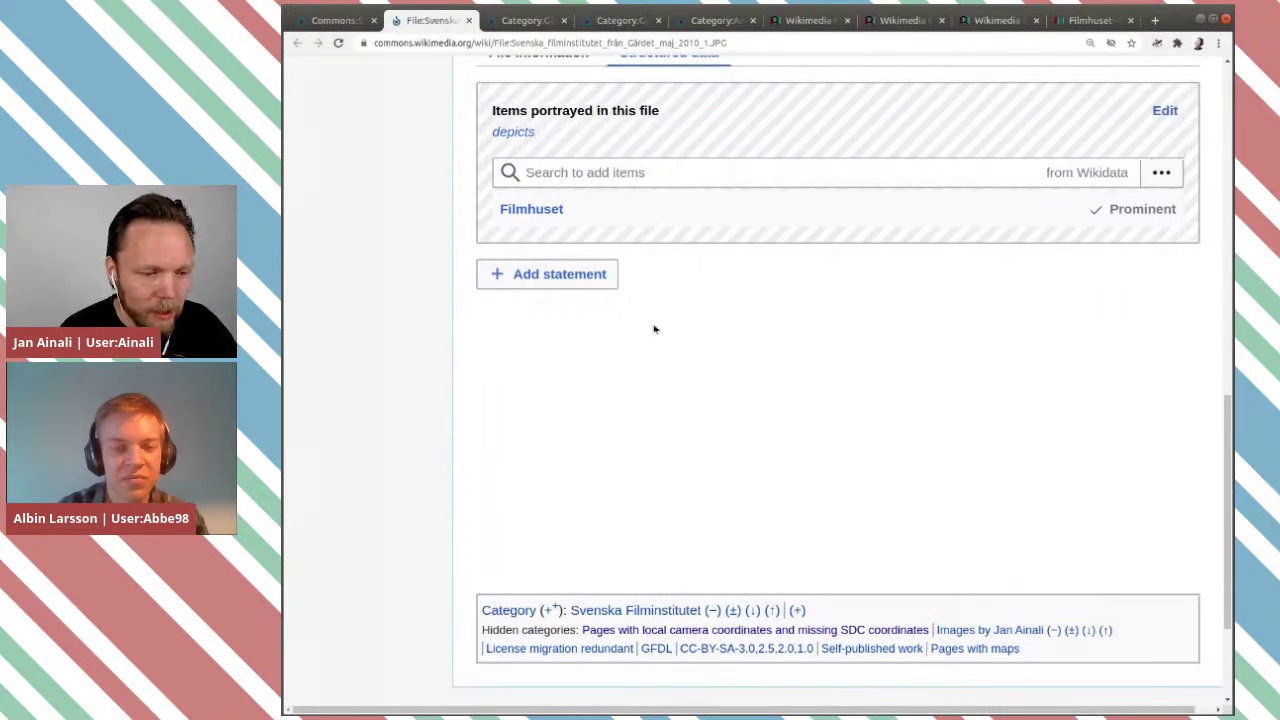
Start a new statement on the file and search its properties for "place".
click(586, 276)
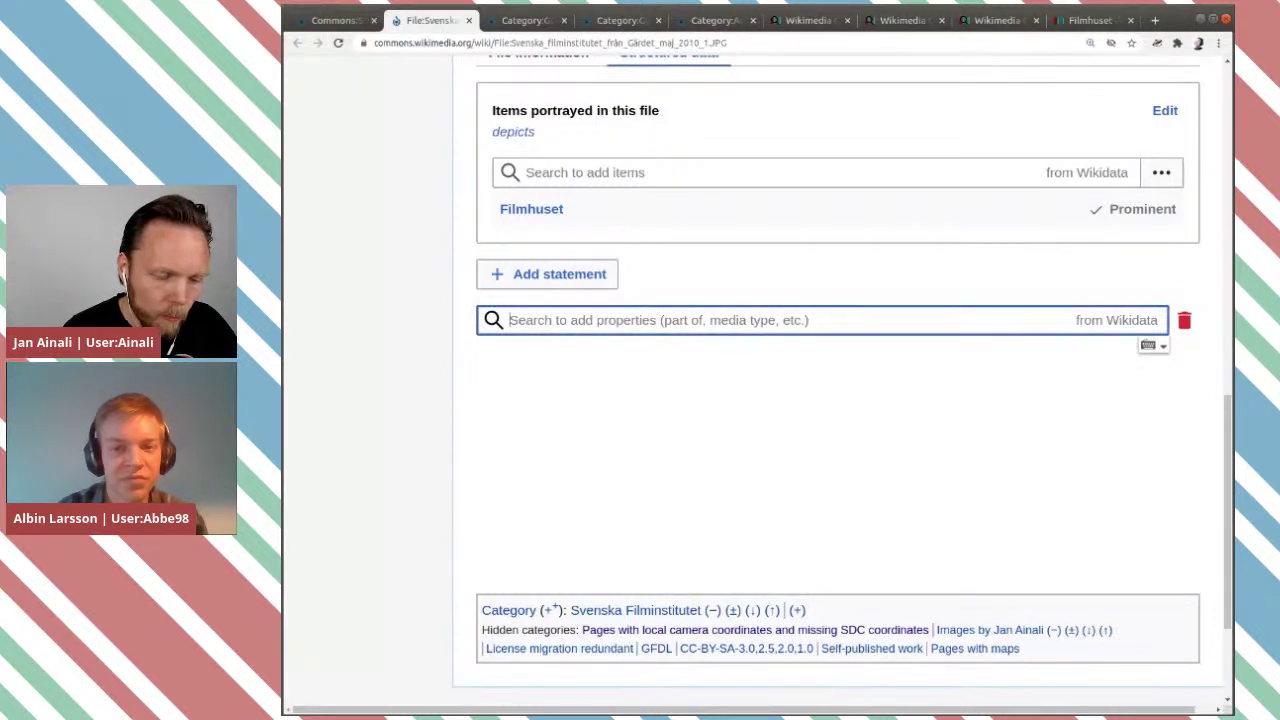
text(place )
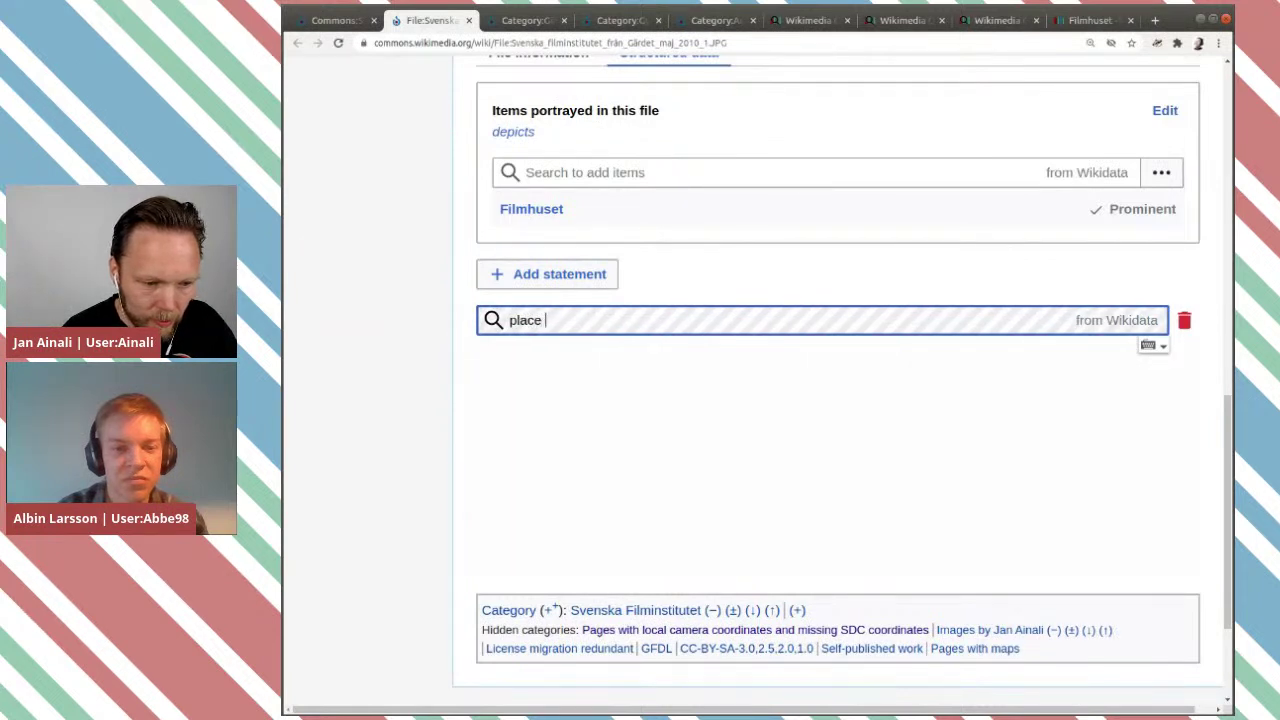
text(fr)
key(BackSpace)
key(BackSpace)
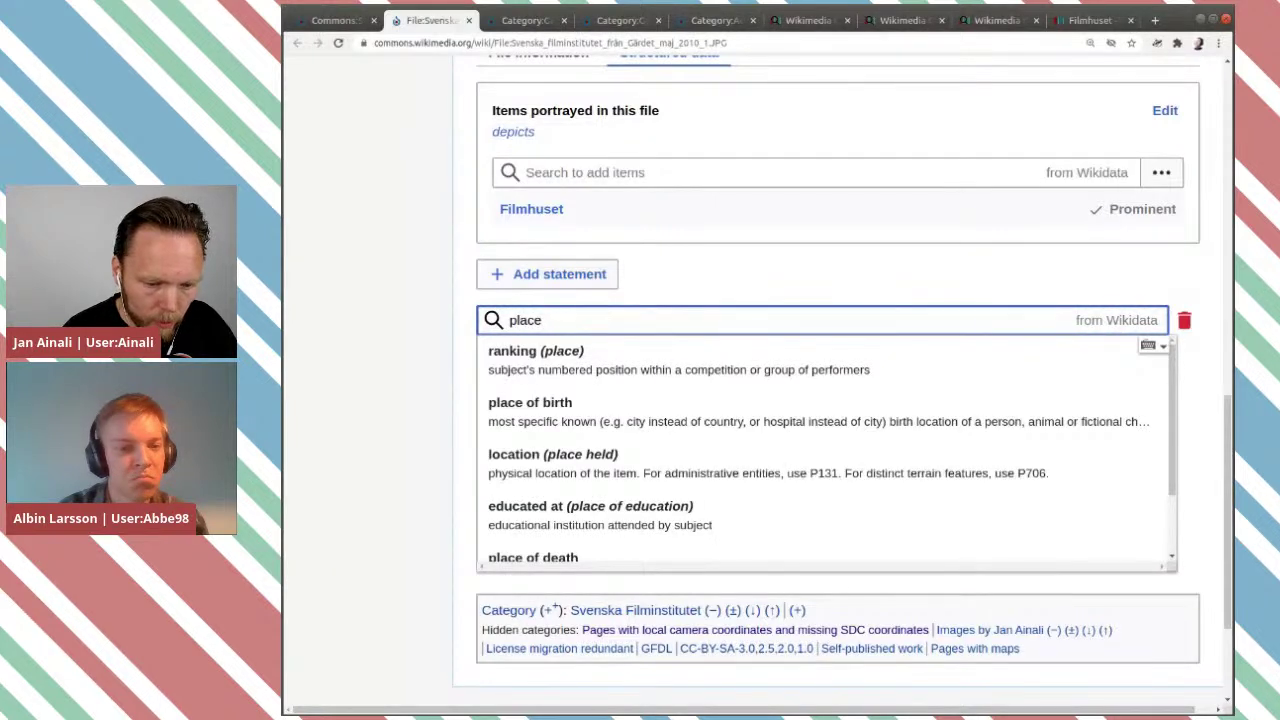
Replace the new statement's property search with "location" and look through the suggested properties.
key(BackSpace)
key(BackSpace)
key(BackSpace)
key(BackSpace)
key(BackSpace)
key(BackSpace)
text(location)
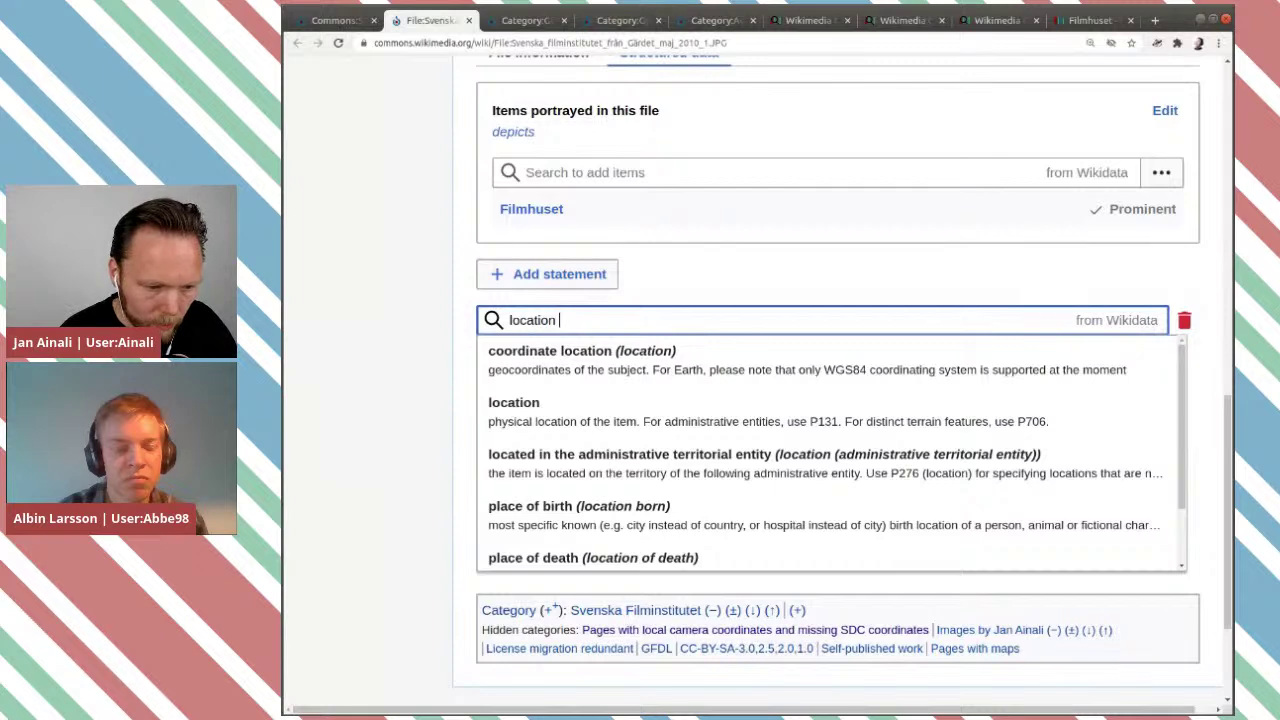
scroll(822, 405, down, 3)
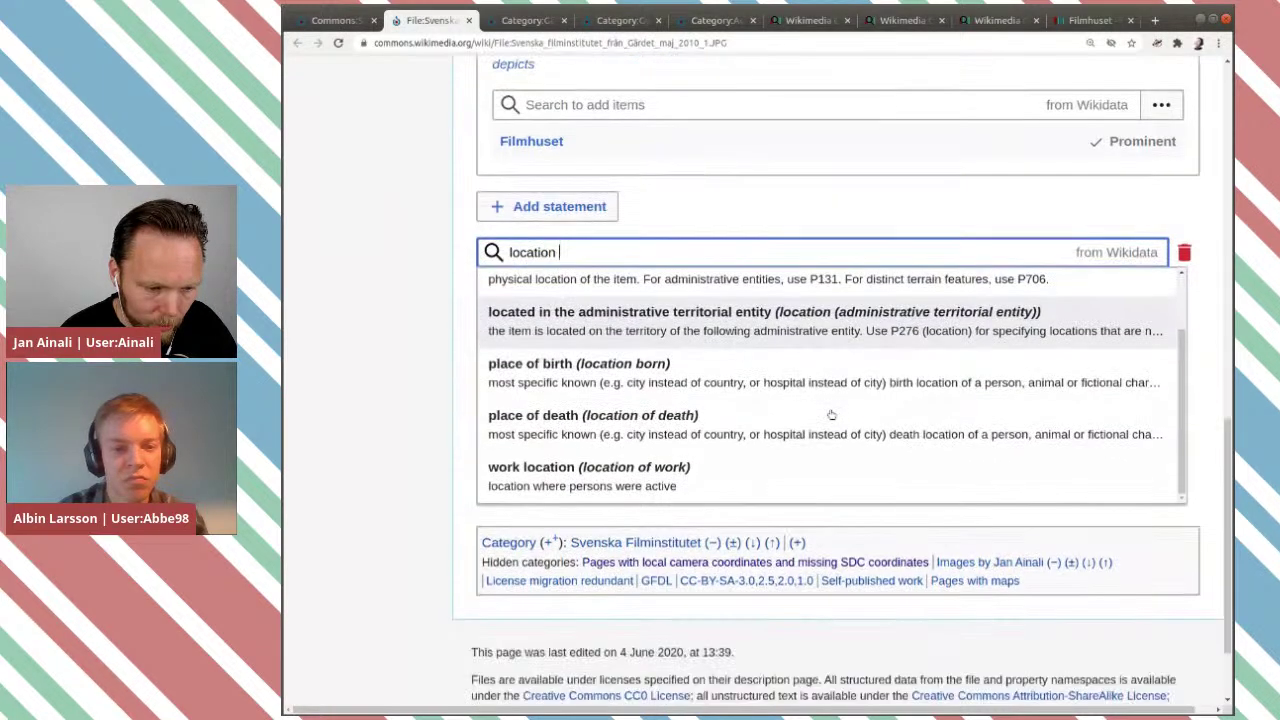
scroll(831, 414, up, 1)
Narrow the property search to "location of", look through the suggestions, and extend it to "location of view".
text(of)
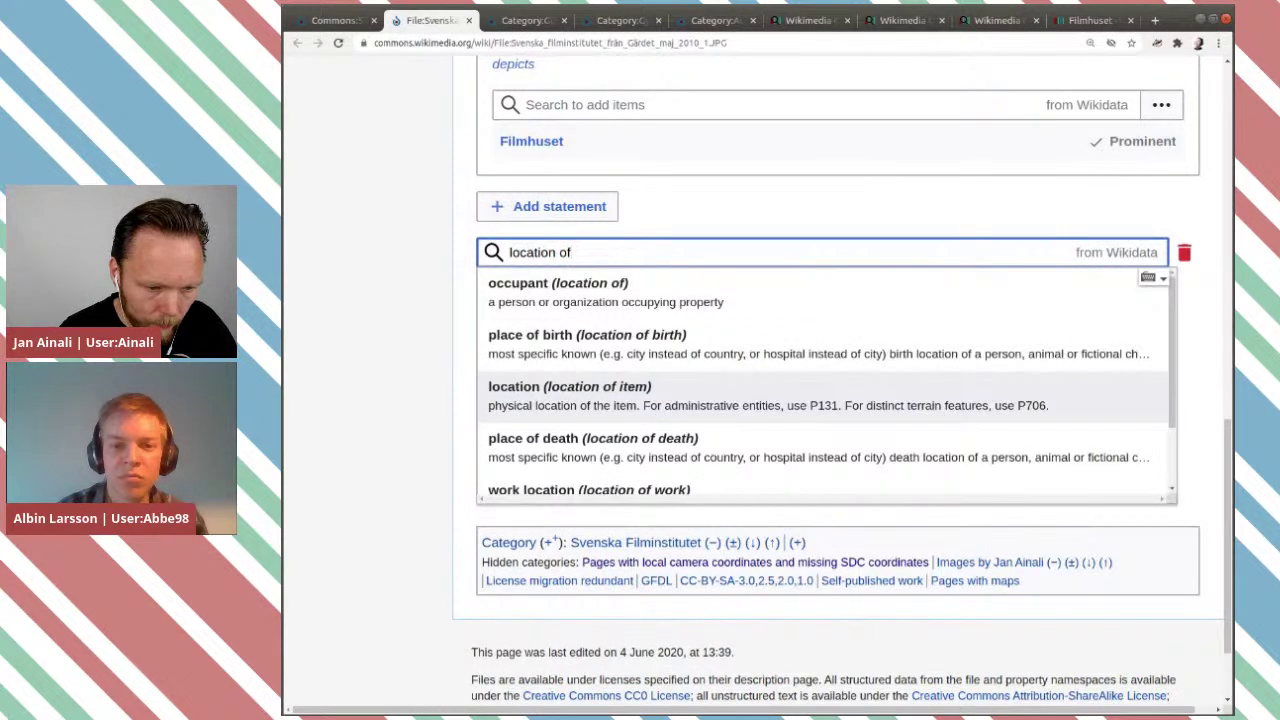
scroll(831, 414, down, 3)
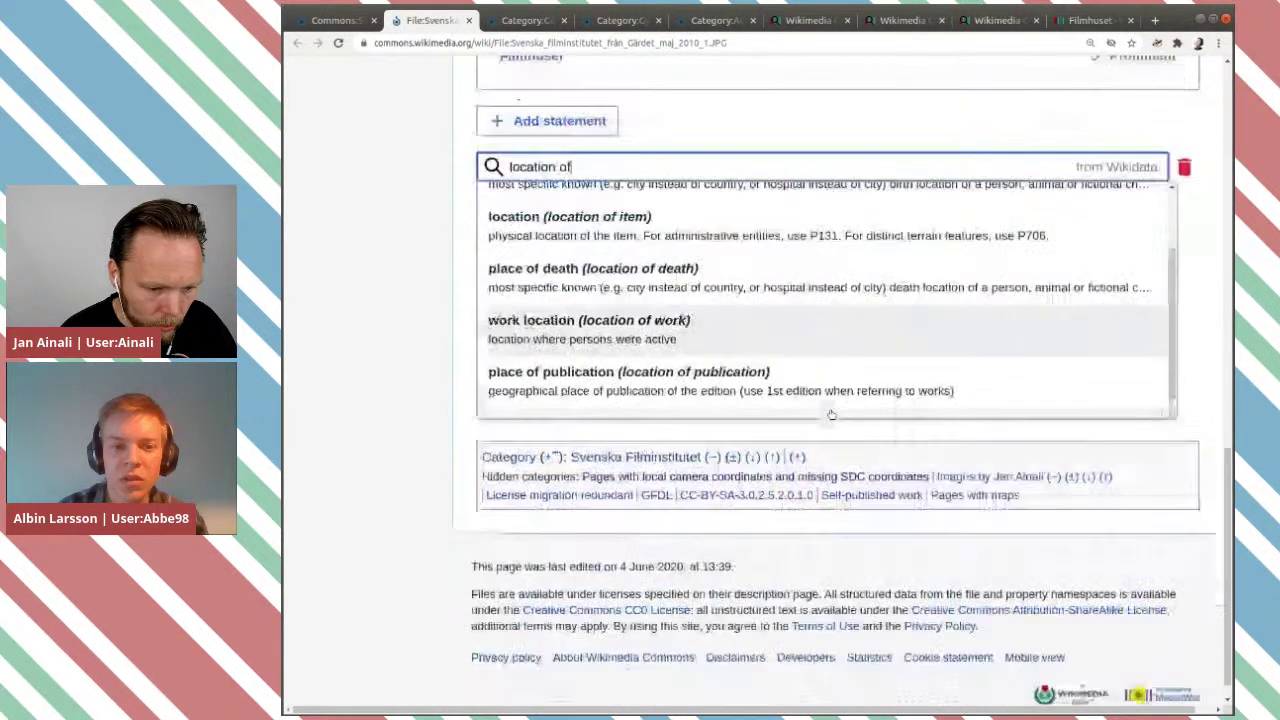
scroll(831, 414, up, 3)
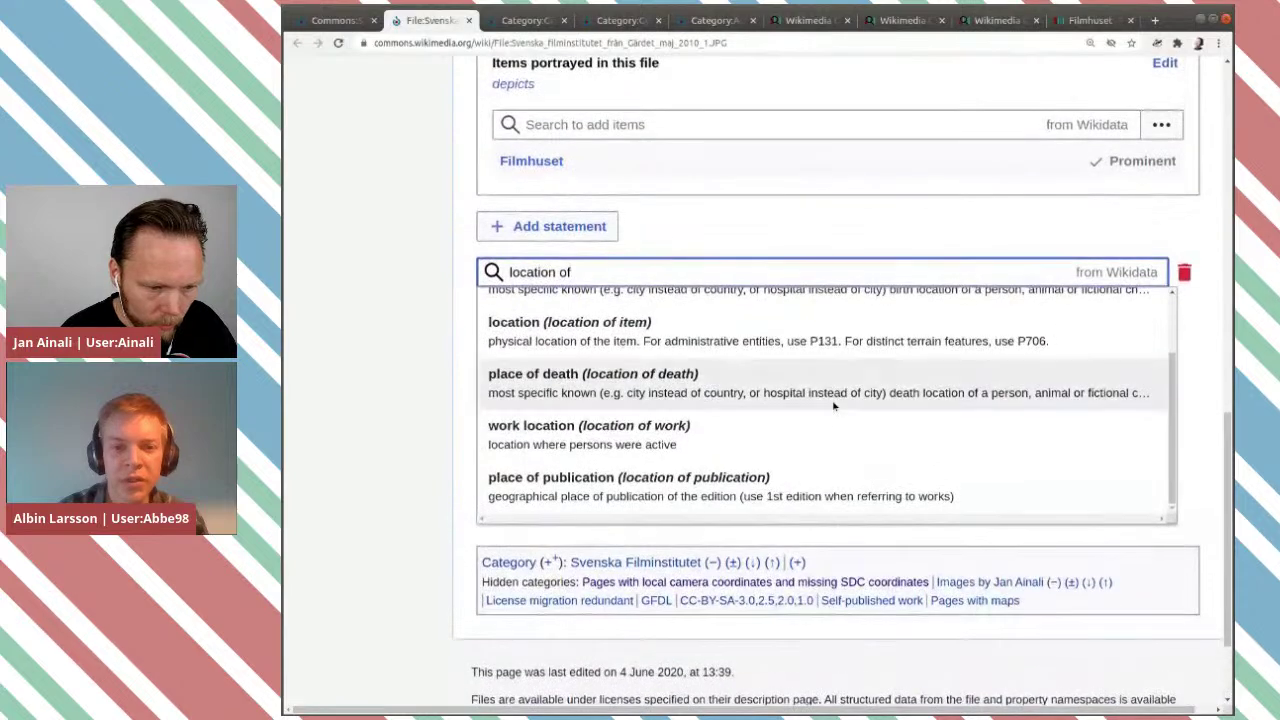
text(view)
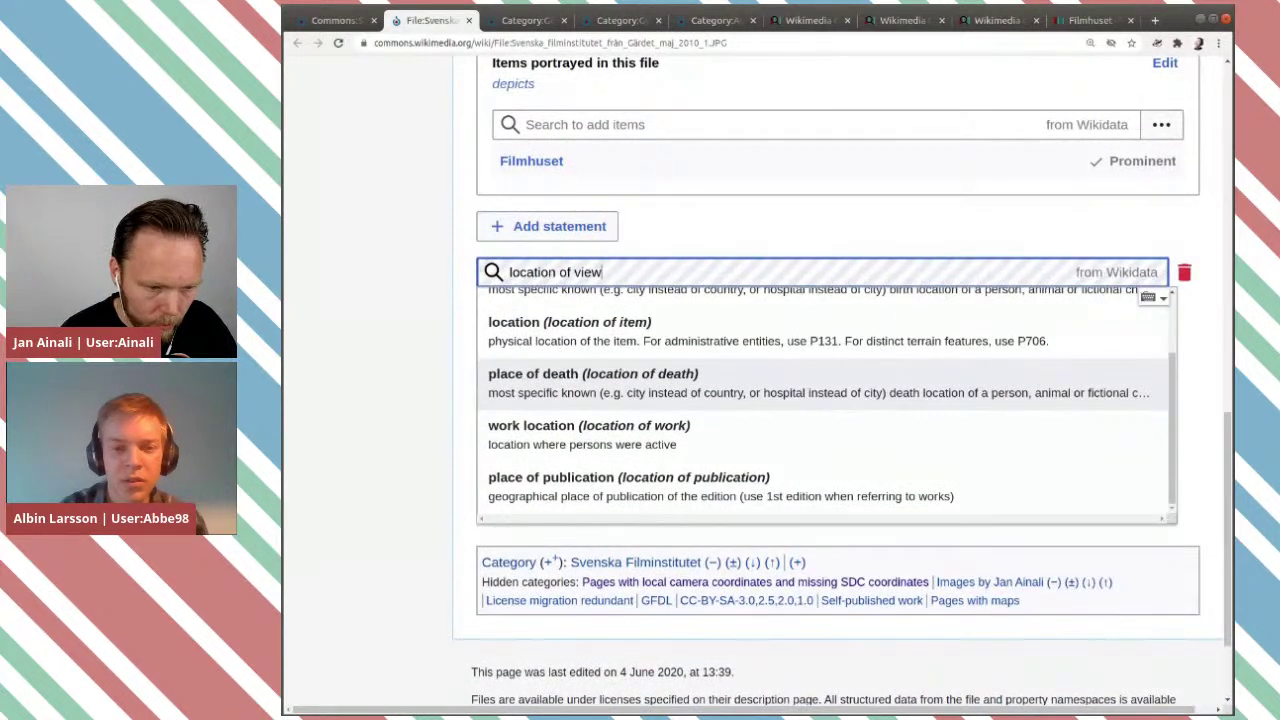
scroll(831, 410, up, 3)
scroll(826, 414, down, 2)
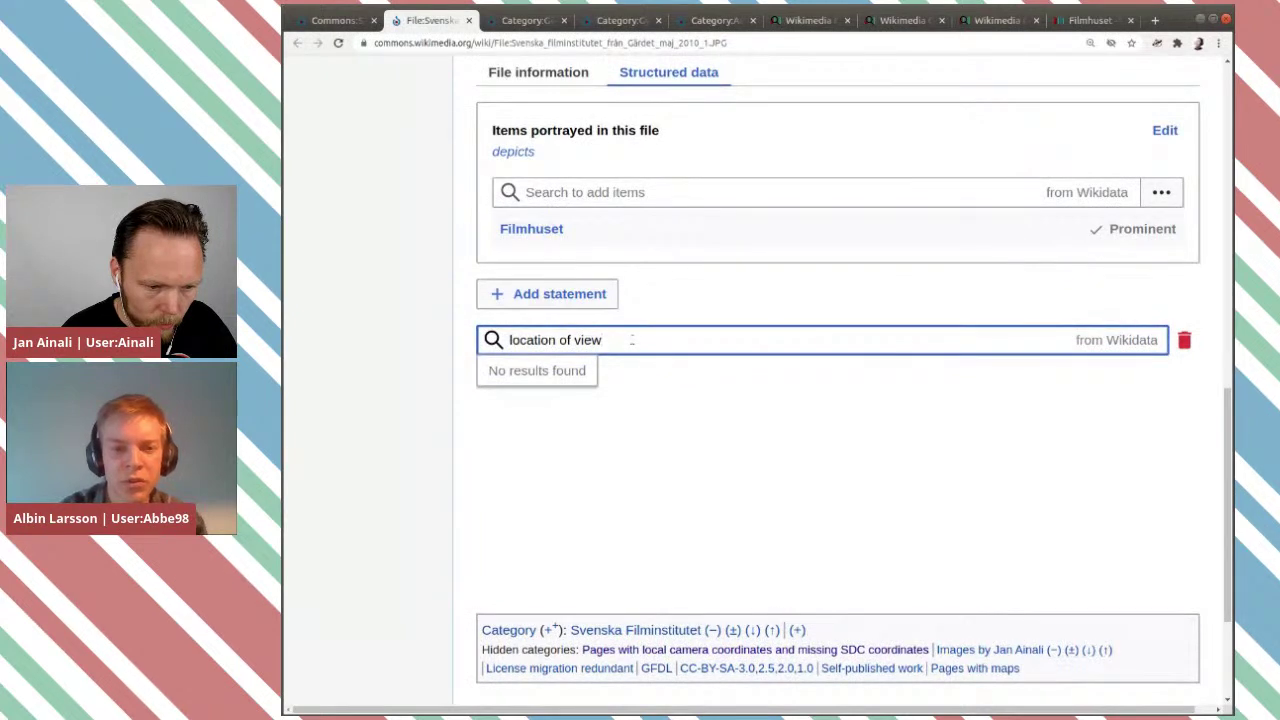
Shorten the property search to "view" and add the property "location of the point of view".
drag(574, 340, 510, 340)
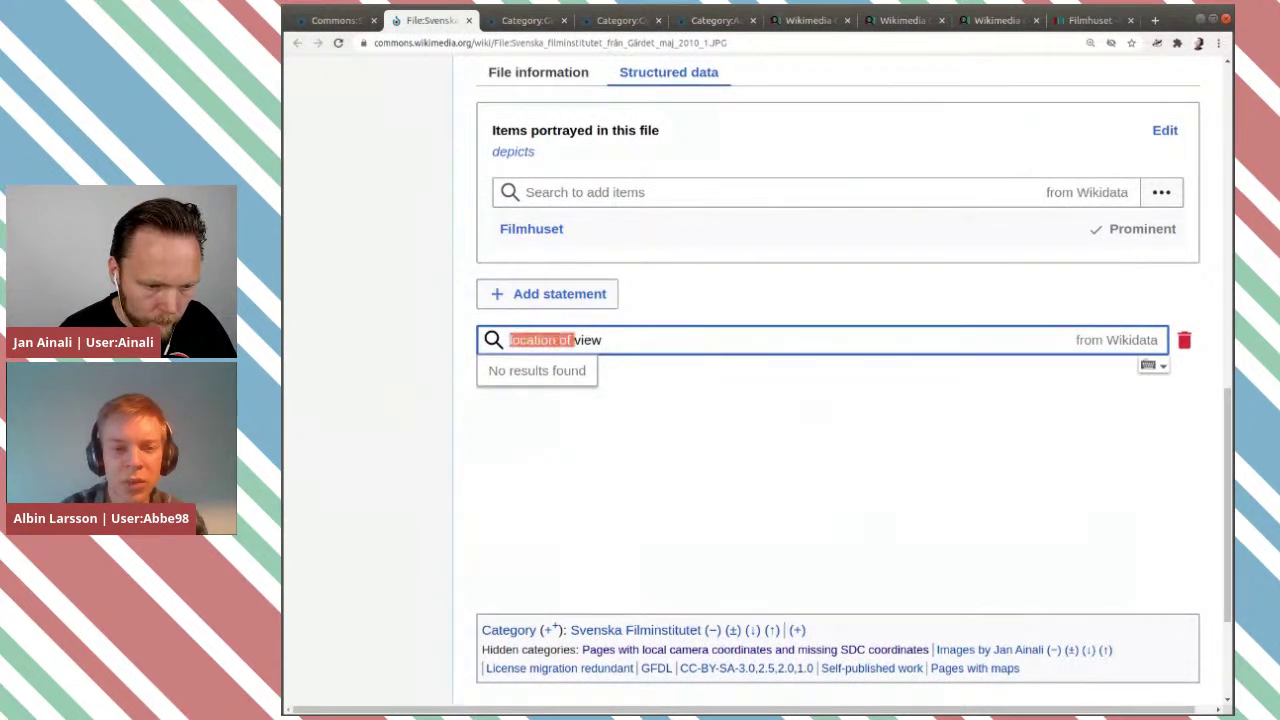
key(BackSpace)
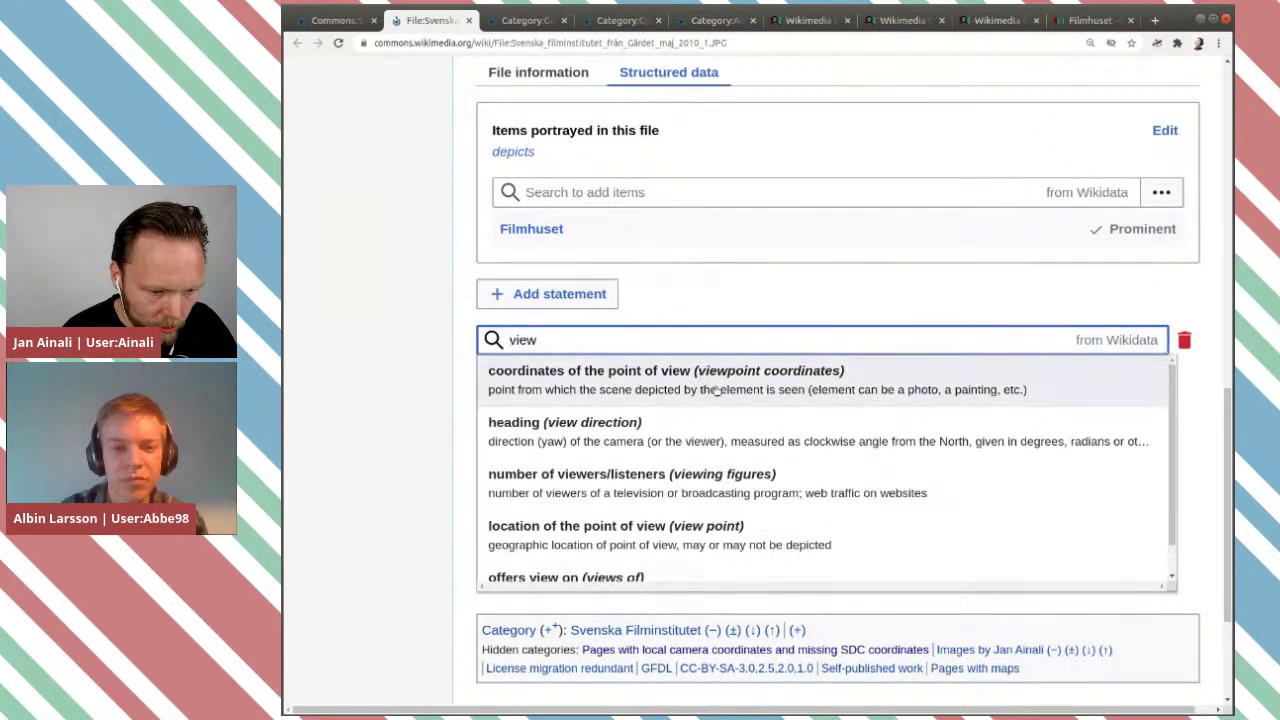
scroll(718, 387, down, 1)
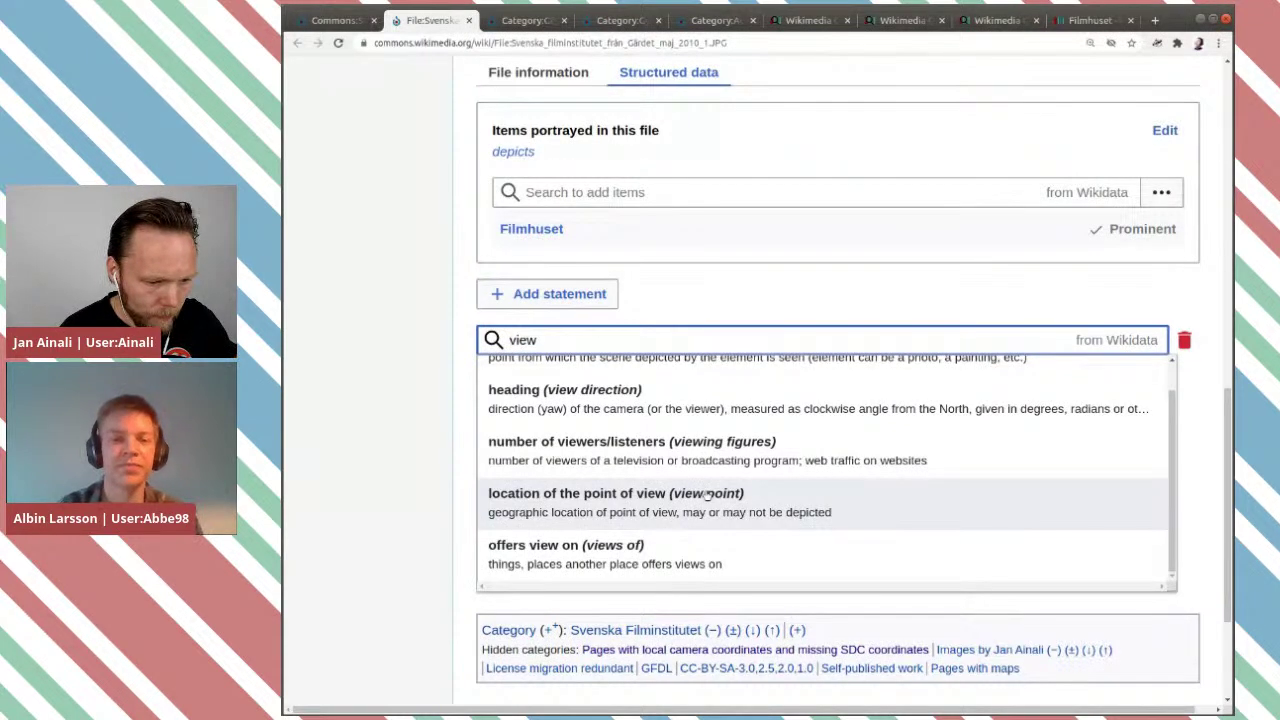
click(707, 494)
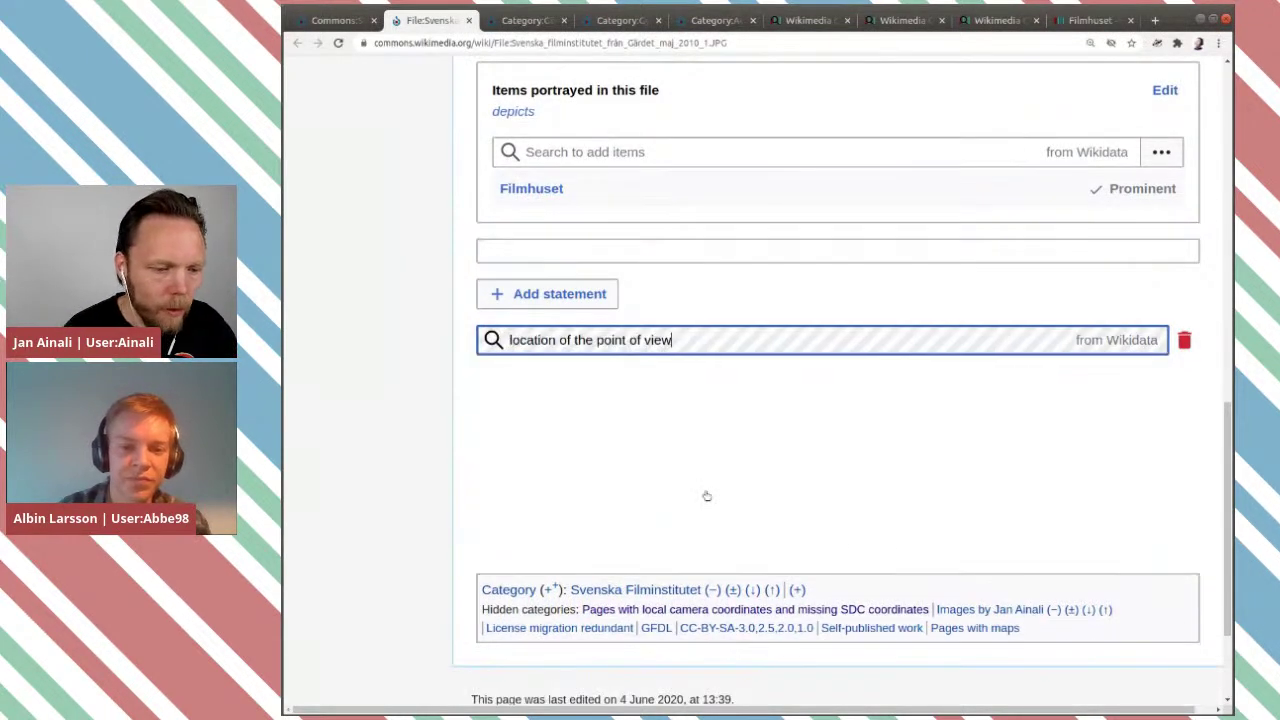
Search for "gärdet" as the value of the file's "location of the point of view" statement.
click(734, 309)
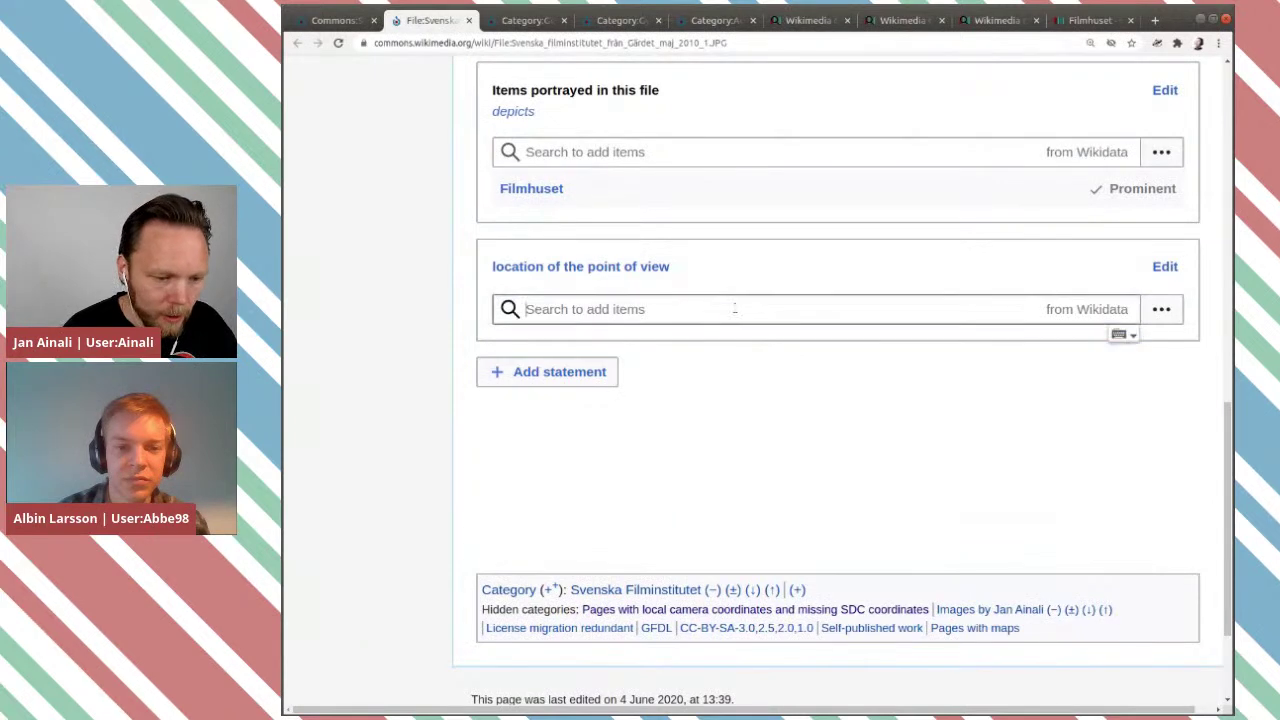
text(gärdet)
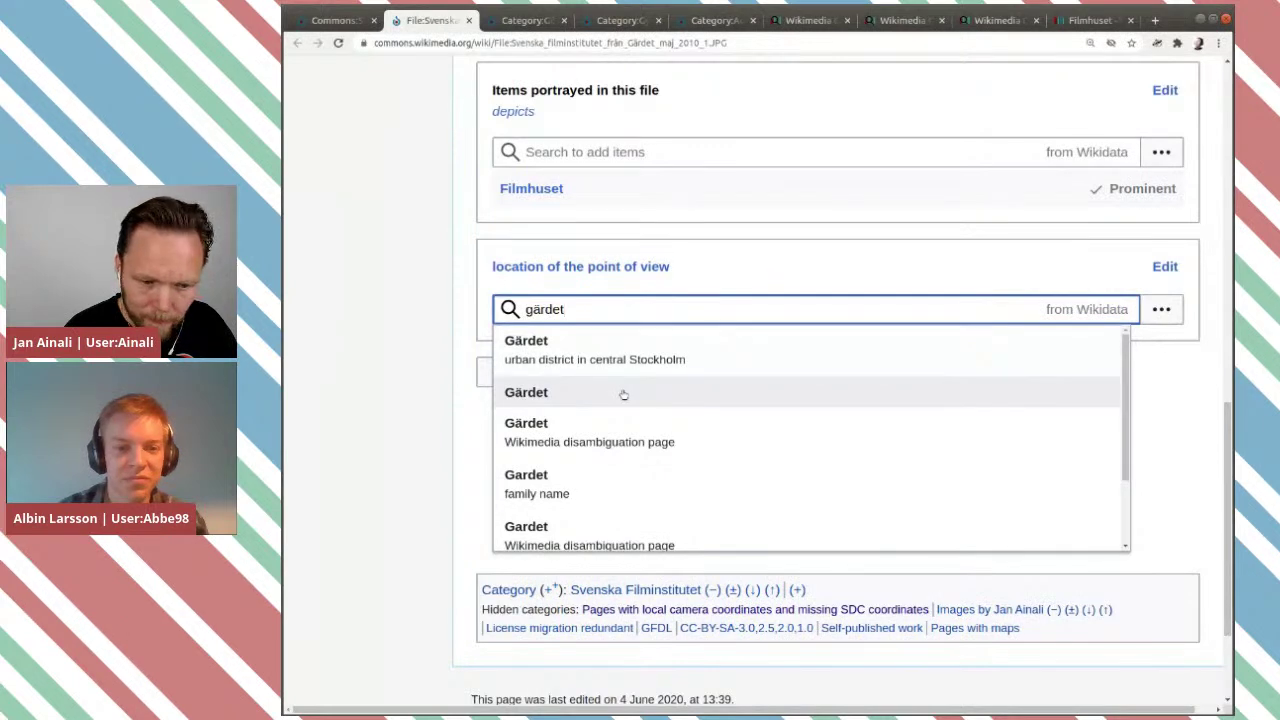
Switch to Wikidata, search for "gärdet", and open the item for the Stockholm city district.
click(1074, 22)
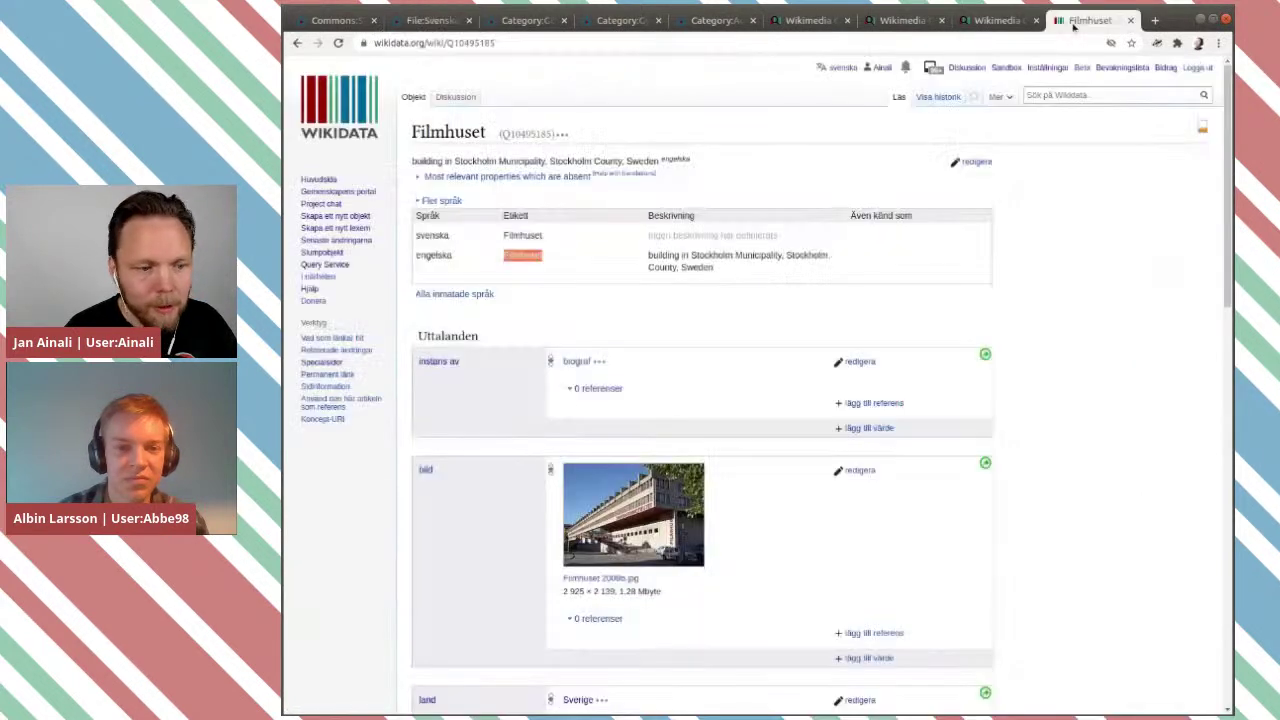
click(1046, 95)
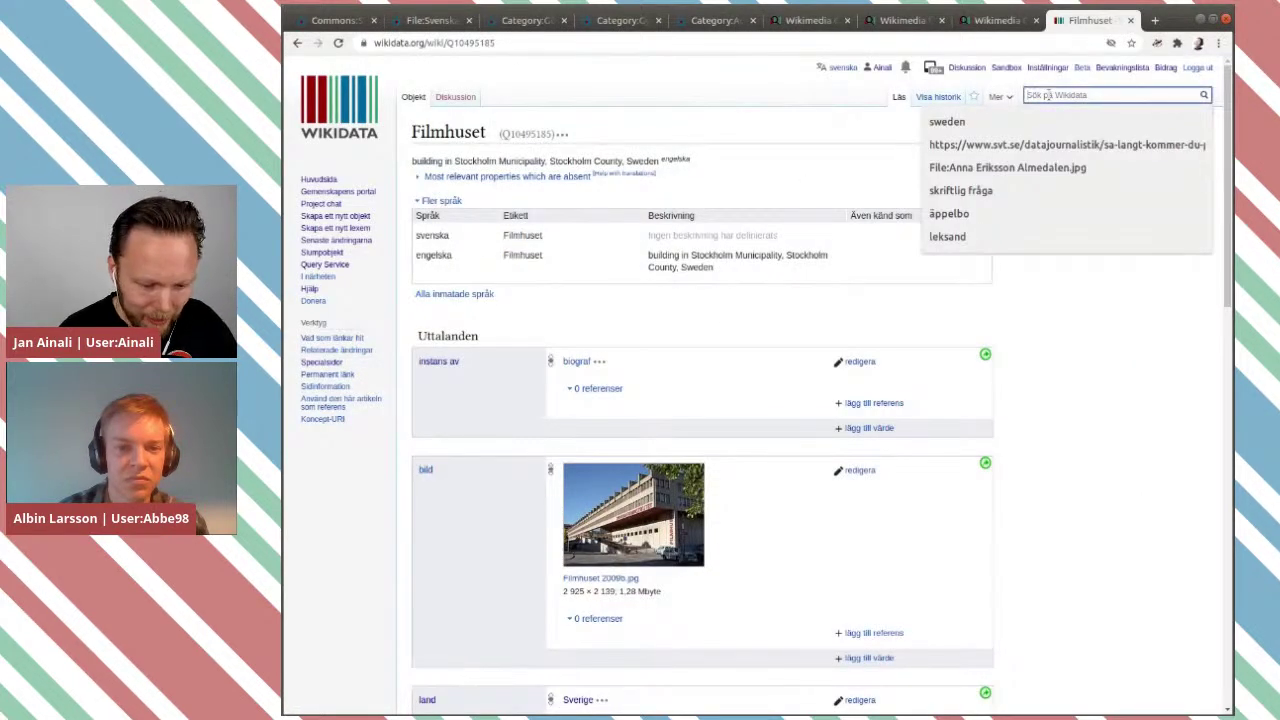
text(gärdet)
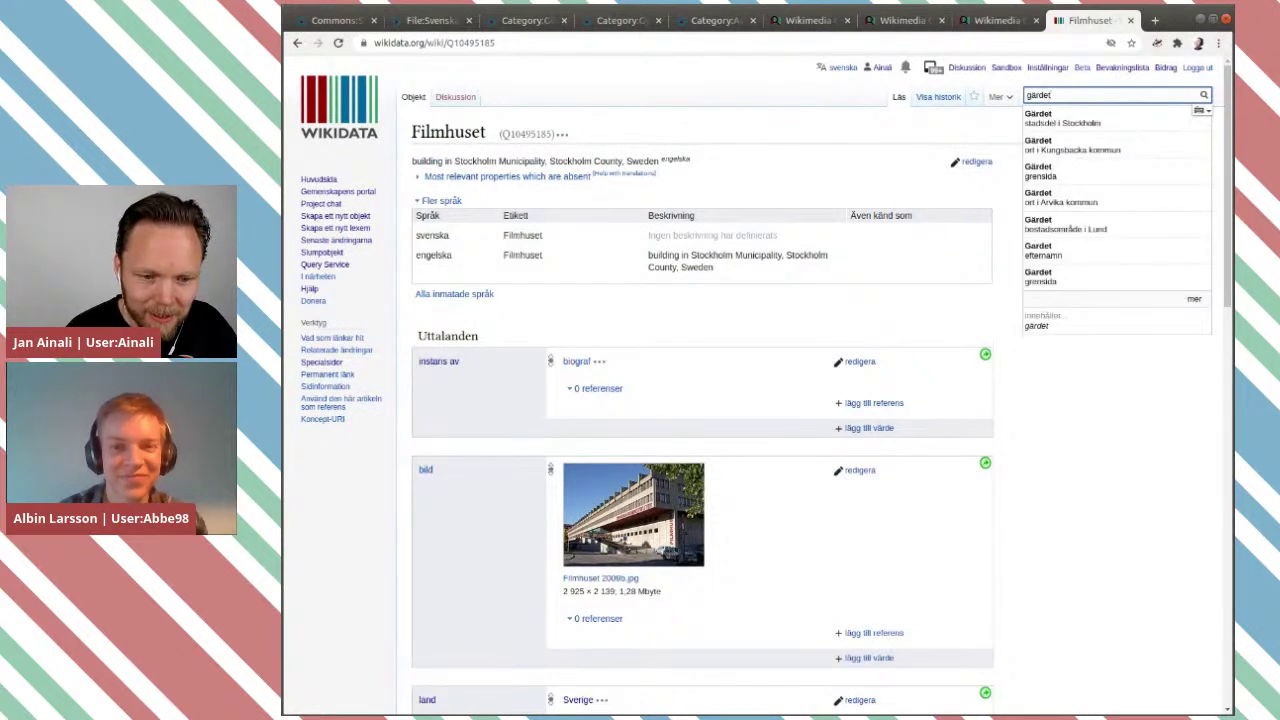
click(1091, 127)
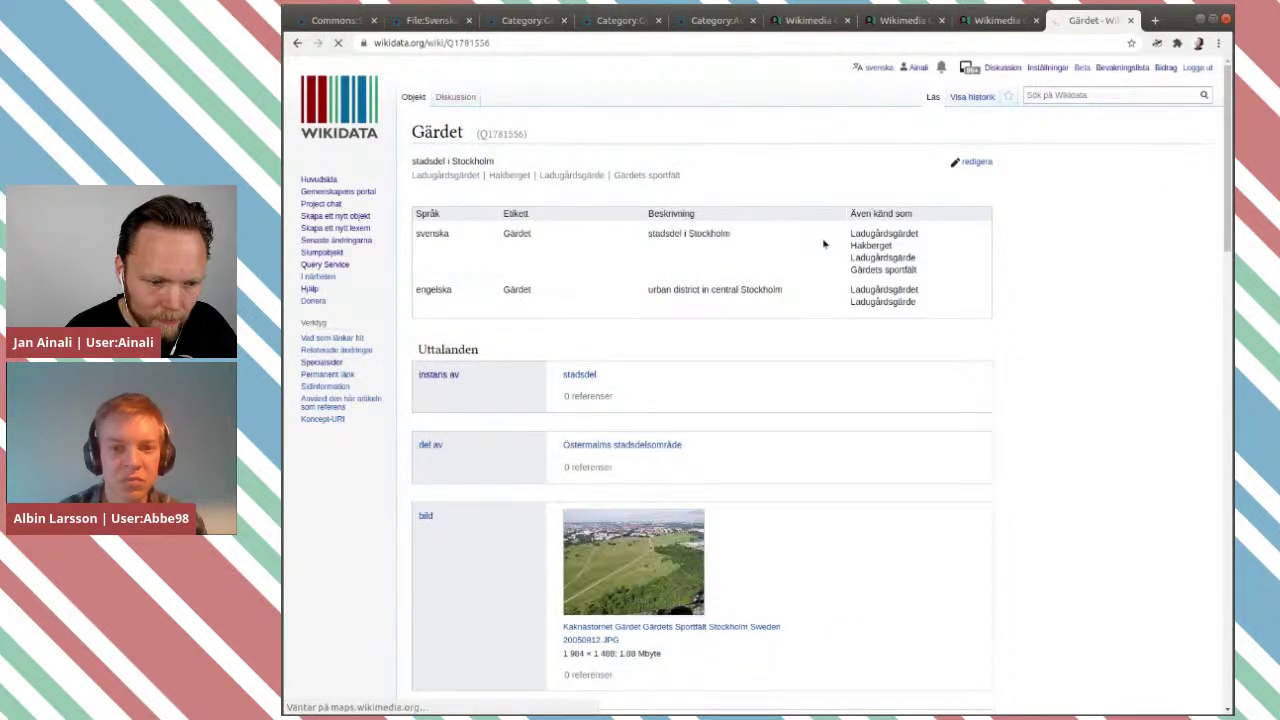
scroll(824, 244, down, 1)
scroll(824, 244, up, 1)
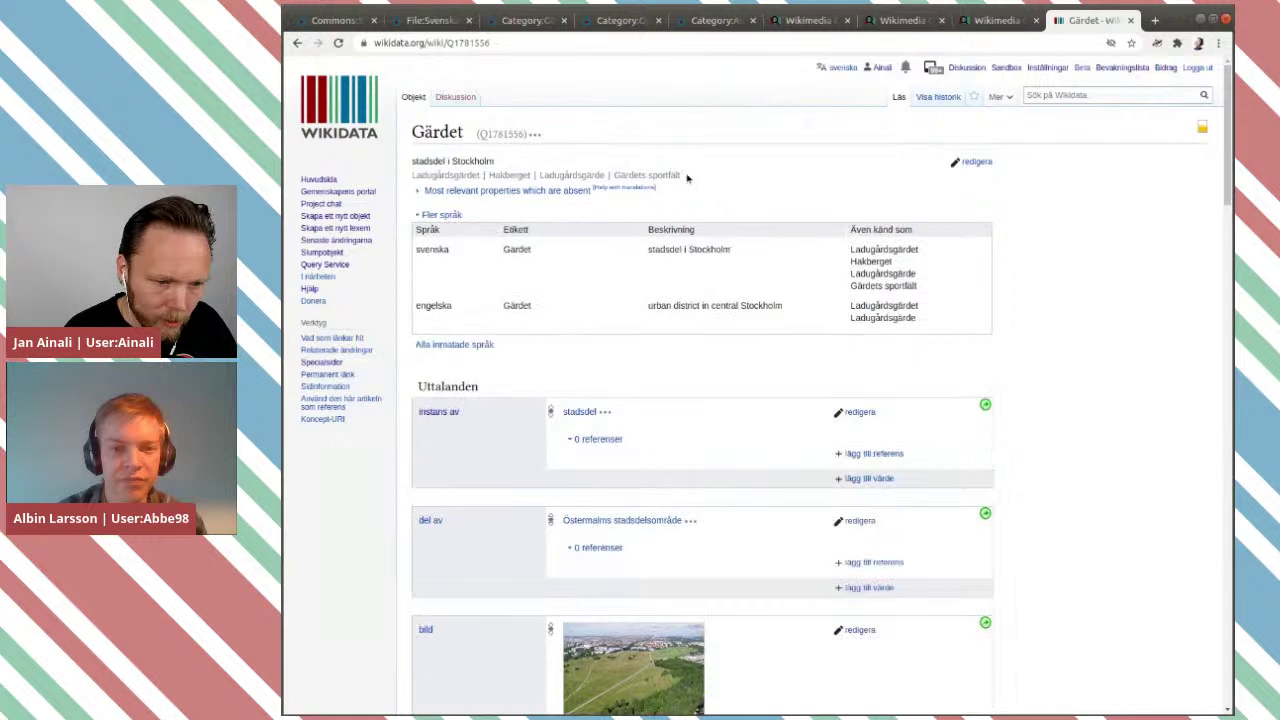
Search Wikidata for the alias "Gärdets sportfält" and for "ladugårdsg" to look for a separate item about the field.
drag(686, 177, 628, 176)
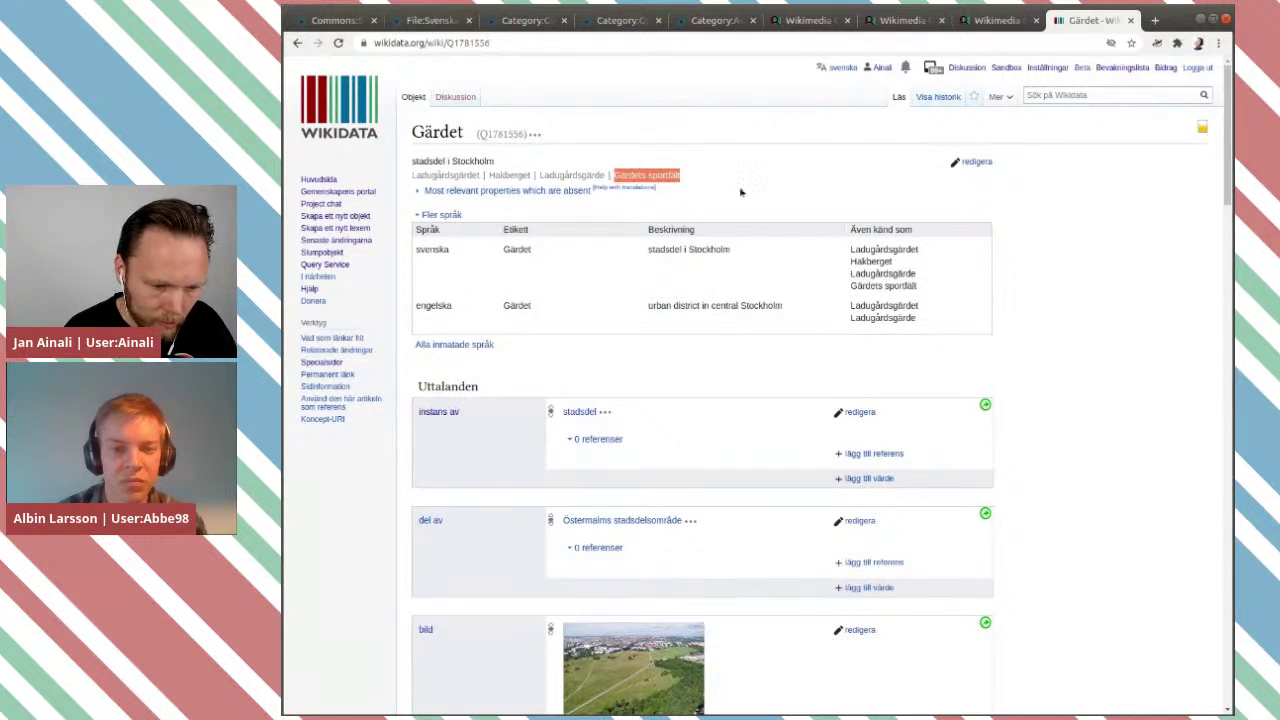
click(1092, 94)
text(Gärdets sportfält)
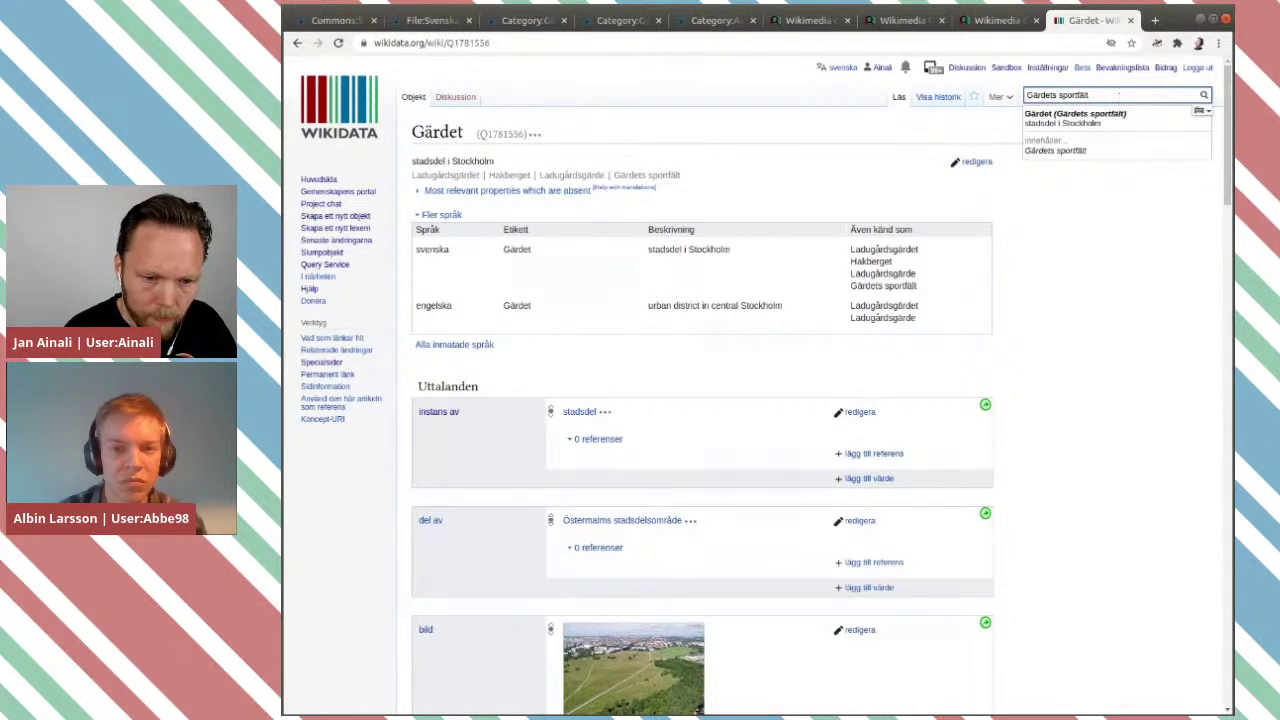
triple_click(1118, 94)
text(ladugår)
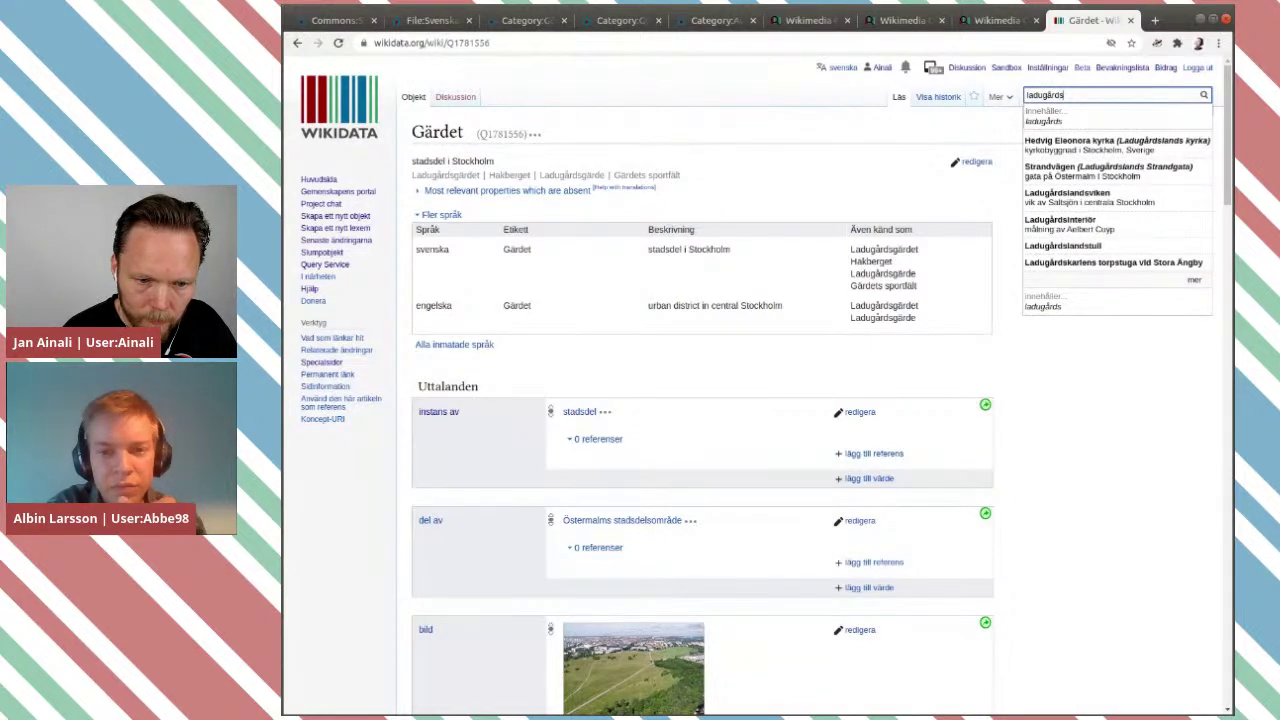
text(ds)
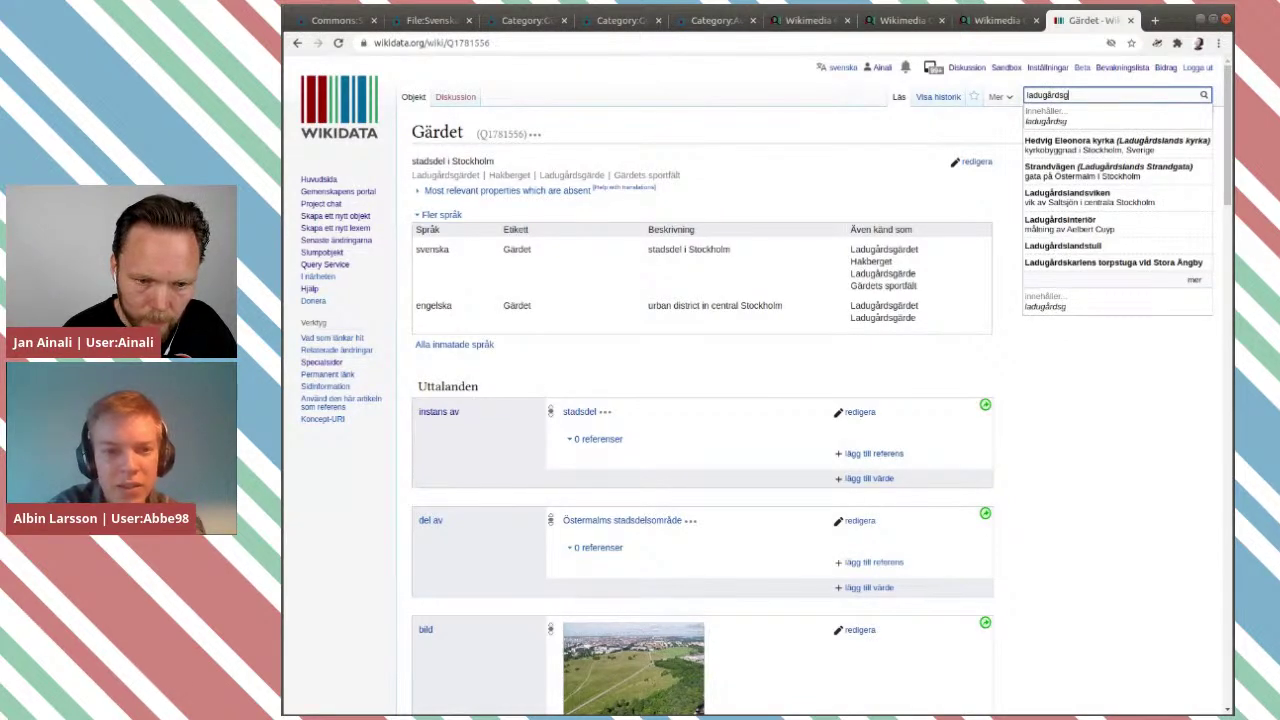
text(g)
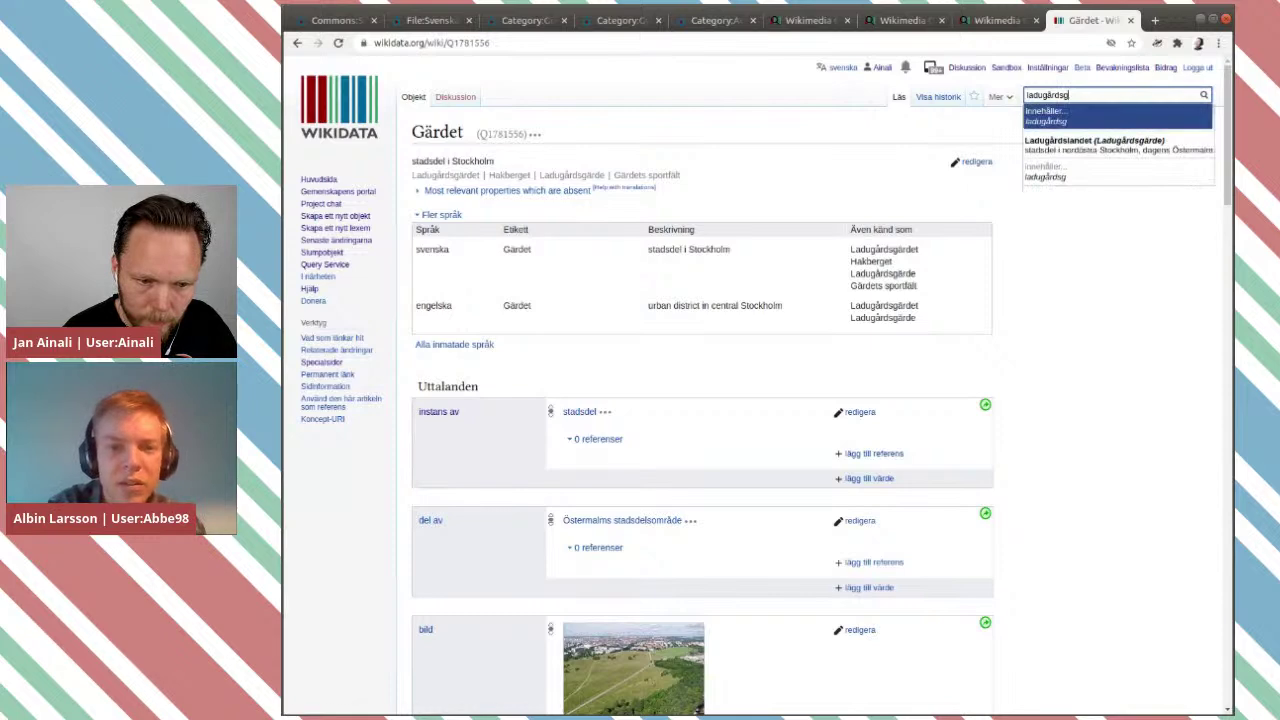
click(800, 126)
Examine the Stockholm district item's statements, from its class, image and coordinates down to the items it is distinguished from.
scroll(912, 215, down, 3)
scroll(912, 215, down, 3)
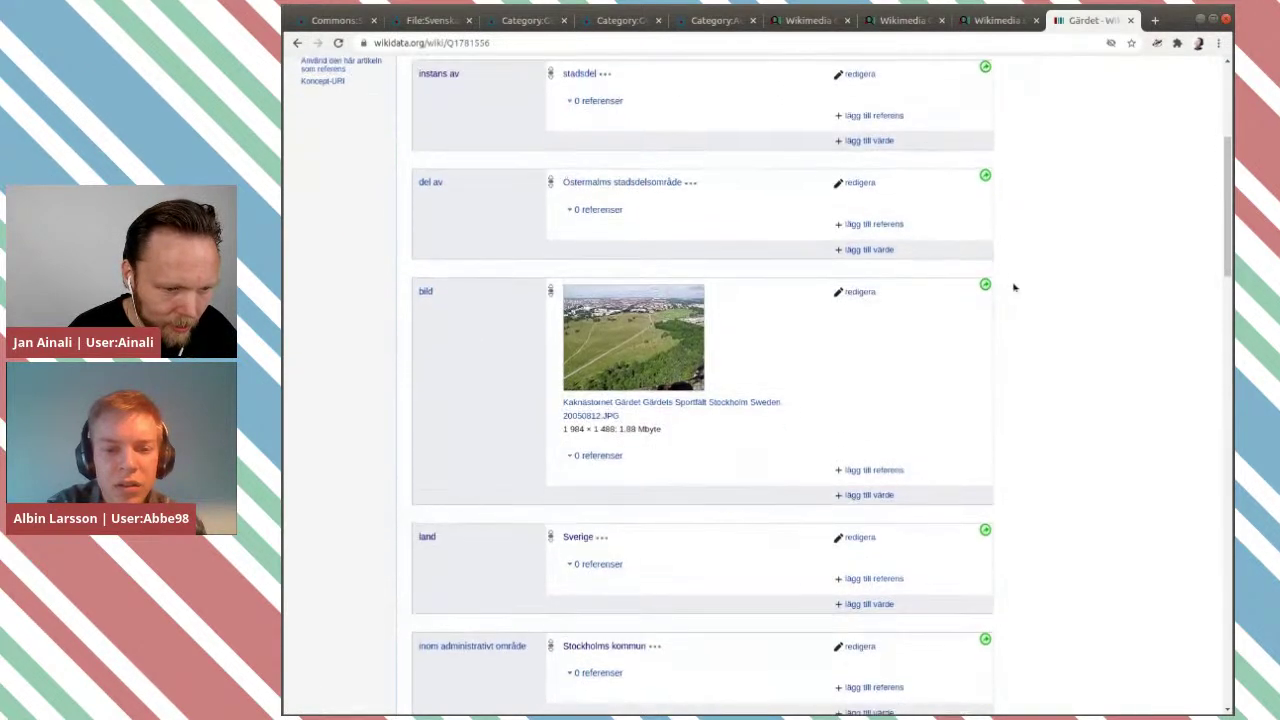
scroll(1013, 288, up, 3)
scroll(1013, 288, down, 2)
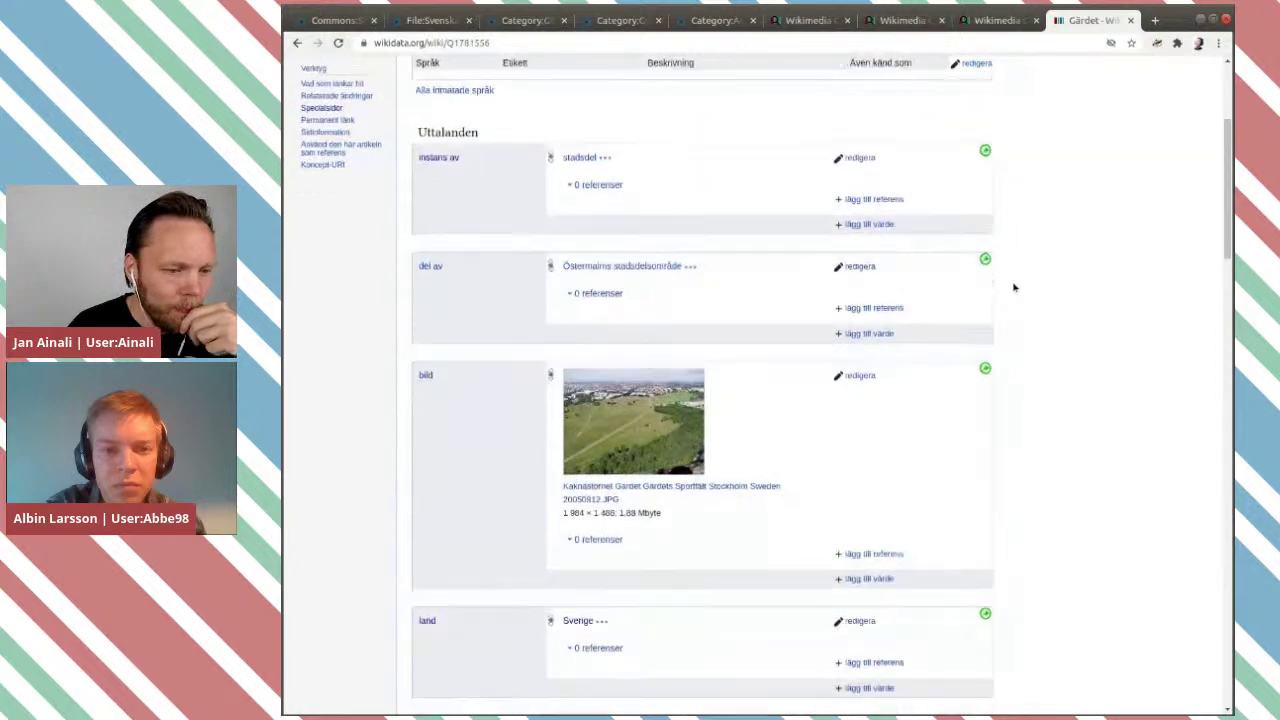
scroll(1013, 288, up, 3)
scroll(968, 283, up, 3)
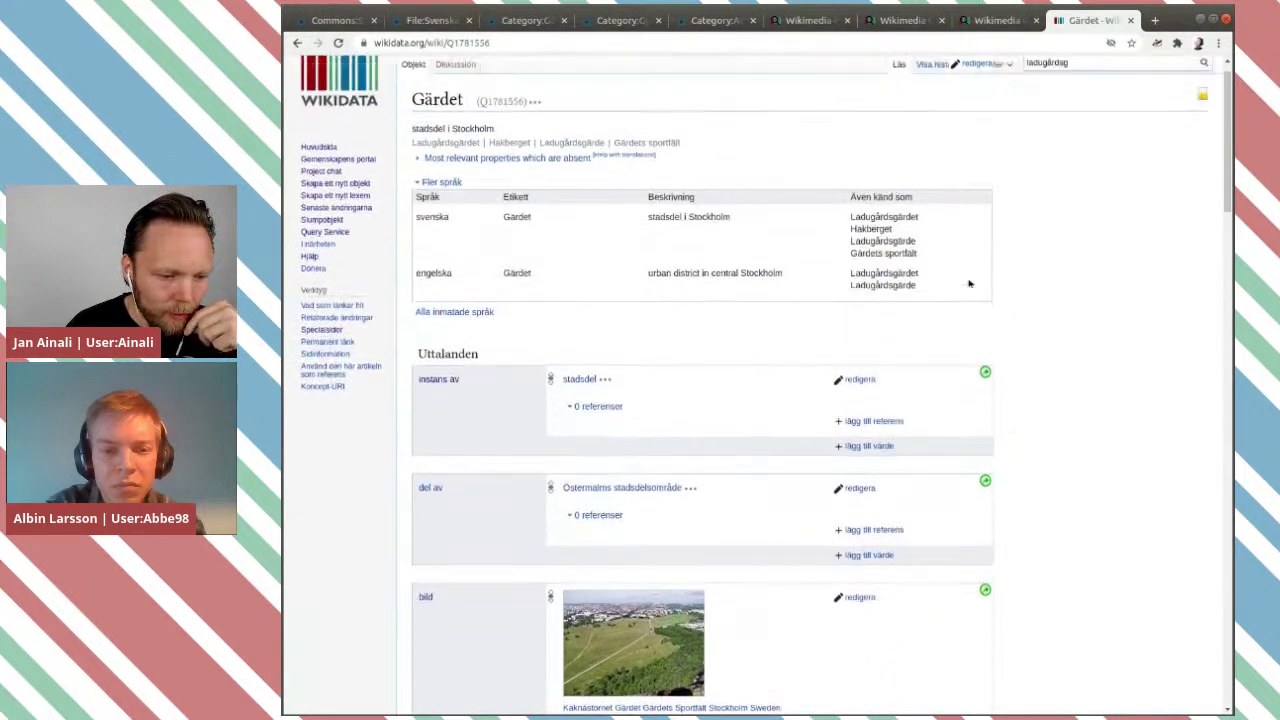
scroll(700, 335, down, 2)
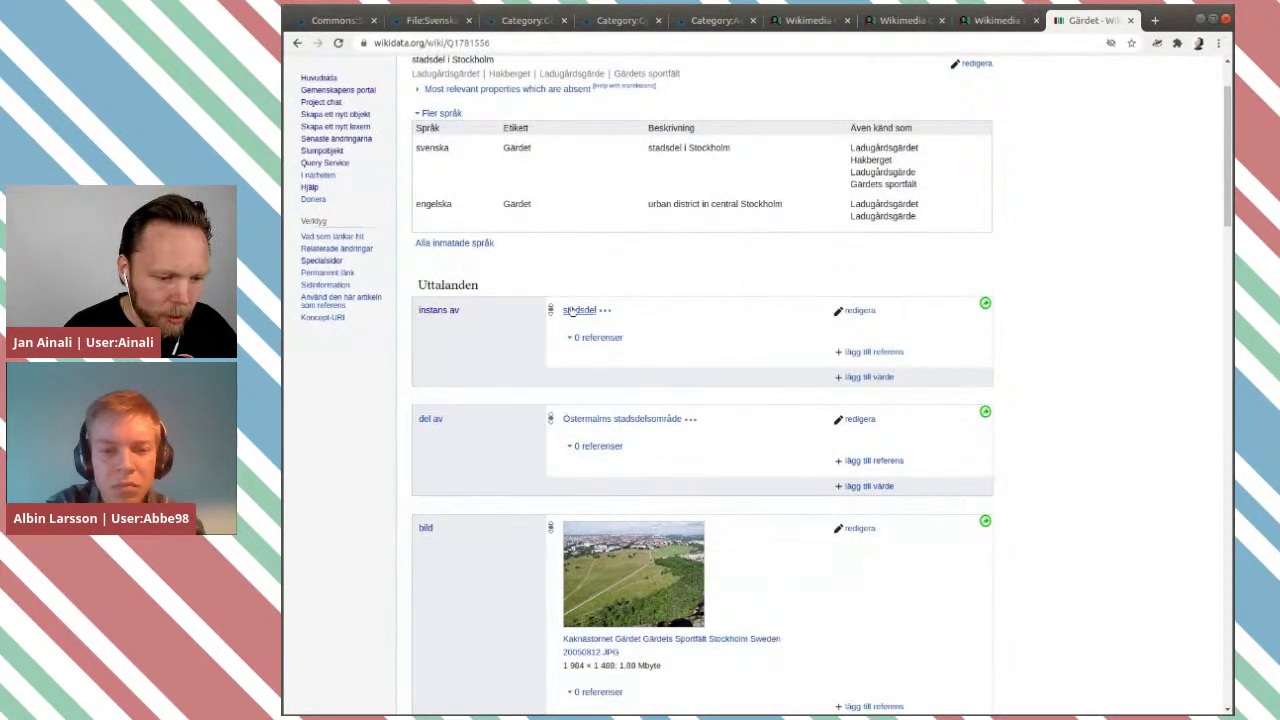
scroll(616, 444, down, 3)
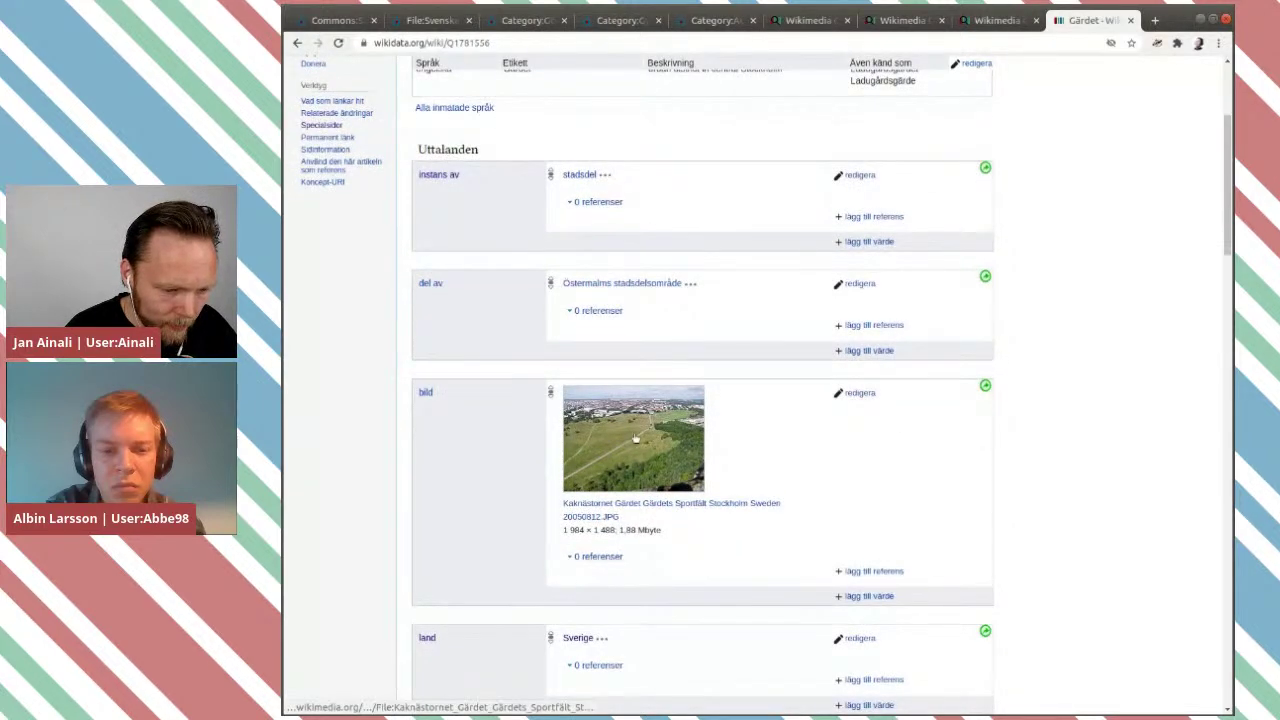
scroll(638, 455, down, 5)
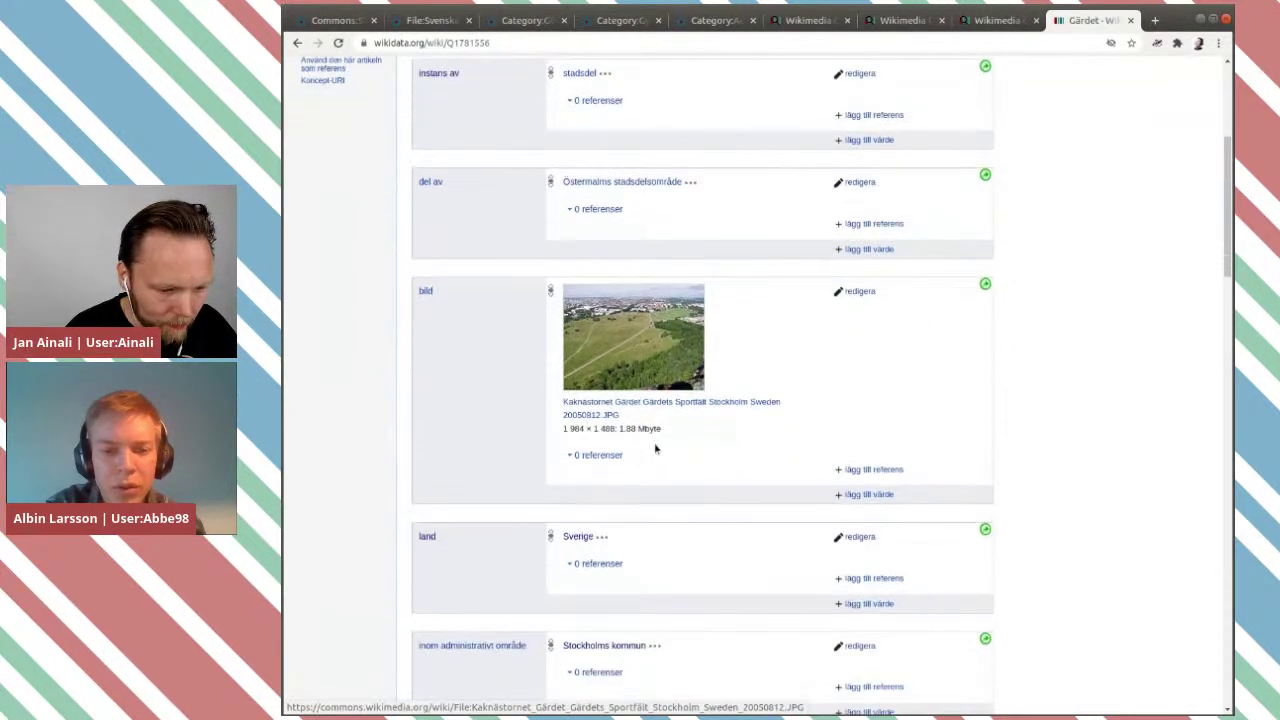
scroll(952, 493, down, 5)
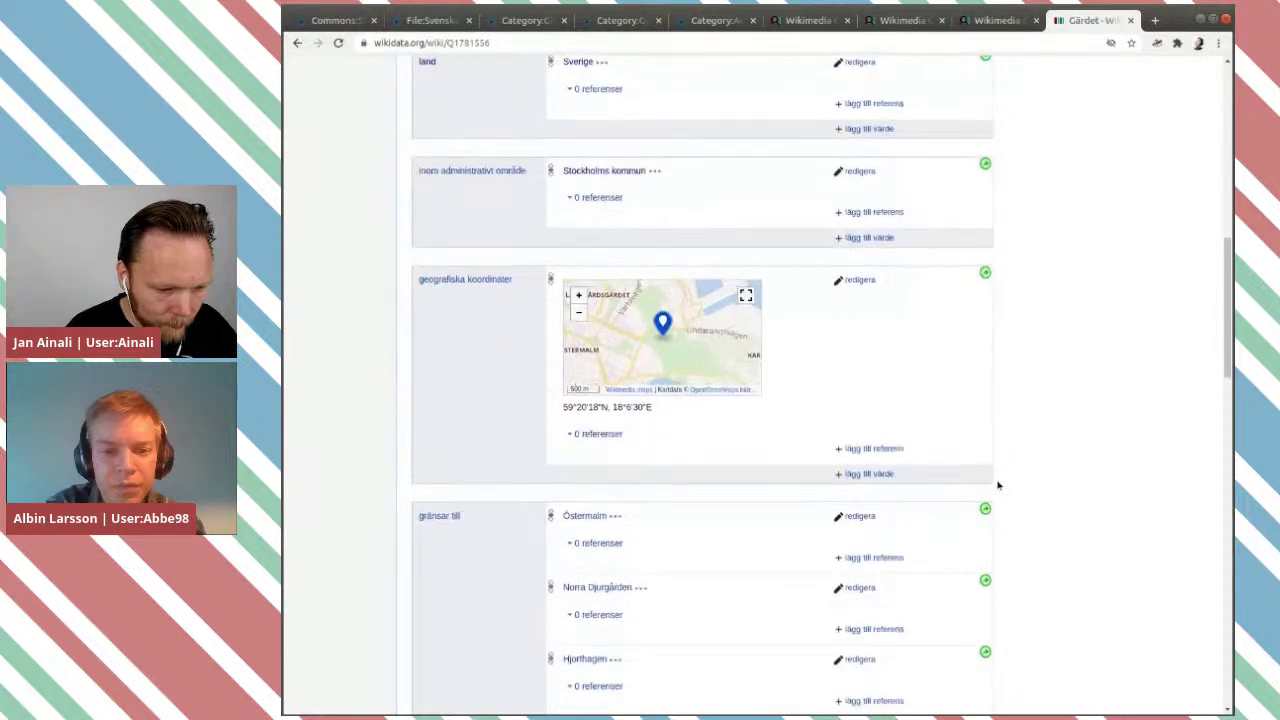
scroll(1136, 427, down, 1)
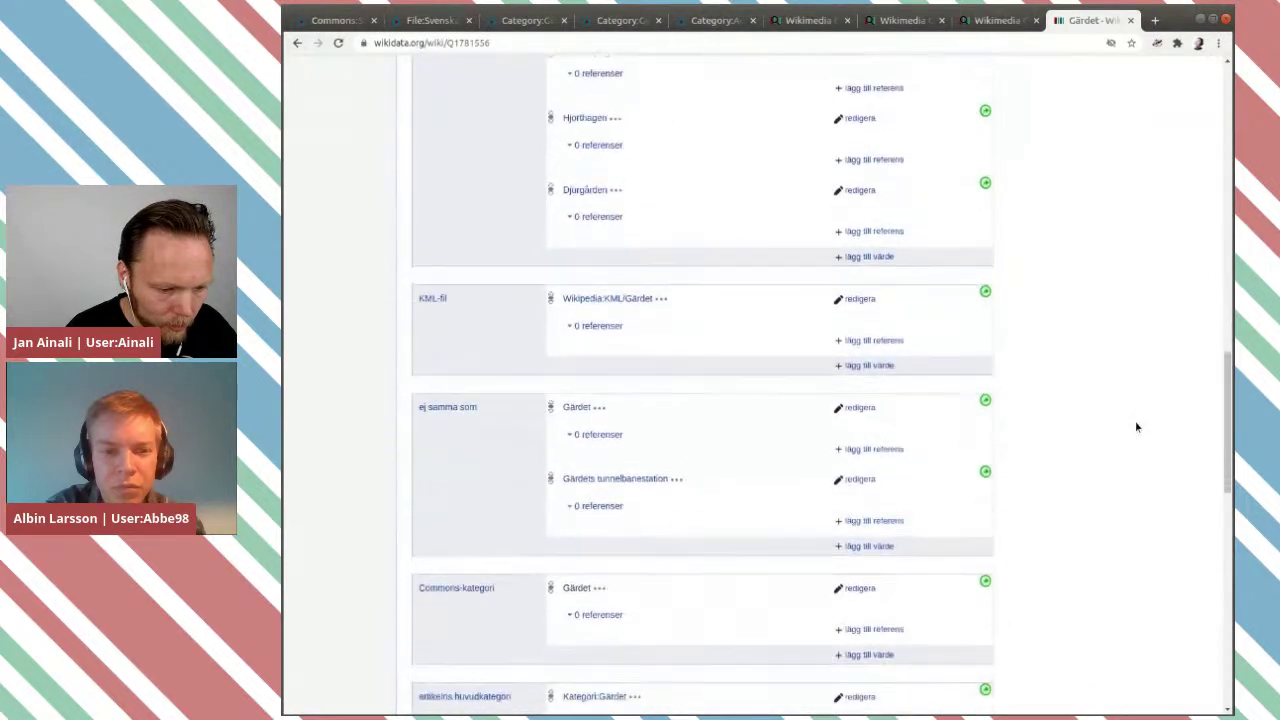
scroll(660, 306, down, 1)
Check the other Gärdet item listed under "ej samma som" and return to the Stockholm district's item.
click(567, 308)
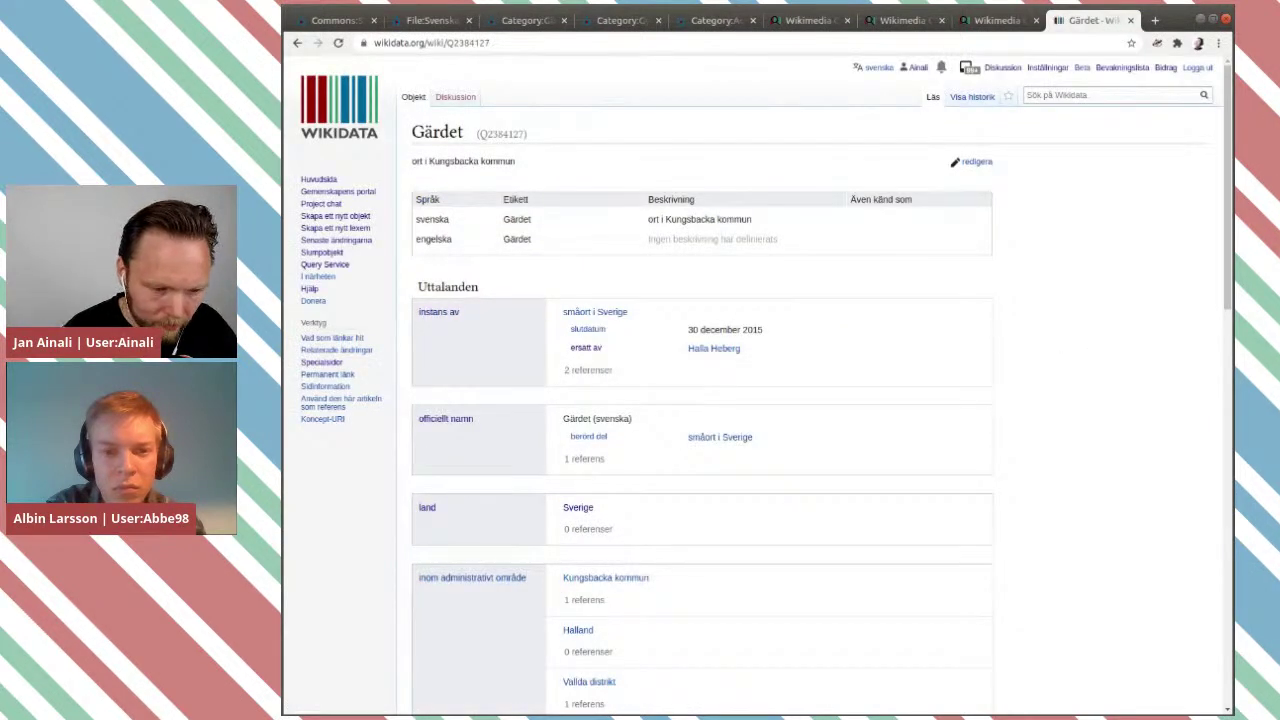
key(alt+Left)
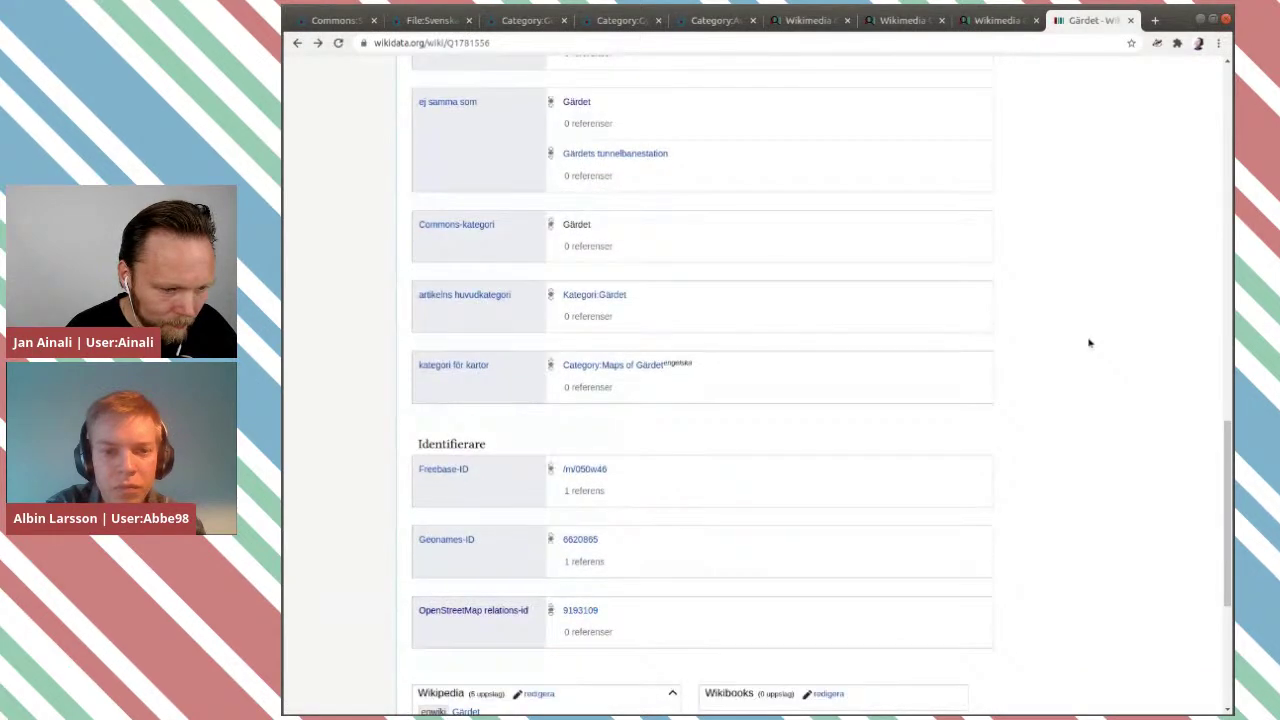
scroll(1090, 343, up, 4)
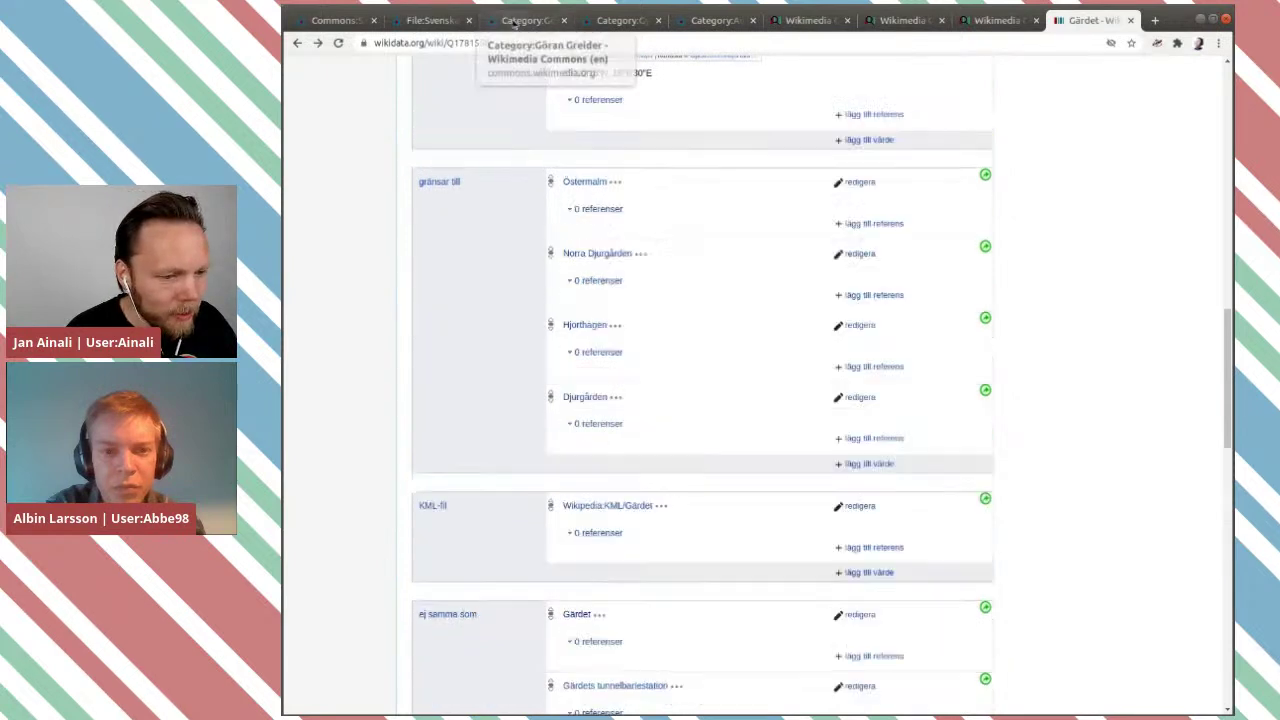
Back on the Commons file, set the point-of-view location to Gärdet, the urban district in central Stockholm, and publish the change.
click(398, 21)
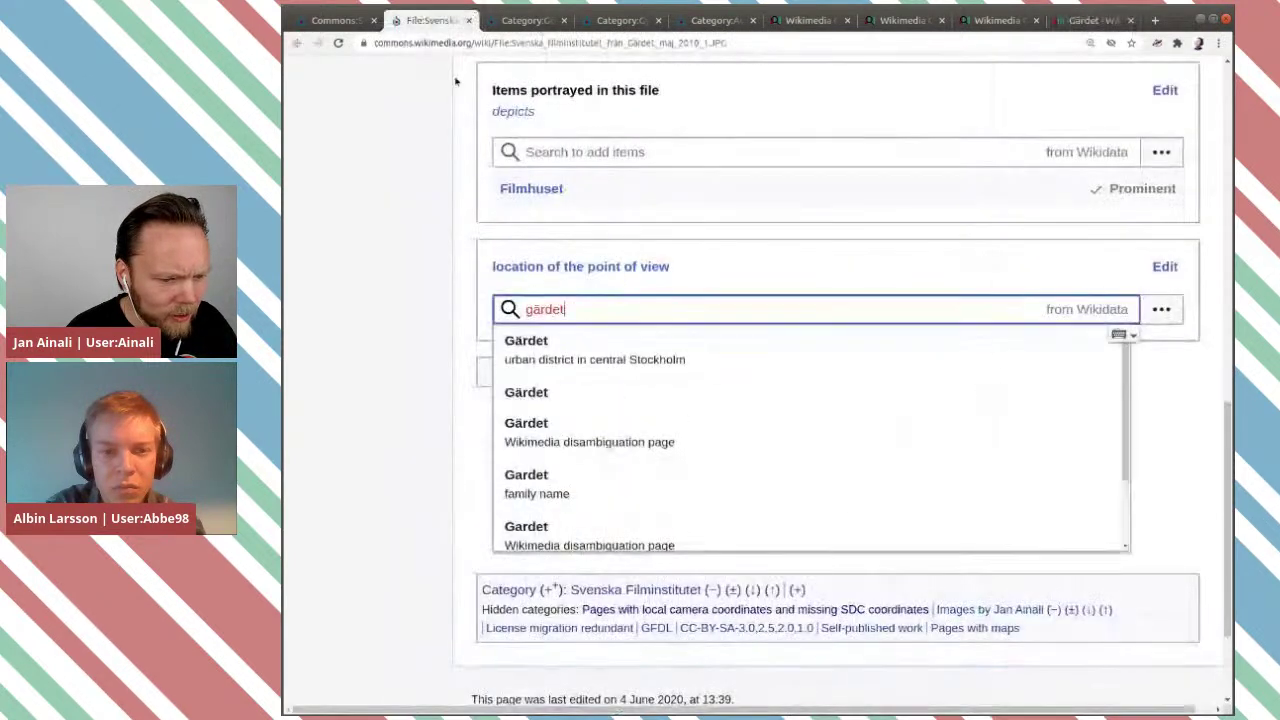
click(660, 359)
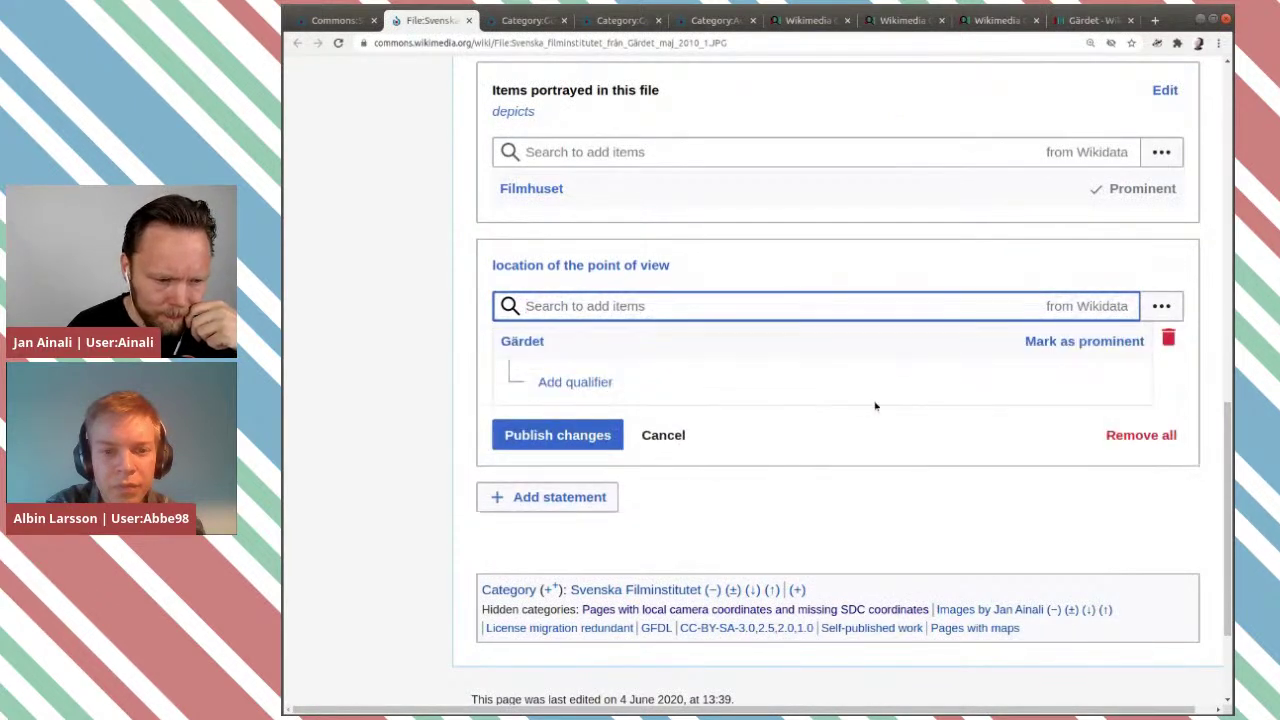
click(557, 433)
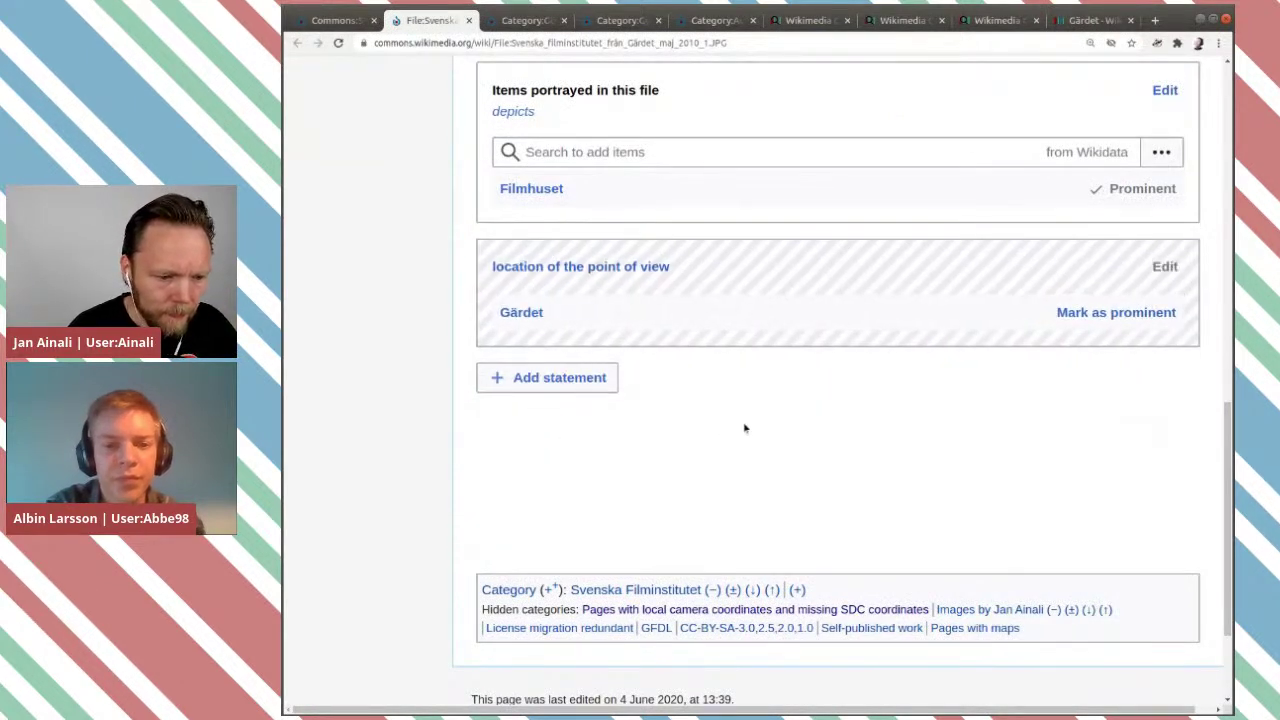
Show the file information and highlight the camera location coordinates in the file's summary.
scroll(720, 428, up, 5)
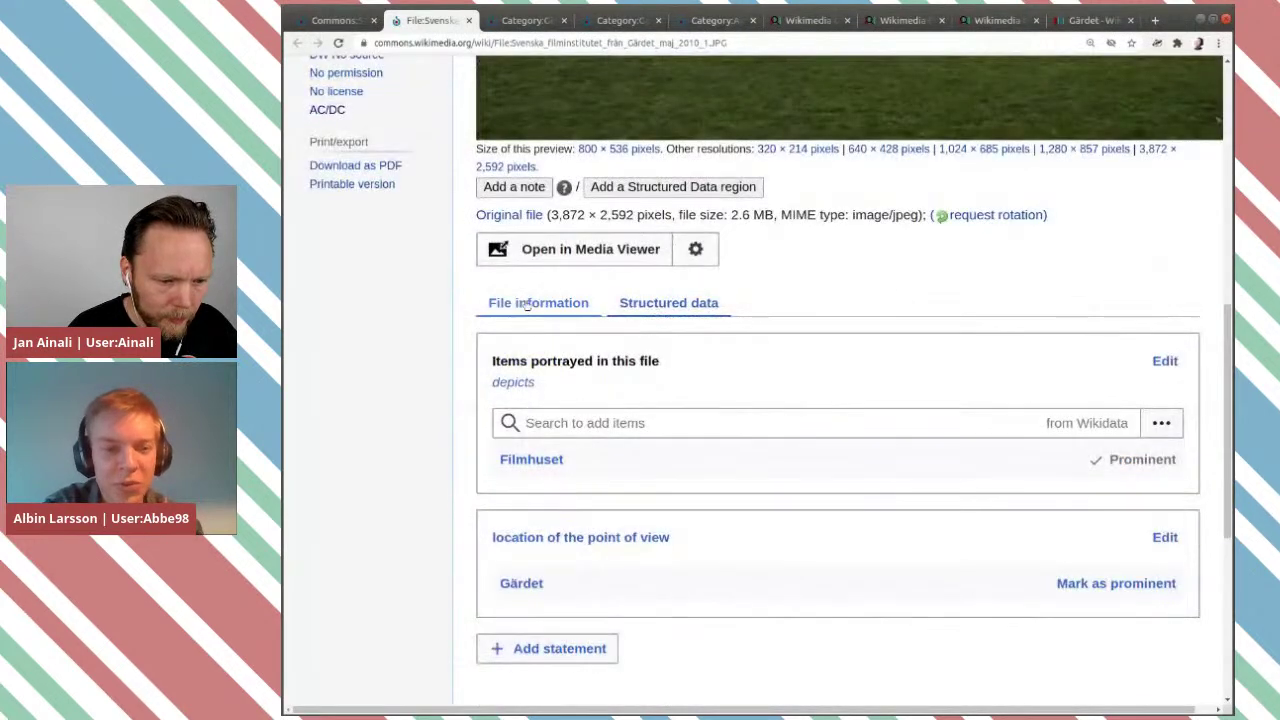
click(527, 305)
scroll(410, 309, down, 8)
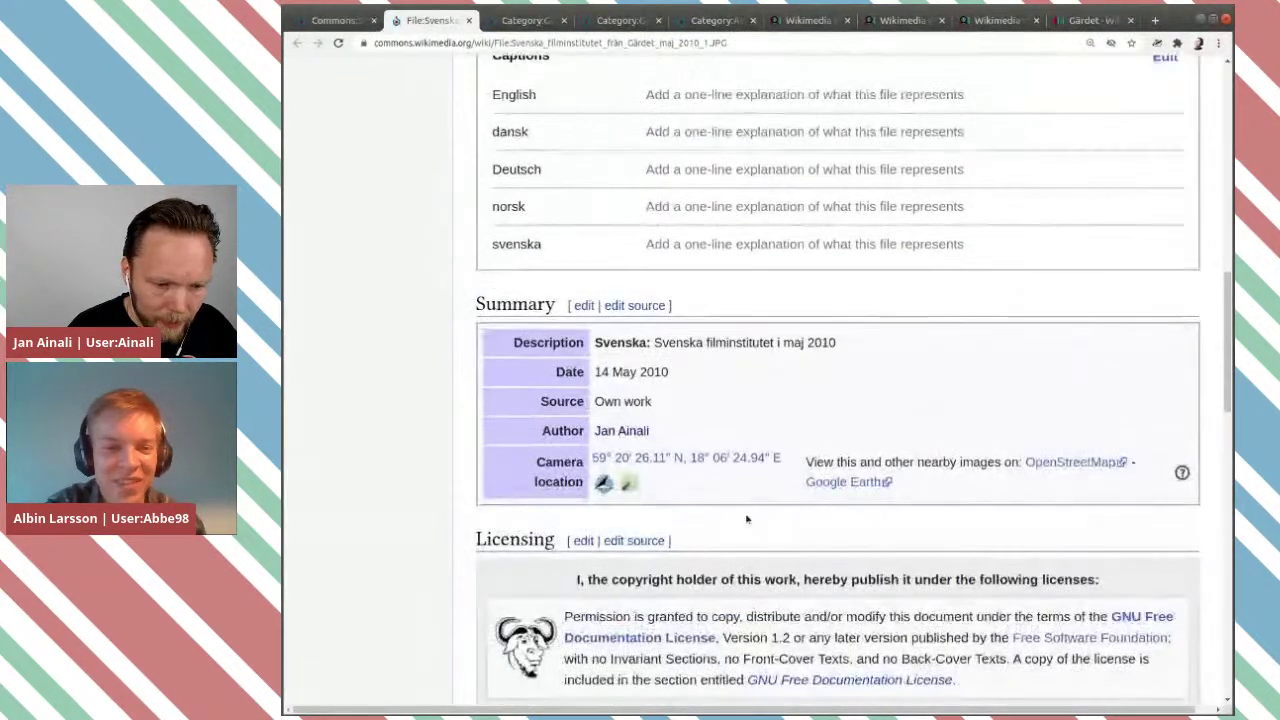
drag(786, 458, 591, 458)
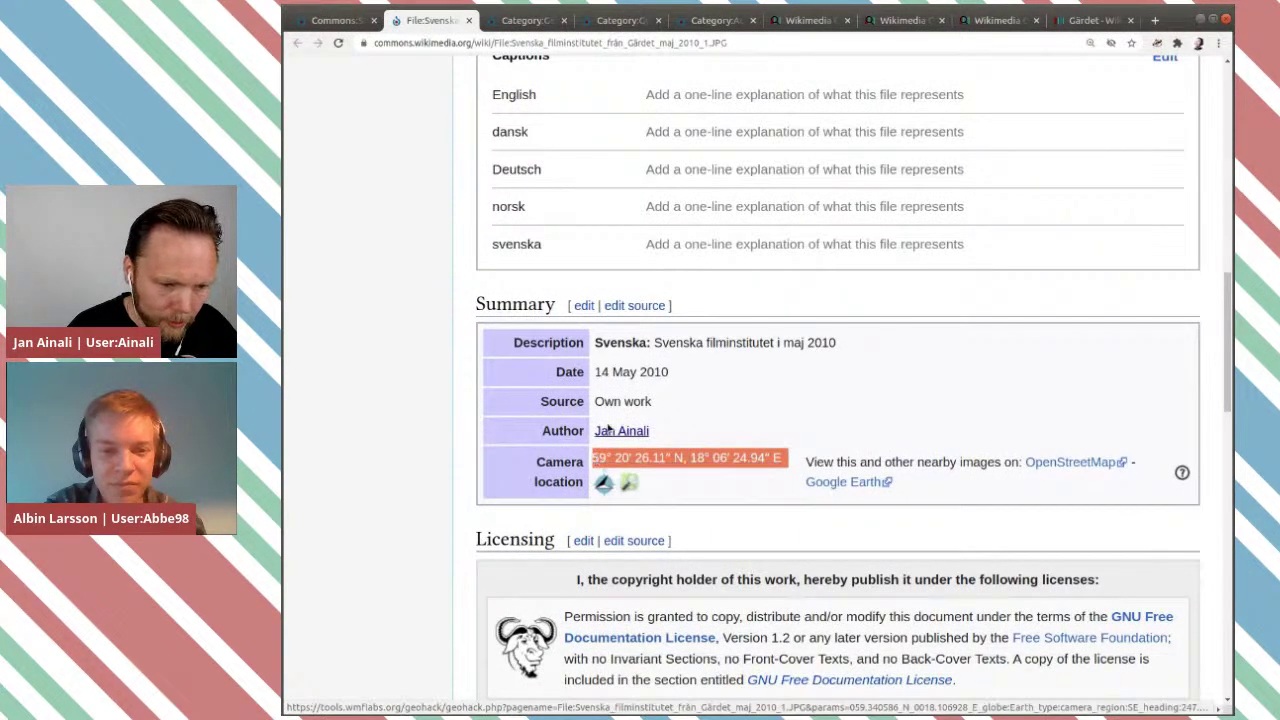
scroll(517, 292, up, 4)
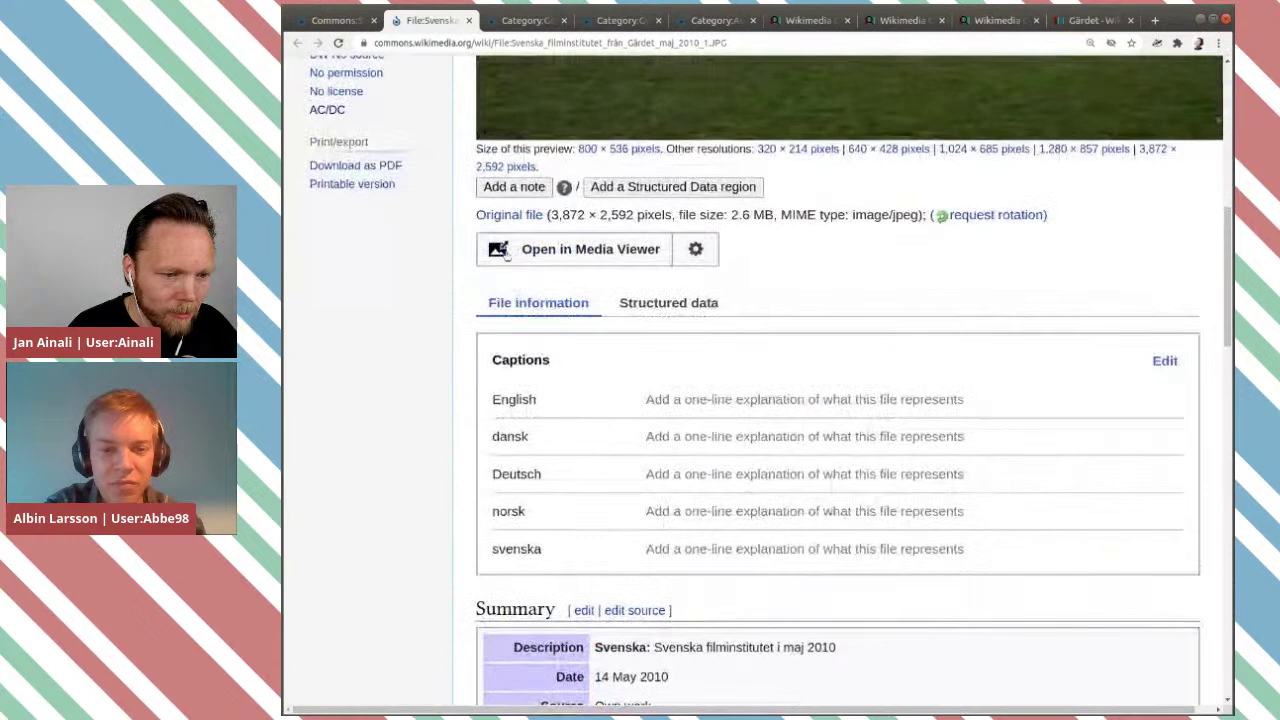
scroll(487, 366, up, 1)
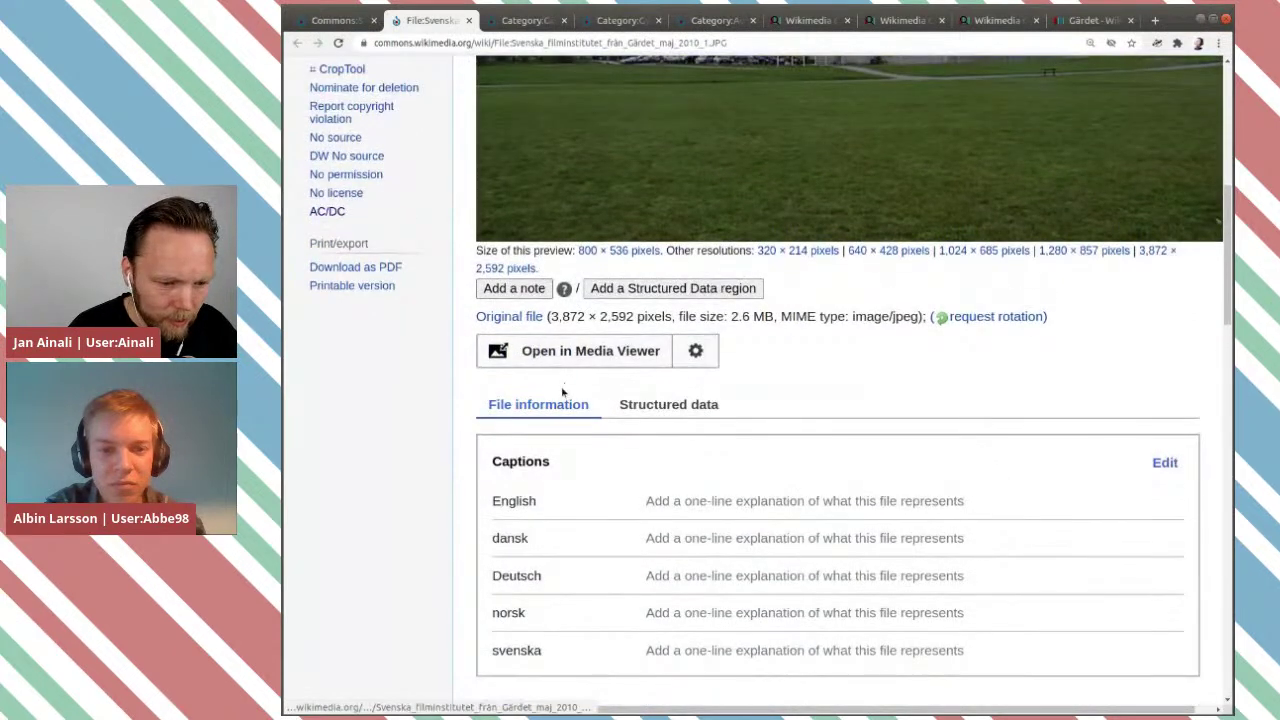
Return to the file's structured data, start another statement without choosing a property, and close the file page.
click(678, 406)
scroll(660, 390, down, 4)
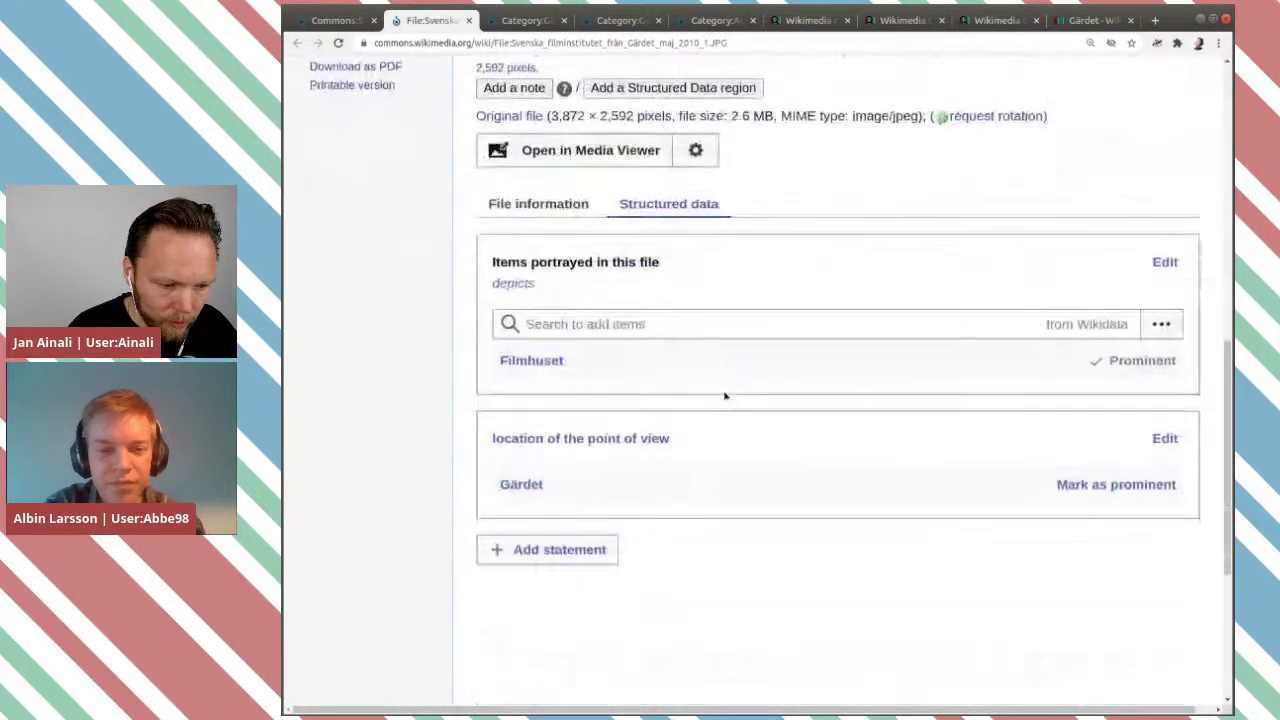
click(588, 416)
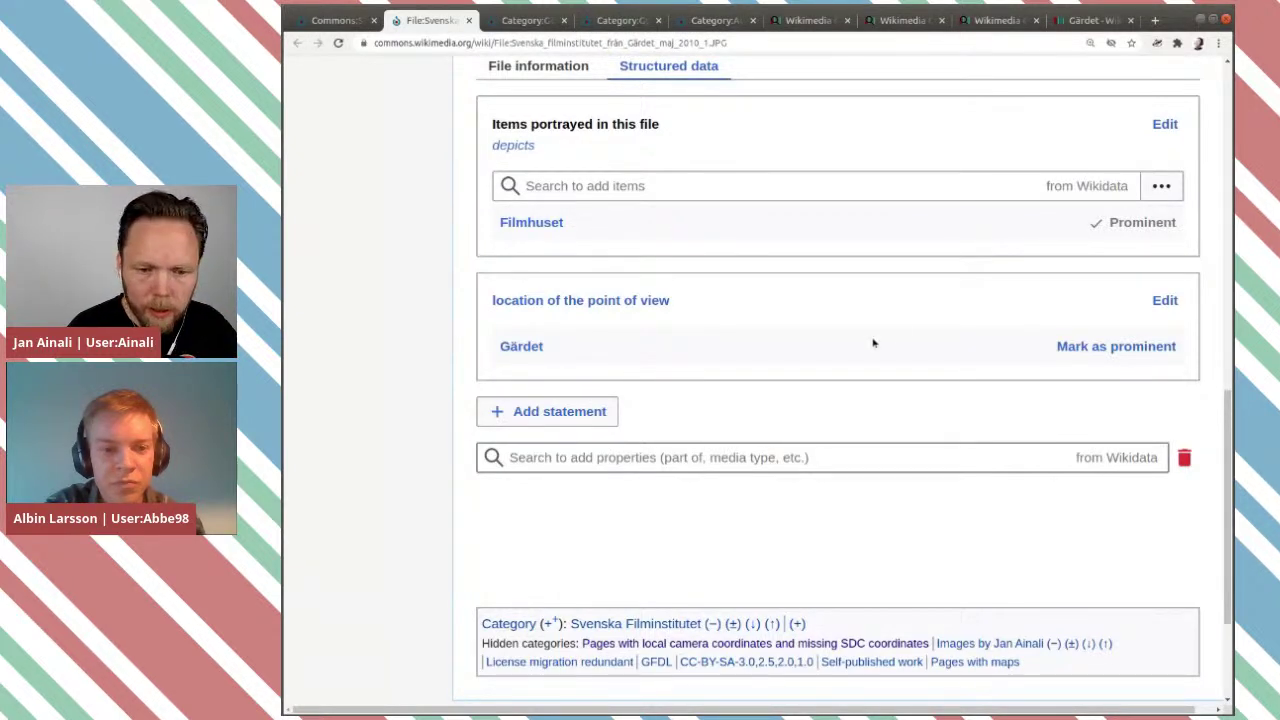
scroll(834, 417, up, 5)
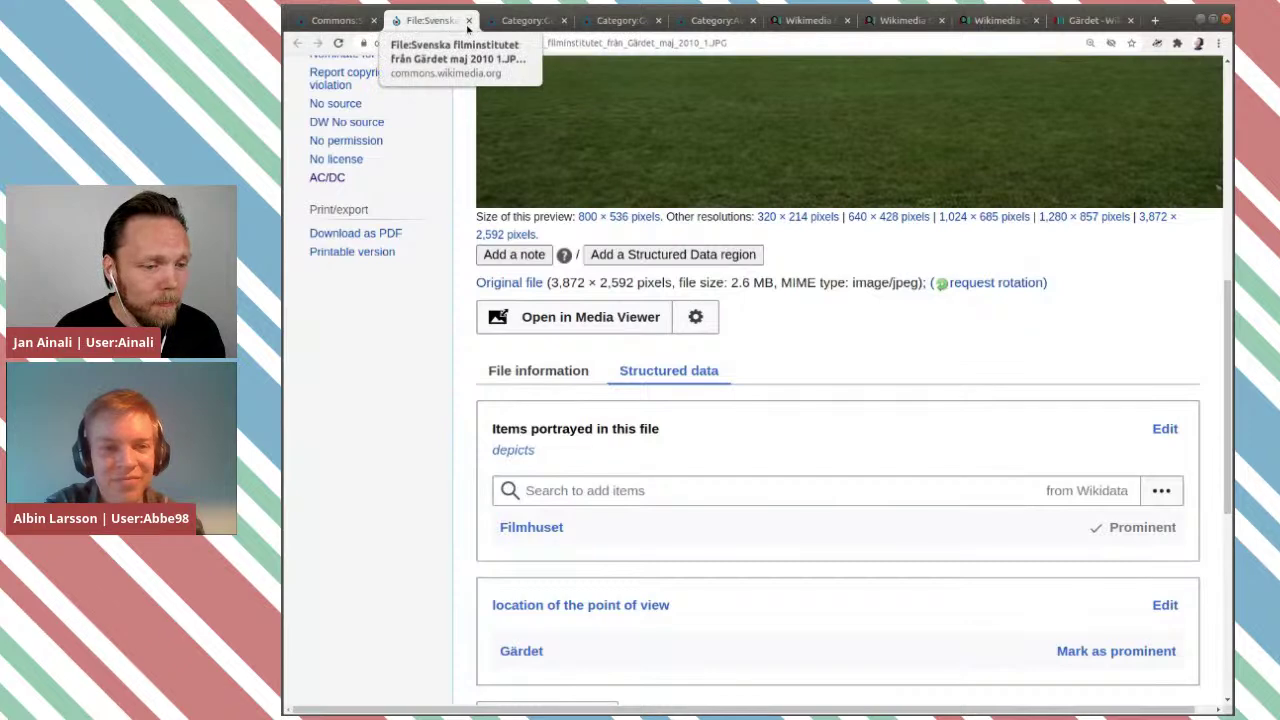
click(469, 21)
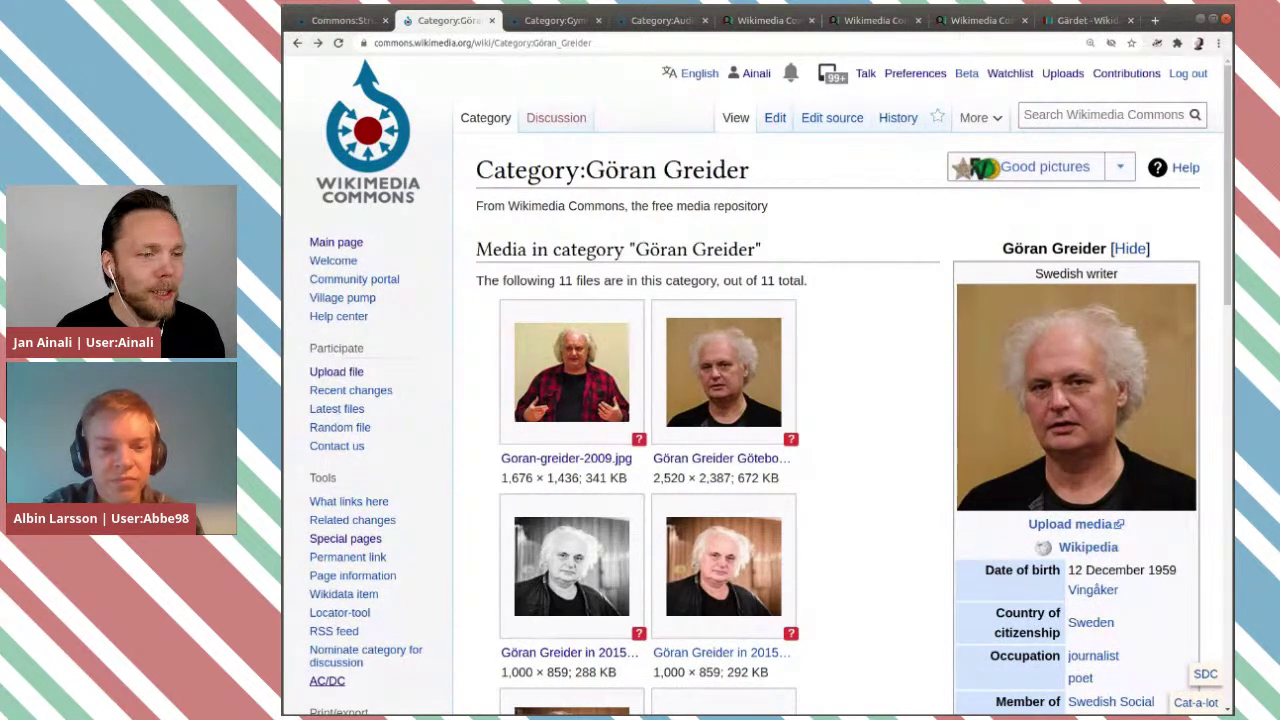
Look over the Göran Greider category page and open the Gadgets section of the account preferences.
scroll(486, 150, down, 3)
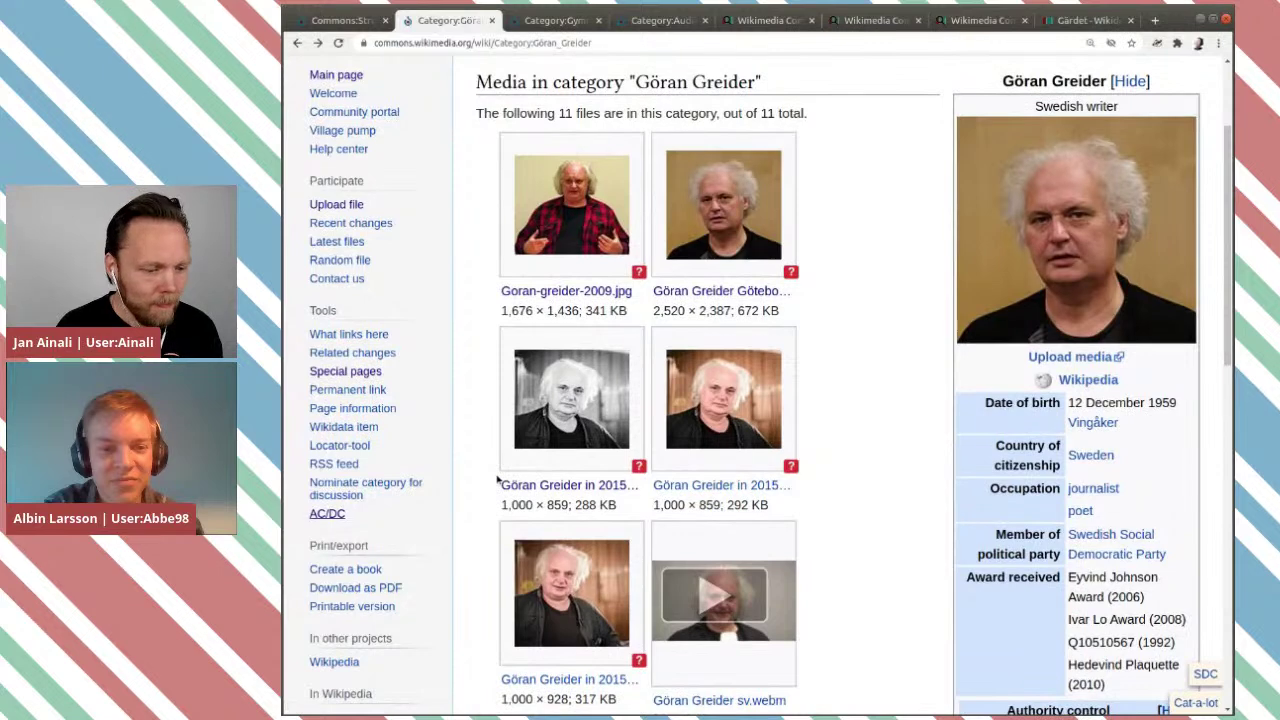
scroll(496, 470, up, 2)
scroll(499, 482, up, 1)
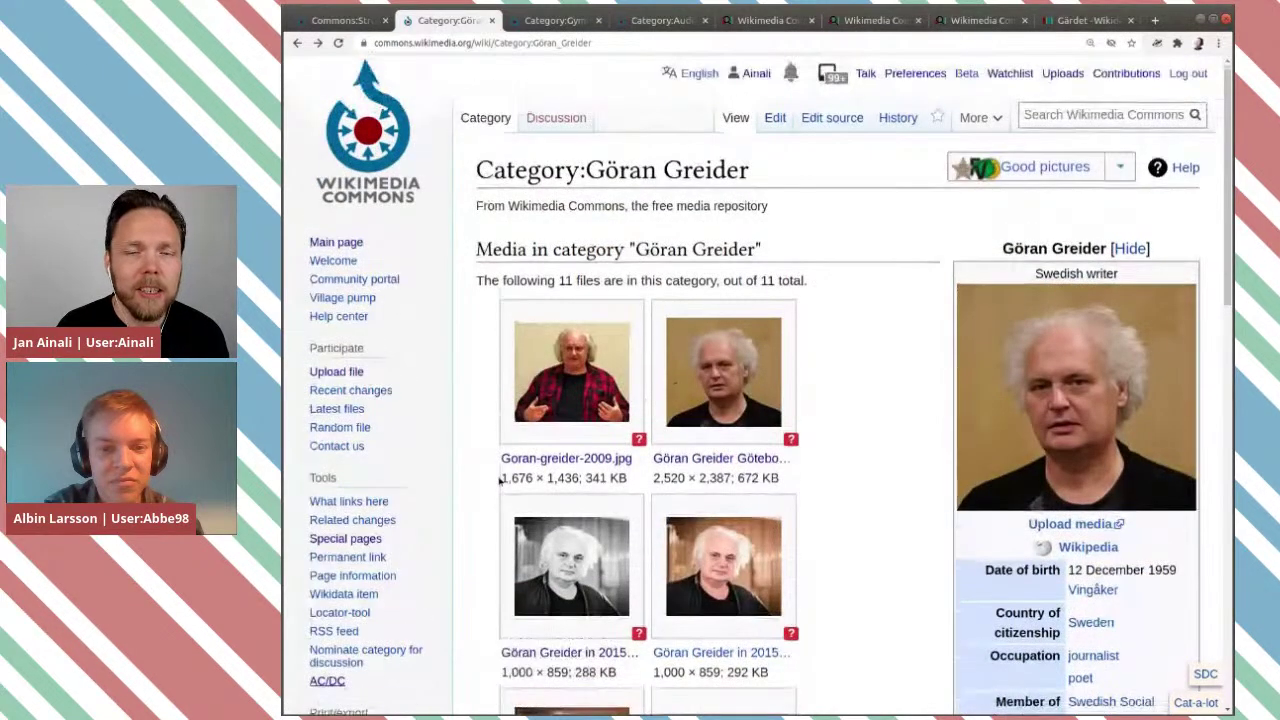
click(915, 76)
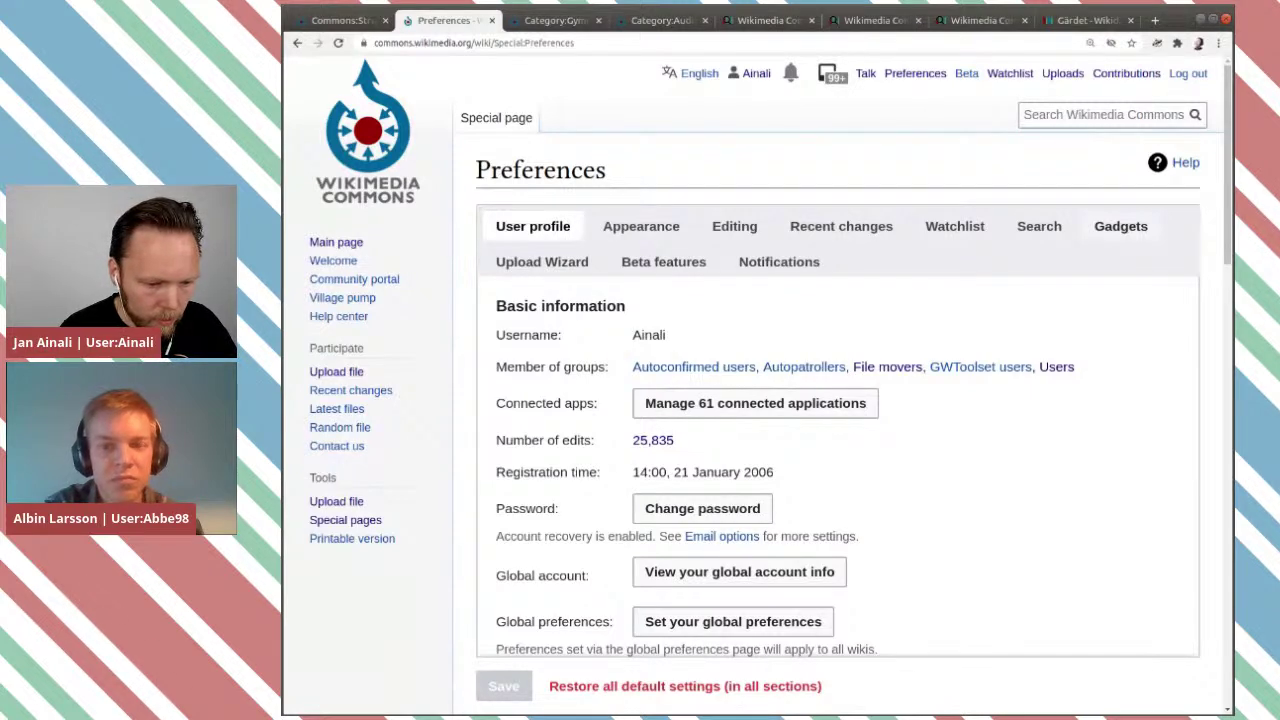
scroll(1012, 357, down, 3)
scroll(1012, 357, up, 3)
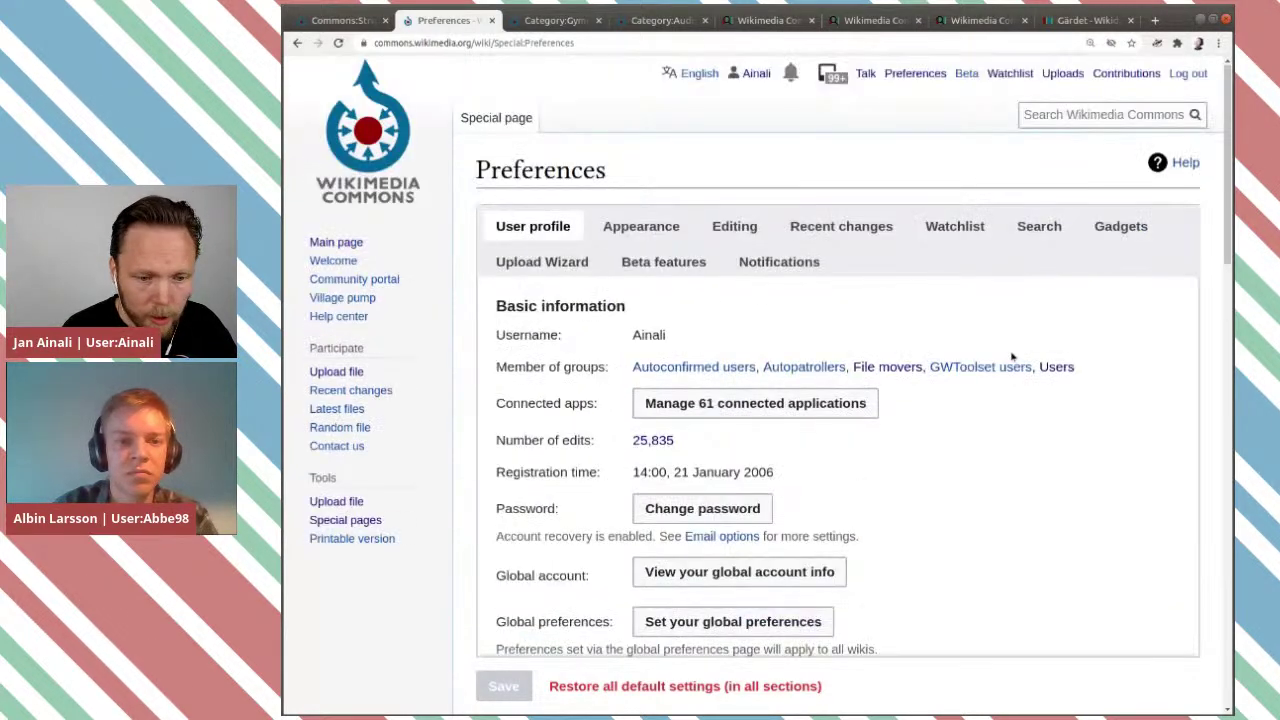
click(1135, 228)
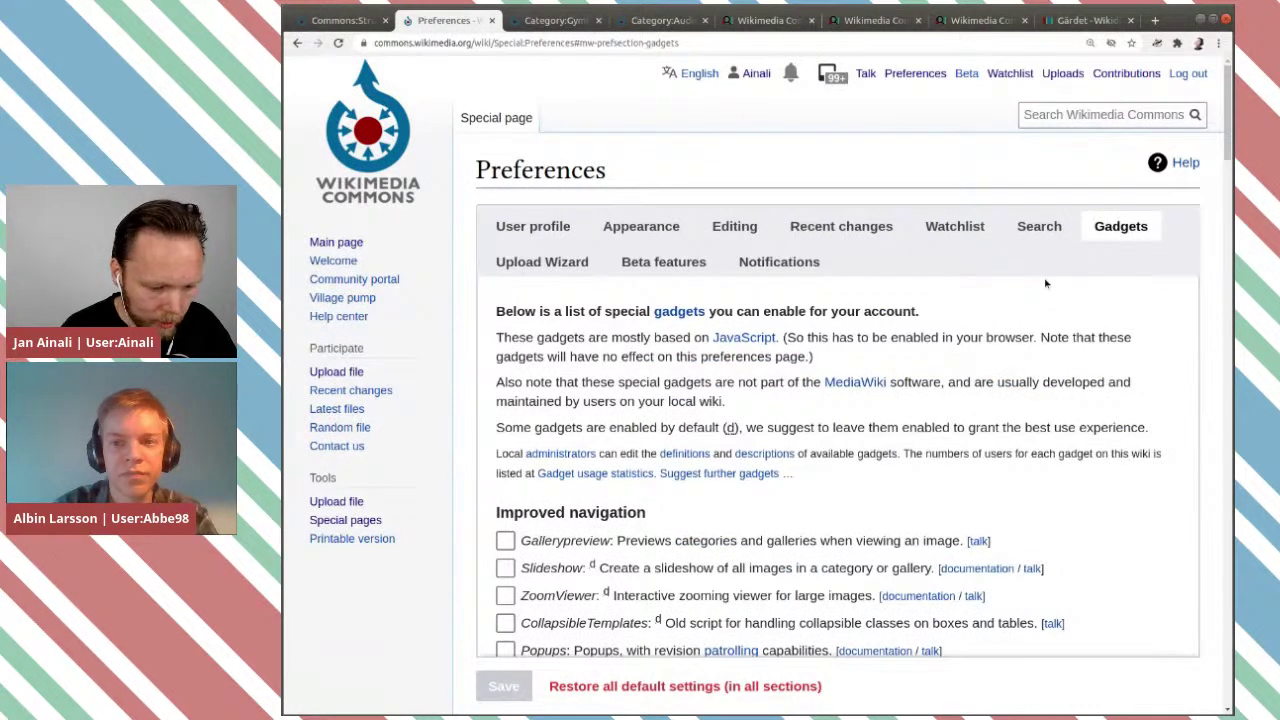
Search the gadgets list for "ac" to locate the Add to Commons / Descriptive Claims (ACDC) gadget, and close the search.
key(ctrl+f)
text(ac)
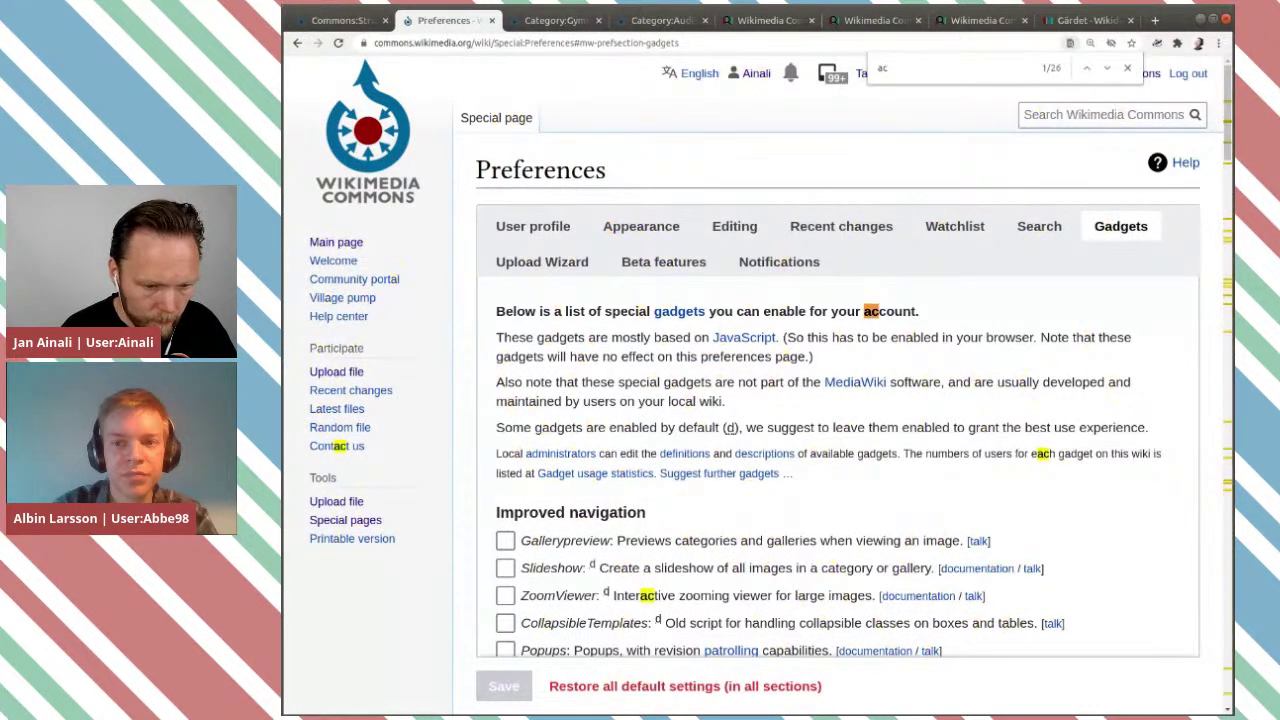
text(/)
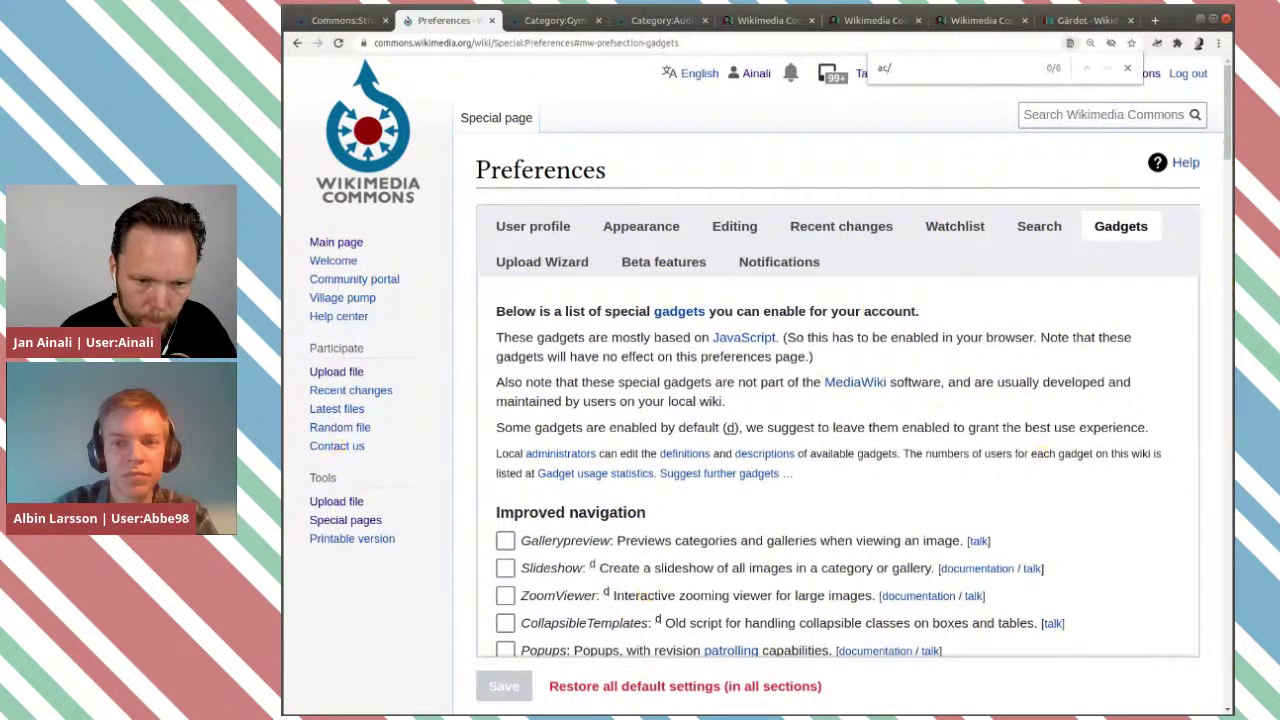
key(BackSpace)
key(BackSpace)
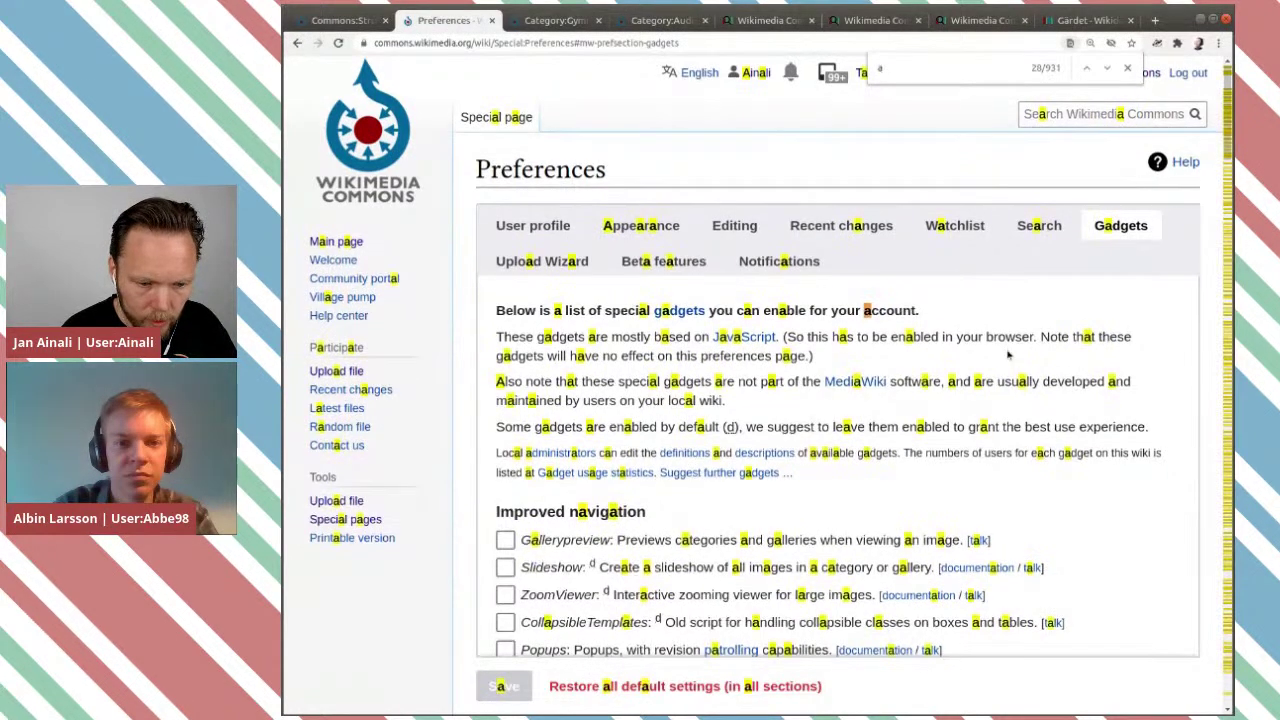
scroll(1040, 362, down, 3)
scroll(1049, 363, down, 2)
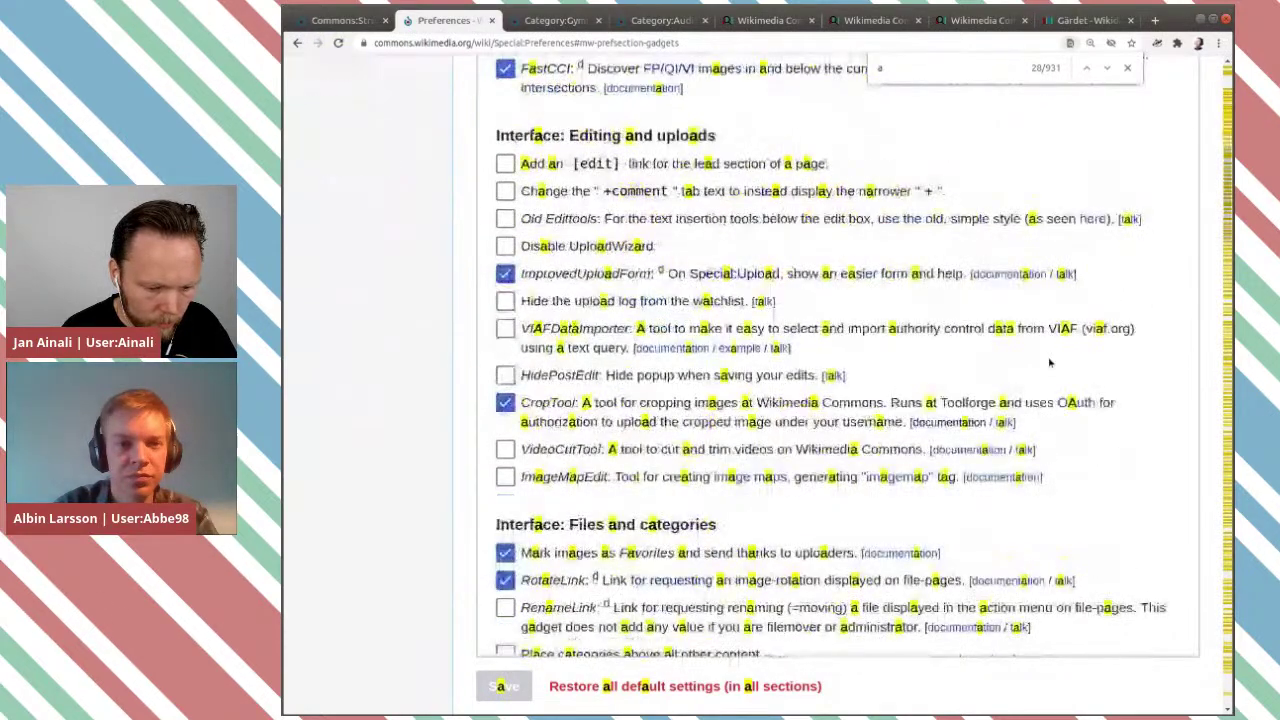
text(c)
scroll(1057, 347, down, 8)
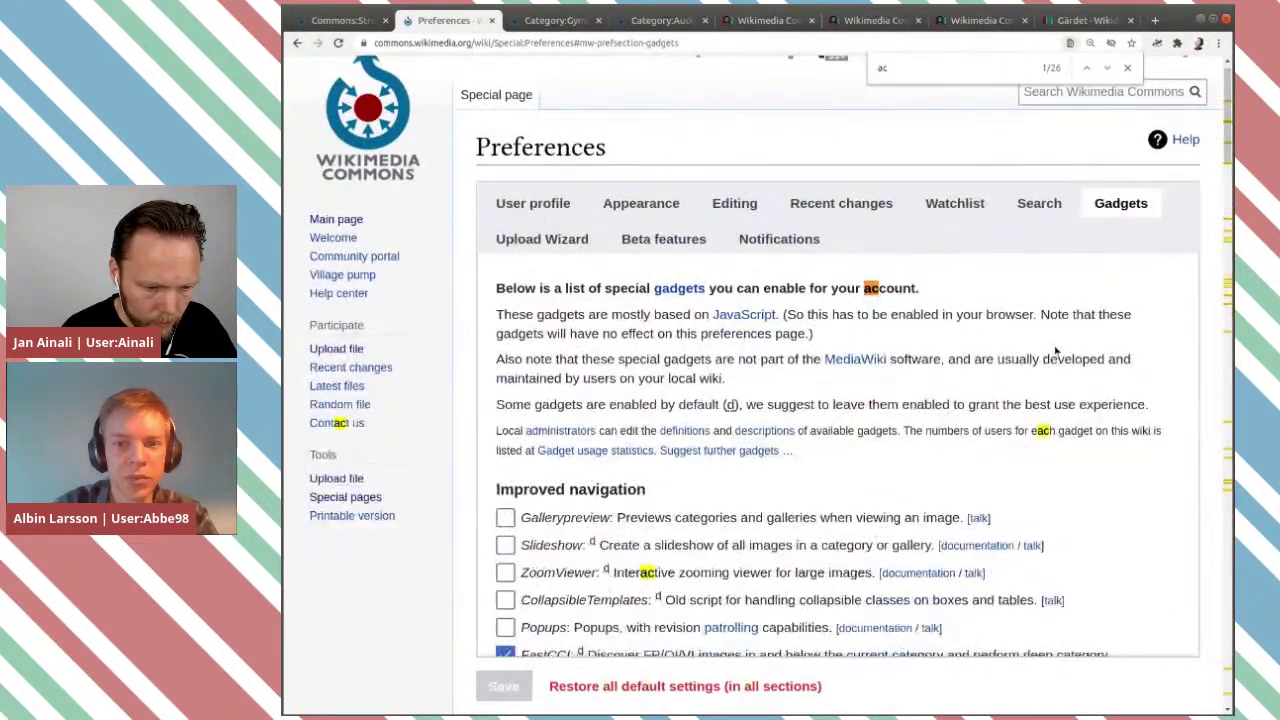
scroll(1055, 356, down, 4)
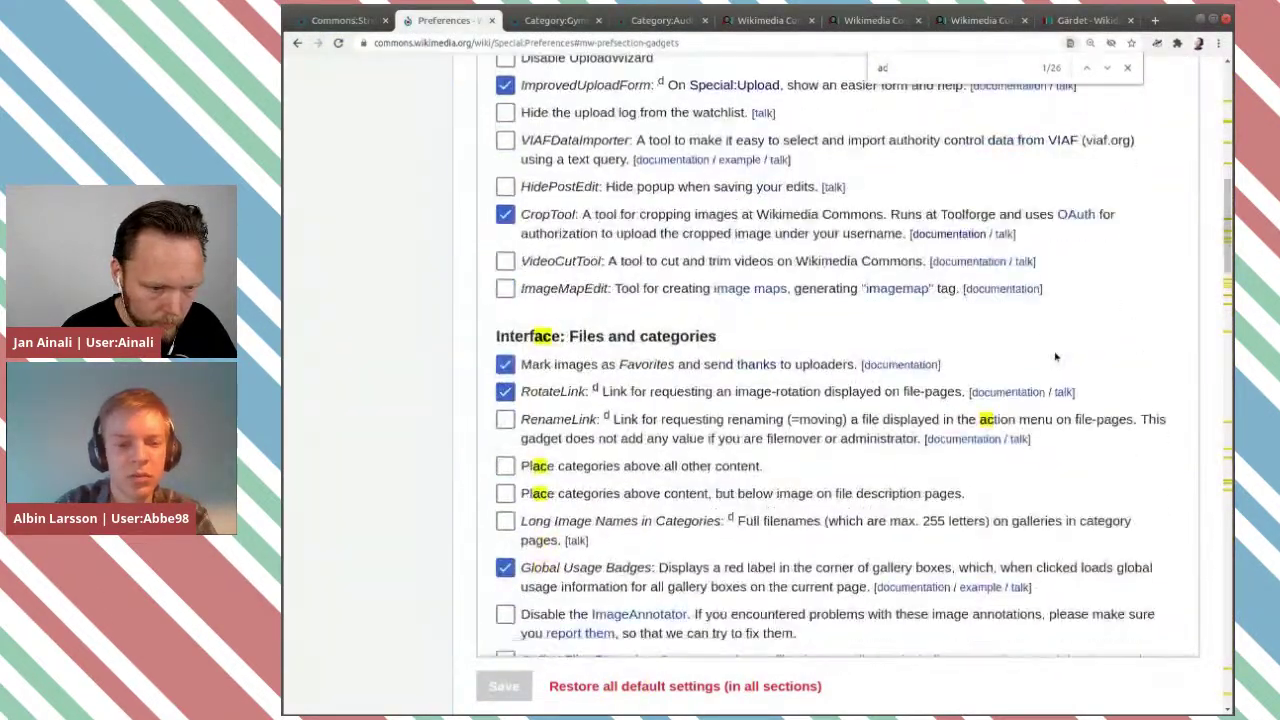
scroll(1055, 356, down, 3)
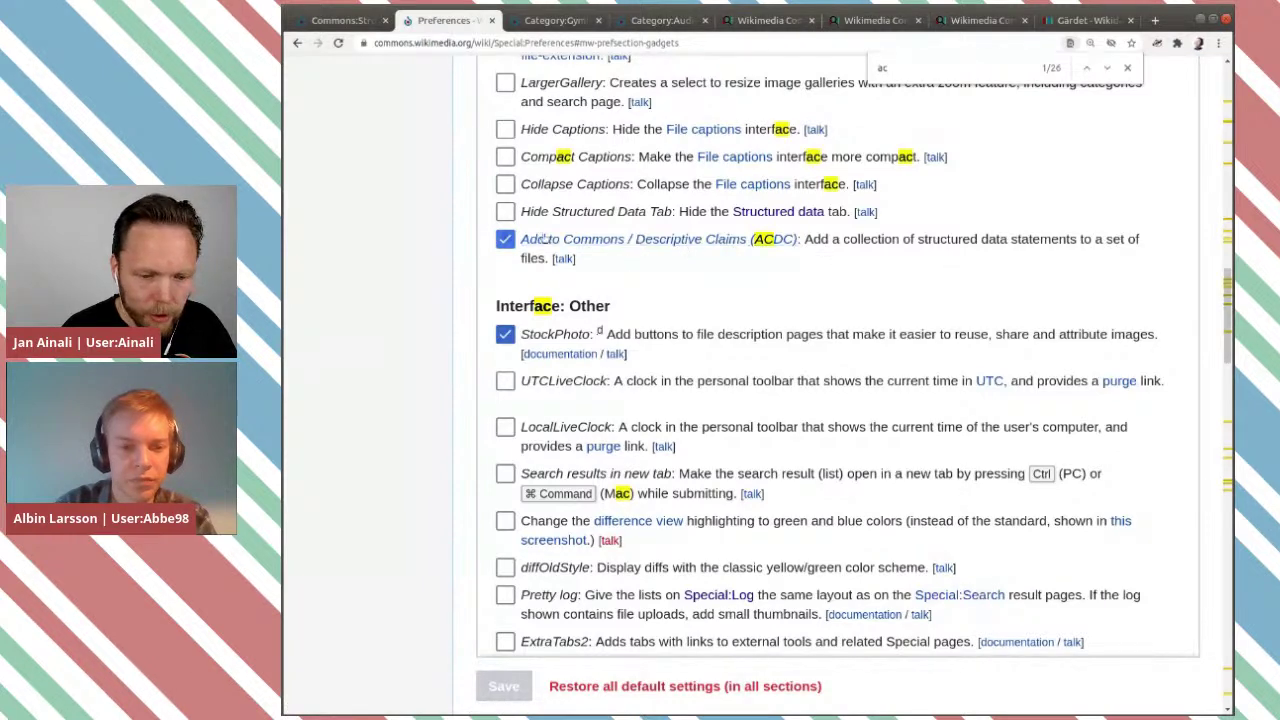
click(1127, 68)
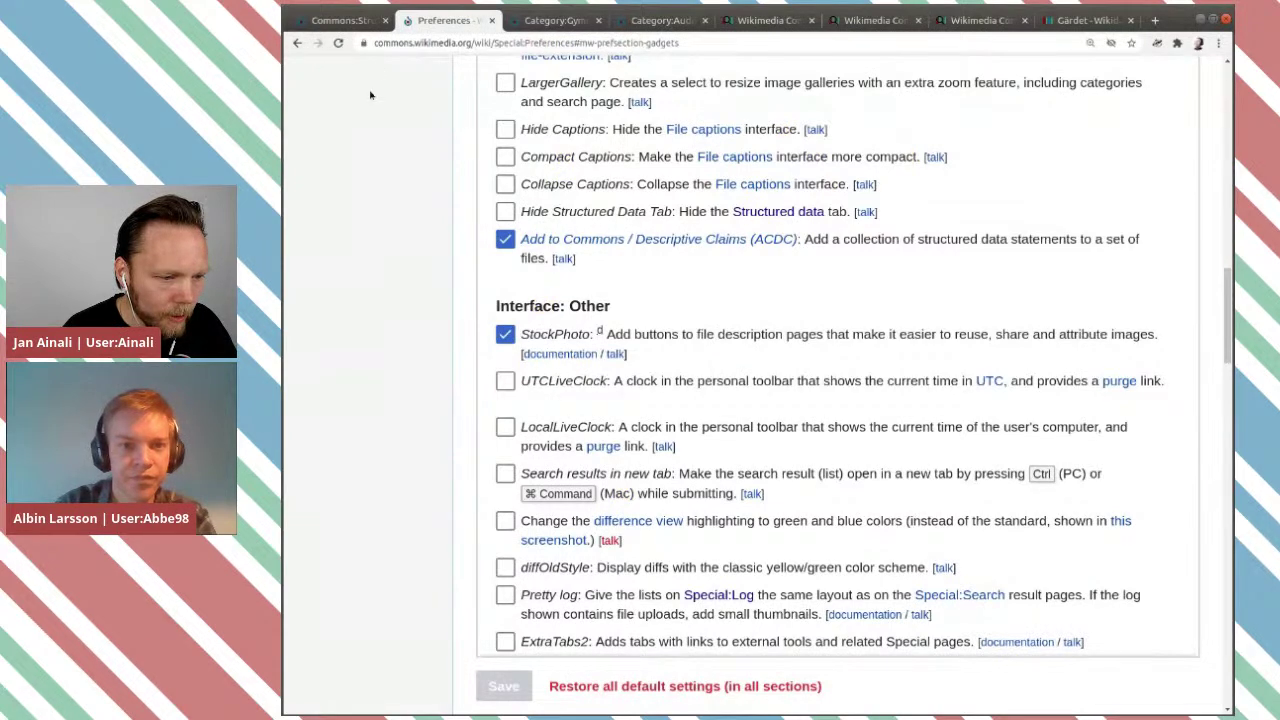
Return to the Göran Greider category page and open the AC/DC tool.
click(297, 42)
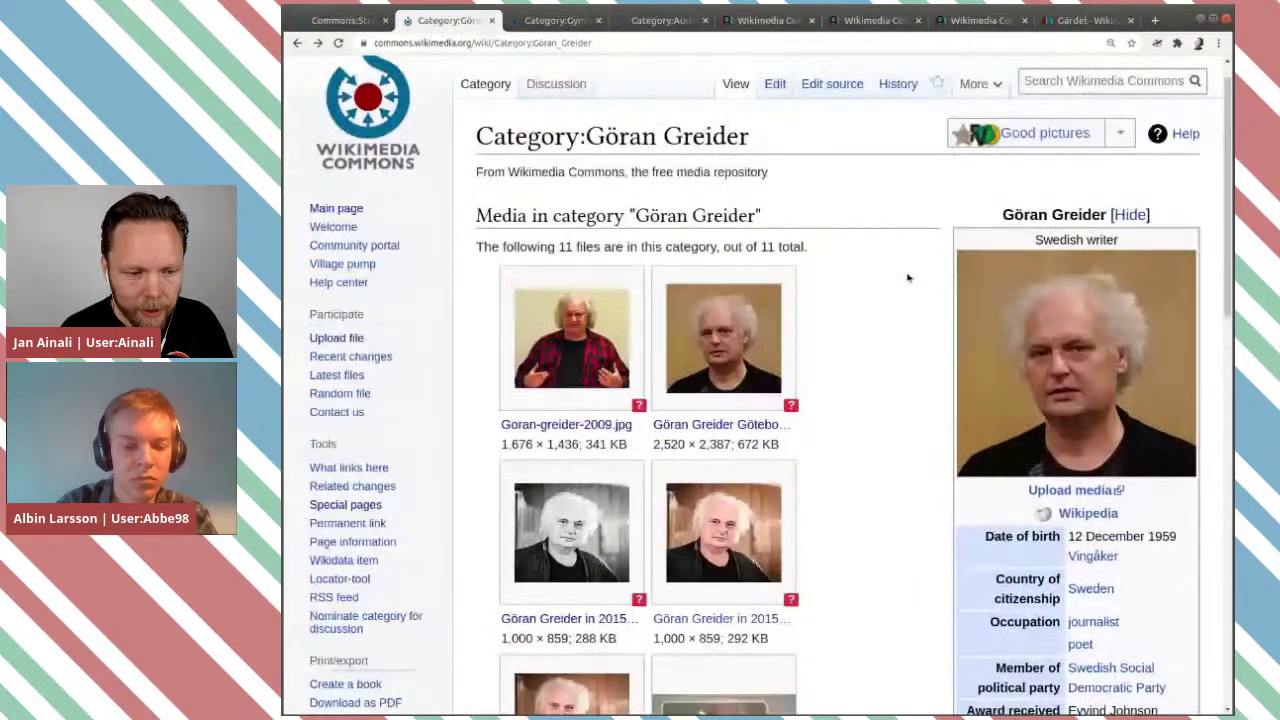
scroll(908, 278, down, 5)
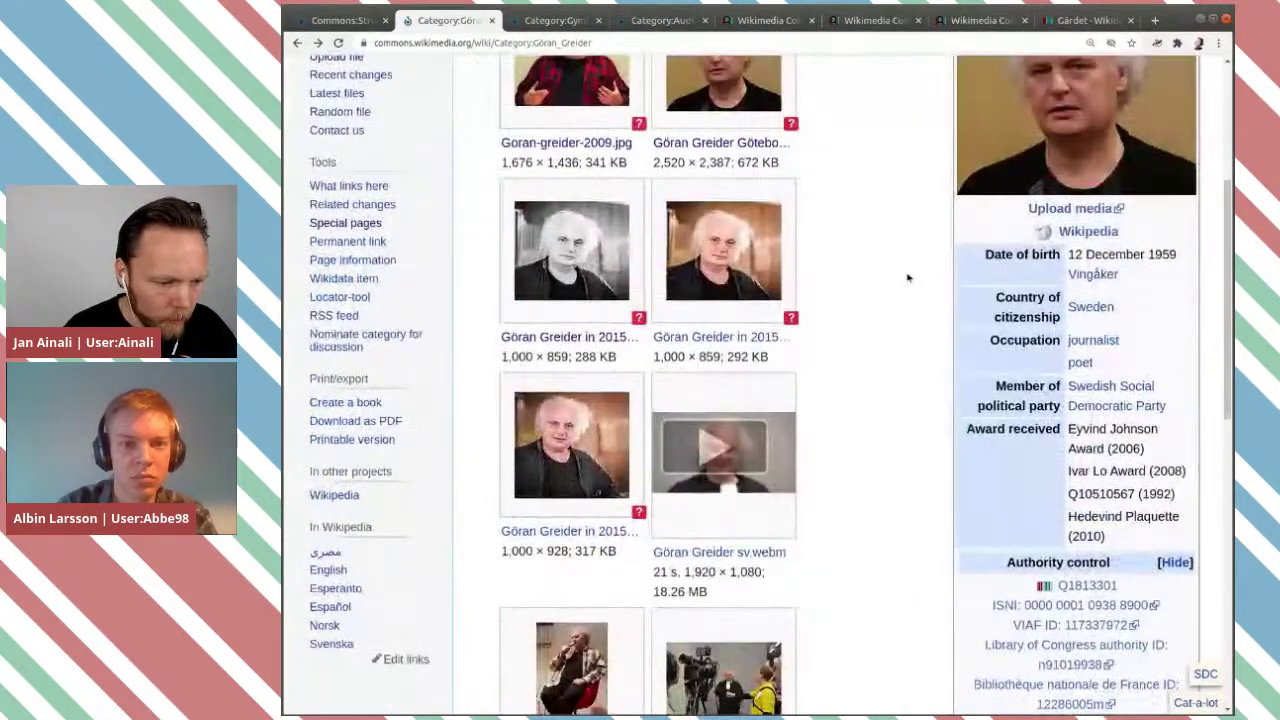
scroll(900, 274, up, 1)
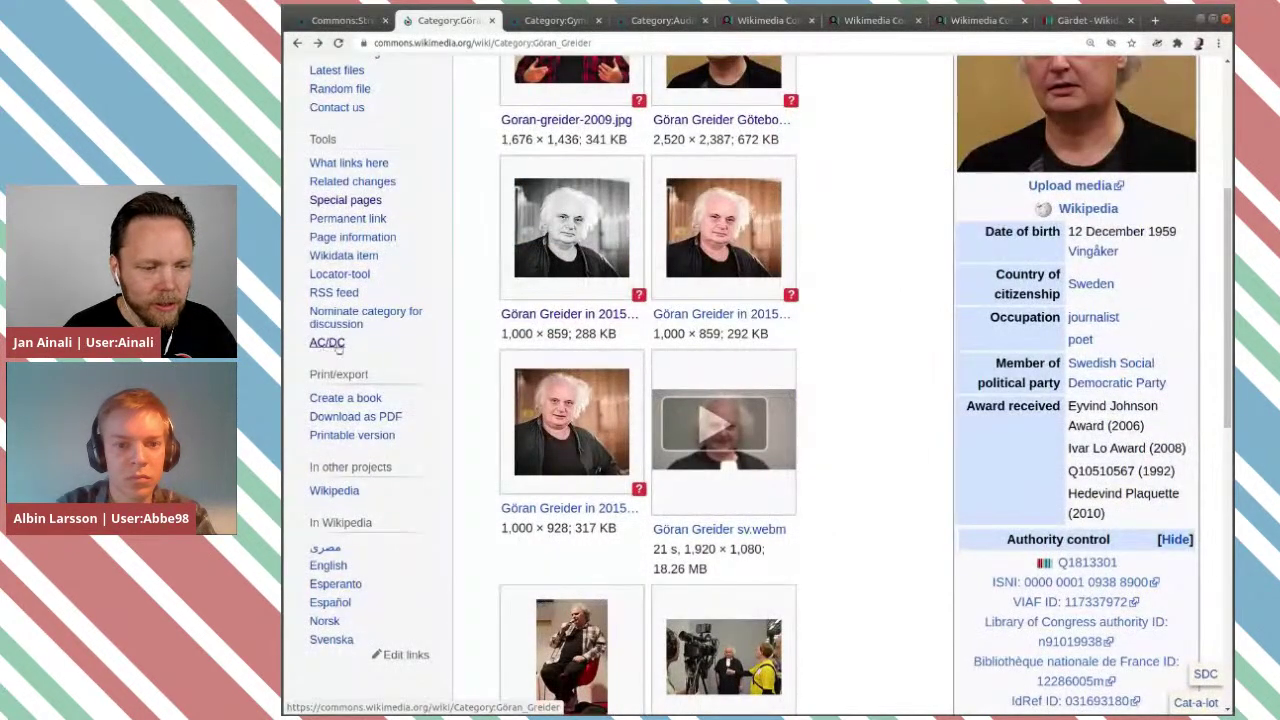
scroll(357, 332, up, 1)
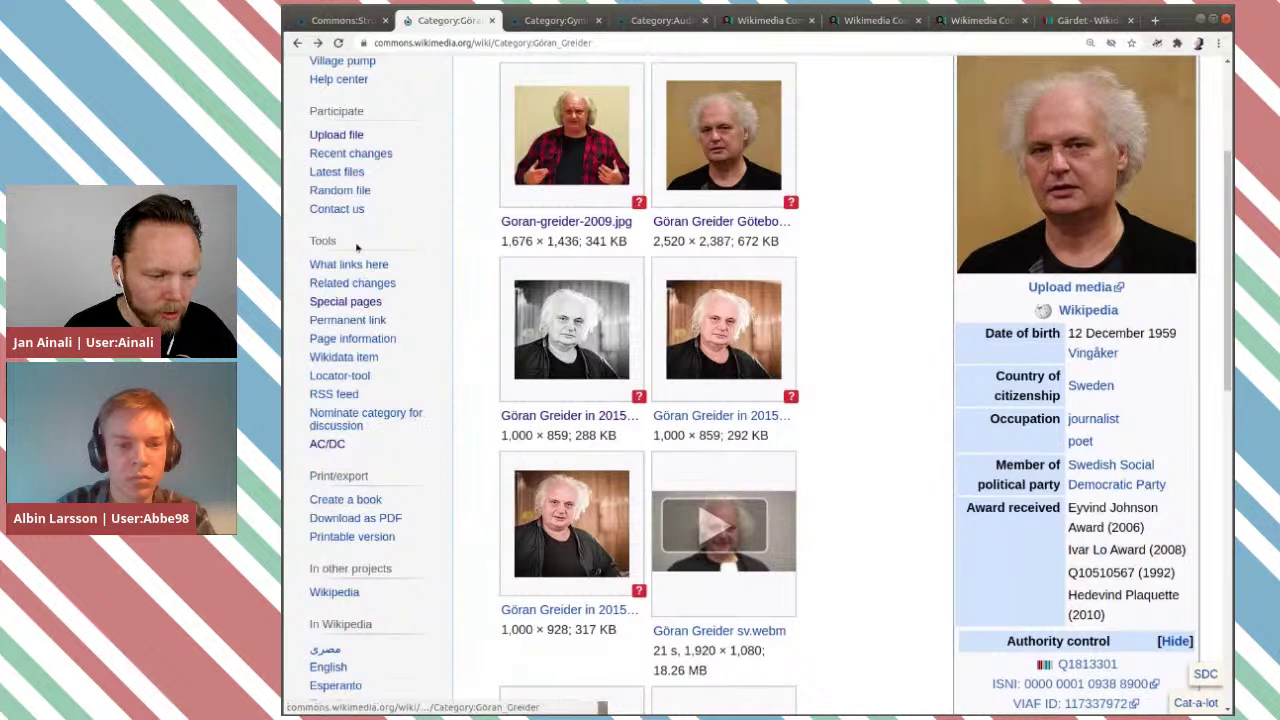
click(328, 444)
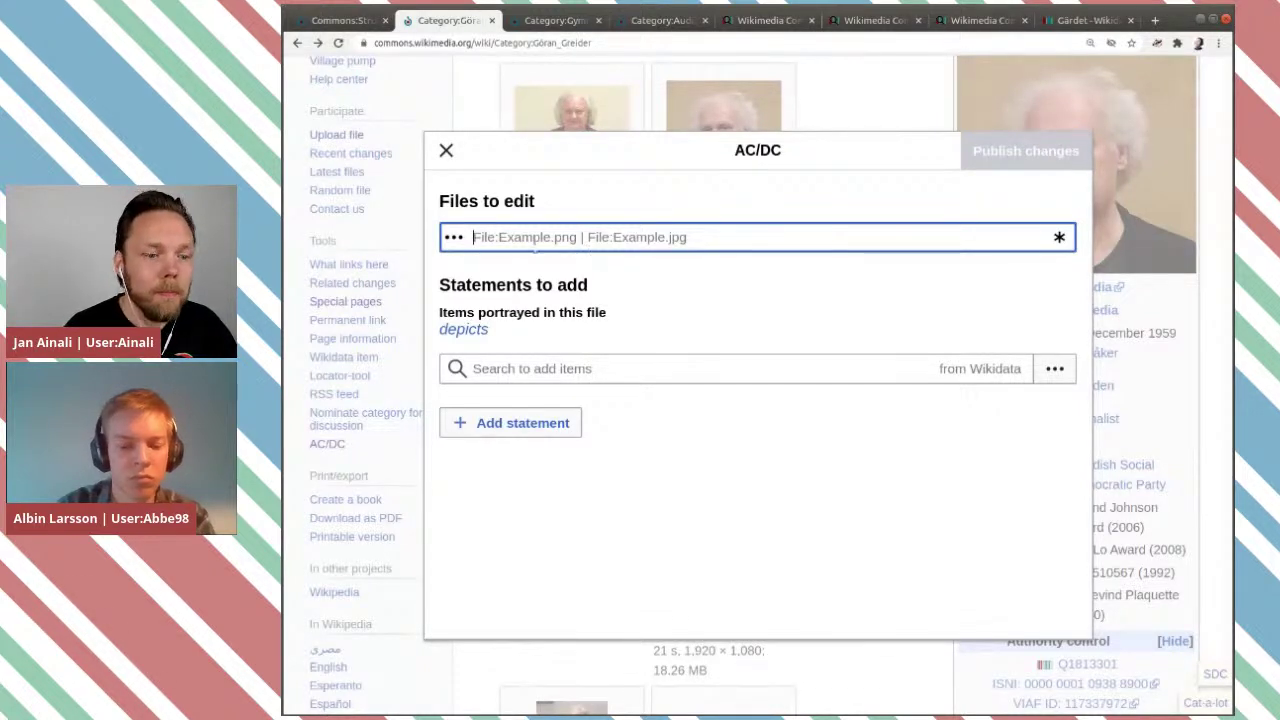
Load all files from Category:Göran Greider into the files to edit.
click(453, 238)
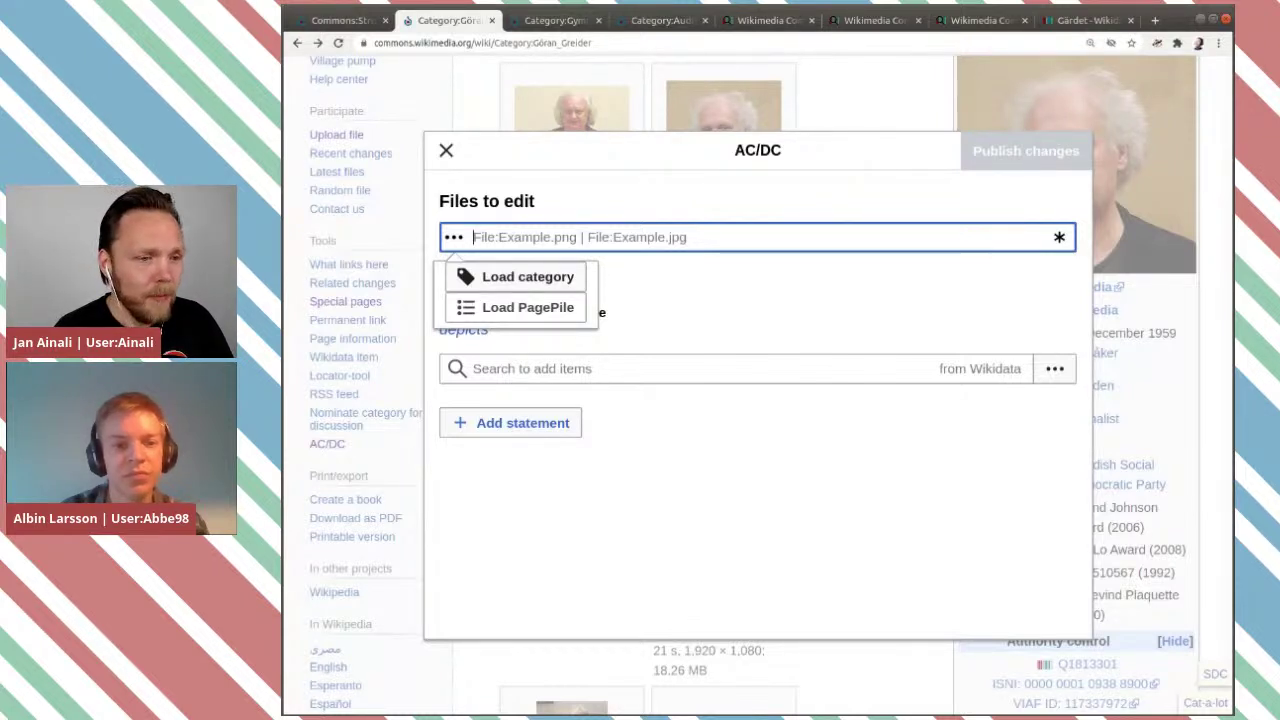
click(516, 283)
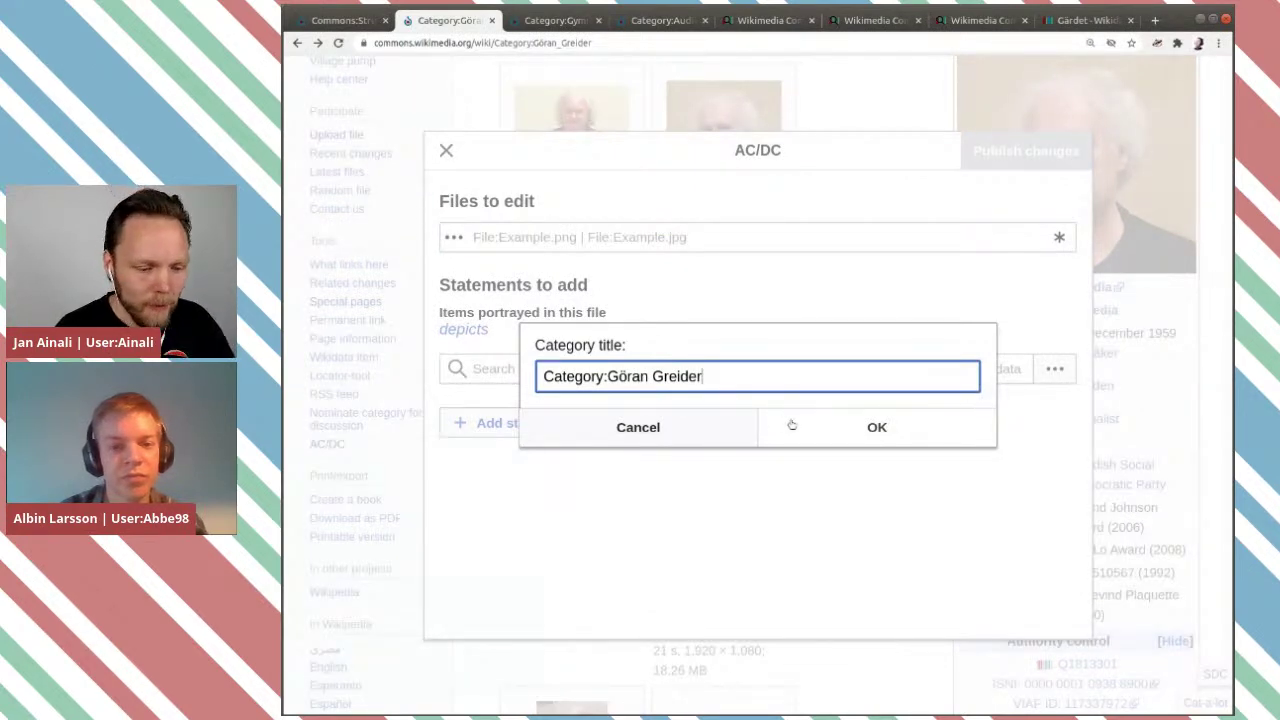
click(840, 426)
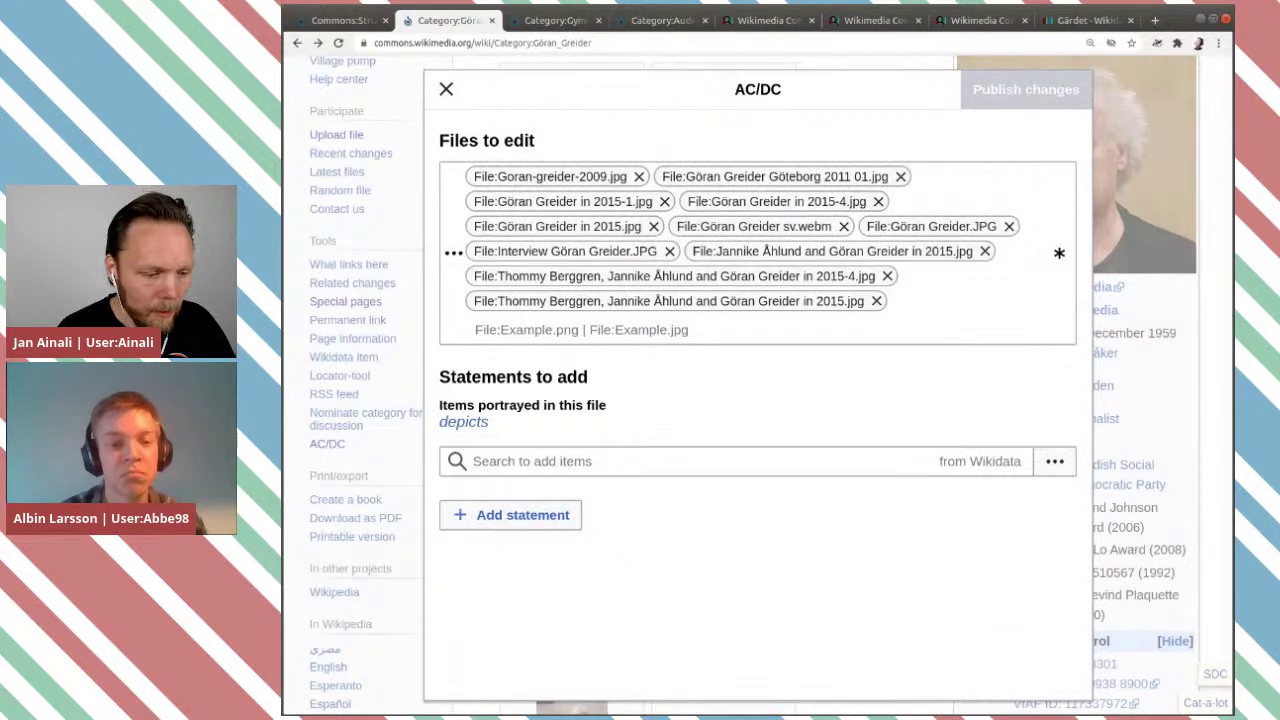
Add a depicts statement with the item Göran Greider for all loaded files and publish the changes.
click(685, 459)
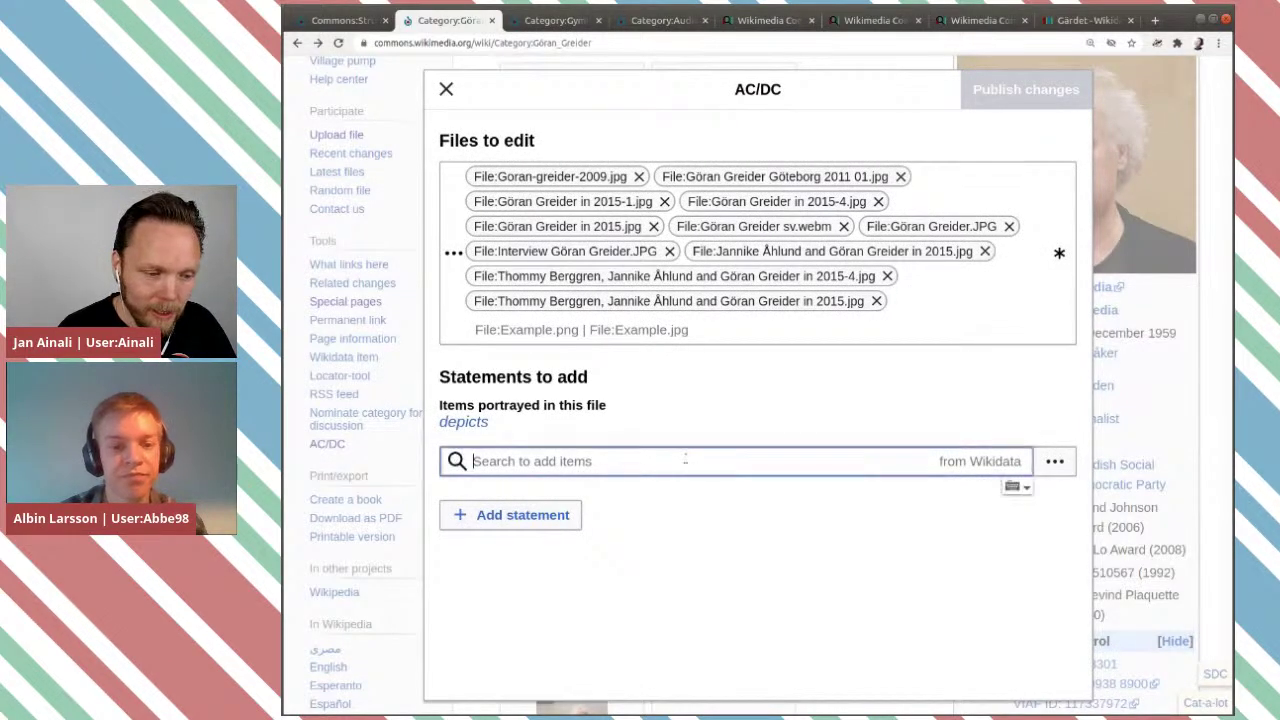
text(Göran )
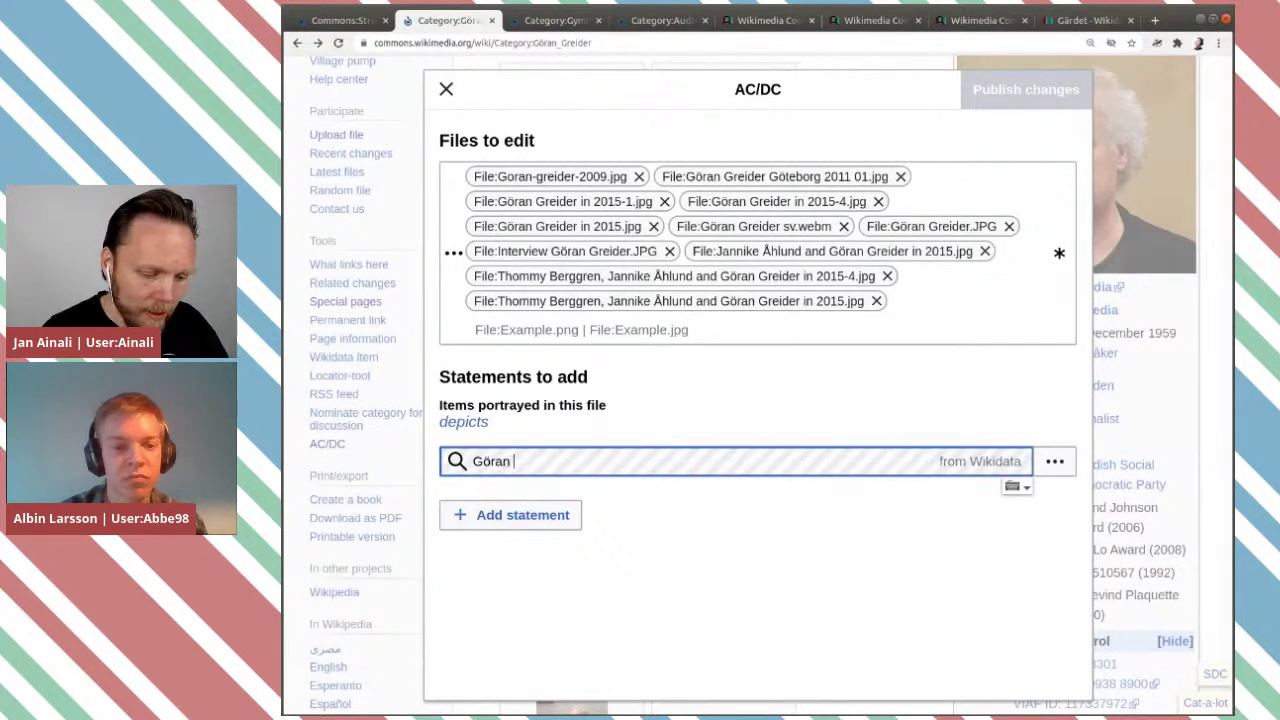
text(Gre)
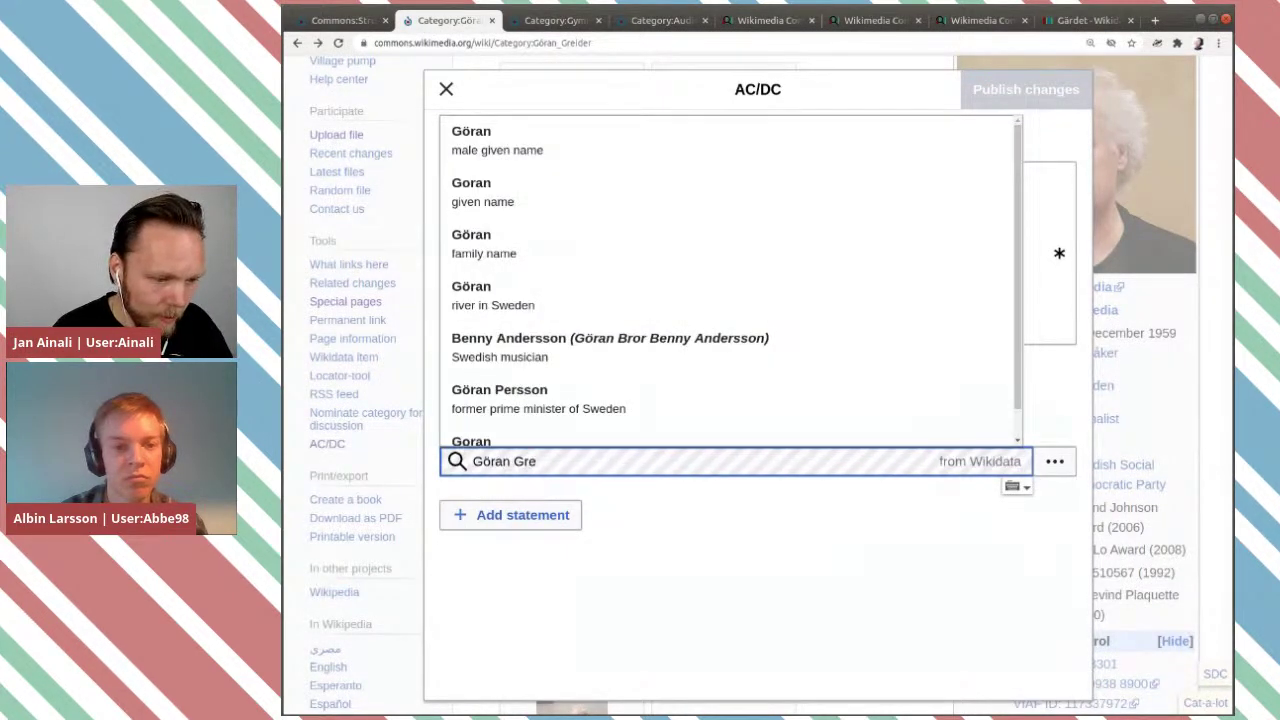
text(ider)
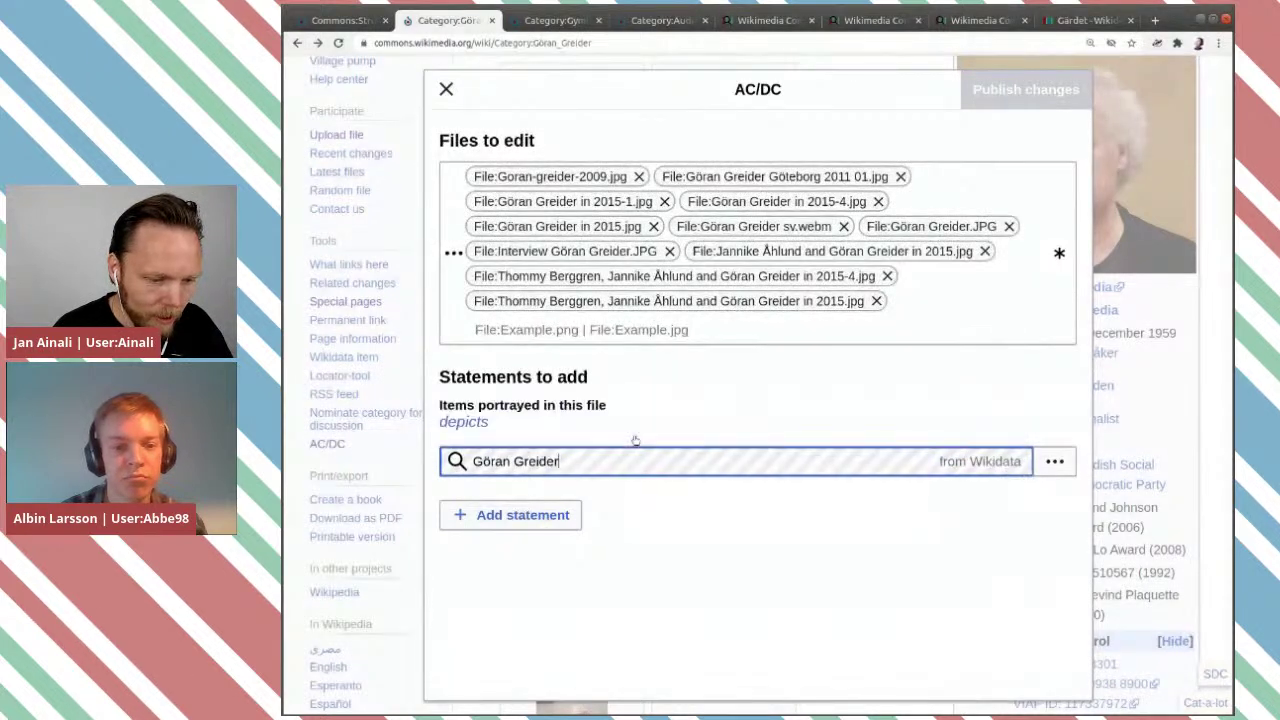
key(Return)
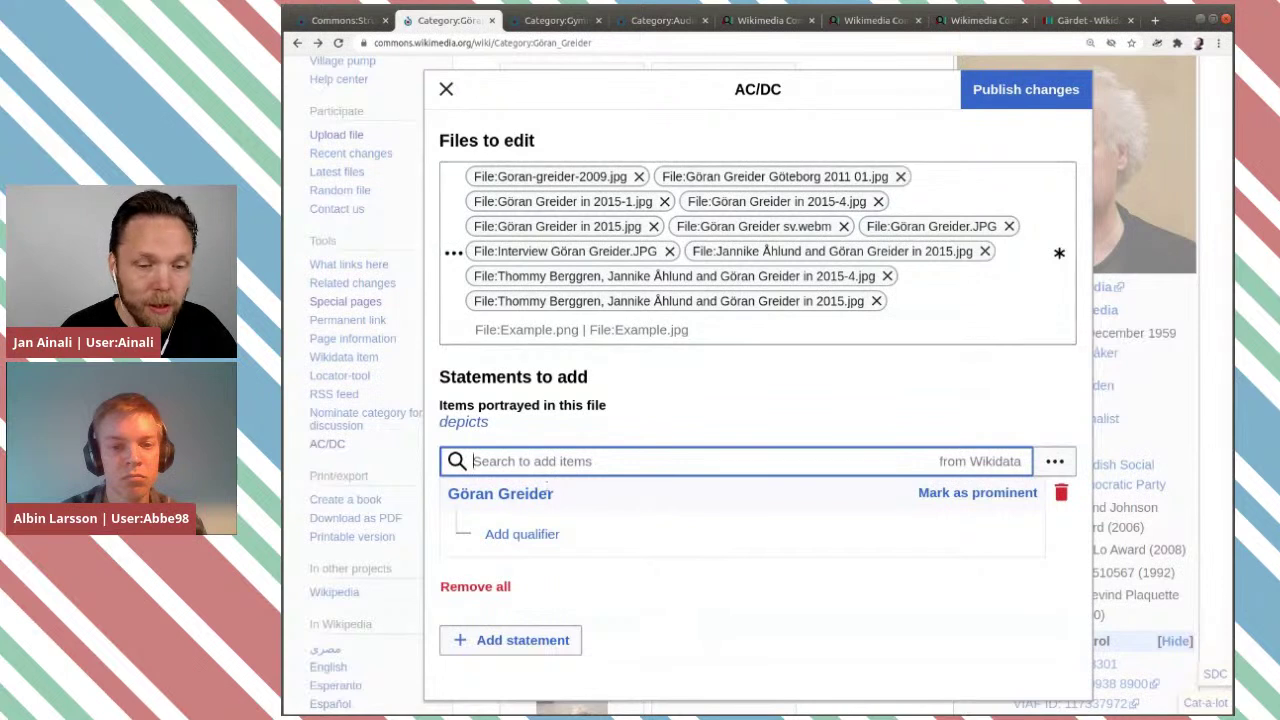
click(995, 101)
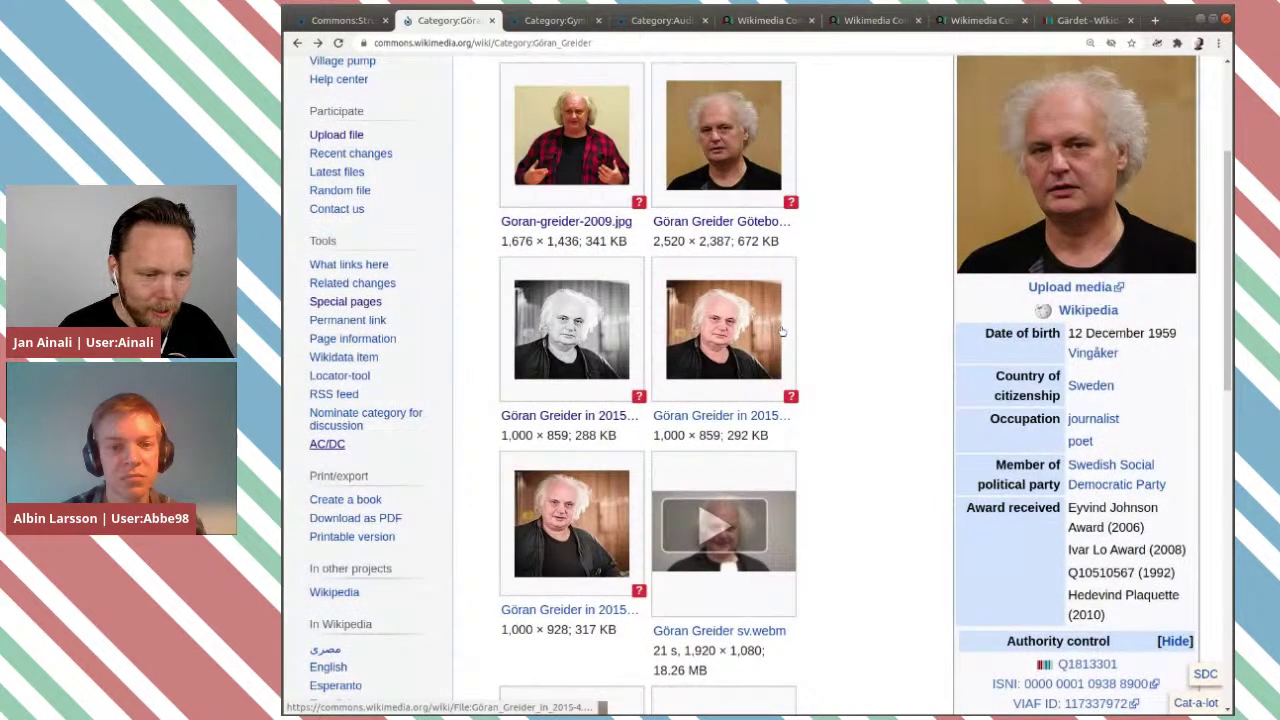
Open Goran-greider-2009.jpg from the category and show its structured data to check the depicts statement.
click(580, 224)
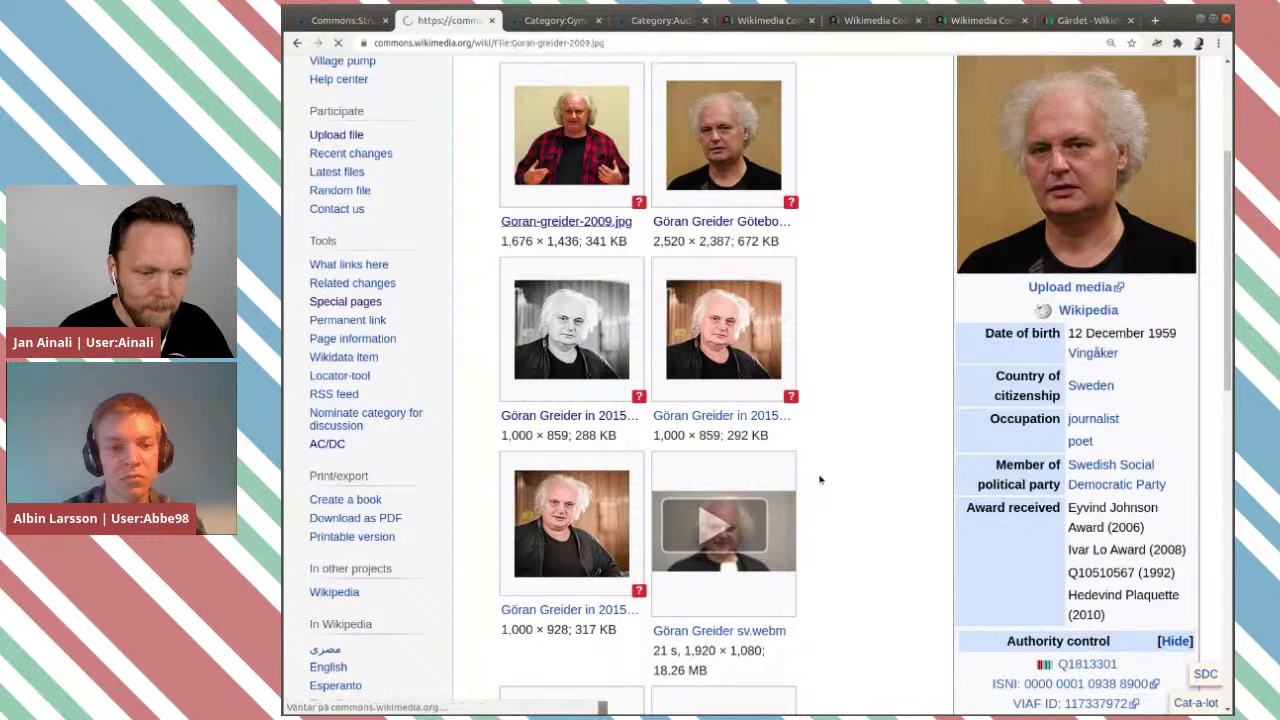
scroll(819, 475, down, 4)
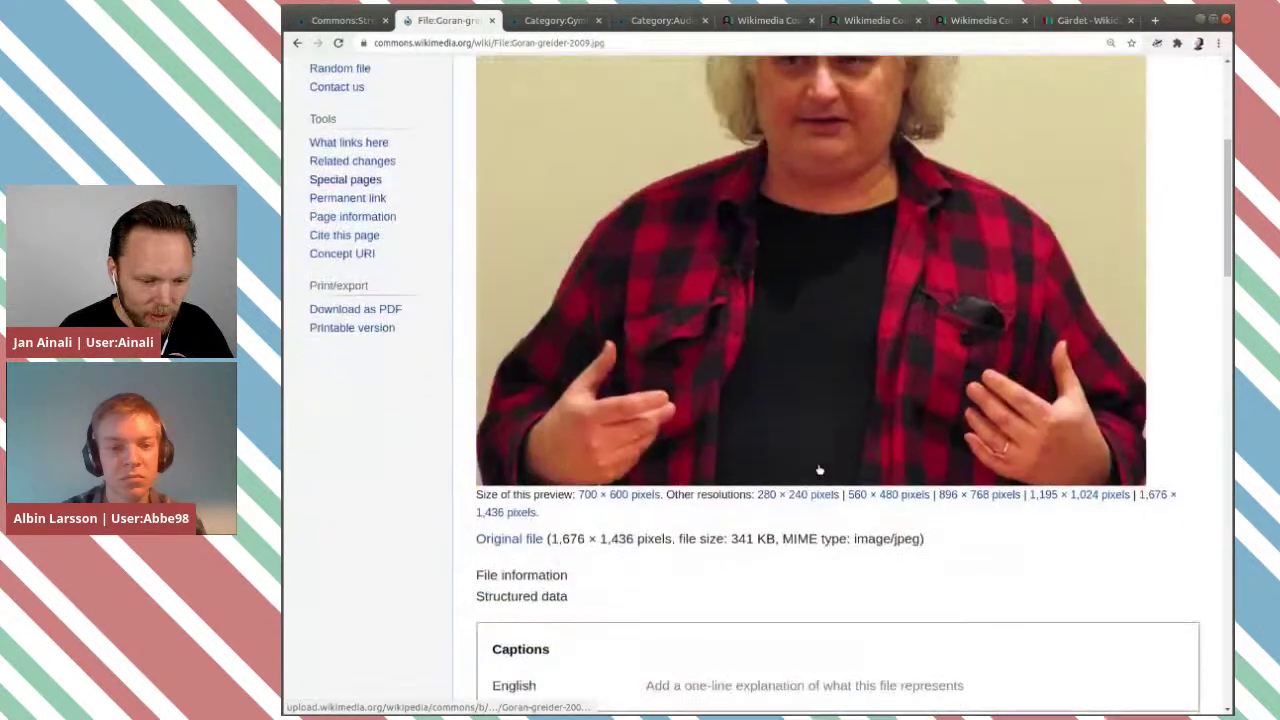
scroll(819, 470, down, 3)
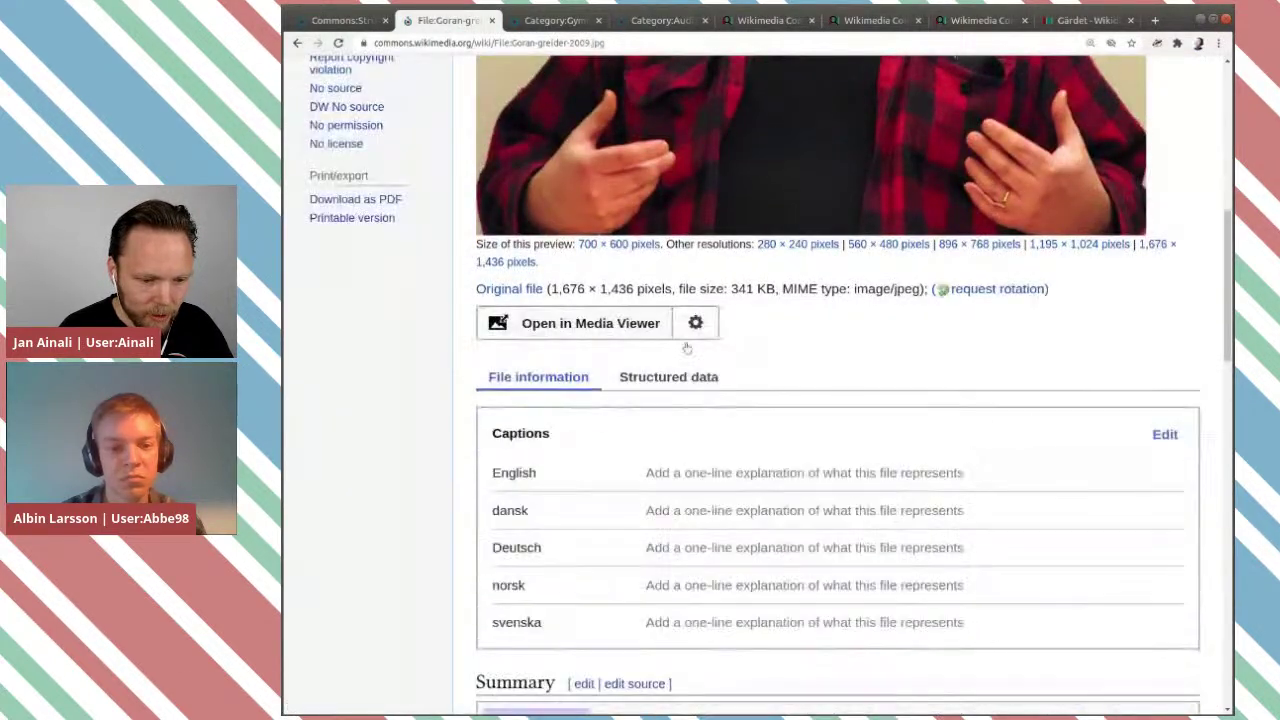
click(688, 379)
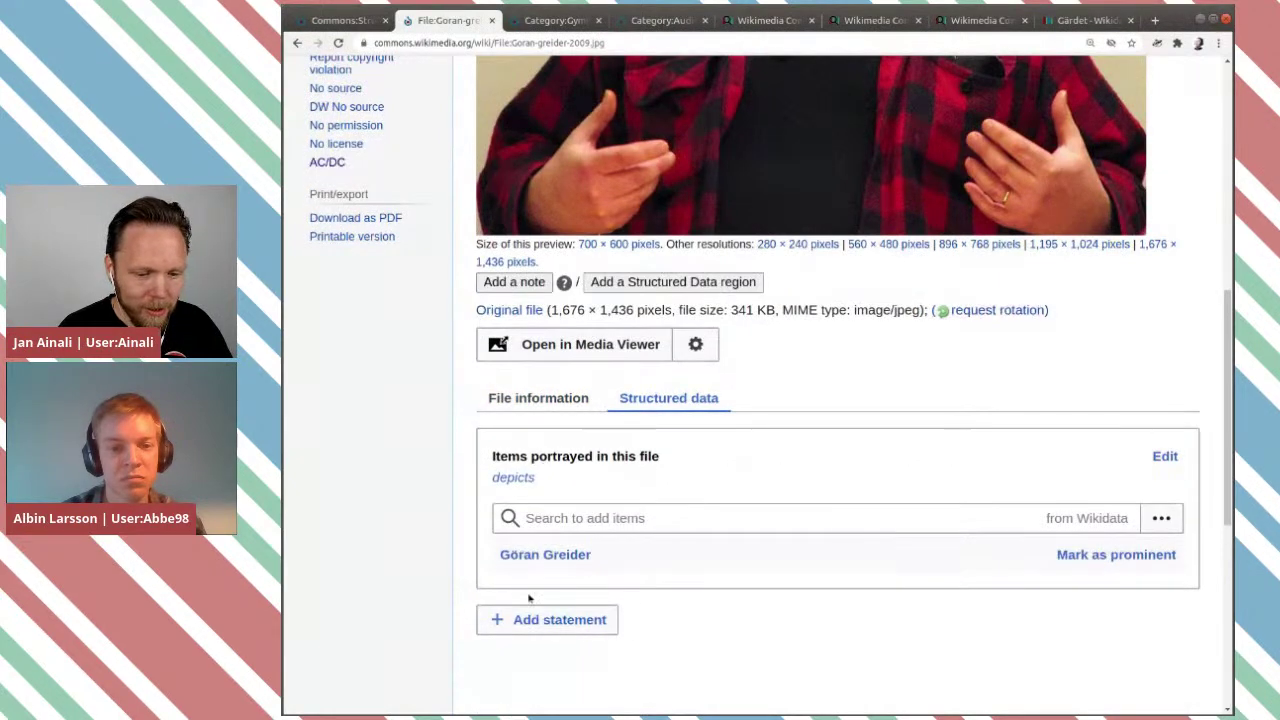
Review the revision history of Goran-greider-2009.jpg and open the account's contributions list.
scroll(897, 557, up, 4)
scroll(898, 556, up, 5)
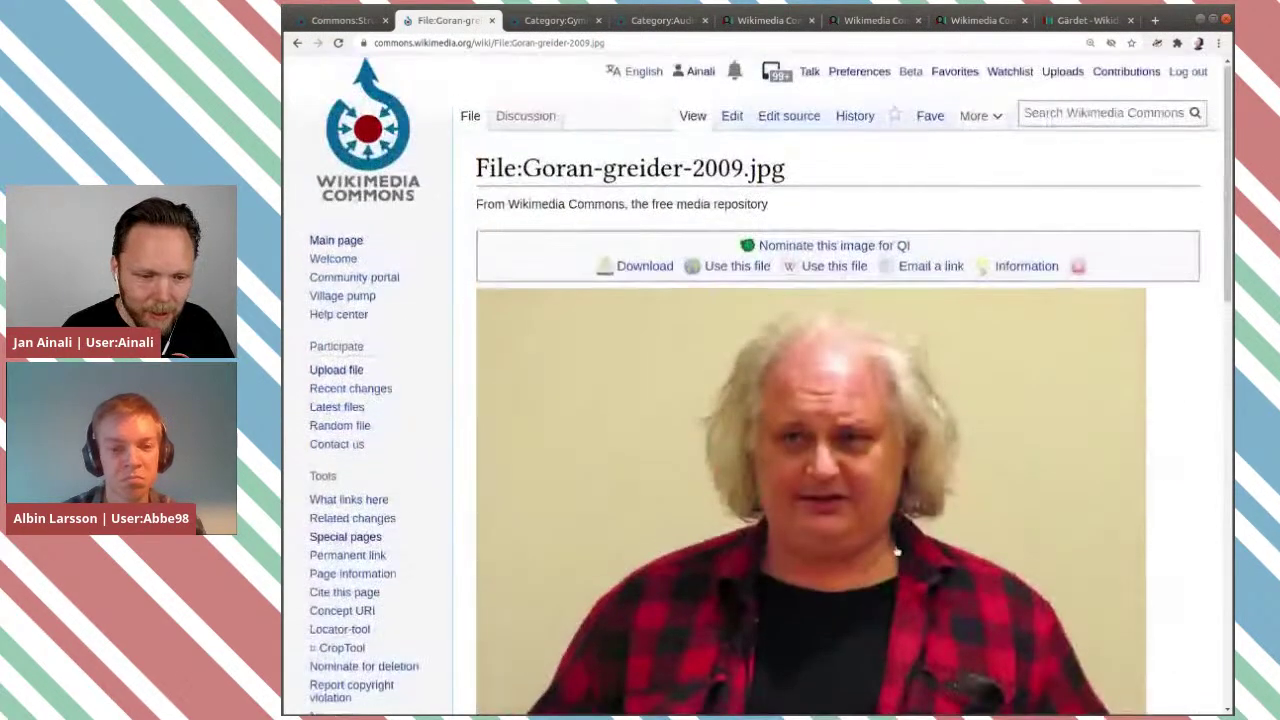
click(852, 122)
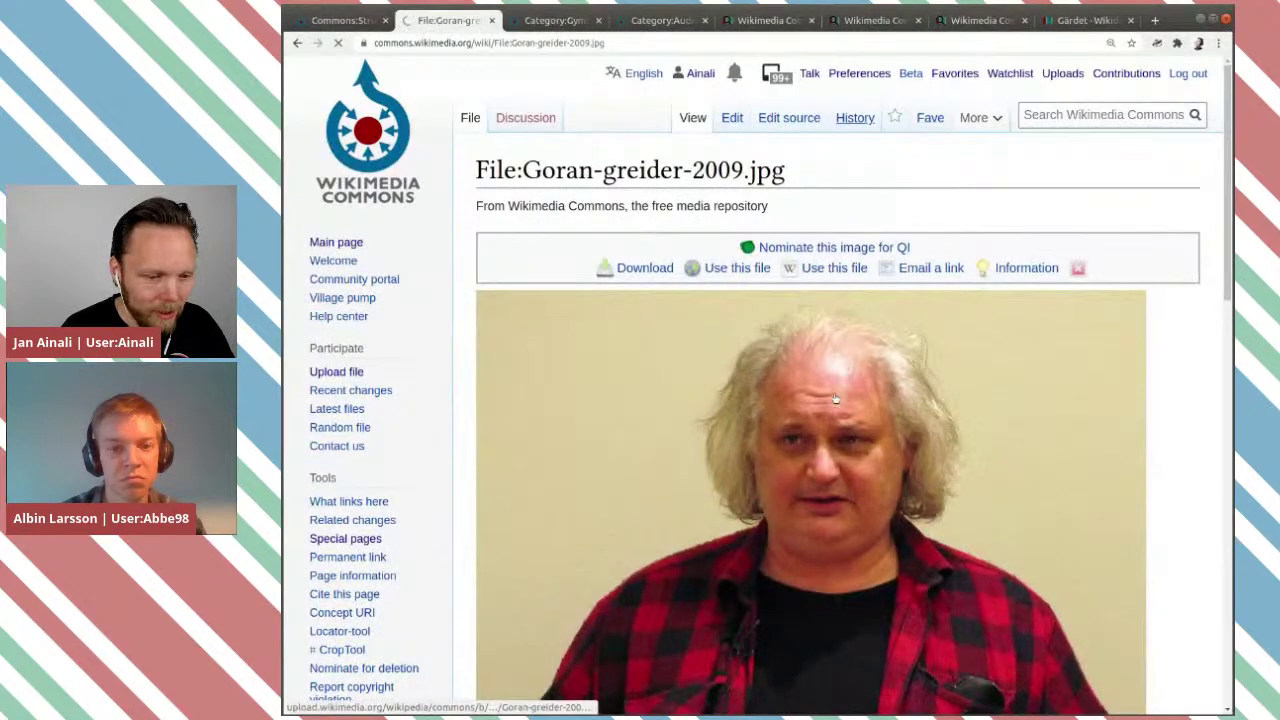
scroll(800, 345, down, 2)
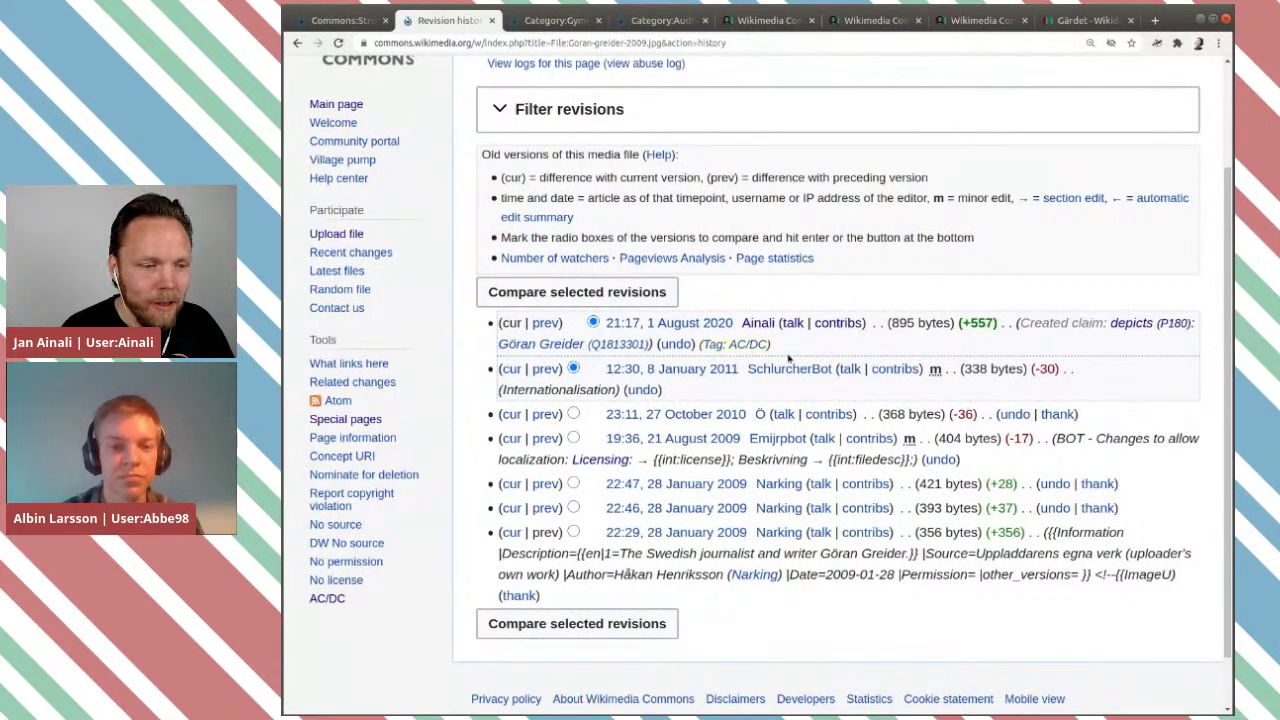
scroll(930, 397, up, 3)
click(1126, 73)
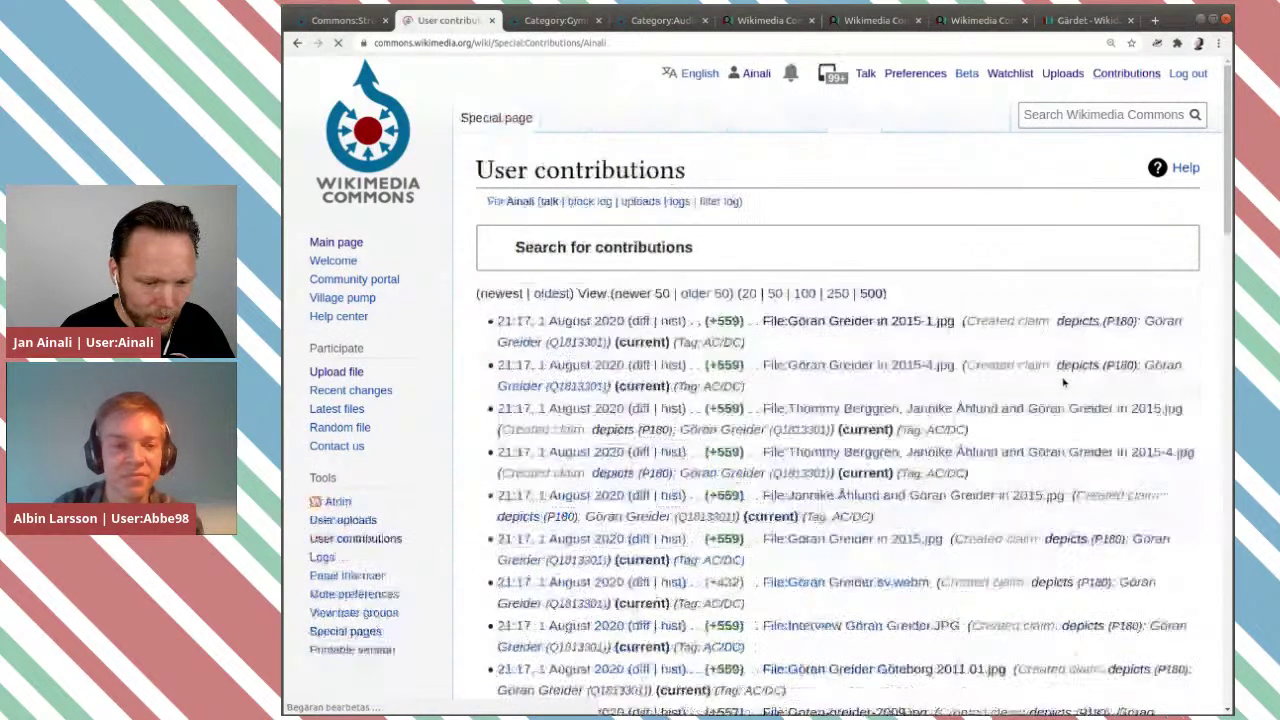
Review the newest AC/DC edits in the contributions list and close that page.
scroll(1063, 375, down, 1)
scroll(1064, 383, down, 1)
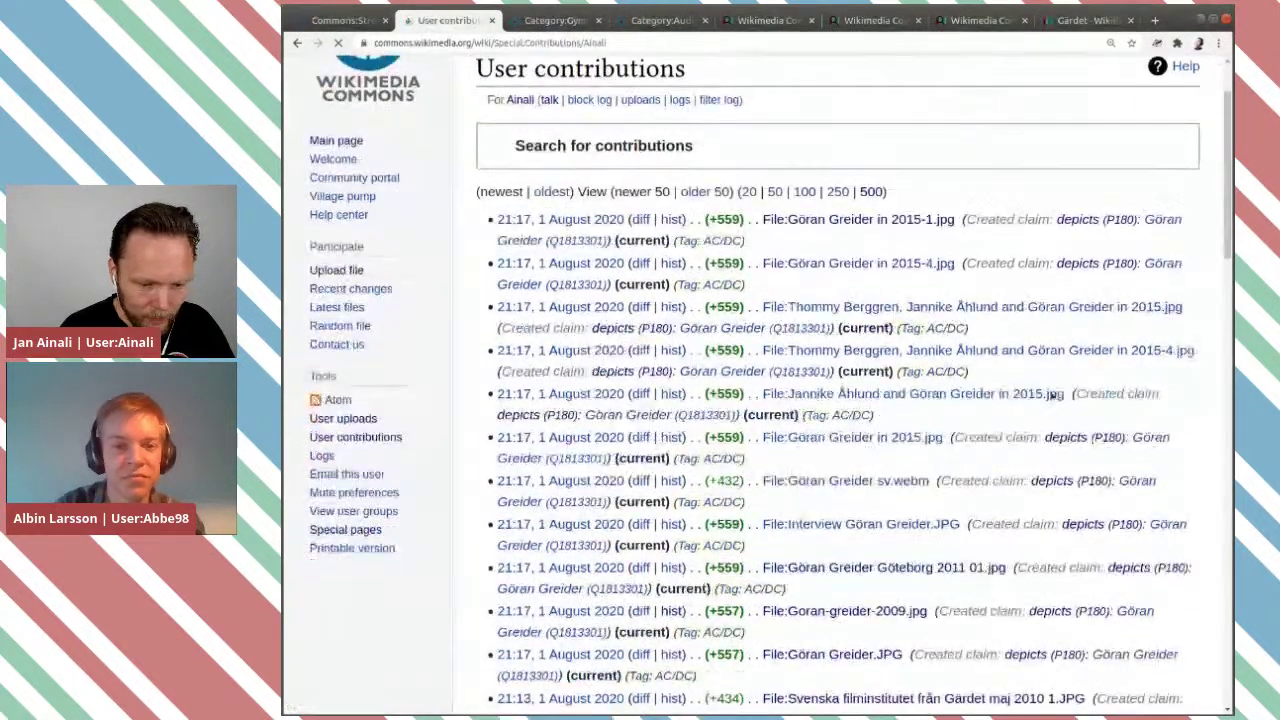
scroll(855, 565, down, 1)
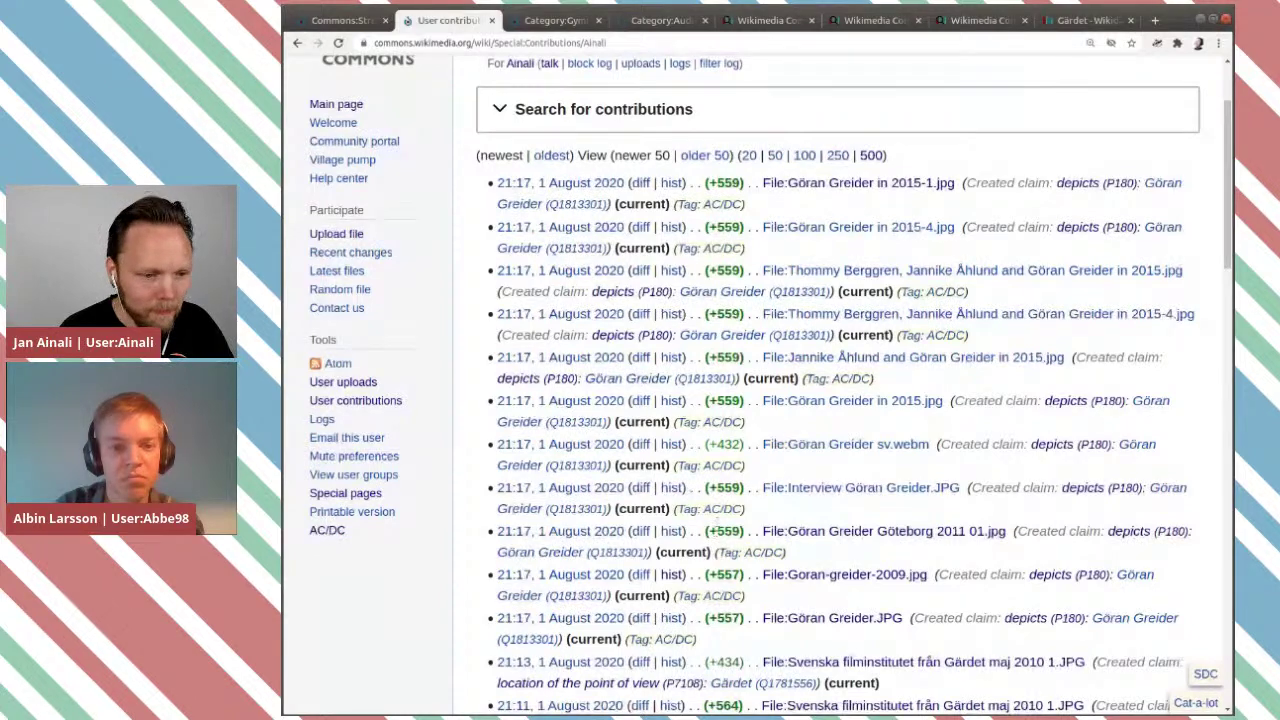
click(491, 20)
Look through the media files in Category:Gymnastik- och idrottshögskolan to judge which ones suit a shared depicts statement.
scroll(815, 378, up, 3)
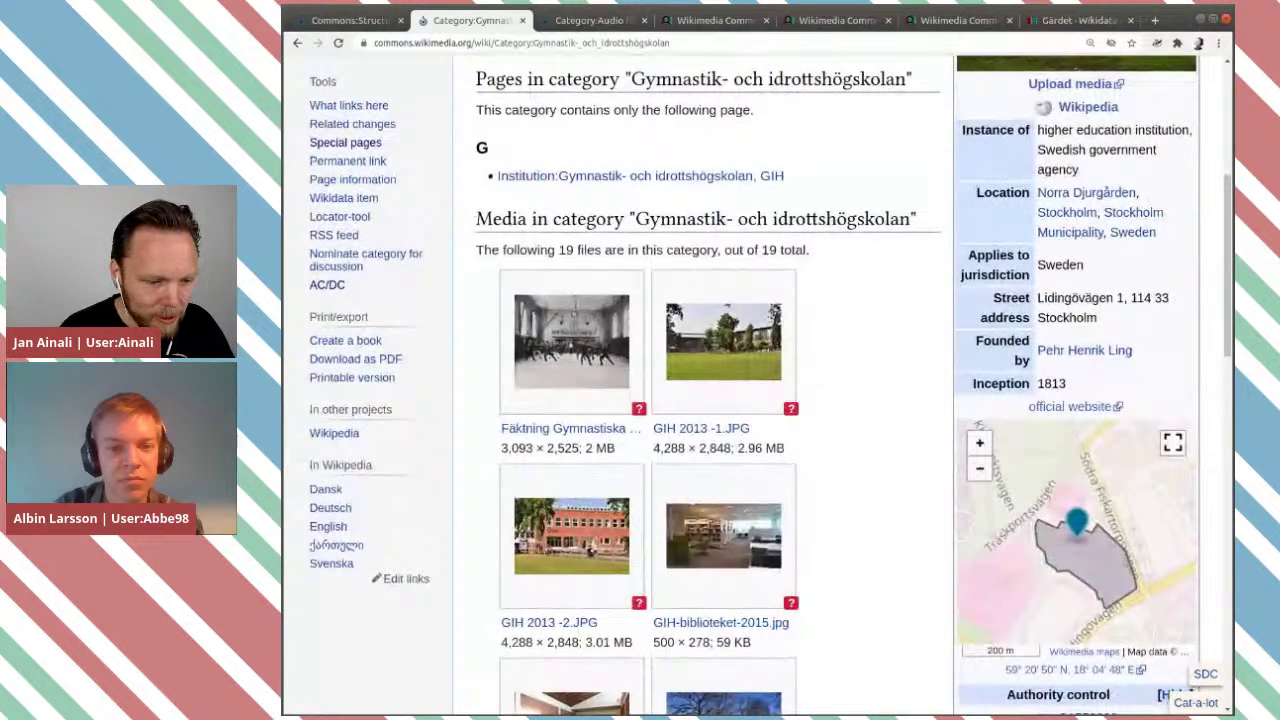
scroll(855, 374, down, 3)
scroll(855, 374, up, 4)
scroll(855, 374, down, 3)
scroll(855, 374, up, 1)
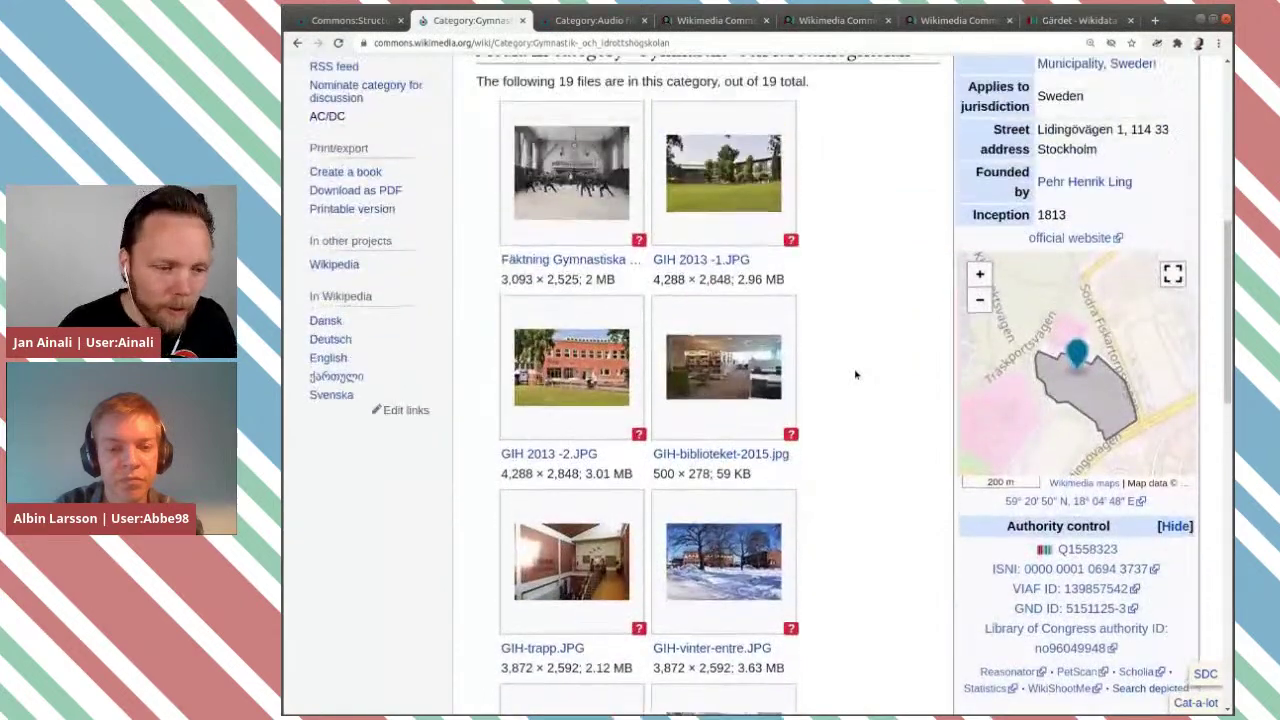
scroll(855, 374, up, 3)
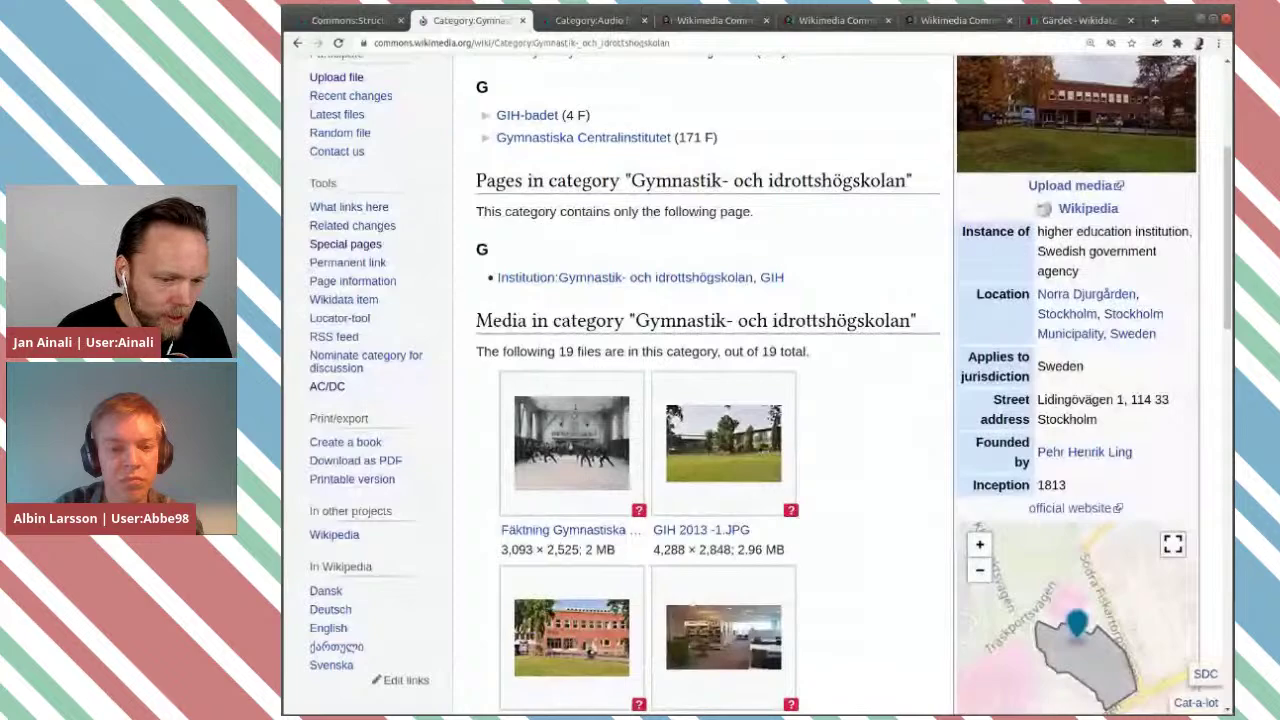
scroll(855, 375, down, 3)
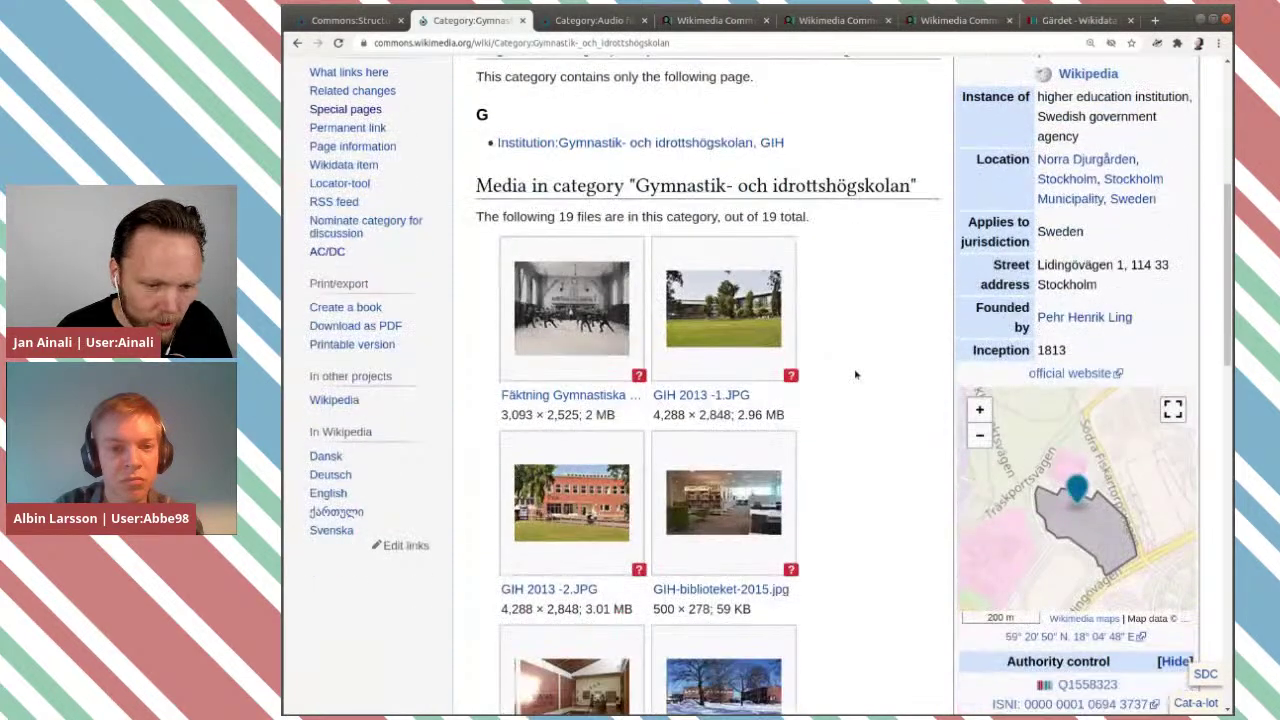
scroll(855, 375, down, 6)
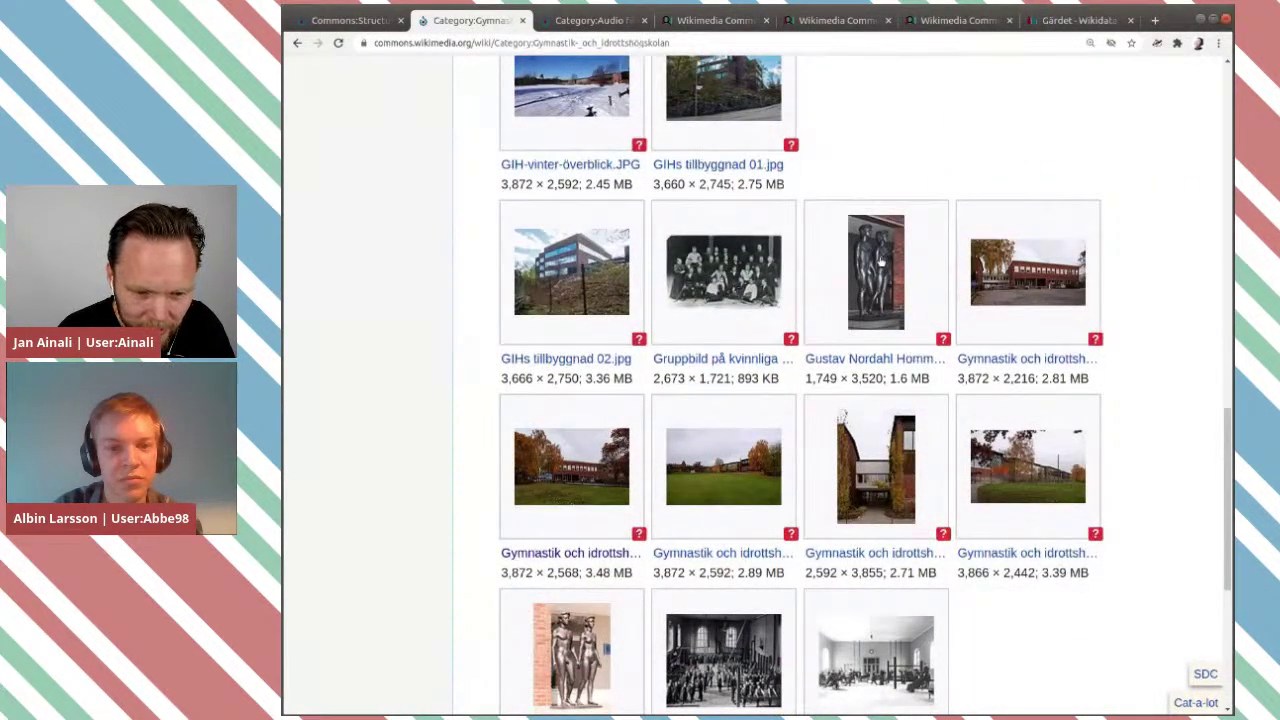
scroll(878, 318, down, 2)
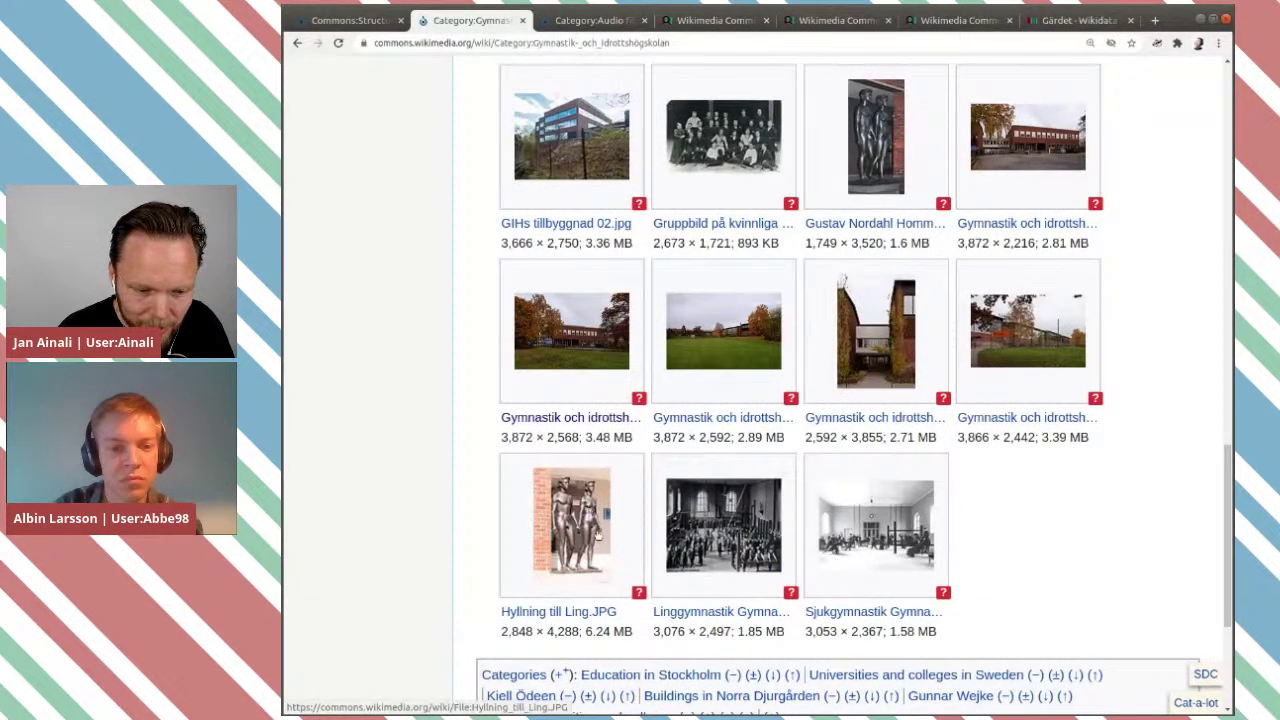
scroll(595, 533, up, 1)
scroll(595, 533, down, 1)
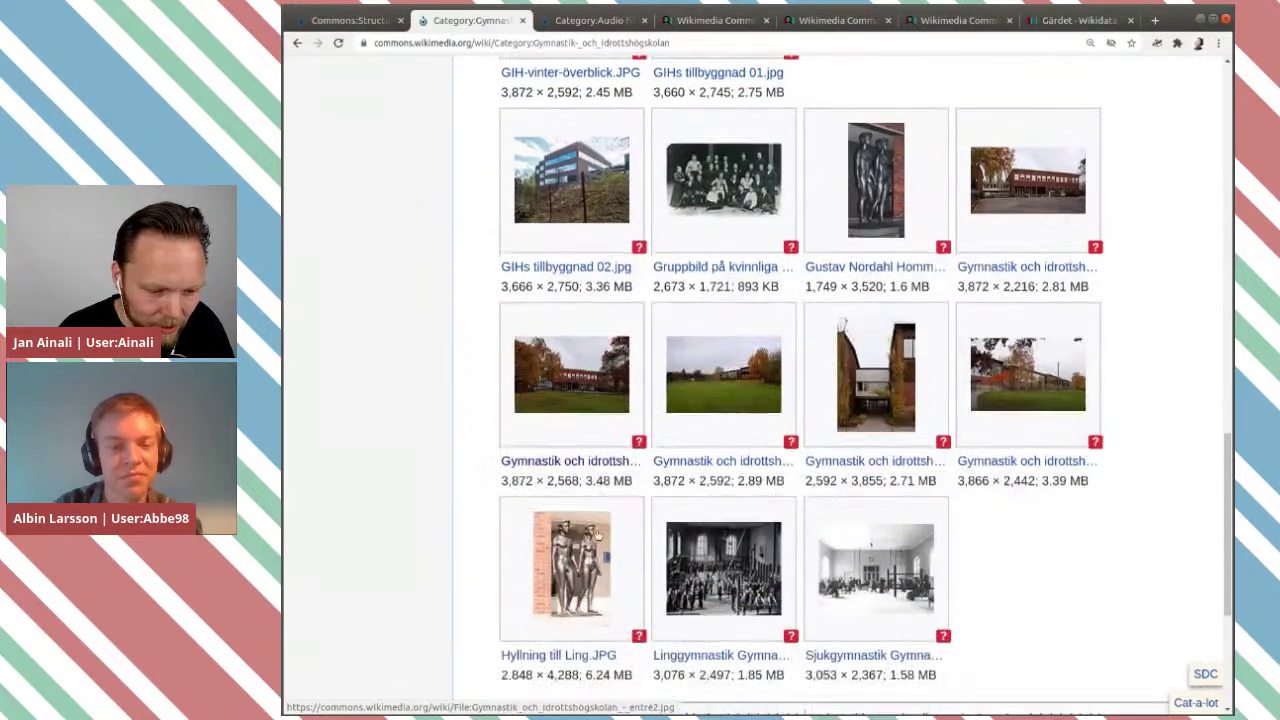
scroll(595, 533, up, 3)
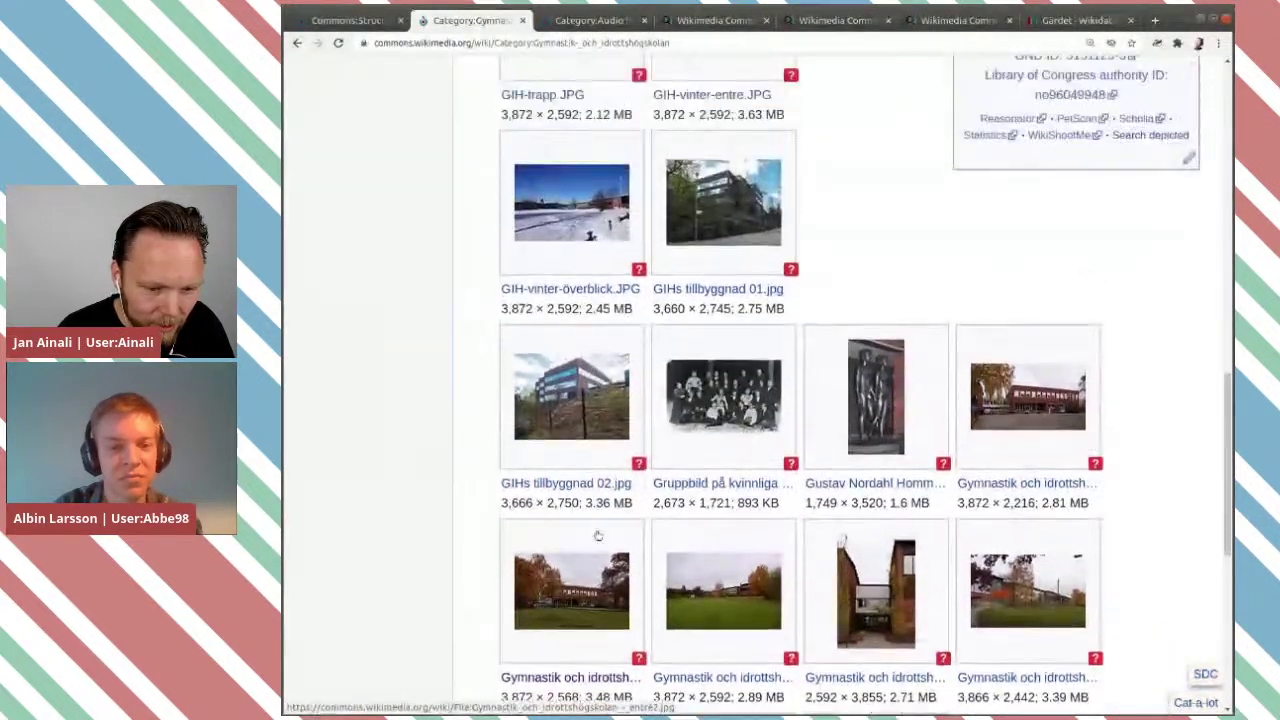
scroll(598, 537, up, 8)
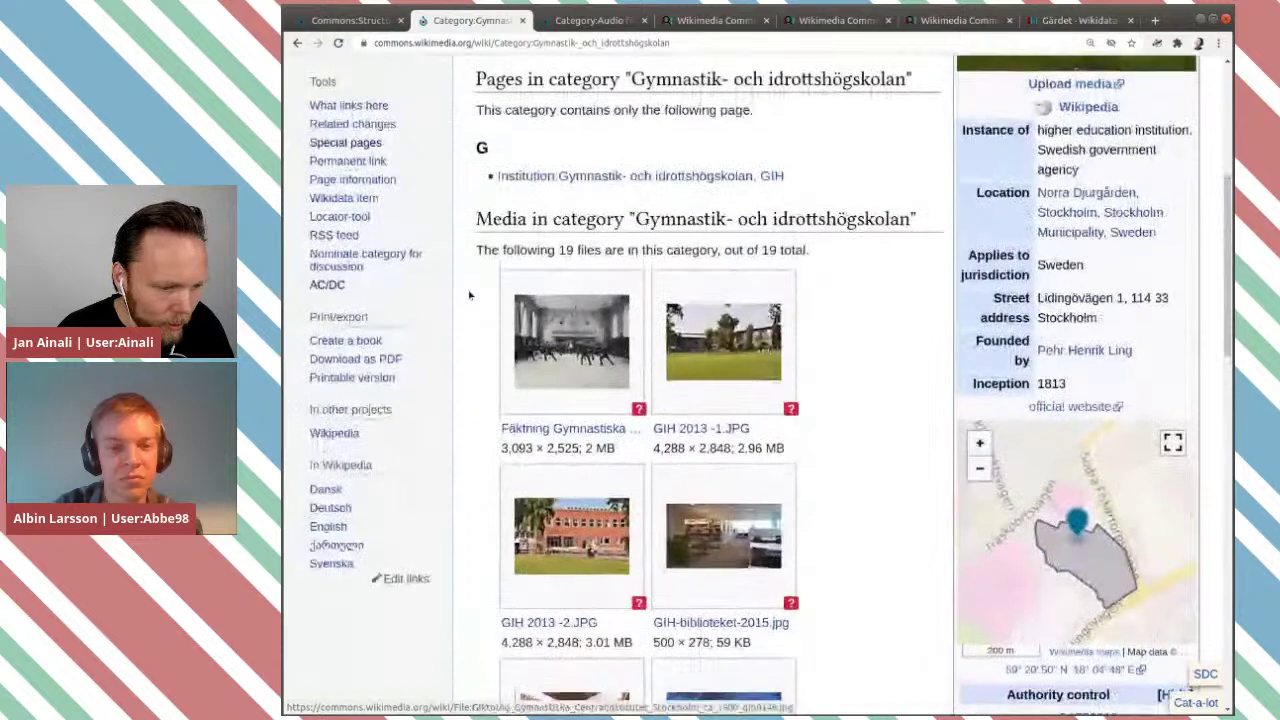
Start AC/DC and load all files from Category:Gymnastik- och idrottshögskolan into the files to edit.
click(327, 285)
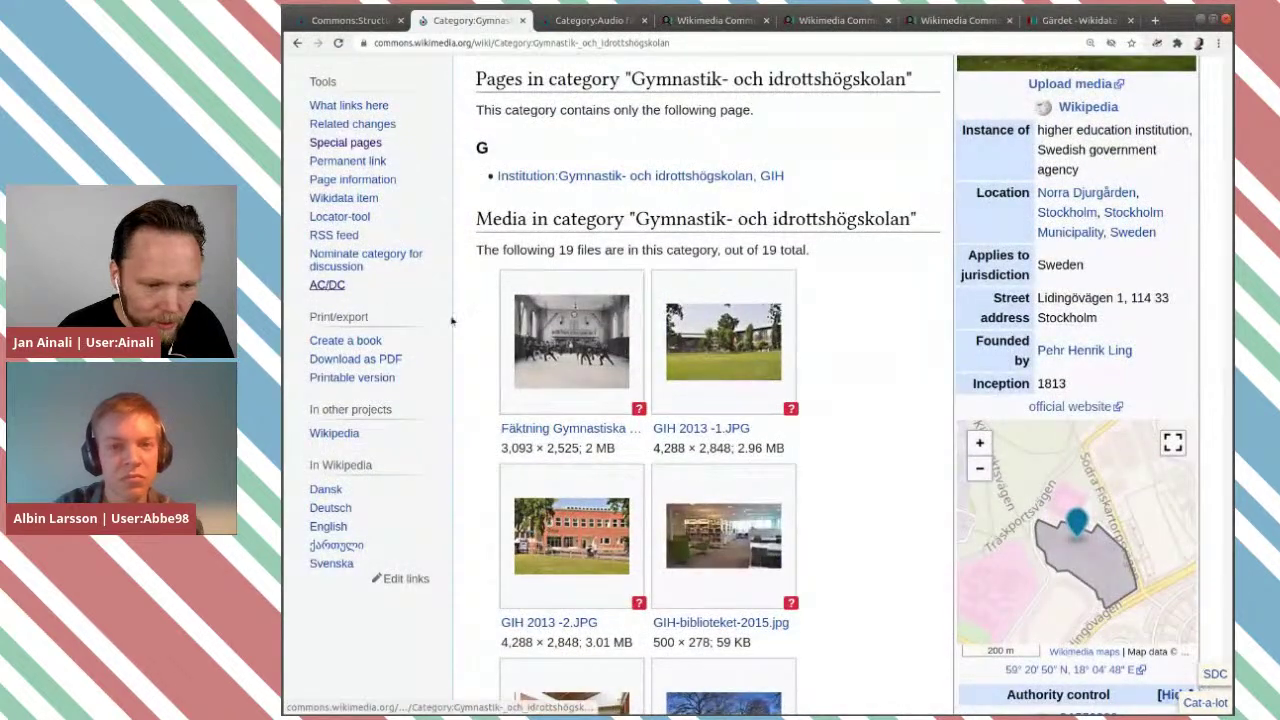
click(534, 336)
click(454, 237)
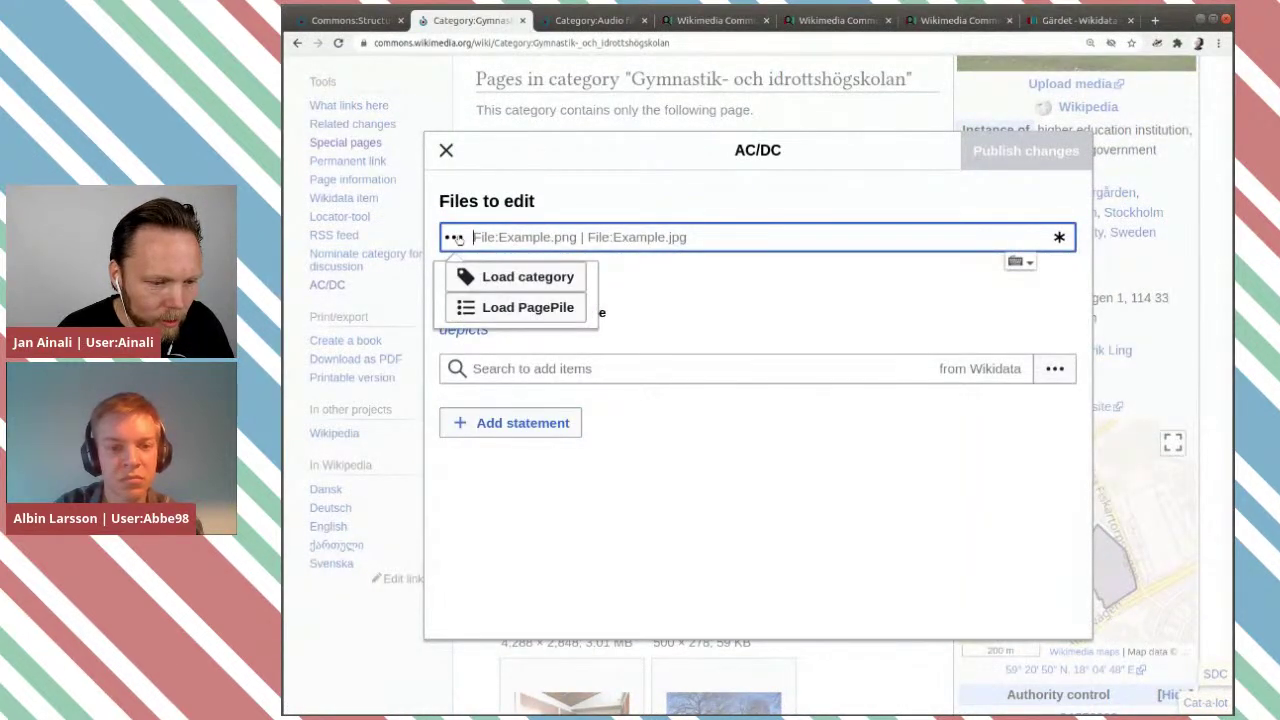
click(497, 279)
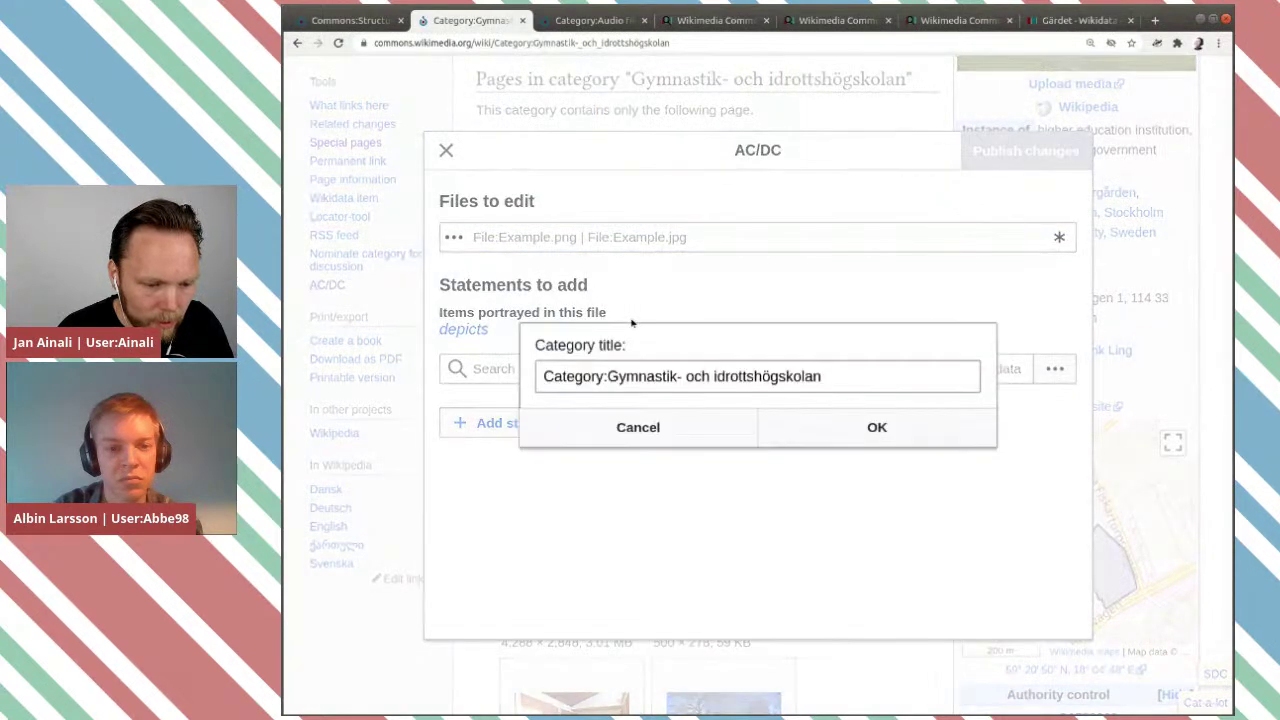
click(878, 427)
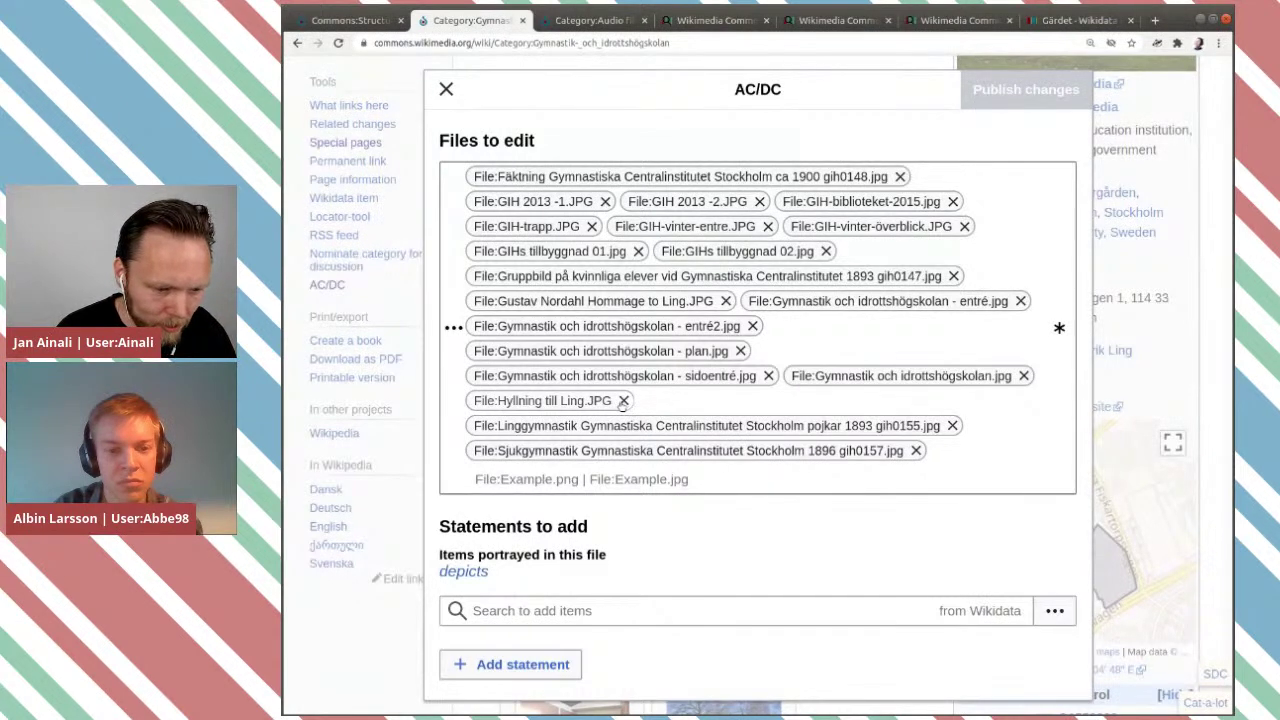
Remove Hyllning till Ling.JPG, Gustav Nordahl Hommage to Ling.JPG and the 1893 group portrait gih0147.jpg from the files to edit.
click(623, 400)
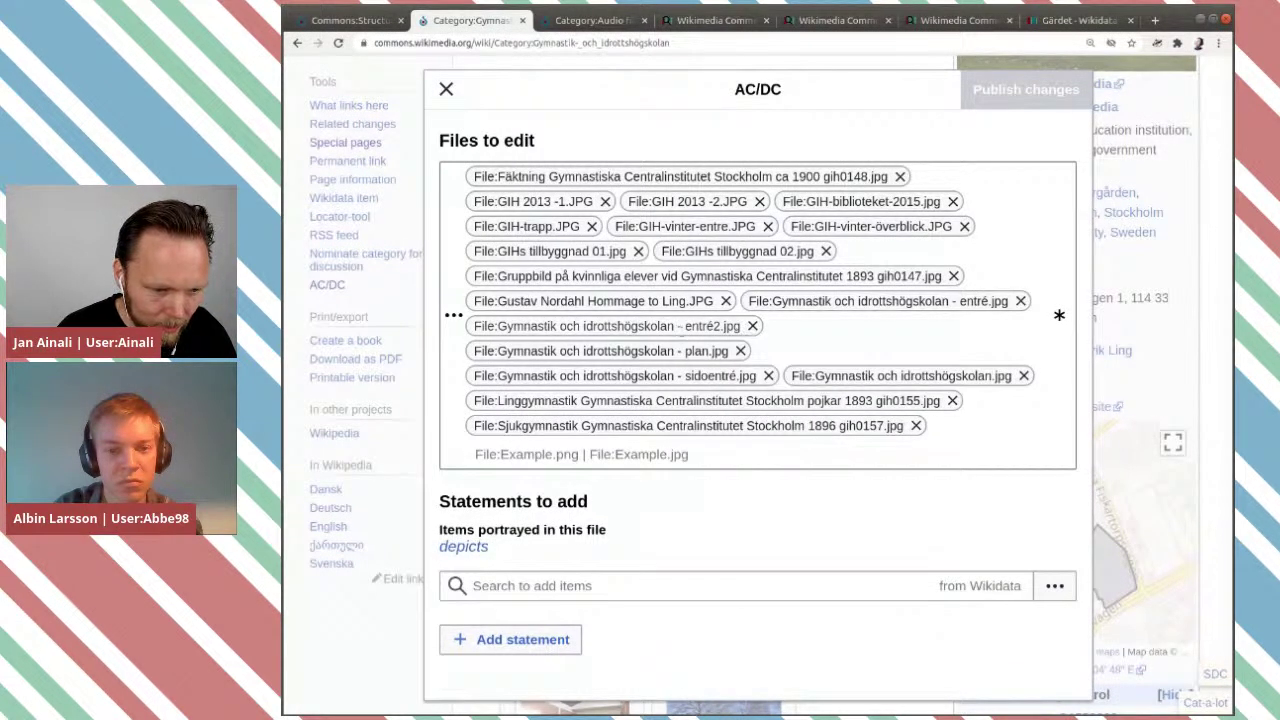
click(726, 301)
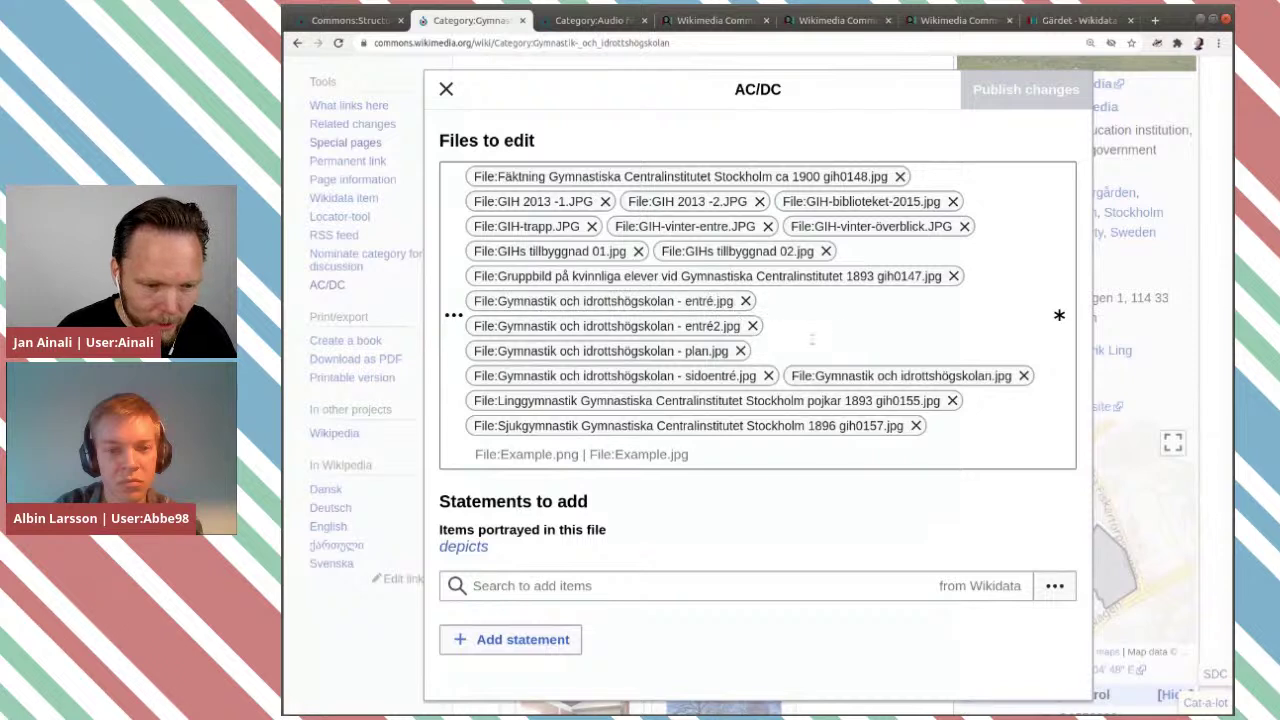
click(953, 276)
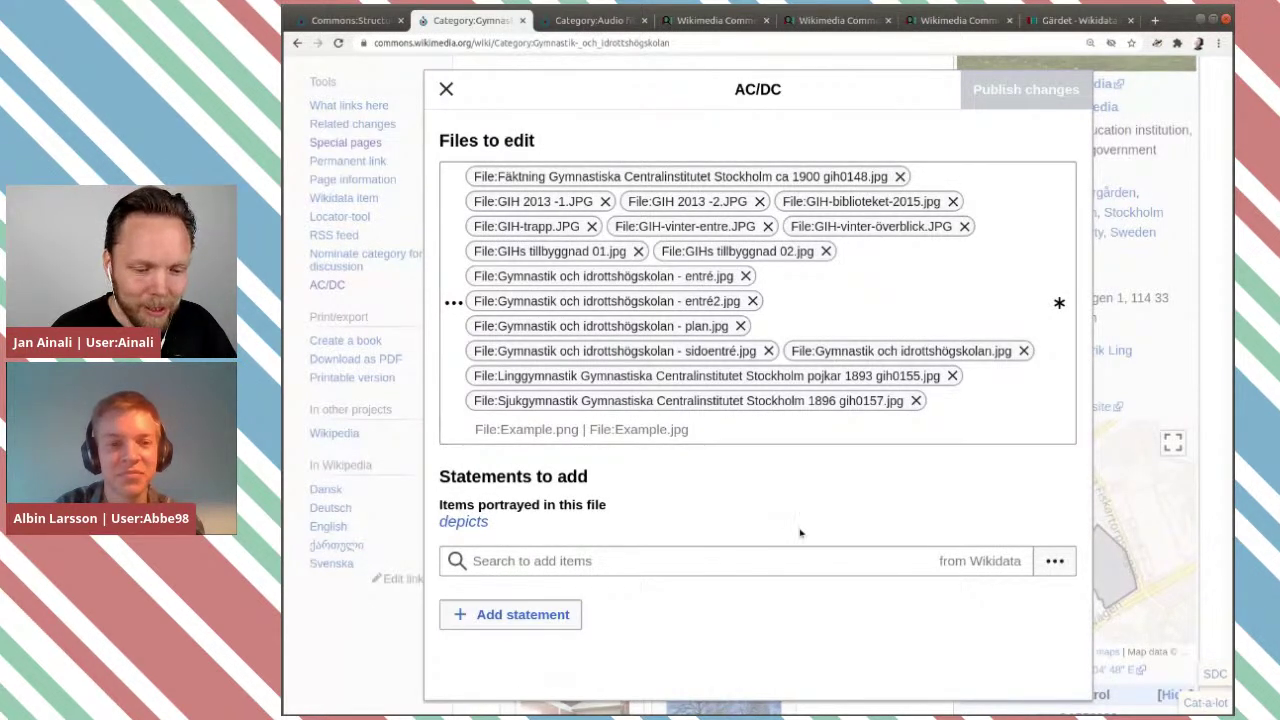
Find "gymnastik och id" on Wikidata and add Swedish School of Sport and Health Sciences as the depicts item.
click(735, 560)
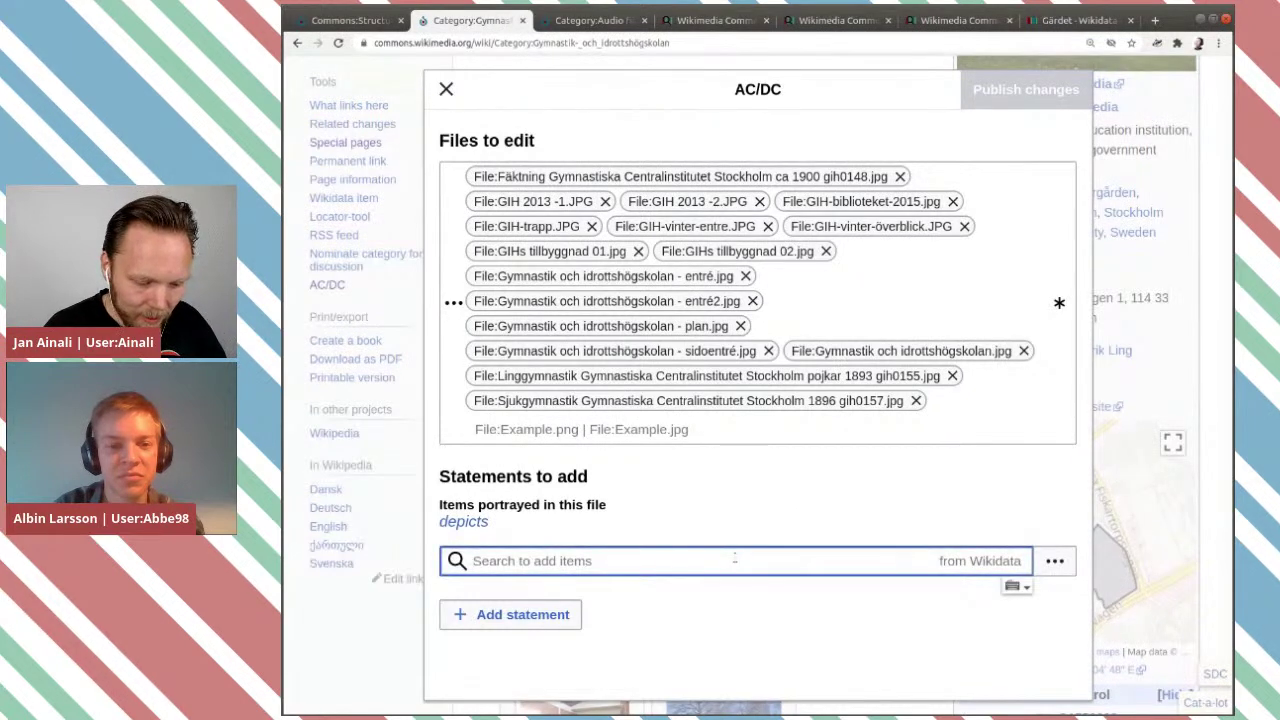
text(gymnastik)
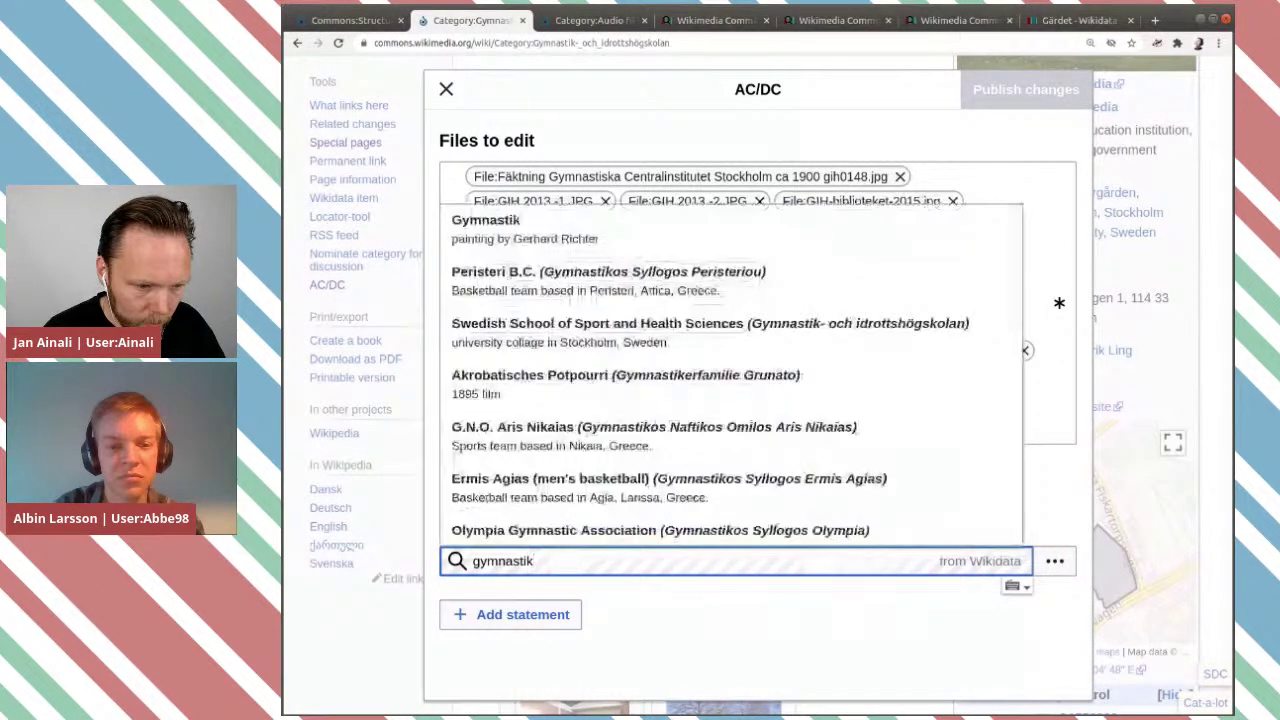
text( och id)
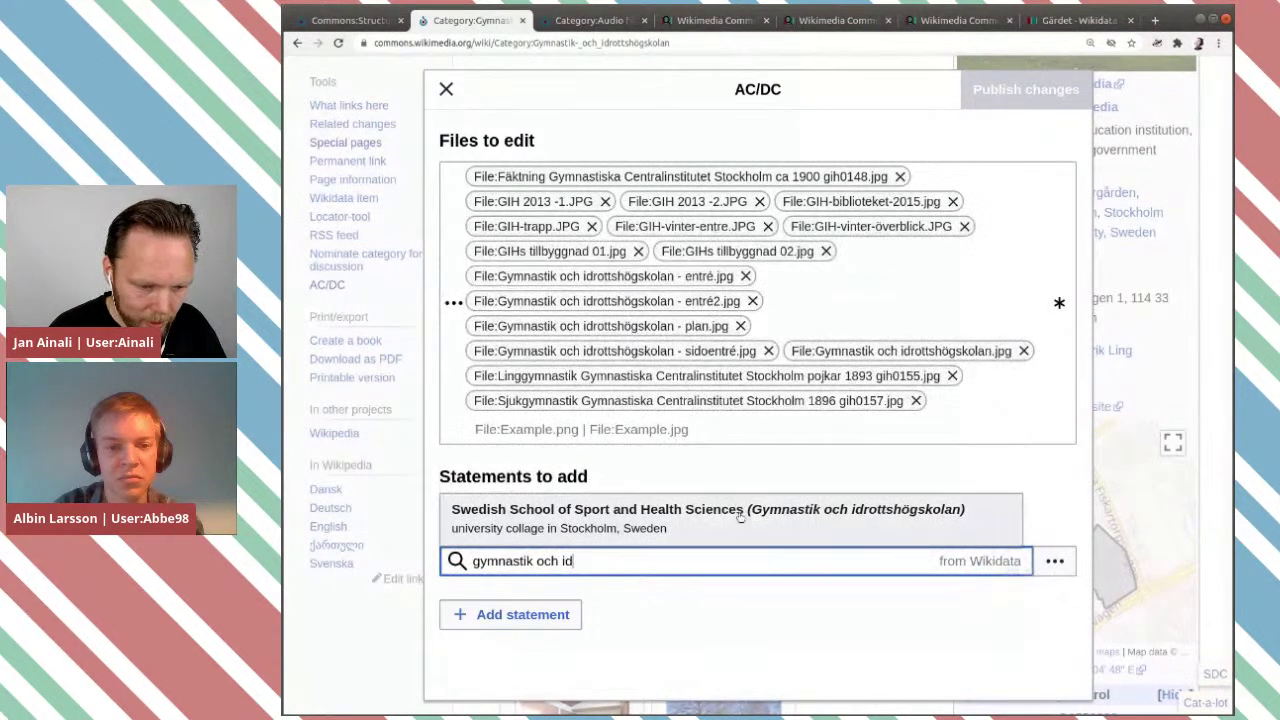
click(652, 518)
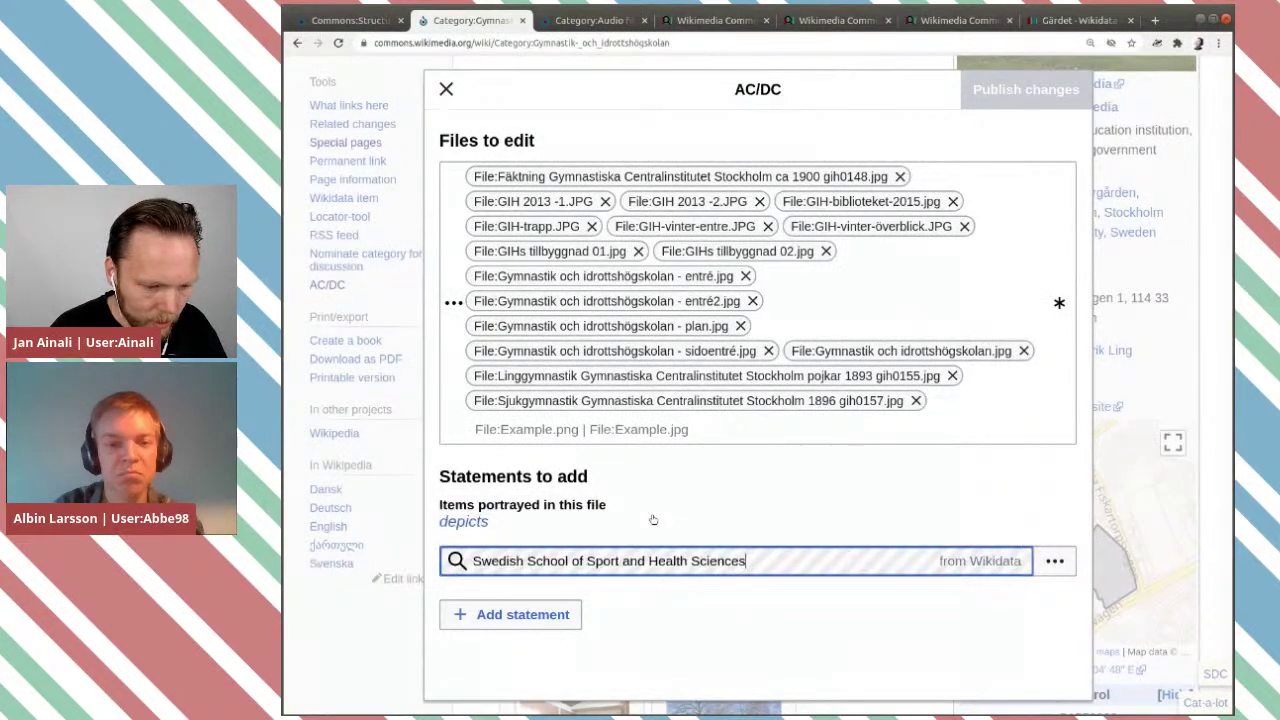
scroll(694, 543, down, 1)
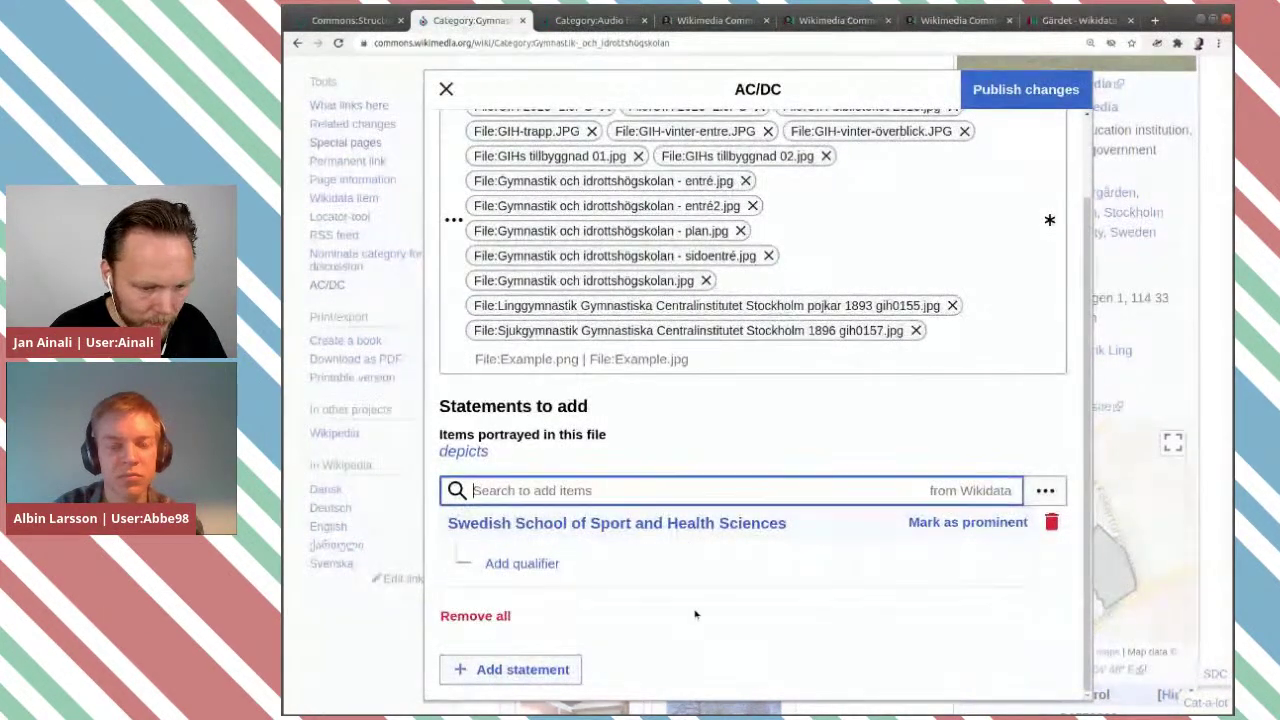
Mark the Swedish School of Sport and Health Sciences statement as prominent and publish the changes.
click(920, 523)
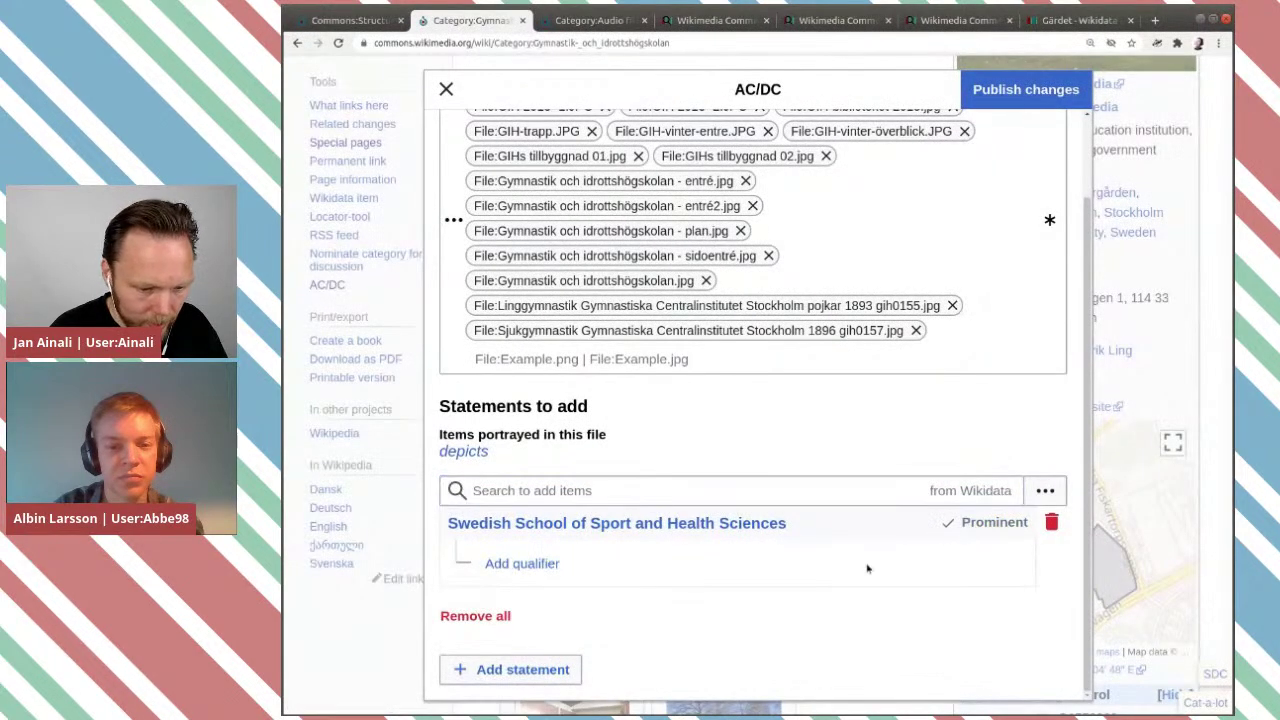
scroll(867, 568, up, 1)
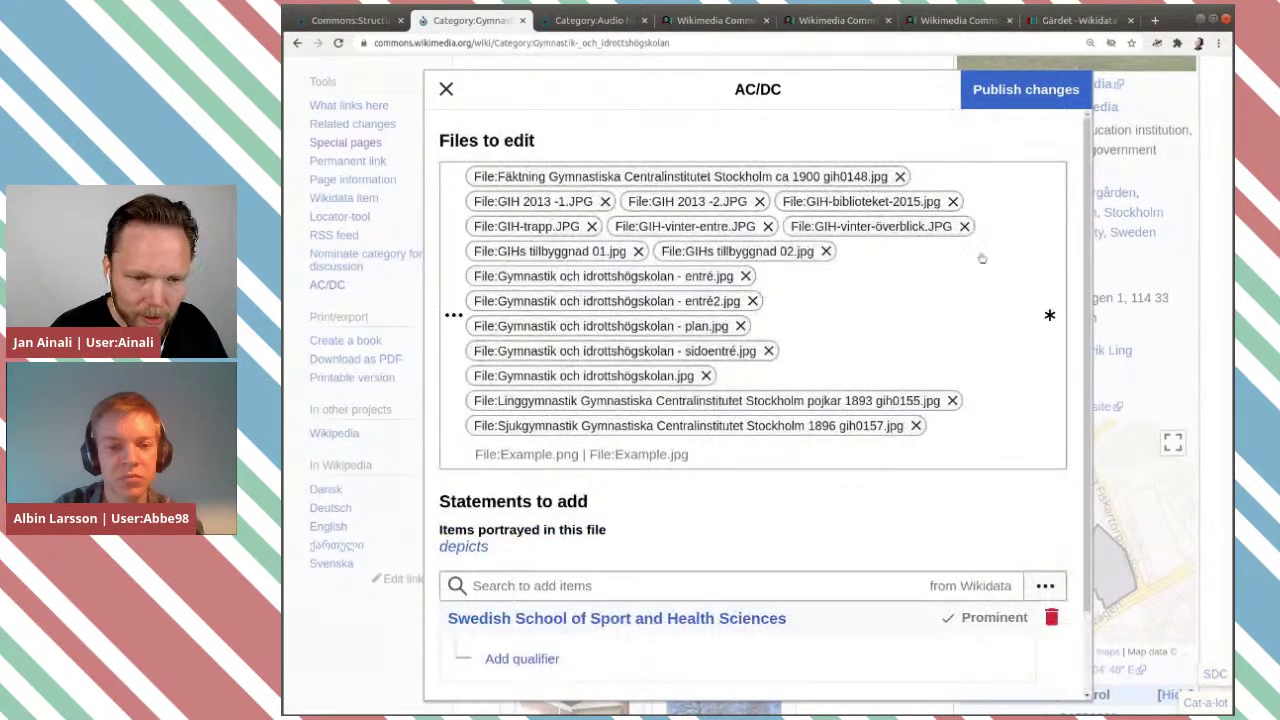
click(1022, 93)
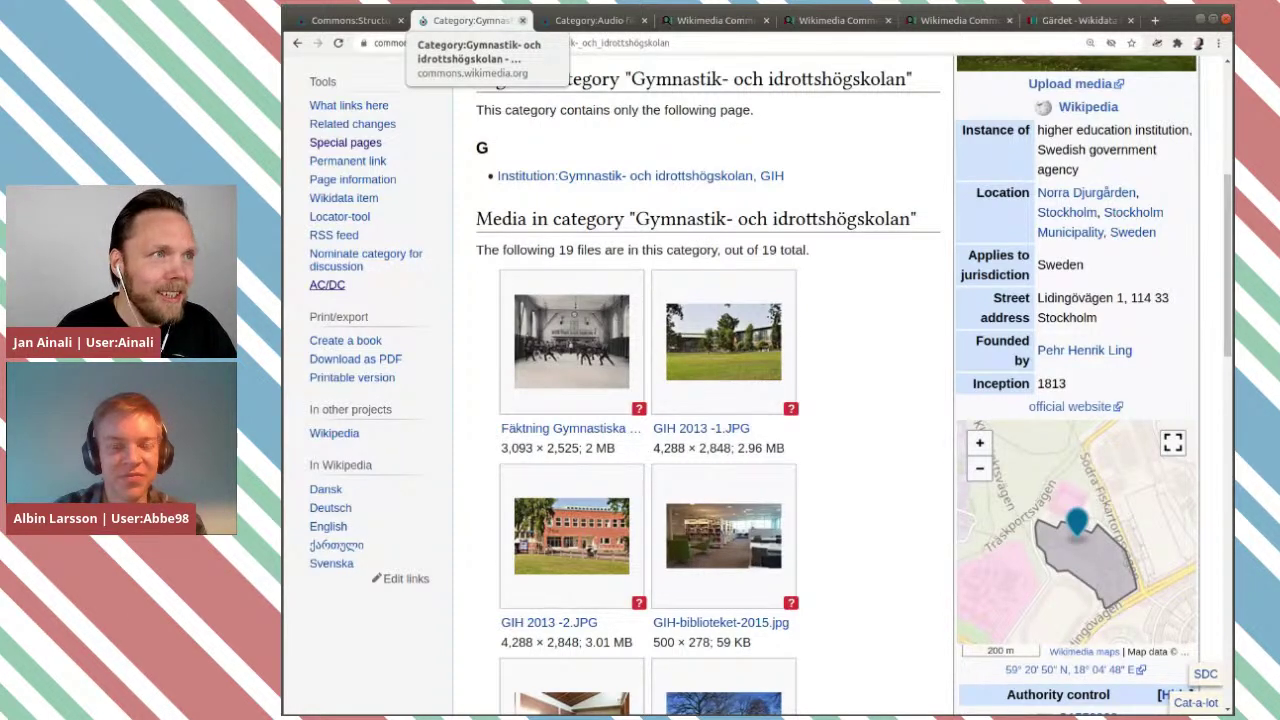
Close the Gymnastik- och idrottshögskolan category and look through the subcategories and media in Category:Audio files in Spanish.
click(522, 20)
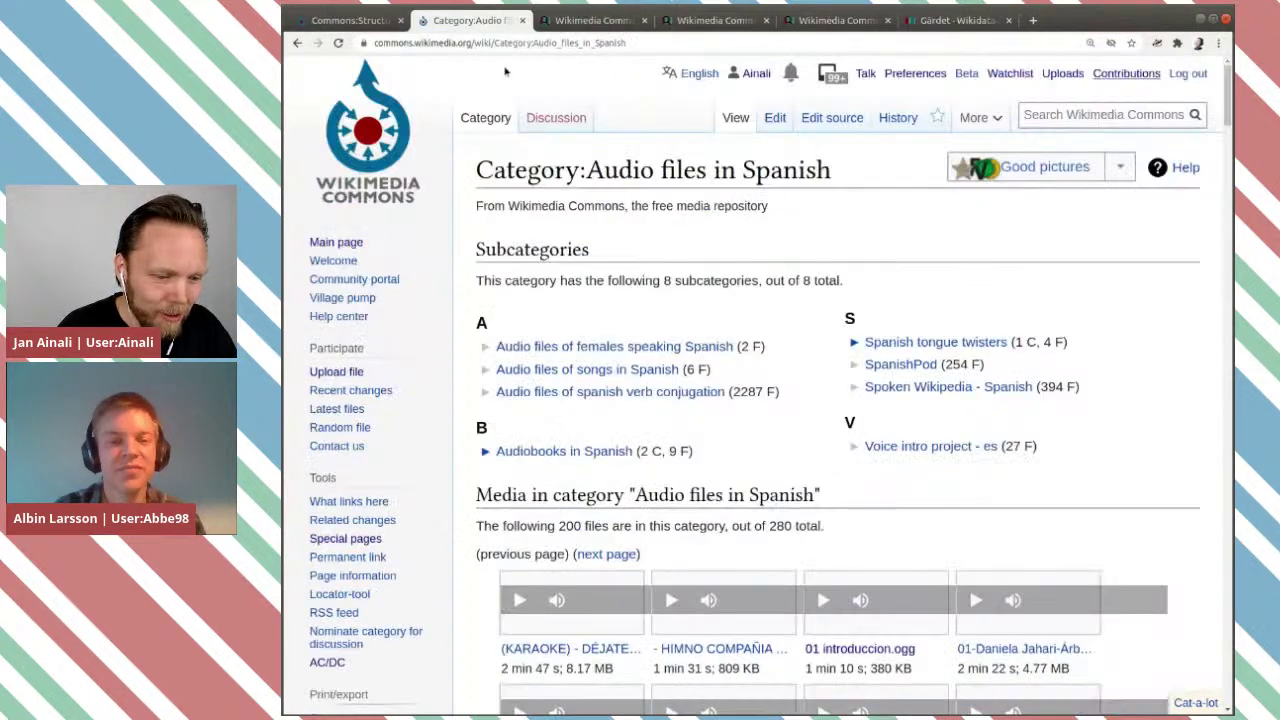
scroll(824, 363, down, 1)
scroll(824, 363, down, 1)
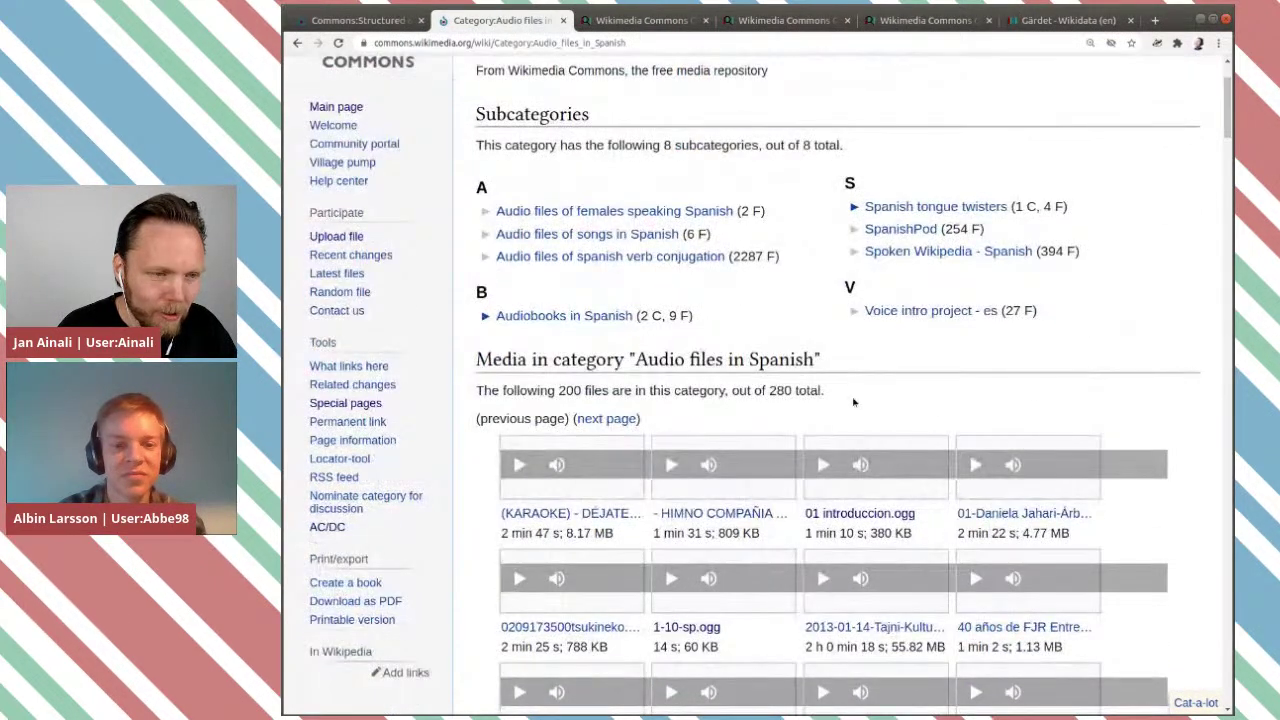
scroll(869, 398, down, 5)
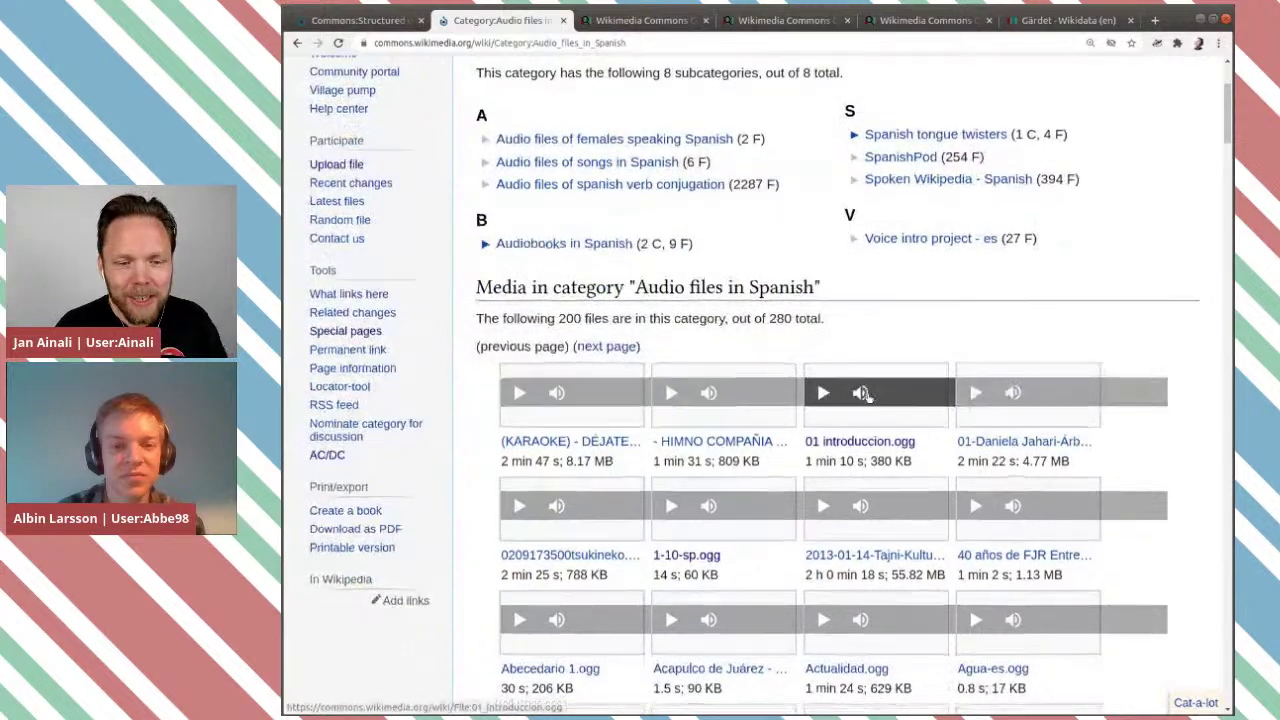
scroll(869, 398, up, 6)
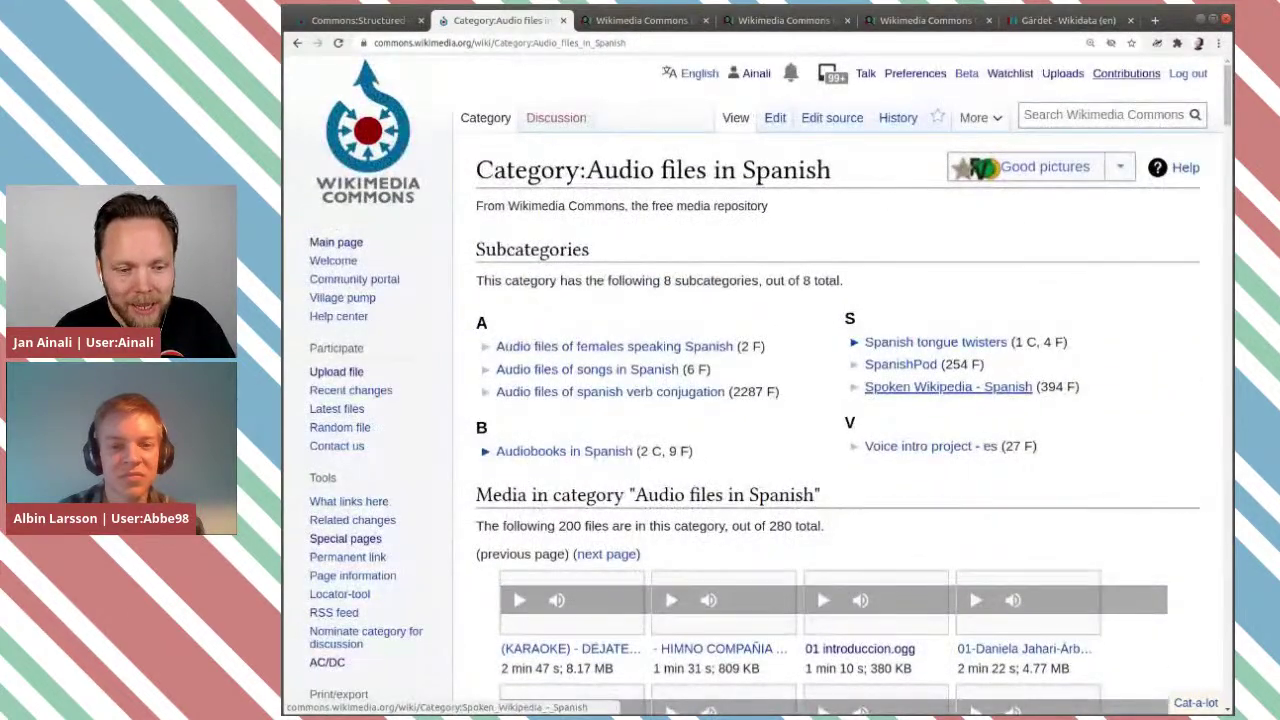
scroll(868, 393, down, 2)
scroll(868, 395, down, 5)
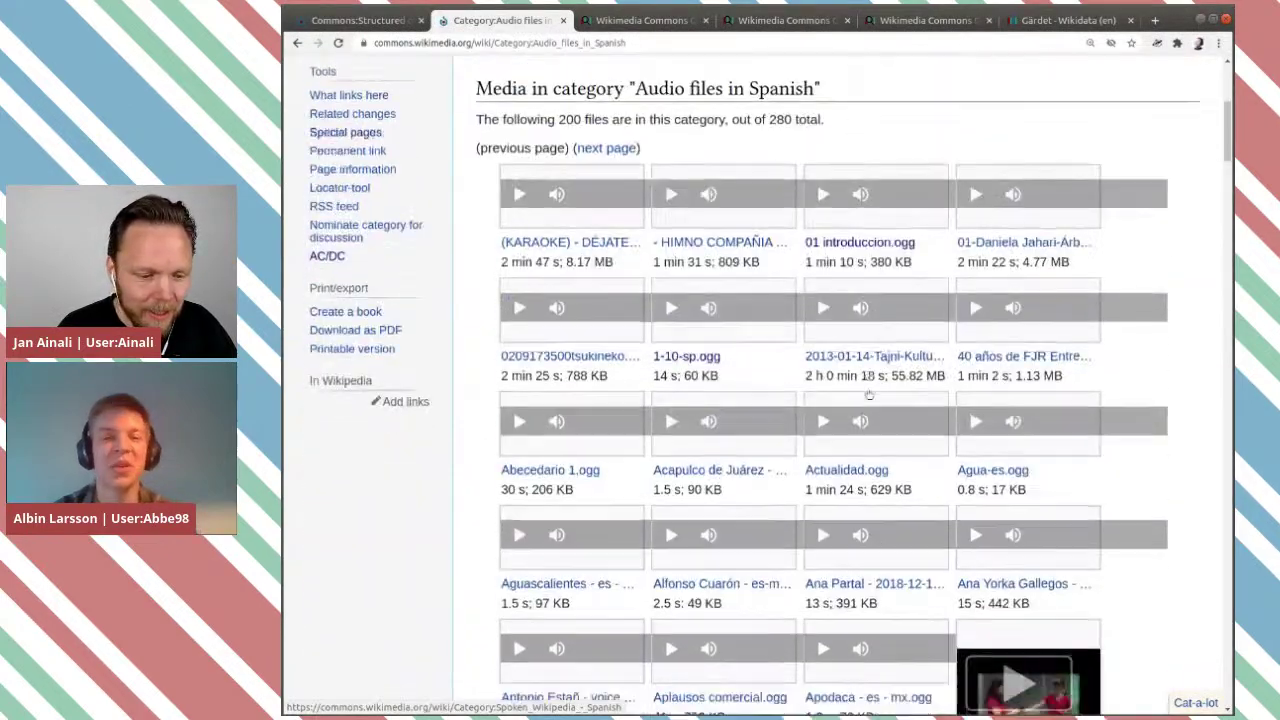
scroll(869, 394, up, 5)
scroll(869, 394, up, 1)
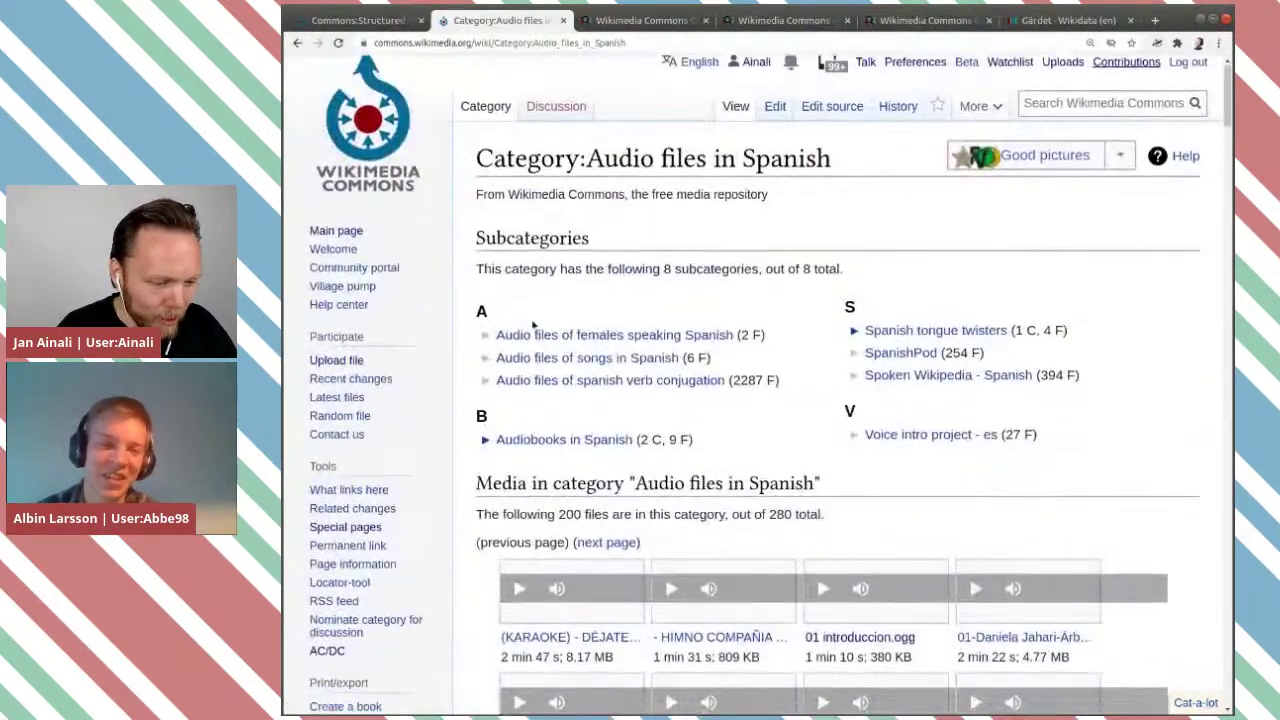
Start AC/DC and load the files of Category:Audio files in Spanish as the files to edit.
scroll(600, 460, down, 1)
click(328, 526)
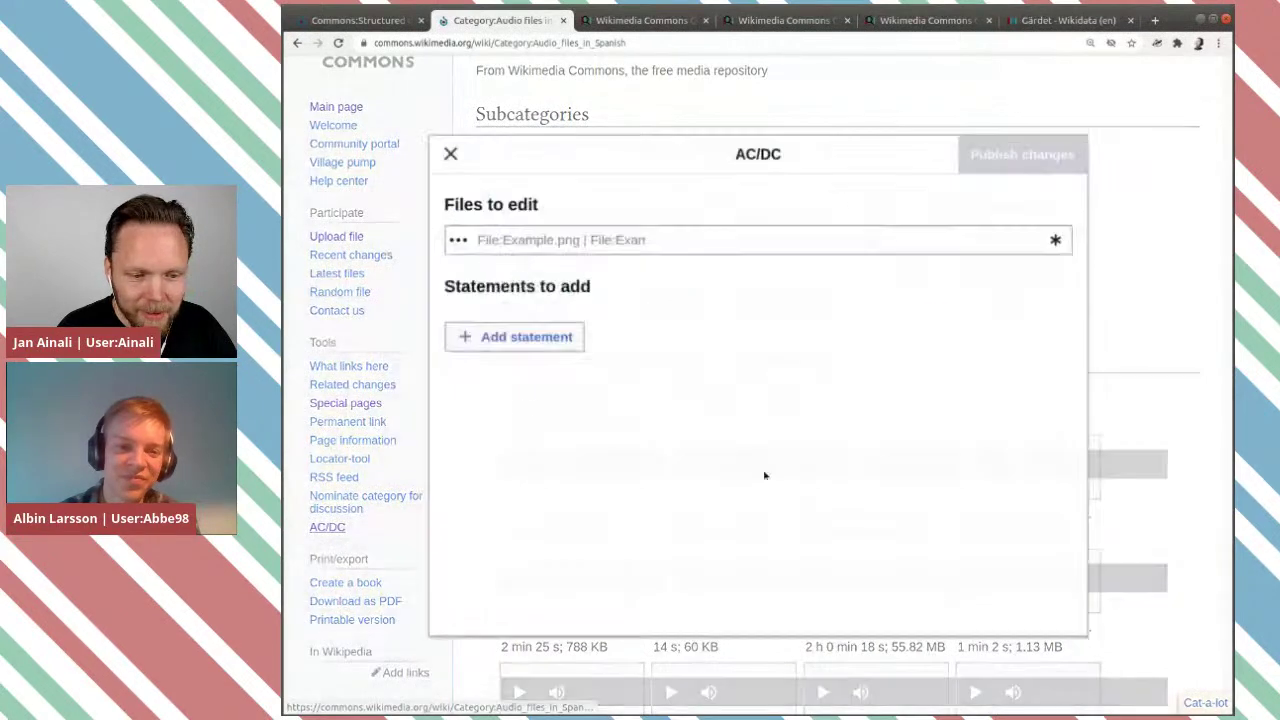
click(452, 237)
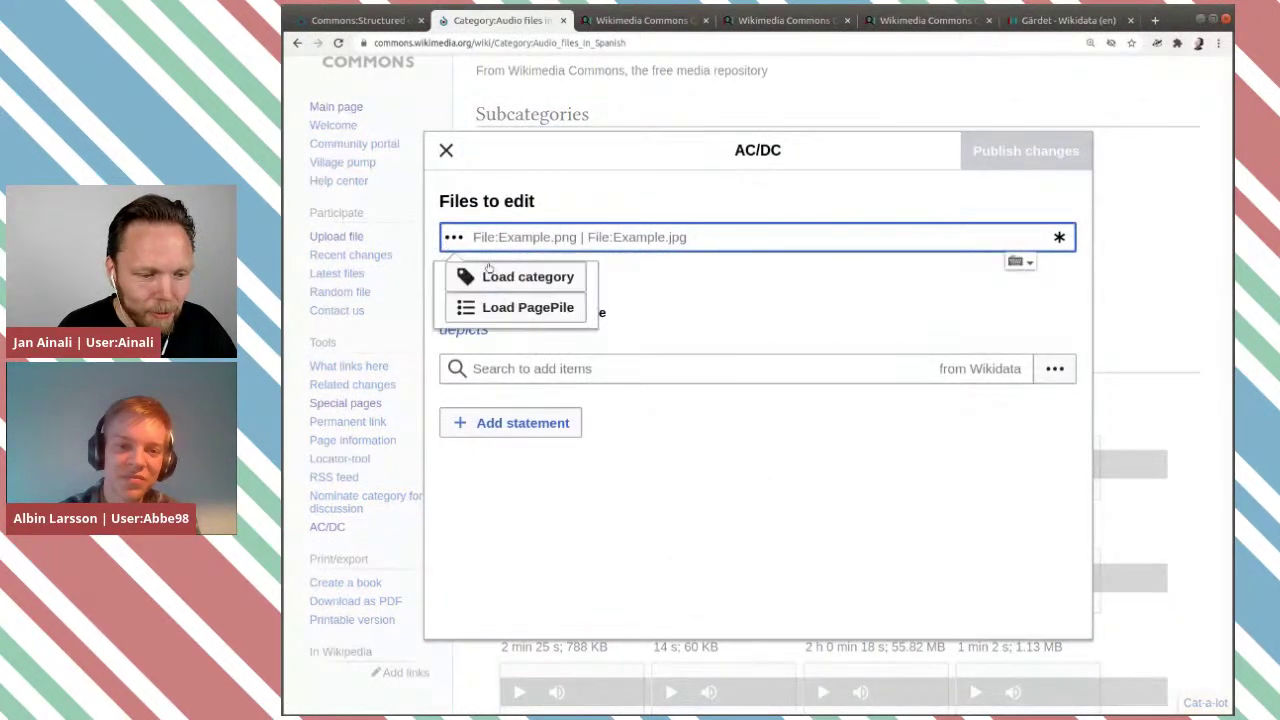
click(500, 275)
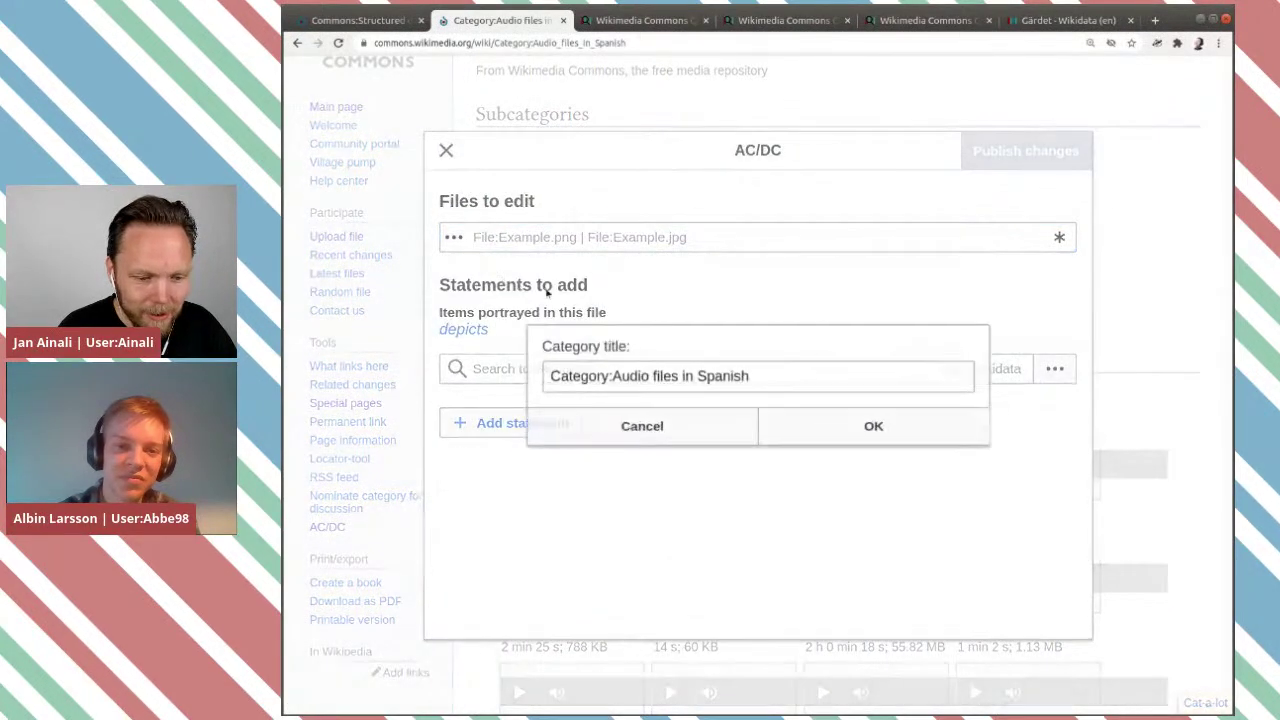
click(846, 431)
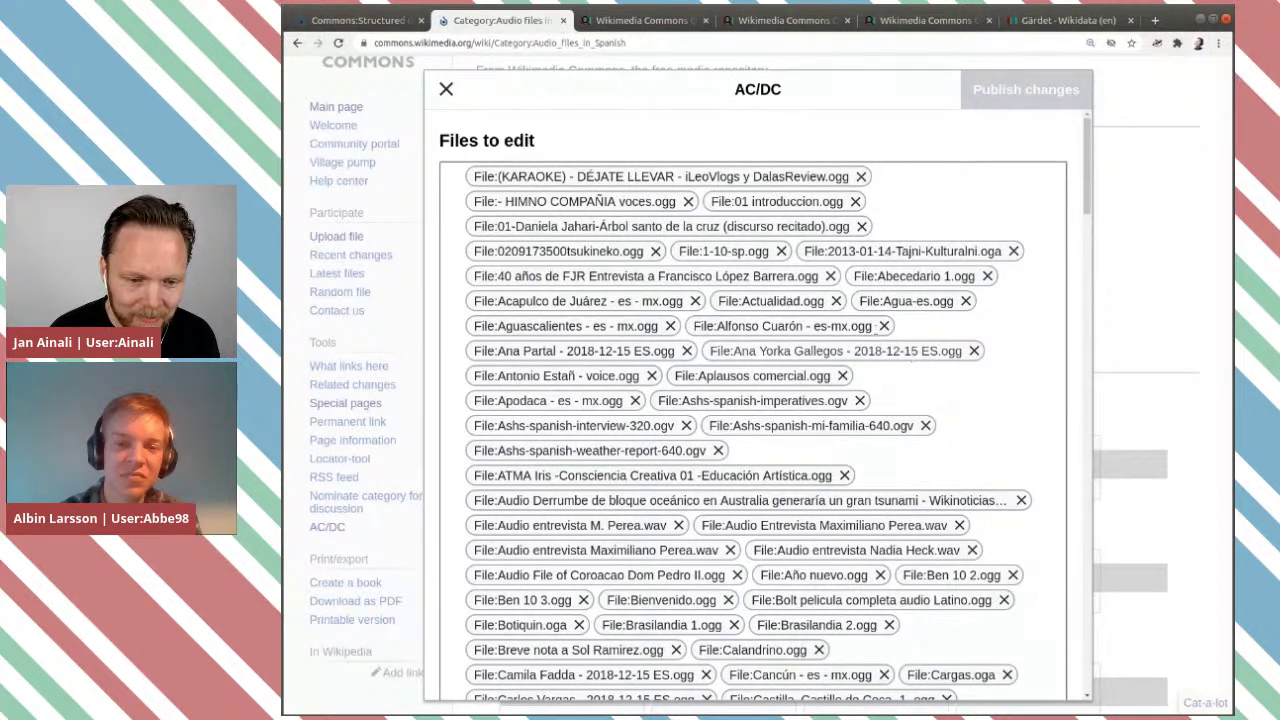
scroll(886, 275, down, 3)
scroll(886, 275, up, 3)
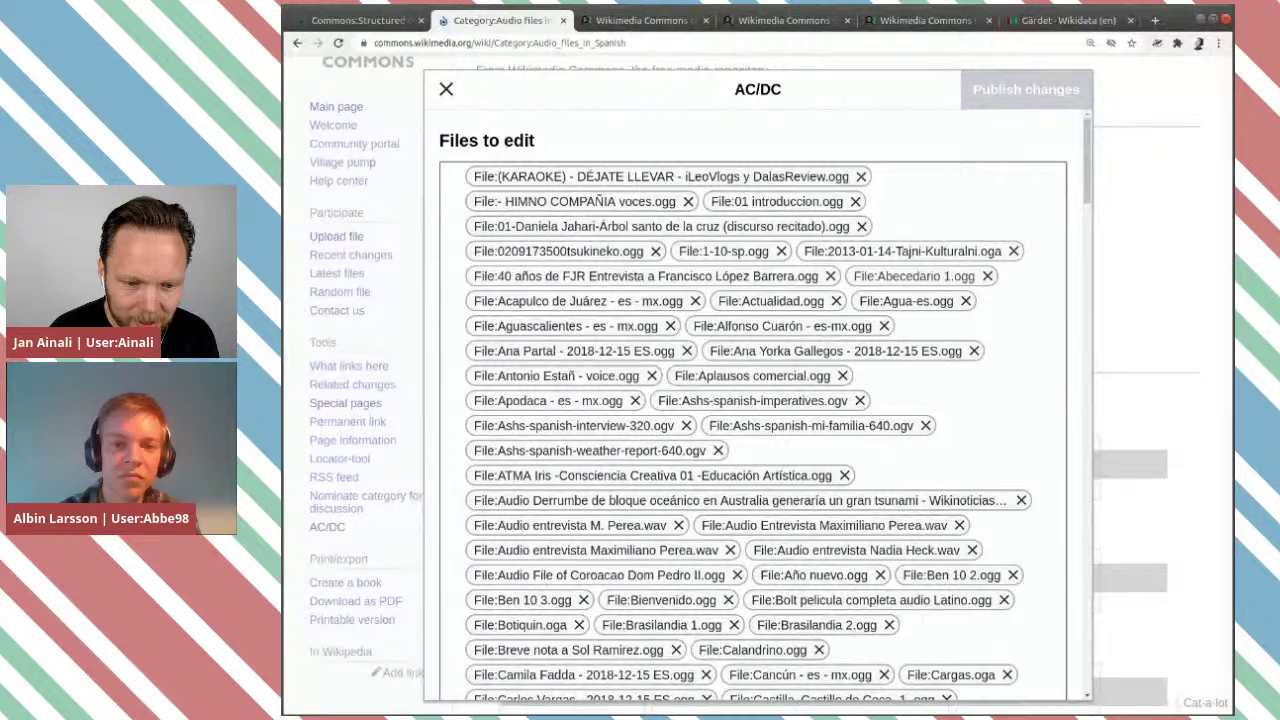
Add a statement for the property "language of work or name" to the batch of audio files.
scroll(884, 278, down, 4)
scroll(884, 278, down, 18)
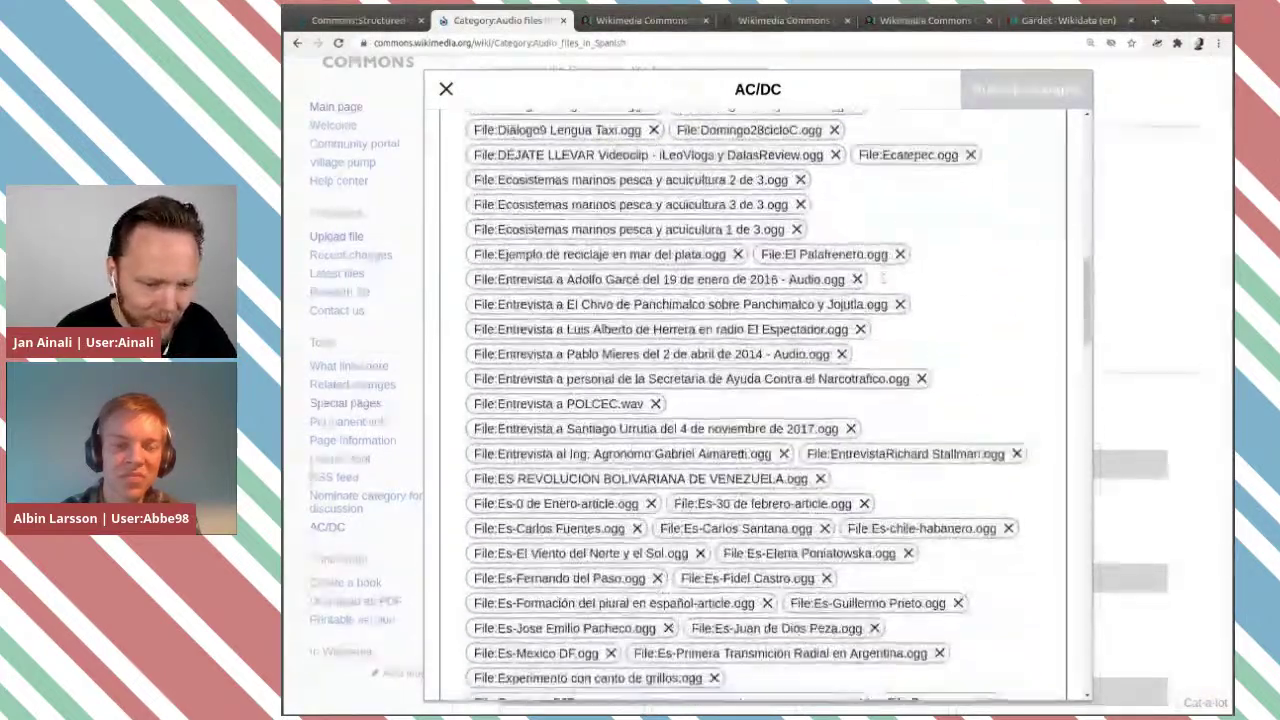
scroll(884, 279, down, 20)
scroll(752, 400, down, 10)
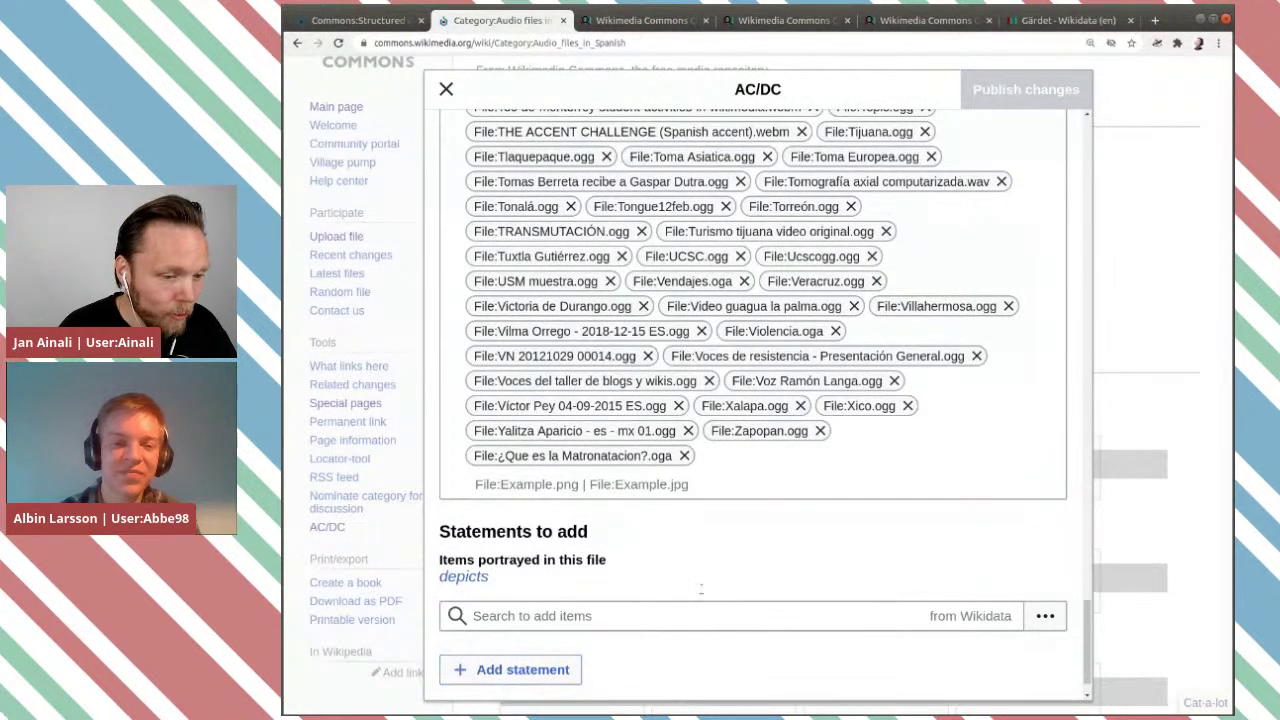
click(510, 669)
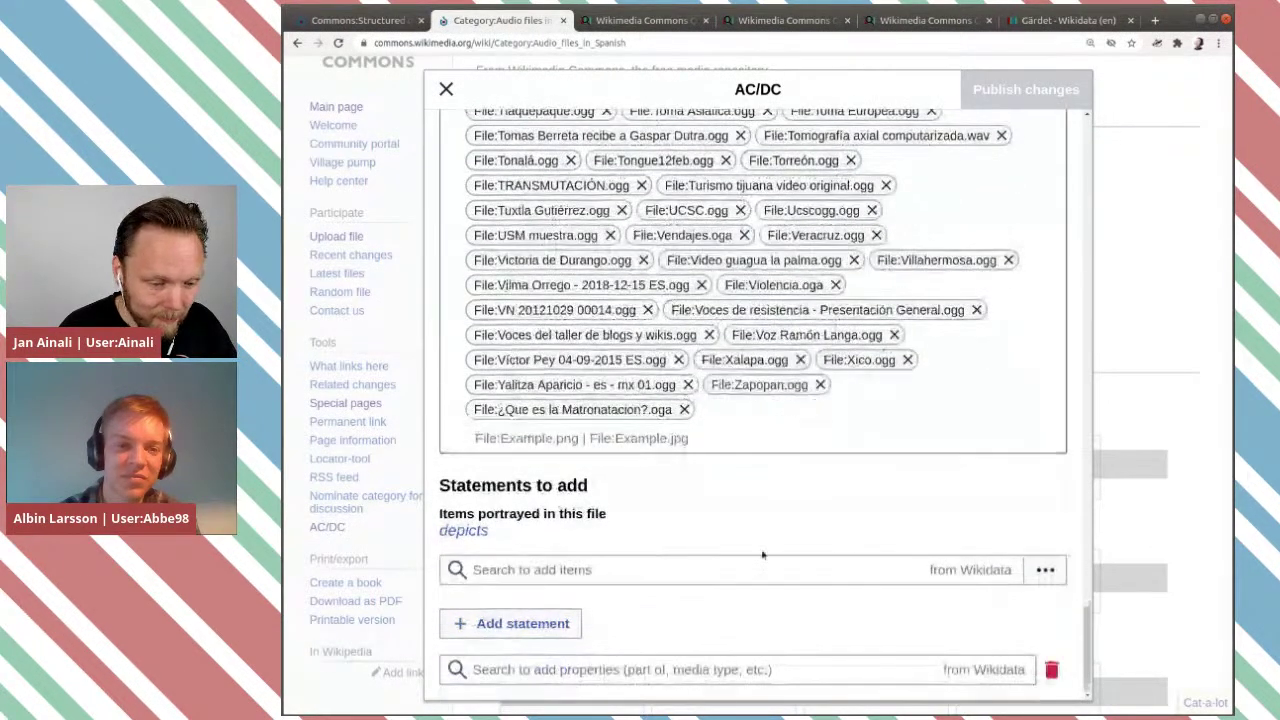
text(langua)
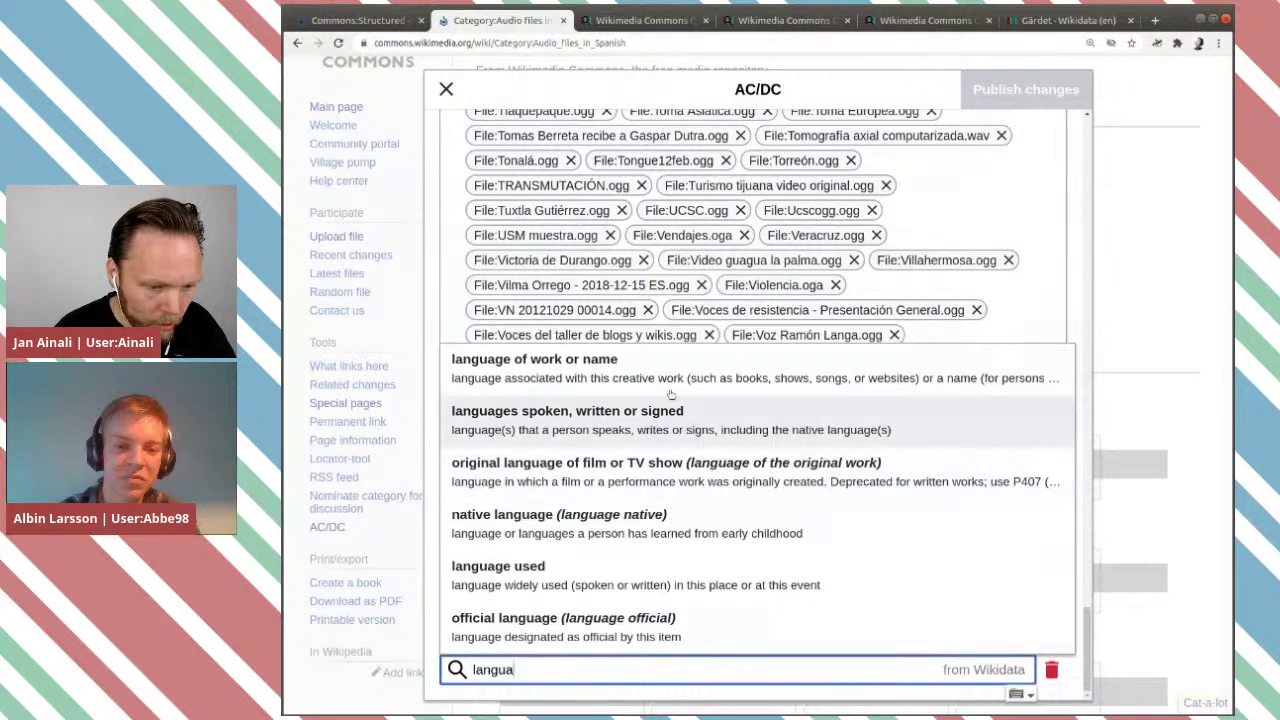
click(664, 369)
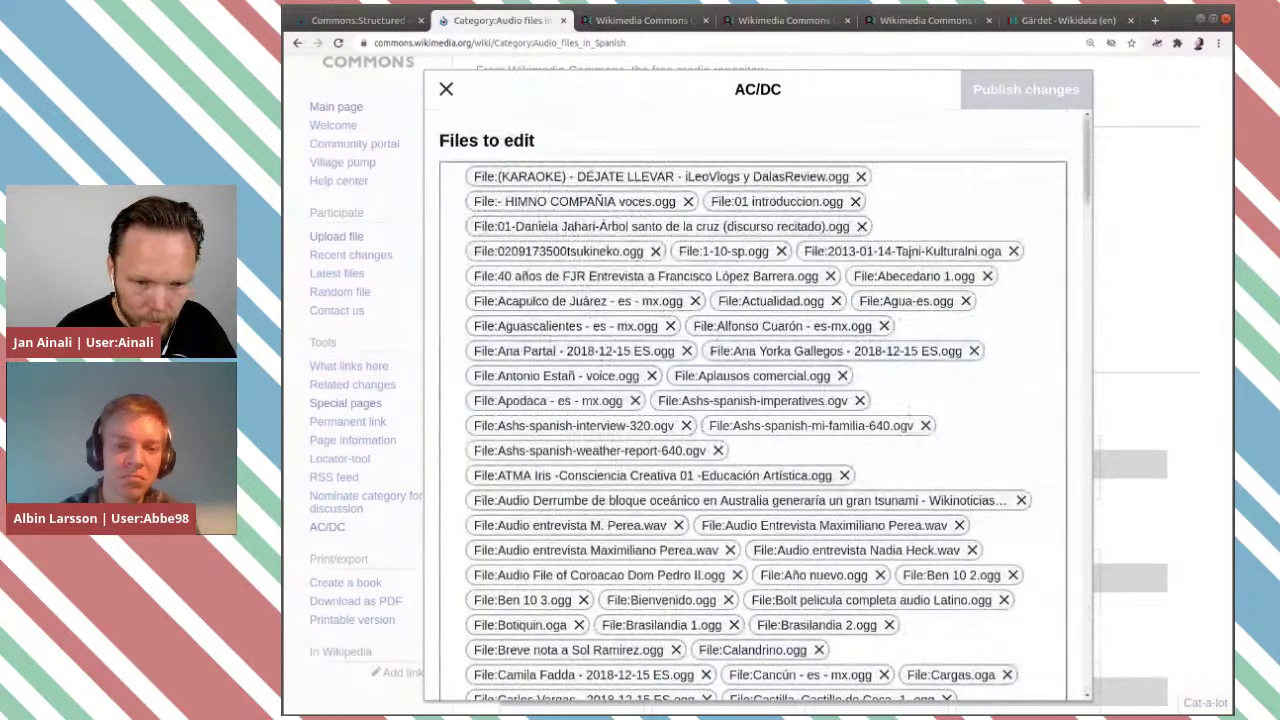
Set the "language of work or name" statement to Spanish, the Romance language.
scroll(664, 369, down, 2)
scroll(1049, 470, down, 13)
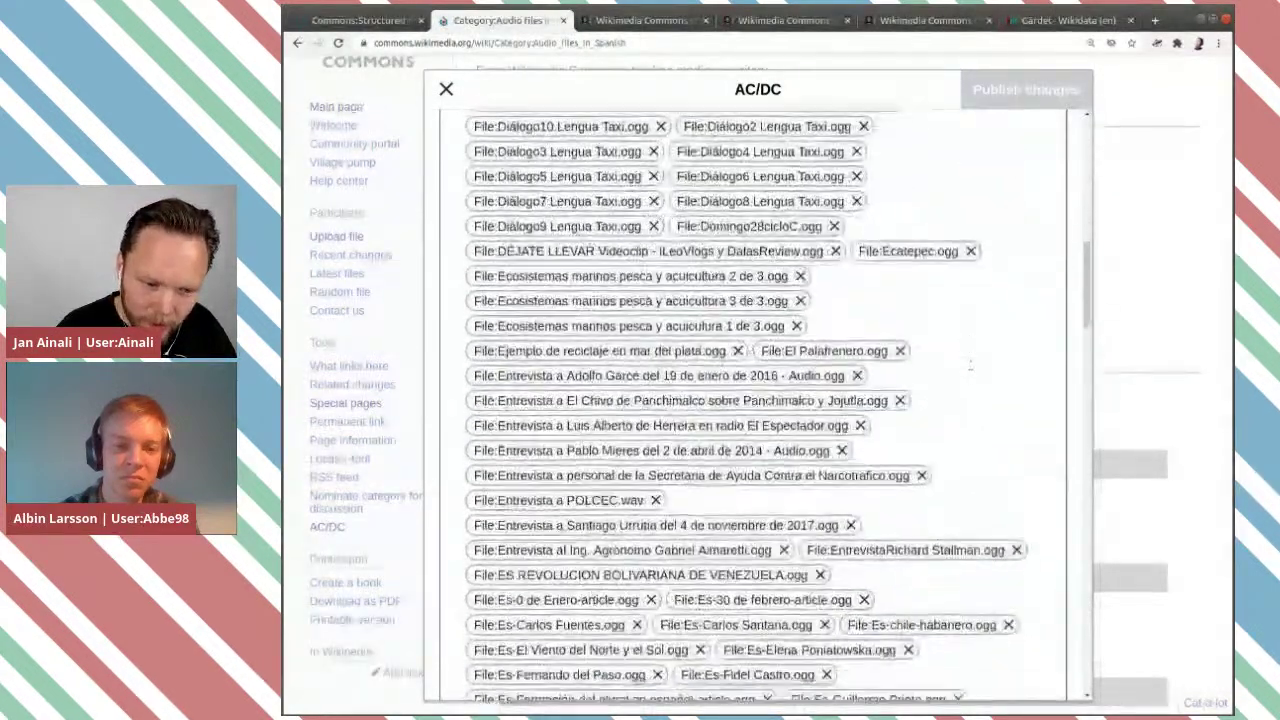
scroll(1049, 470, down, 15)
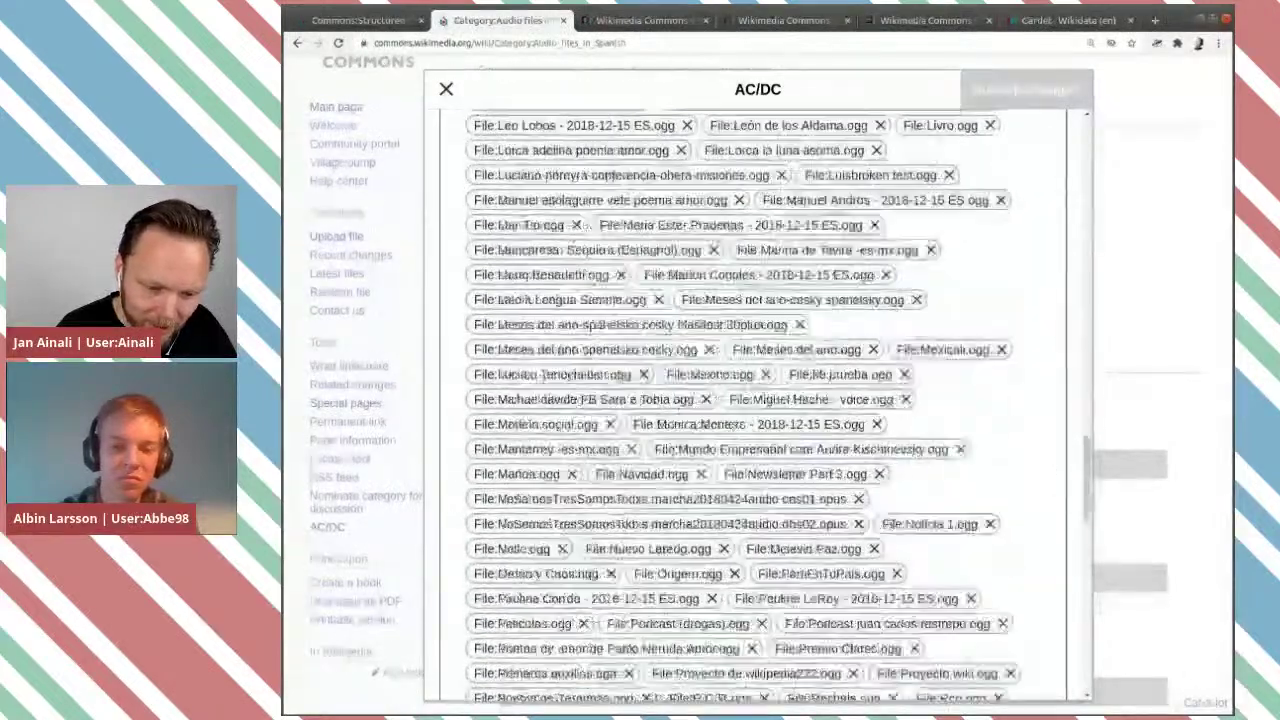
scroll(966, 370, down, 6)
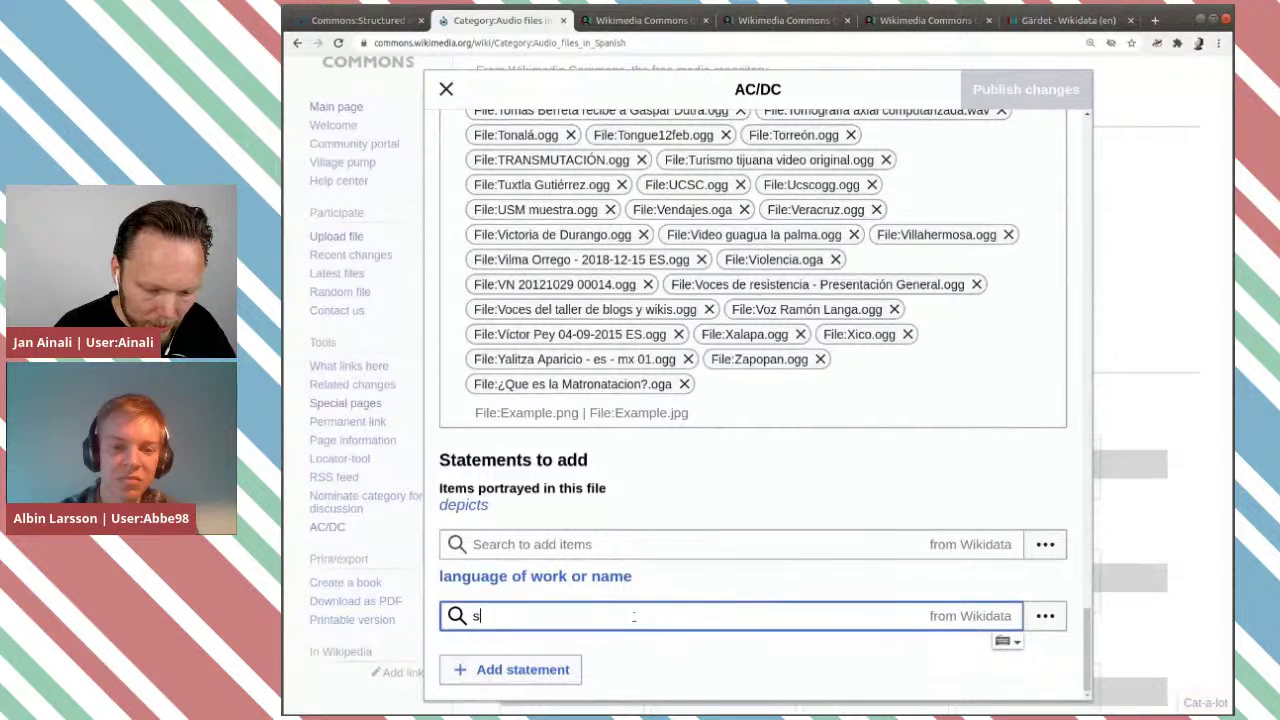
text(panisg)
key(BackSpace)
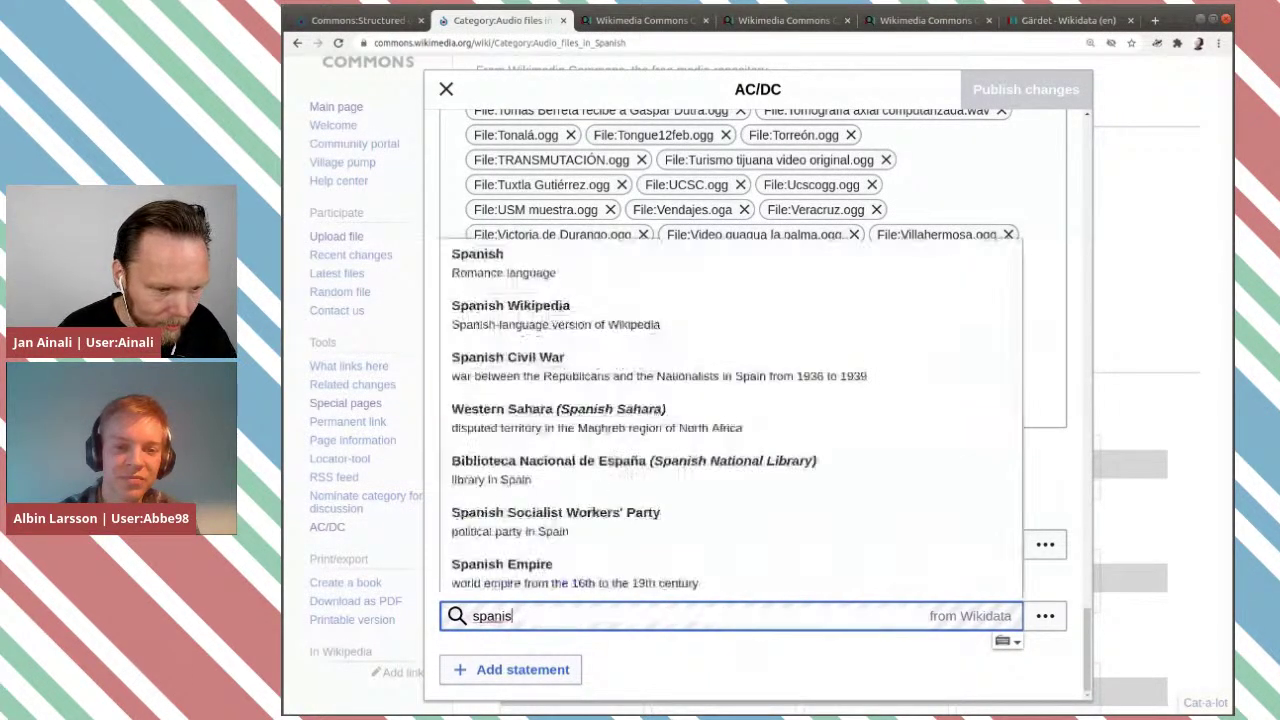
click(500, 262)
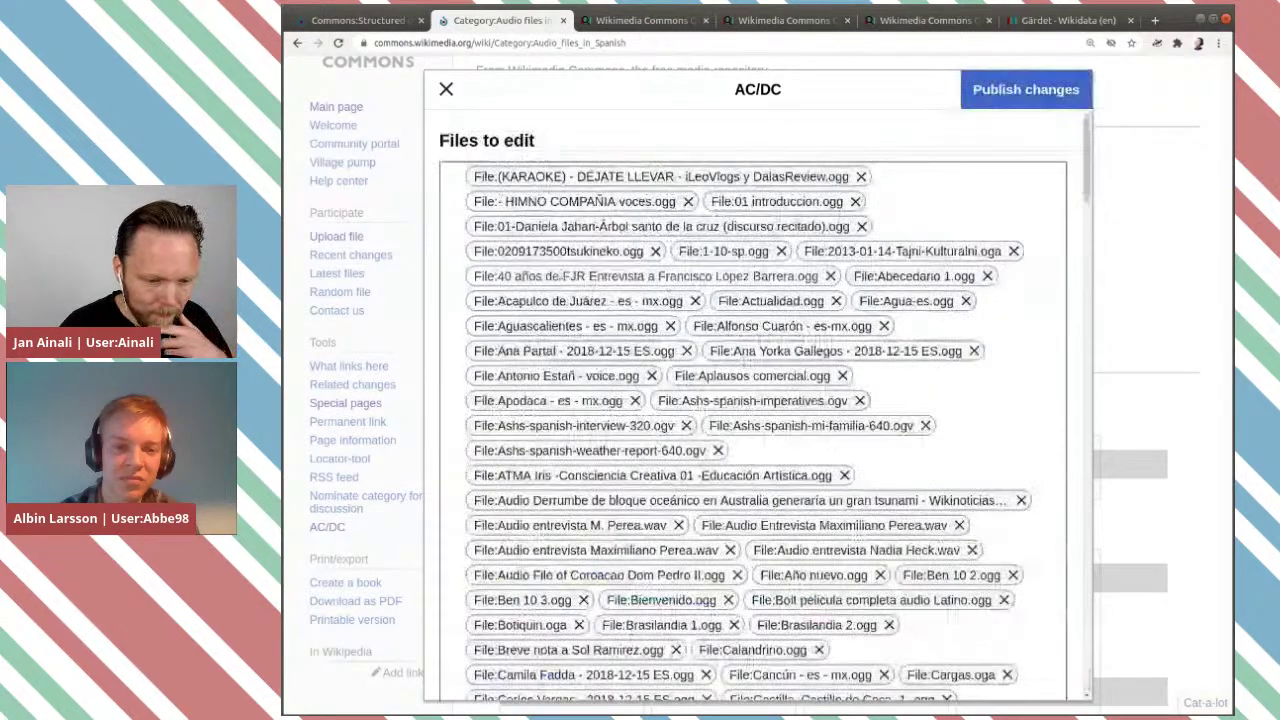
Review the loaded file list and the Spanish language statement below it.
scroll(1071, 188, down, 3)
scroll(1071, 188, down, 18)
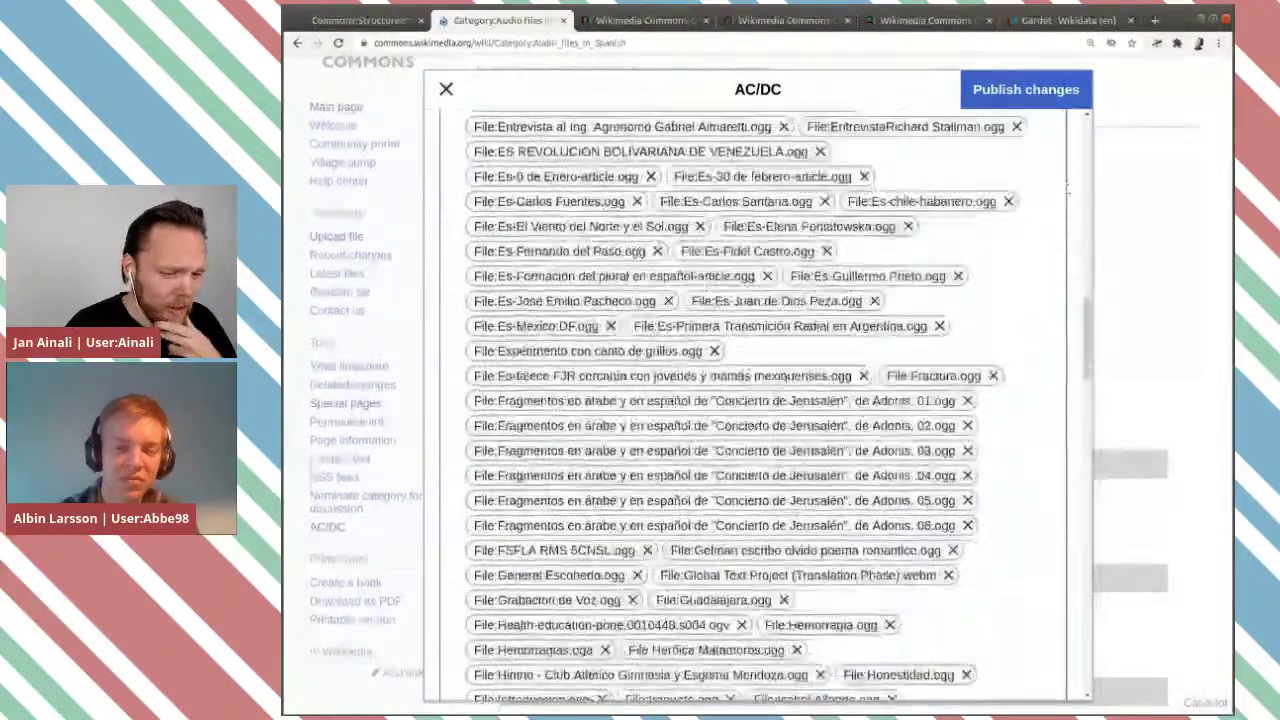
scroll(1068, 188, down, 20)
scroll(1068, 188, down, 20)
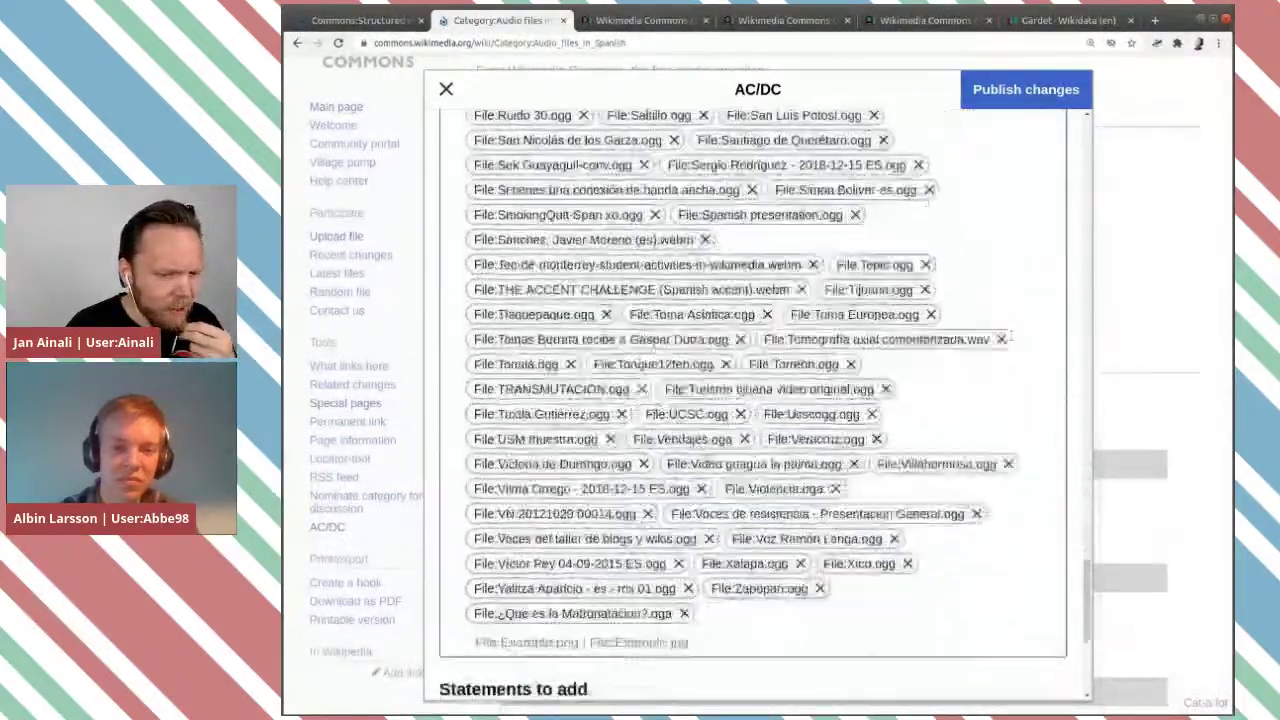
scroll(1010, 338, down, 8)
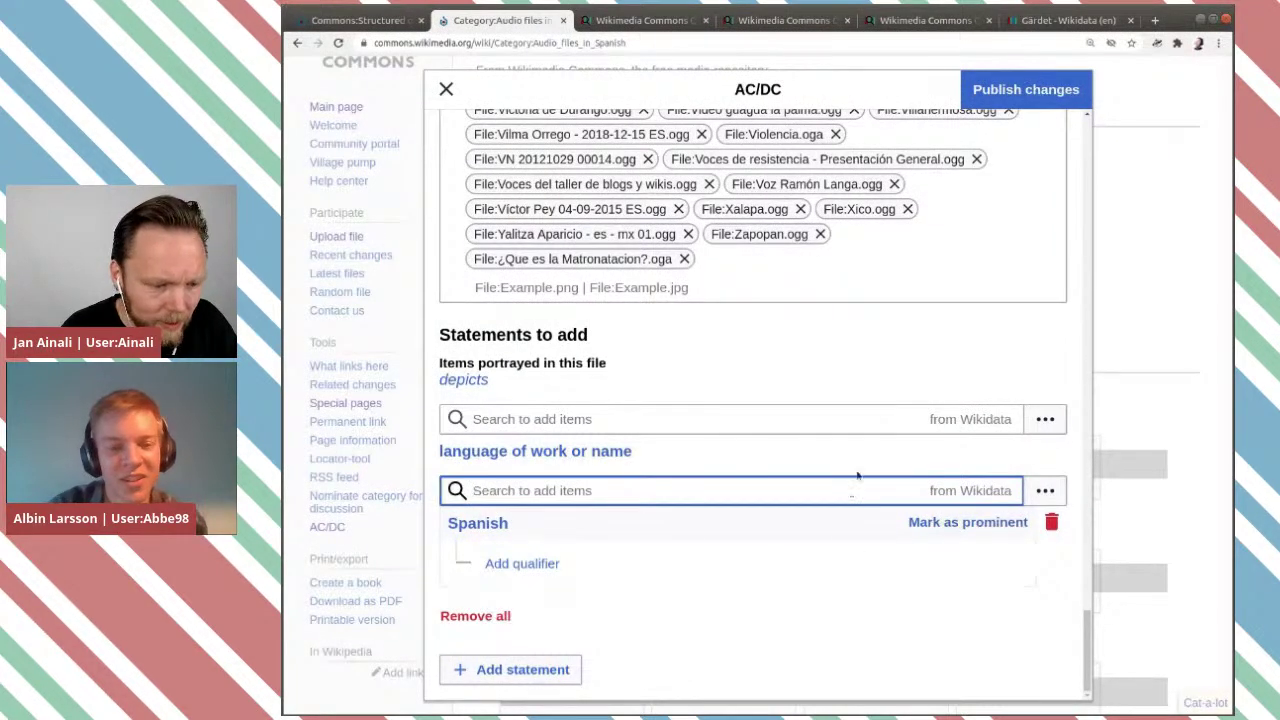
scroll(836, 539, up, 2)
scroll(836, 539, down, 2)
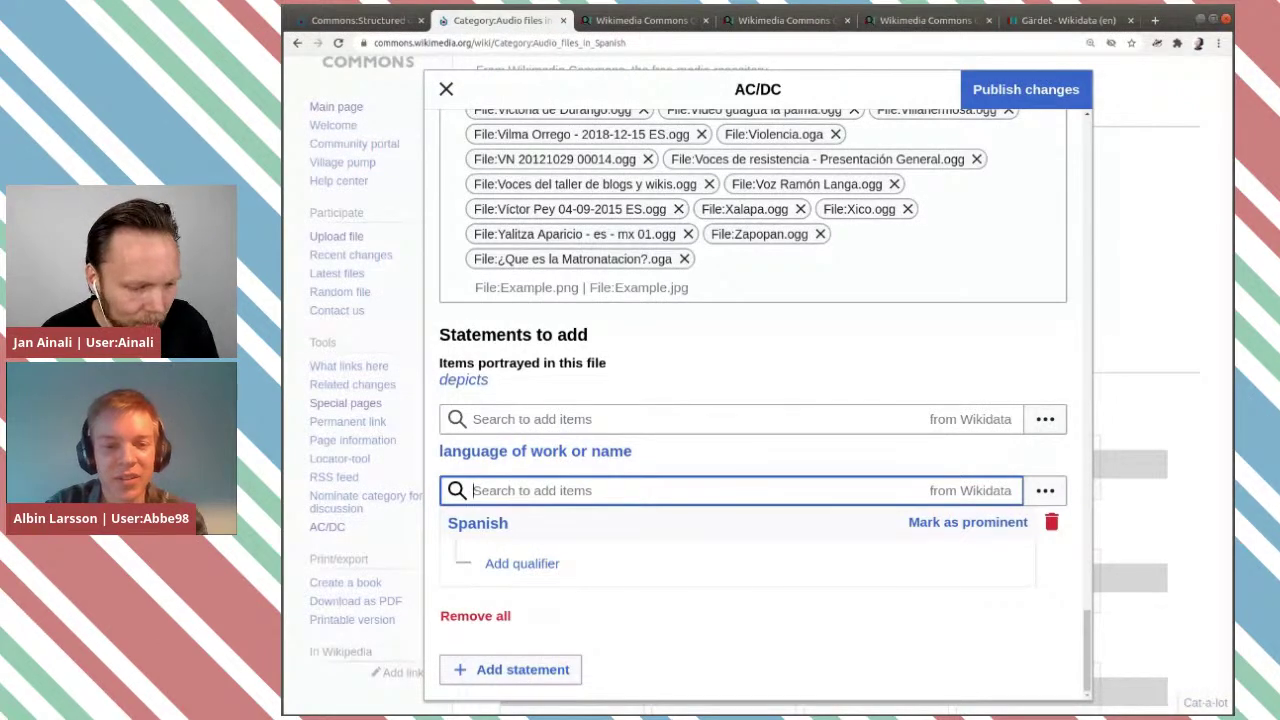
Publish the Spanish language statement to all the loaded audio files.
scroll(836, 539, up, 3)
scroll(836, 539, up, 6)
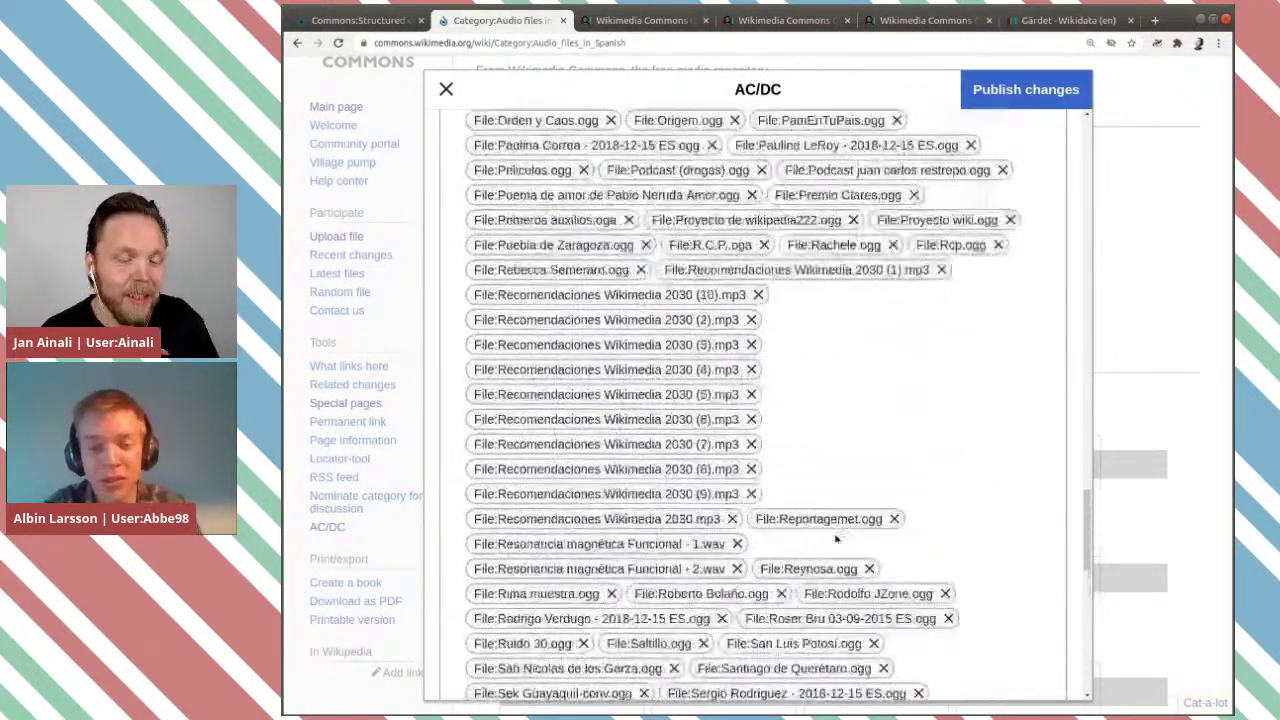
scroll(836, 539, up, 20)
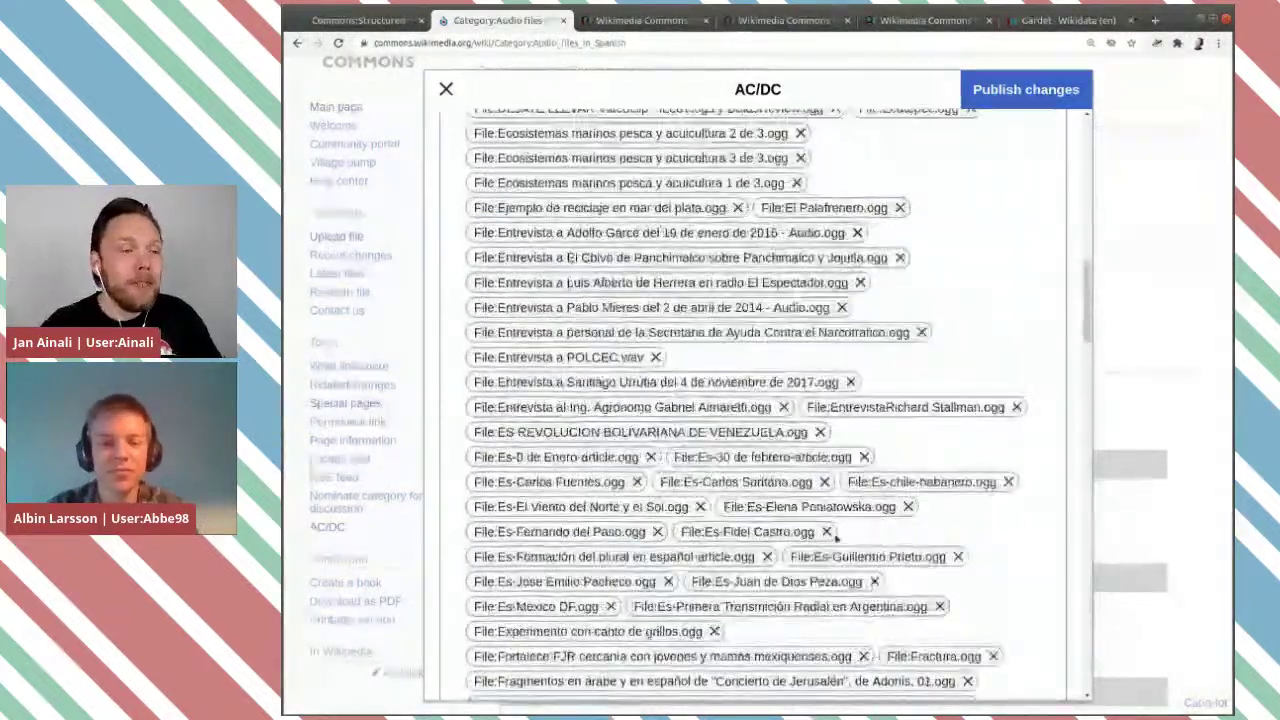
scroll(836, 539, up, 3)
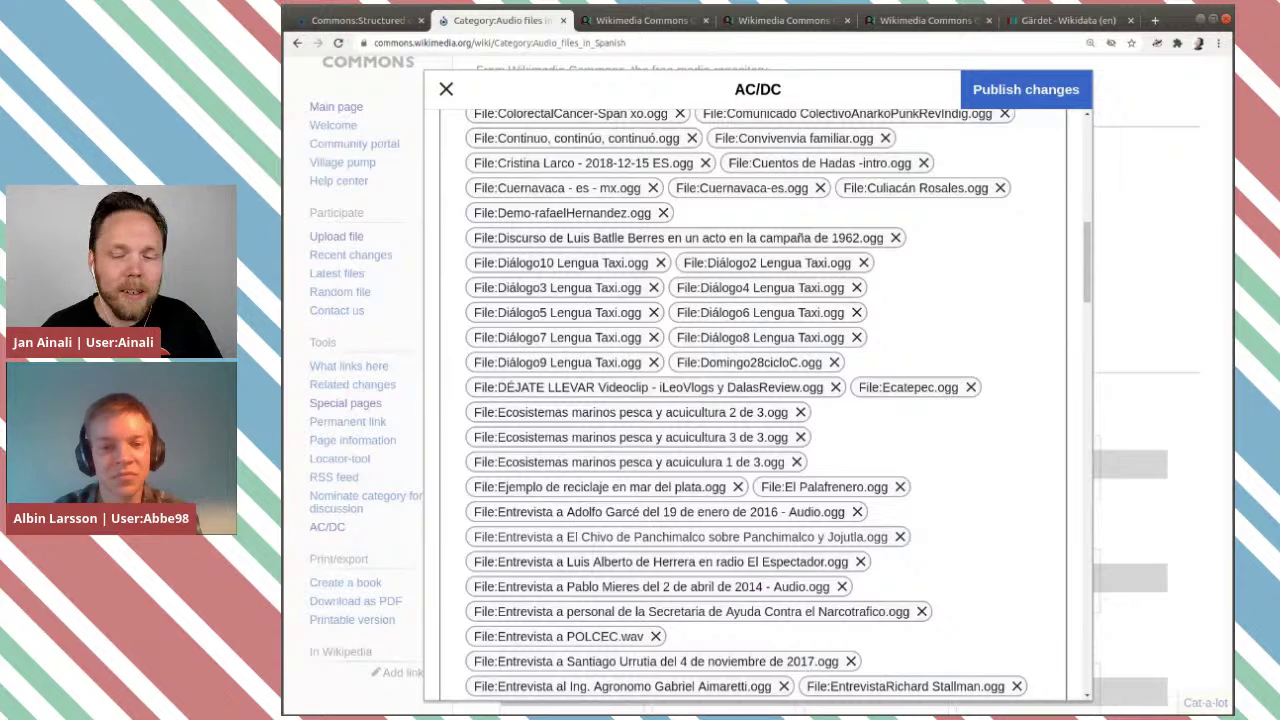
scroll(746, 405, up, 4)
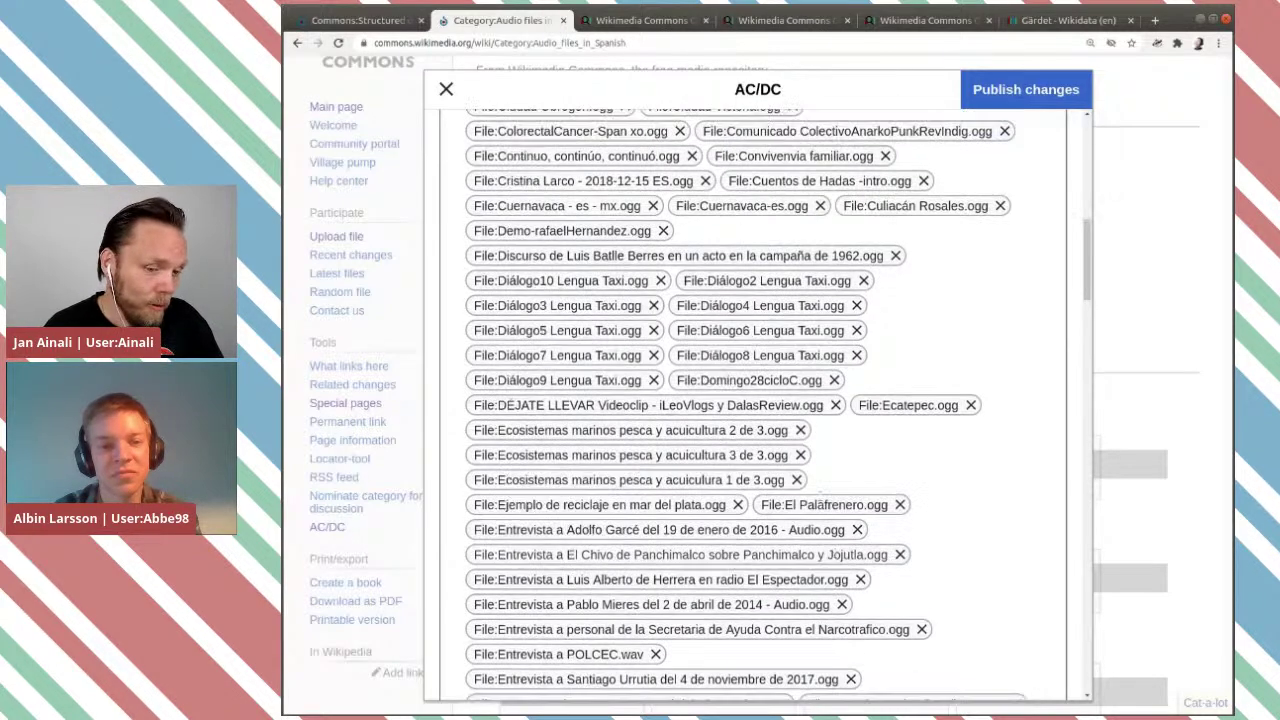
scroll(790, 405, up, 8)
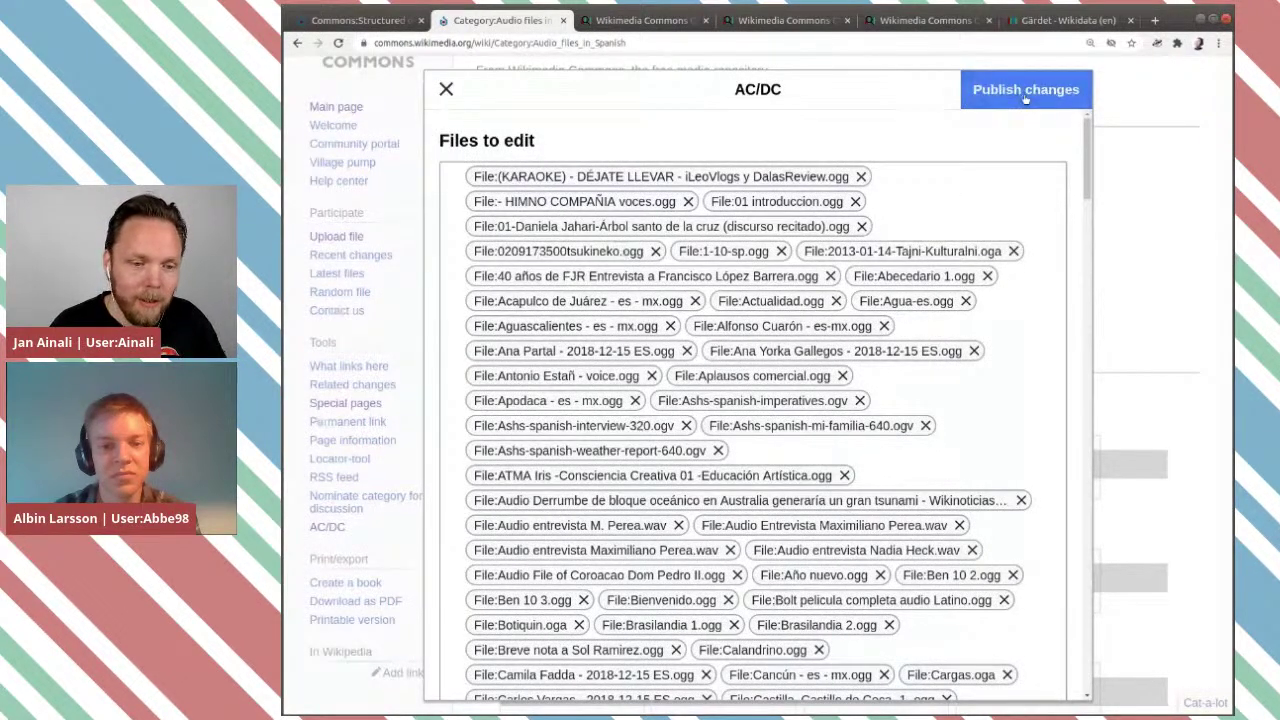
click(1023, 94)
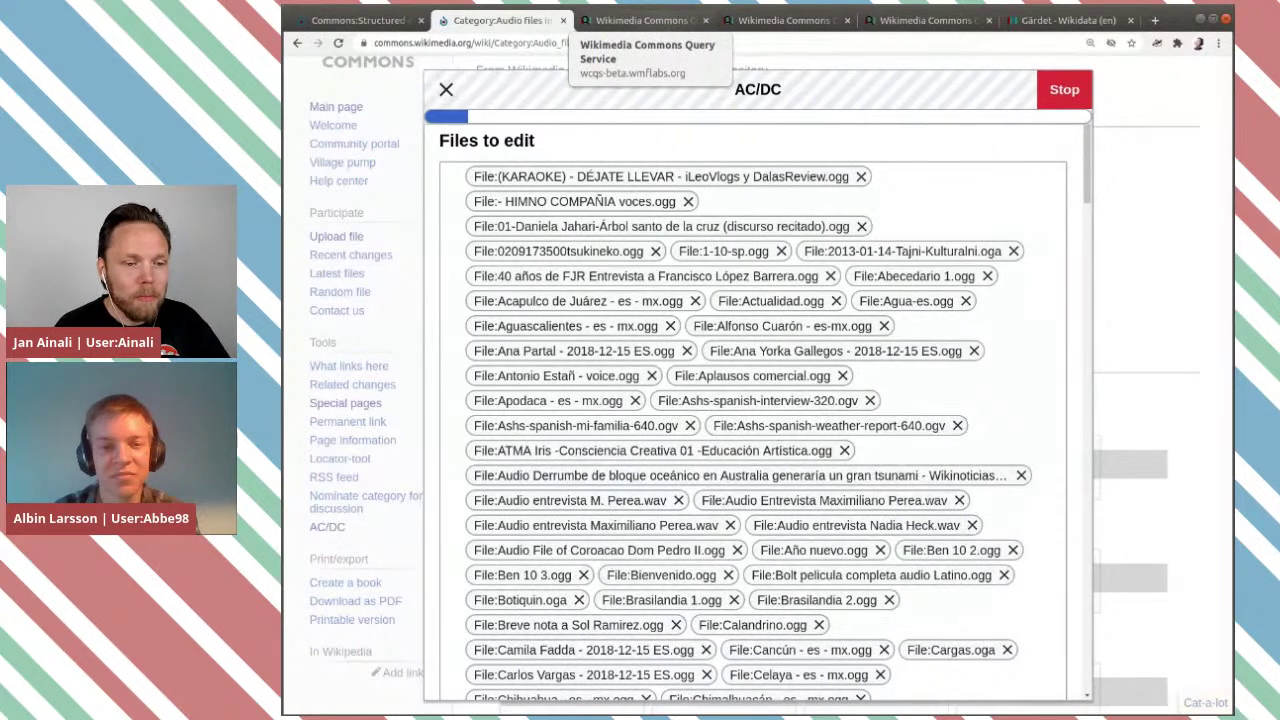
Switch to the Wikimedia Commons Query Service, load the "Depictions of Douglas Adams" example query and enlarge the page.
click(645, 20)
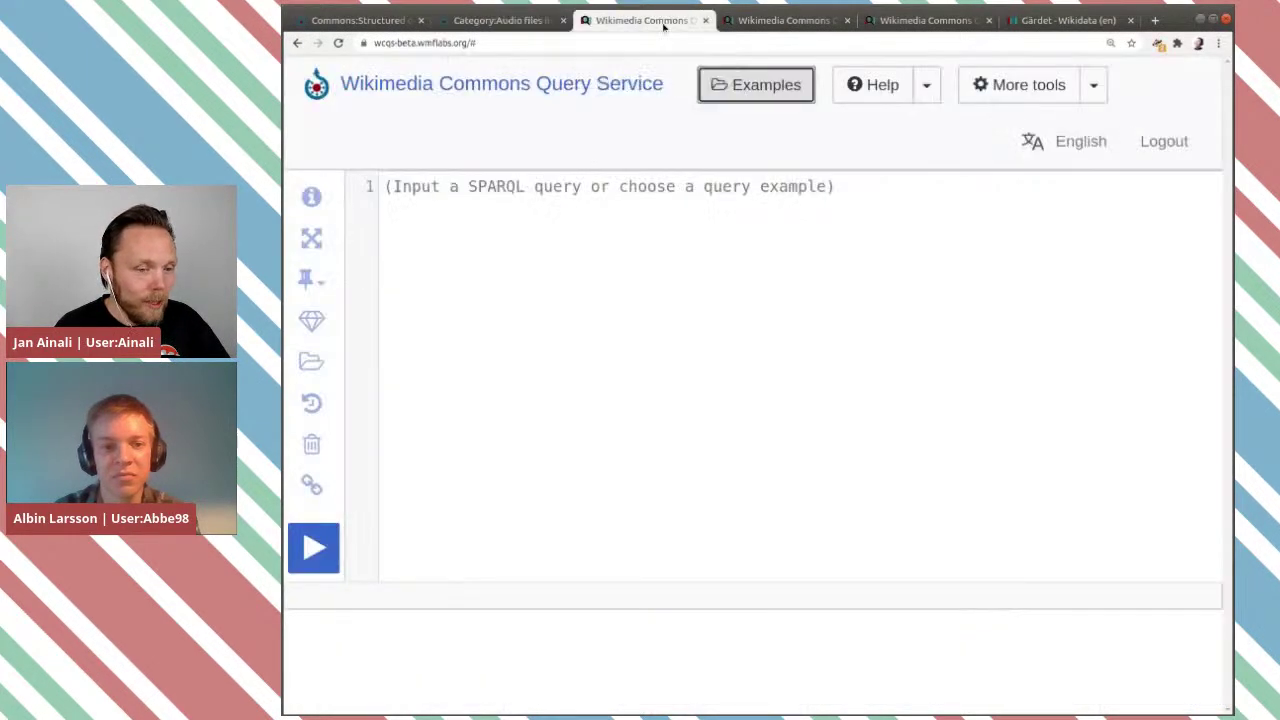
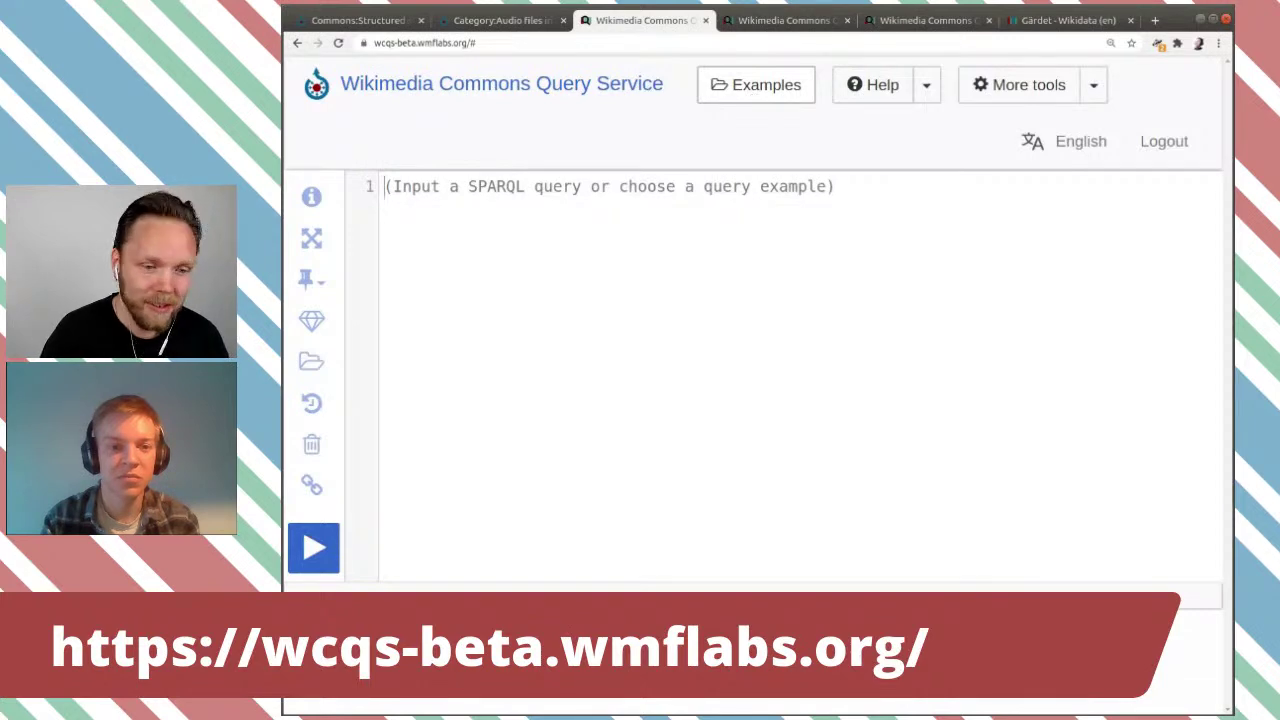
click(753, 89)
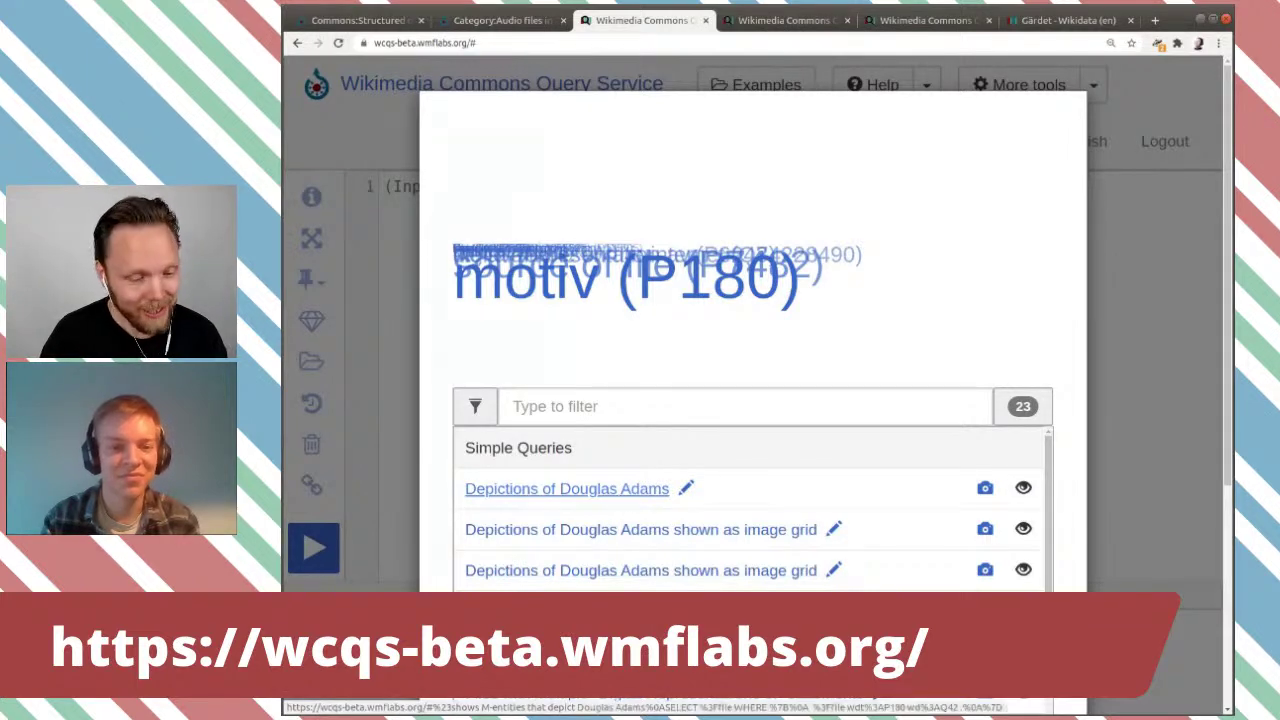
click(620, 492)
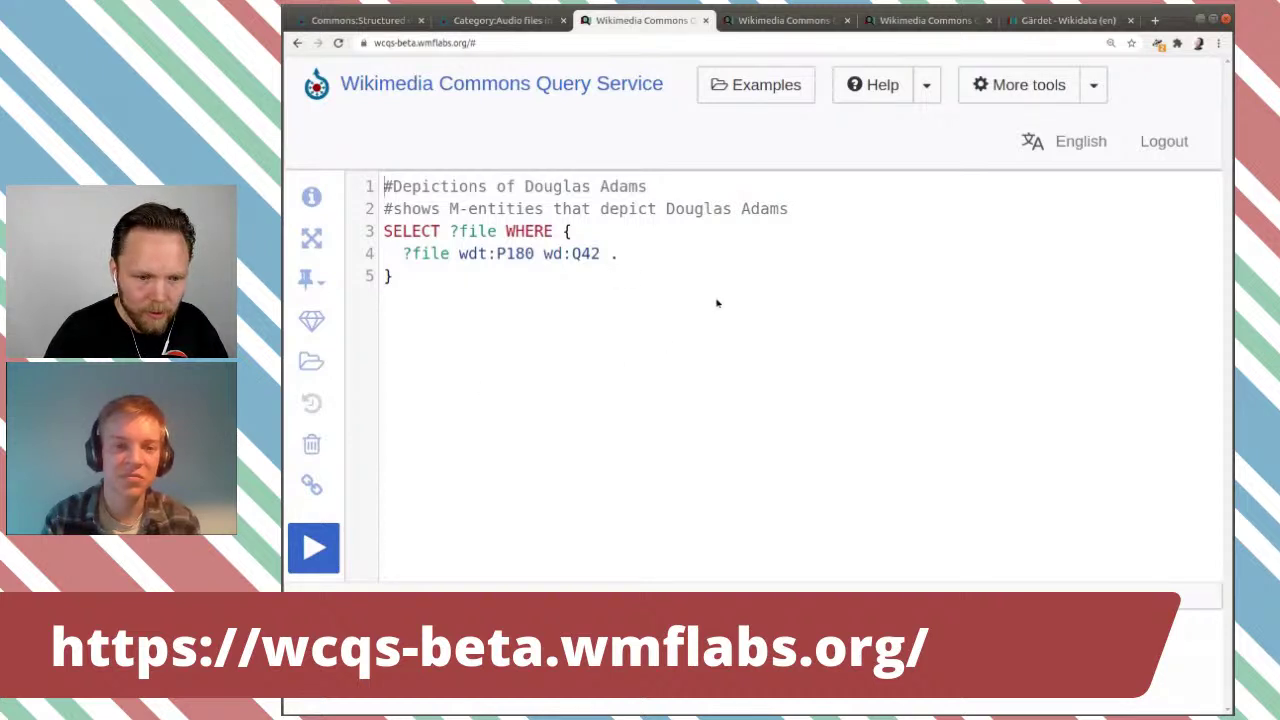
key(ctrl+plus)
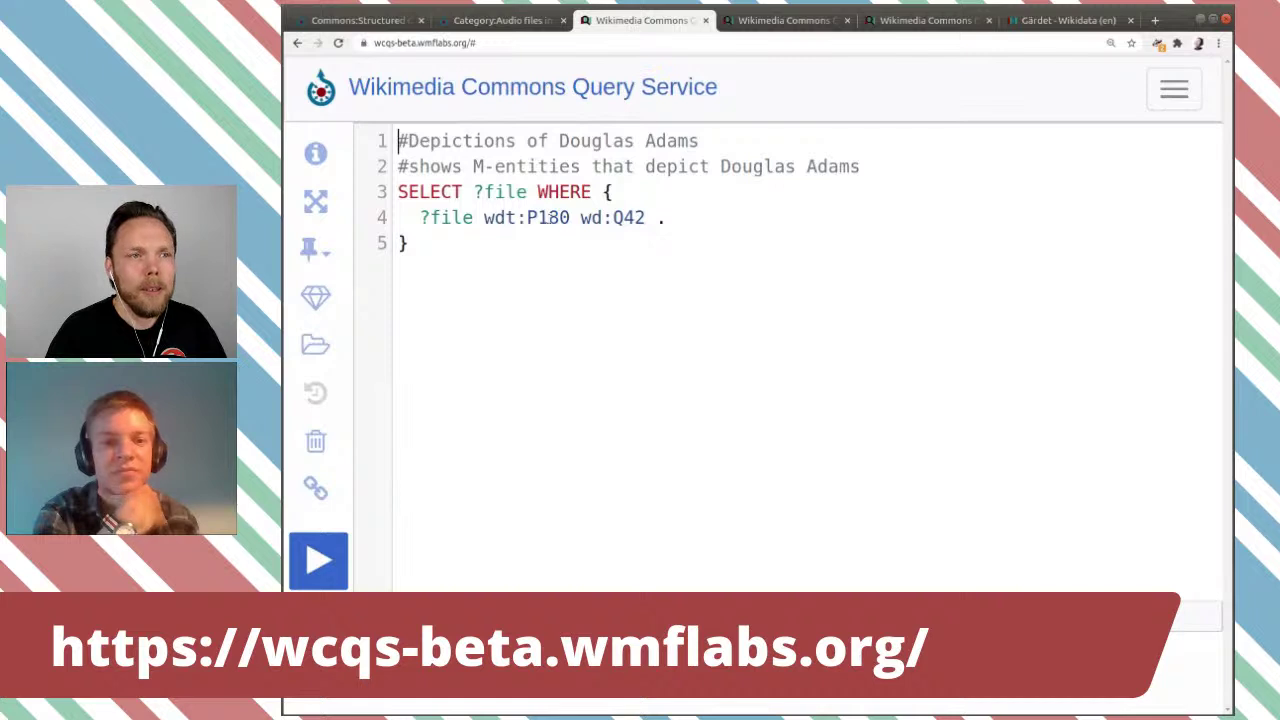
Run the Douglas Adams depictions query and open the first result, entity M574781, in a new tab.
mouse_move(560, 217)
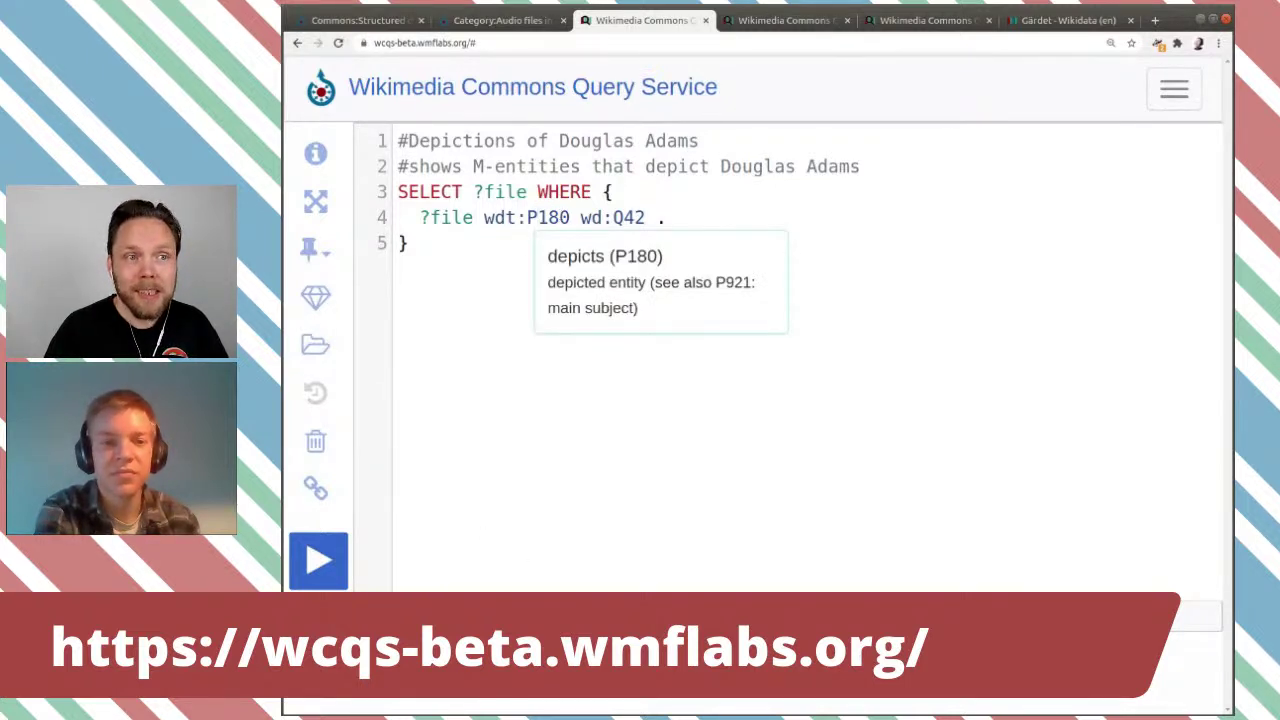
mouse_move(625, 217)
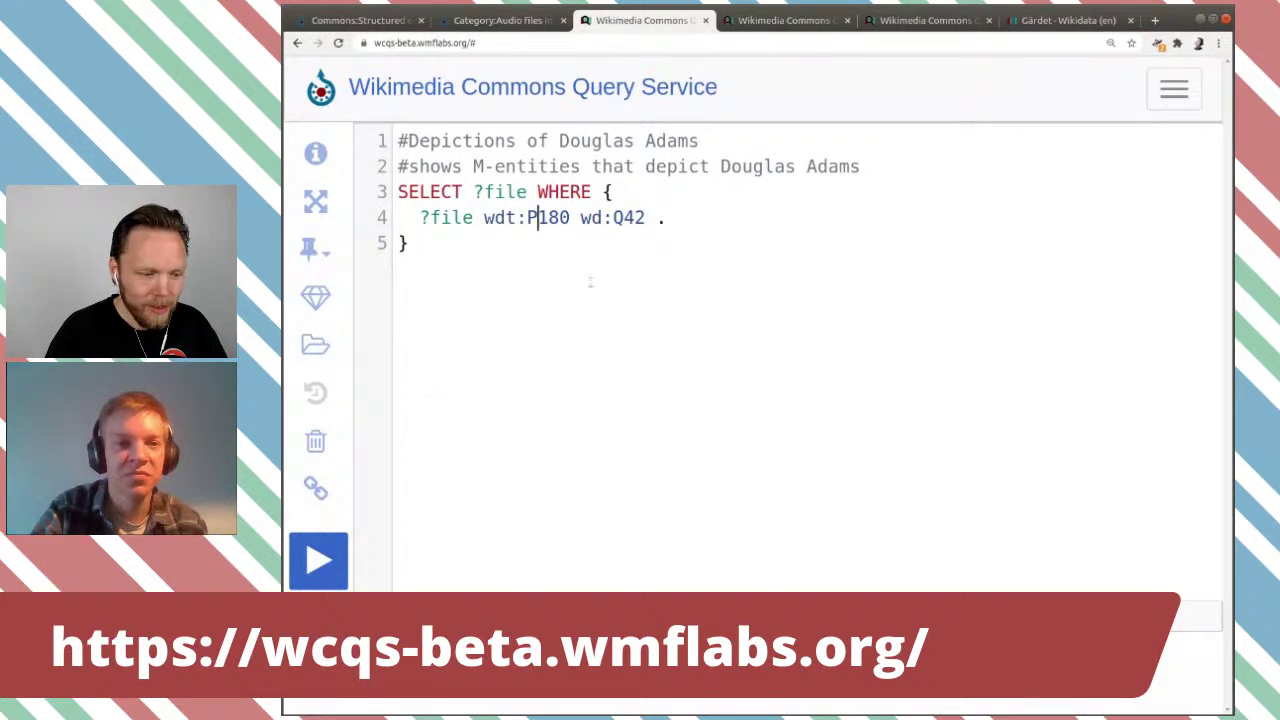
click(332, 570)
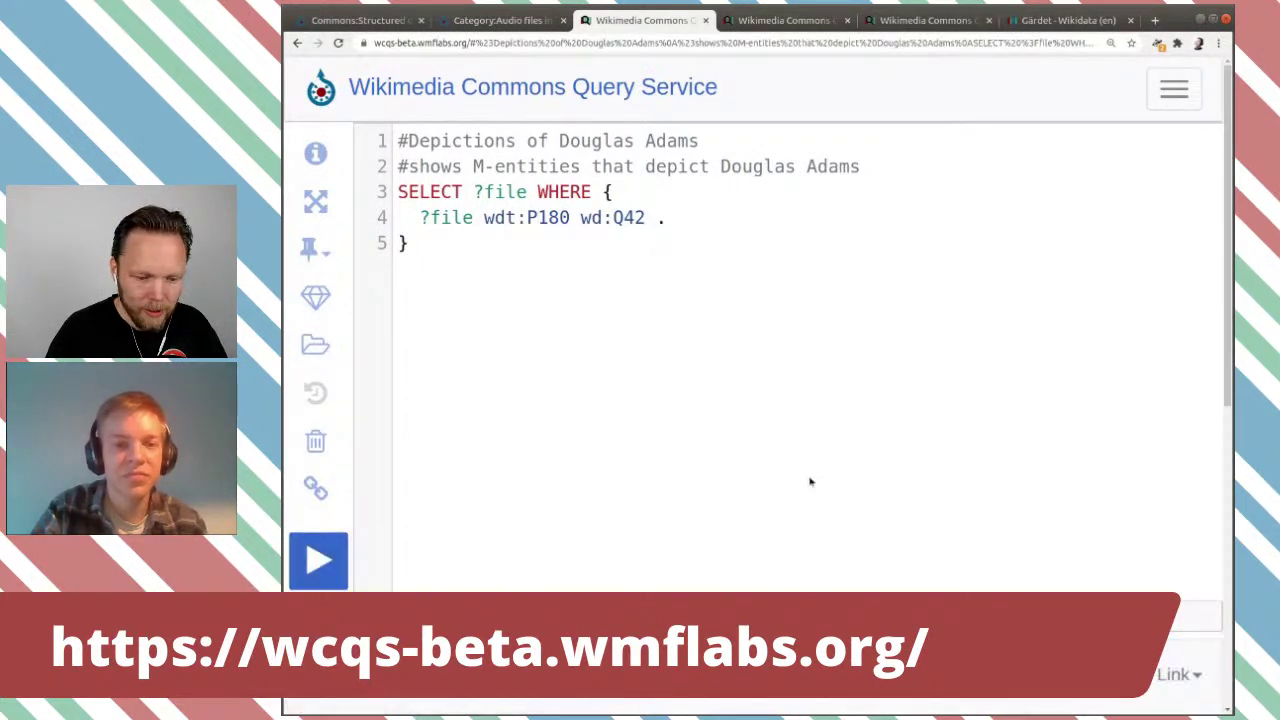
scroll(810, 482, down, 3)
scroll(810, 482, down, 5)
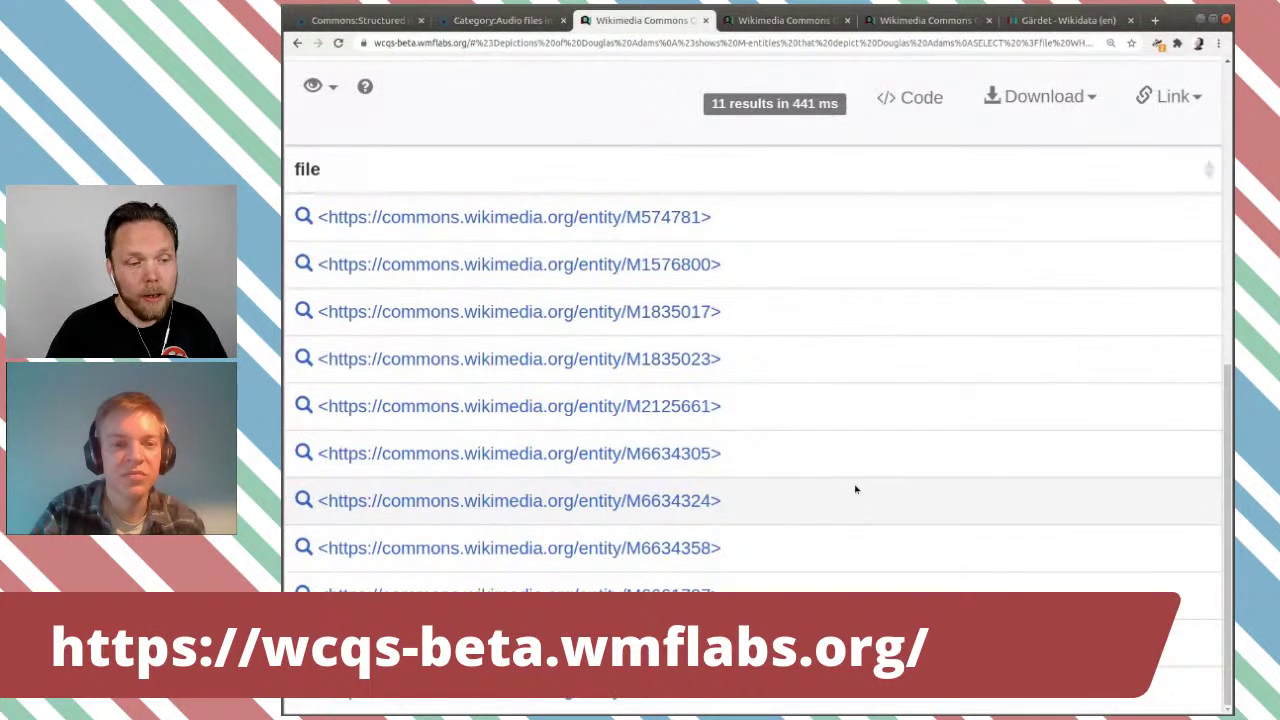
middle_click(563, 221)
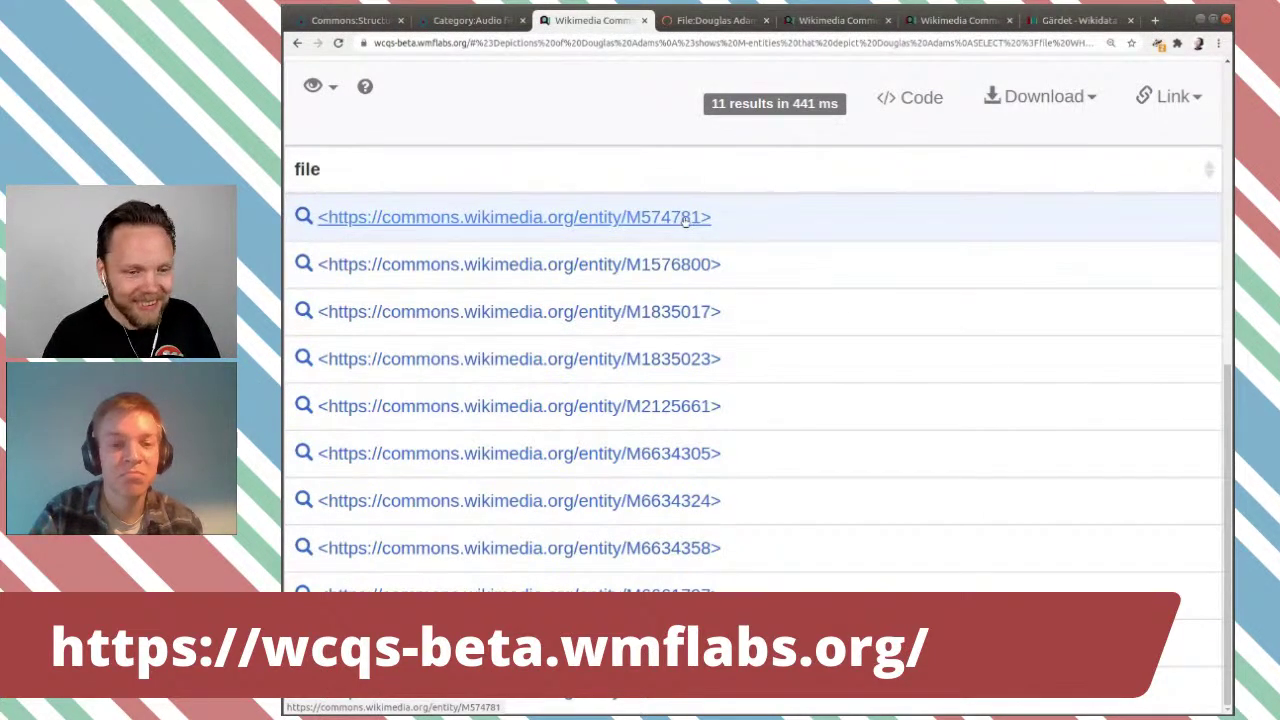
View the structured data of the opened Douglas Adams (ApacheCon).jpg file page, including its depicts statement, and close the page.
key(ctrl+Tab)
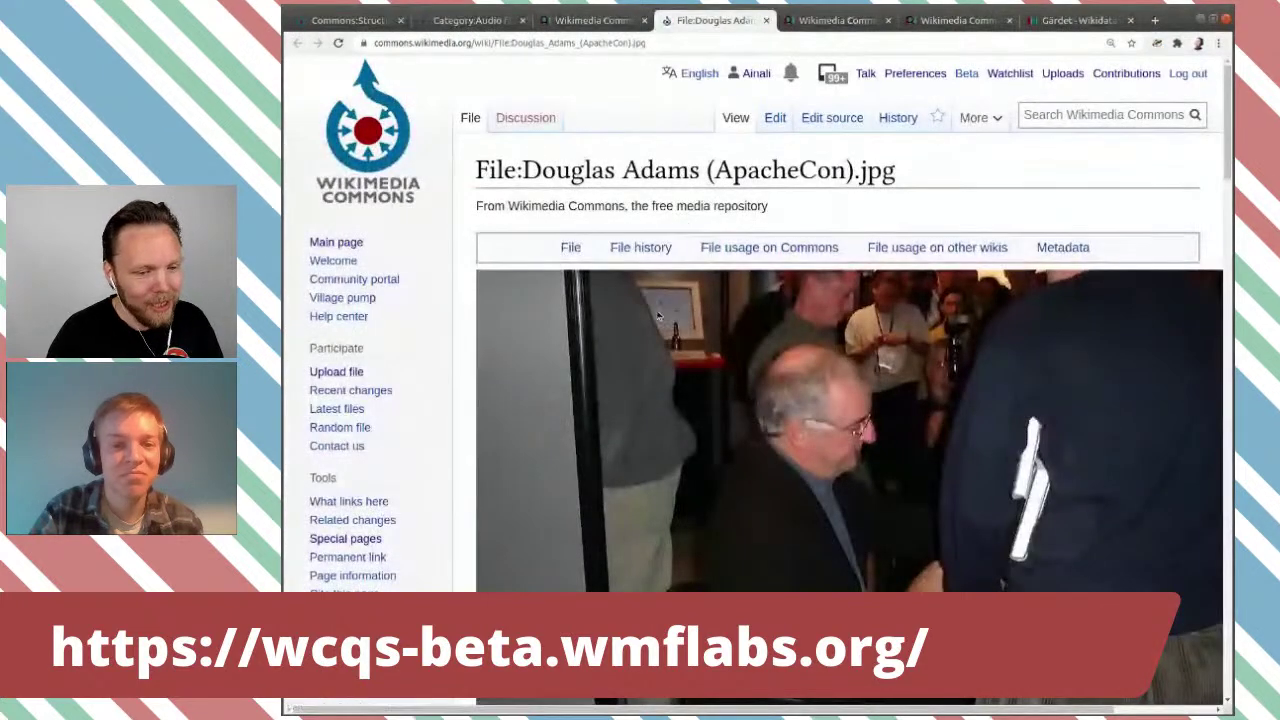
scroll(770, 390, down, 5)
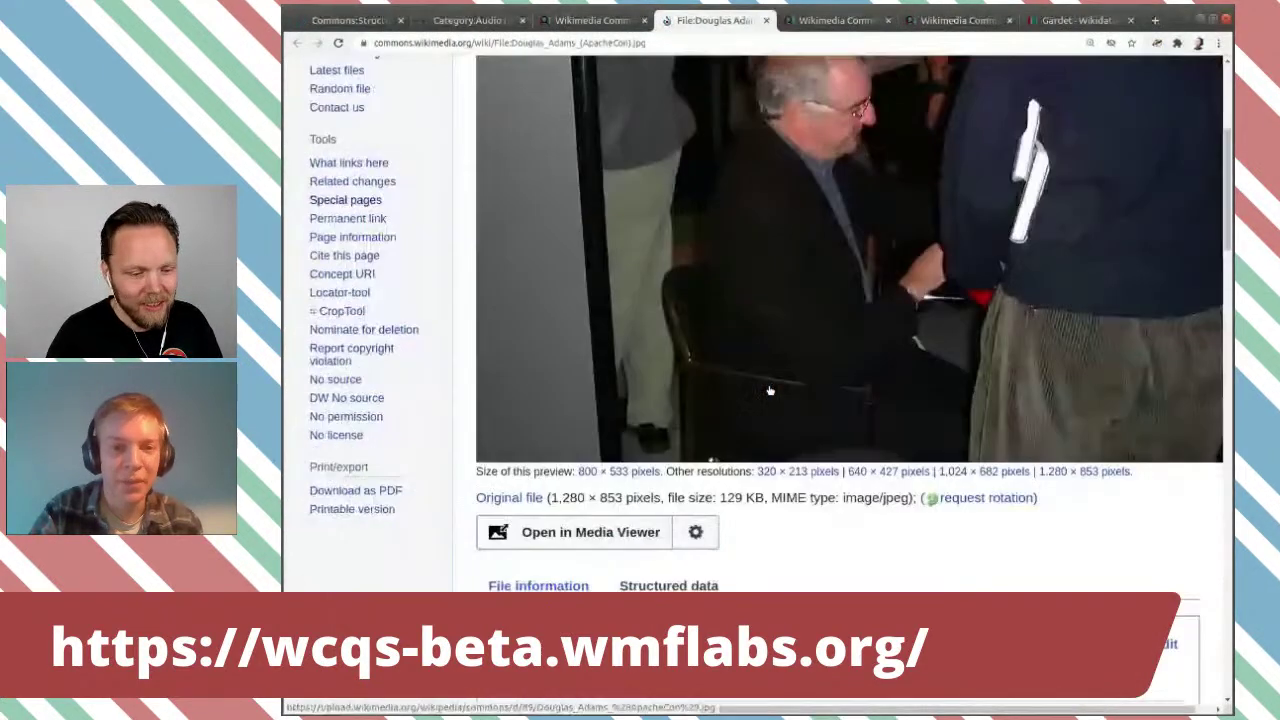
scroll(720, 430, down, 3)
click(655, 455)
scroll(760, 470, down, 3)
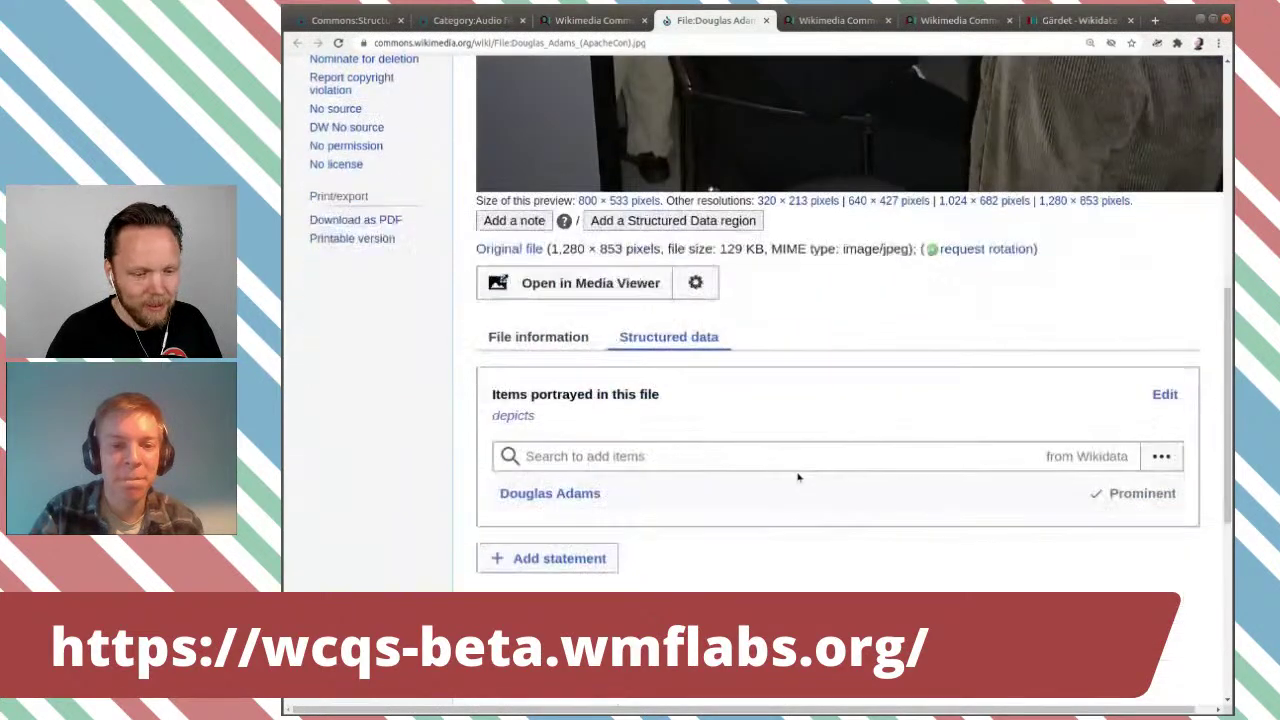
click(766, 21)
scroll(760, 405, up, 3)
scroll(762, 402, up, 3)
scroll(760, 403, down, 2)
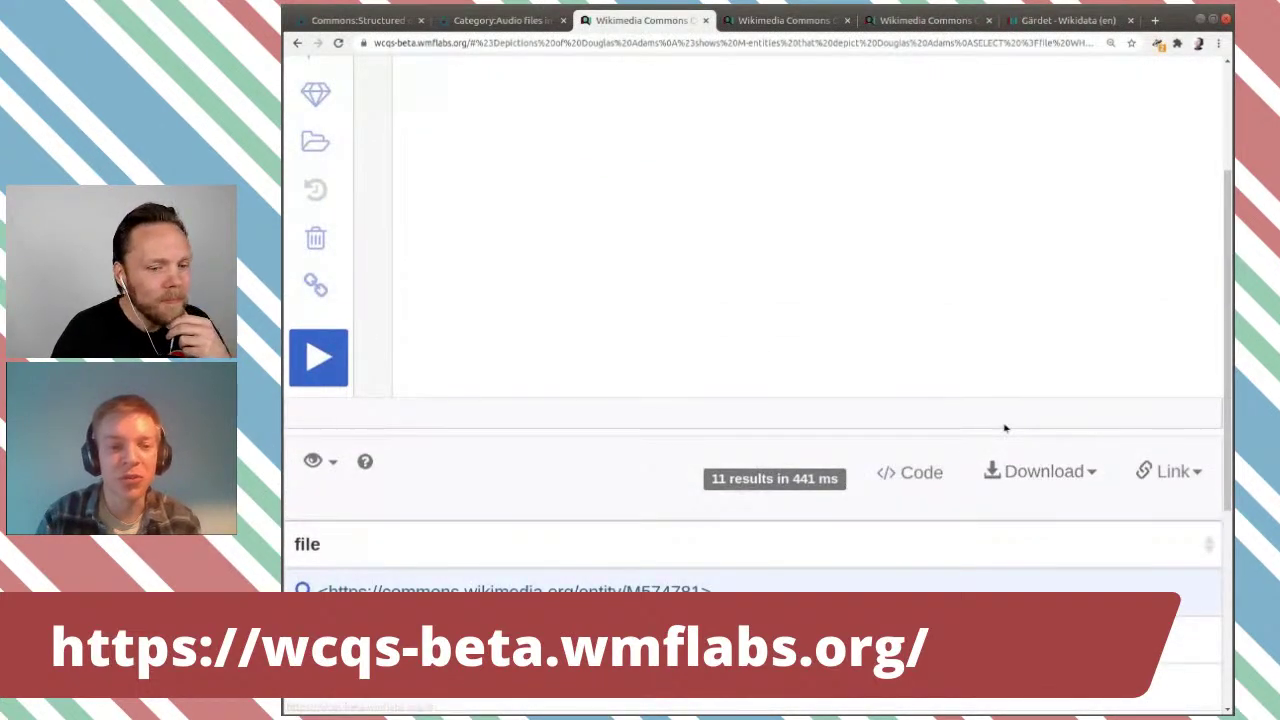
scroll(1005, 428, up, 2)
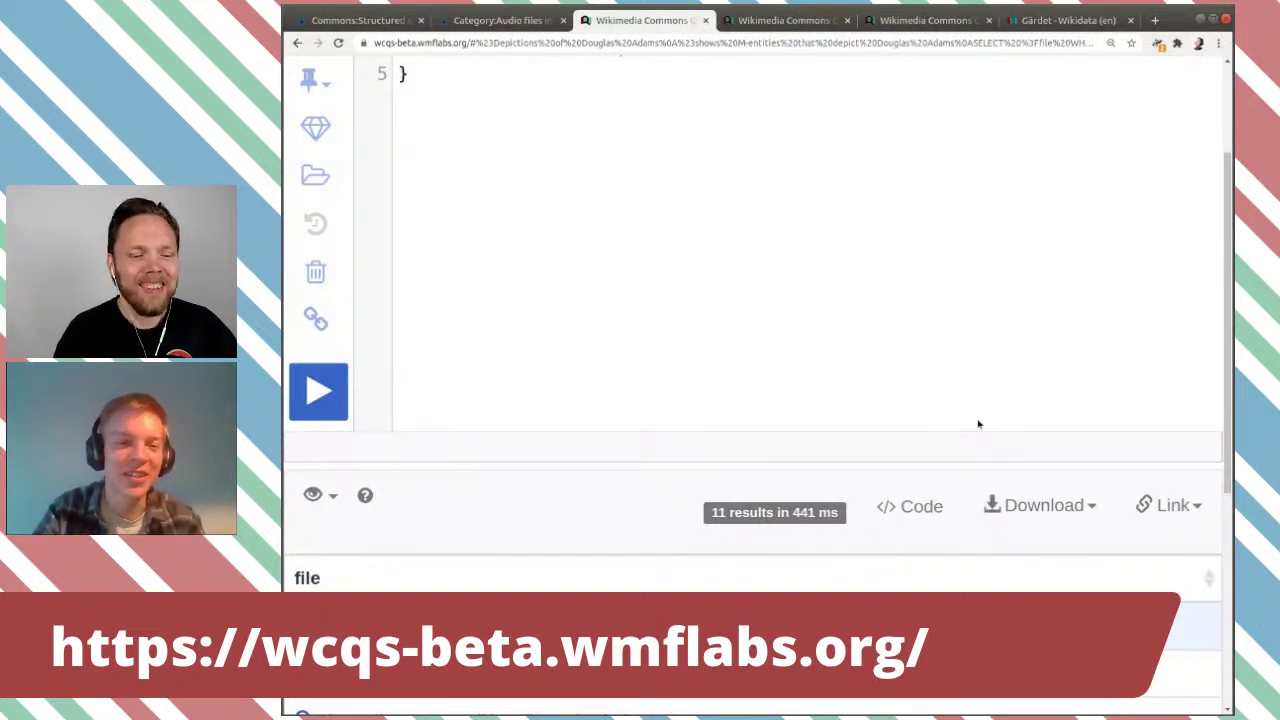
scroll(977, 423, down, 1)
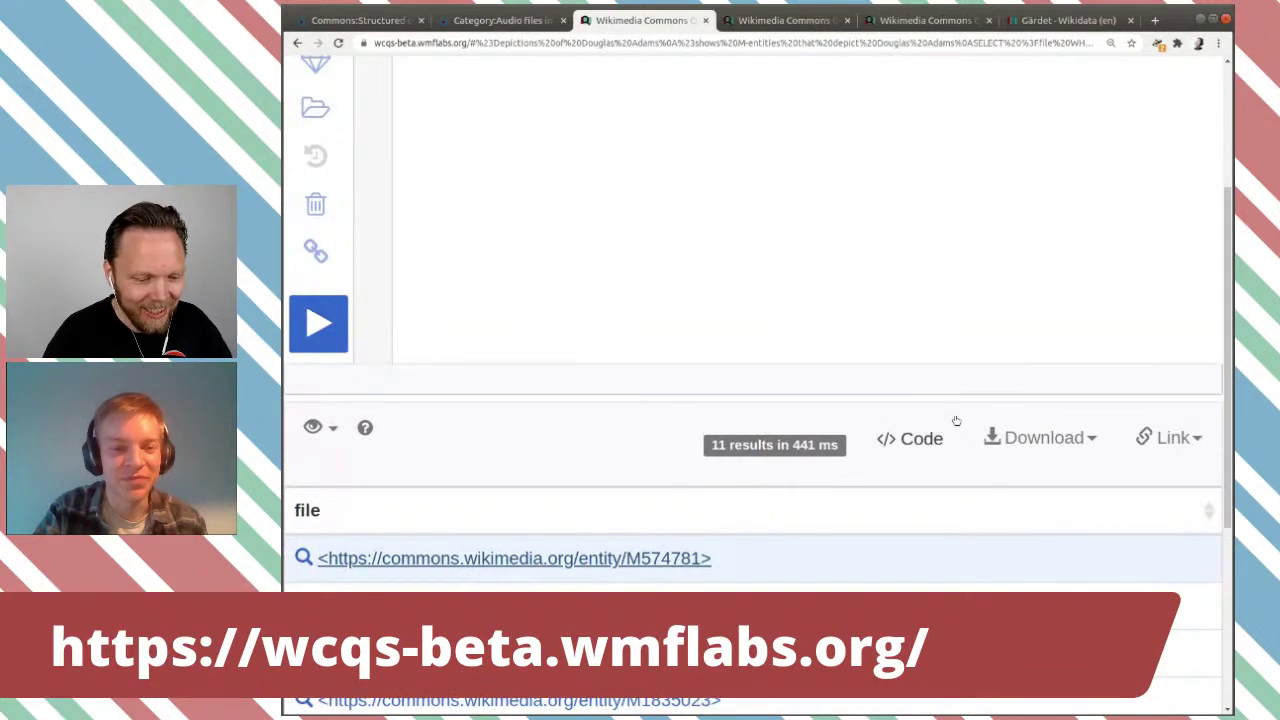
scroll(956, 421, down, 2)
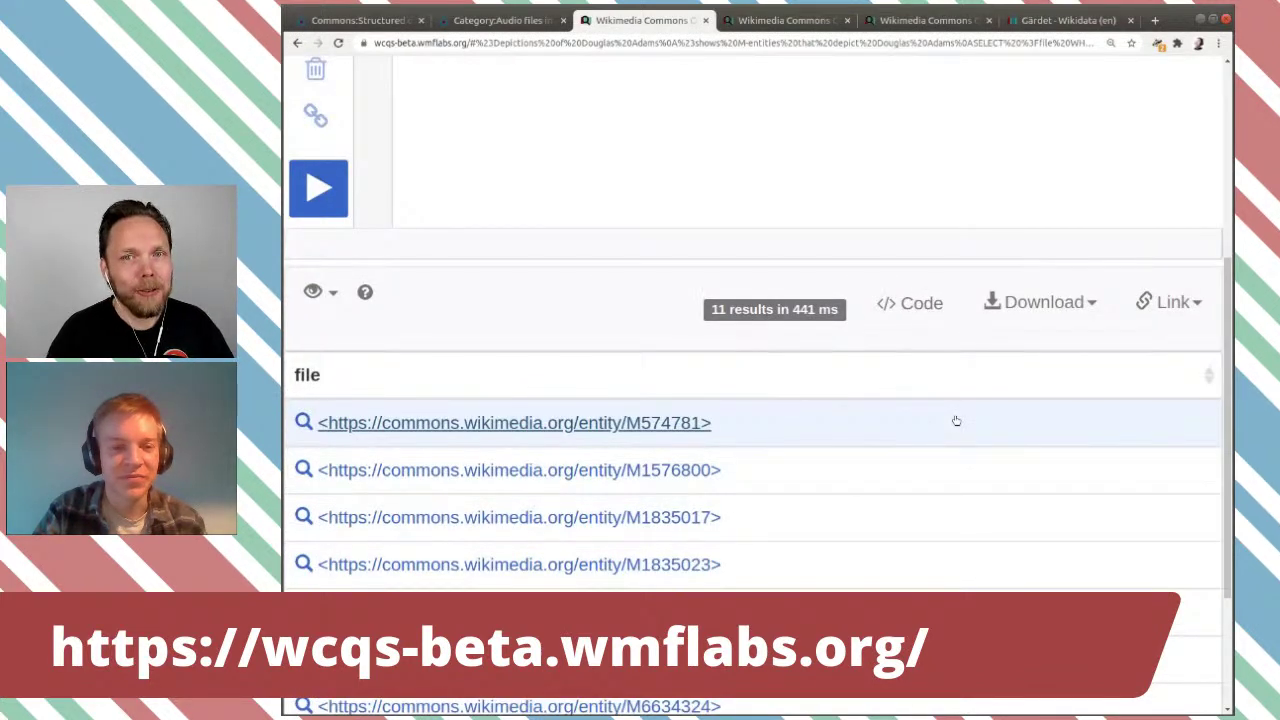
scroll(862, 420, up, 2)
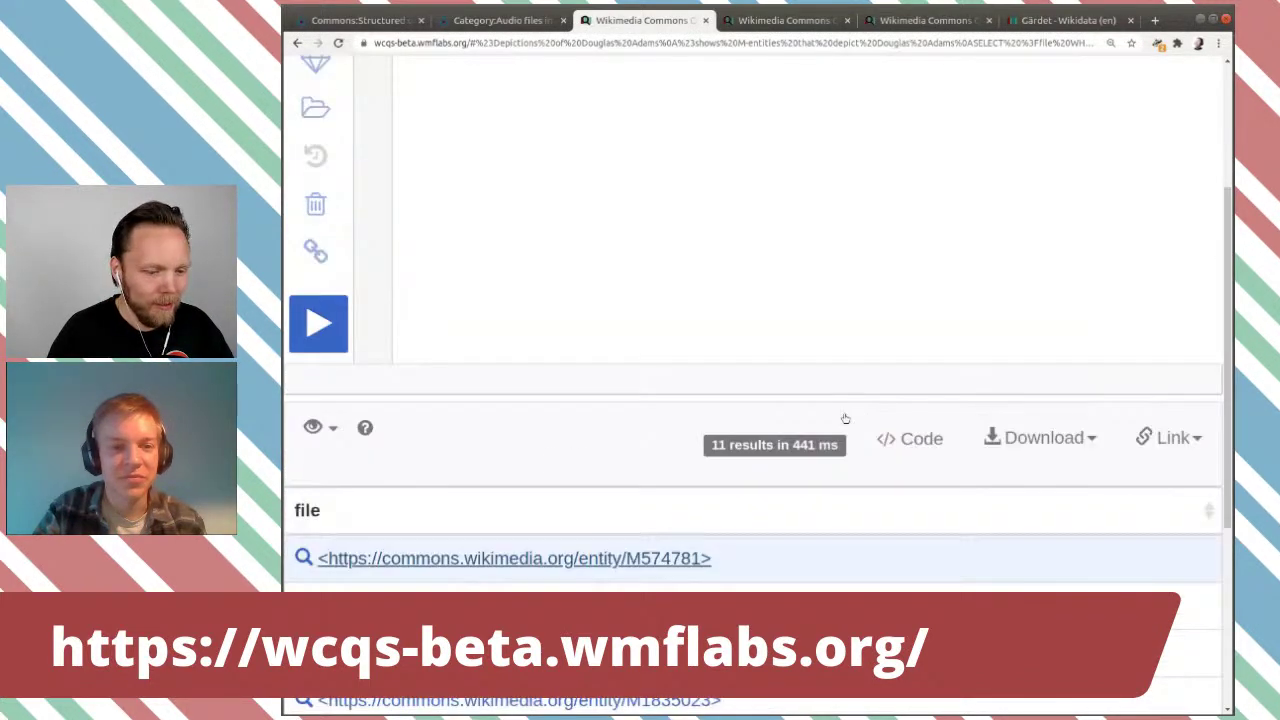
Reopen the first result, M574781, highlight the Page ID in its page information, and close the page.
middle_click(570, 557)
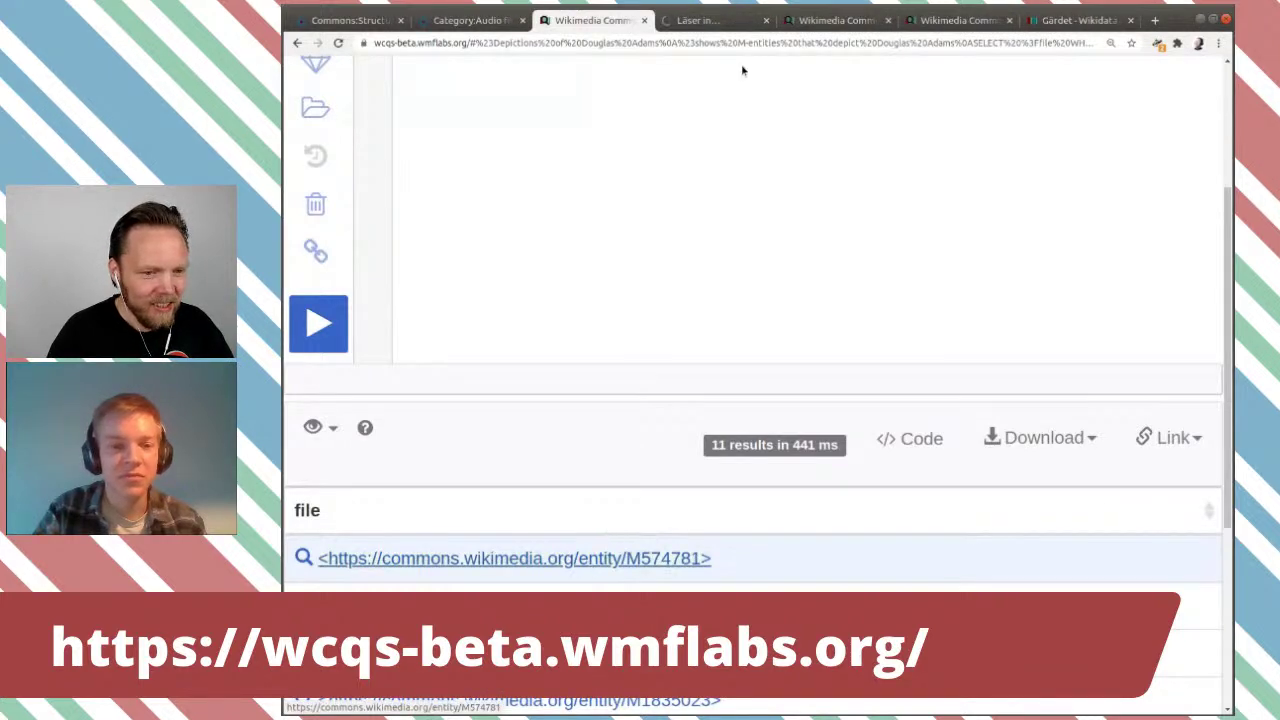
click(712, 20)
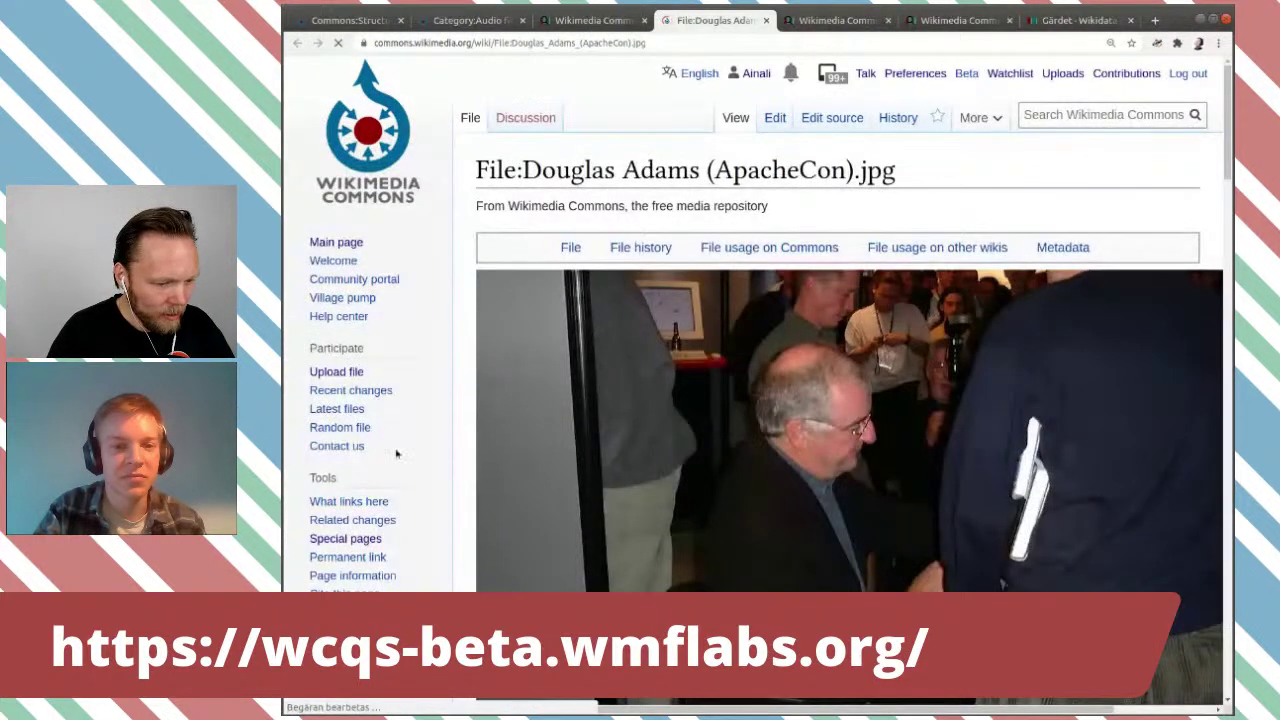
click(352, 576)
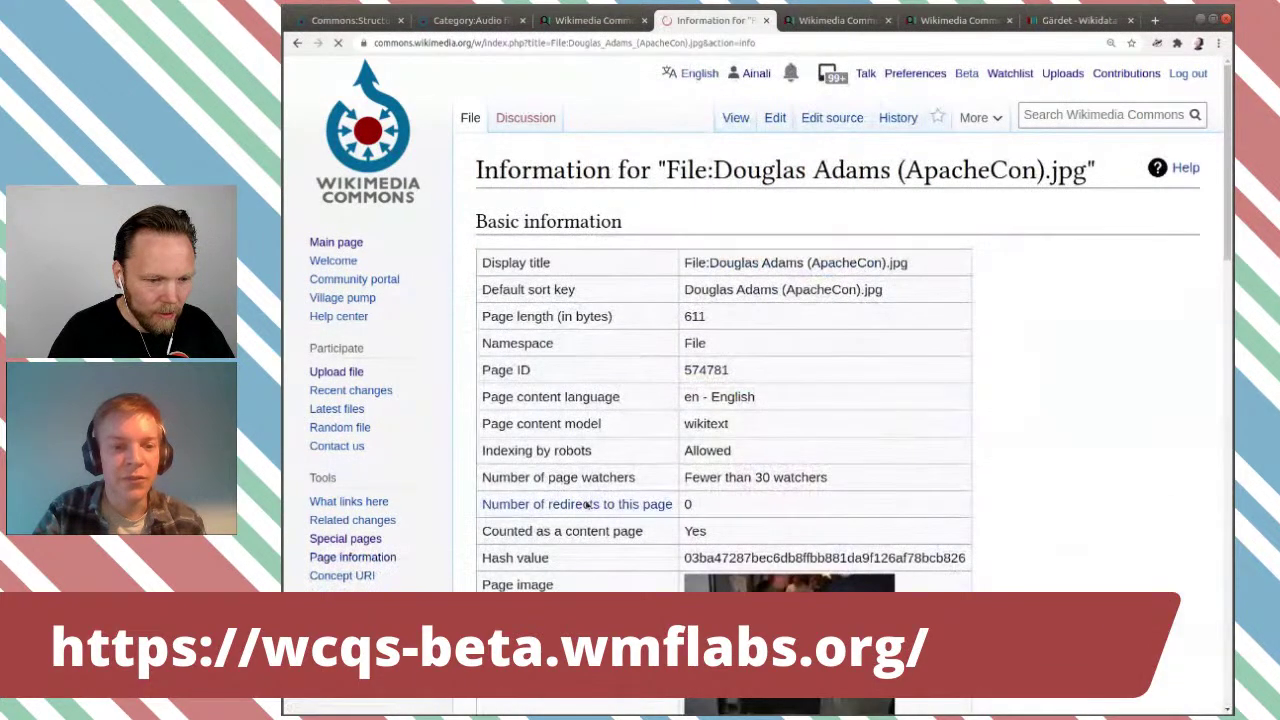
double_click(706, 369)
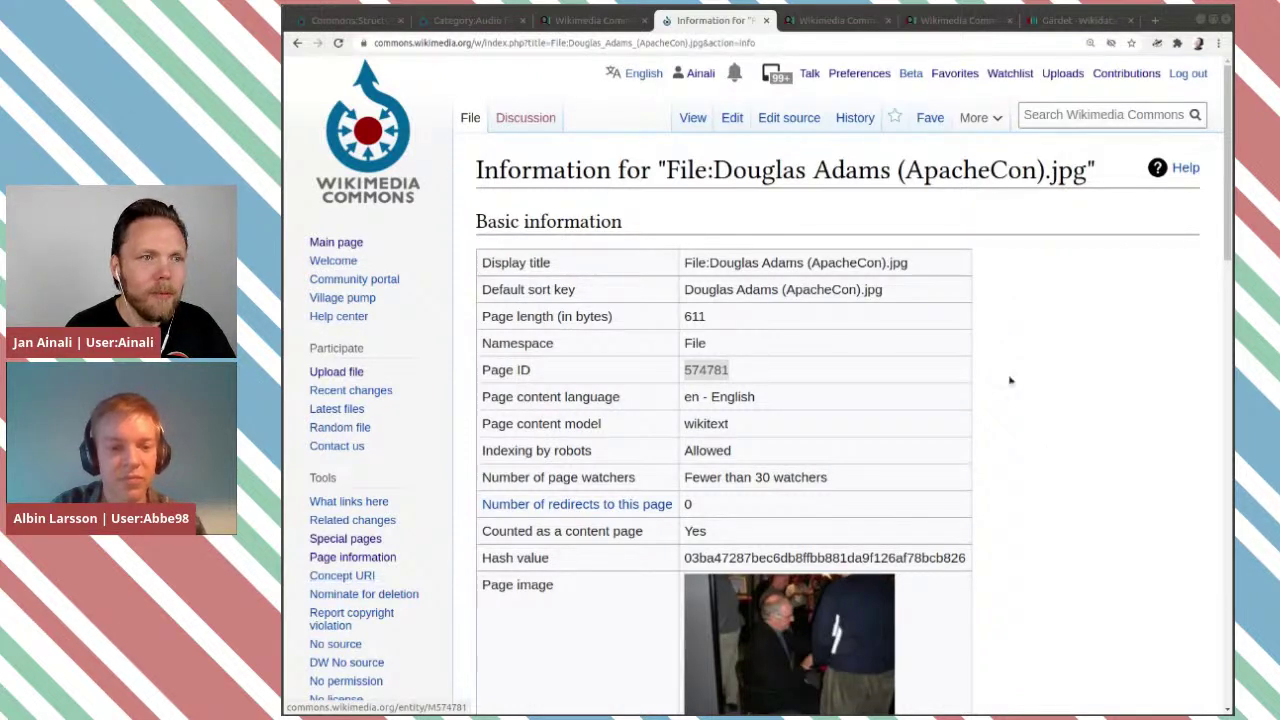
double_click(706, 369)
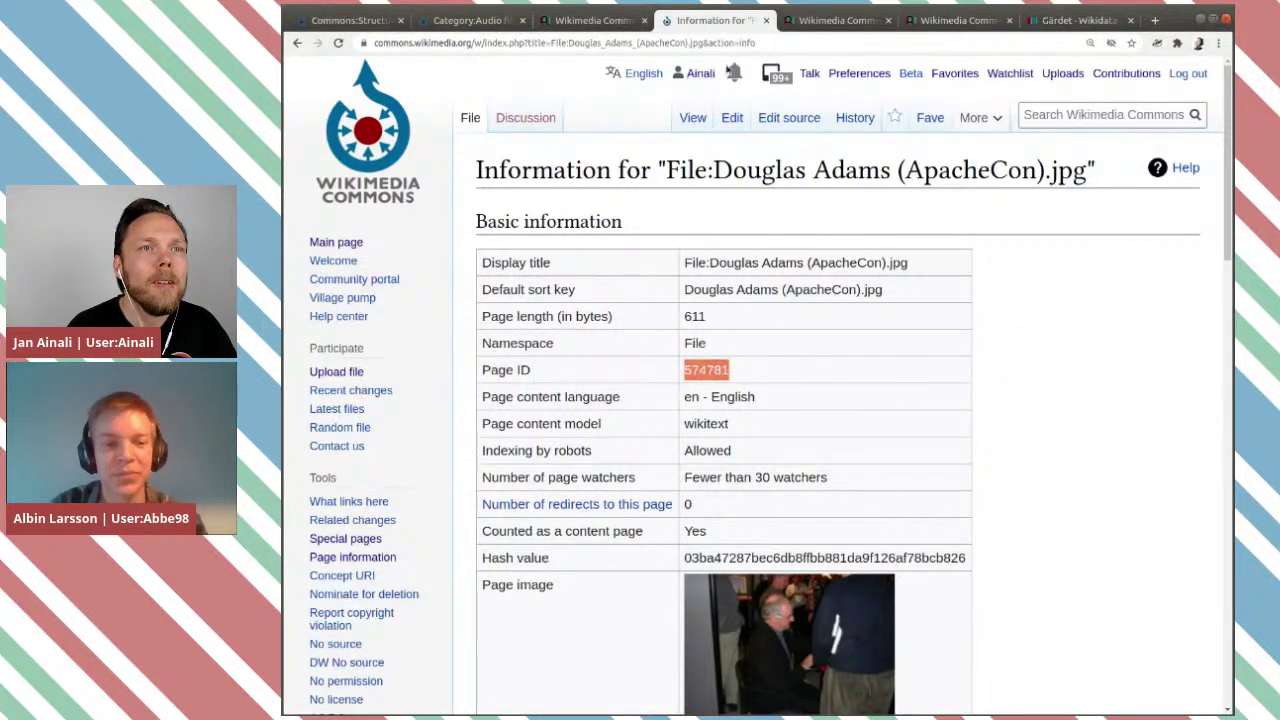
click(767, 20)
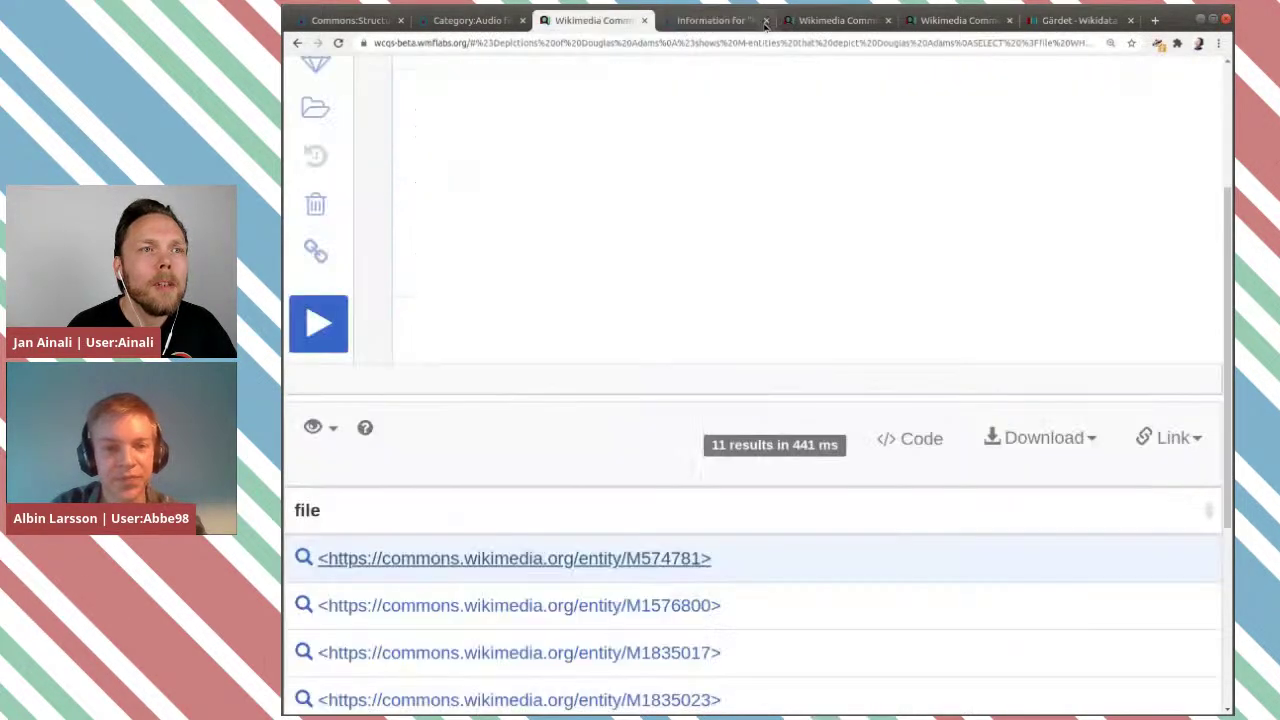
Reduce the query page's zoom one level and look over the list of example queries without loading one.
scroll(746, 333, up, 3)
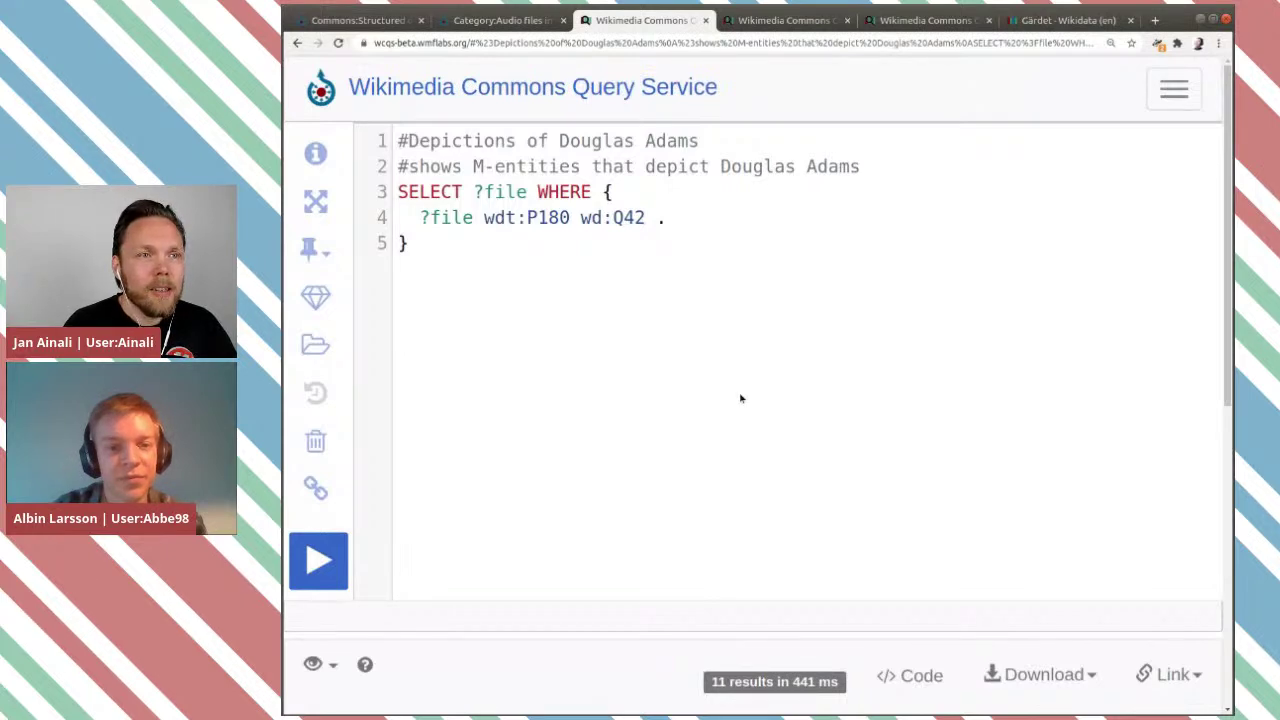
scroll(730, 387, down, 2)
scroll(730, 387, up, 2)
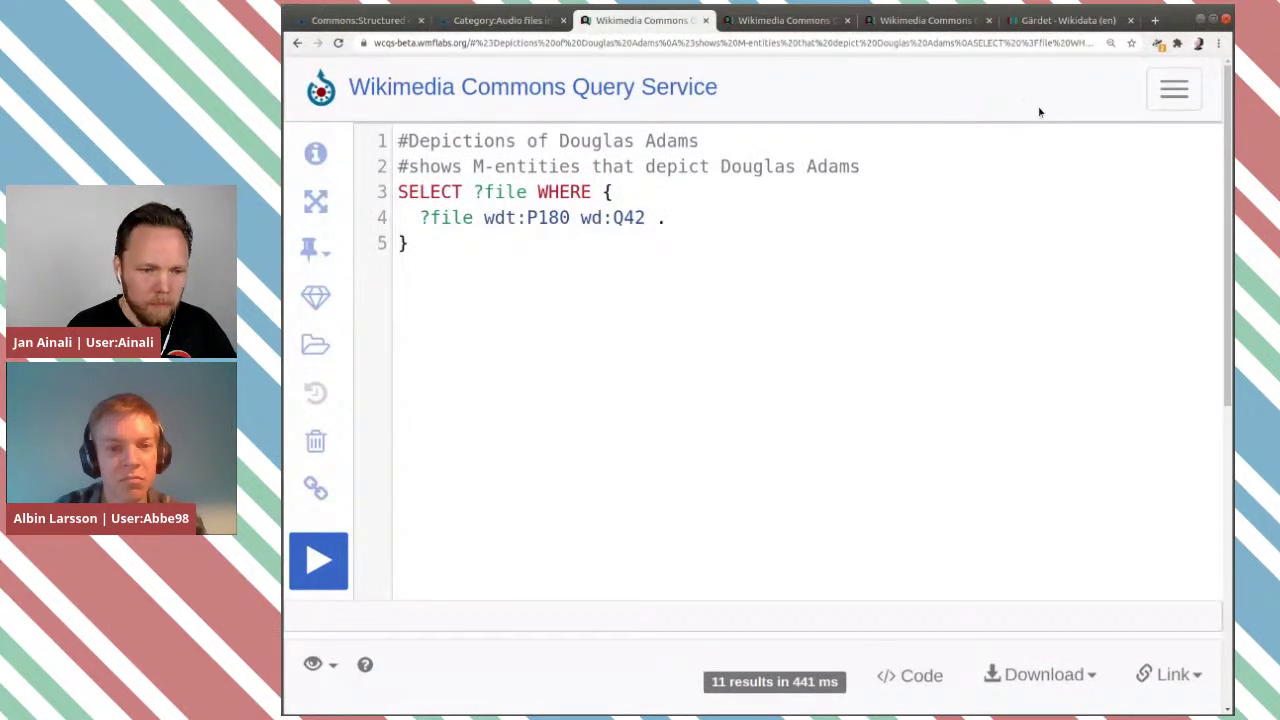
key(ctrl+minus)
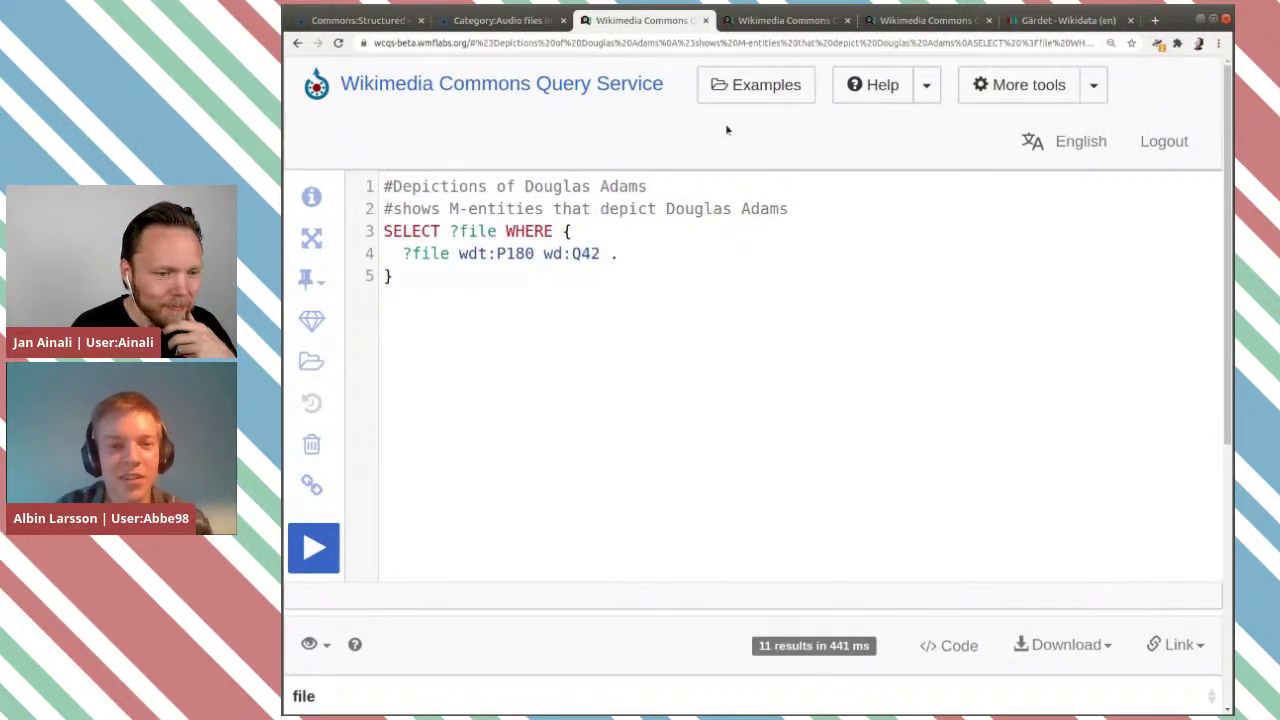
click(743, 84)
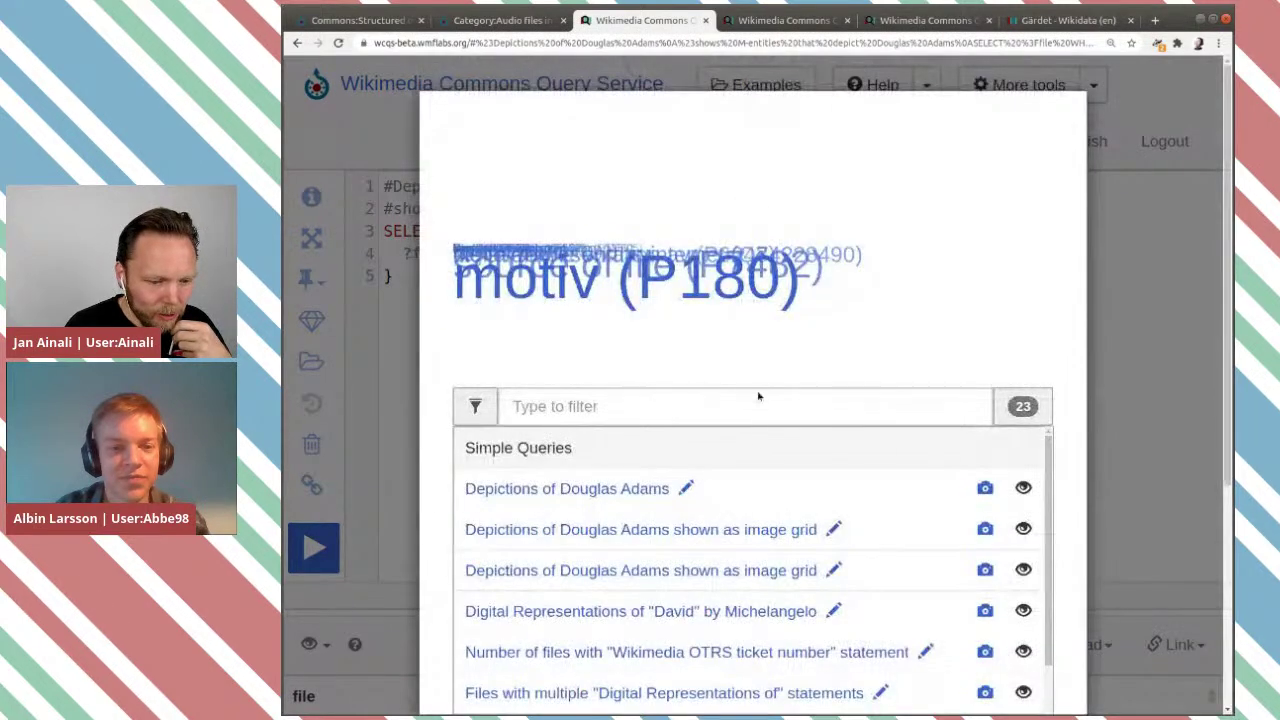
scroll(758, 434, down, 3)
scroll(758, 434, up, 3)
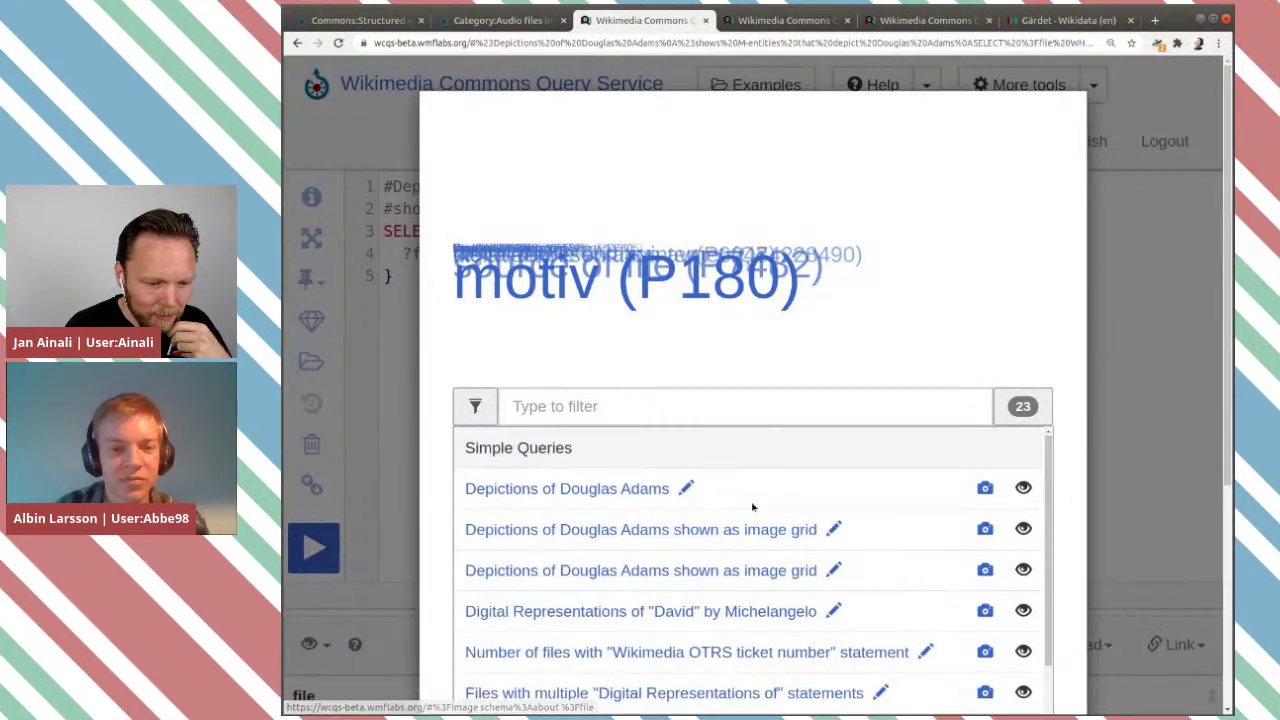
click(1175, 286)
Check which display formats are offered for the Douglas Adams query results, leaving the current view in place.
scroll(1063, 300, down, 2)
scroll(1046, 423, down, 1)
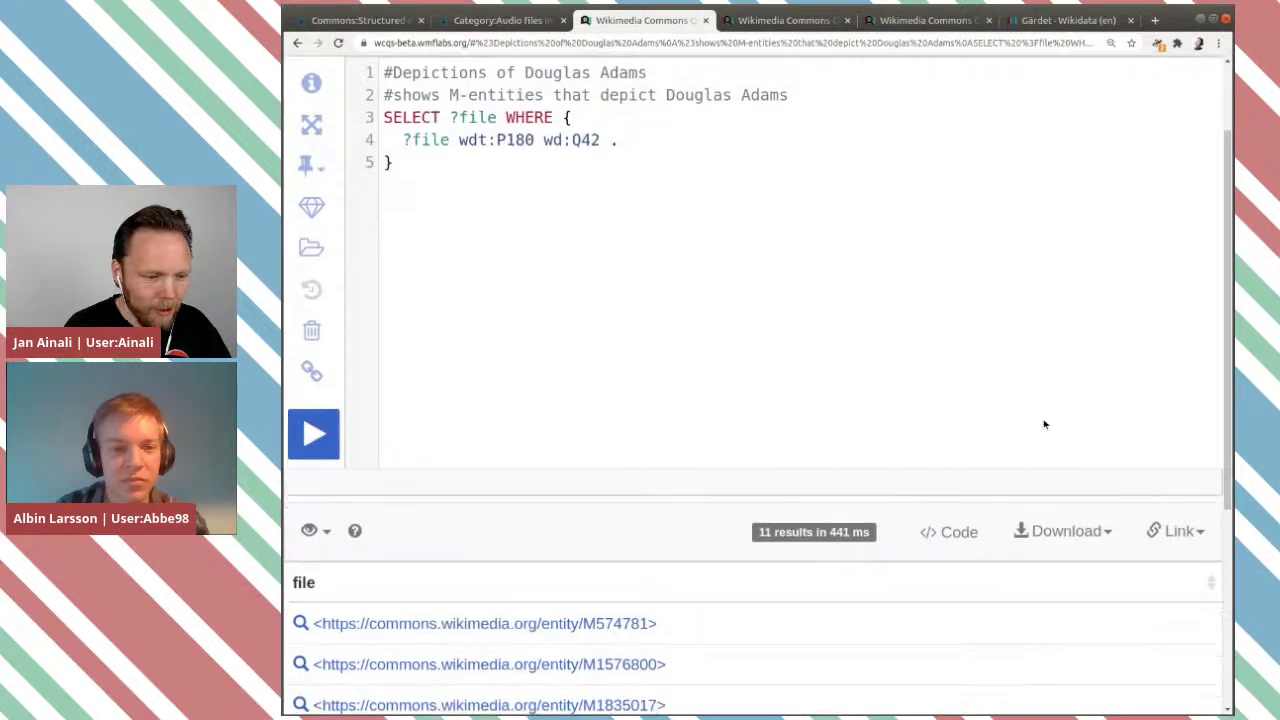
click(327, 511)
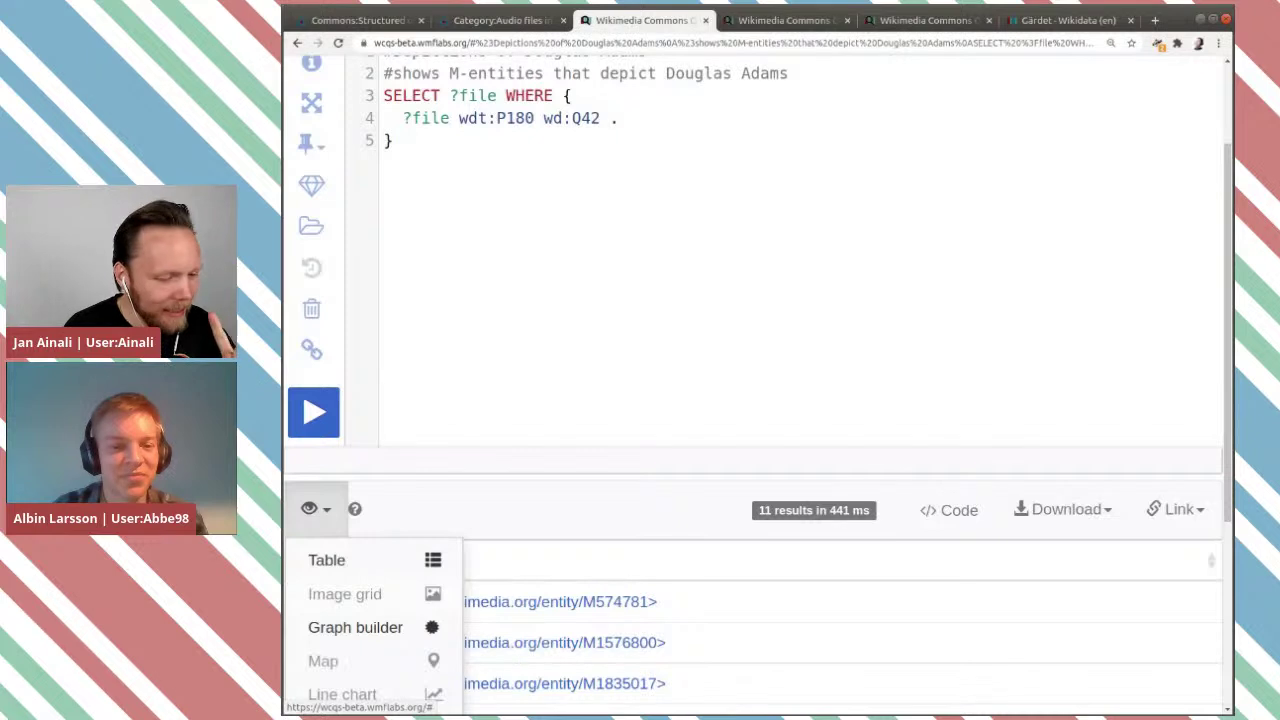
click(841, 311)
scroll(838, 300, up, 2)
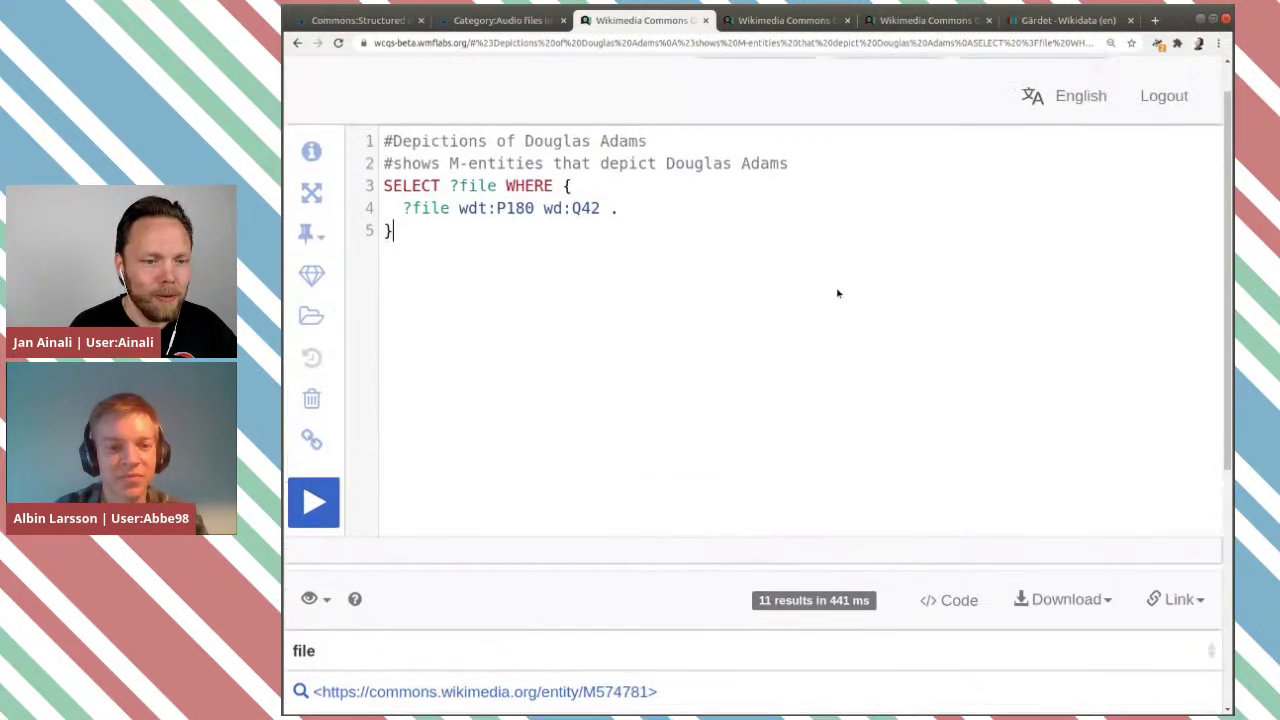
Load the second "Depictions of Douglas Adams shown as image grid" example query, the workaround version, and inspect its long bind line.
click(767, 87)
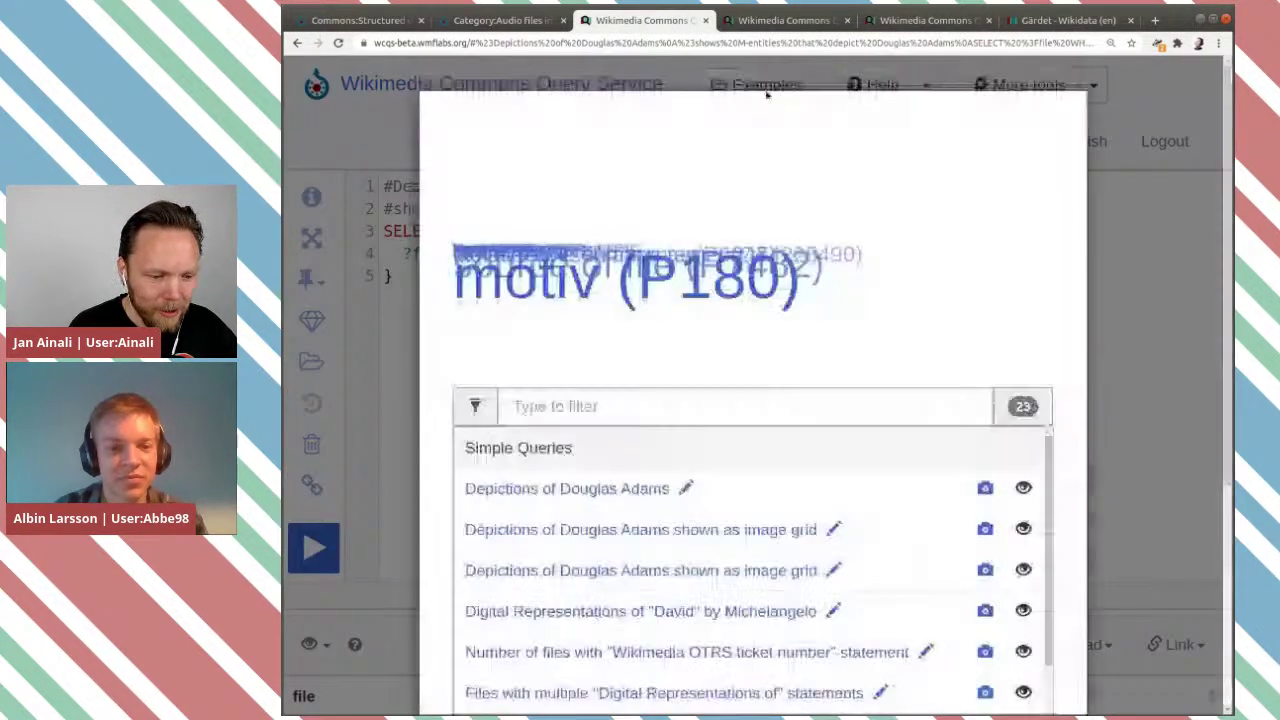
click(746, 530)
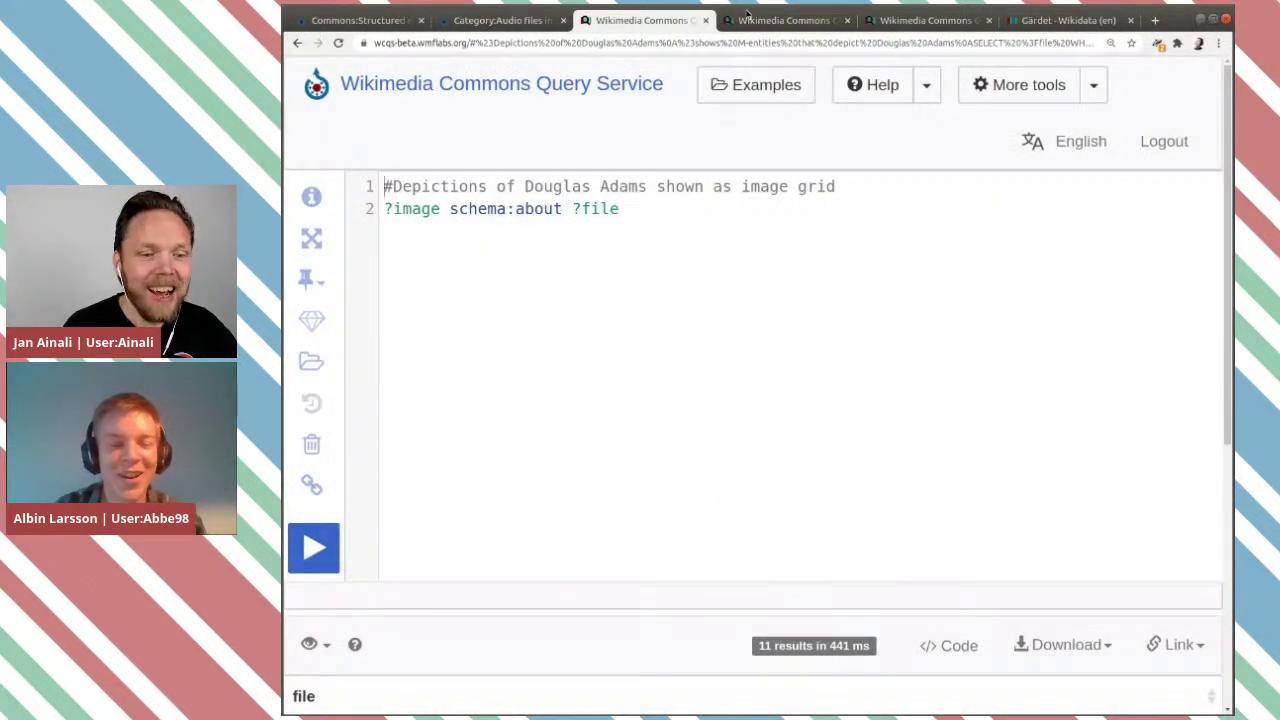
click(767, 87)
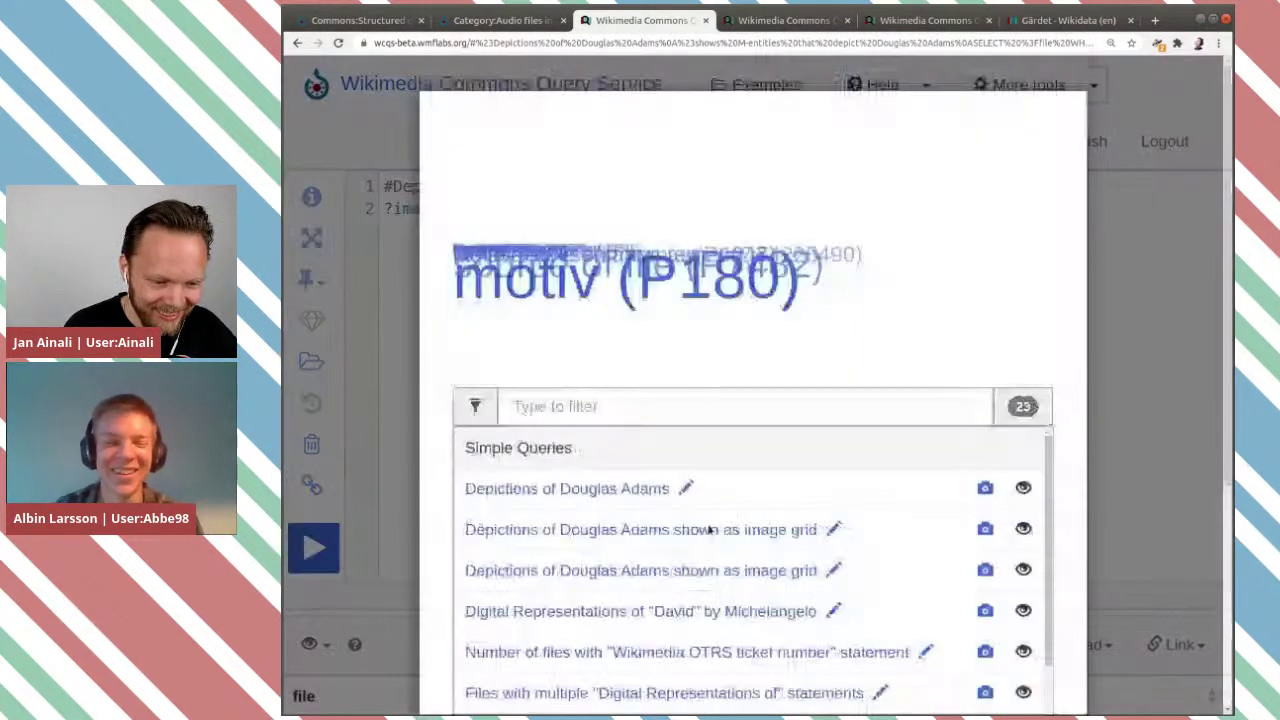
click(710, 570)
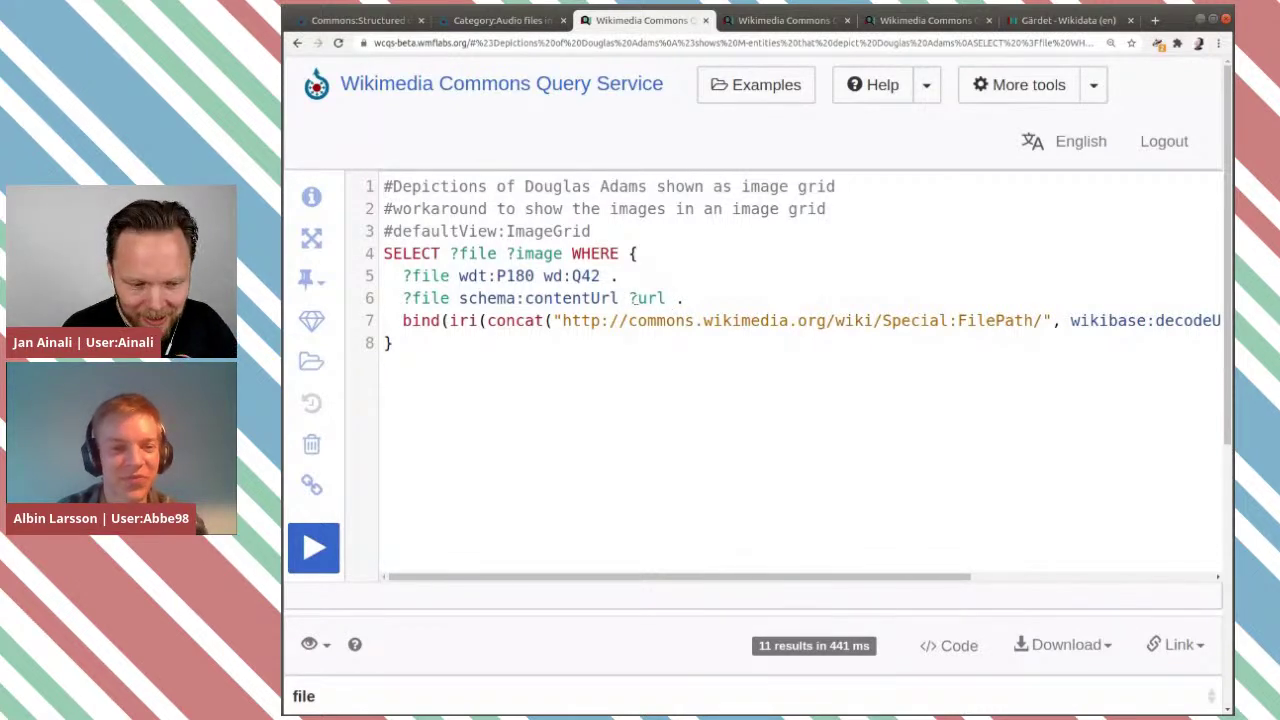
drag(883, 577, 542, 606)
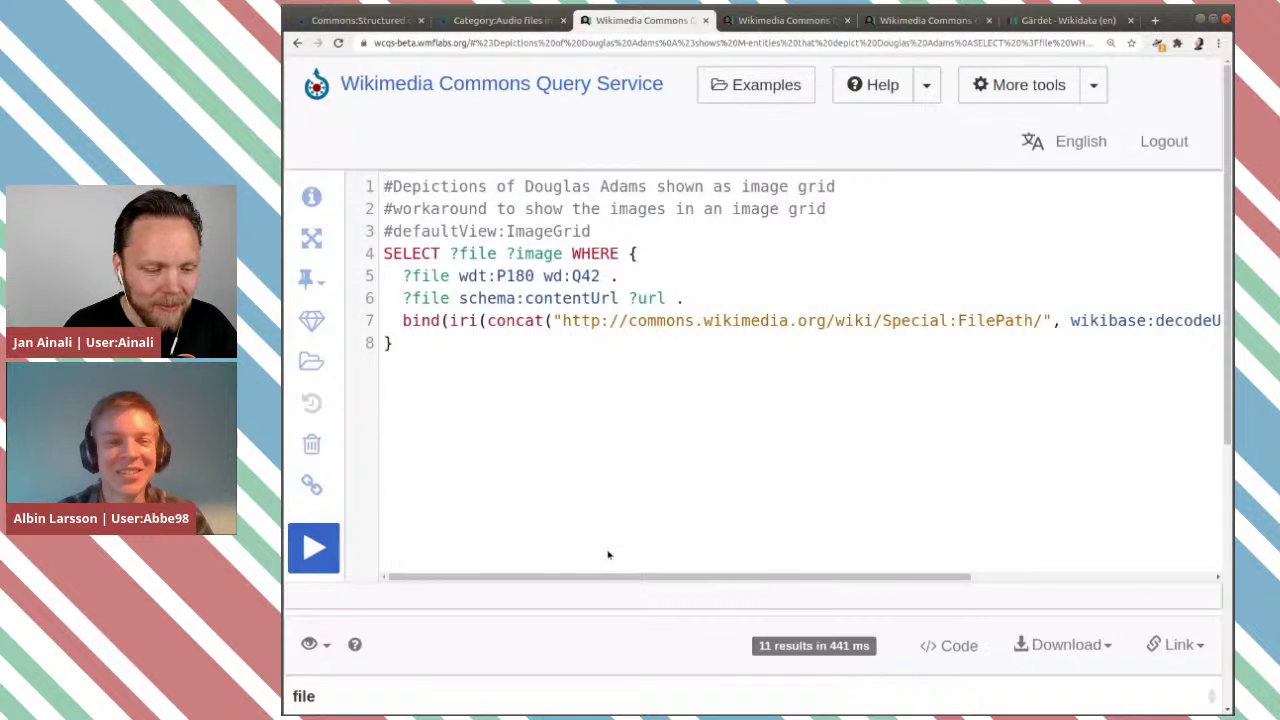
drag(583, 577, 494, 590)
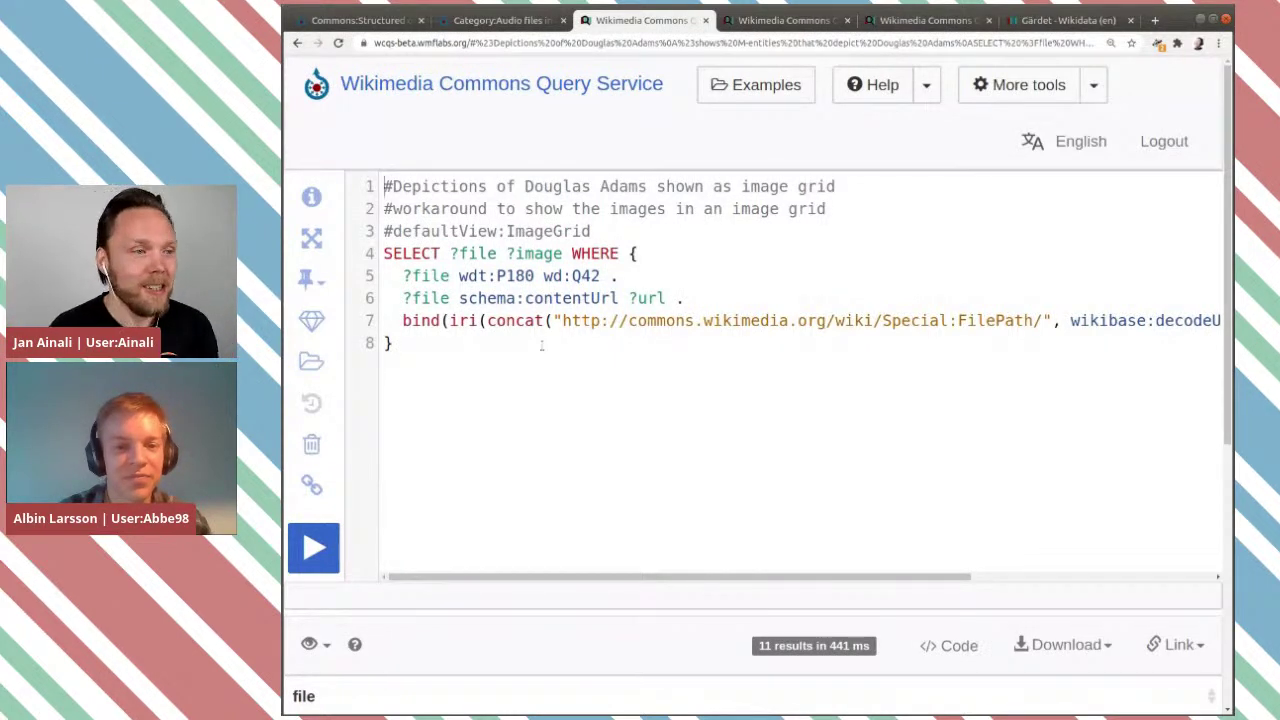
Run the Douglas Adams image grid query and look through the images it returns.
click(313, 547)
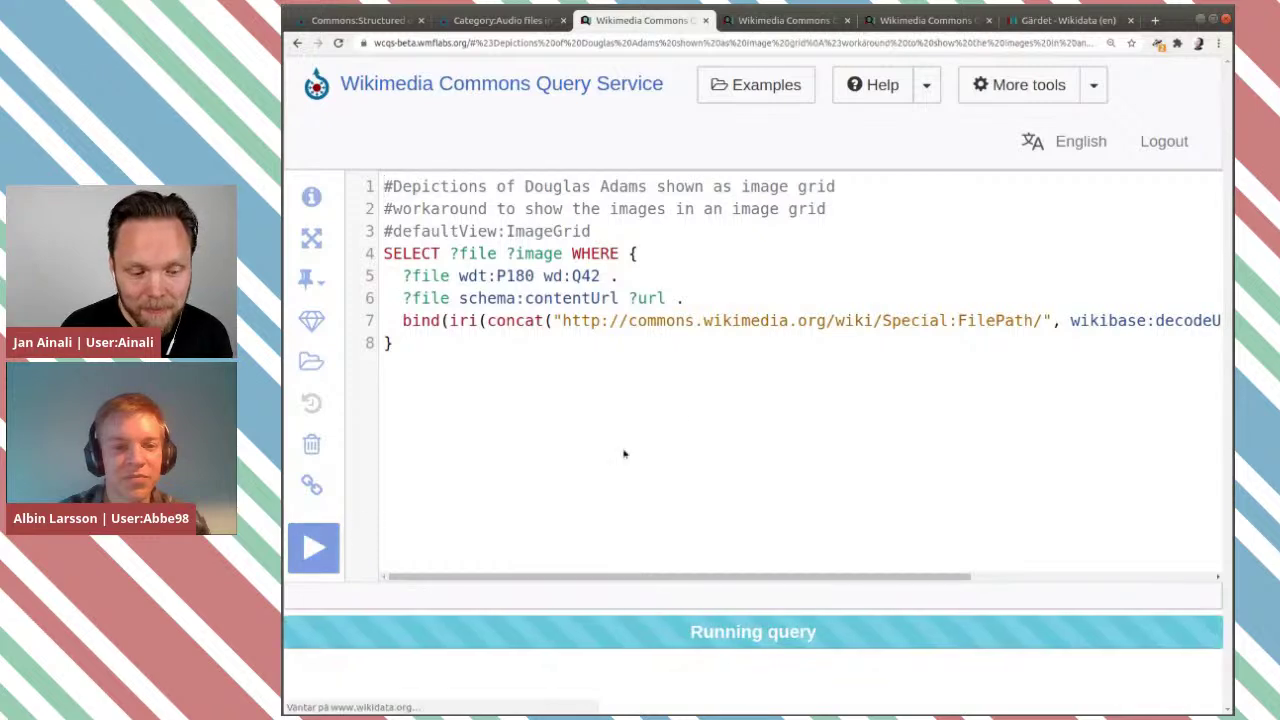
scroll(863, 503, down, 5)
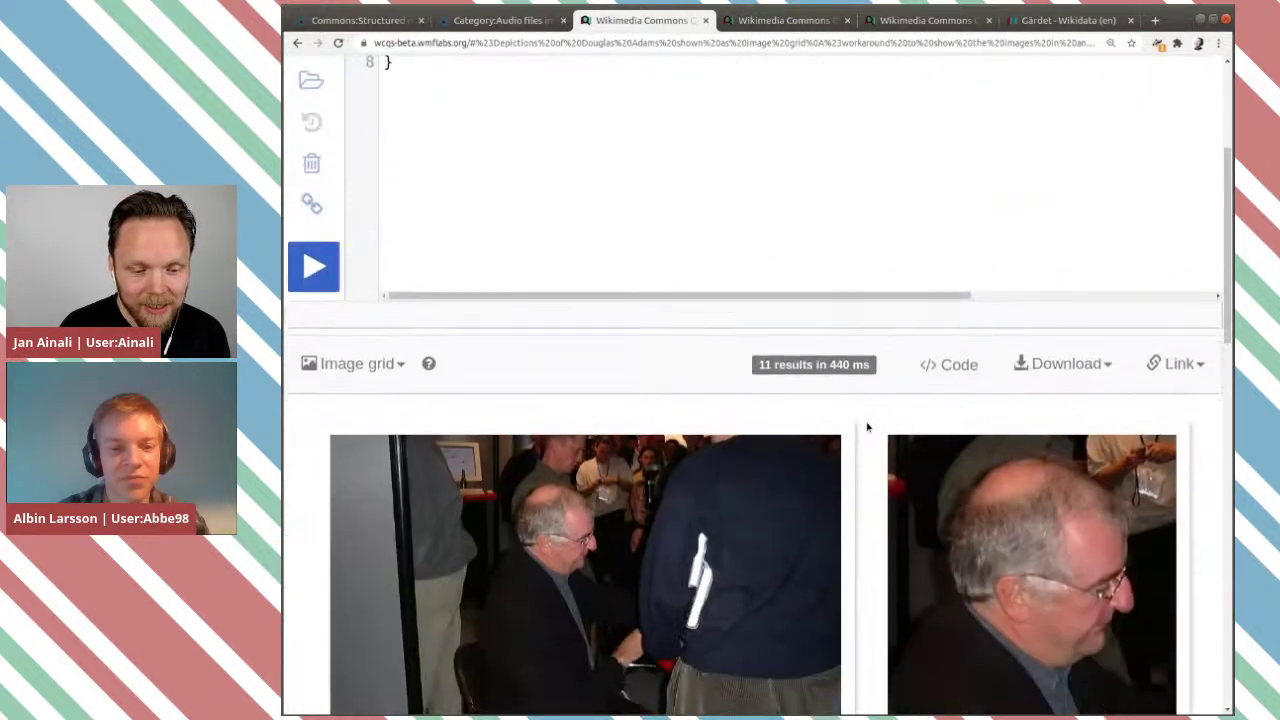
scroll(865, 426, down, 5)
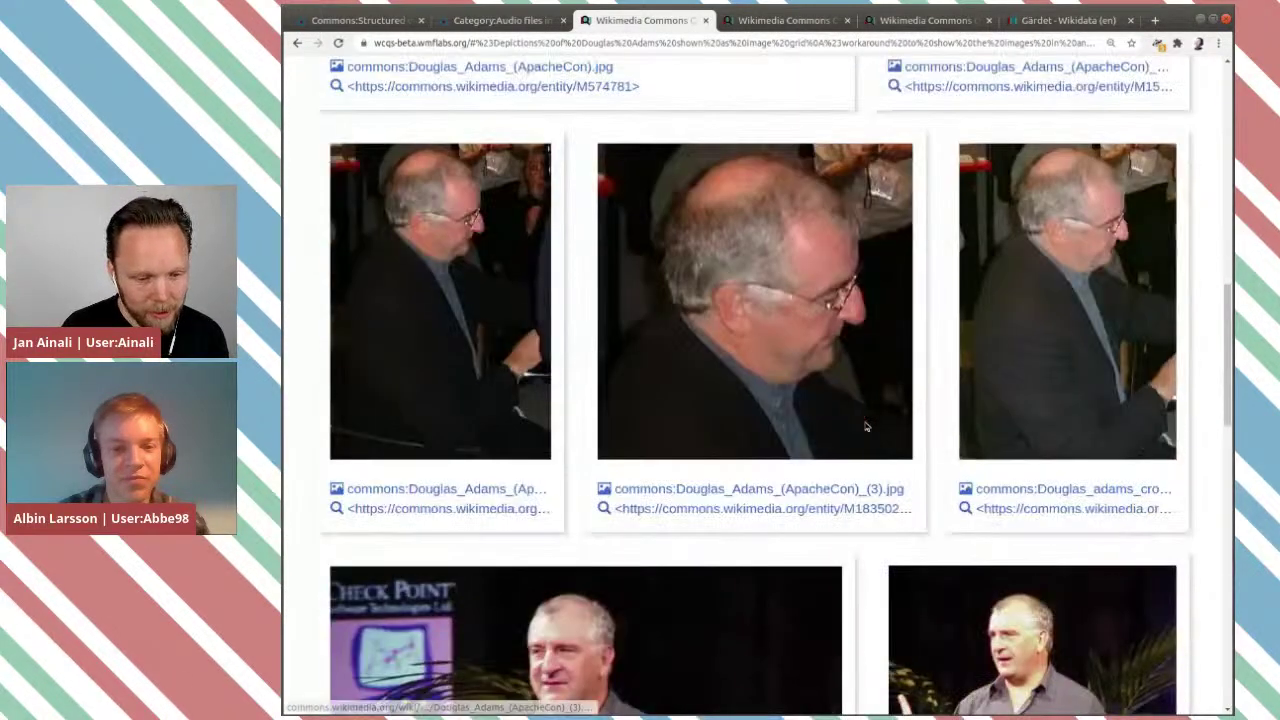
scroll(866, 426, down, 5)
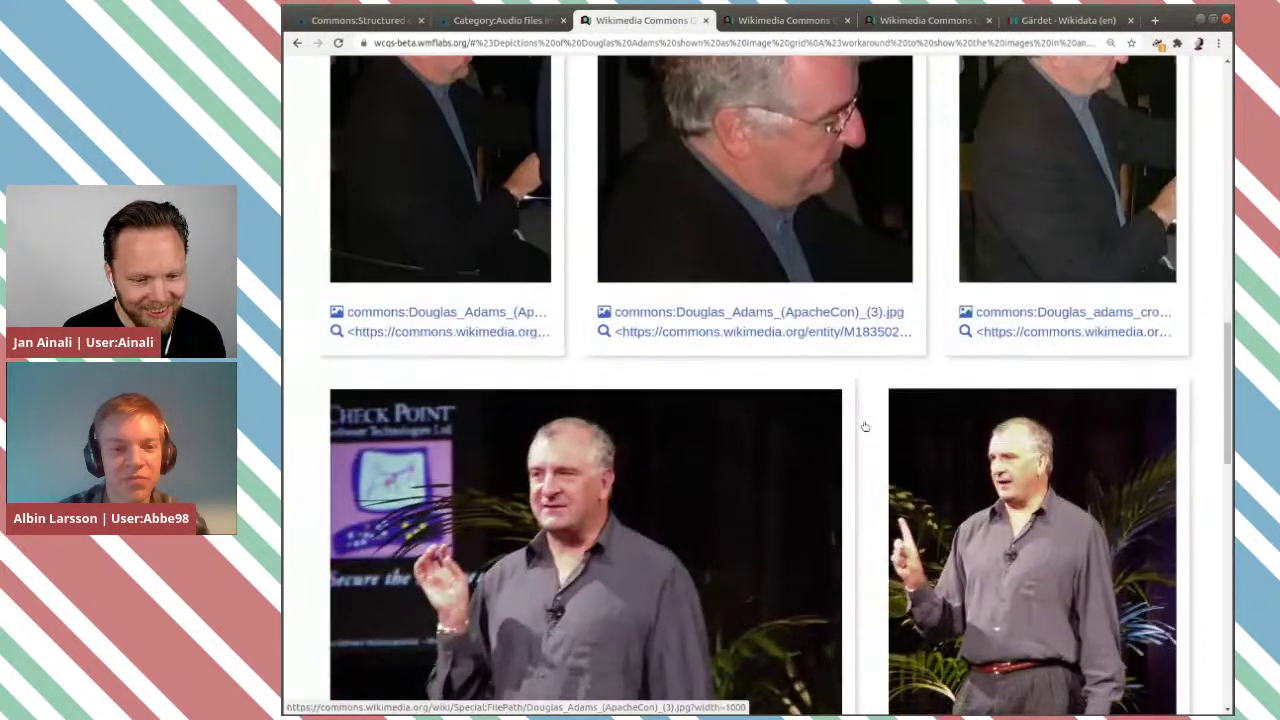
scroll(865, 426, down, 6)
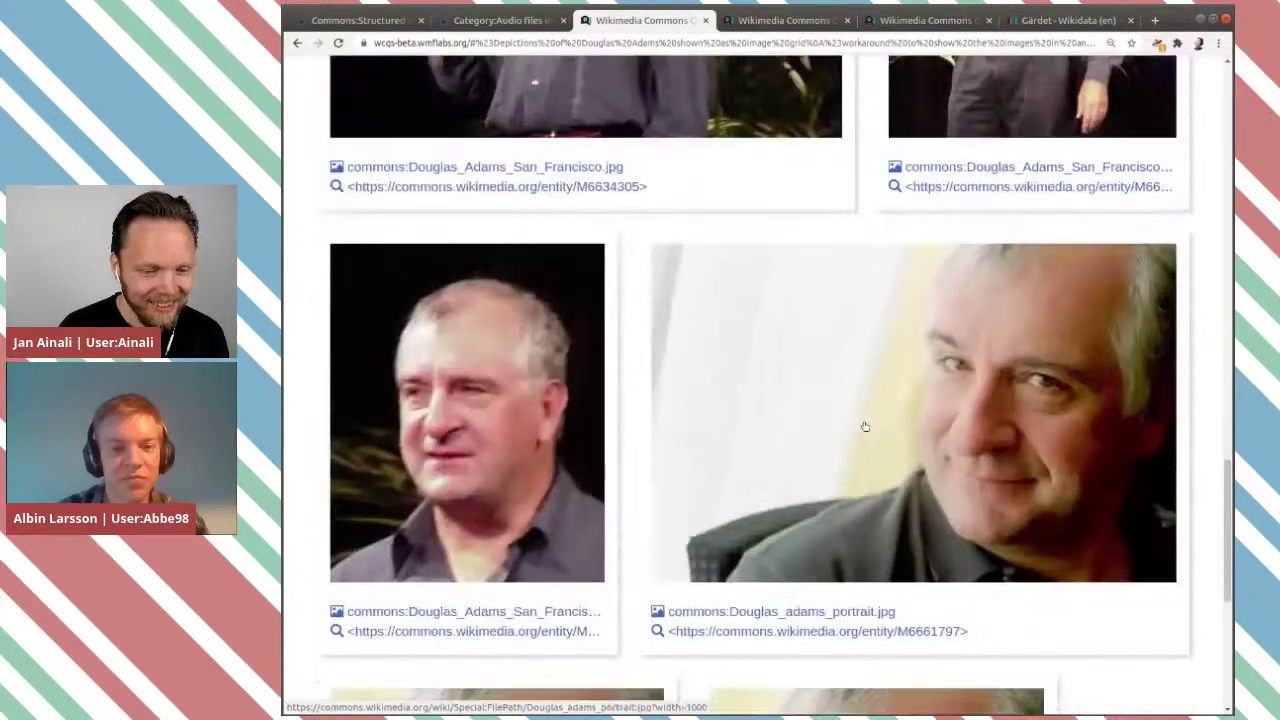
scroll(865, 426, down, 1)
scroll(865, 426, up, 6)
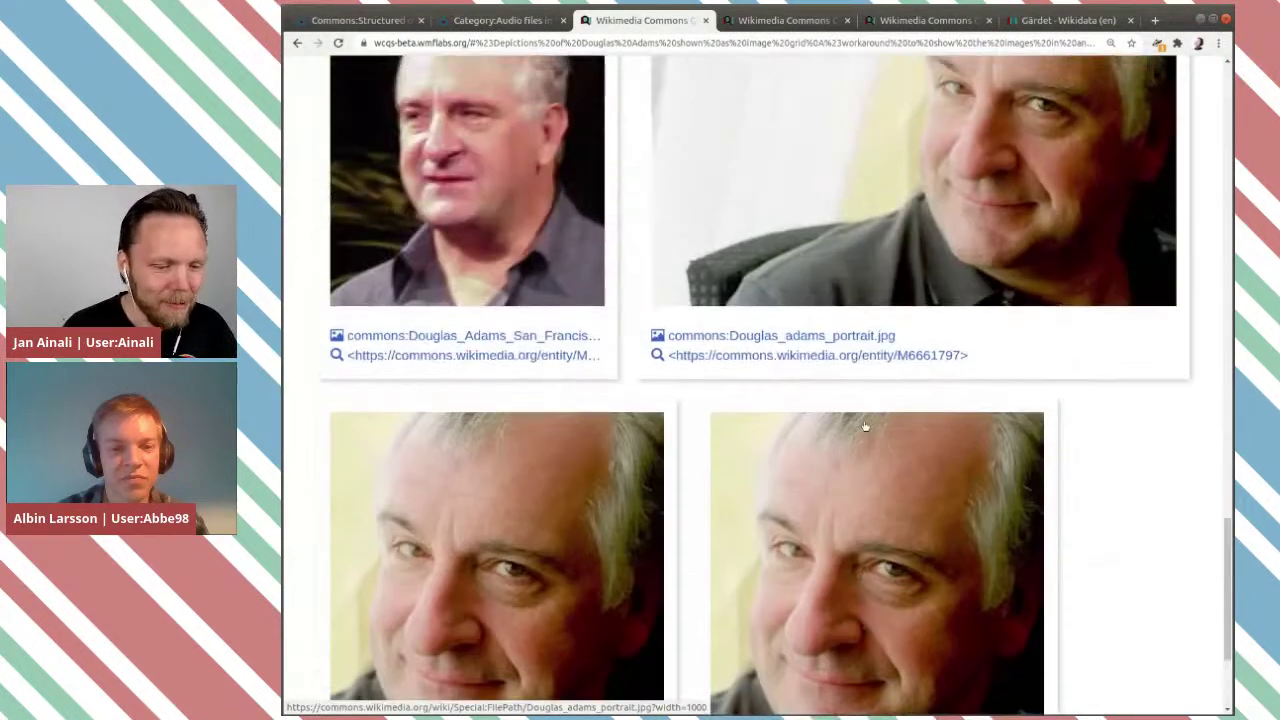
scroll(865, 426, up, 12)
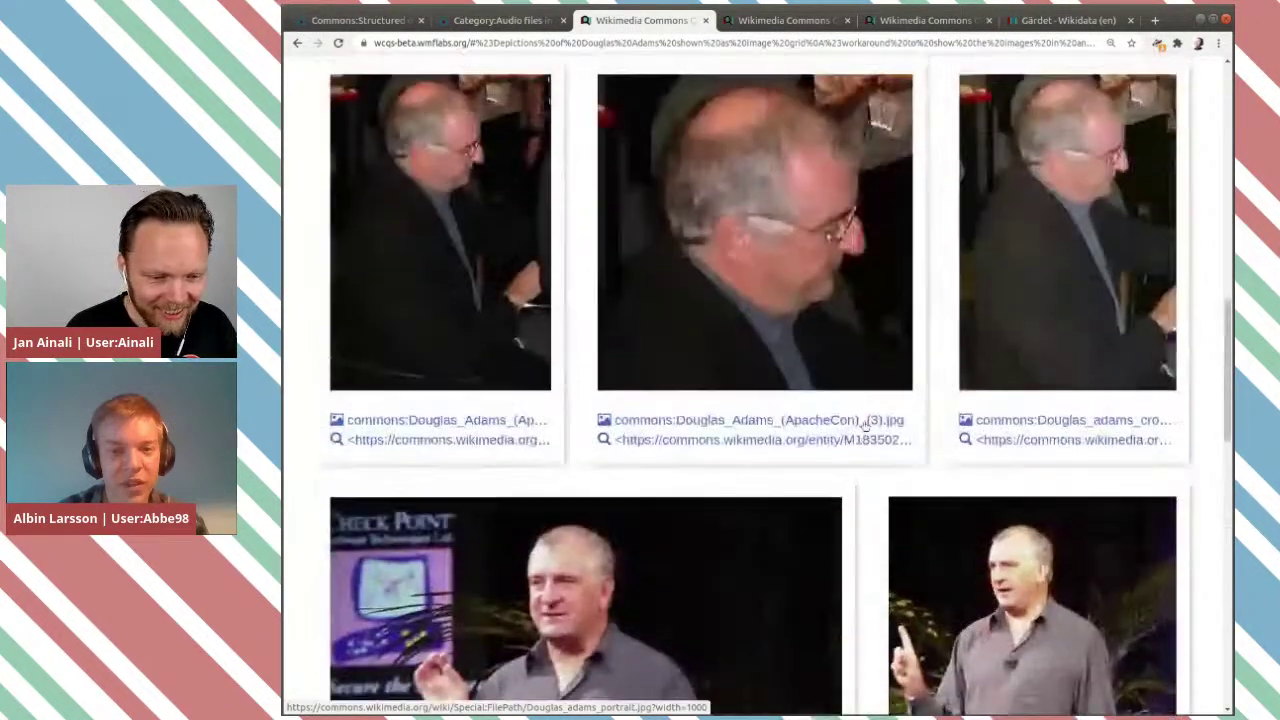
Examine the rows of Douglas Adams photos in the image grid once more, ending back at the query text.
scroll(865, 426, down, 4)
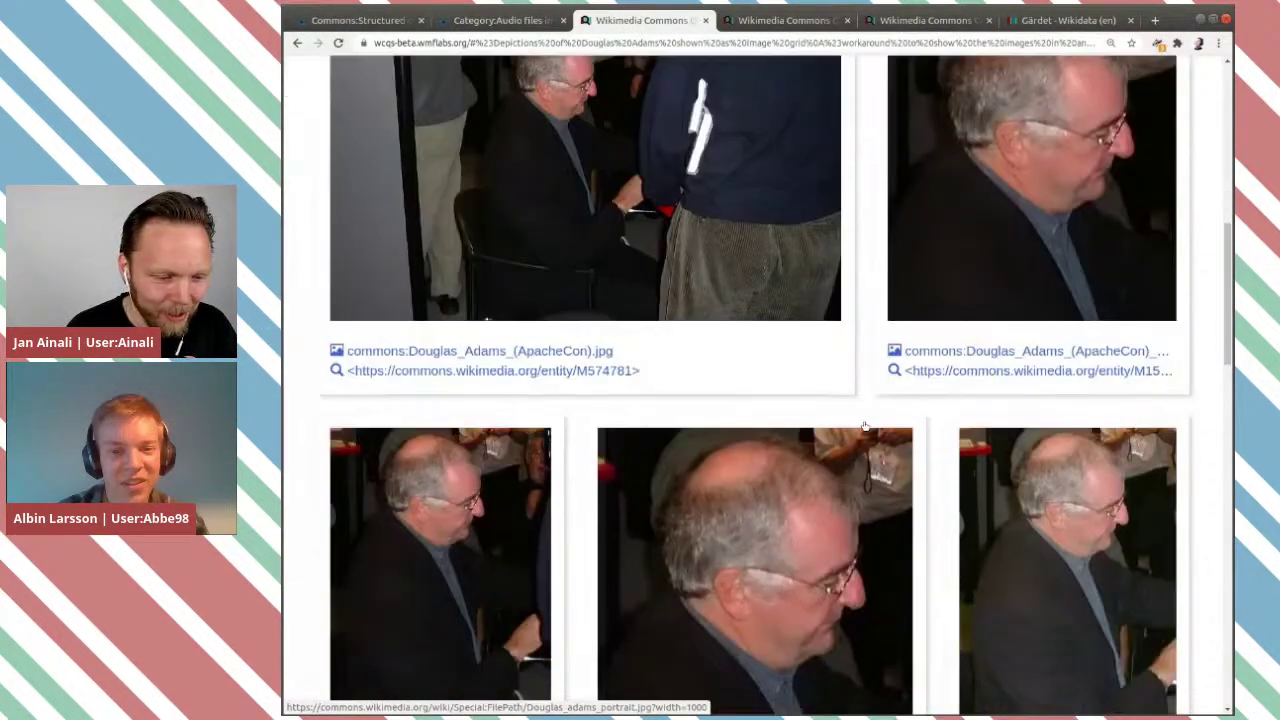
scroll(865, 426, up, 2)
scroll(865, 426, down, 10)
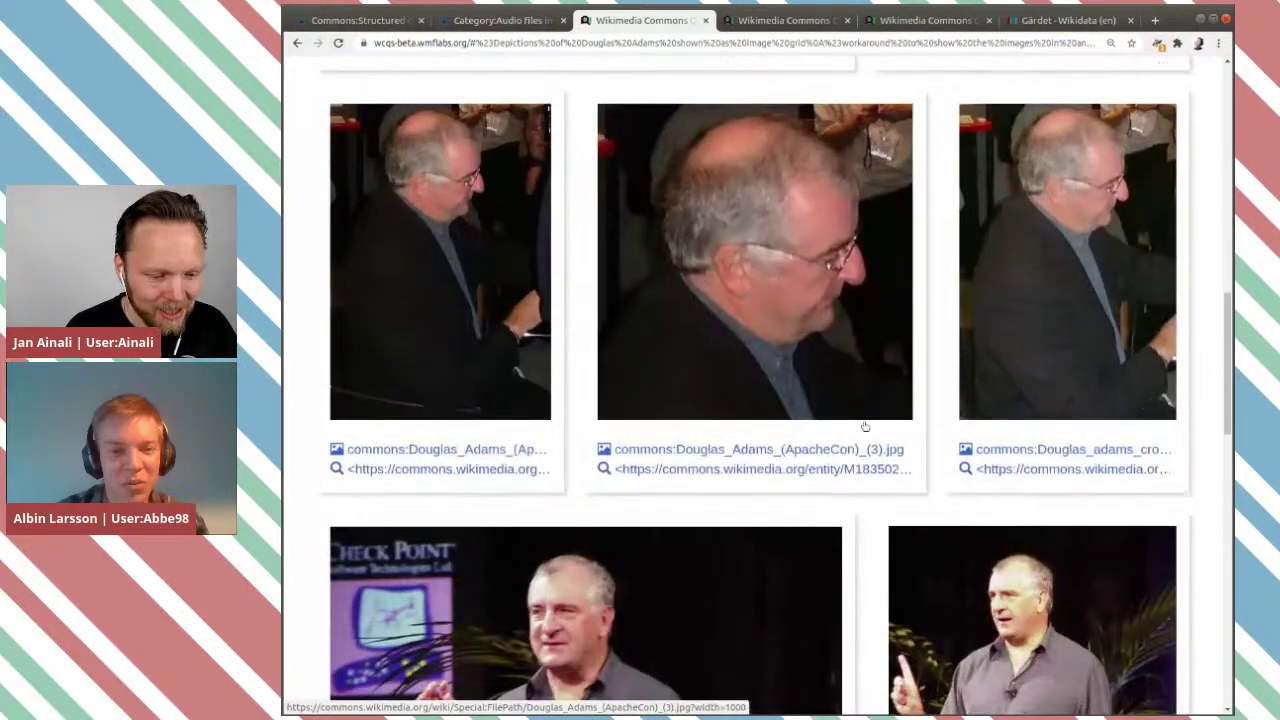
scroll(865, 426, down, 3)
scroll(865, 426, up, 7)
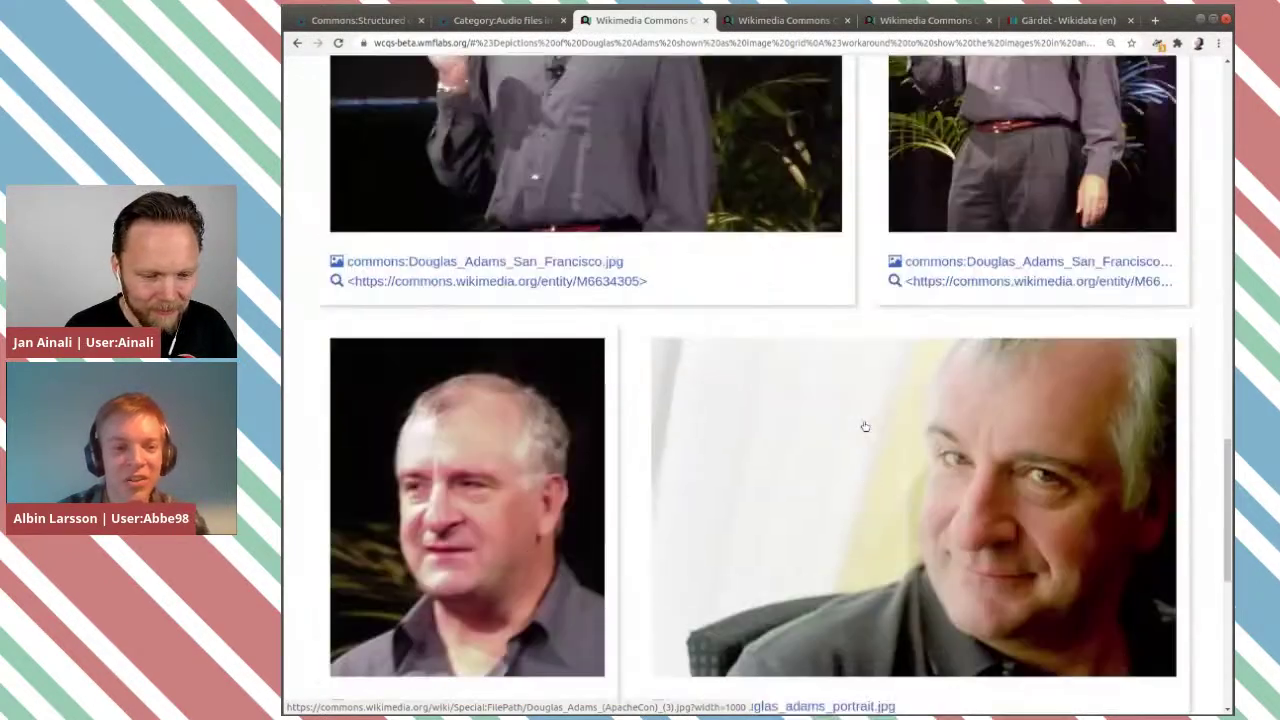
scroll(865, 426, up, 6)
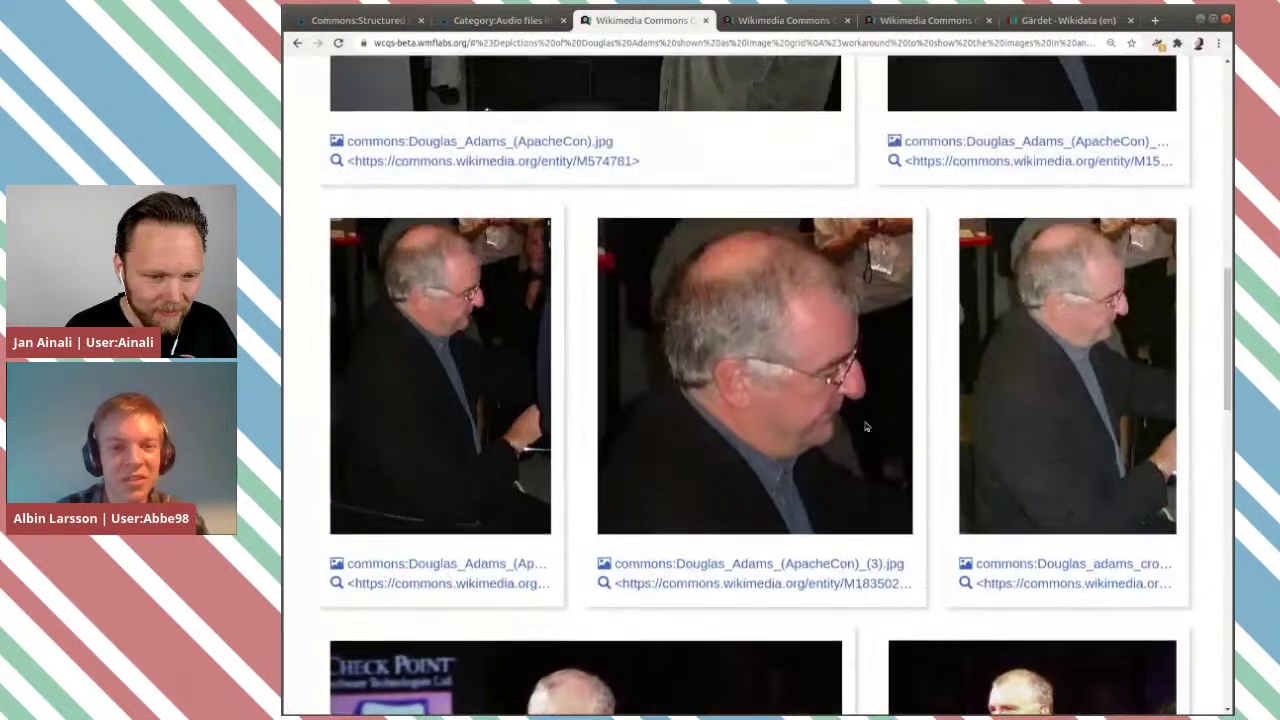
scroll(865, 426, down, 3)
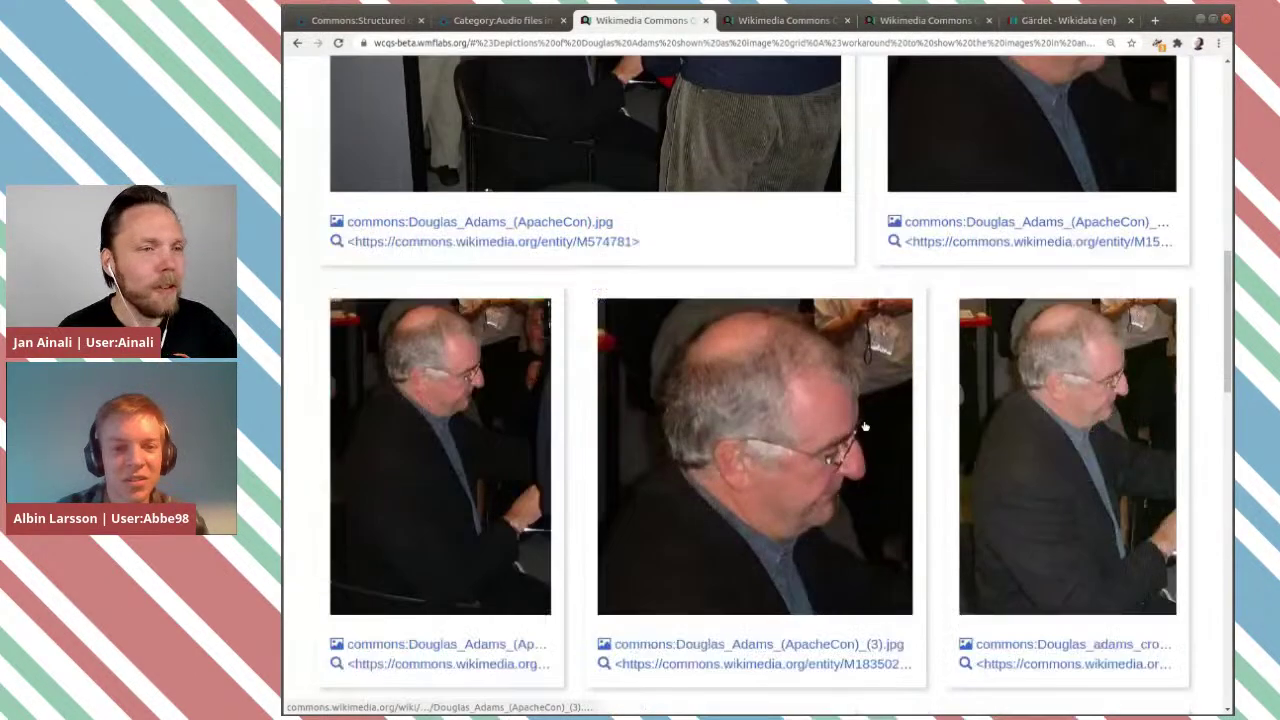
scroll(865, 426, down, 5)
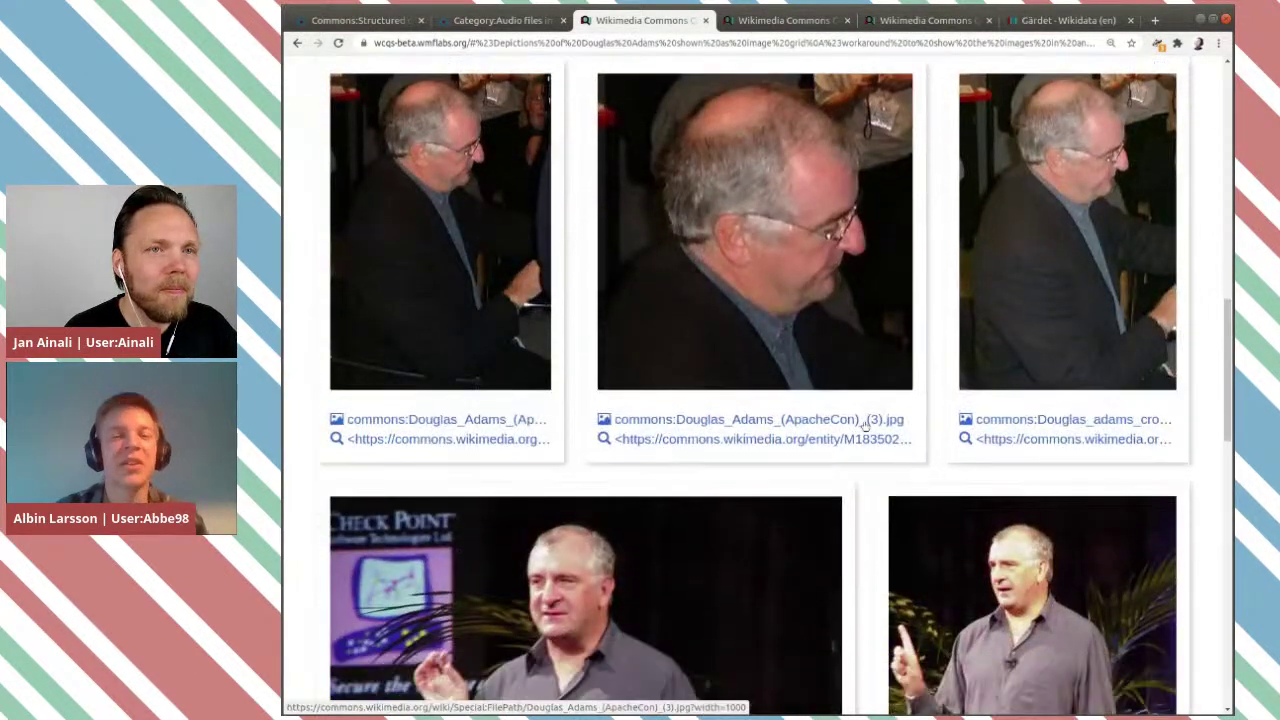
scroll(865, 426, down, 2)
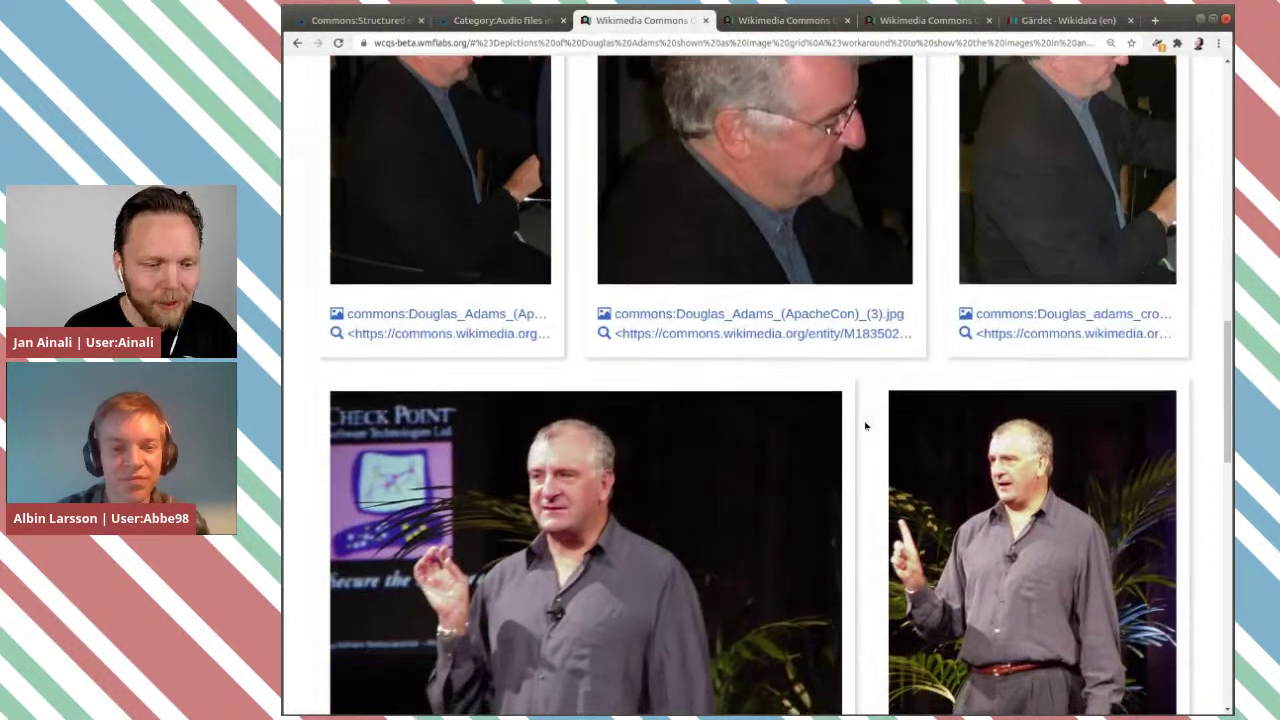
scroll(865, 426, up, 3)
scroll(866, 427, up, 12)
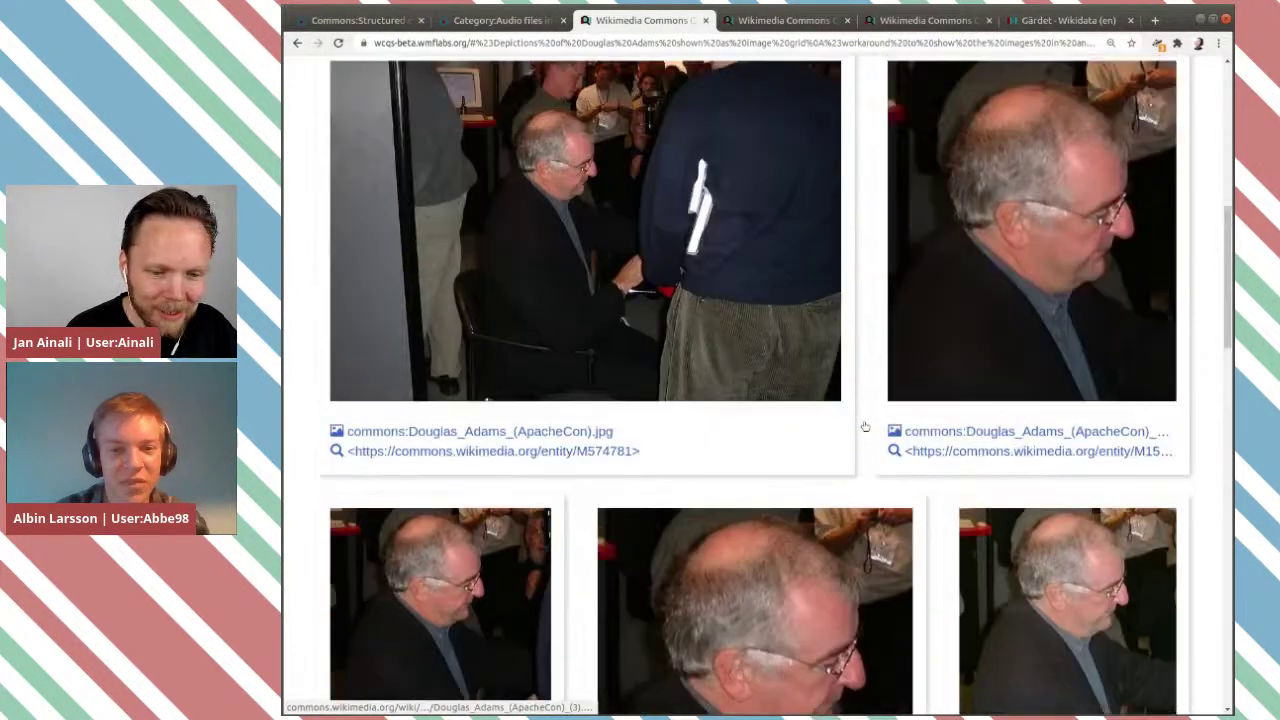
scroll(865, 426, up, 5)
scroll(865, 426, up, 1)
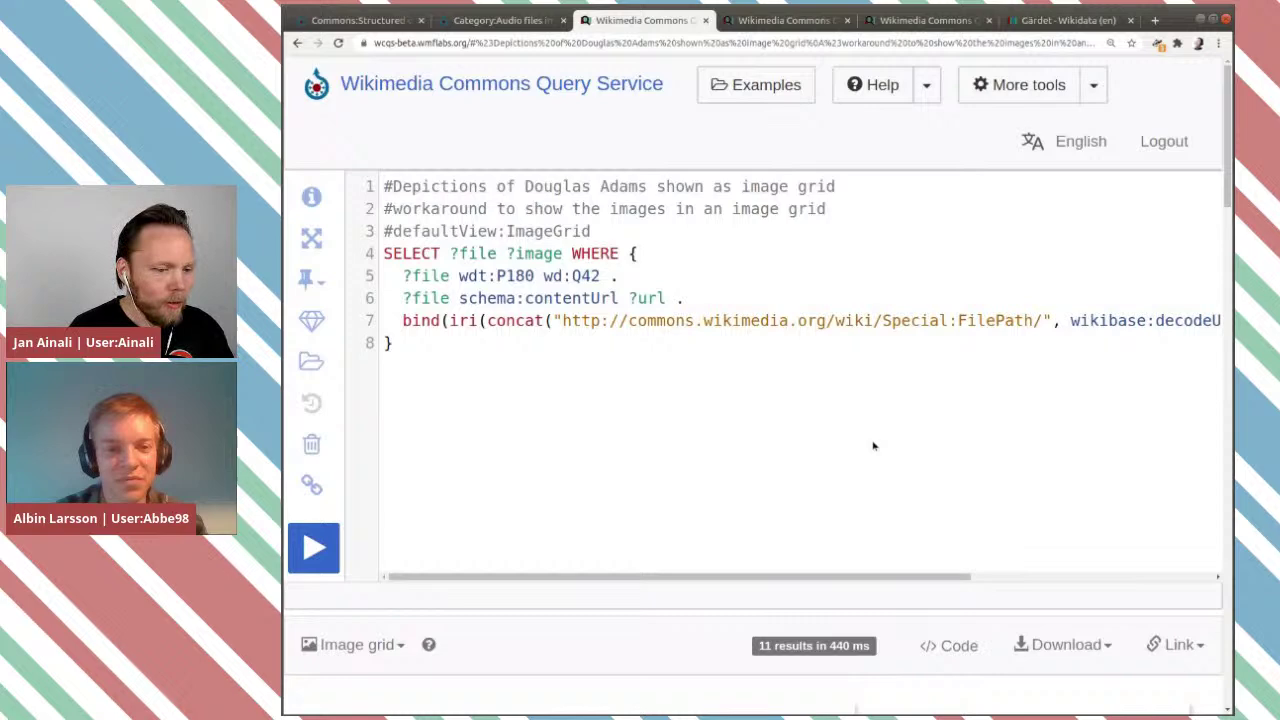
Load the example query "Image grid showing images which are exactly 100×100 px".
click(760, 85)
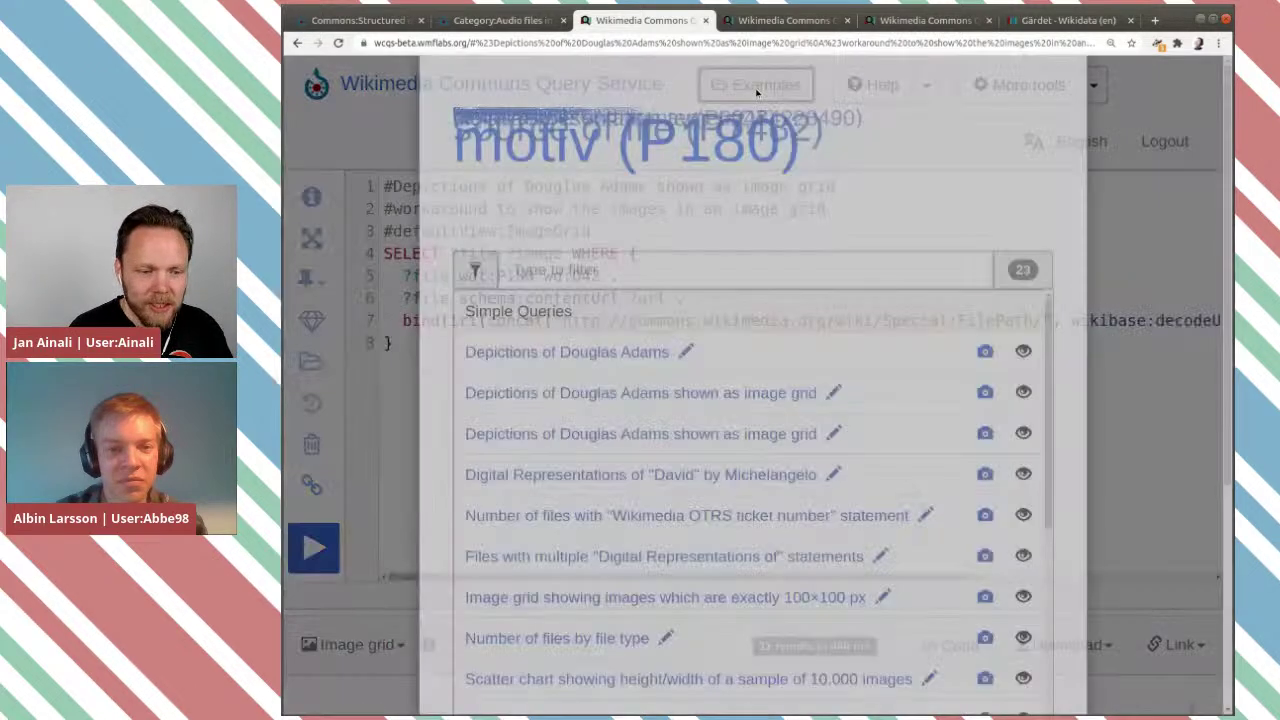
scroll(791, 337, down, 2)
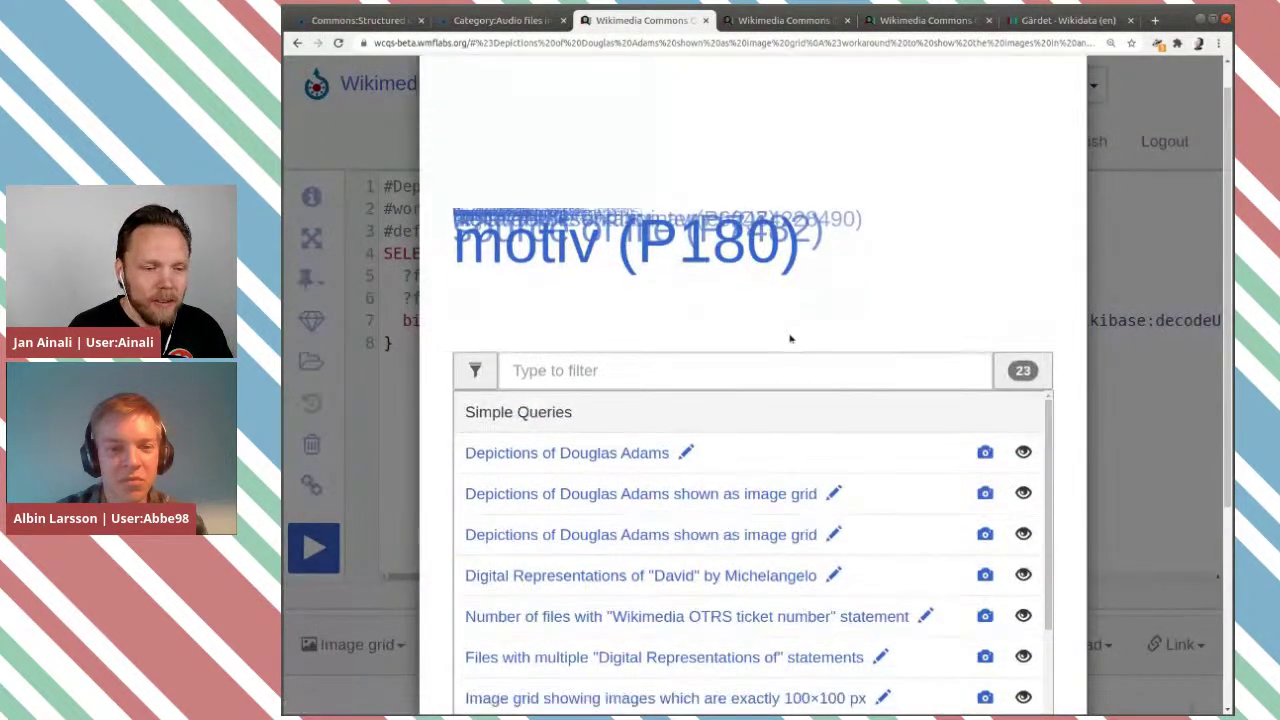
scroll(790, 335, down, 3)
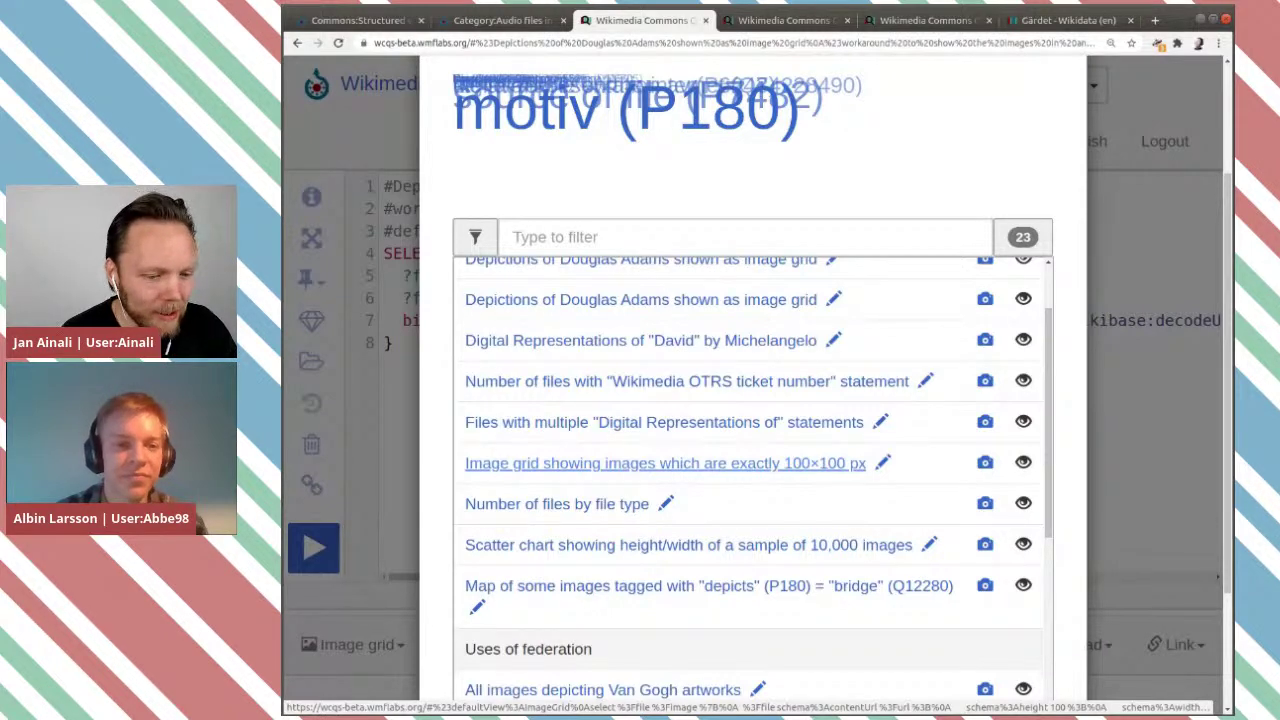
click(773, 465)
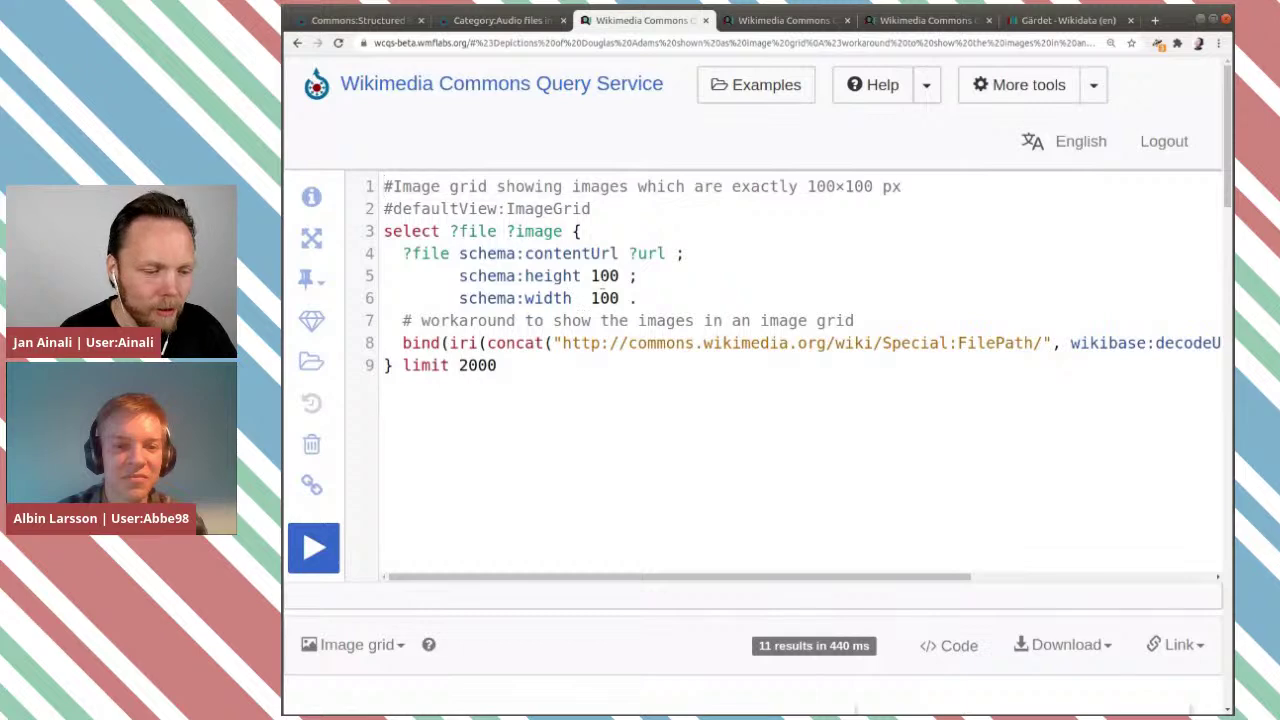
Run the 100×100 px query, look at the first images in its grid, and return to the query text.
click(318, 548)
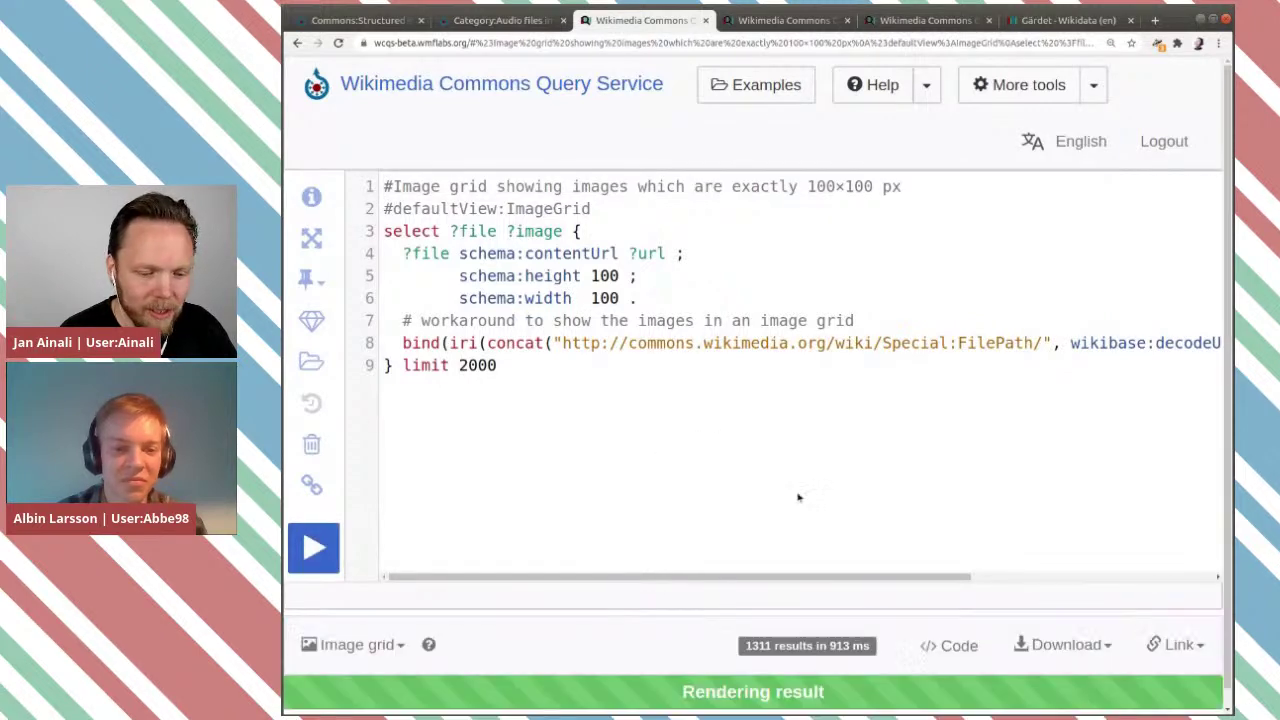
scroll(1050, 515, down, 3)
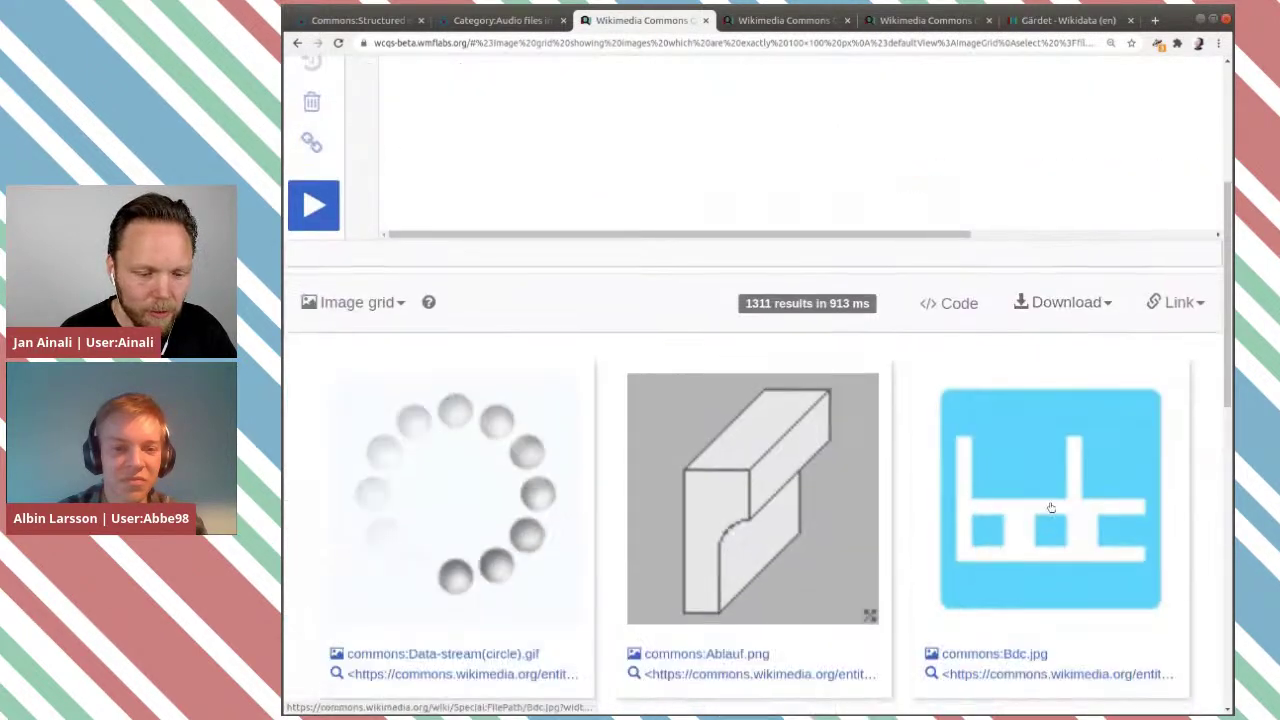
scroll(1050, 508, down, 2)
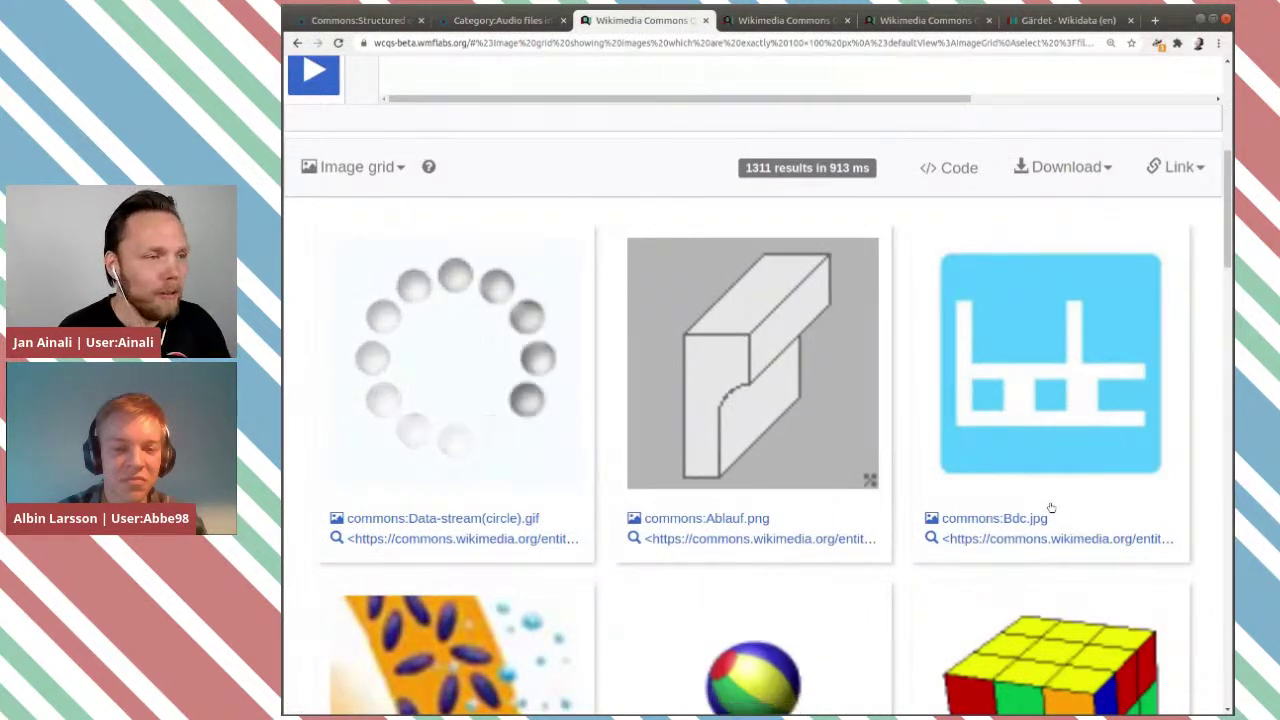
scroll(1051, 507, up, 5)
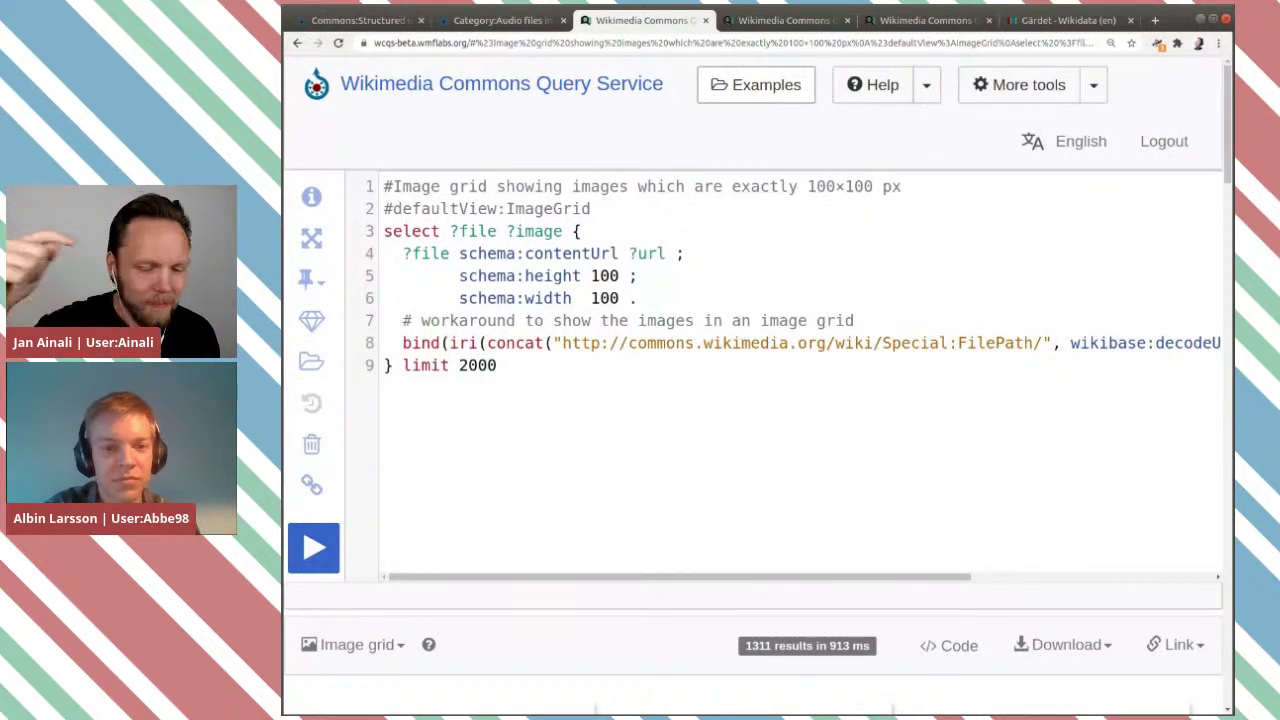
Switch to the prepared map query with LIMIT 4, run it, and centre its result map closely on the connected points in Stockholm.
click(766, 22)
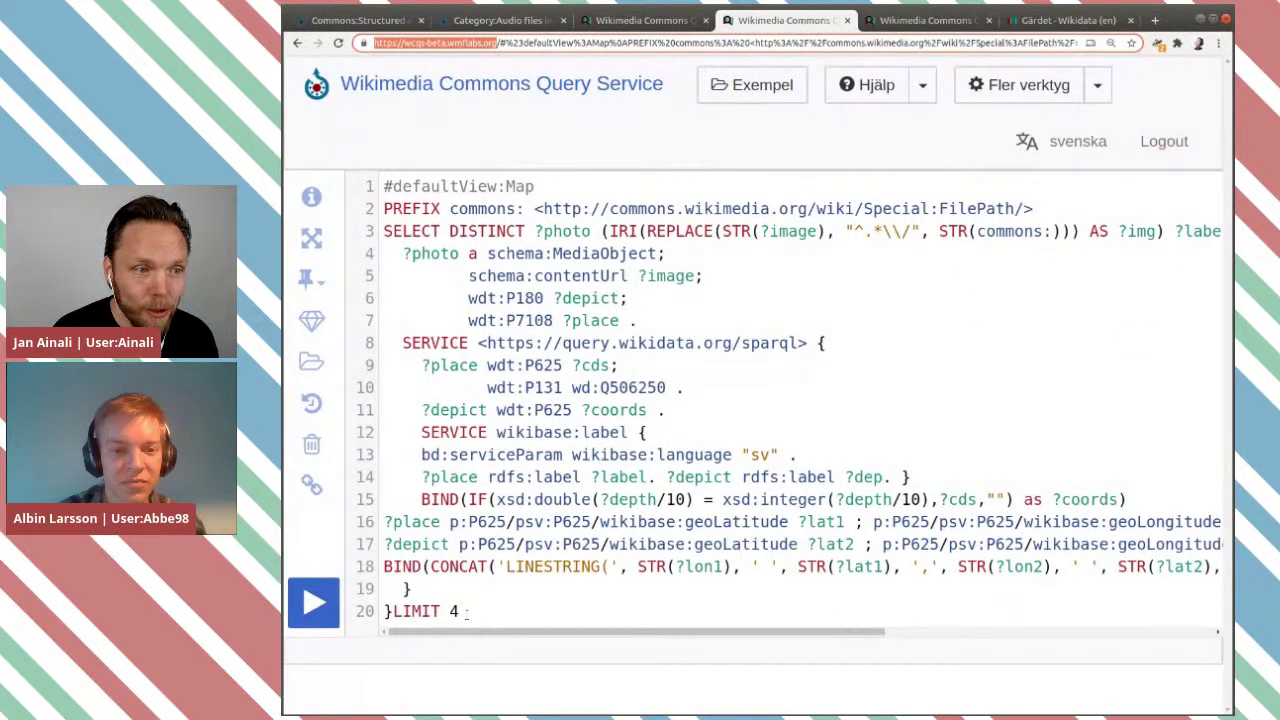
click(322, 607)
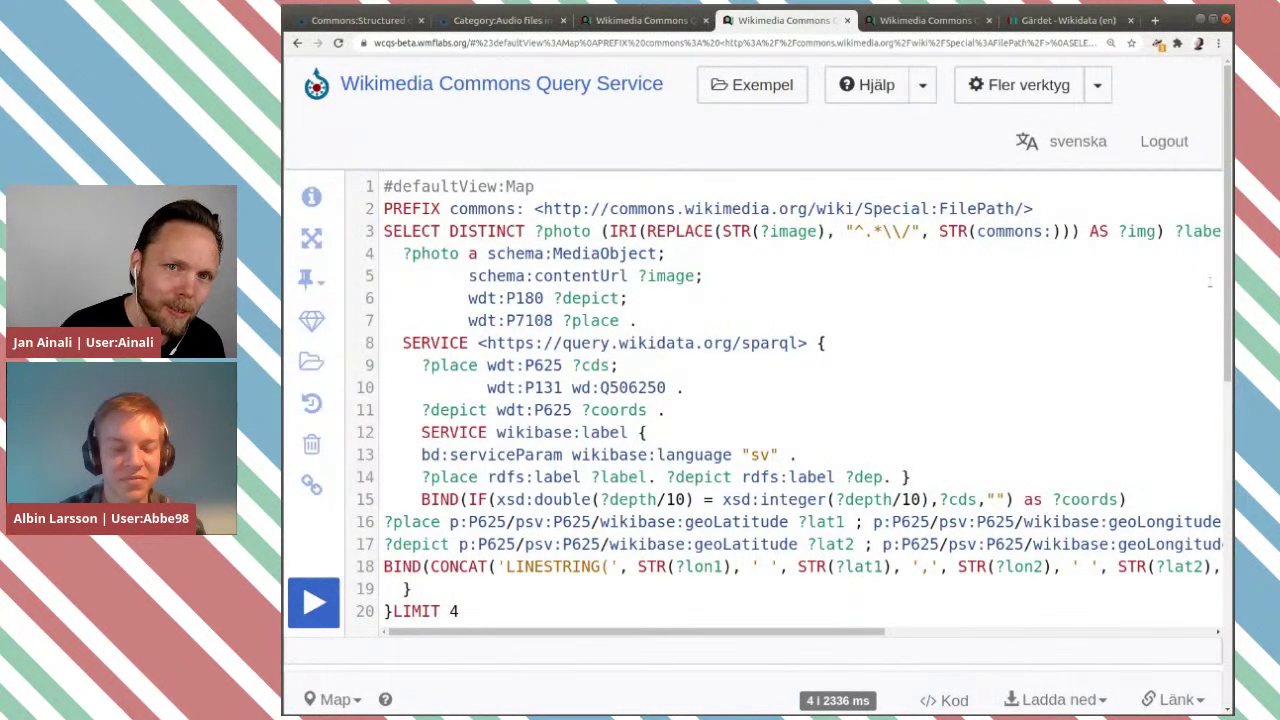
scroll(1190, 620, down, 2)
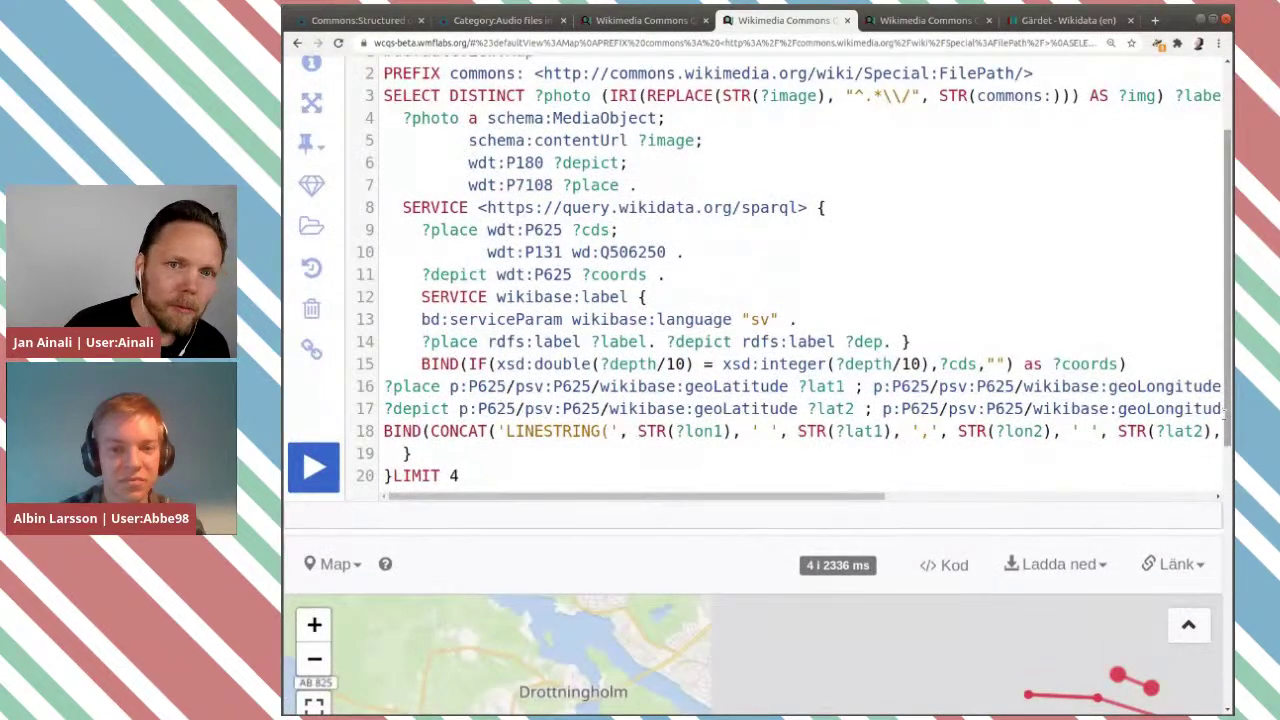
scroll(1207, 472, down, 5)
scroll(1207, 472, down, 2)
drag(1047, 395, 684, 594)
scroll(700, 503, up, 2)
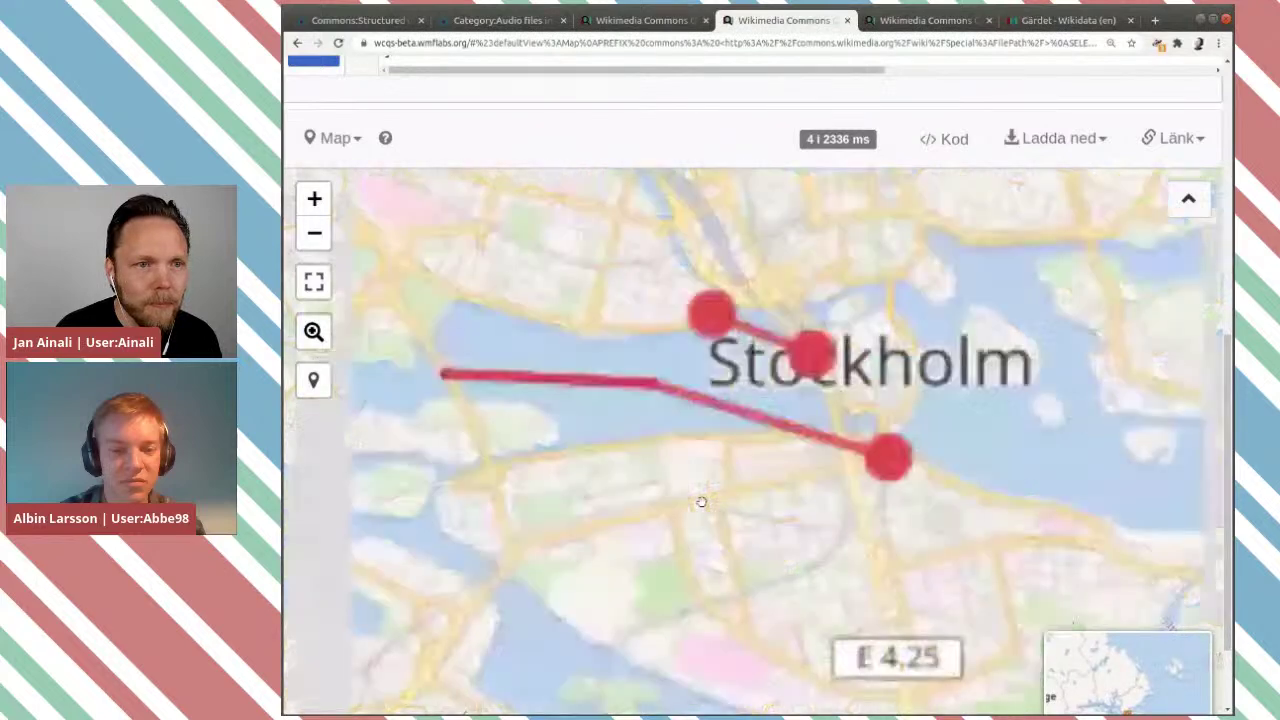
drag(713, 456, 770, 521)
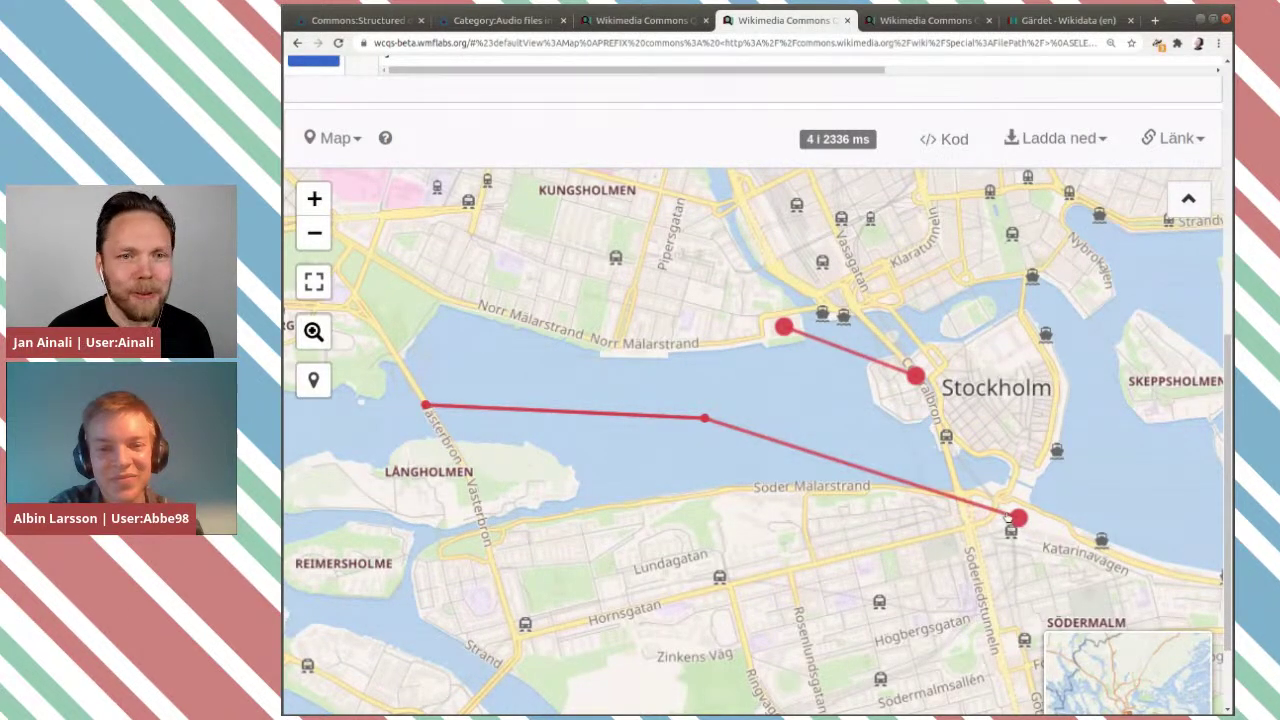
Inspect the Katarinahissen point's photo details, highlight the Katarinahissen and Riddarfjärden labels in turn, and close the details.
click(1018, 518)
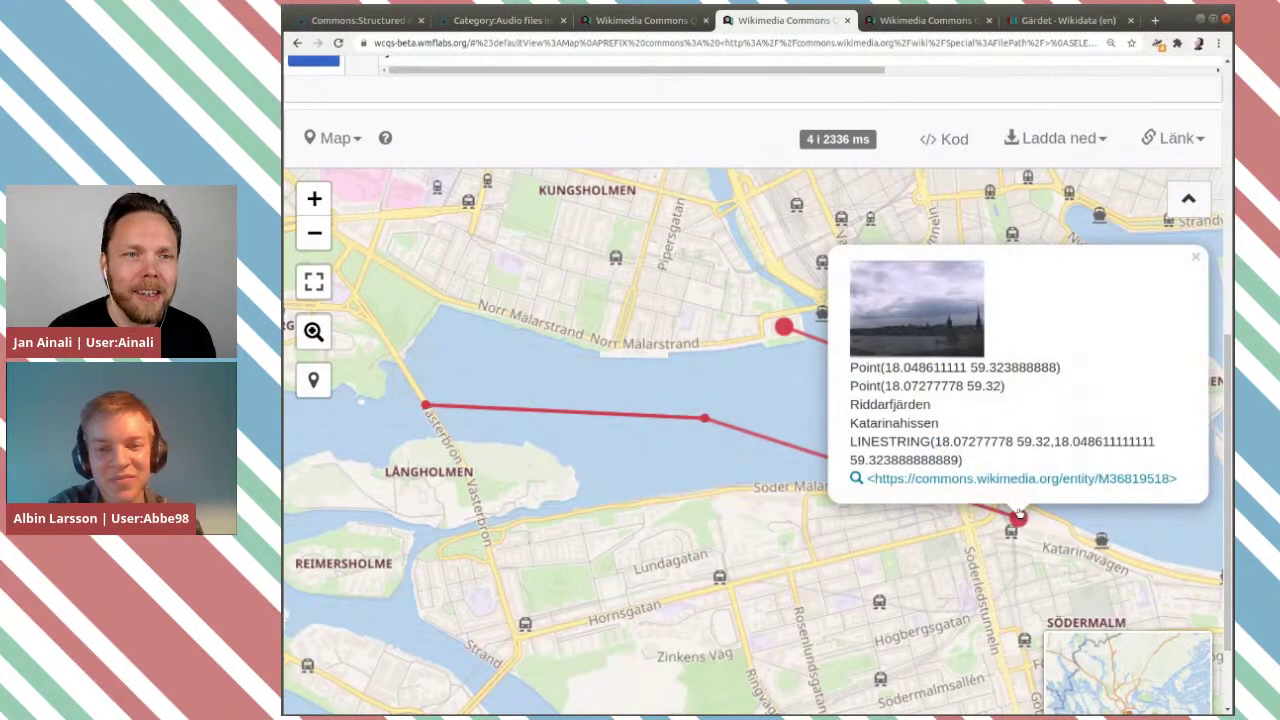
double_click(902, 424)
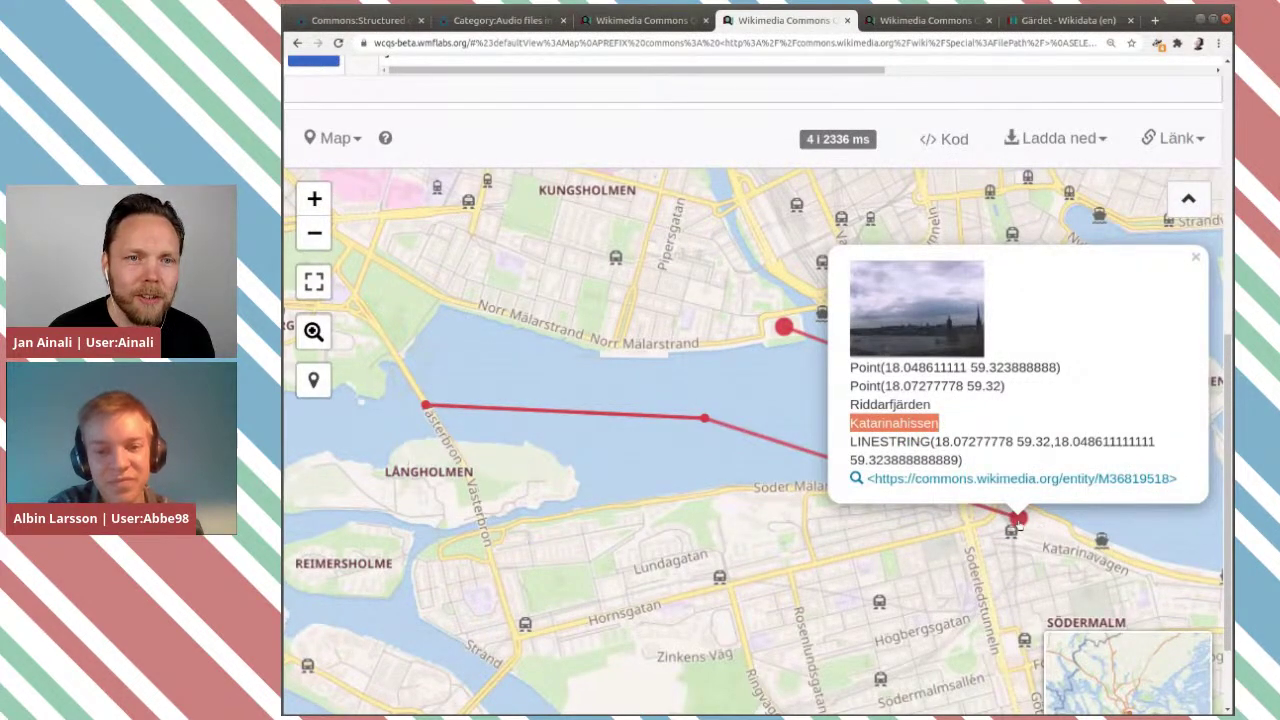
double_click(905, 405)
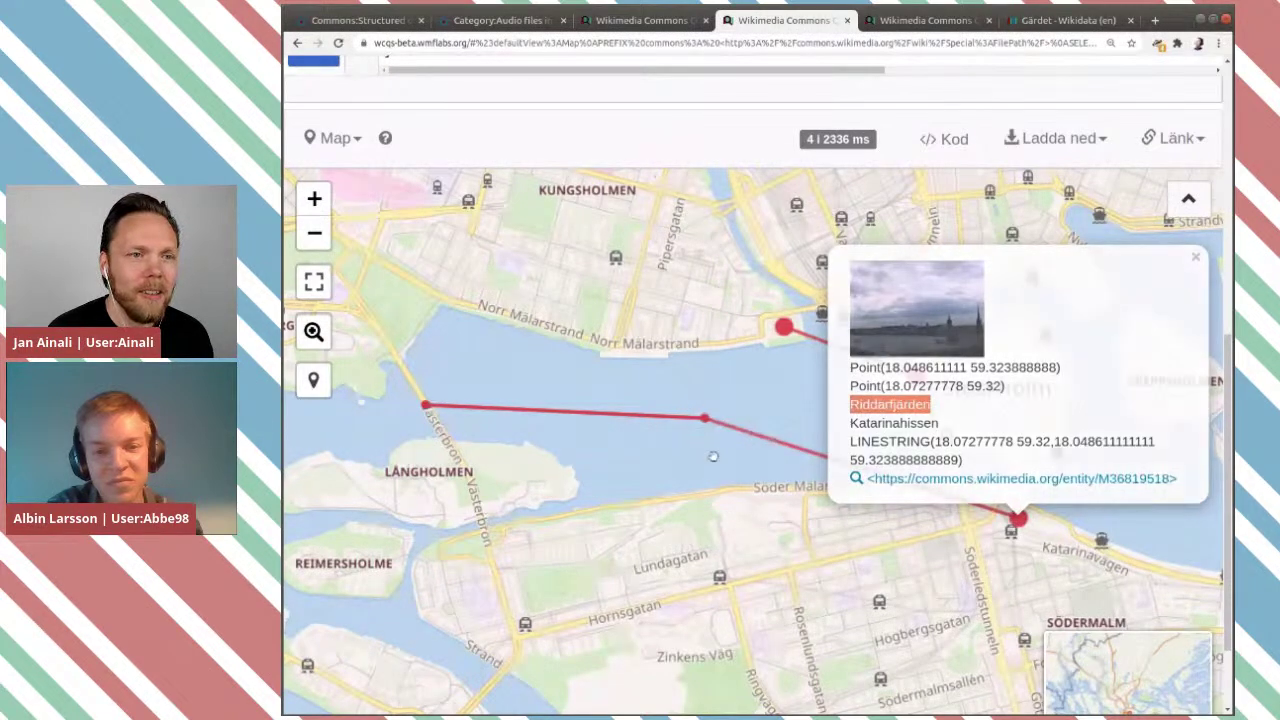
click(659, 454)
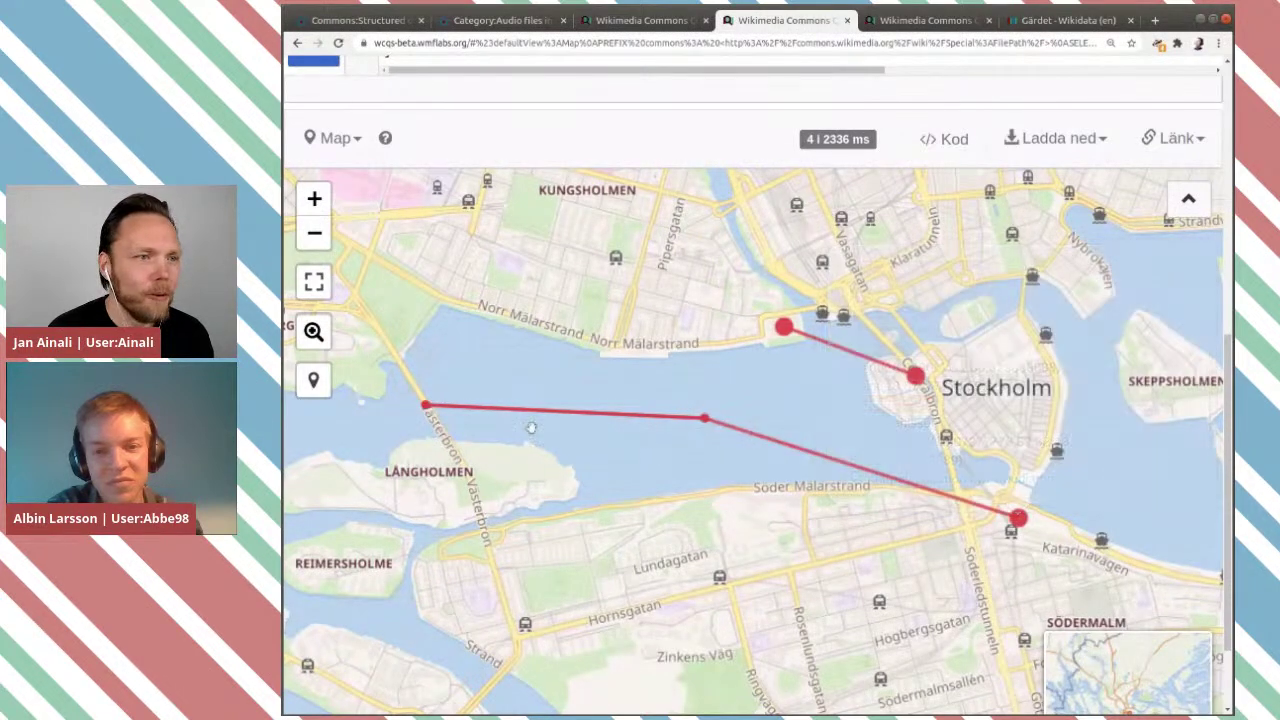
Inspect the photo details of one stacked point at Västerbron and of the point at Centralbron, closing each one.
click(425, 405)
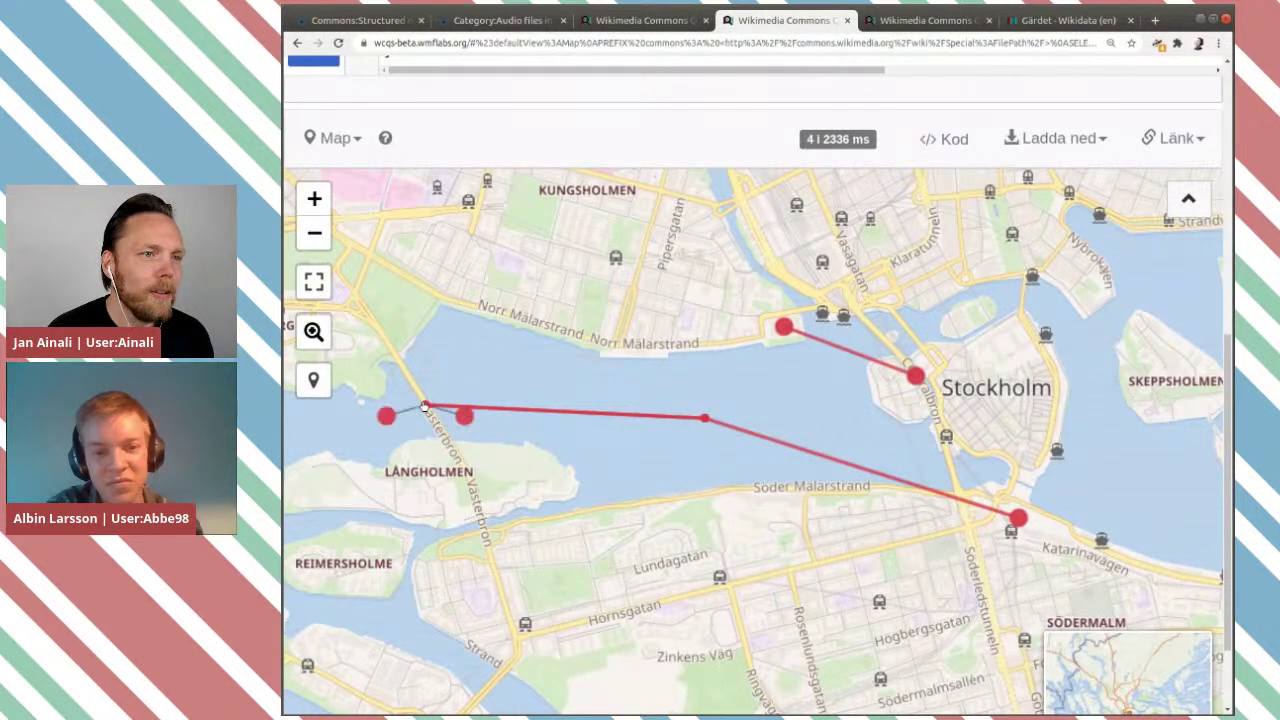
click(464, 414)
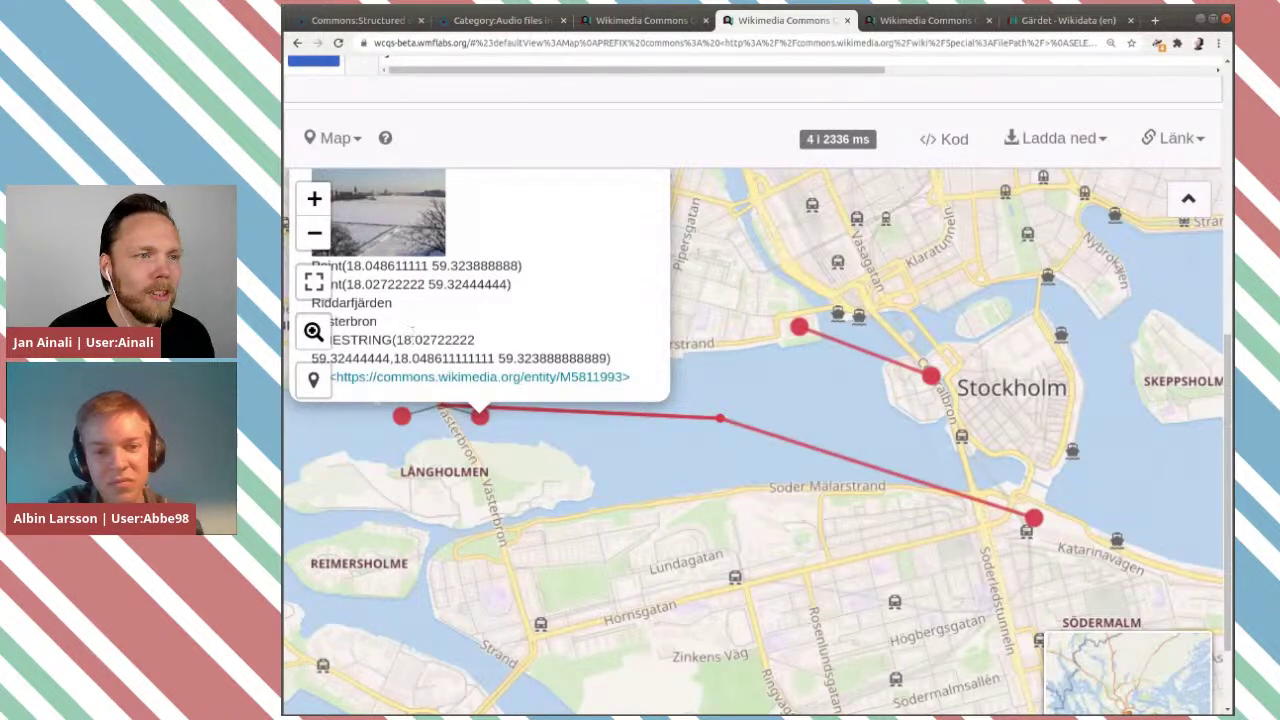
click(760, 405)
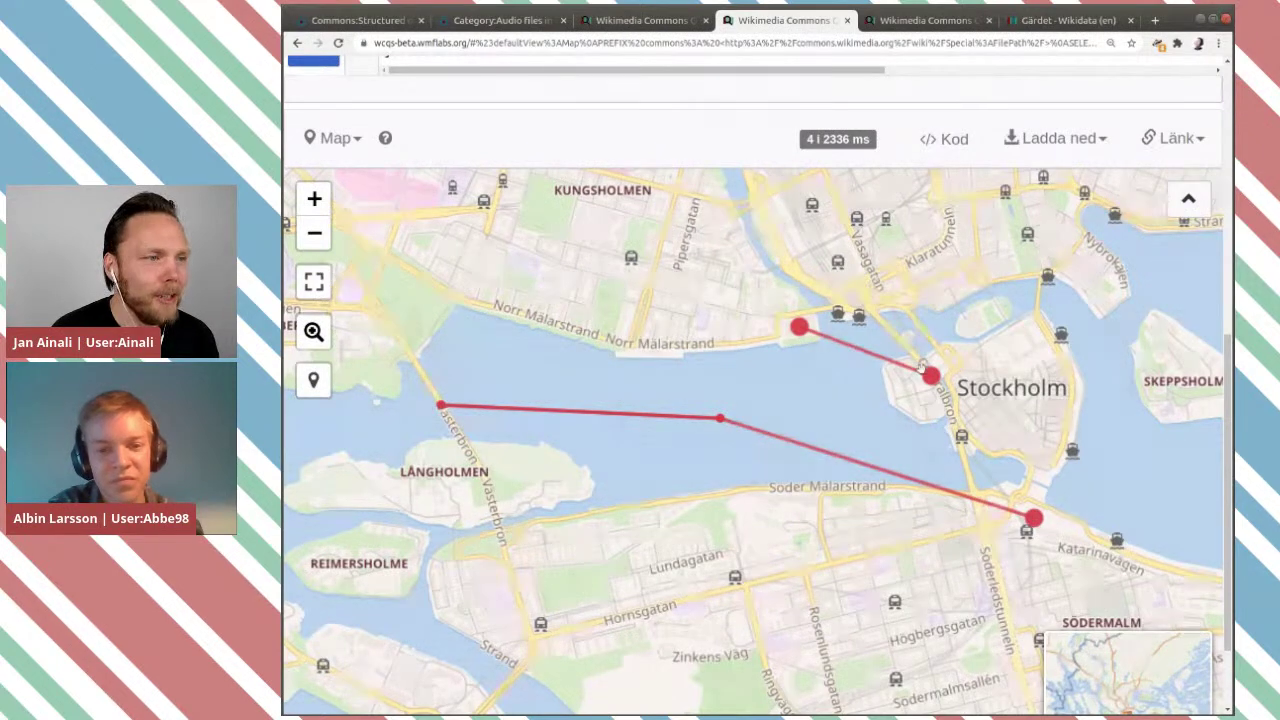
click(929, 378)
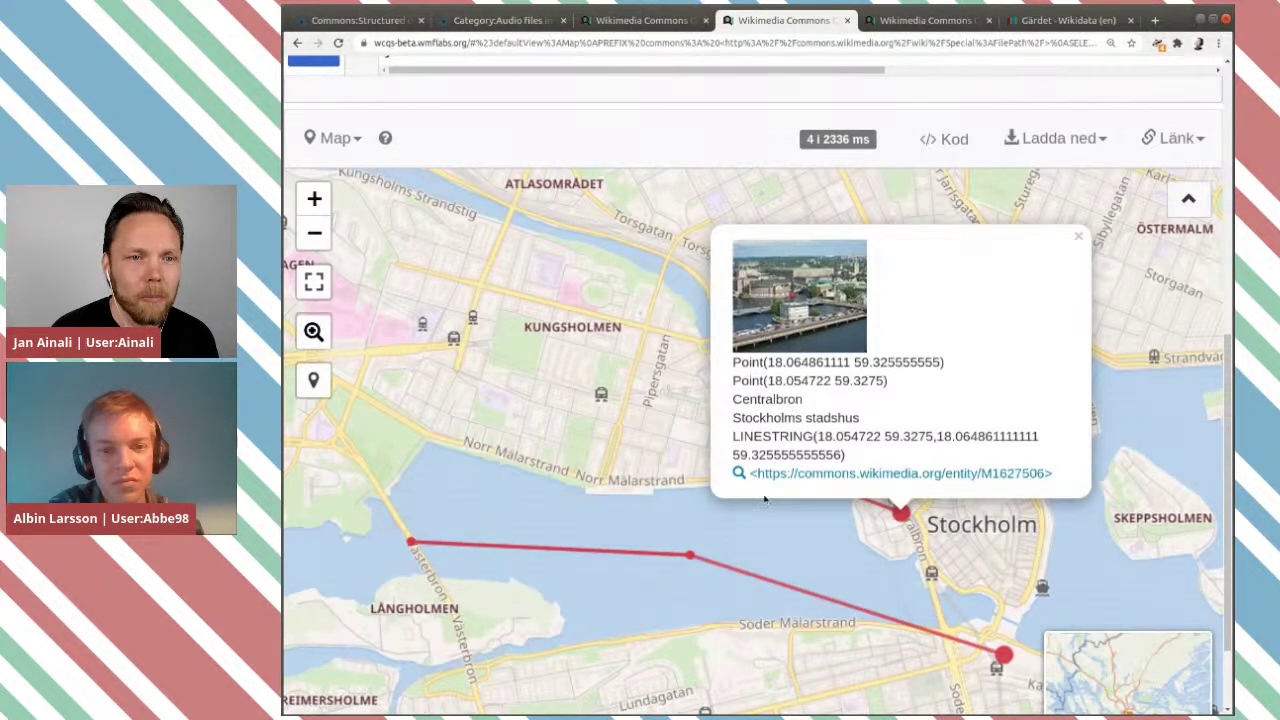
click(788, 528)
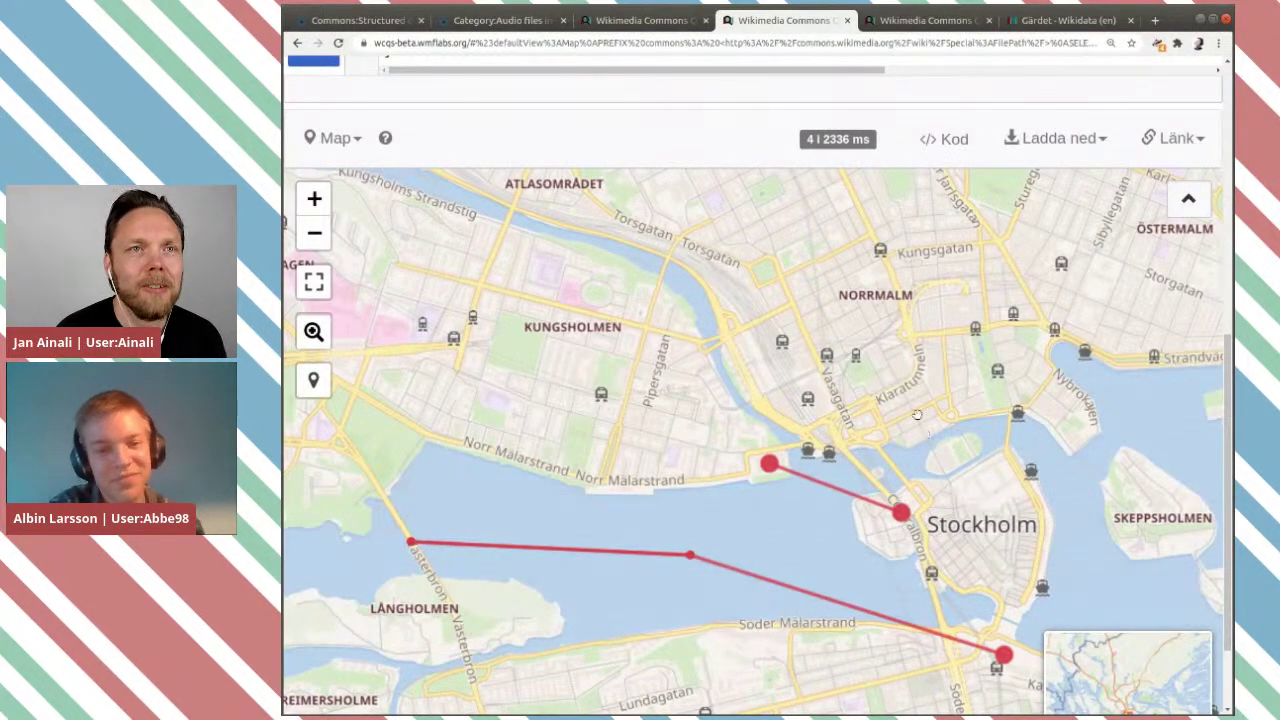
Switch to the prepared map query for images depicting wd:Q648483 with LIMIT 5, run it, and bring its result map into view.
click(924, 21)
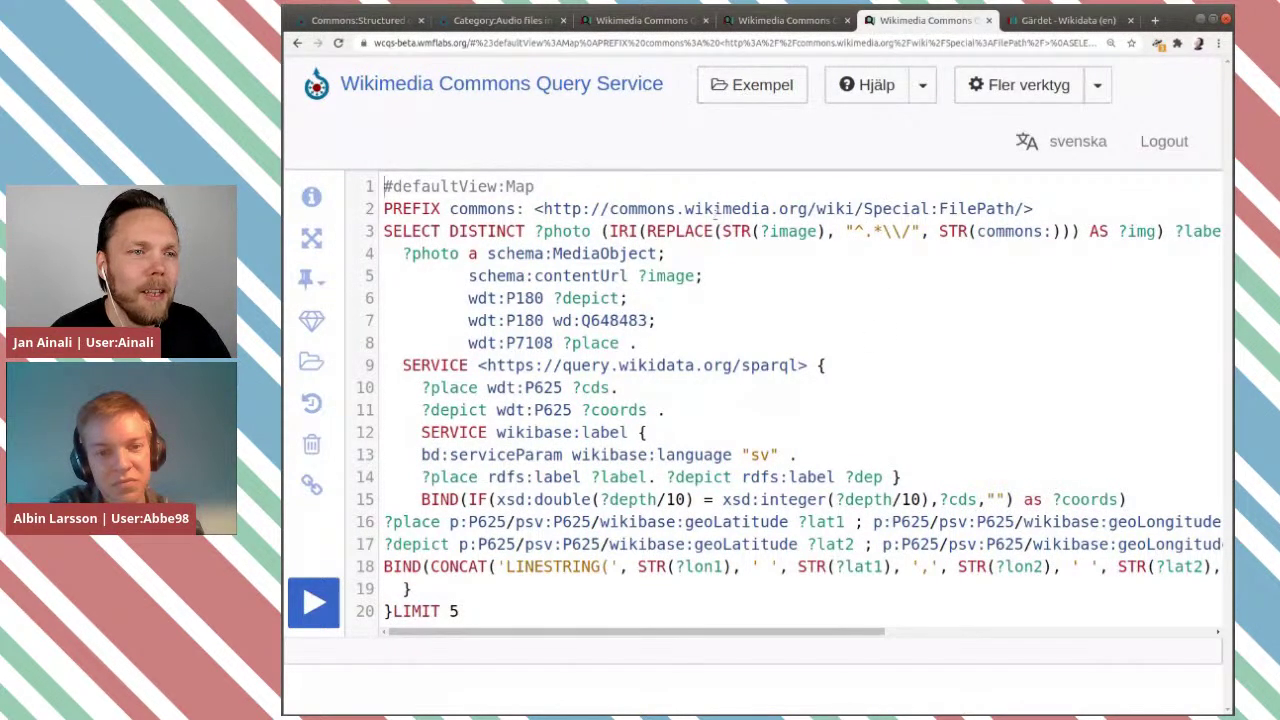
mouse_move(605, 326)
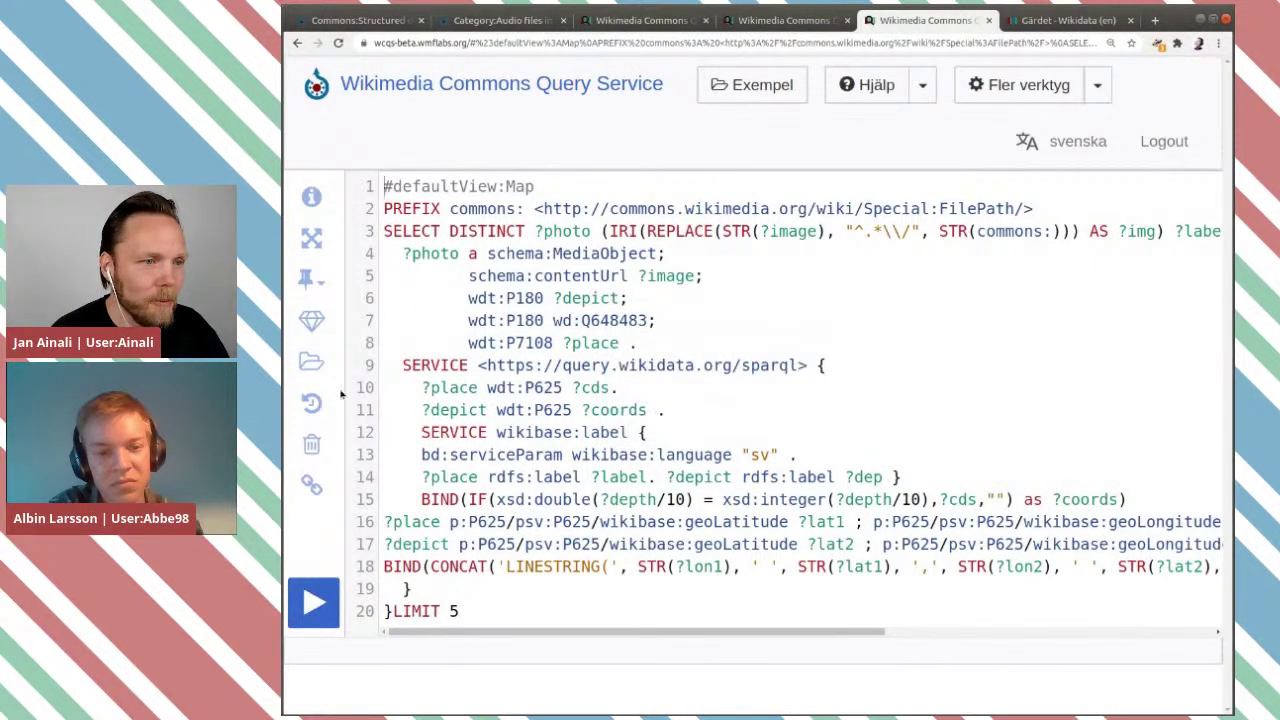
click(334, 605)
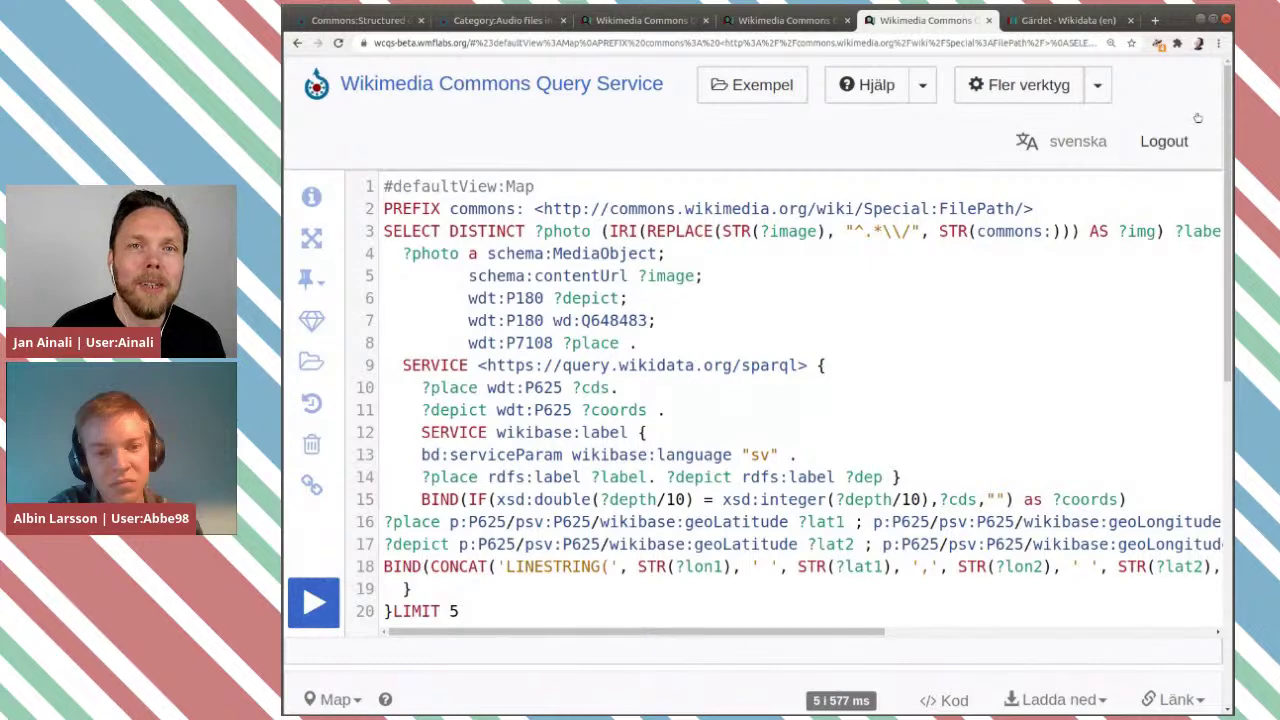
drag(1222, 112, 1194, 440)
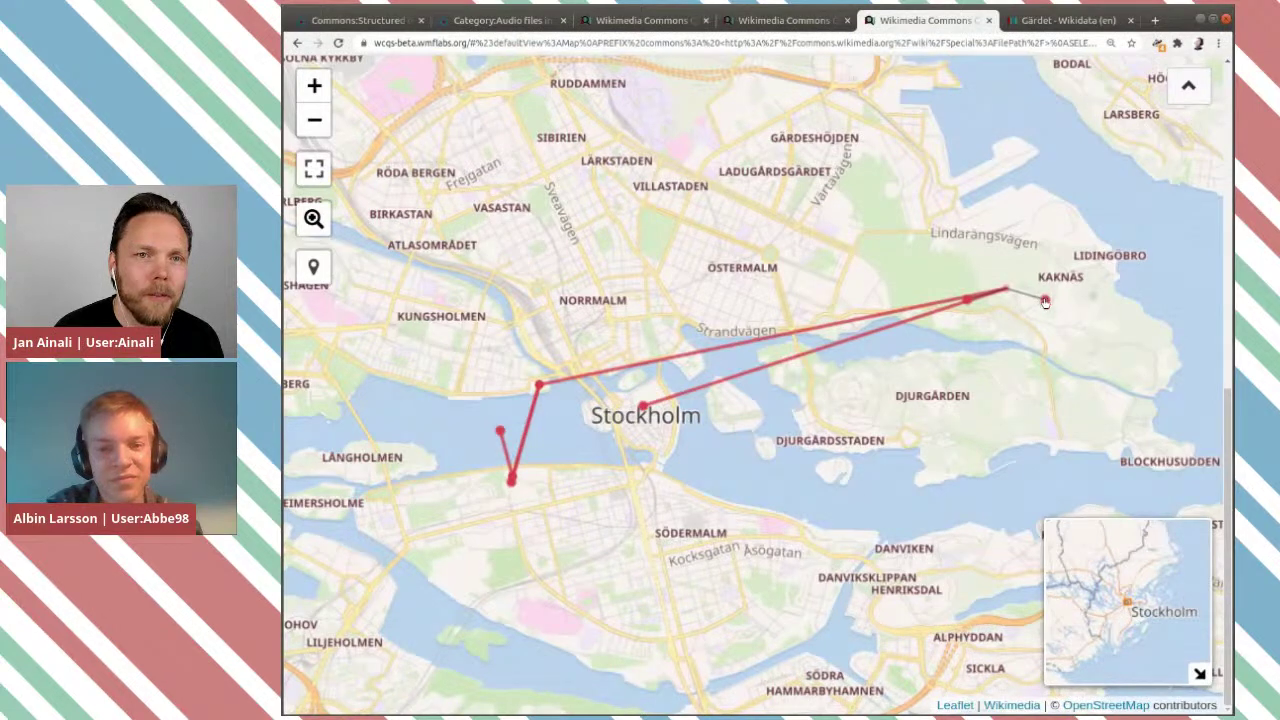
Inspect the photo details of a point near Kaknäs and of the Mariaberget and Skinnarviksberget points near Söder Mälarstrand.
click(1045, 300)
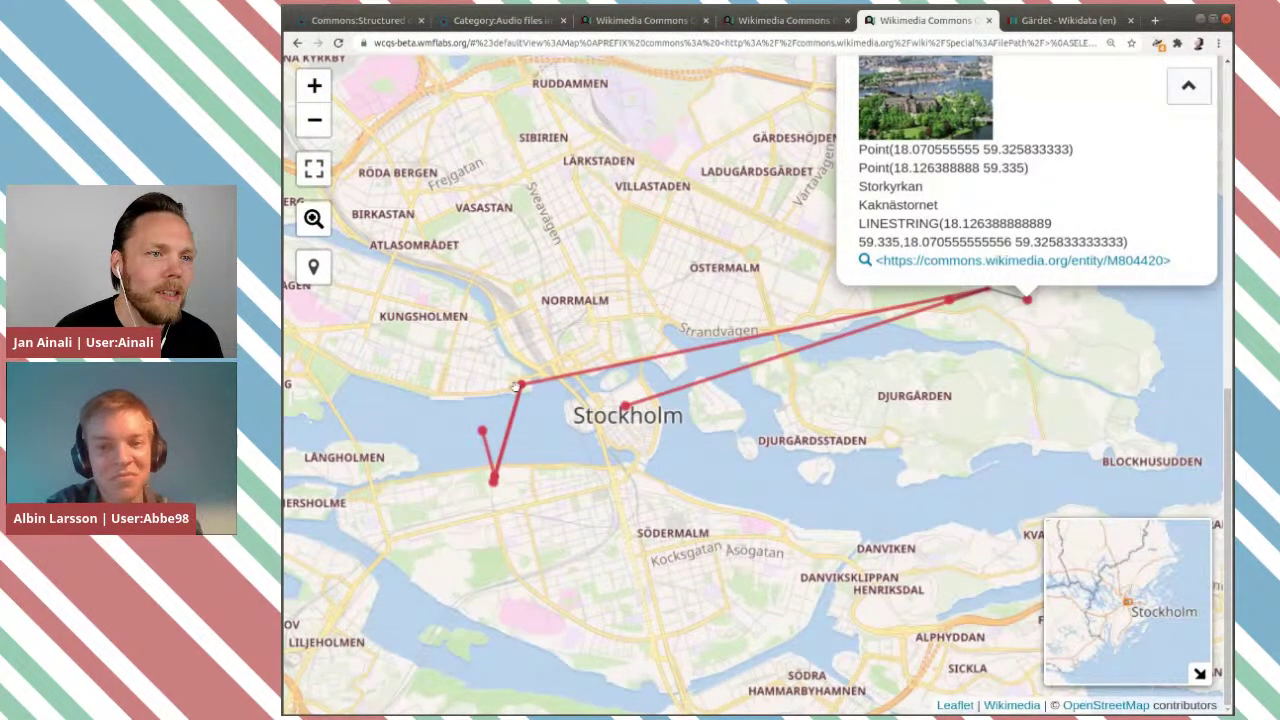
click(552, 474)
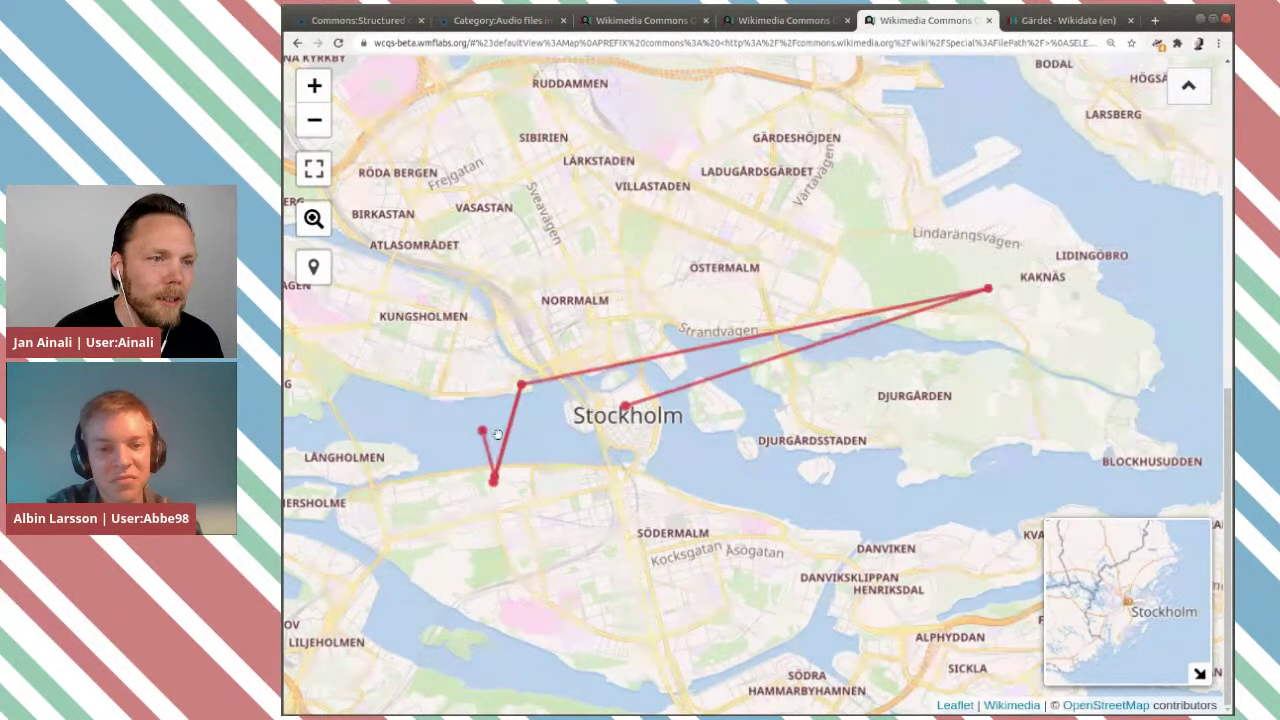
scroll(503, 428, up, 5)
scroll(549, 378, down, 4)
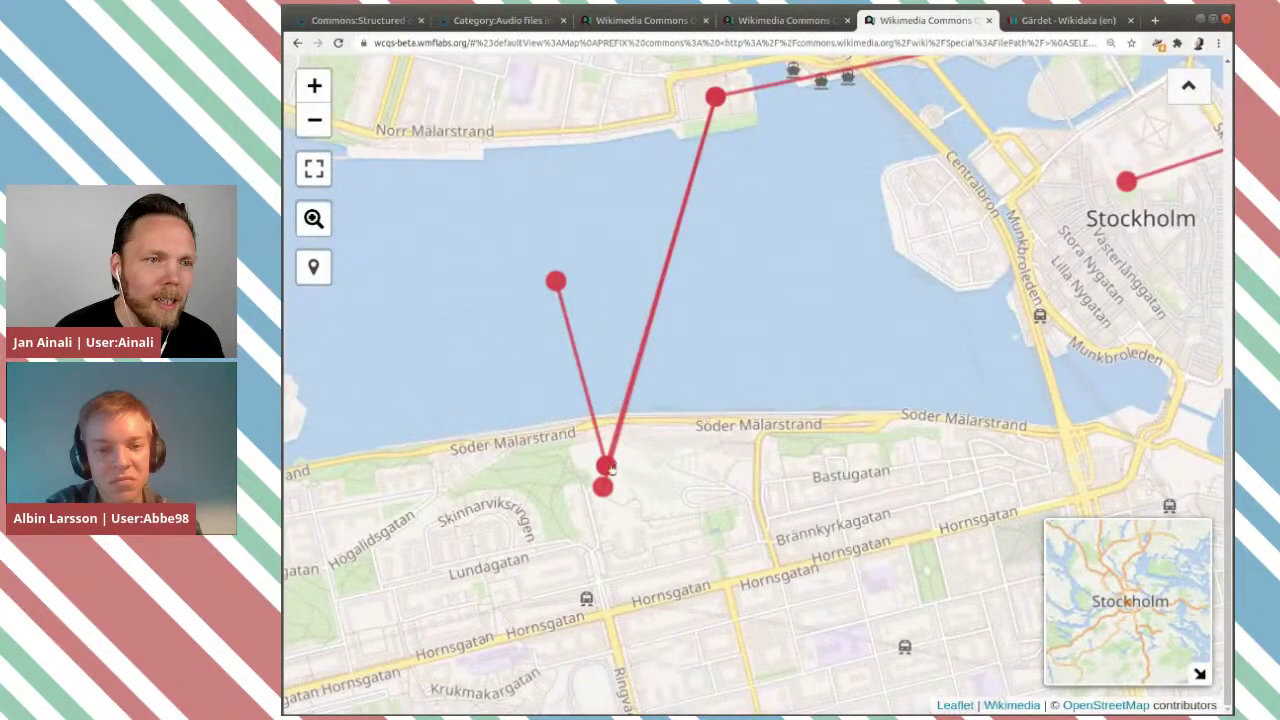
click(607, 463)
click(645, 478)
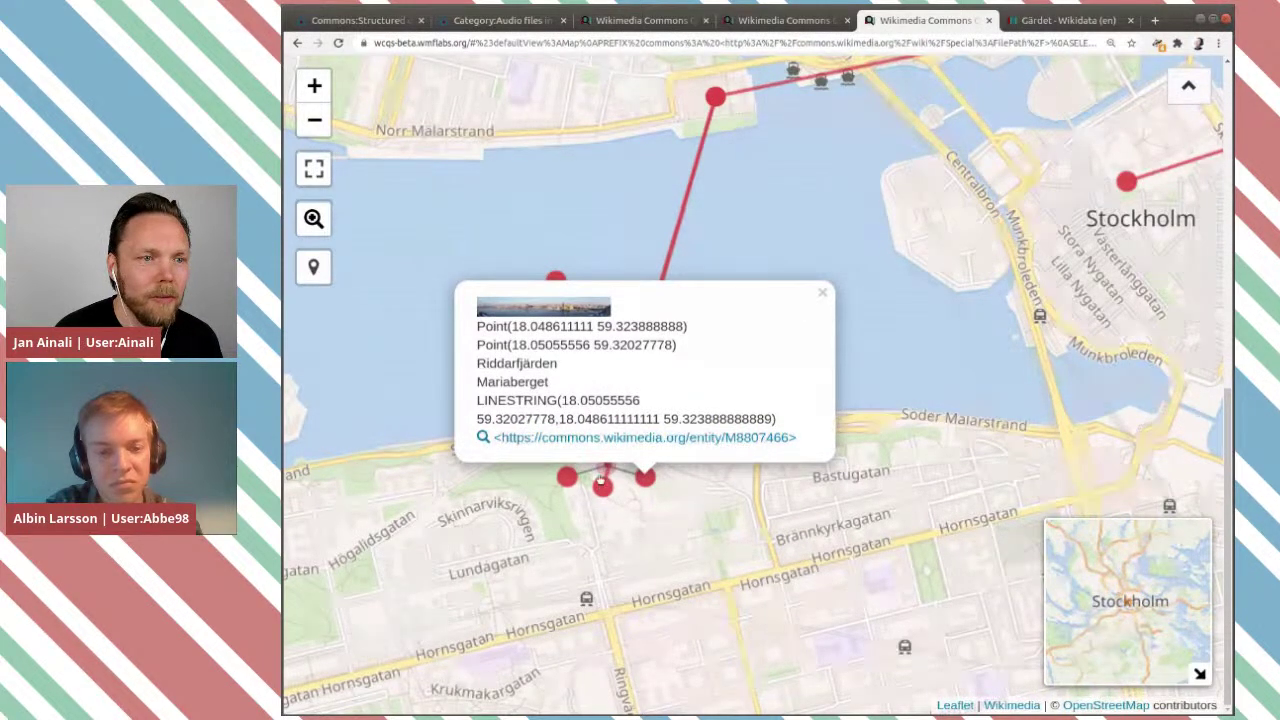
click(603, 487)
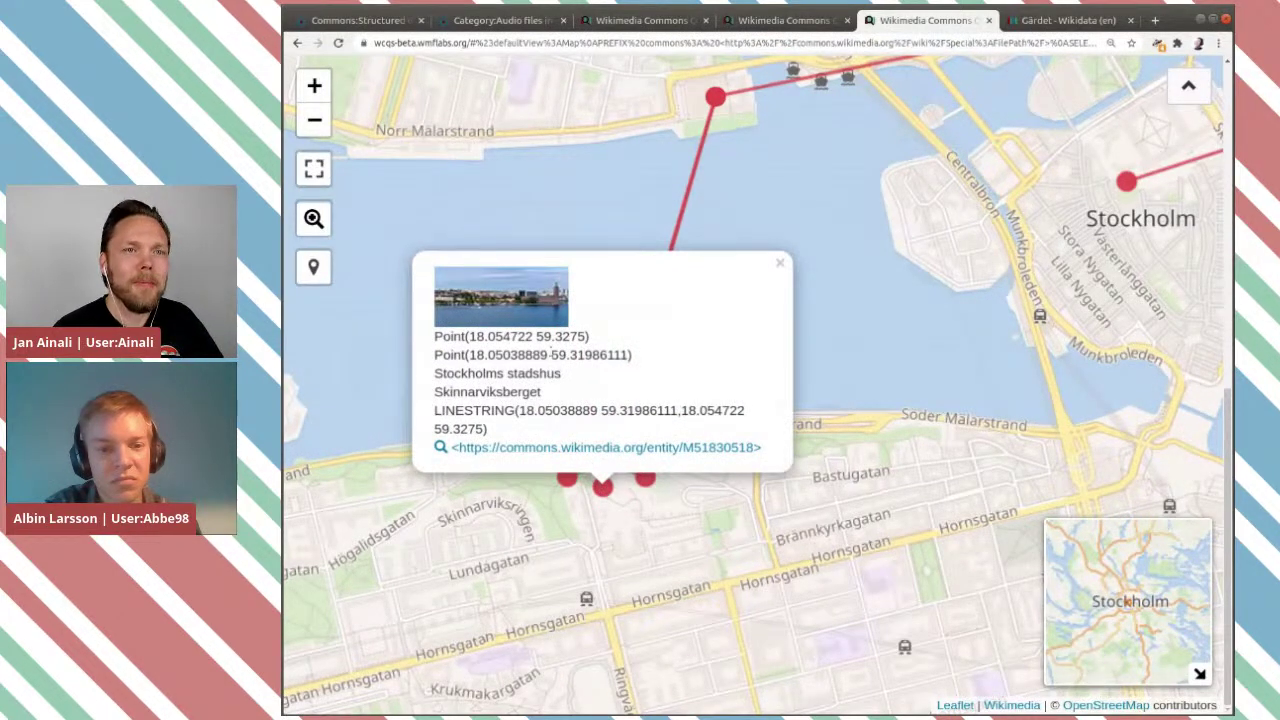
Close the map popup and review the generic properties in the Commons Structured data/Properties table page.
click(780, 262)
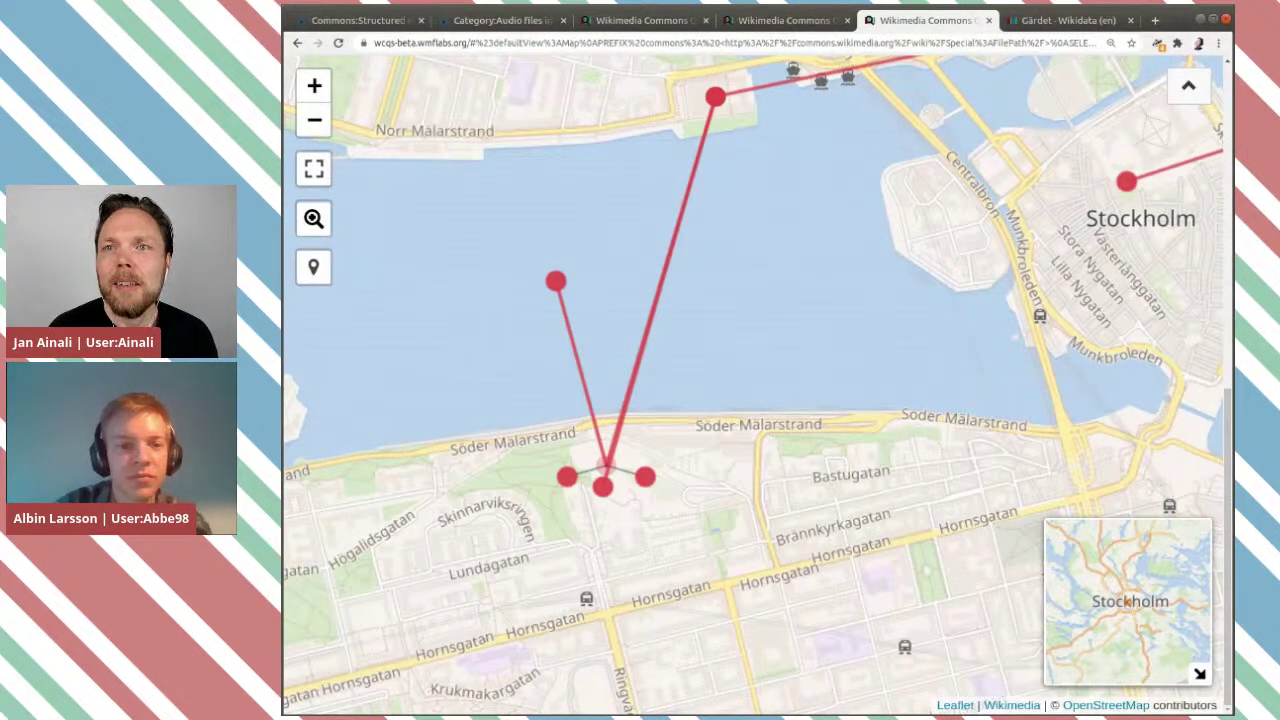
key(alt+Tab)
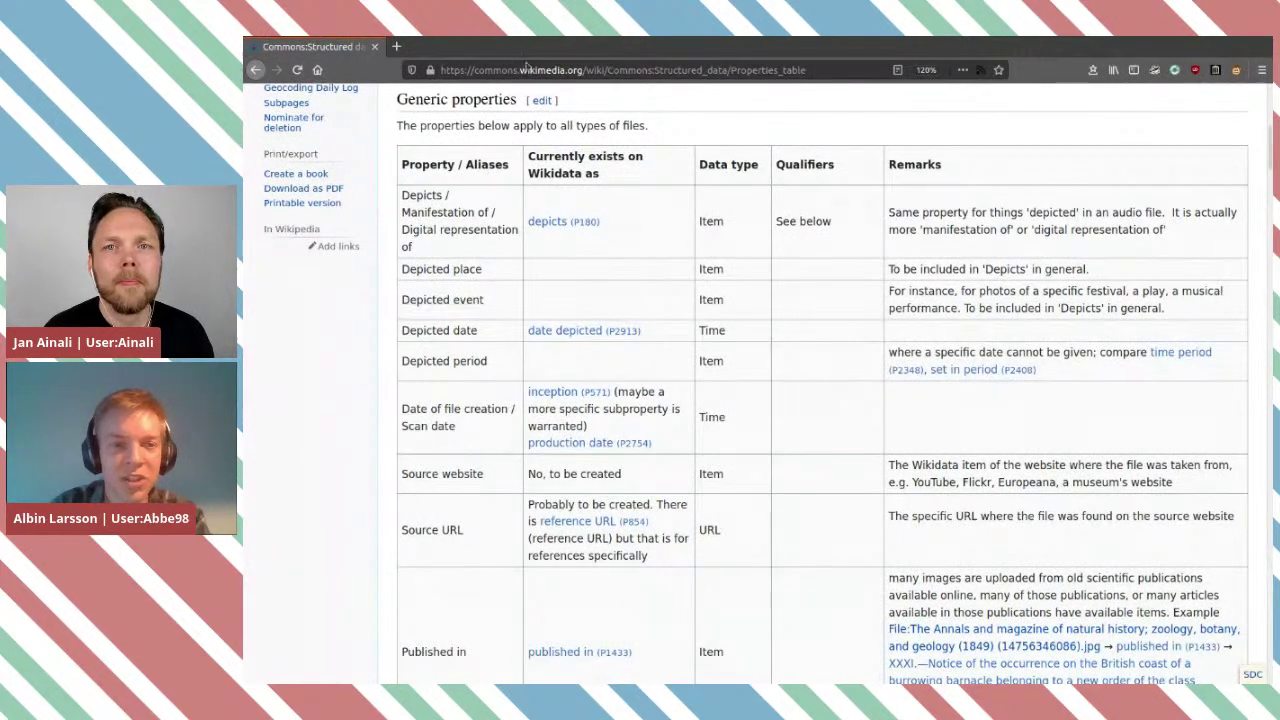
scroll(624, 205, up, 8)
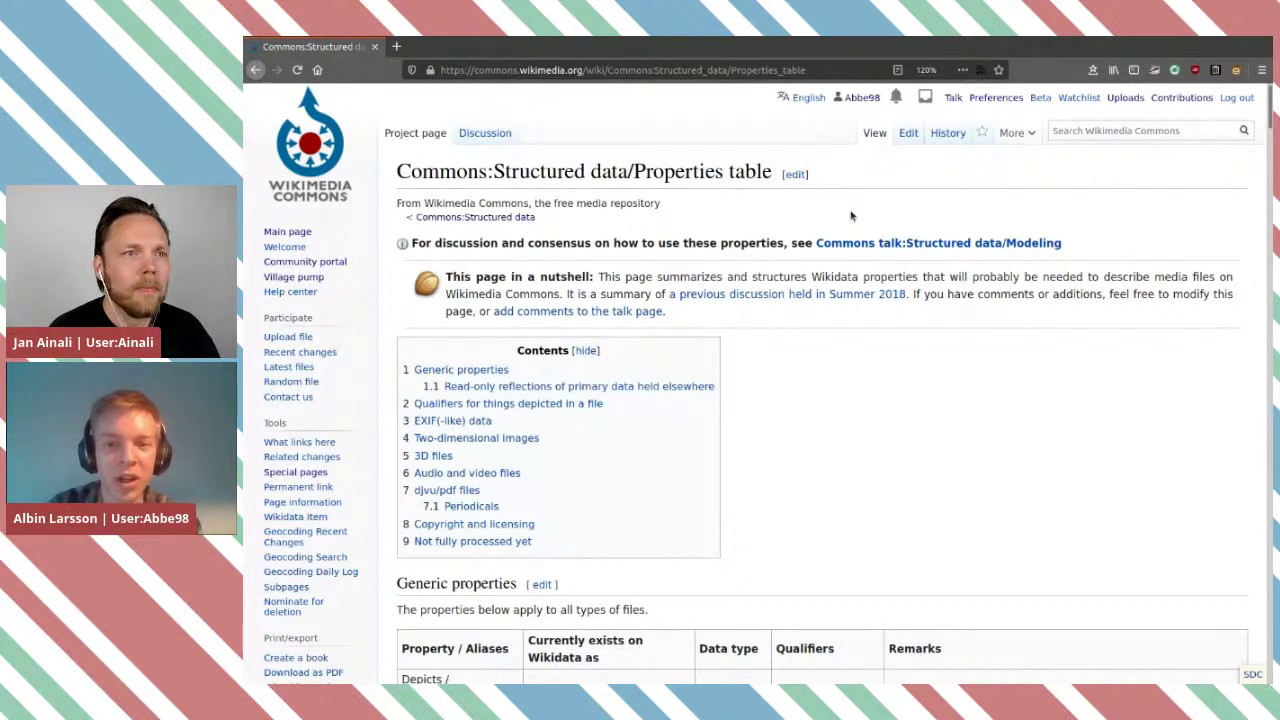
scroll(851, 216, down, 2)
scroll(851, 216, up, 2)
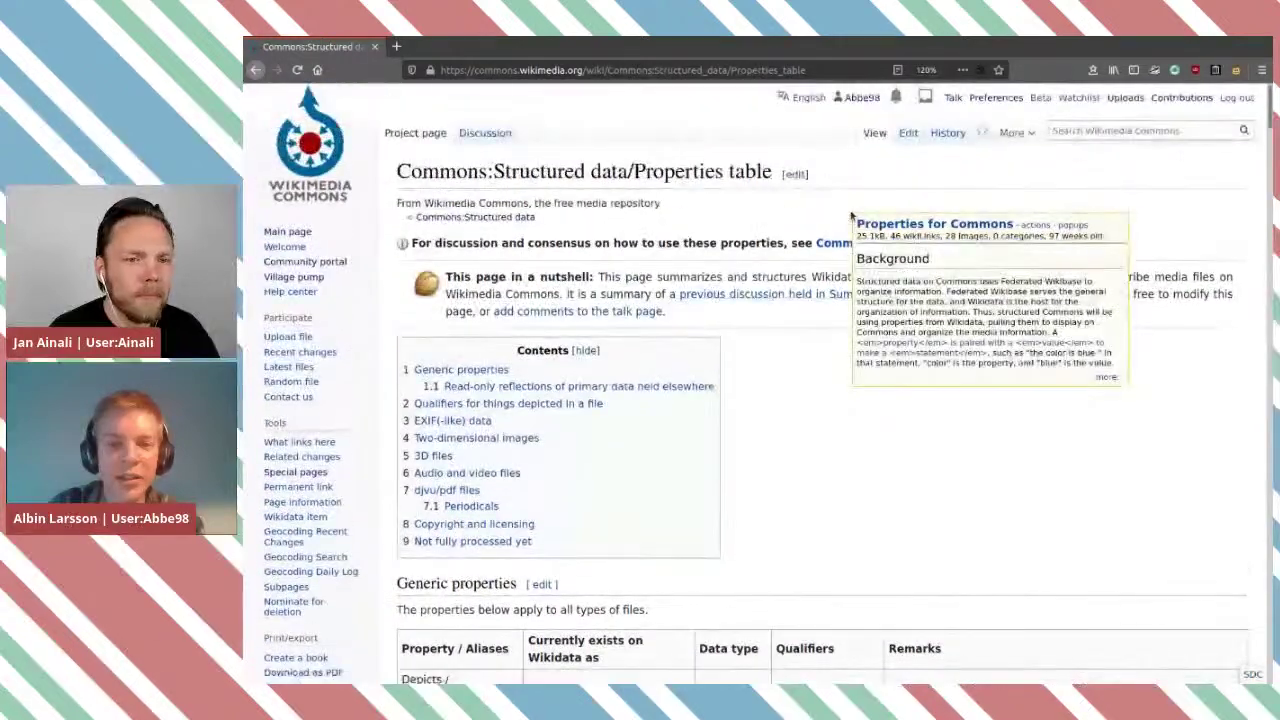
scroll(950, 175, down, 9)
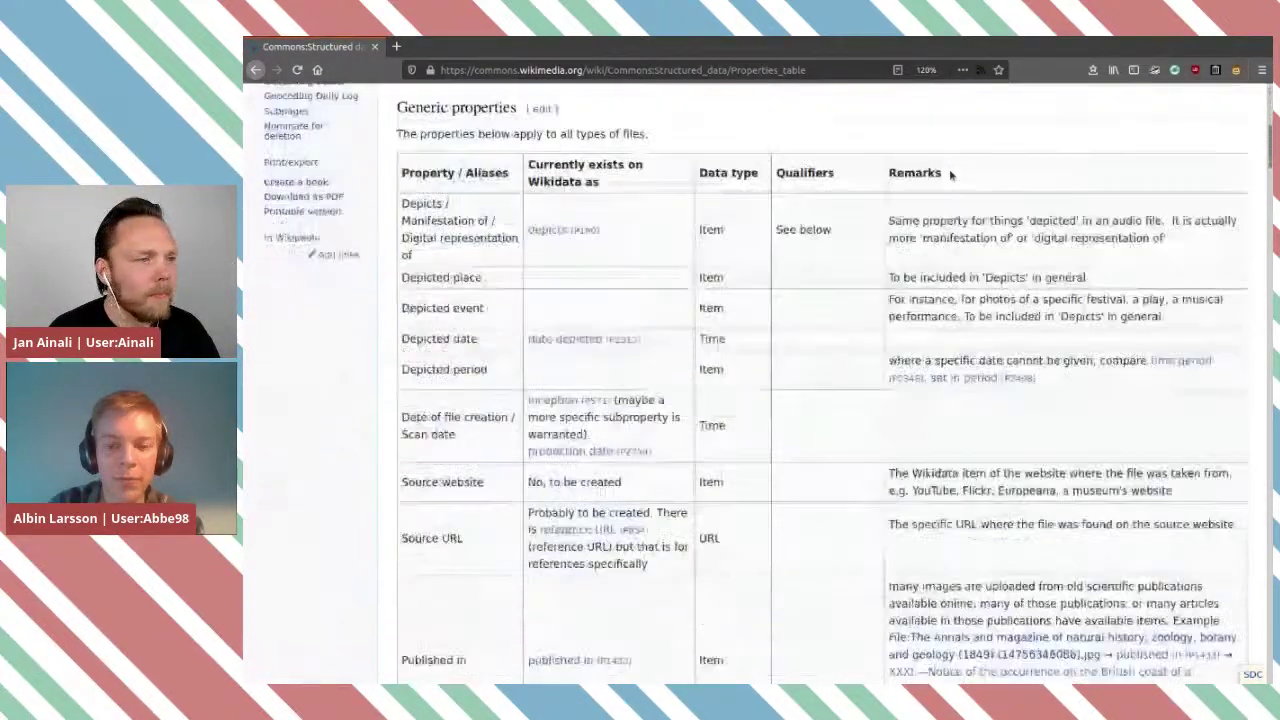
scroll(950, 172, up, 9)
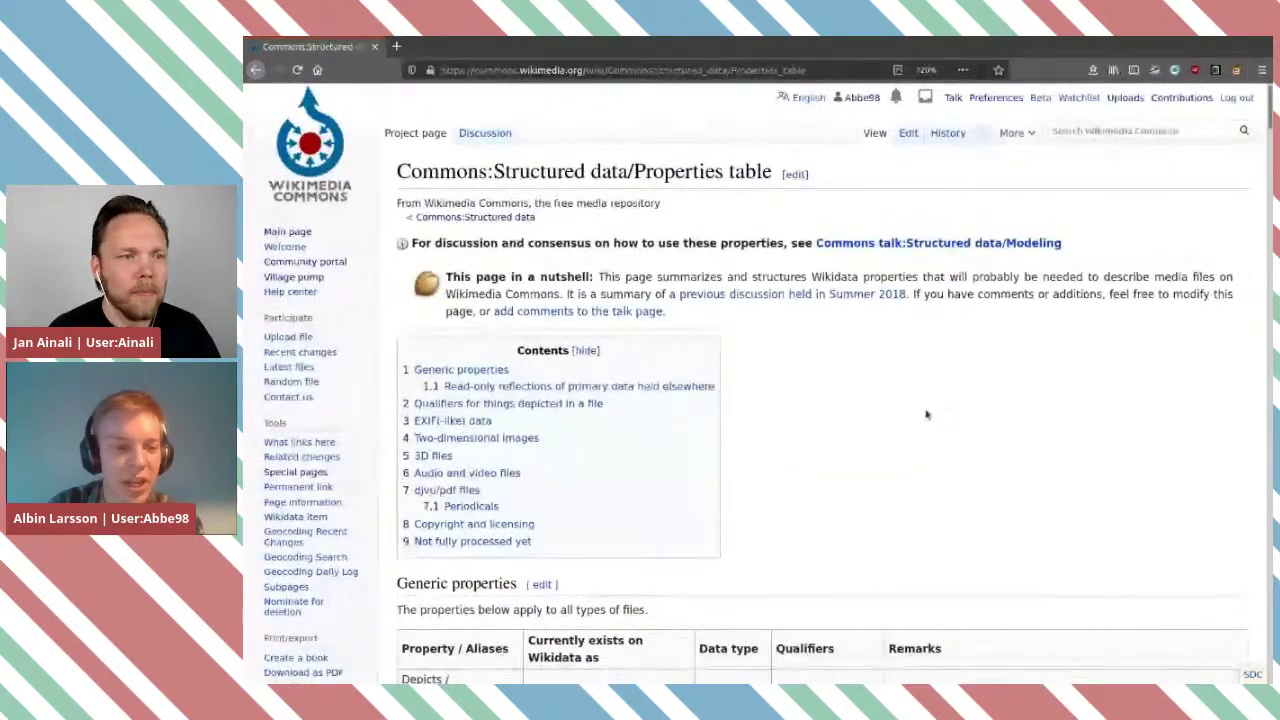
scroll(930, 413, down, 8)
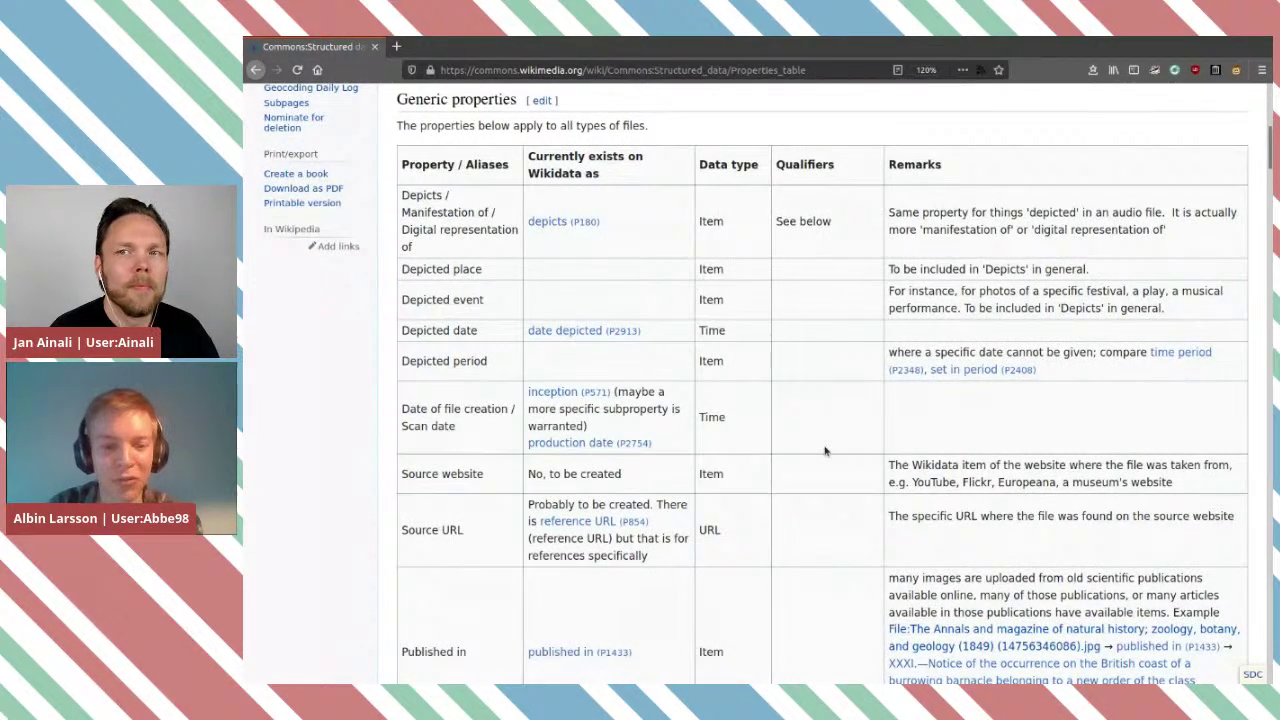
scroll(825, 451, down, 4)
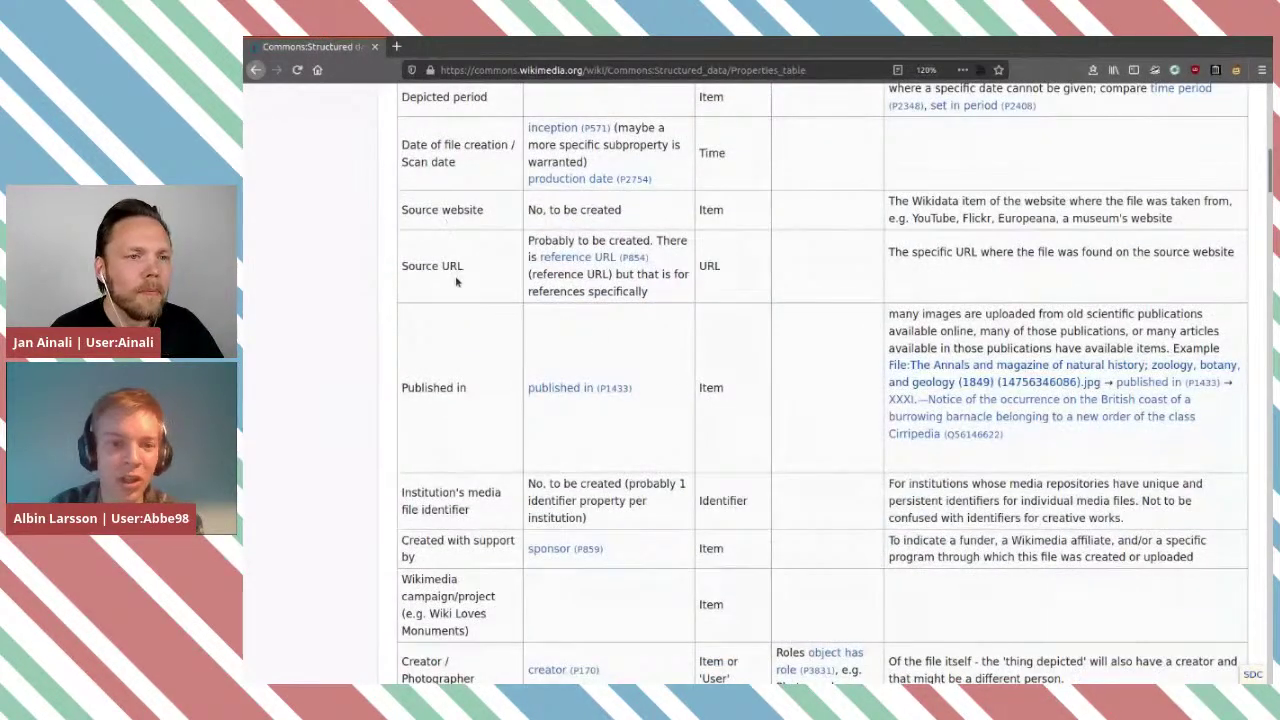
click(482, 328)
scroll(475, 426, up, 5)
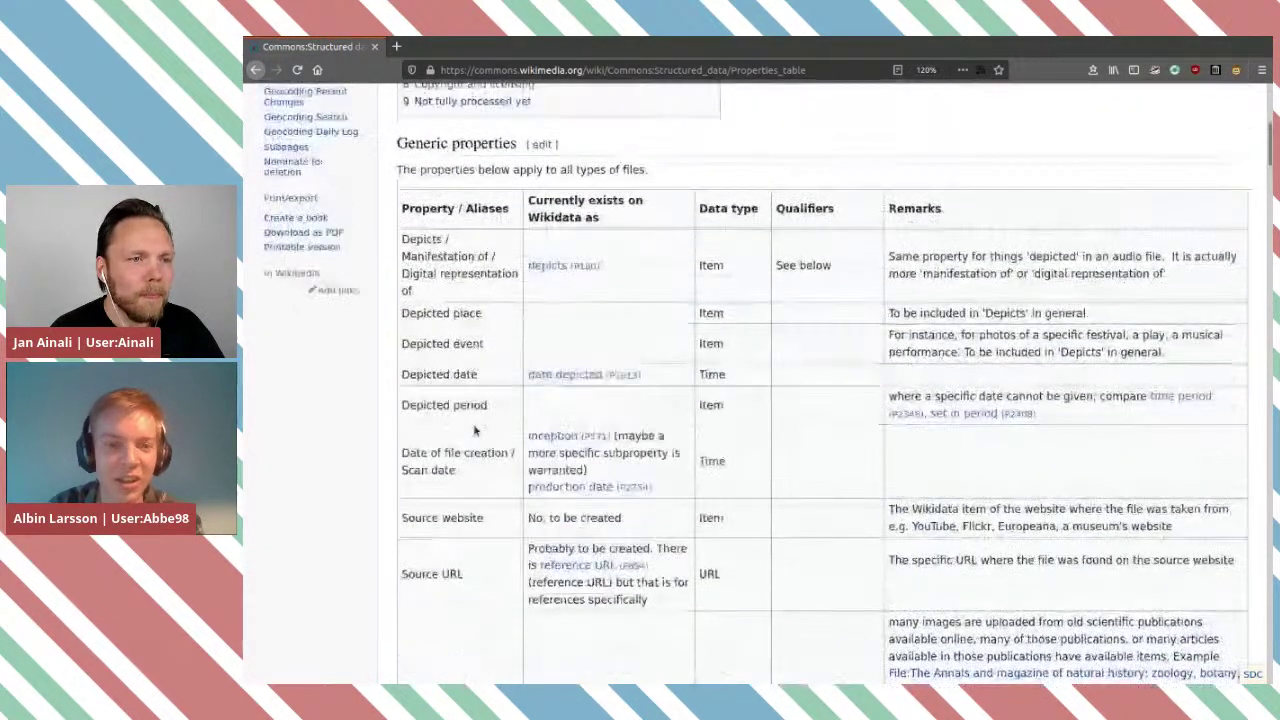
Look through the properties table's sections on read-only reflections, qualifiers for depicted things and EXIF(-like) data.
scroll(470, 556, down, 10)
scroll(490, 549, down, 10)
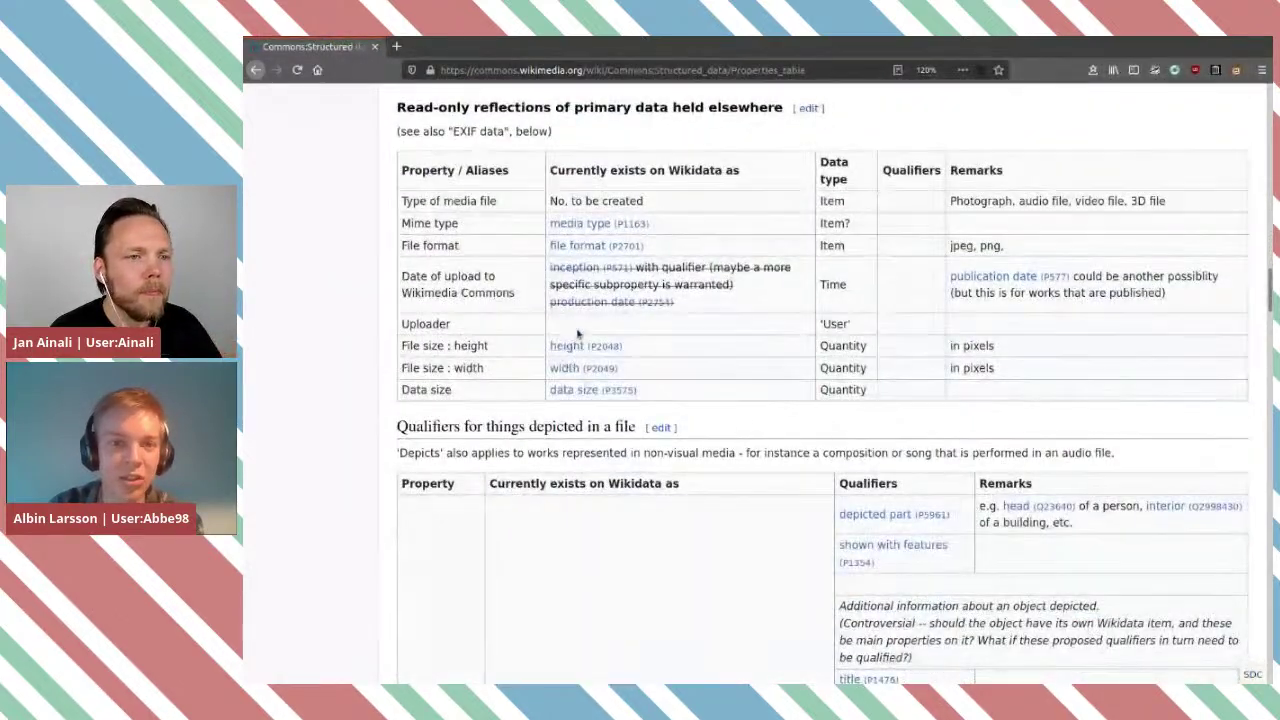
scroll(654, 433, down, 5)
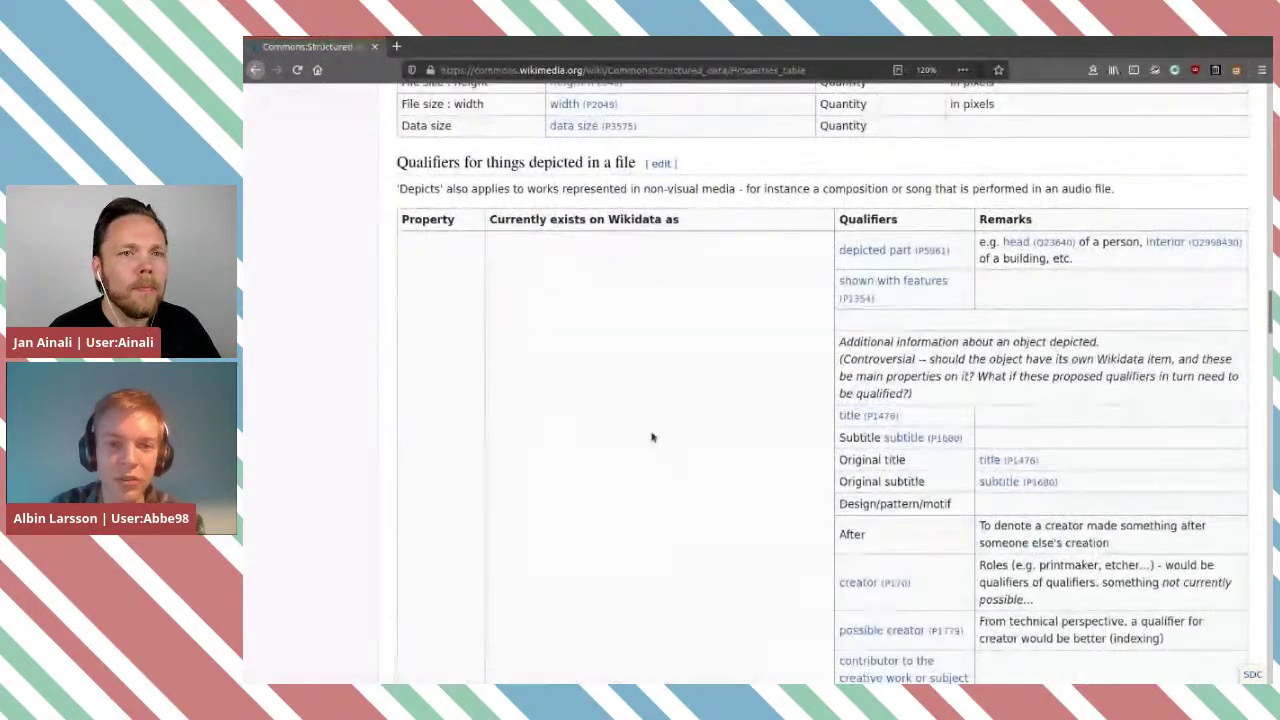
scroll(651, 434, down, 10)
scroll(651, 433, down, 10)
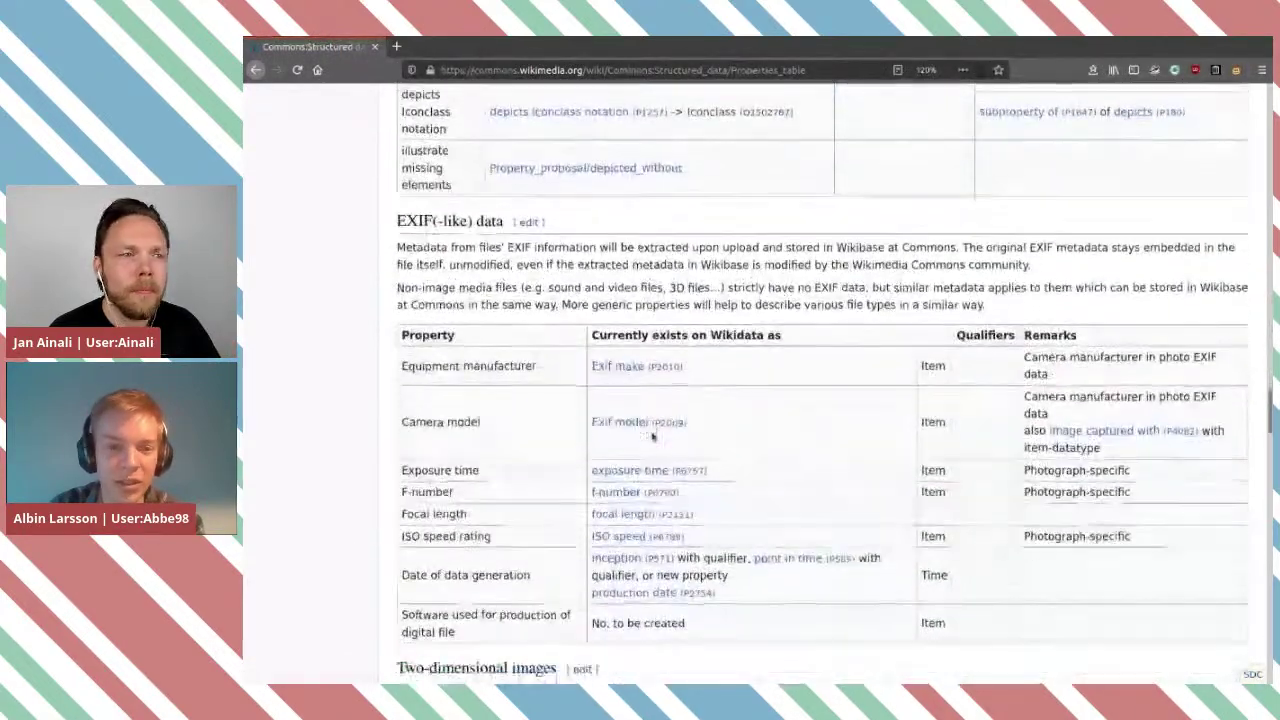
scroll(651, 437, up, 11)
scroll(651, 437, up, 20)
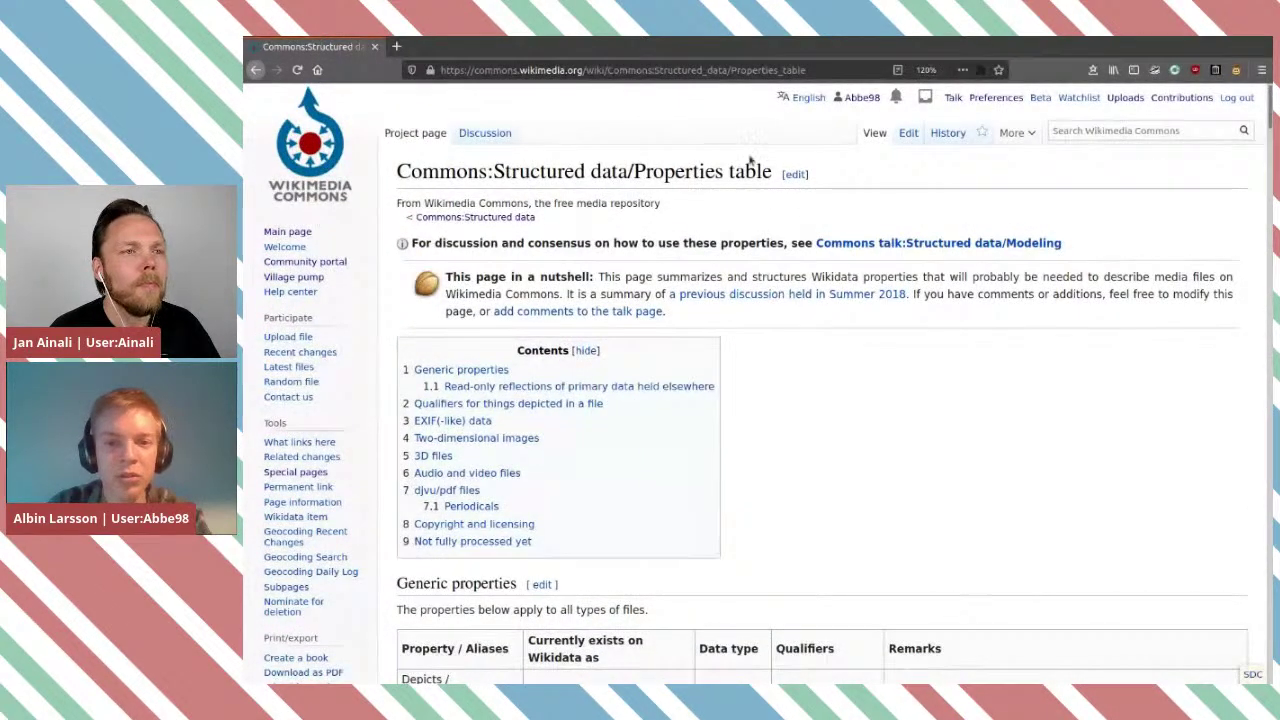
Open the Wikimedia Commons Query Service in a new browser tab.
click(397, 47)
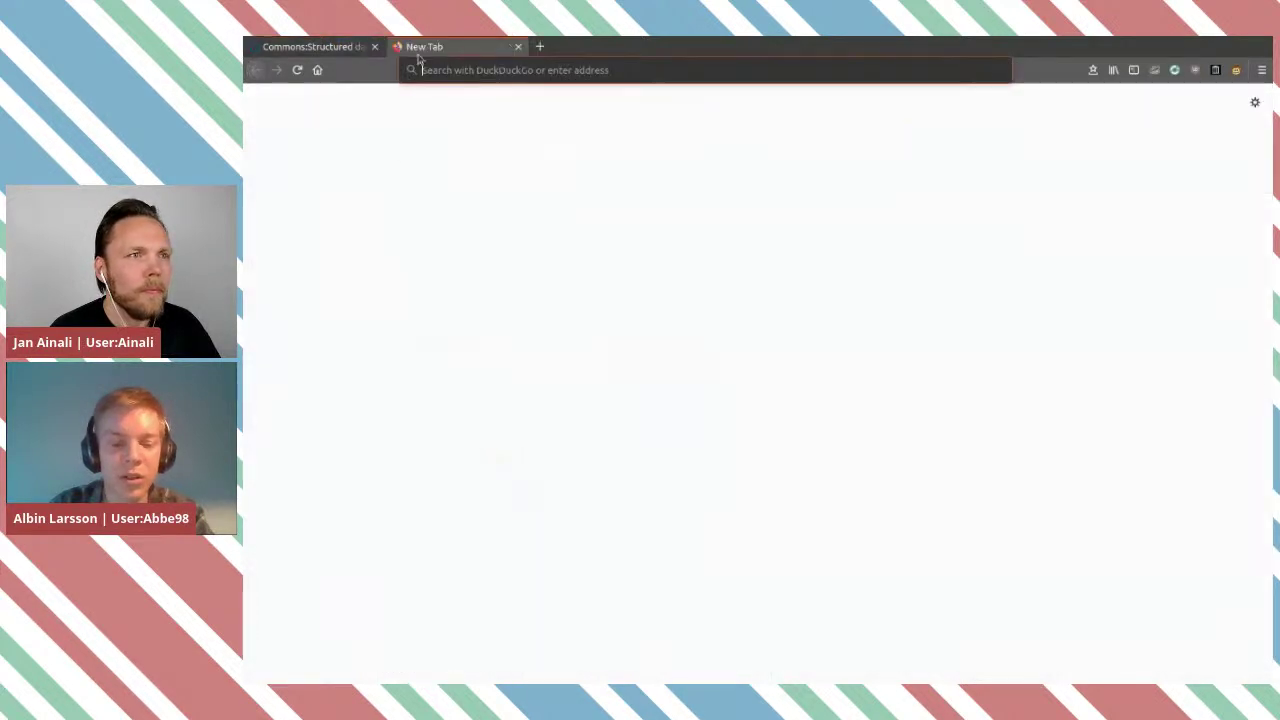
text(wc)
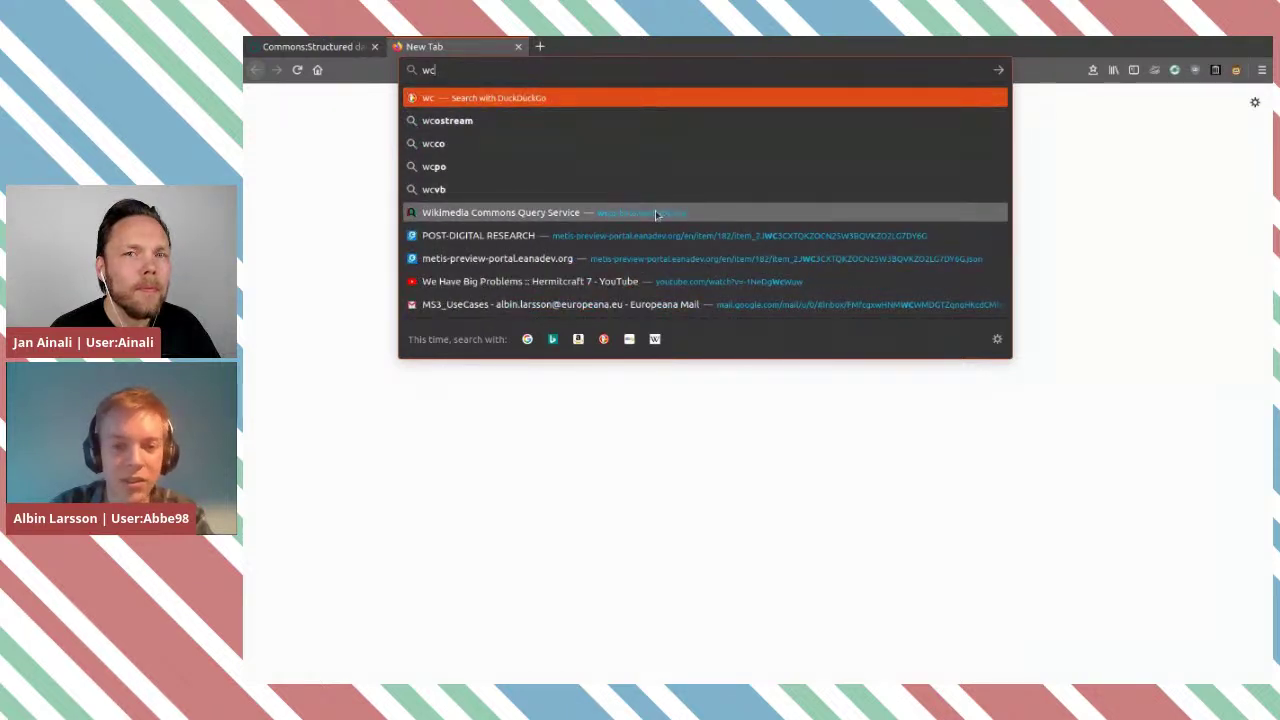
click(656, 213)
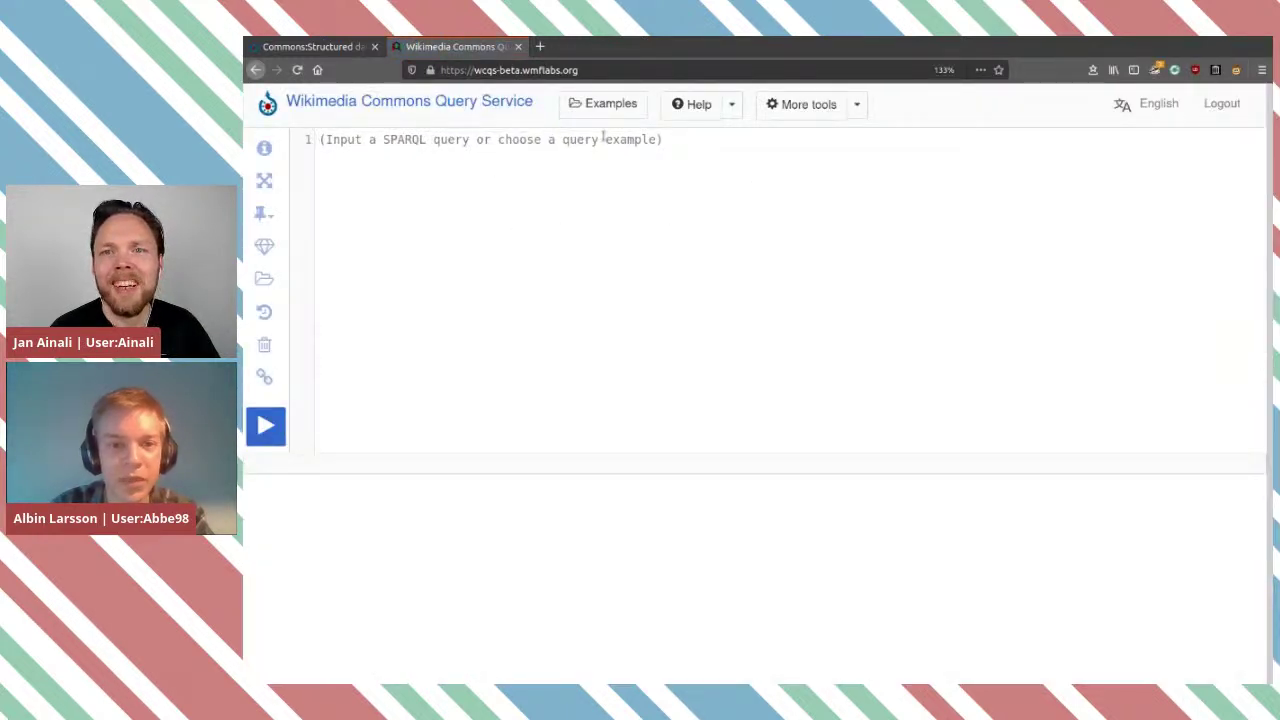
Load the example query "Depictions of Douglas Adams" and delete its two comment lines.
click(627, 110)
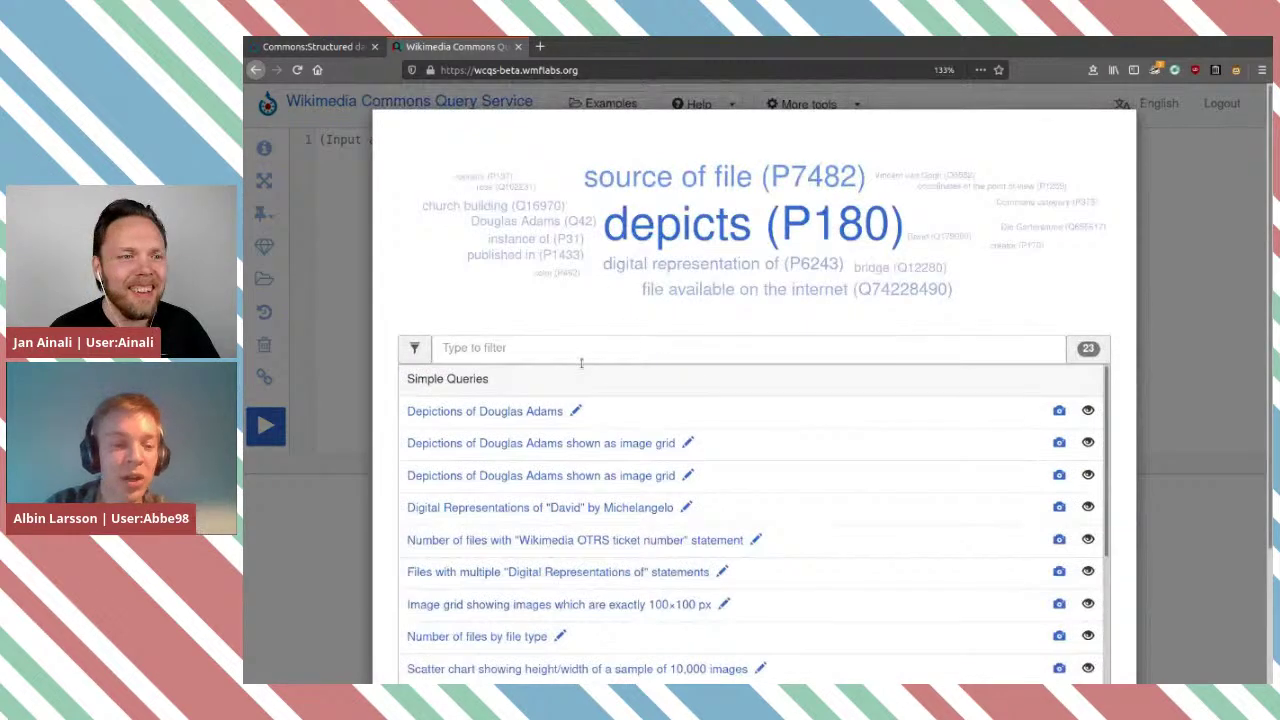
click(500, 412)
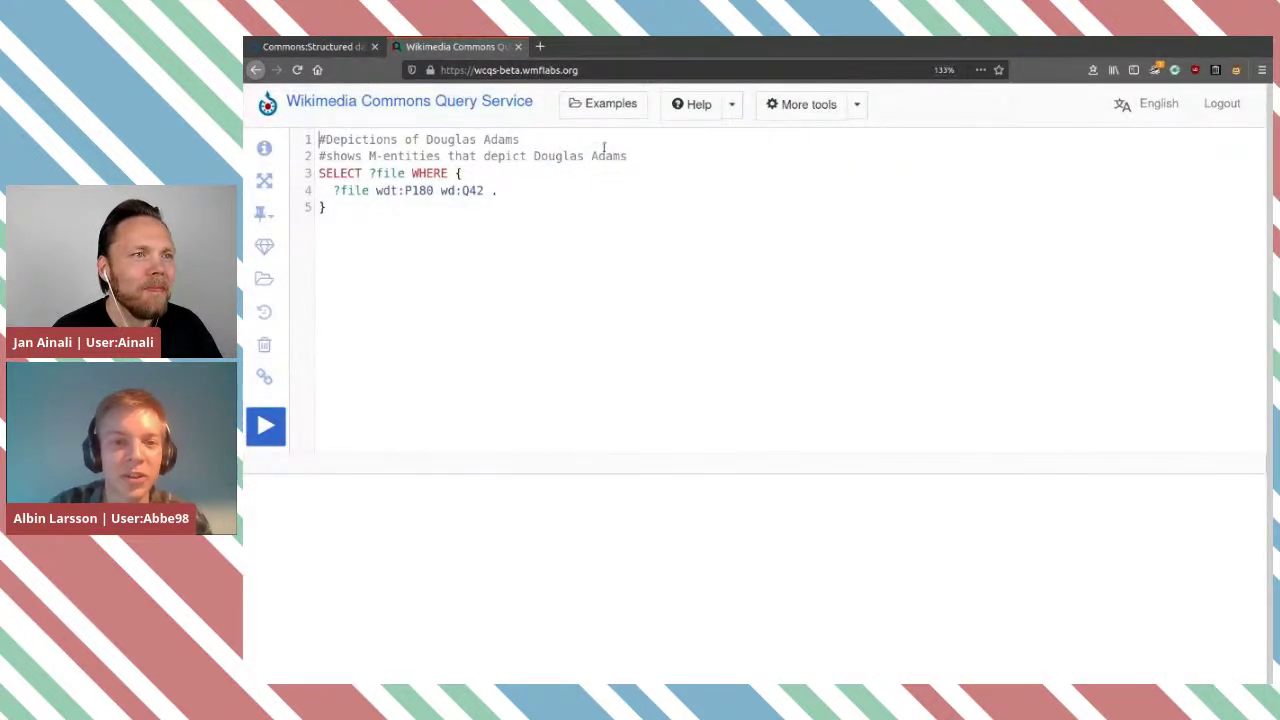
drag(637, 156, 296, 146)
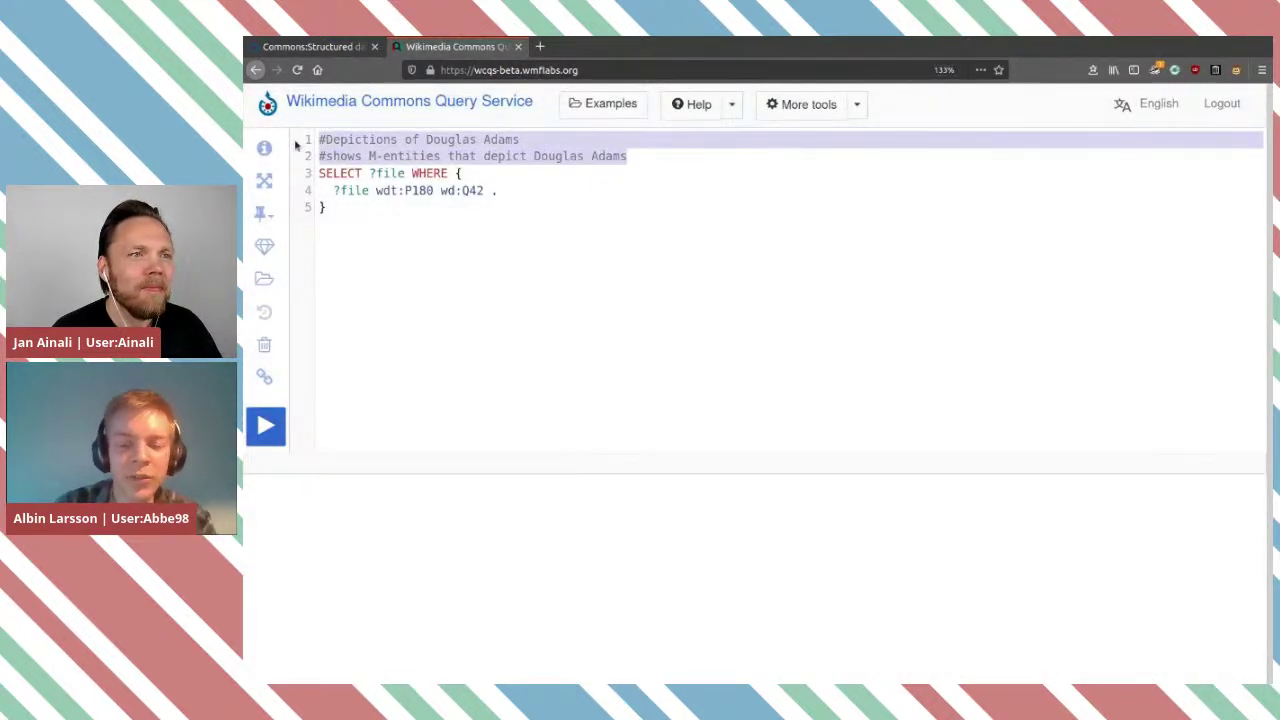
key(Delete)
key(Delete)
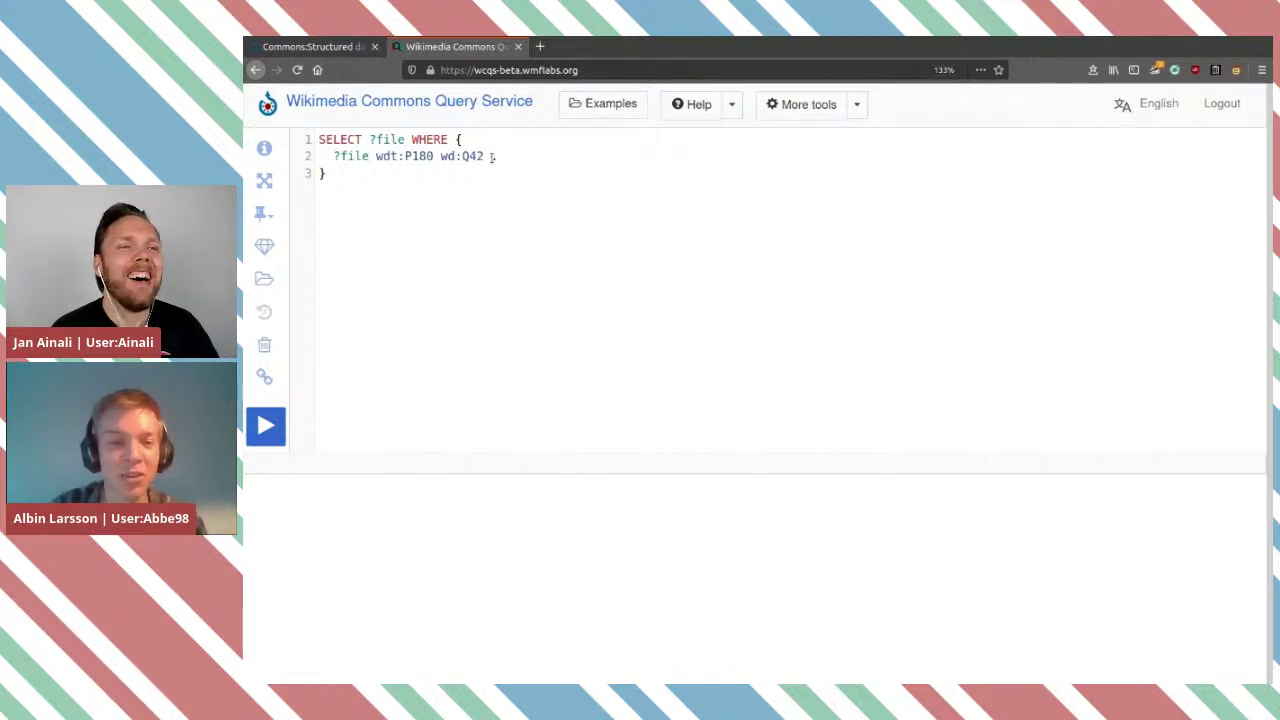
Replace the depicted item Q42 in the query with Tove Alexandersson (Q113200), found by entity search.
mouse_move(479, 156)
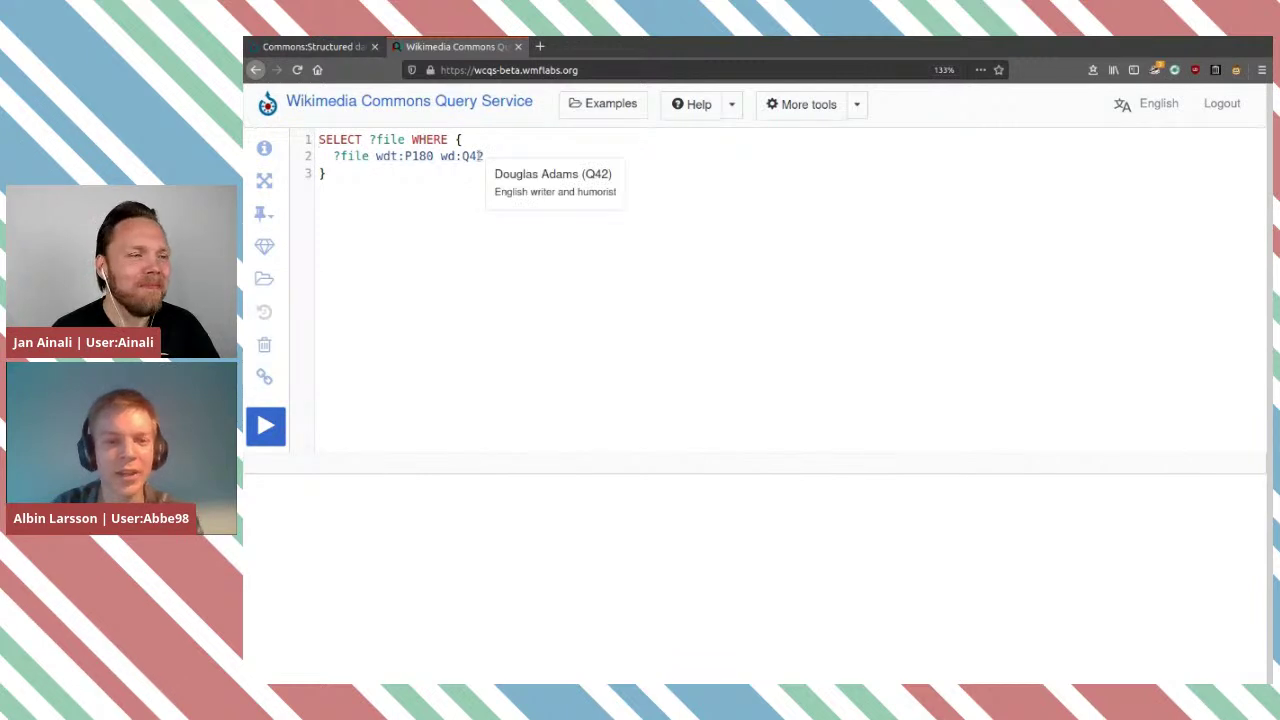
double_click(479, 156)
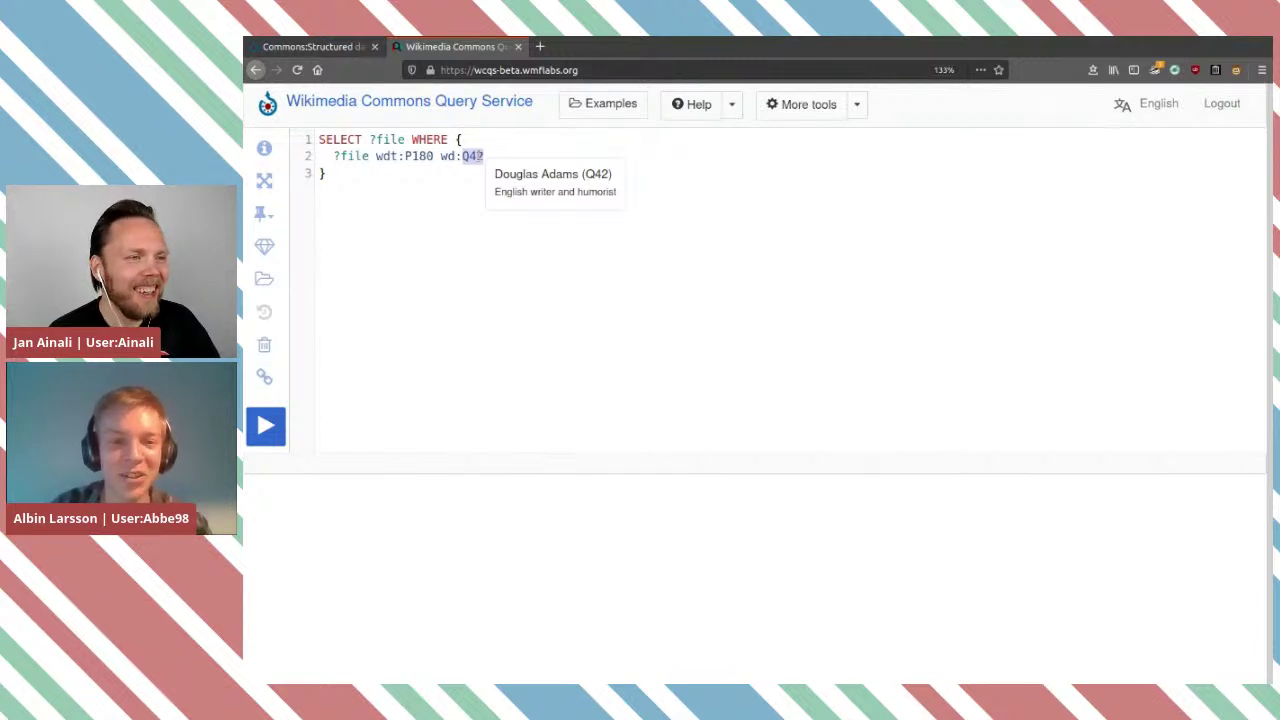
key(BackSpace)
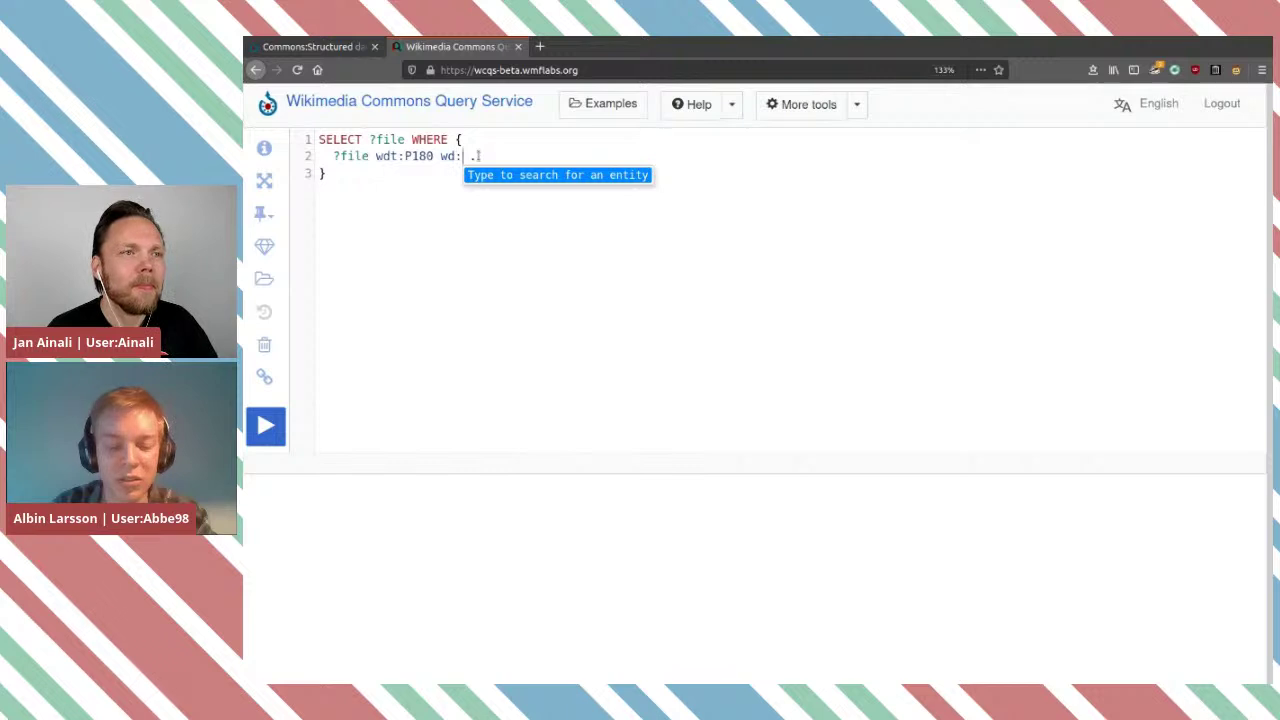
text(towe)
text( al)
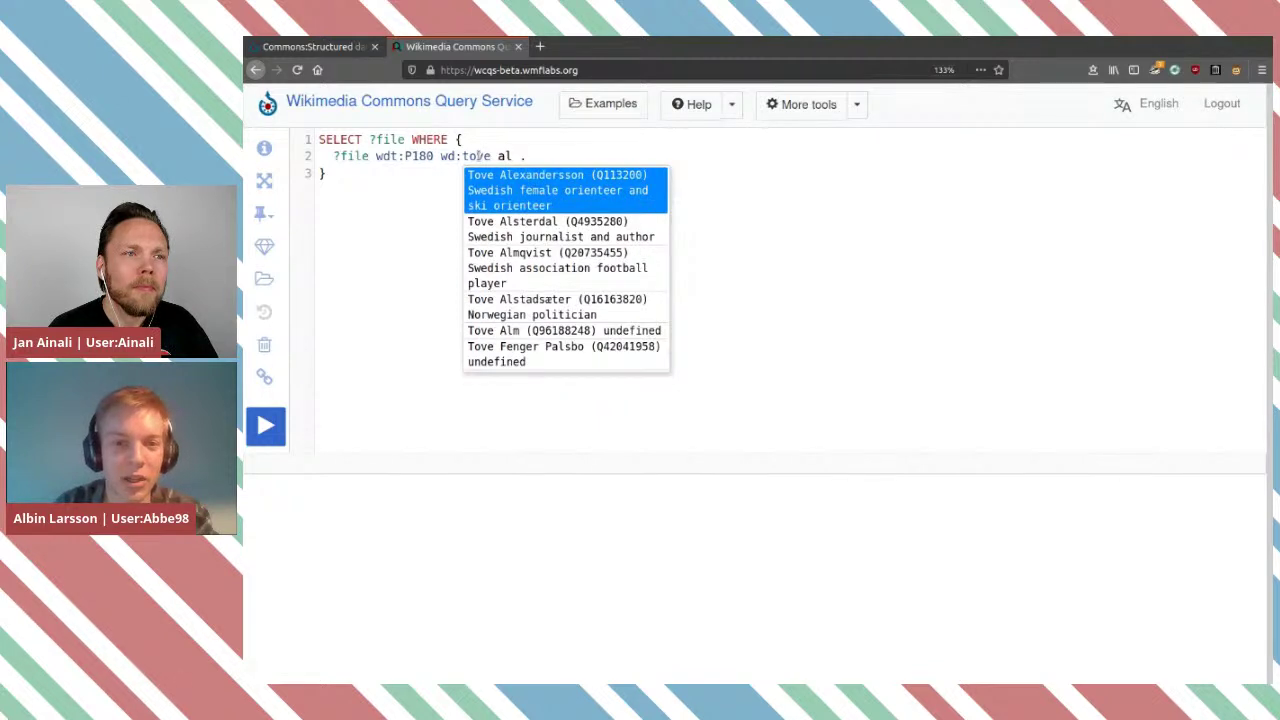
click(558, 179)
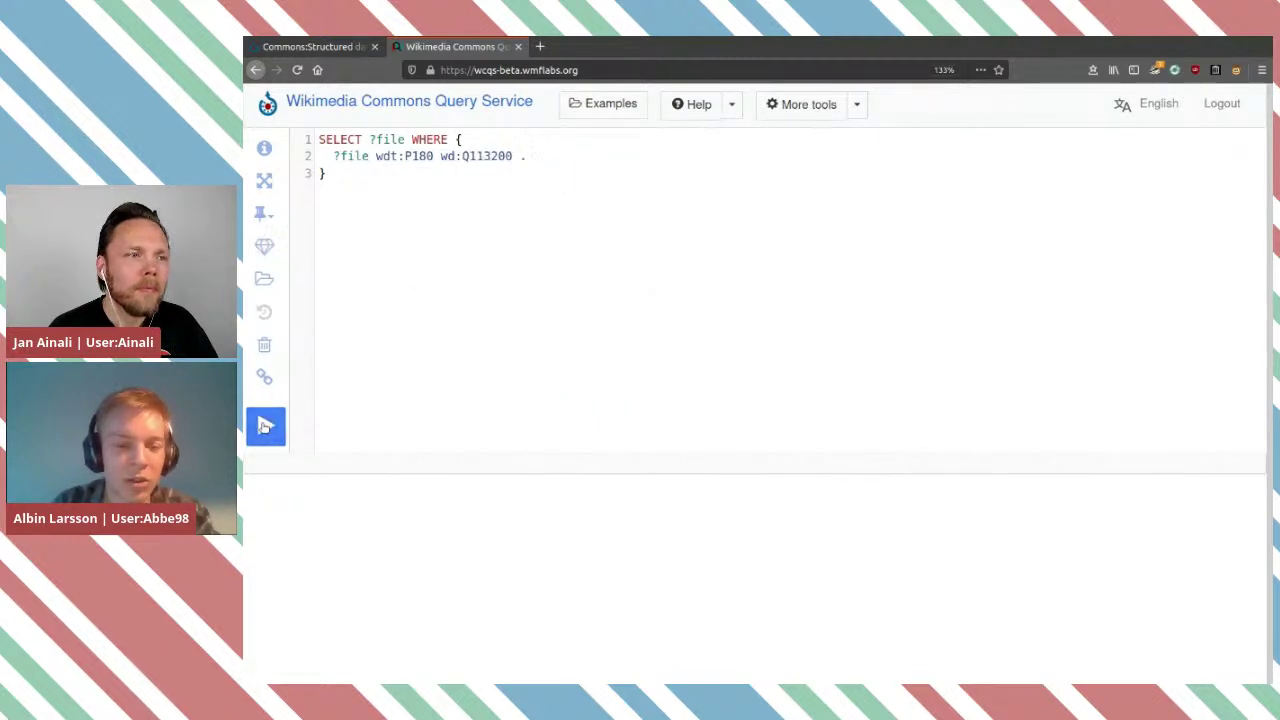
Run the query and look through the list of resulting file entities.
click(268, 426)
scroll(662, 374, down, 3)
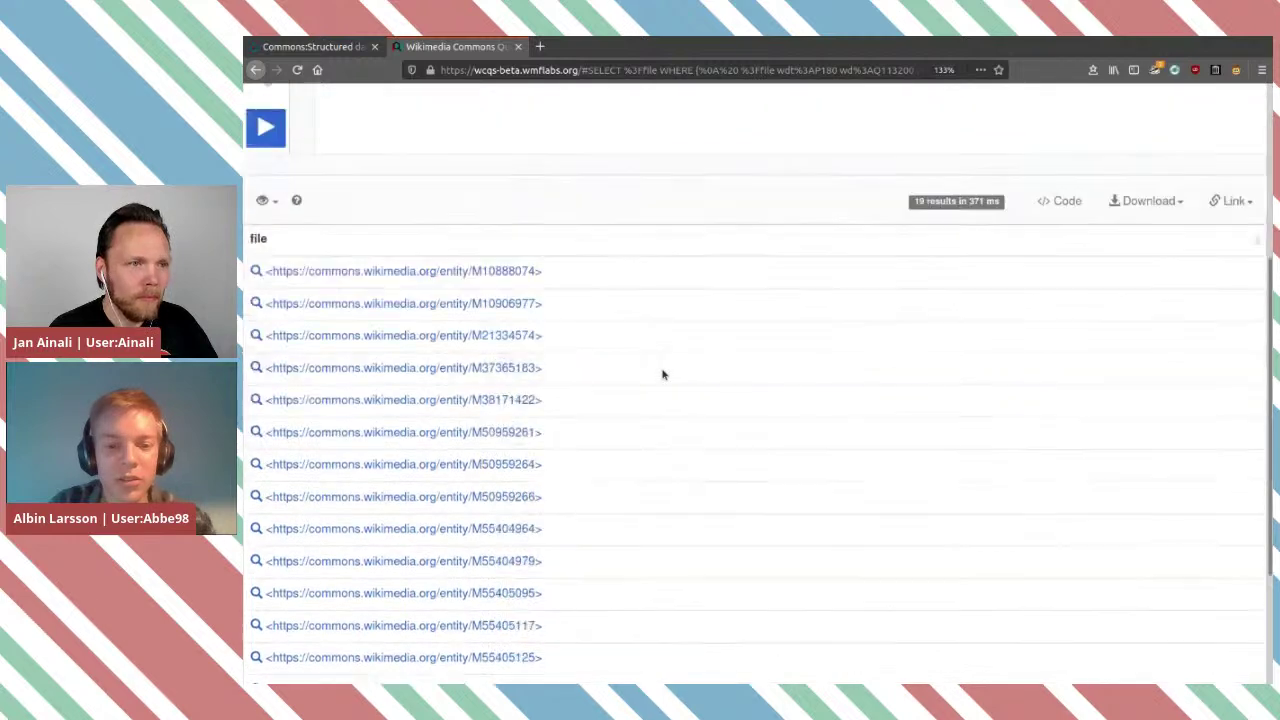
scroll(550, 481, down, 2)
scroll(550, 481, up, 5)
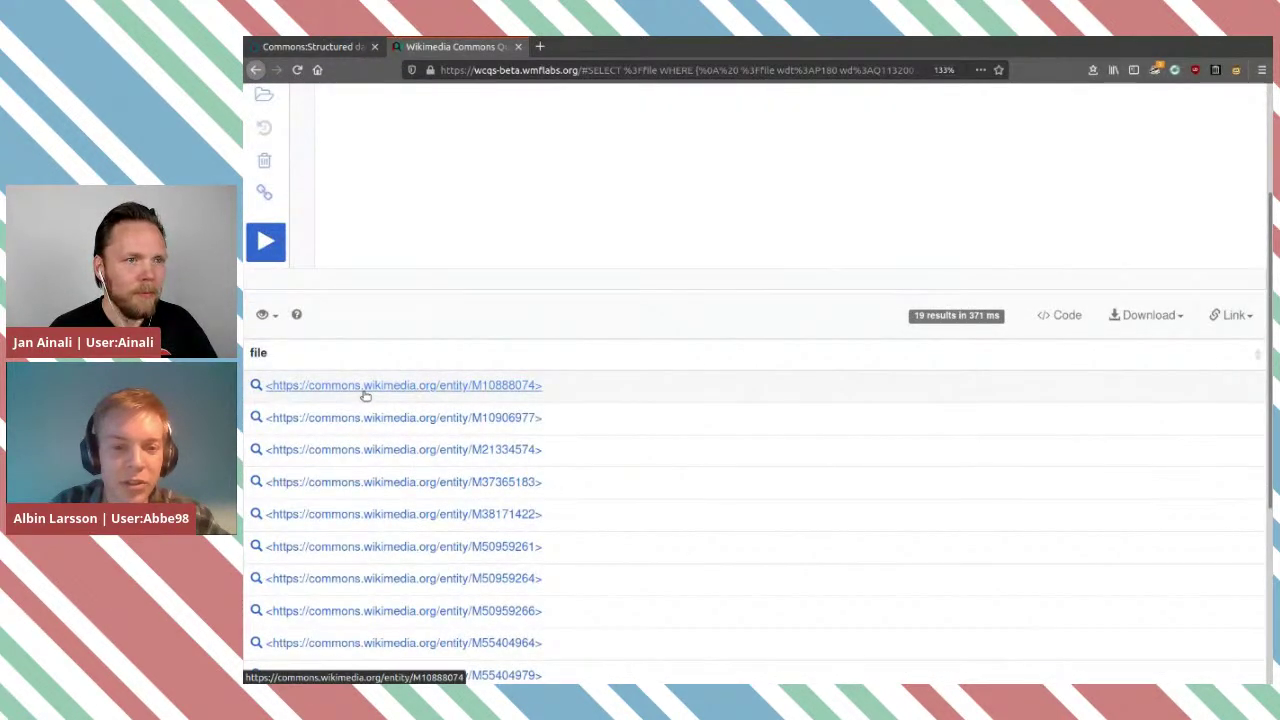
scroll(491, 580, down, 5)
scroll(431, 313, up, 3)
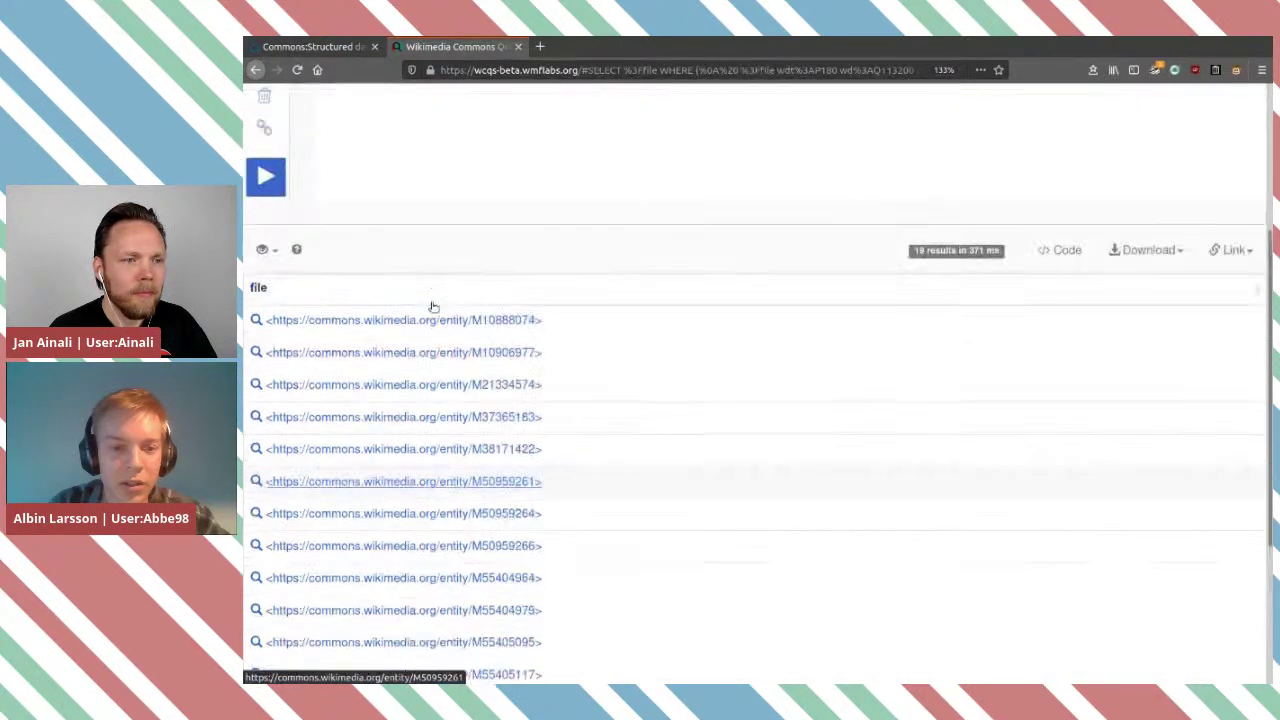
Open the first result, entity M10888074, in a separate browser tab and view its file page.
middle_click(418, 352)
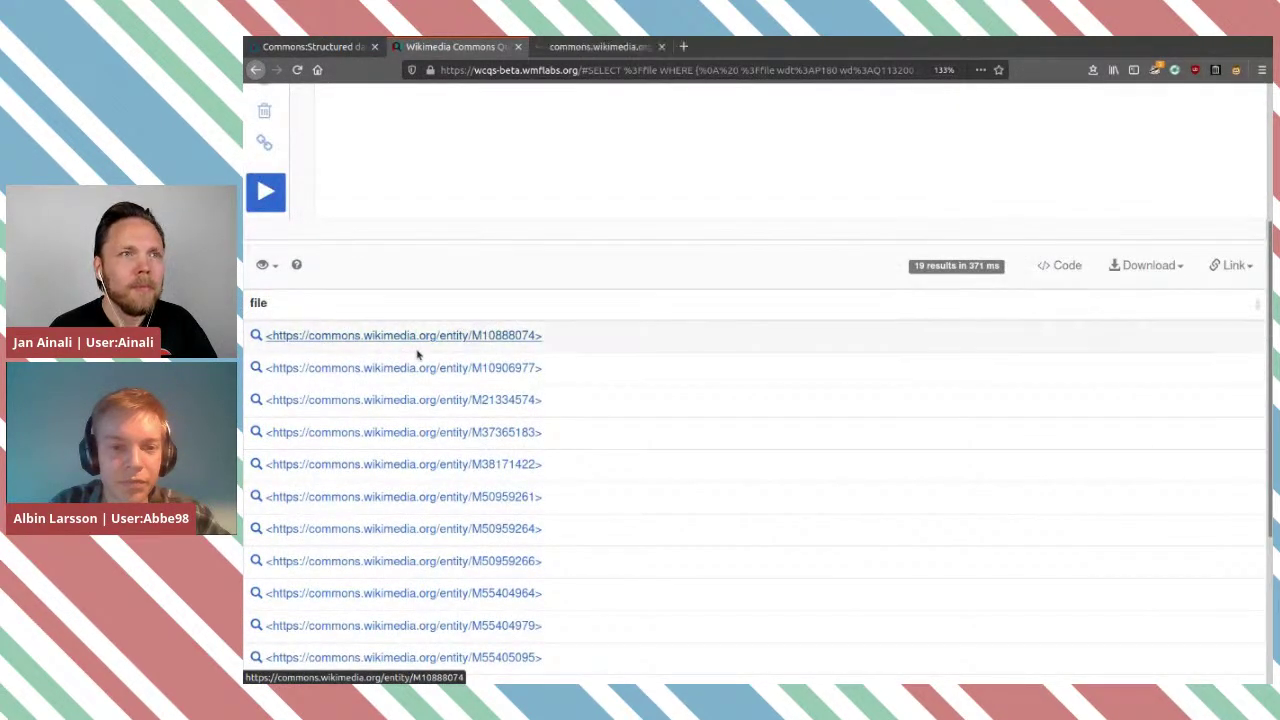
scroll(643, 314, up, 3)
click(590, 47)
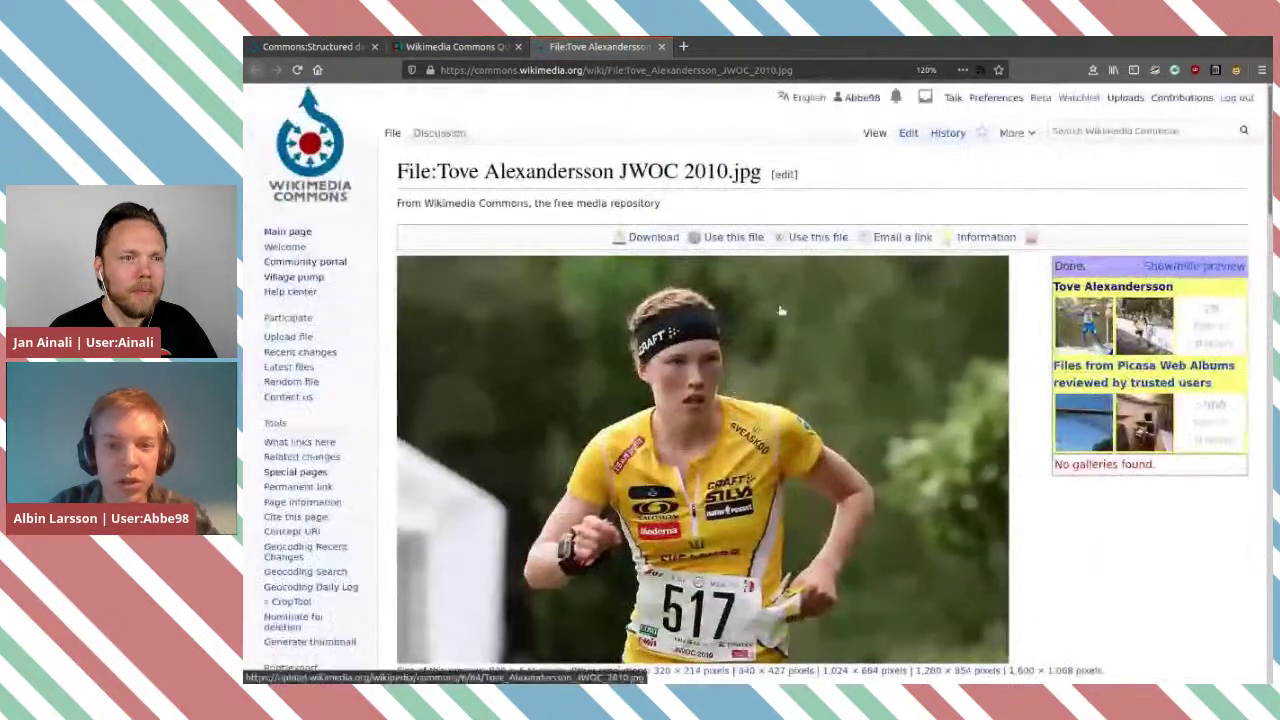
double_click(646, 167)
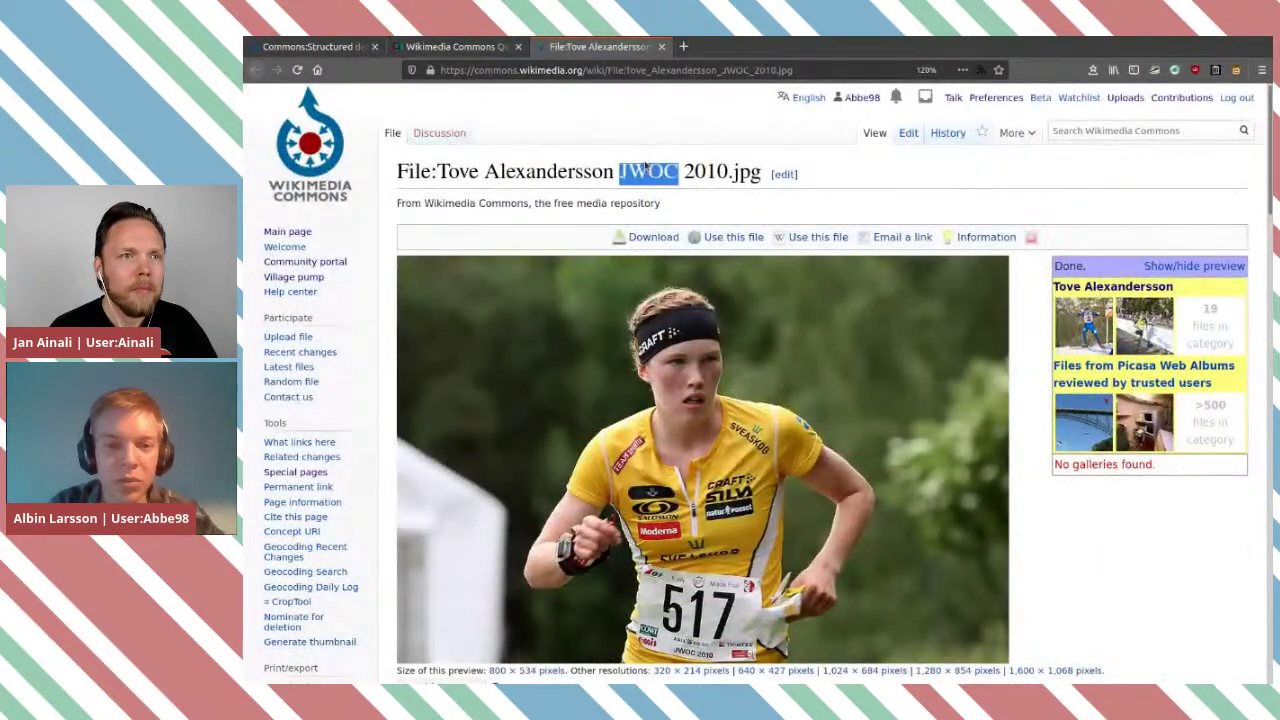
click(856, 188)
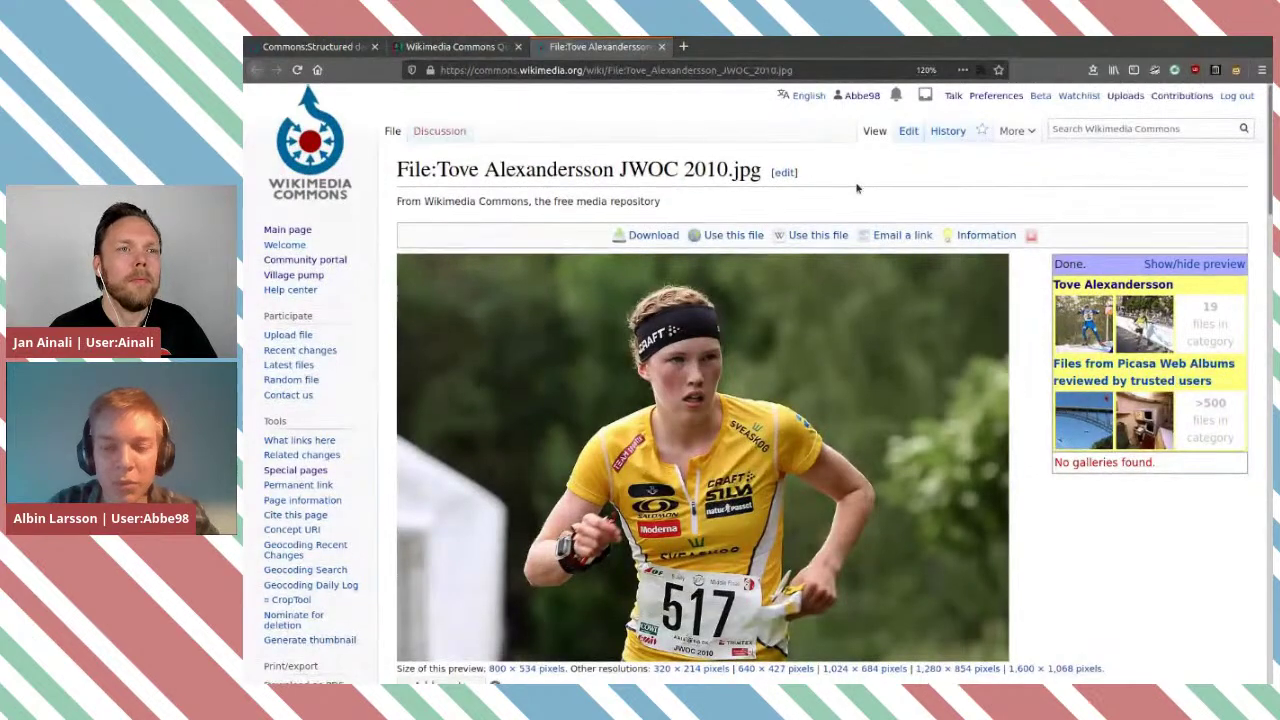
Look over the file's summary and licensing details and show its structured data.
scroll(857, 188, down, 3)
scroll(857, 188, down, 4)
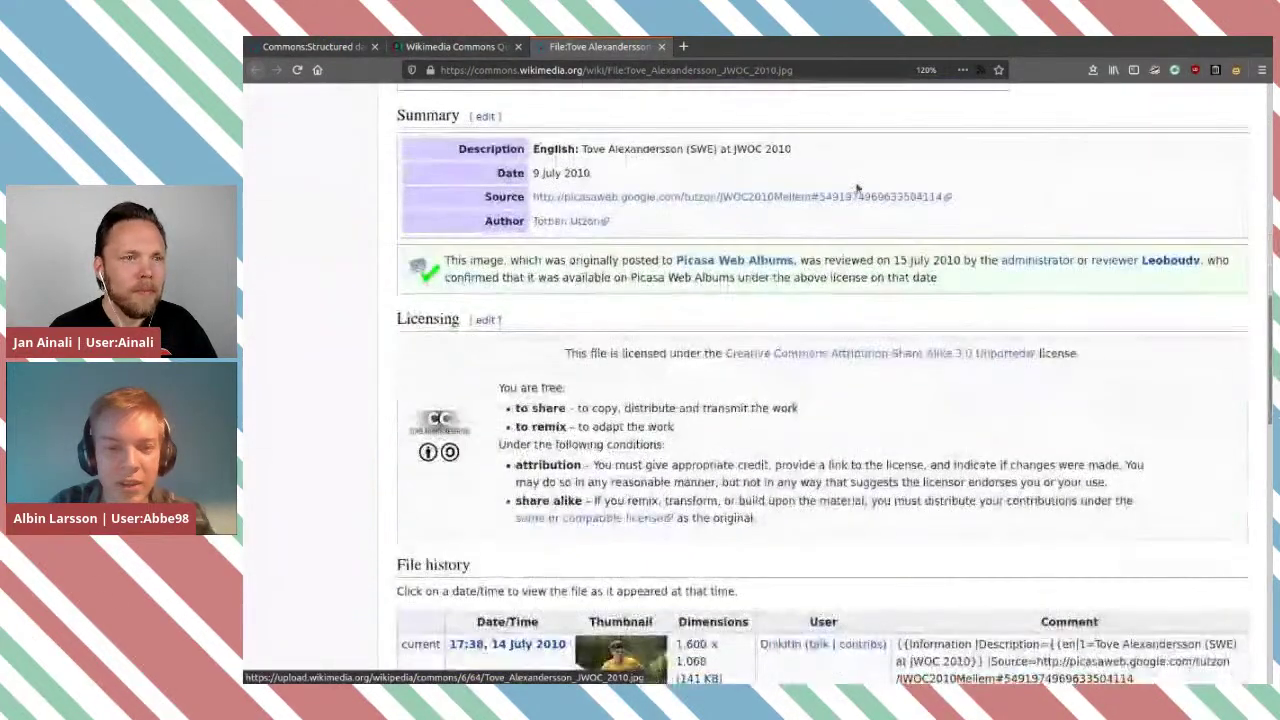
scroll(857, 188, up, 2)
scroll(857, 188, up, 1)
click(571, 222)
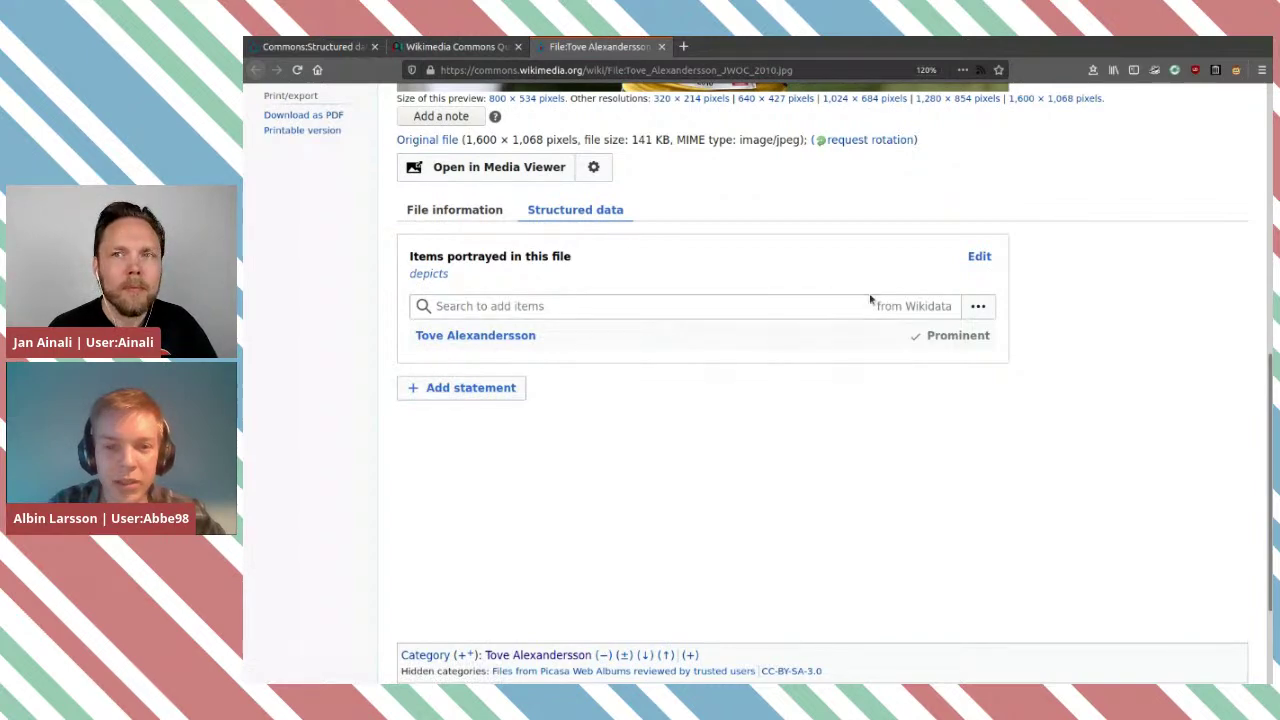
Open the depicts statement for editing, add a blank new statement to the file, and cancel the depicts edit.
click(978, 256)
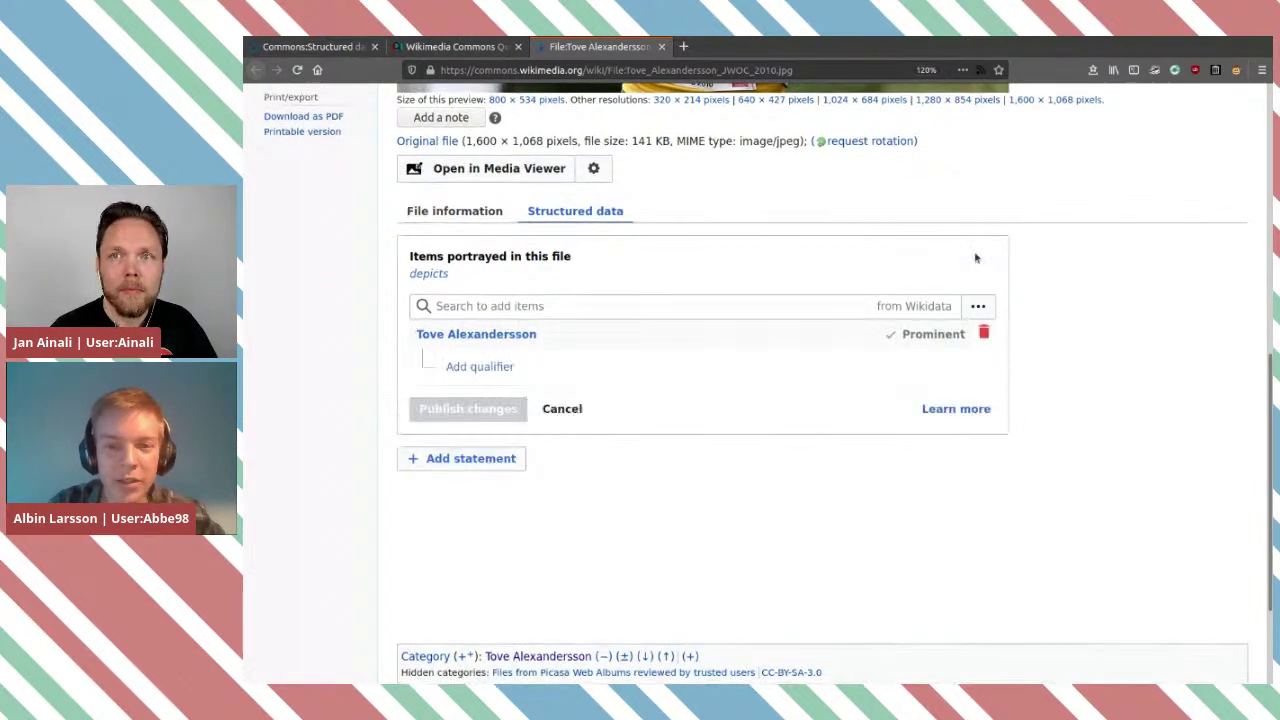
scroll(978, 257, up, 6)
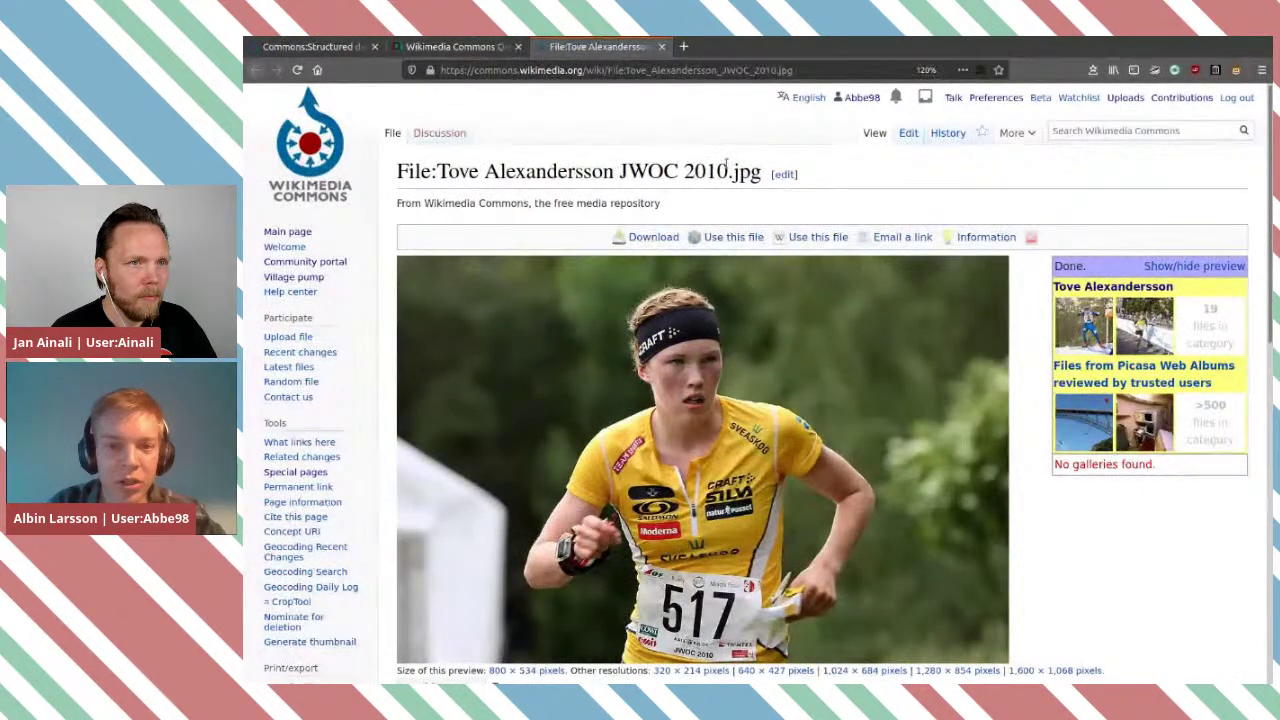
scroll(971, 337, down, 10)
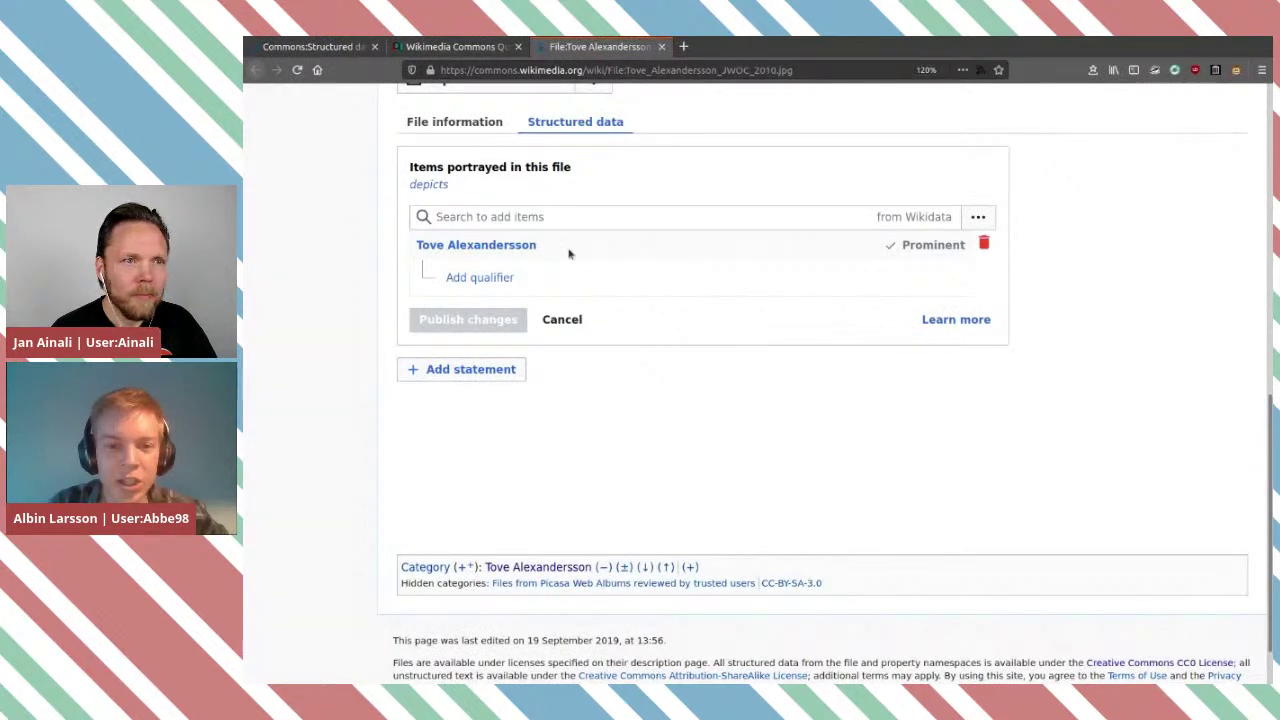
click(514, 370)
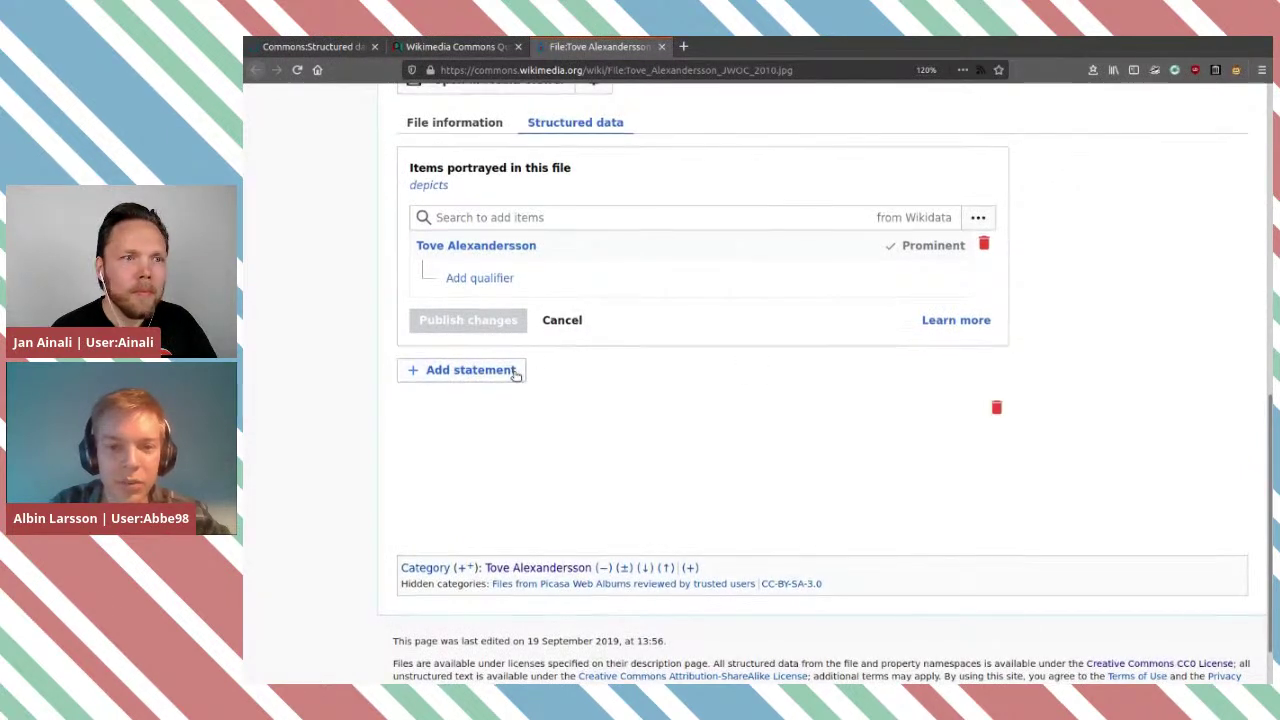
click(562, 320)
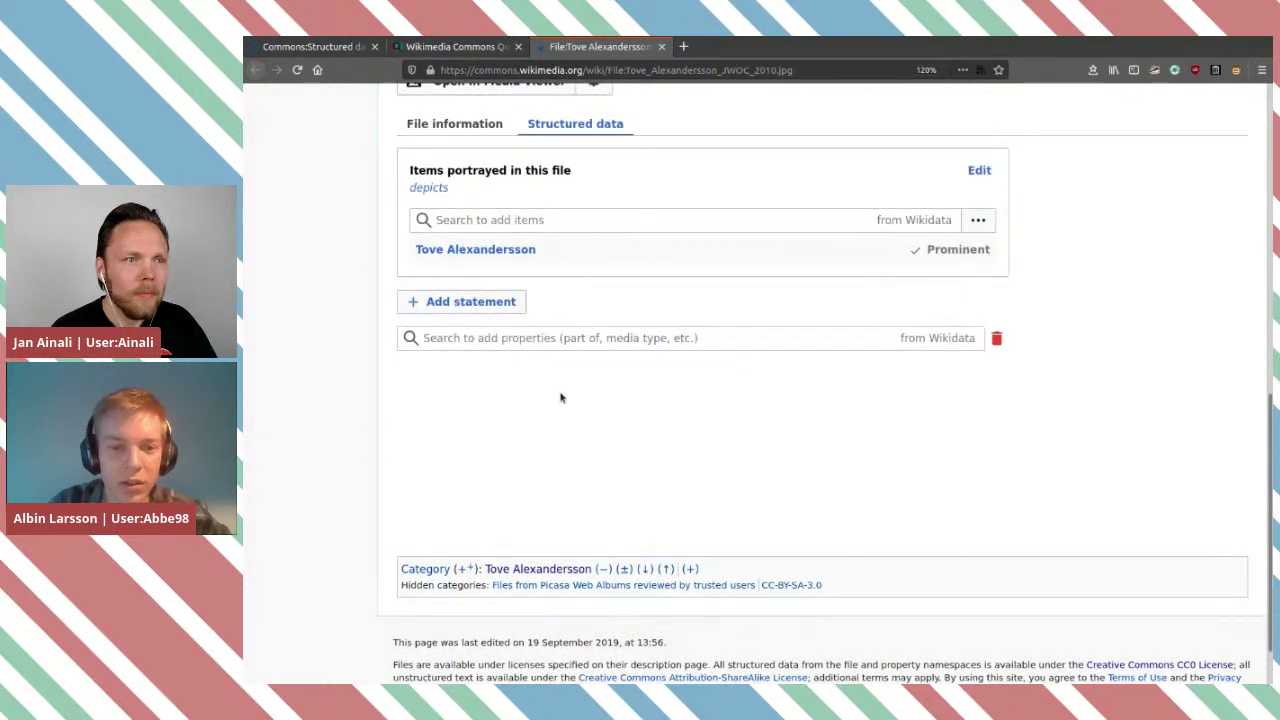
Search the properties for "significant" and choose significant event as the new statement's property.
click(565, 339)
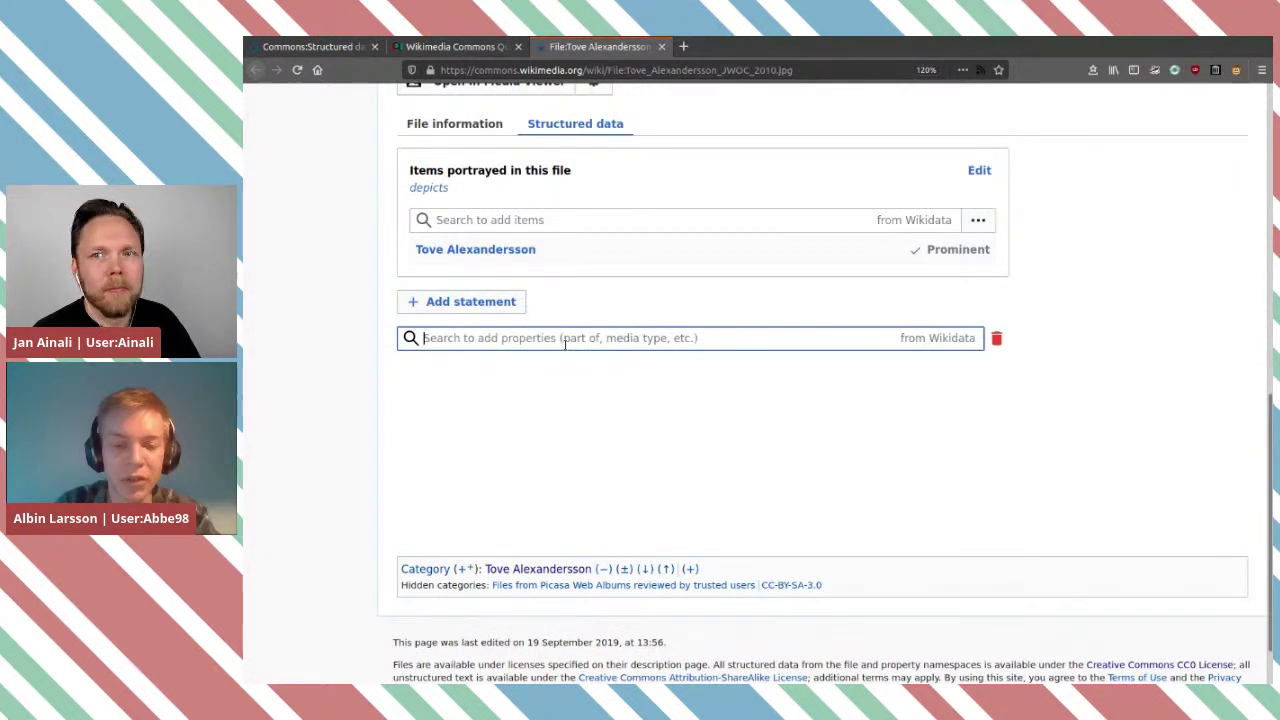
text(sin)
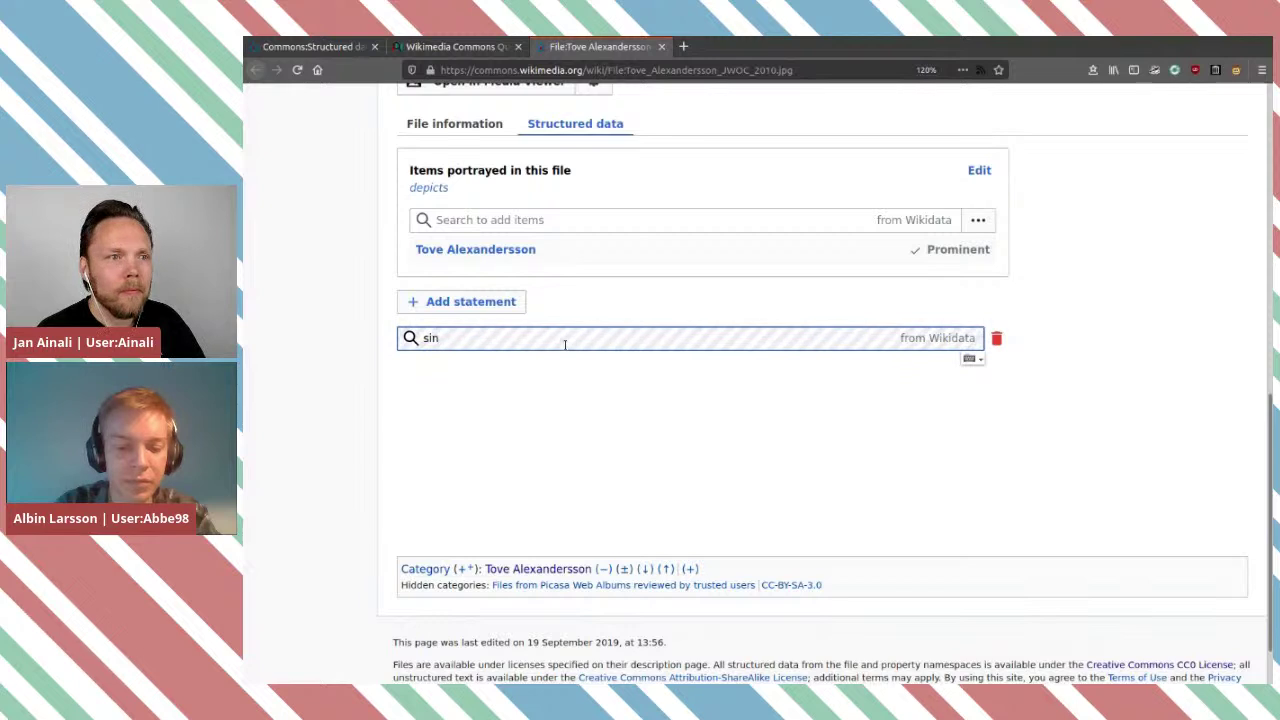
text(ificant)
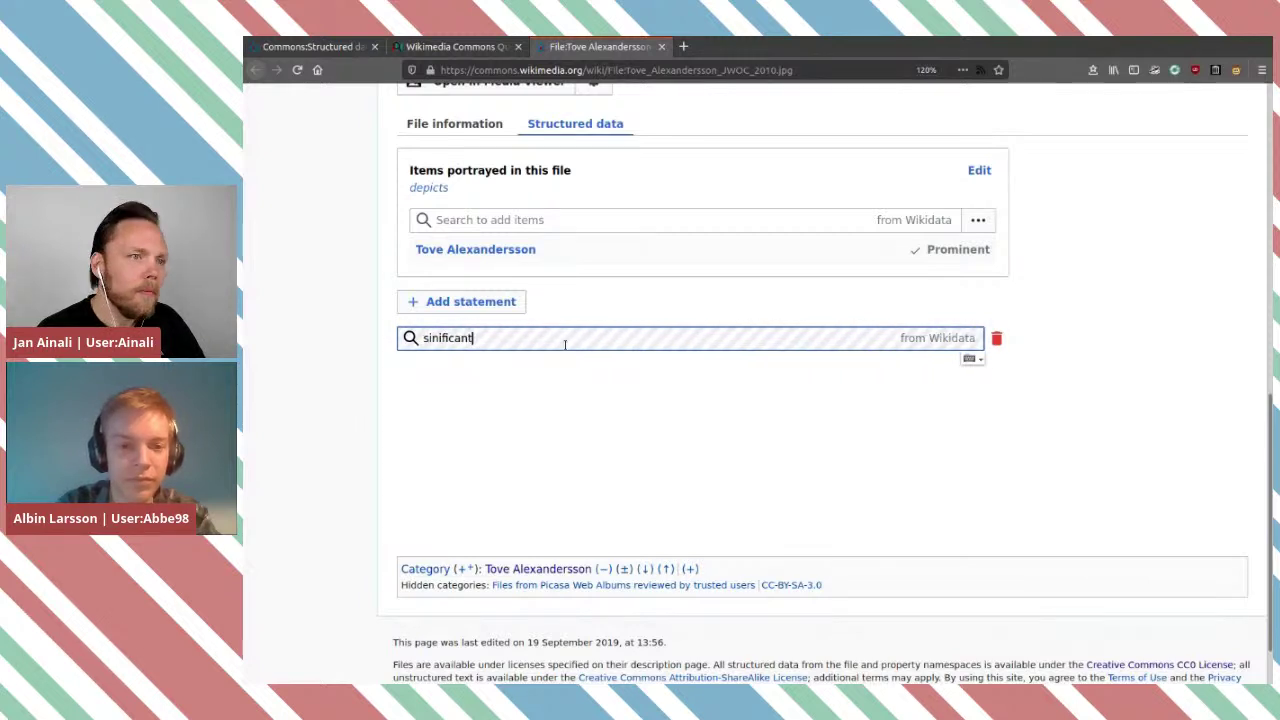
key(BackSpace)
key(BackSpace)
key(BackSpace)
key(BackSpace)
key(BackSpace)
key(BackSpace)
key(BackSpace)
key(BackSpace)
key(BackSpace)
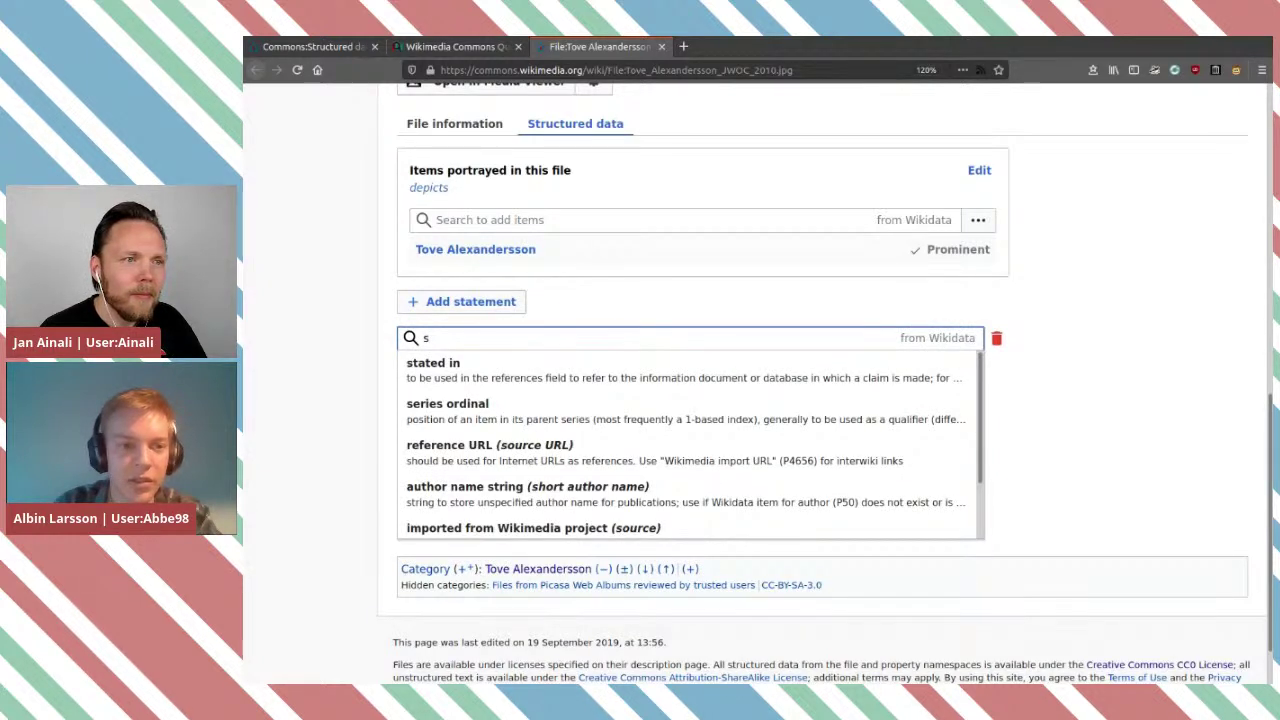
key(alt+Tab)
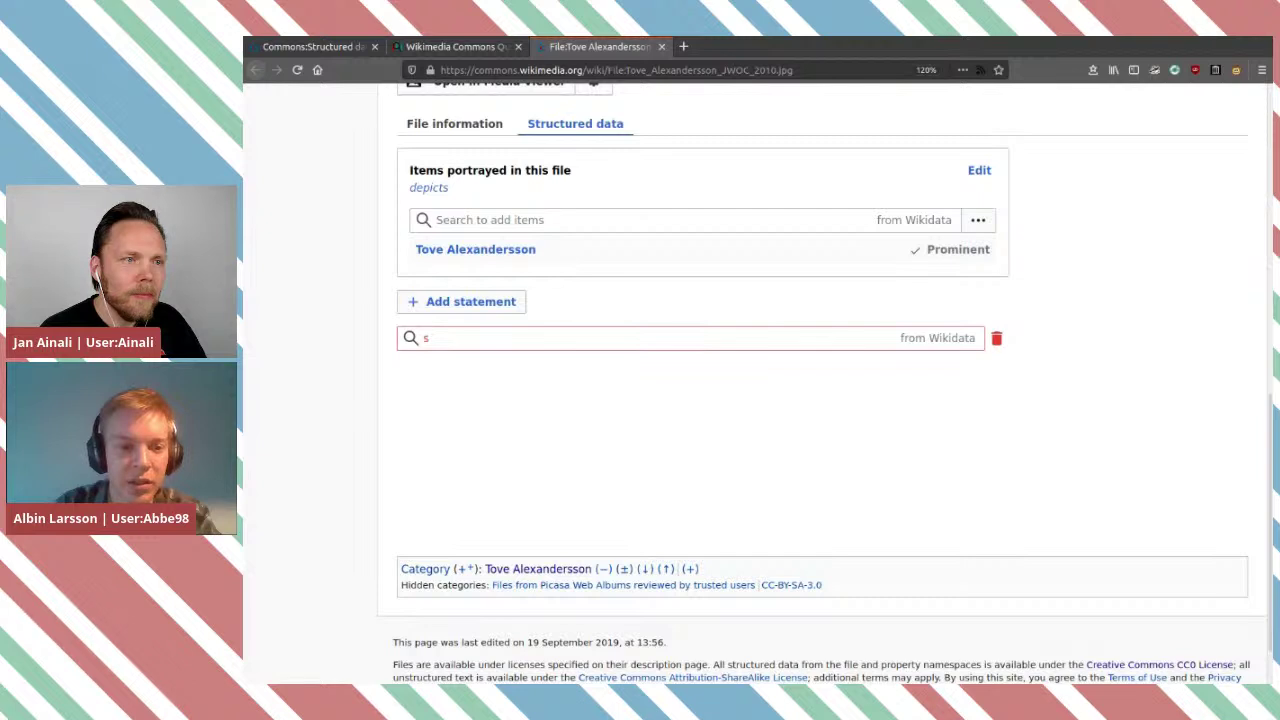
click(495, 341)
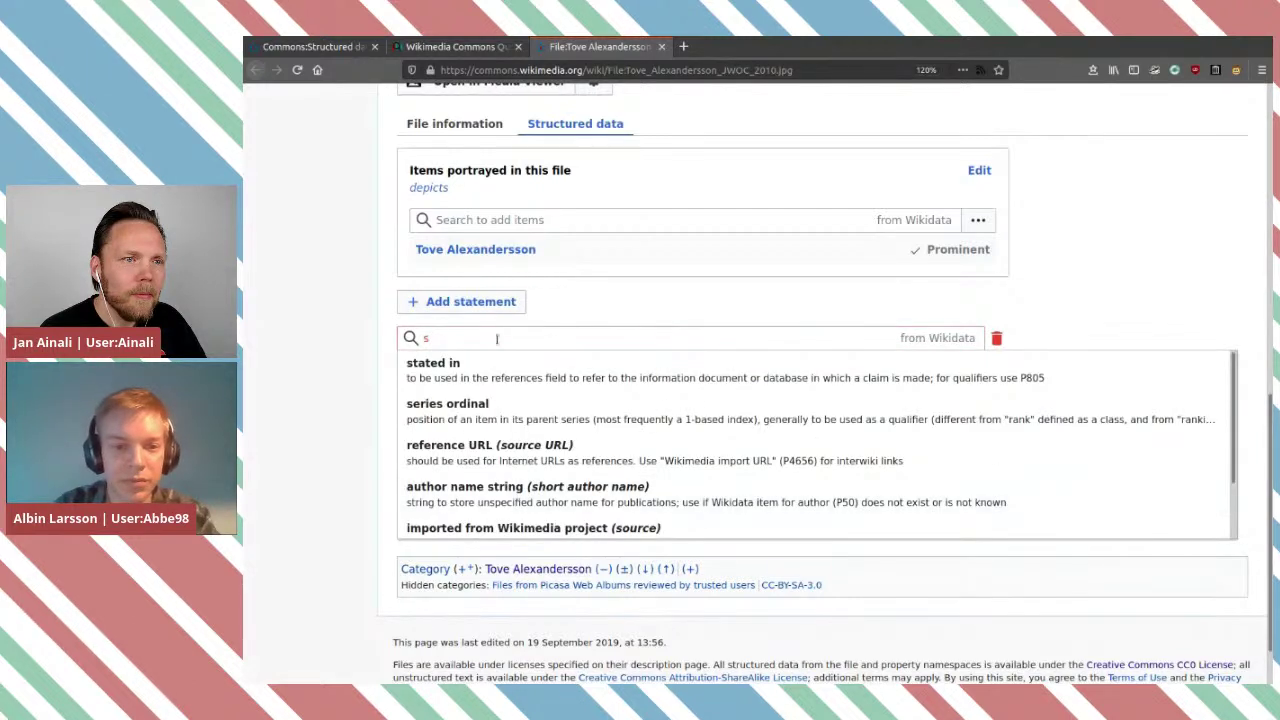
text(ignificant)
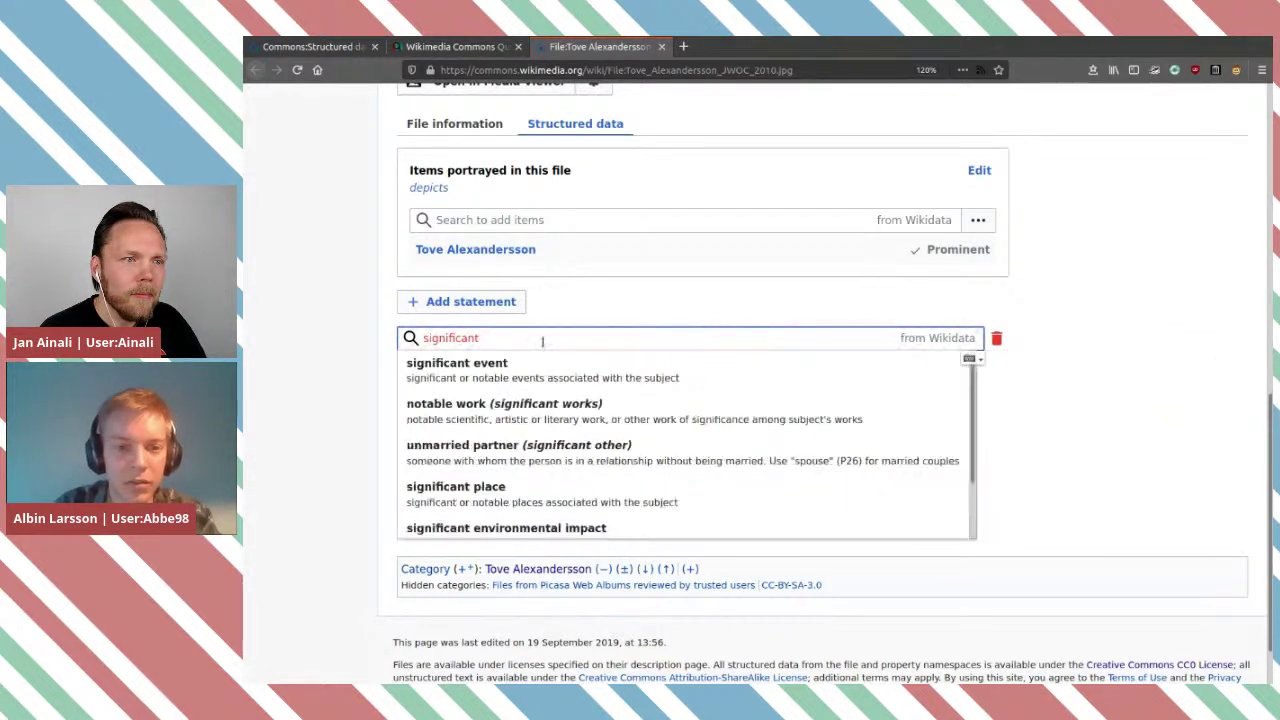
key(Down)
key(Return)
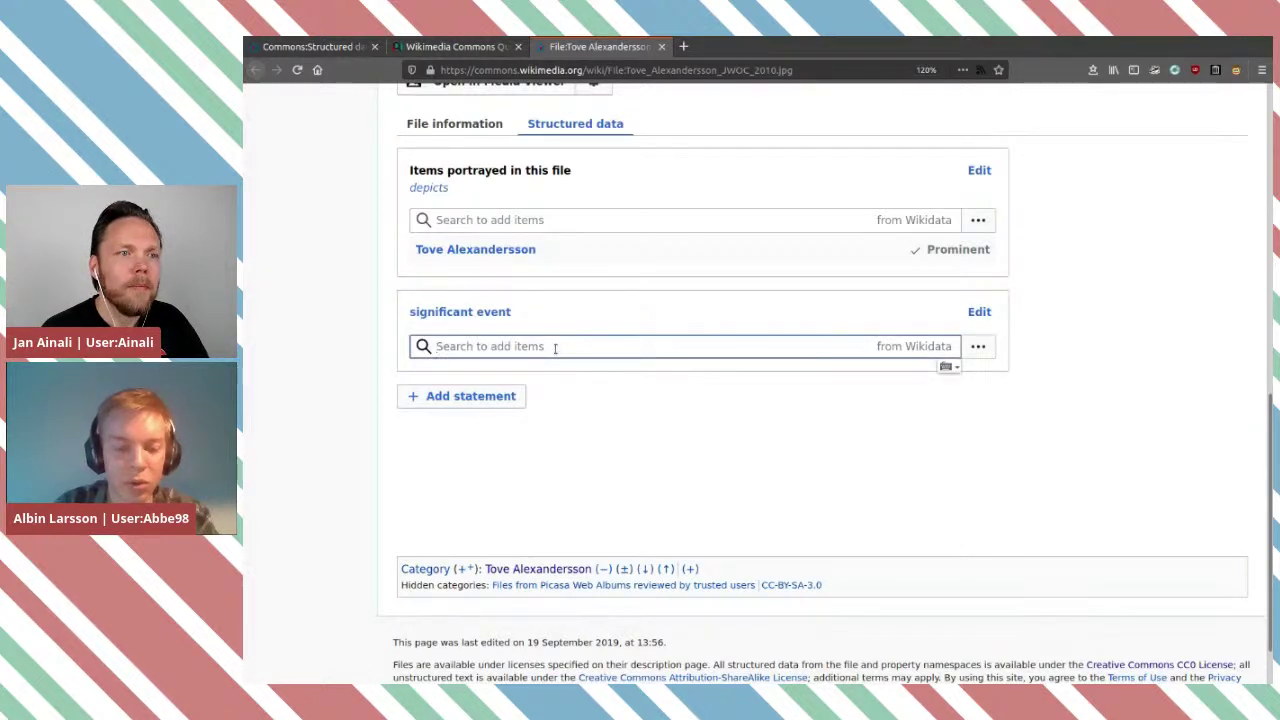
Search for "JWOC", add 2010 Junior World Orienteering Championships as the significant event, and publish the change.
scroll(555, 347, up, 15)
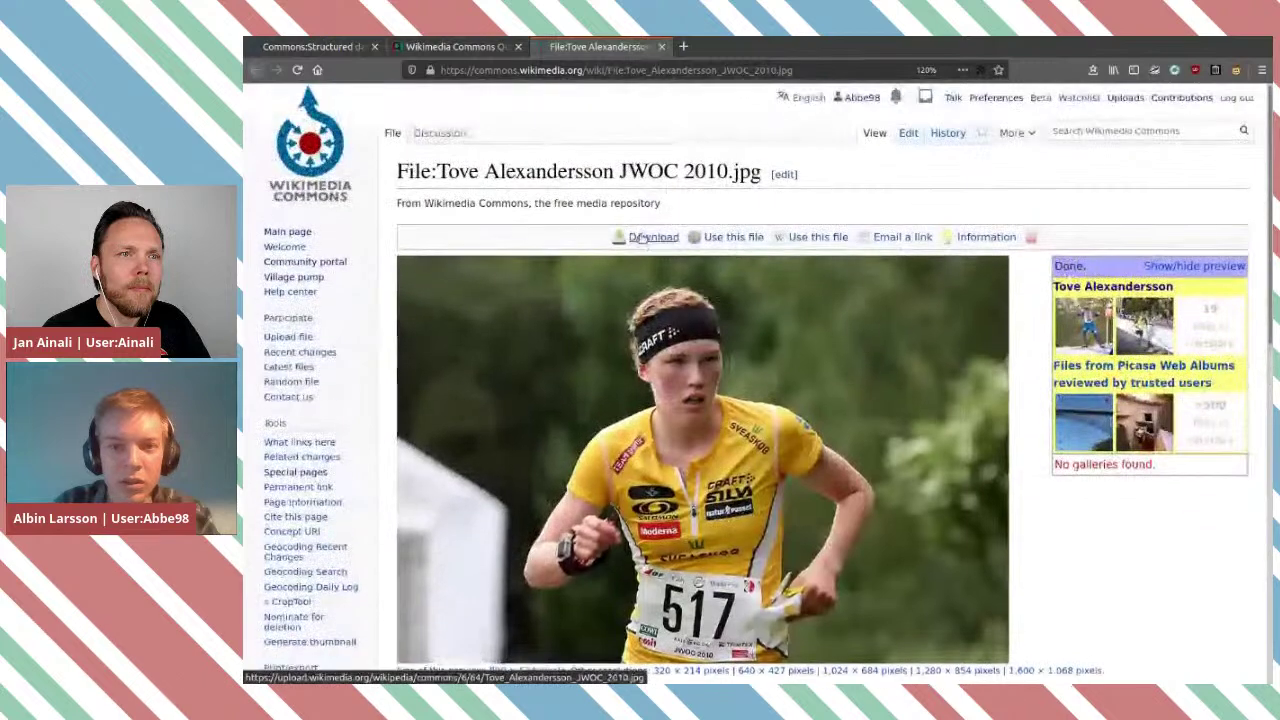
scroll(708, 365, down, 15)
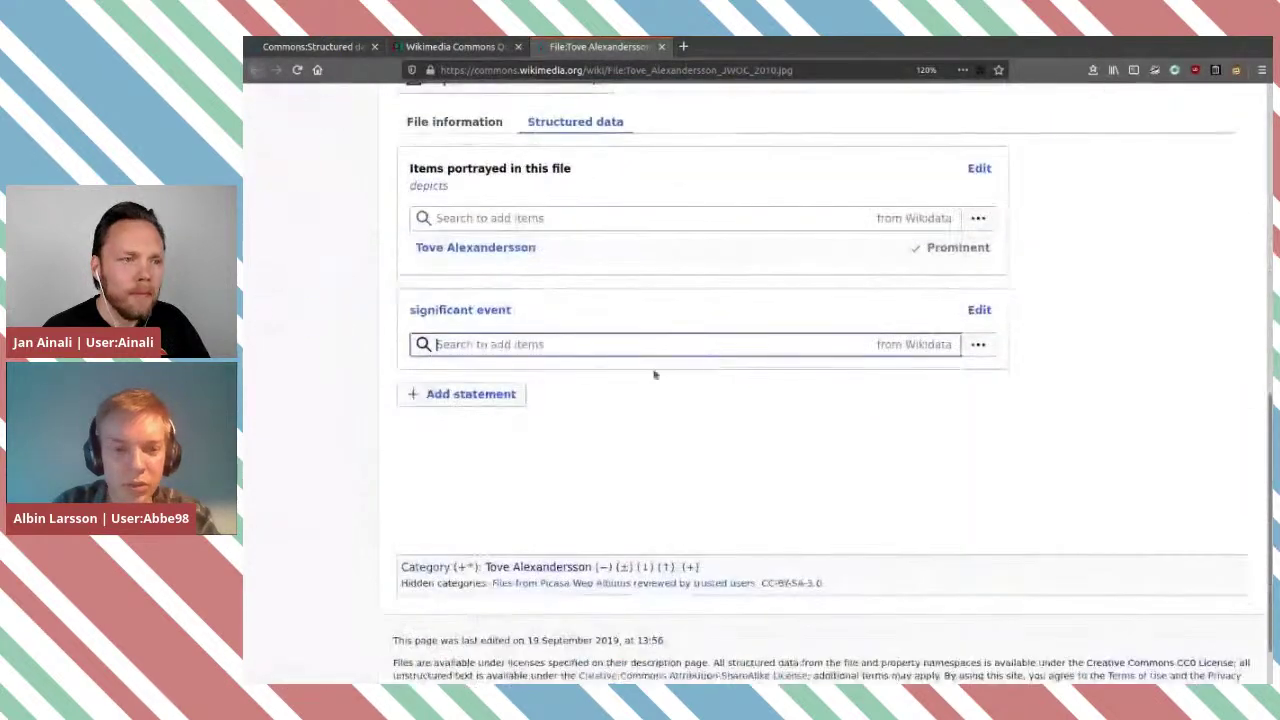
text(JWOC)
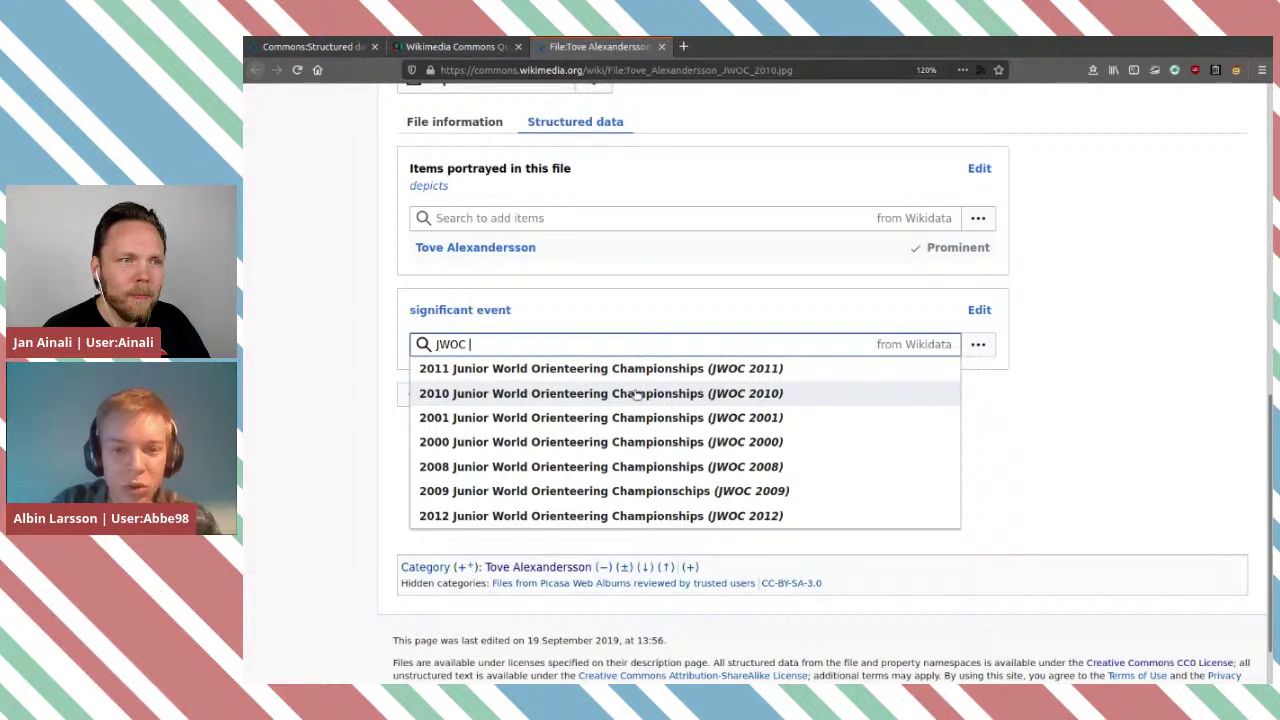
click(636, 394)
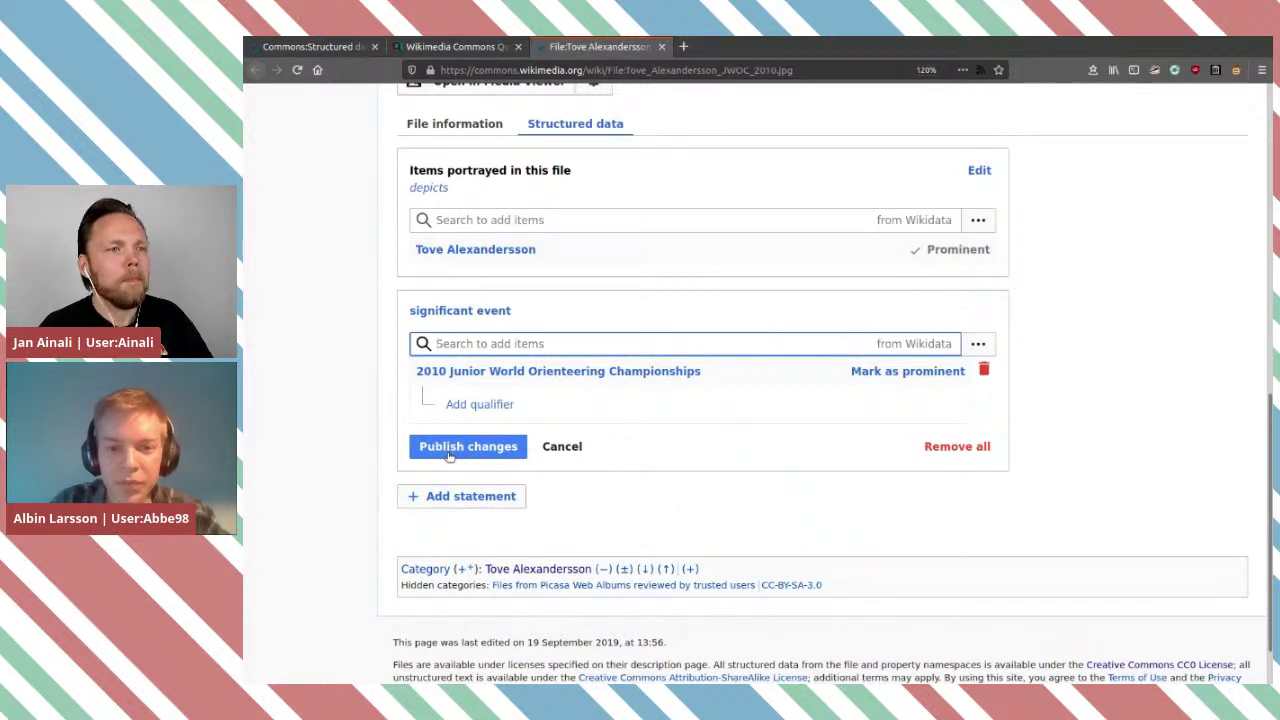
click(449, 452)
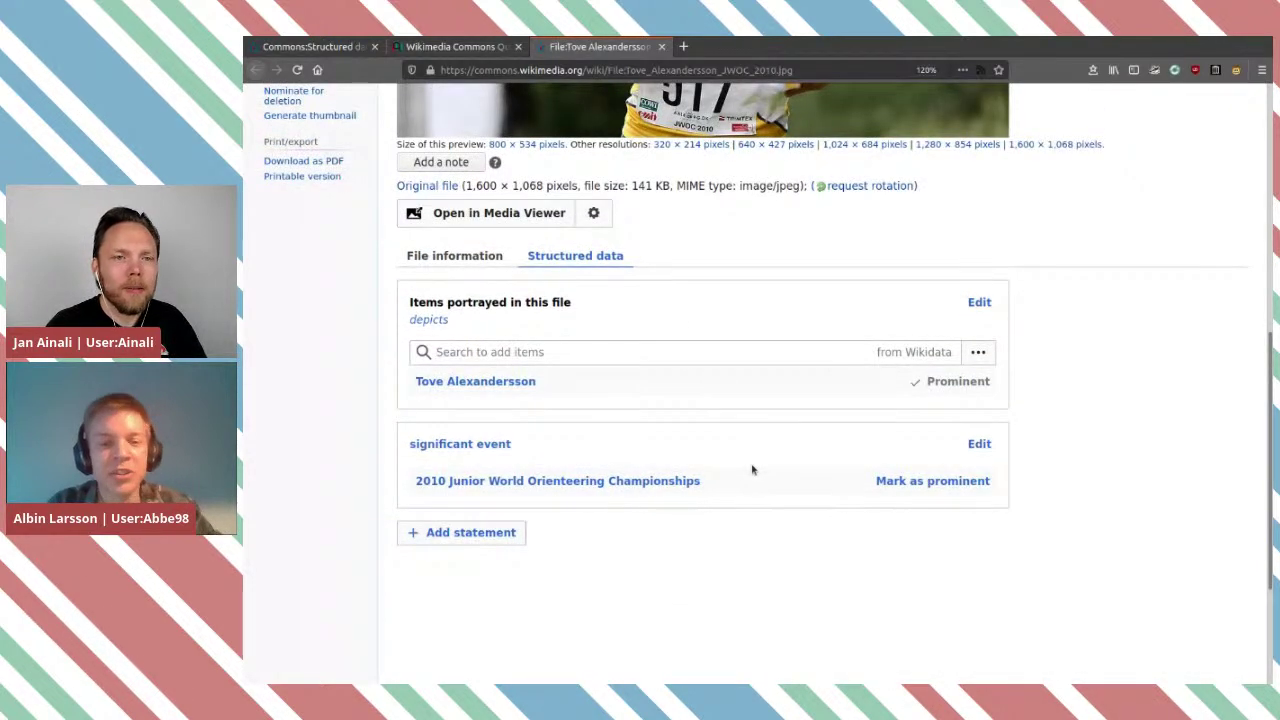
Open the Wikidata item of the depicted Tove Alexandersson in a separate browser tab and switch to it.
scroll(752, 469, up, 5)
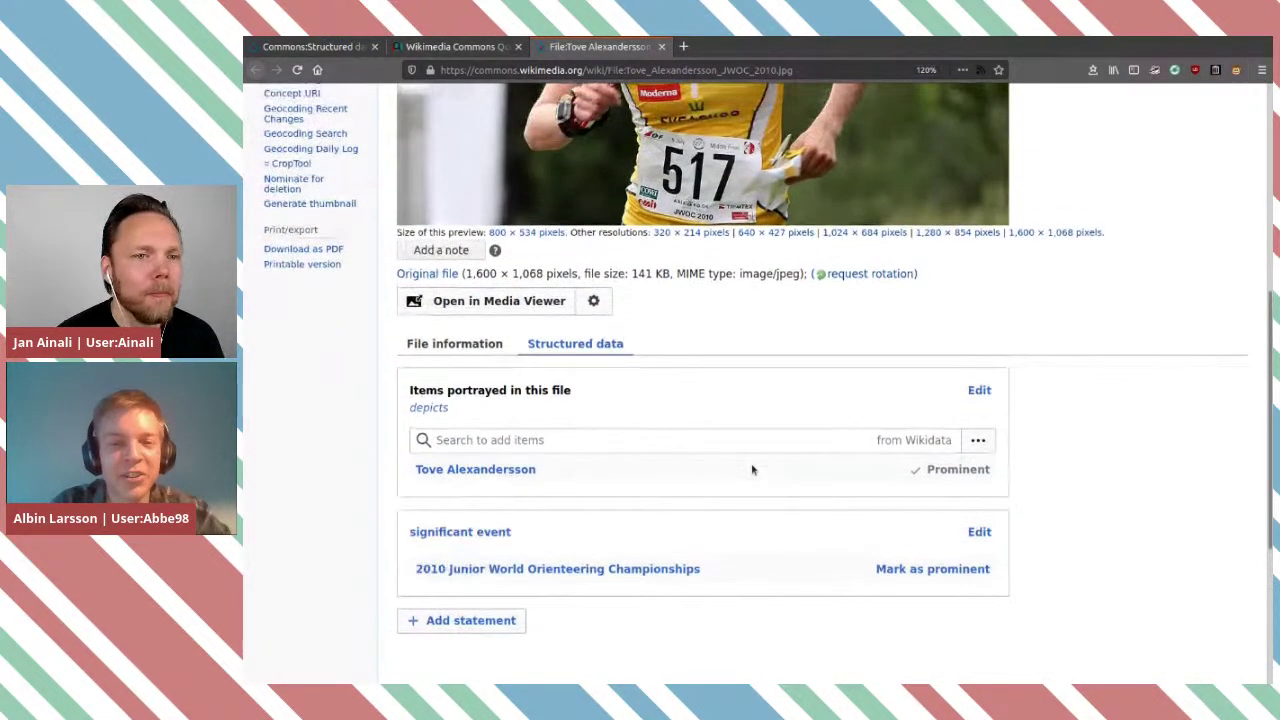
scroll(773, 242, up, 3)
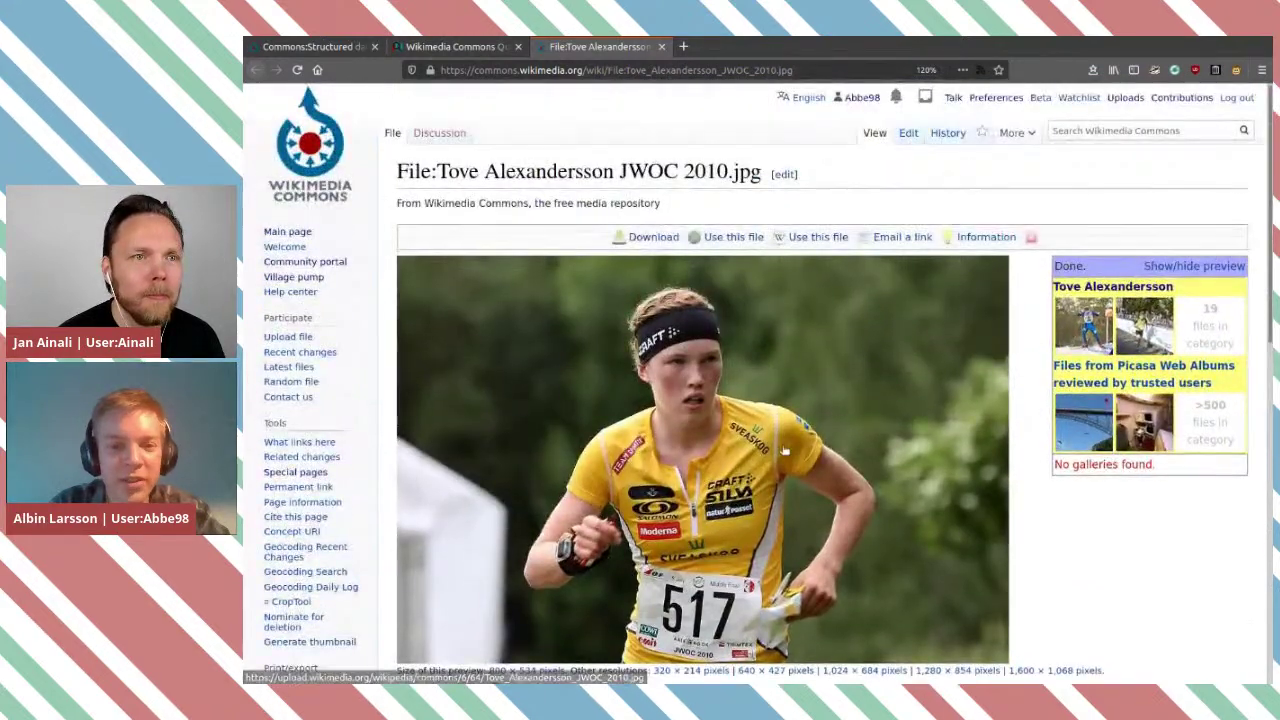
scroll(680, 409, down, 10)
middle_click(475, 205)
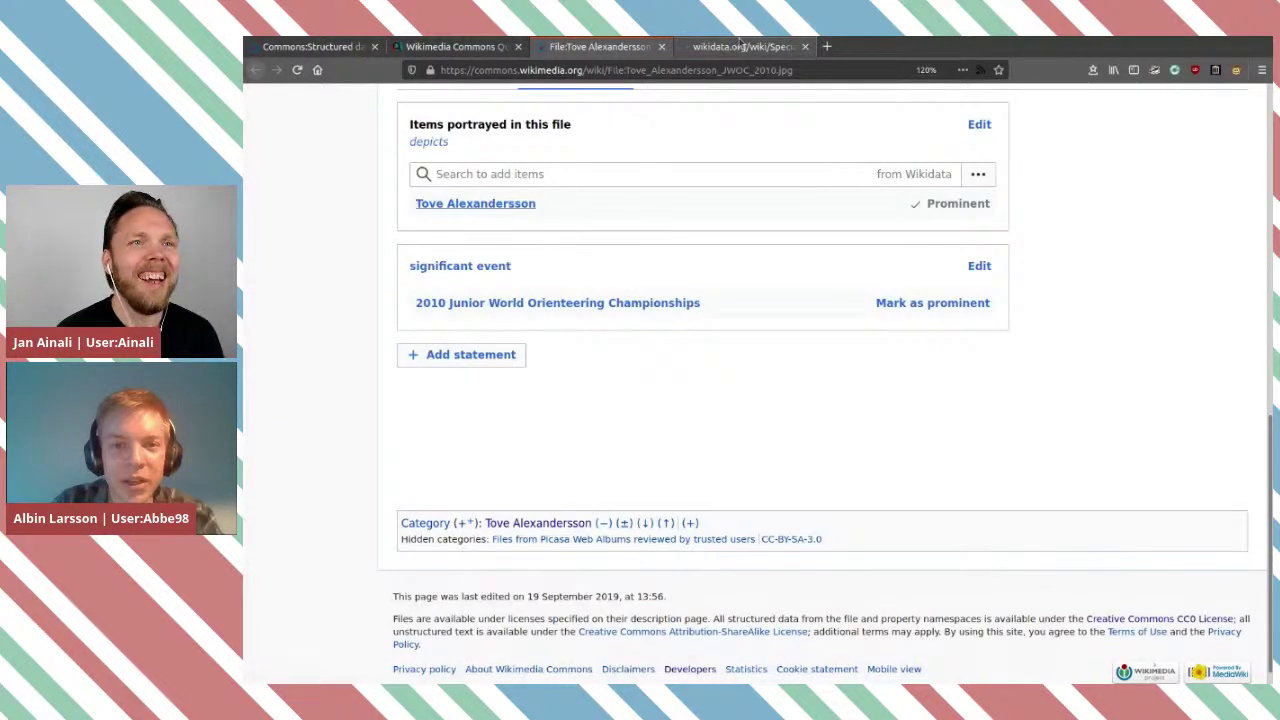
click(739, 46)
Examine the Wikidata item's statements from image and occupation down to participant in and award received, and close its tab.
scroll(853, 417, down, 3)
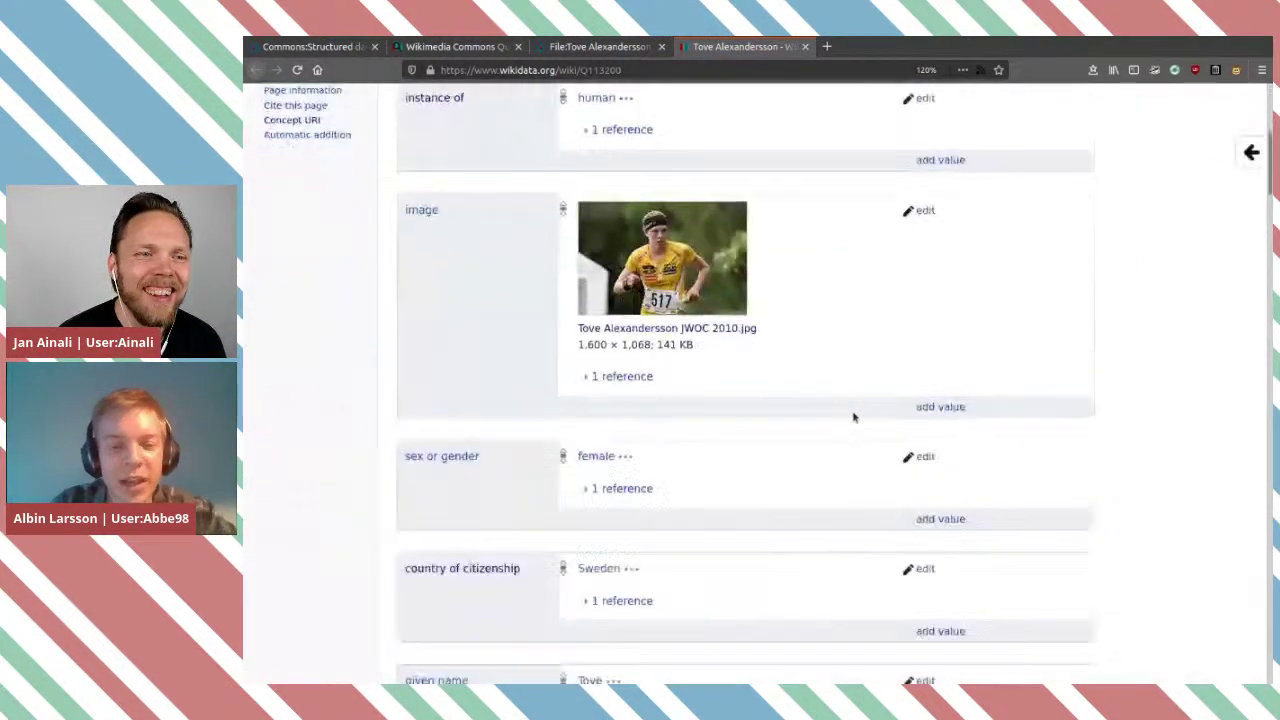
scroll(853, 417, down, 3)
scroll(853, 417, down, 5)
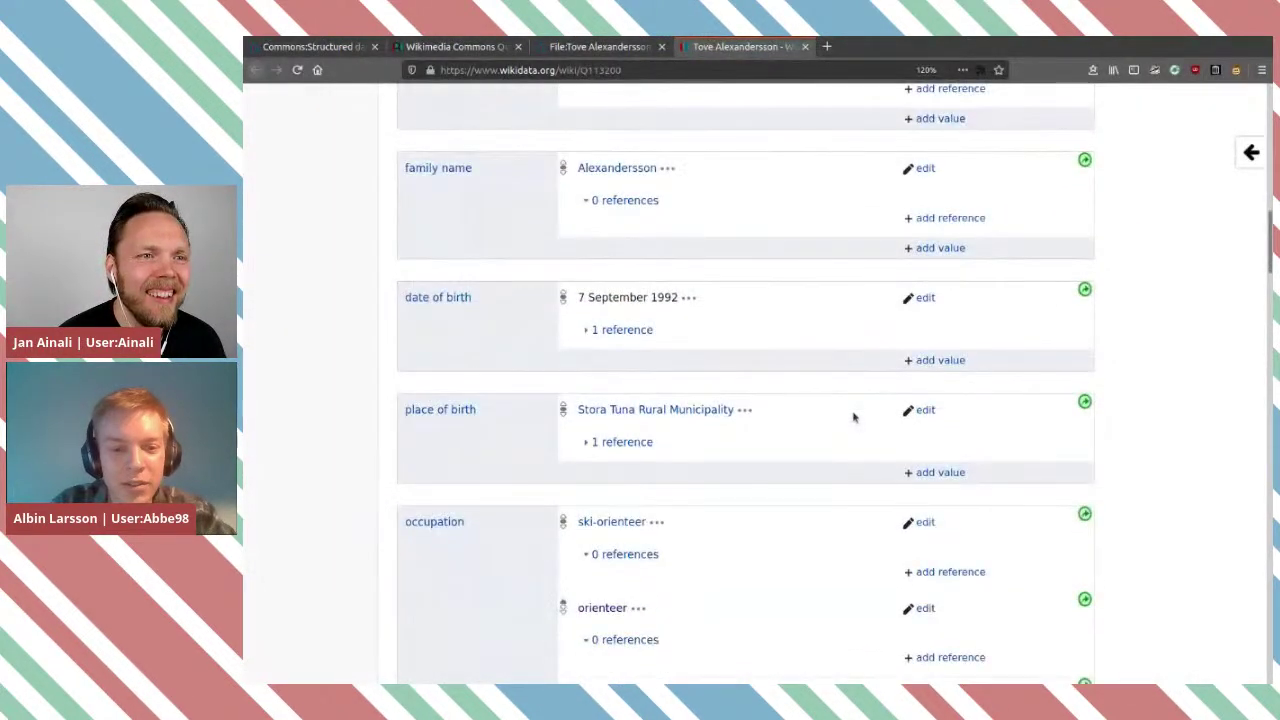
scroll(853, 417, down, 3)
scroll(853, 417, down, 5)
scroll(853, 417, down, 8)
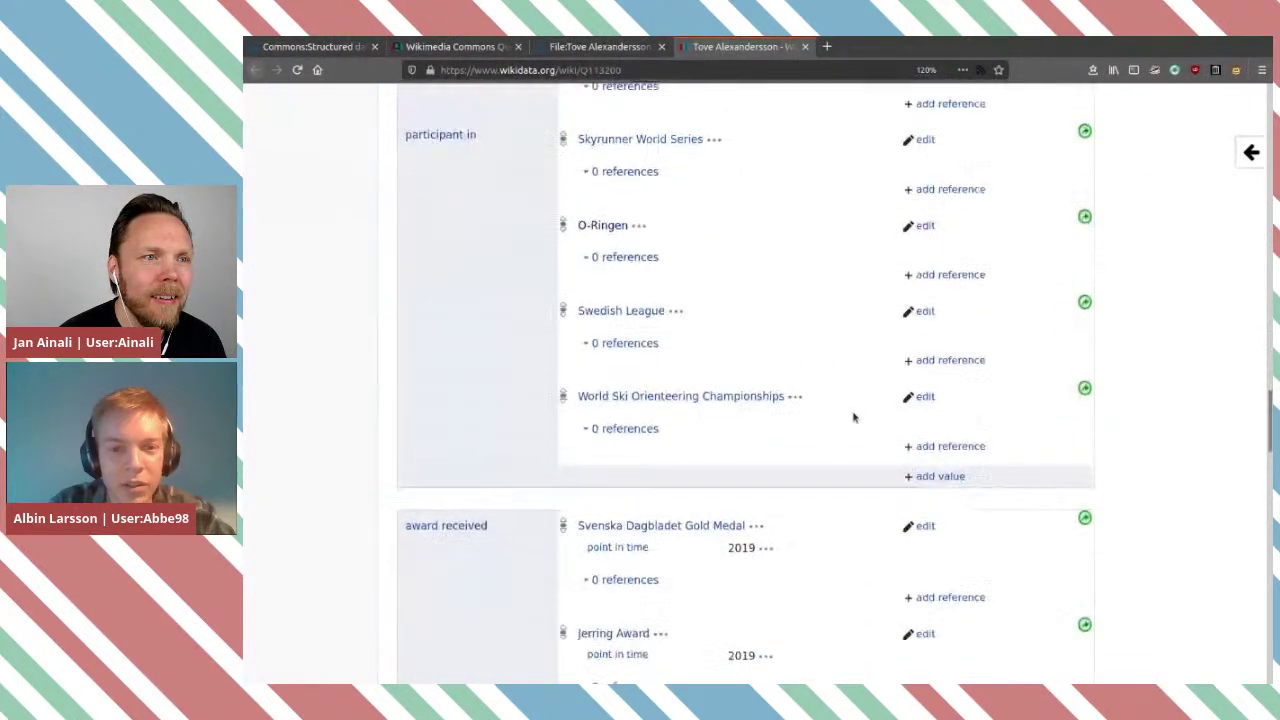
scroll(853, 417, up, 2)
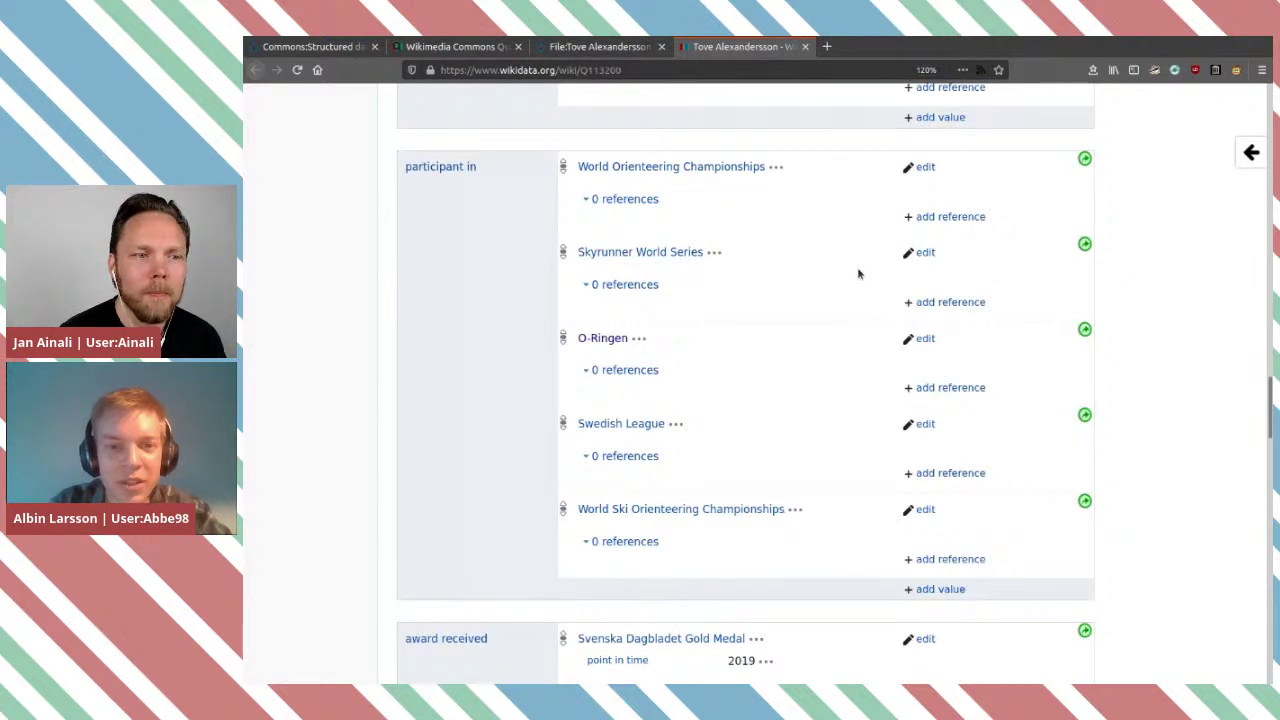
click(804, 47)
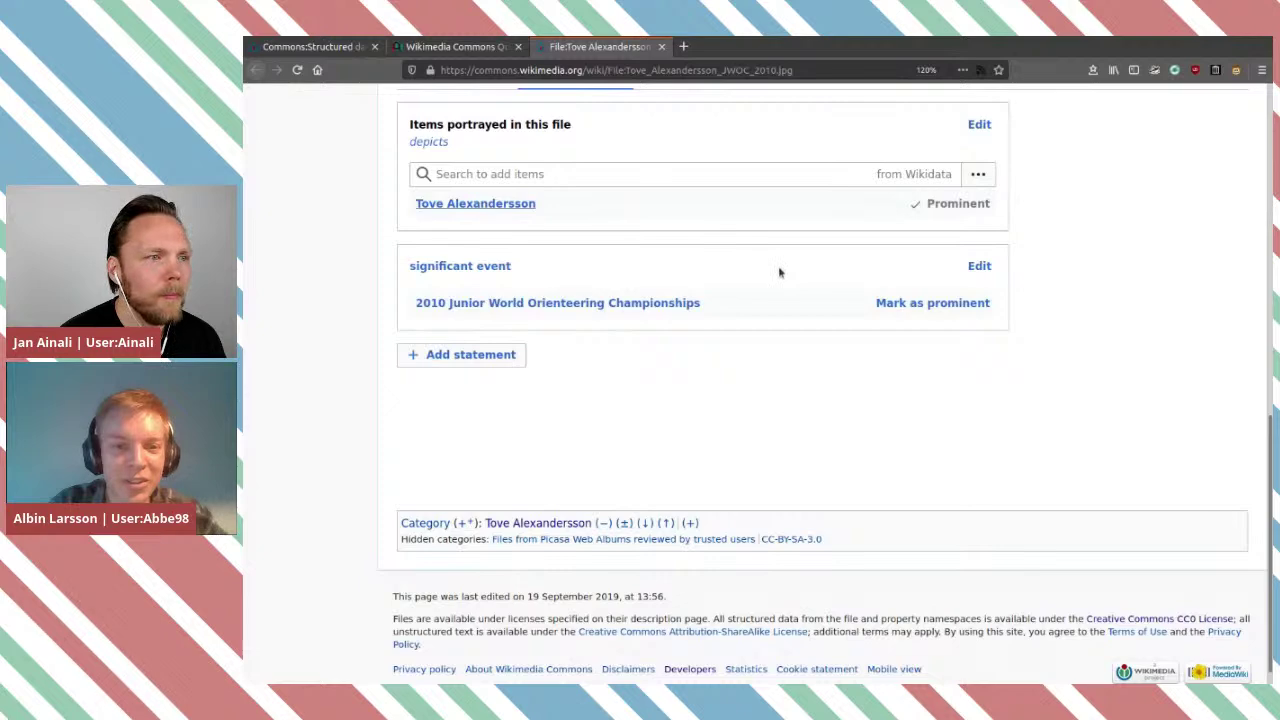
Compare the file's image and title with its depicts and significant event statements.
scroll(780, 272, up, 3)
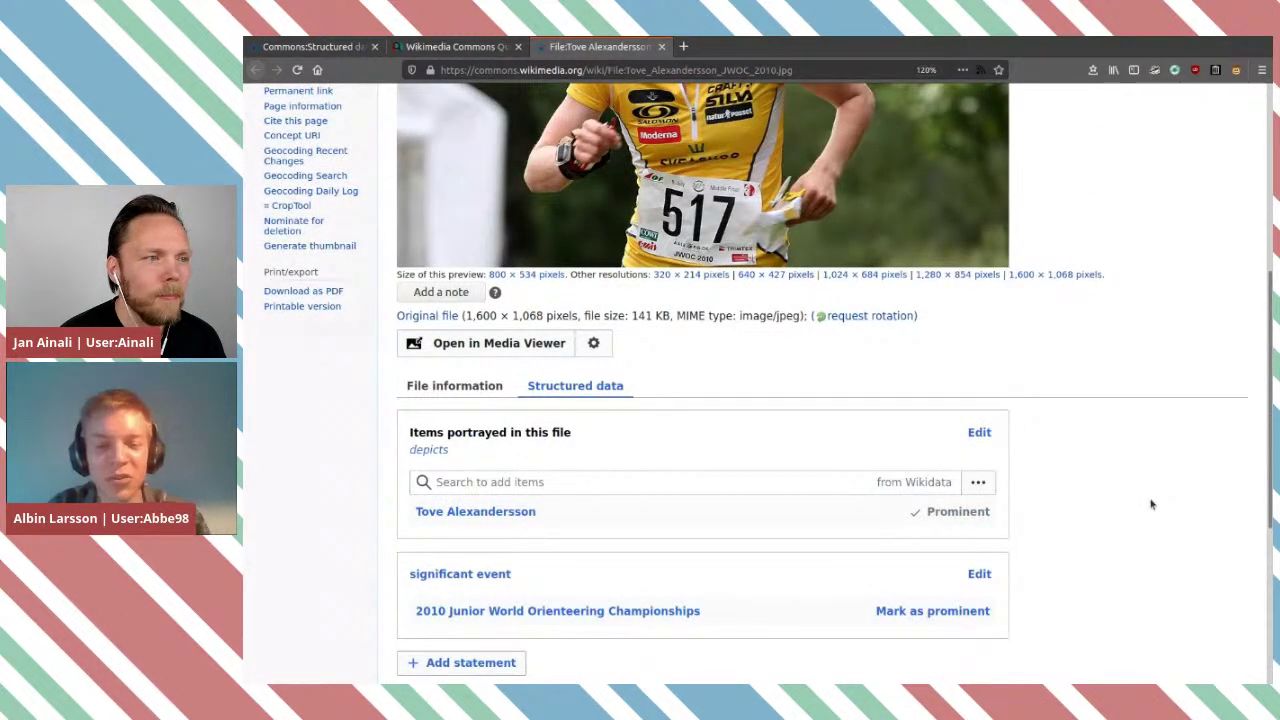
scroll(1151, 504, up, 3)
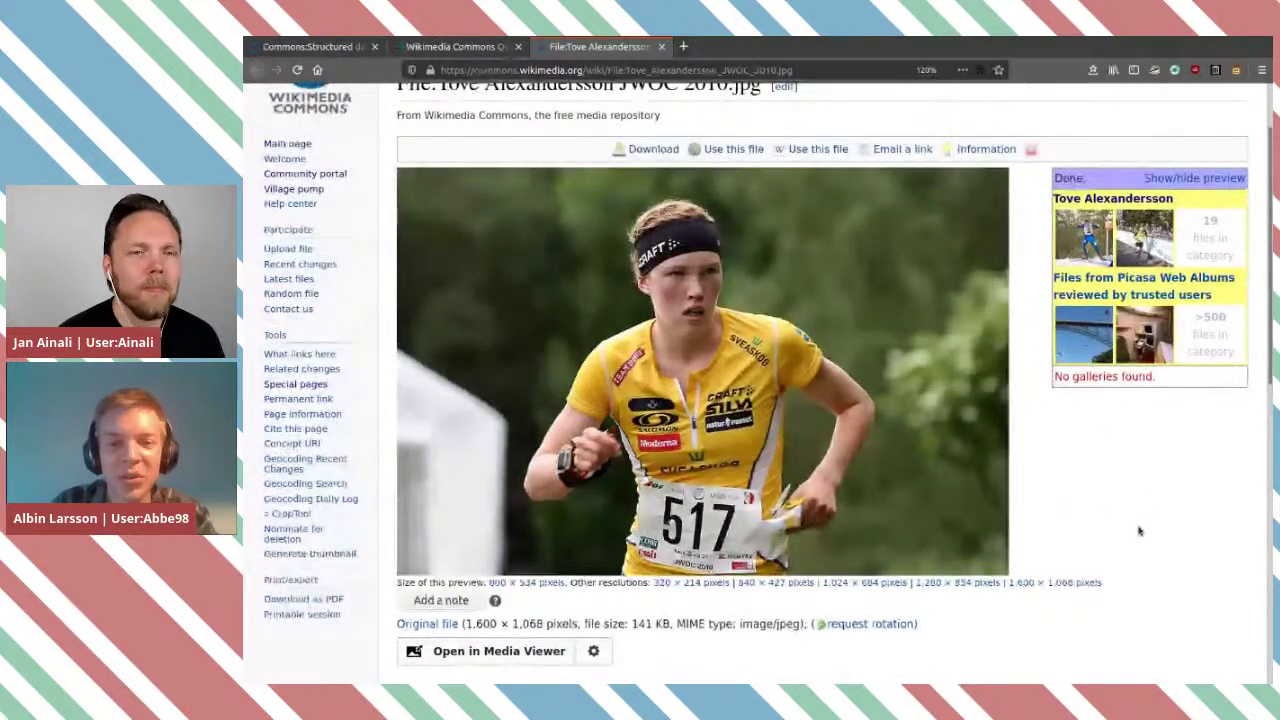
scroll(1138, 531, up, 1)
scroll(1138, 531, down, 5)
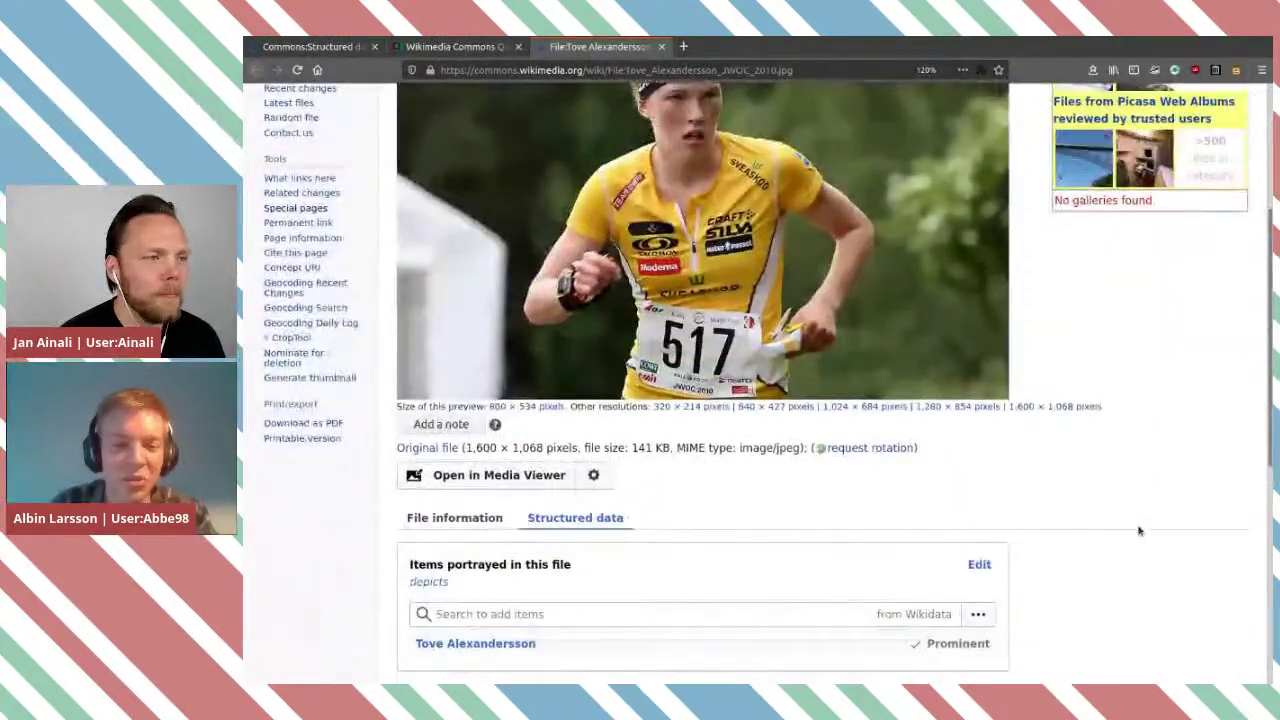
scroll(1034, 480, up, 3)
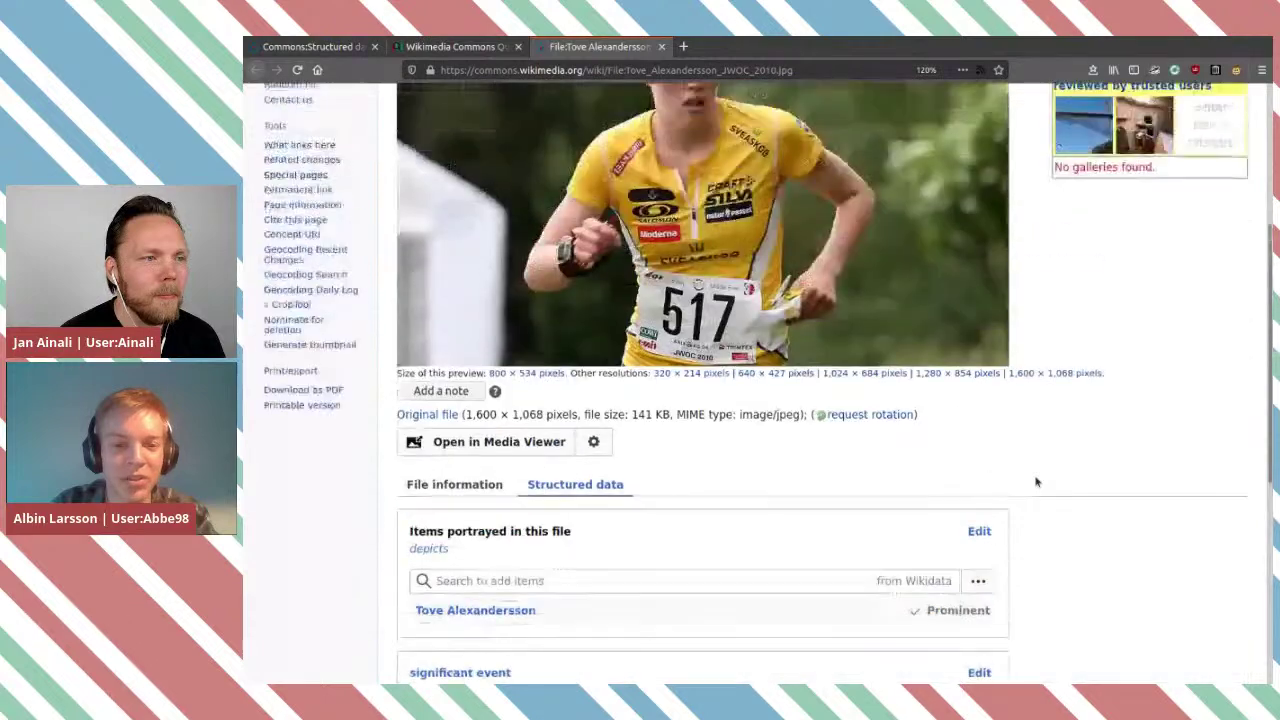
scroll(1099, 475, up, 3)
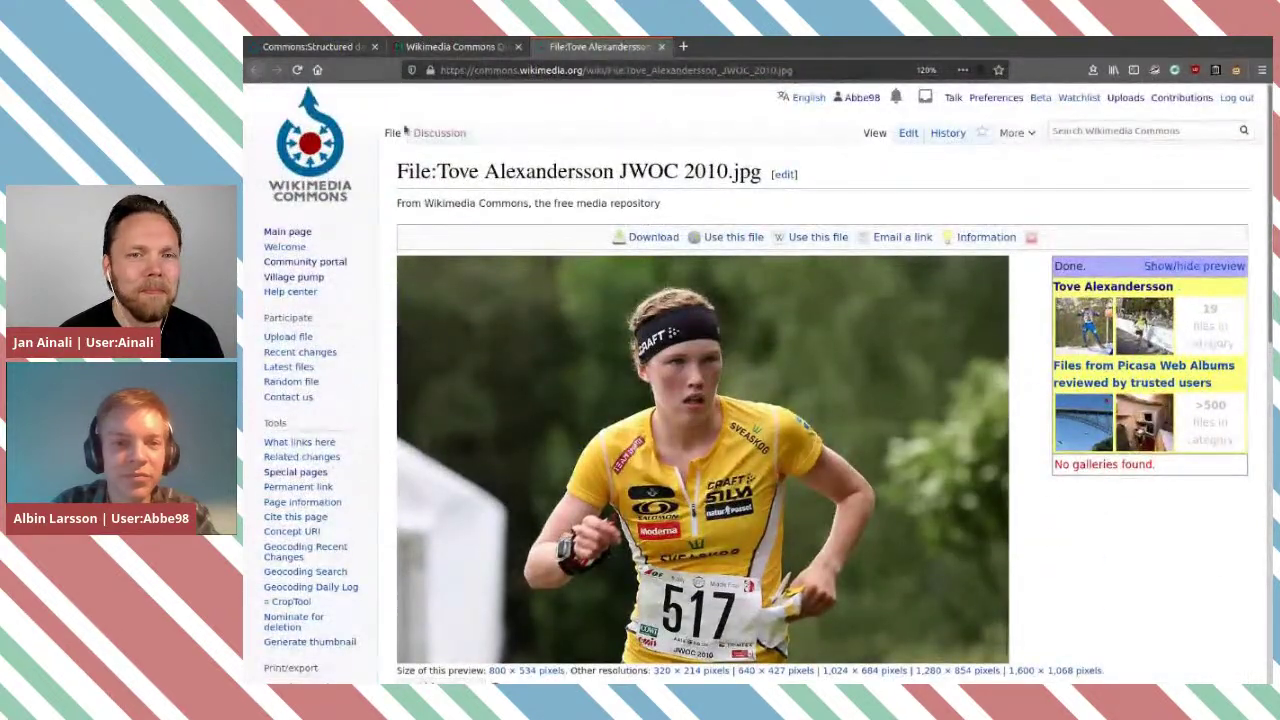
scroll(688, 430, down, 5)
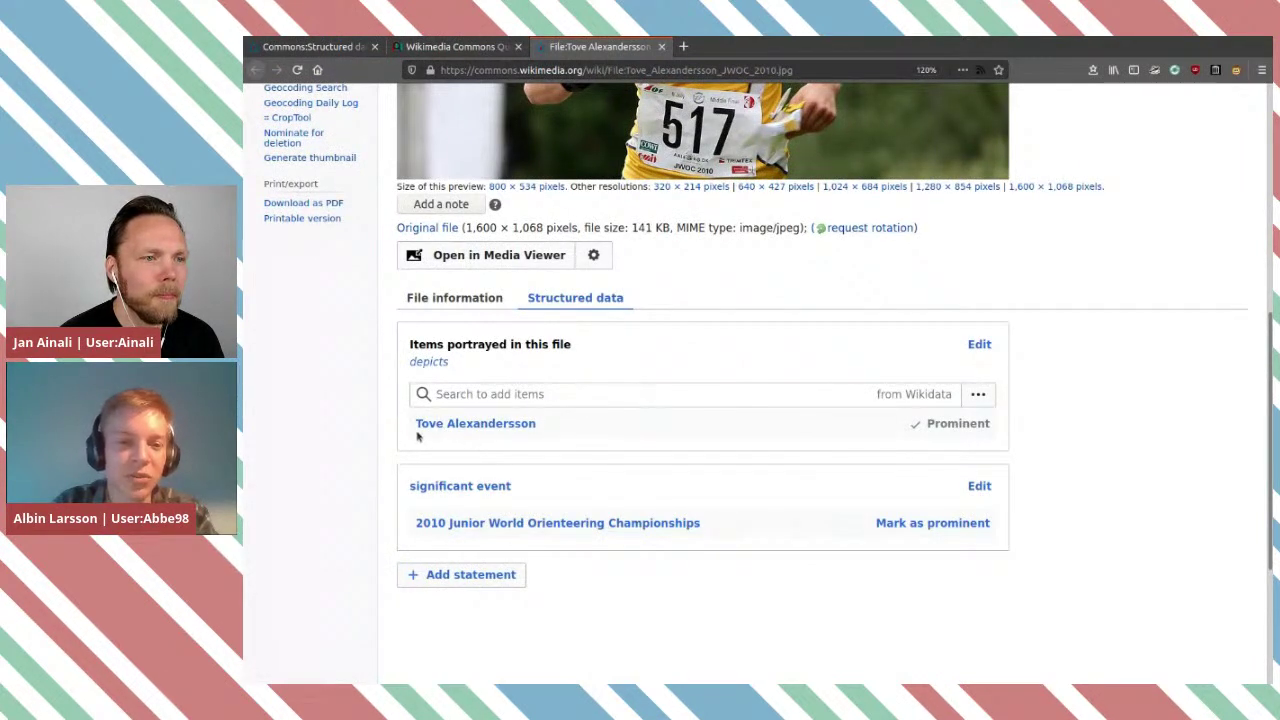
scroll(731, 510, up, 4)
scroll(731, 510, up, 2)
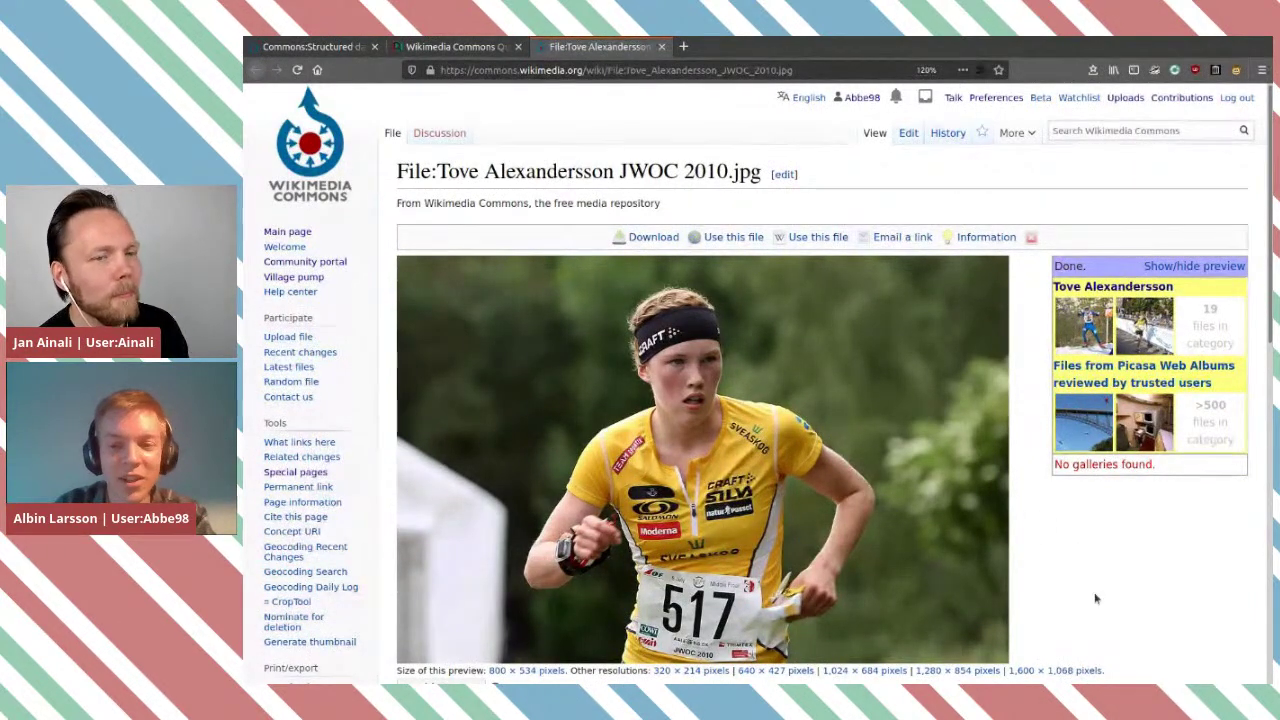
Look over the file page and open the Tove Alexandersson category it belongs to.
scroll(1095, 598, down, 3)
scroll(1095, 598, down, 7)
scroll(1097, 504, up, 2)
scroll(1097, 504, up, 7)
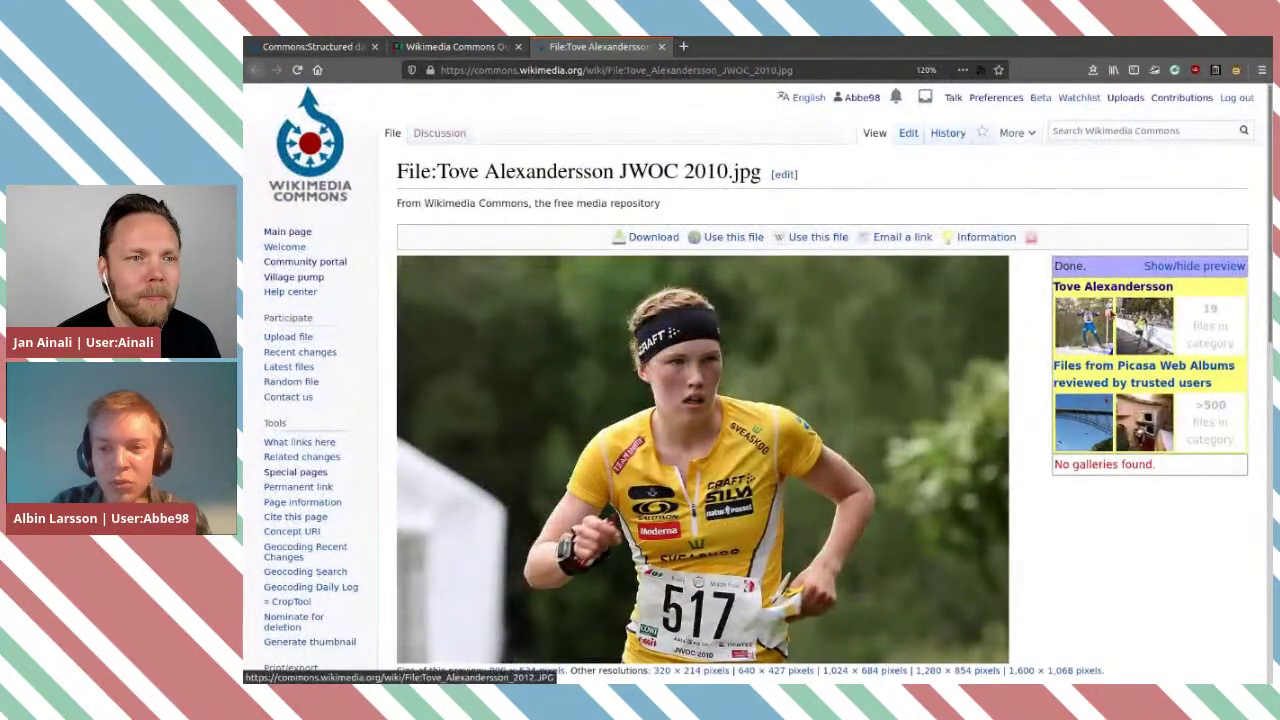
click(1093, 288)
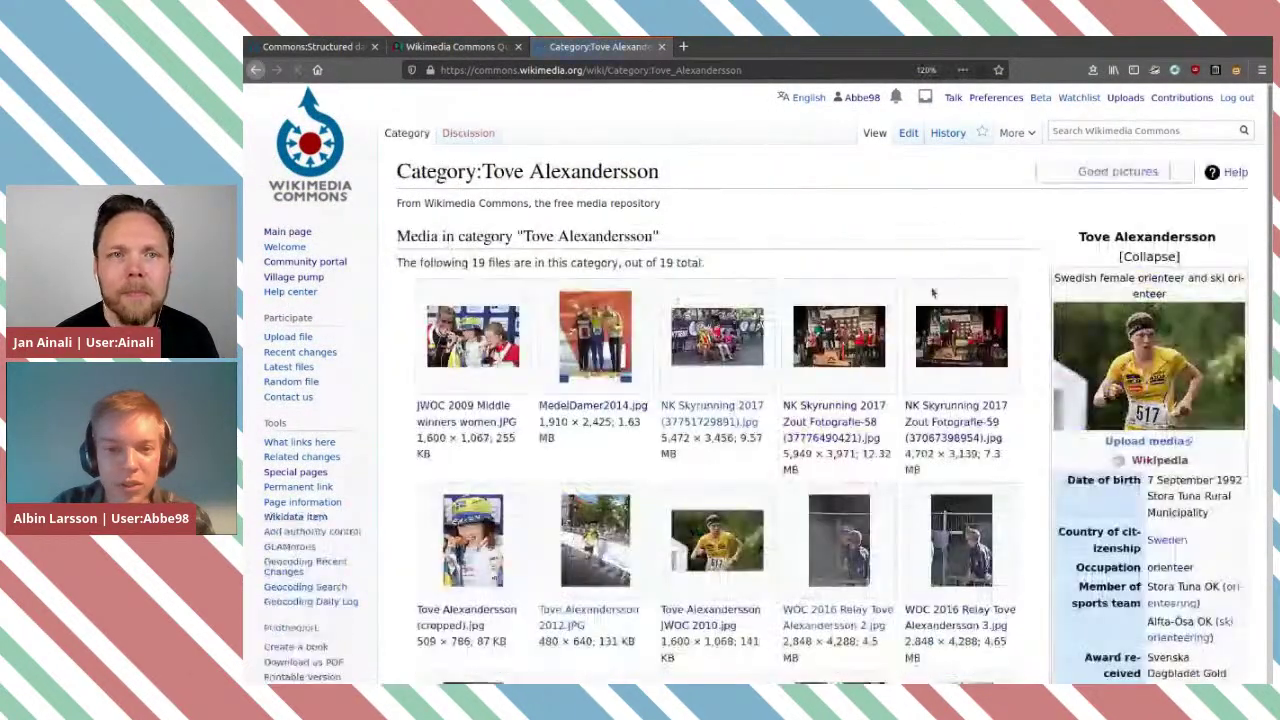
Browse the media in the Tove Alexandersson category and open its parent category Orienteers from Sweden.
scroll(945, 383, down, 4)
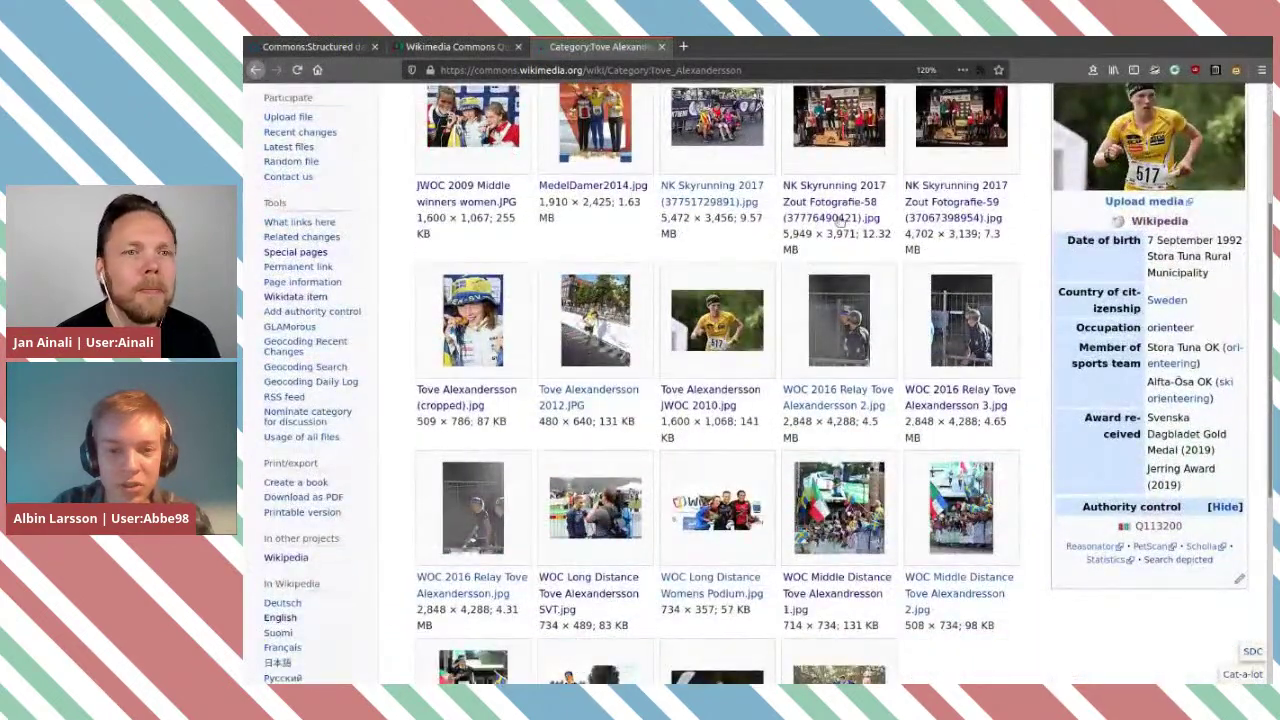
scroll(760, 545, down, 6)
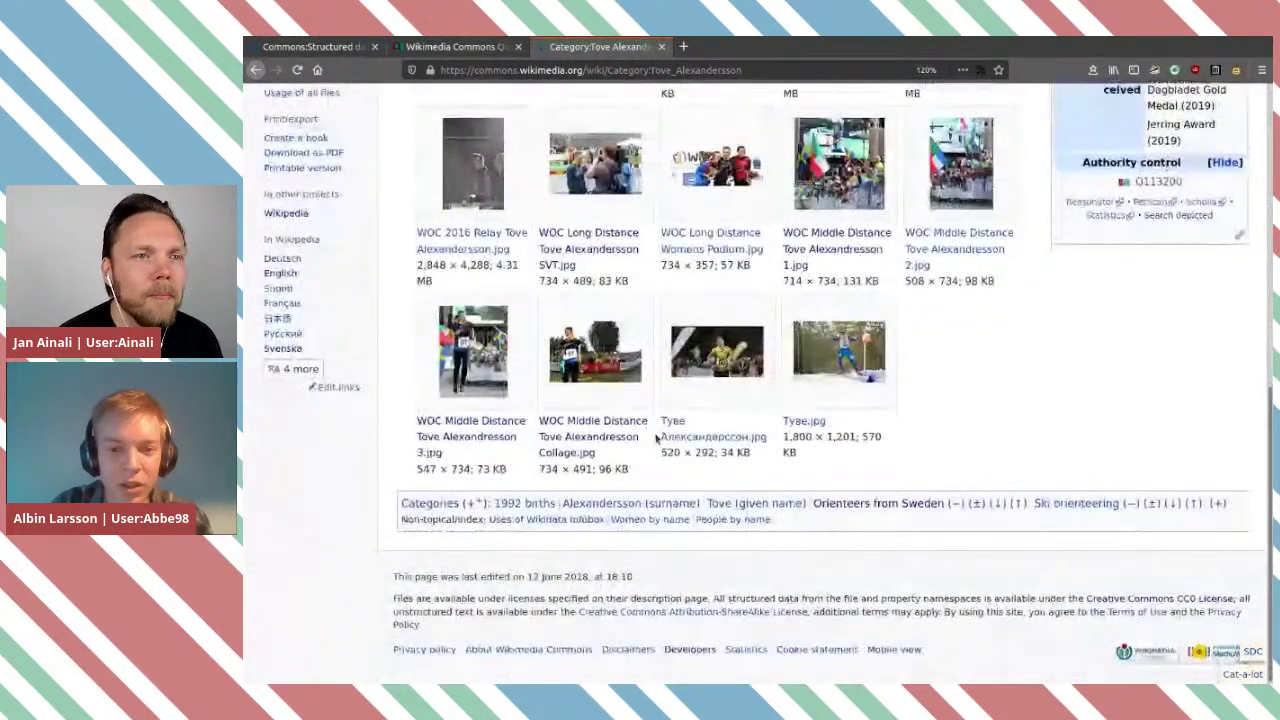
scroll(949, 391, up, 5)
scroll(949, 391, down, 5)
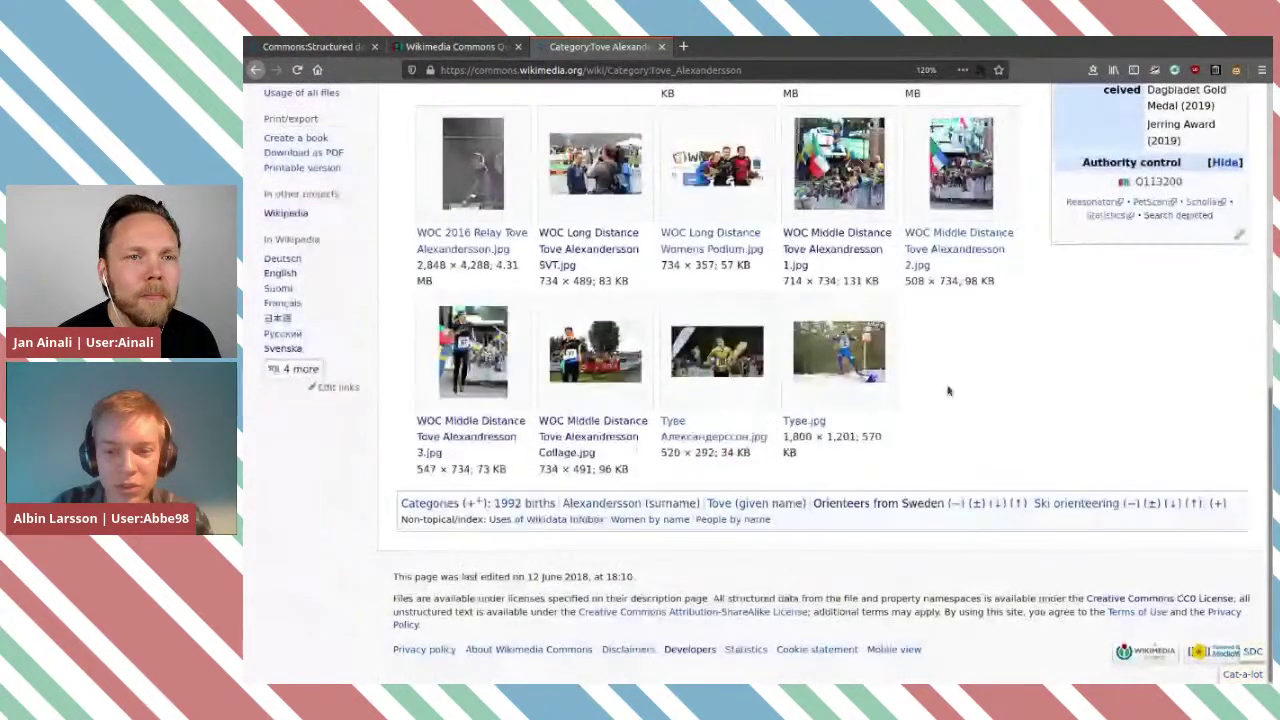
scroll(949, 391, up, 1)
click(860, 548)
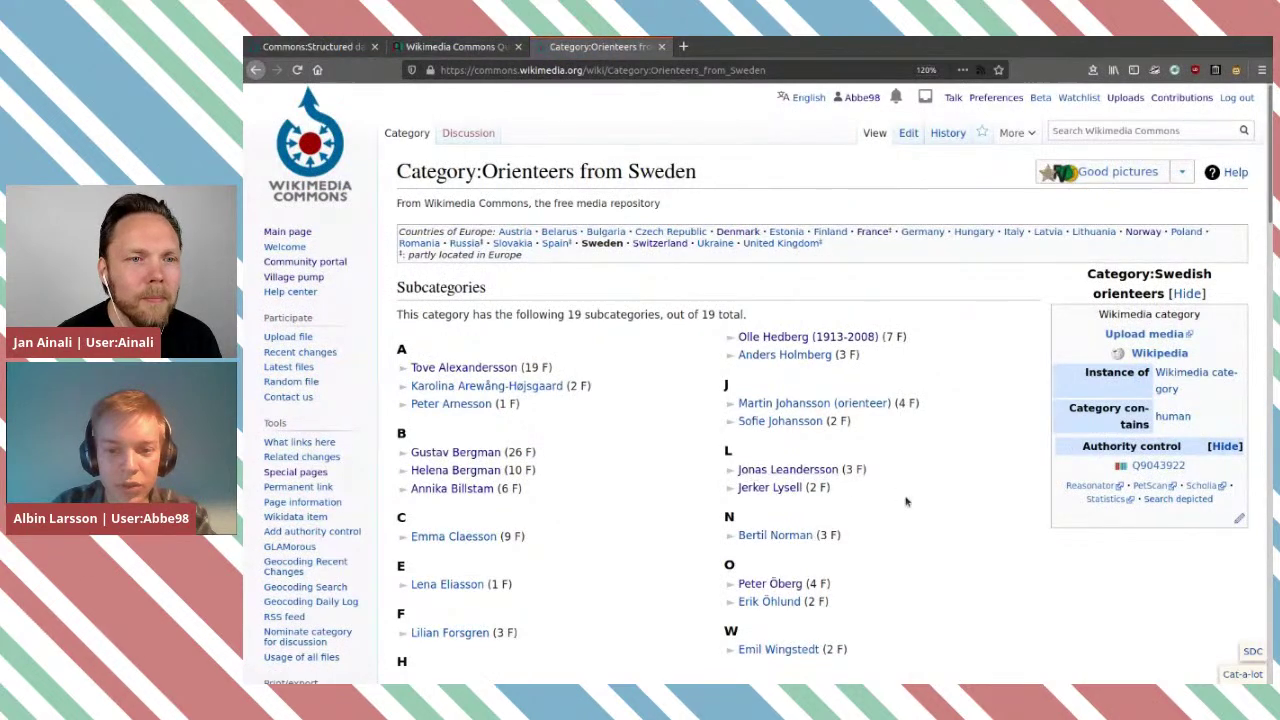
Open the Peter Öberg subcategory in a separate browser tab and switch to it.
scroll(906, 502, down, 2)
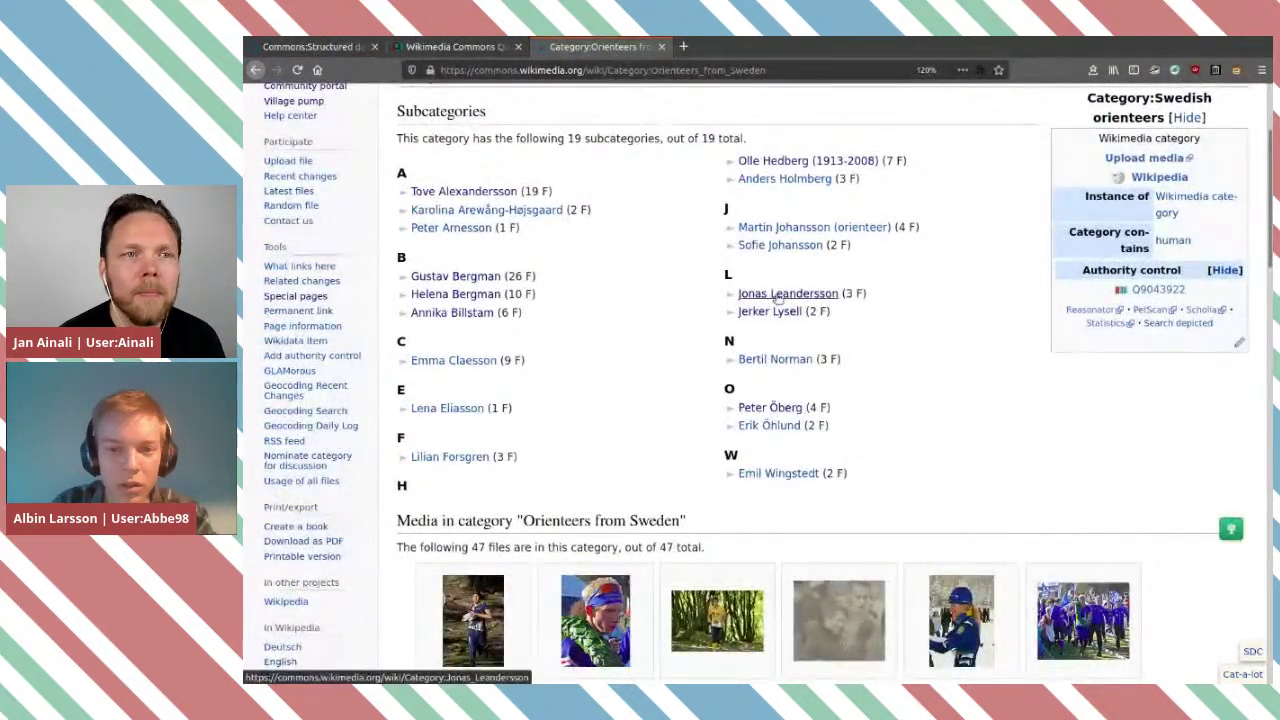
mouse_move(790, 293)
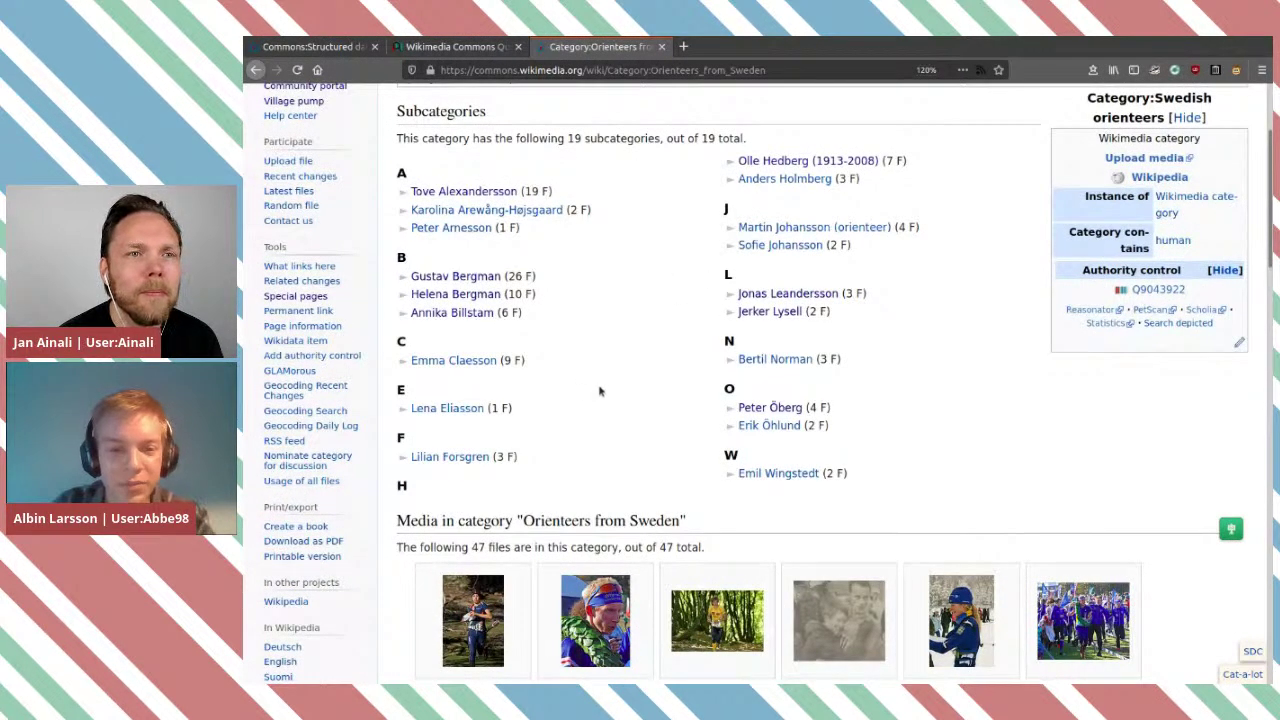
middle_click(804, 418)
click(740, 46)
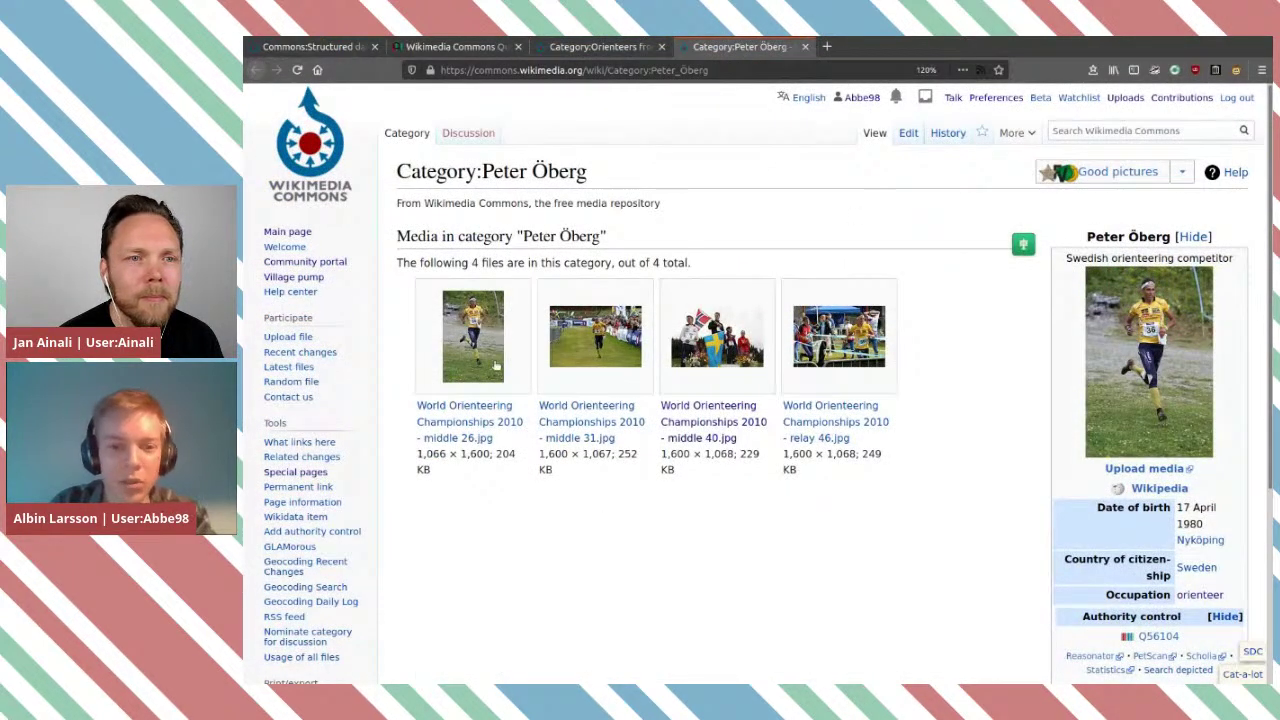
View the file World Orienteering Championships 2010 - middle 26.jpg in a separate tab and close that tab.
middle_click(491, 420)
click(953, 48)
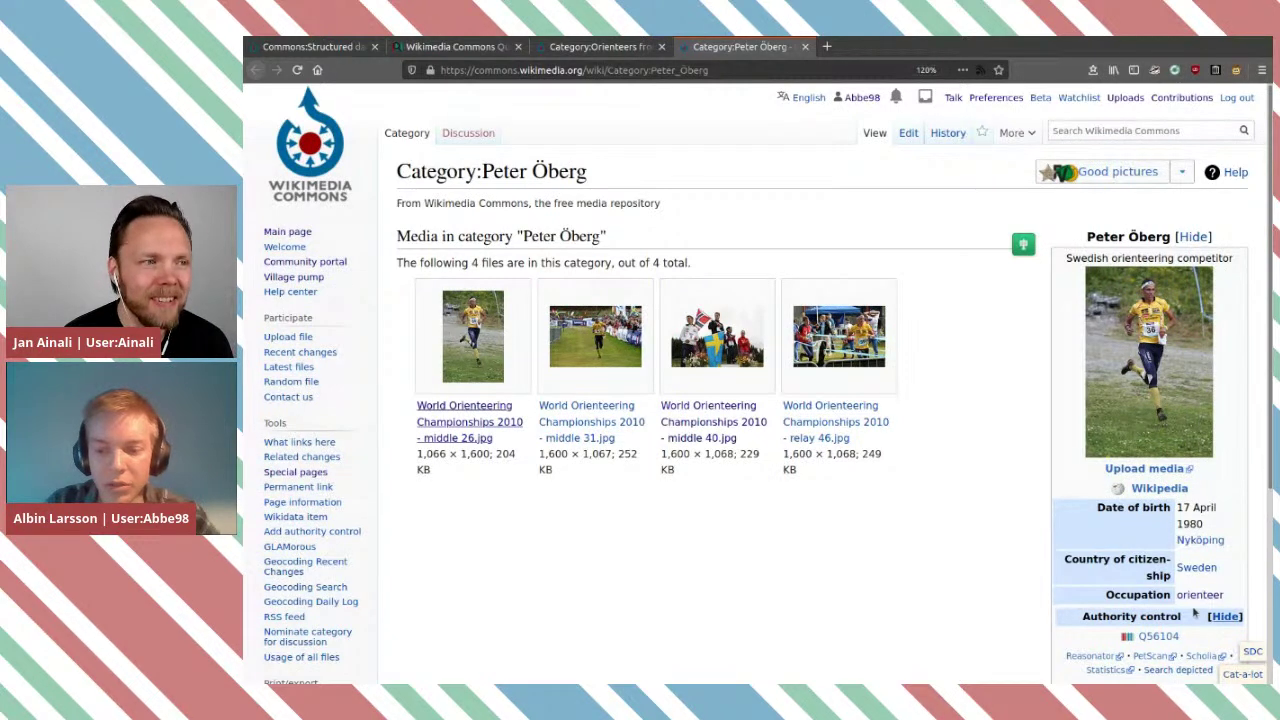
scroll(913, 606, down, 1)
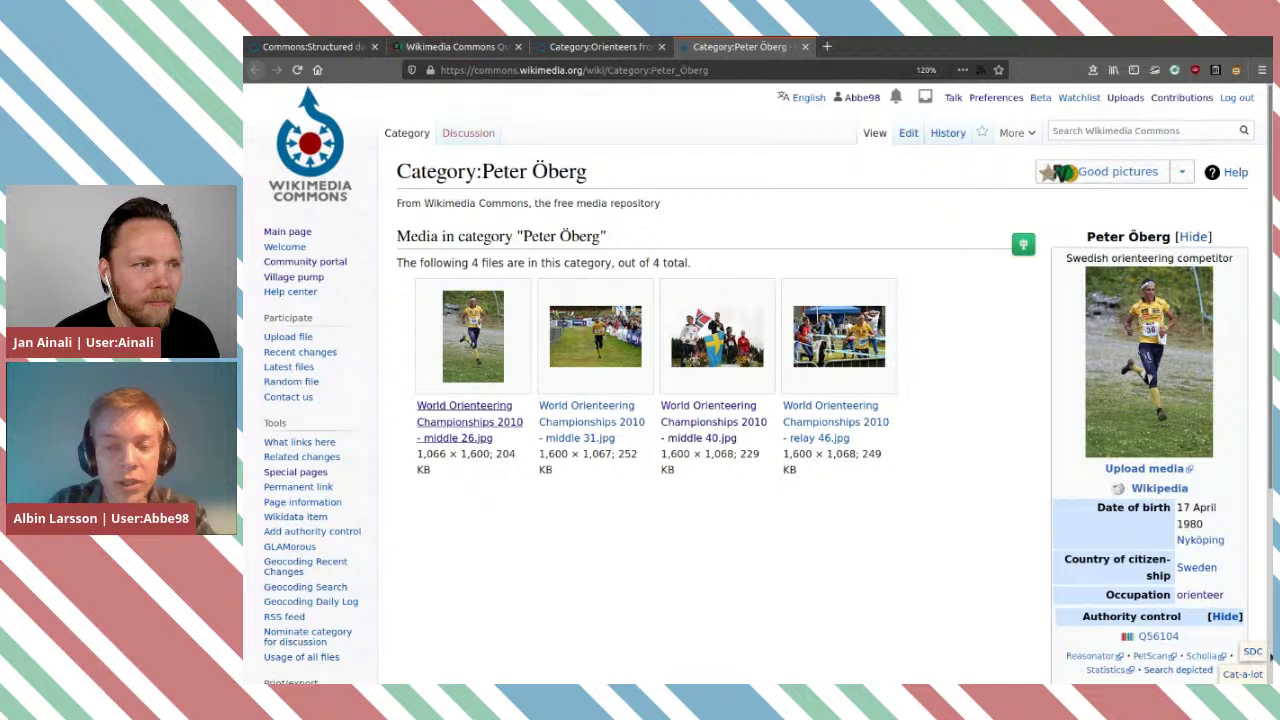
Open a new browser tab and enter the address commons.wikimedia.org/wiki/ without loading it.
click(826, 50)
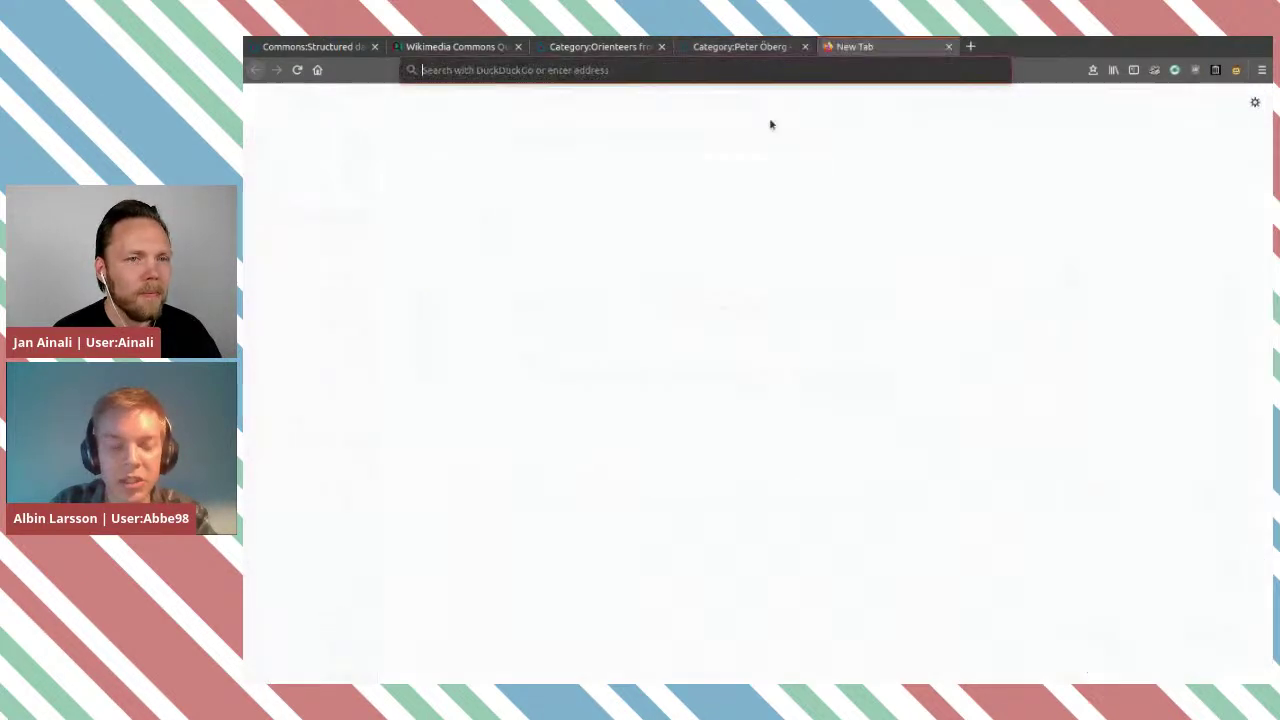
text(co)
key(End)
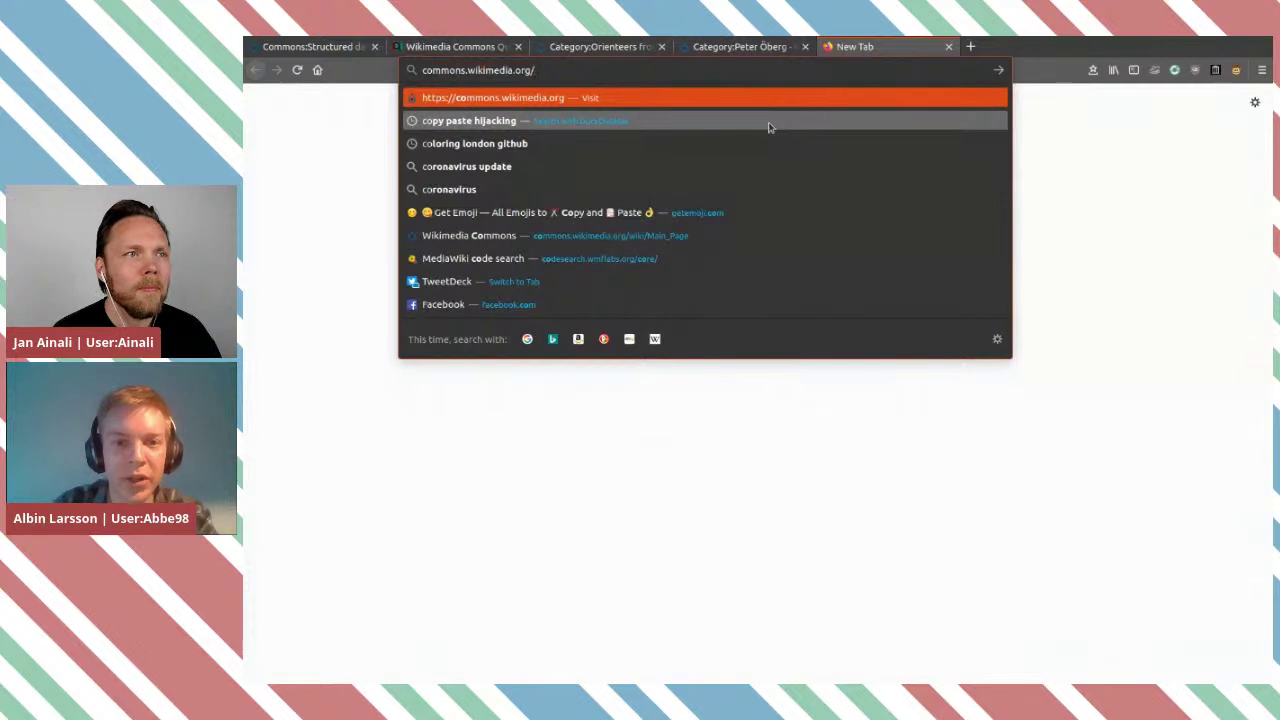
text(ewik)
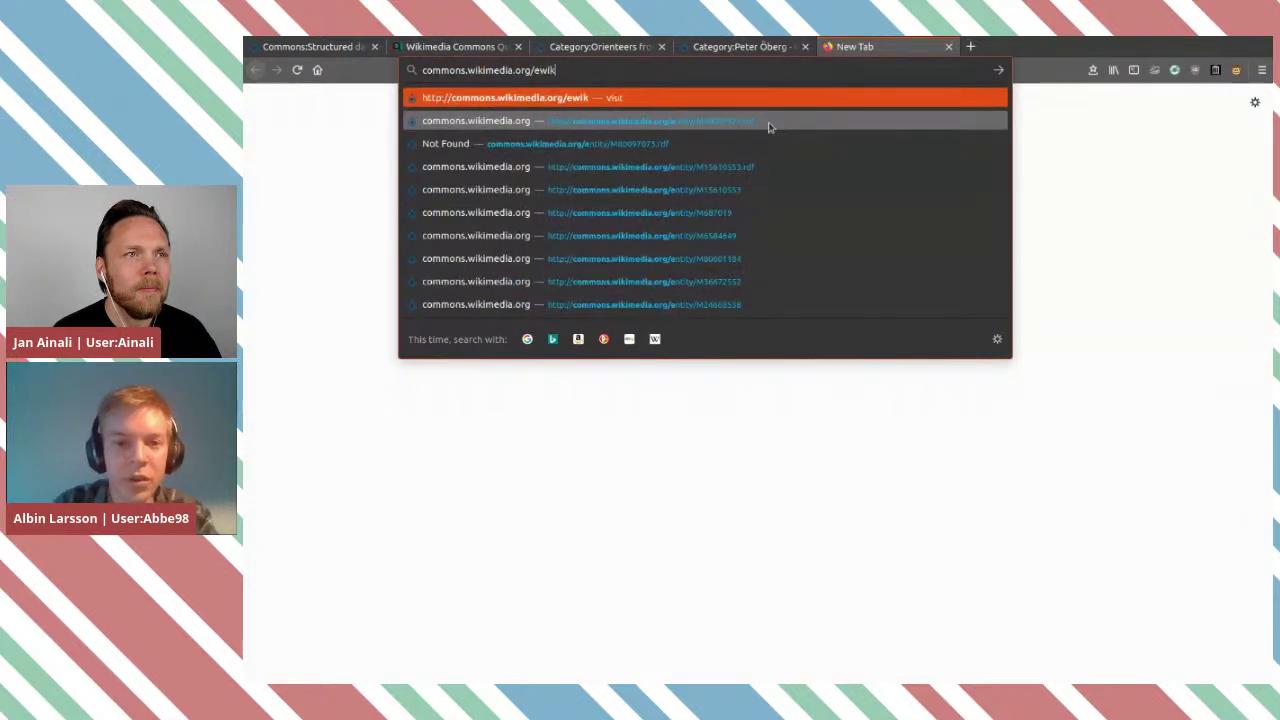
key(BackSpace)
key(BackSpace)
key(BackSpace)
key(BackSpace)
text(wiki/)
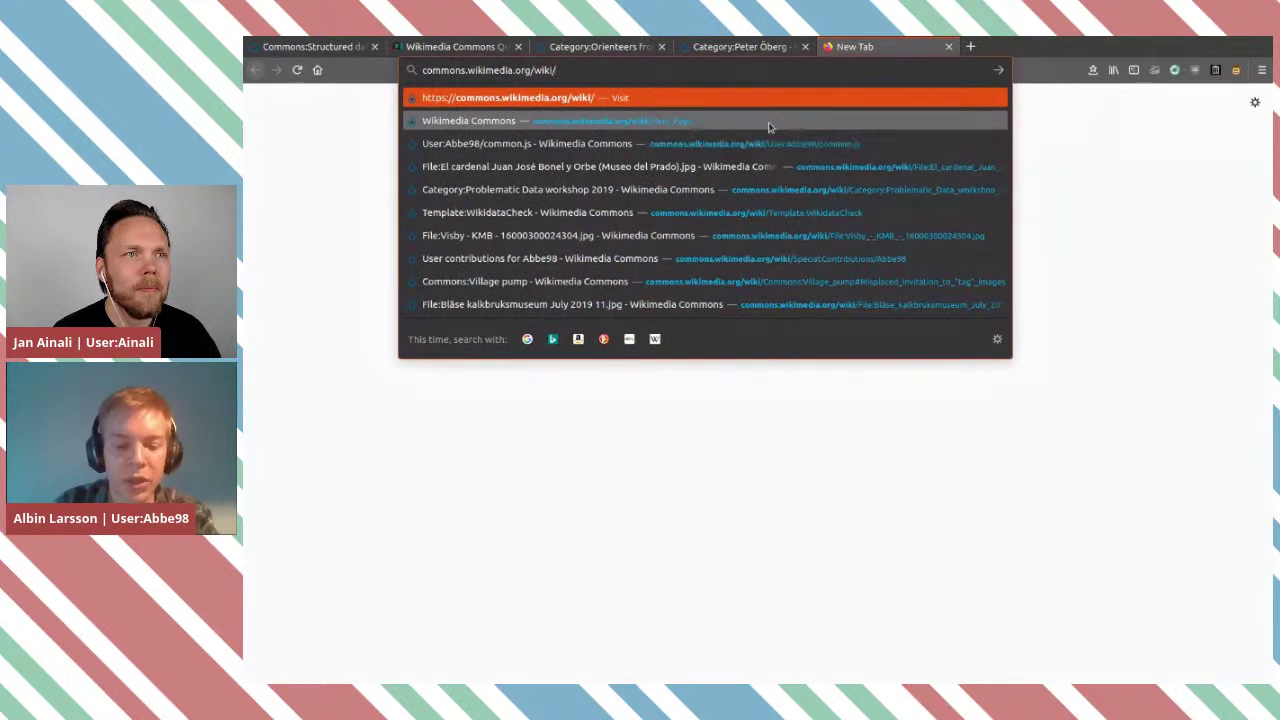
Extend the address to the logged-in account's own user page and load it without a trailing slash.
text(A)
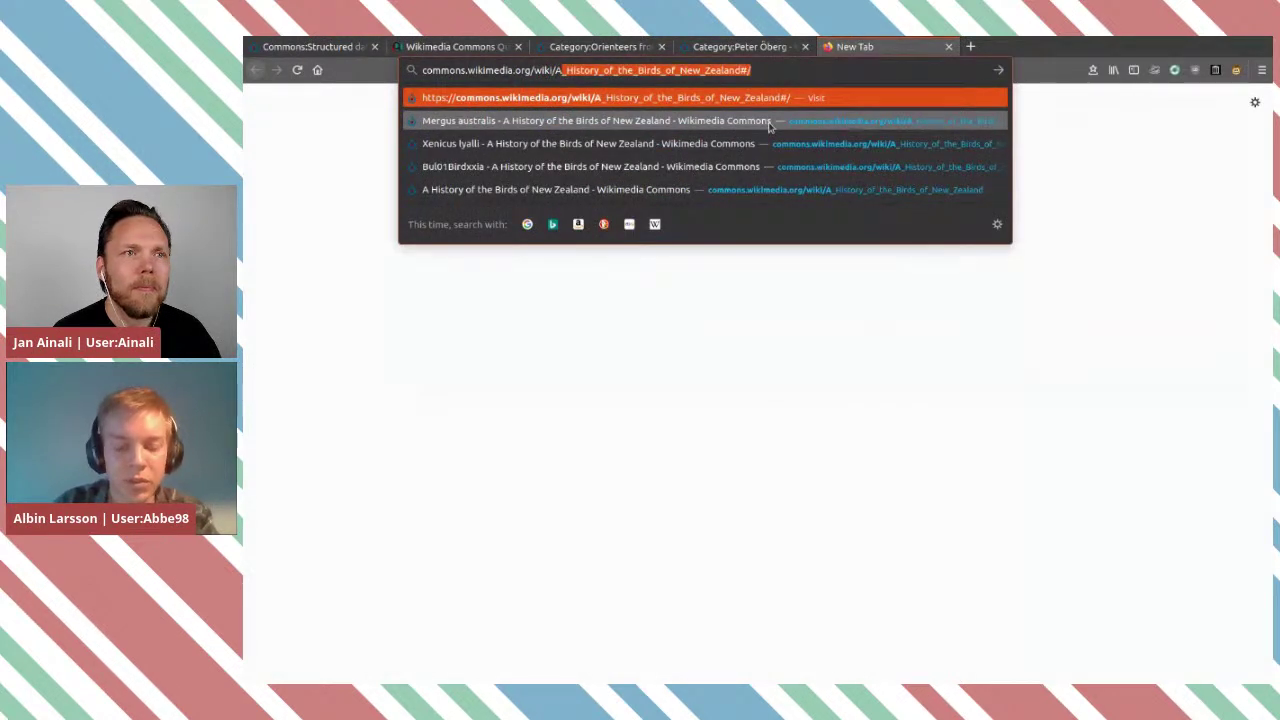
key(BackSpace)
key(BackSpace)
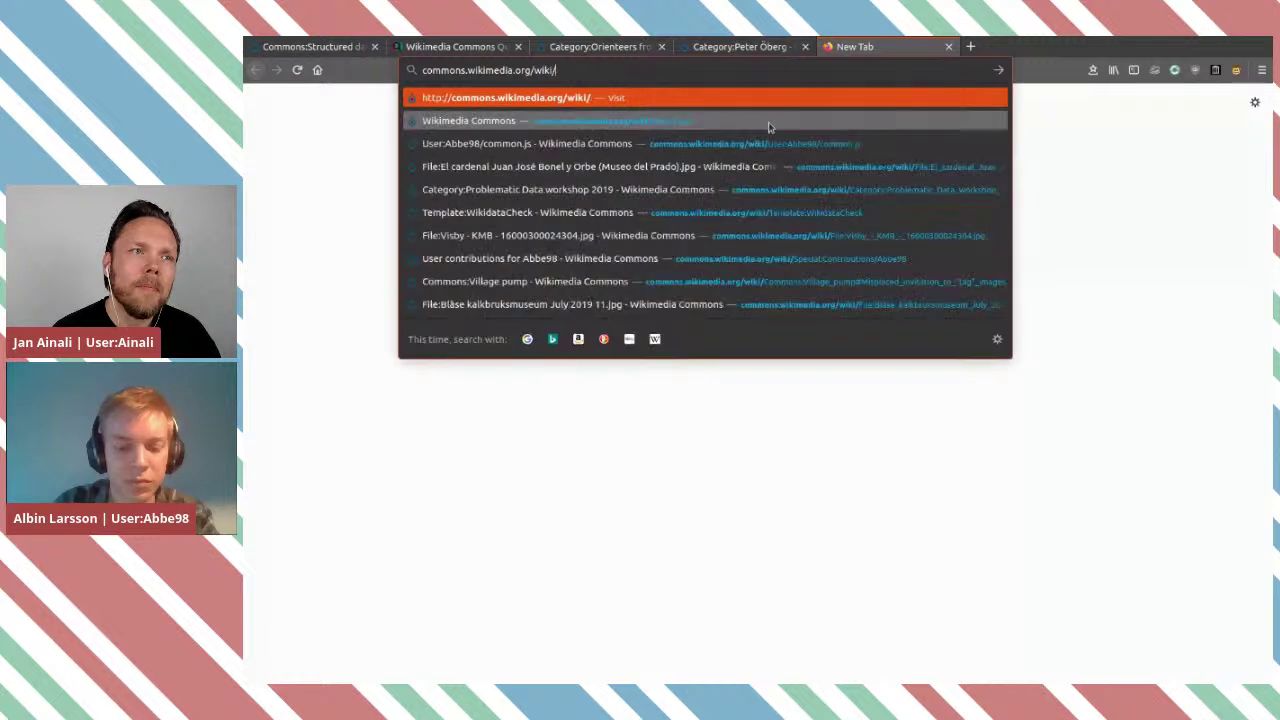
text(User:)
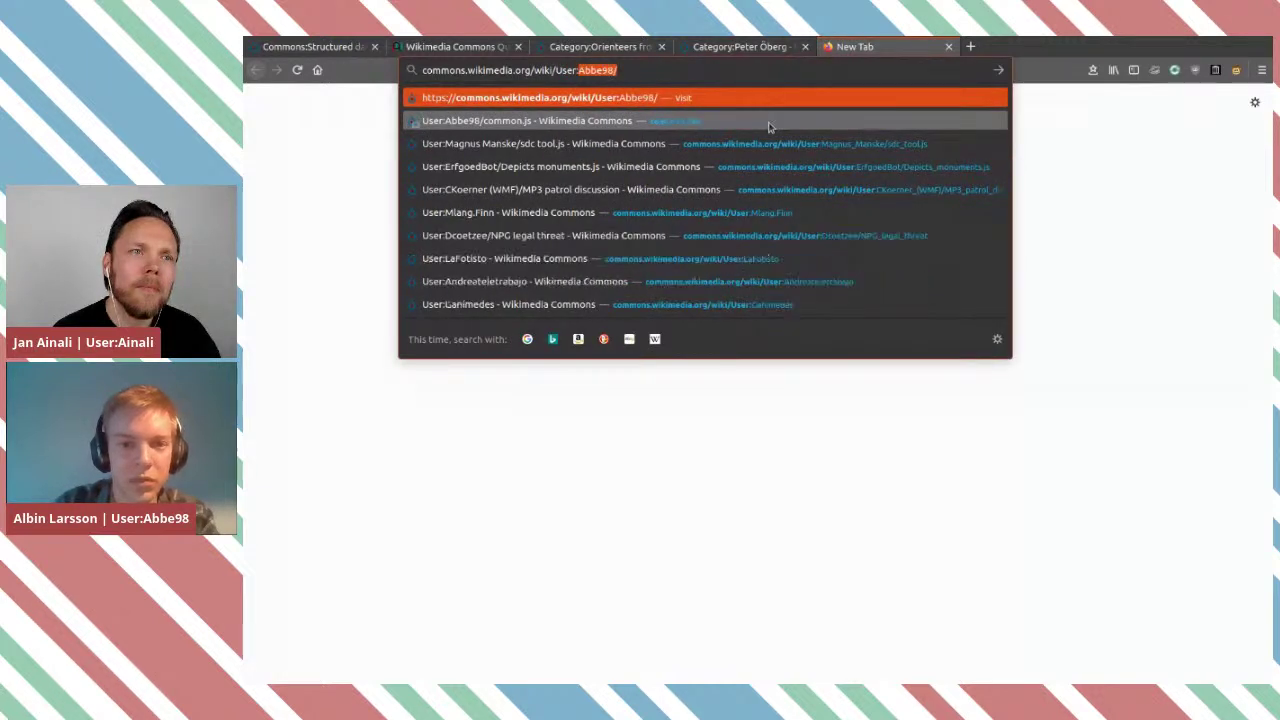
key(Return)
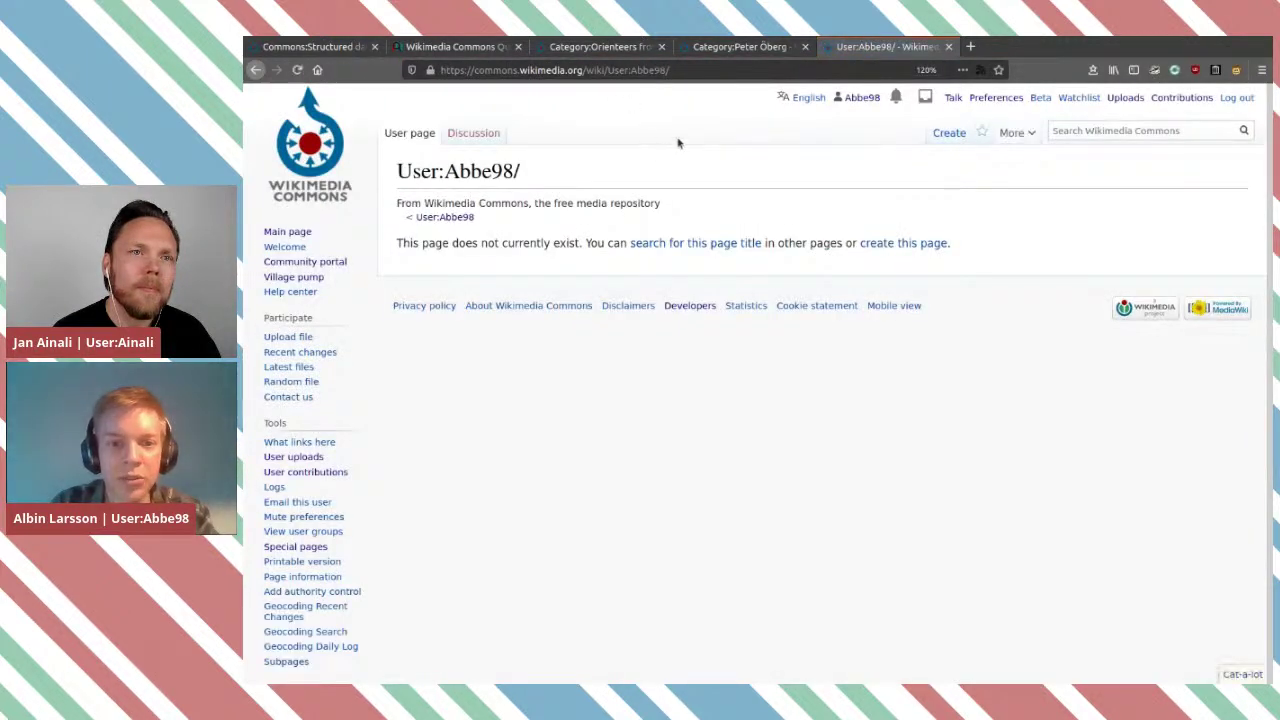
click(690, 70)
click(701, 72)
key(BackSpace)
key(Return)
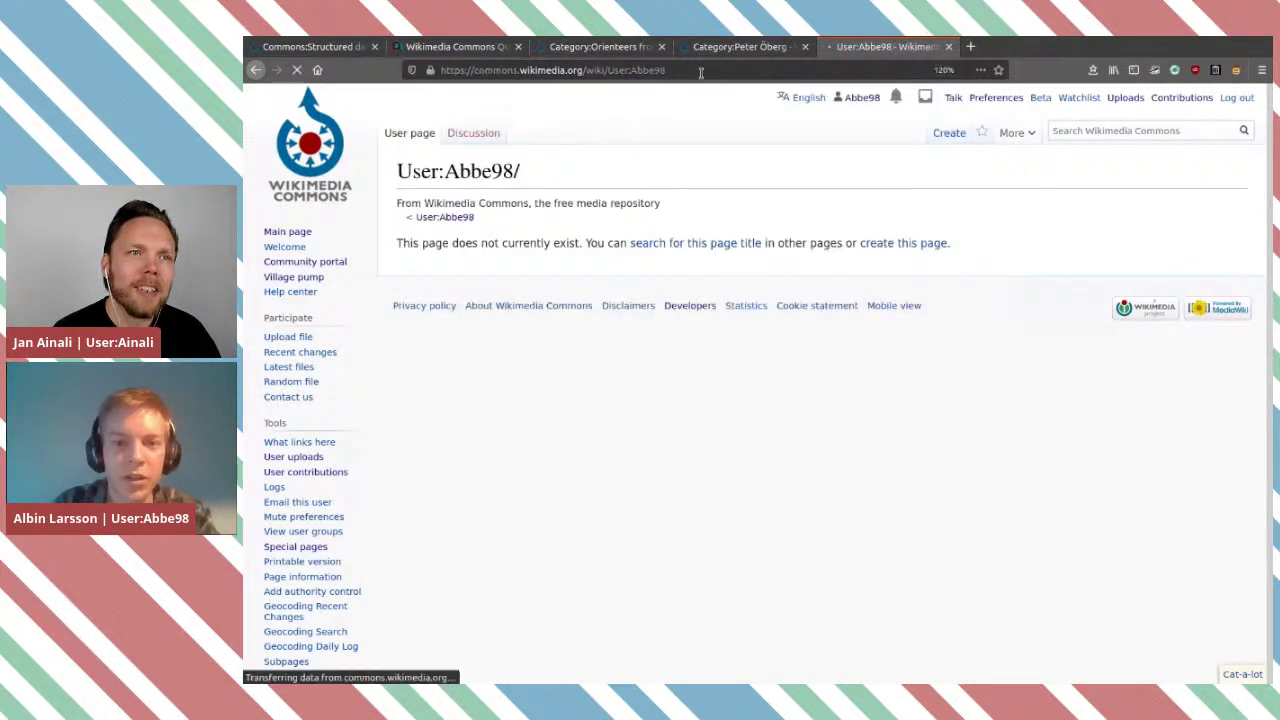
Load the common.js subpage of the user page.
click(694, 70)
click(704, 70)
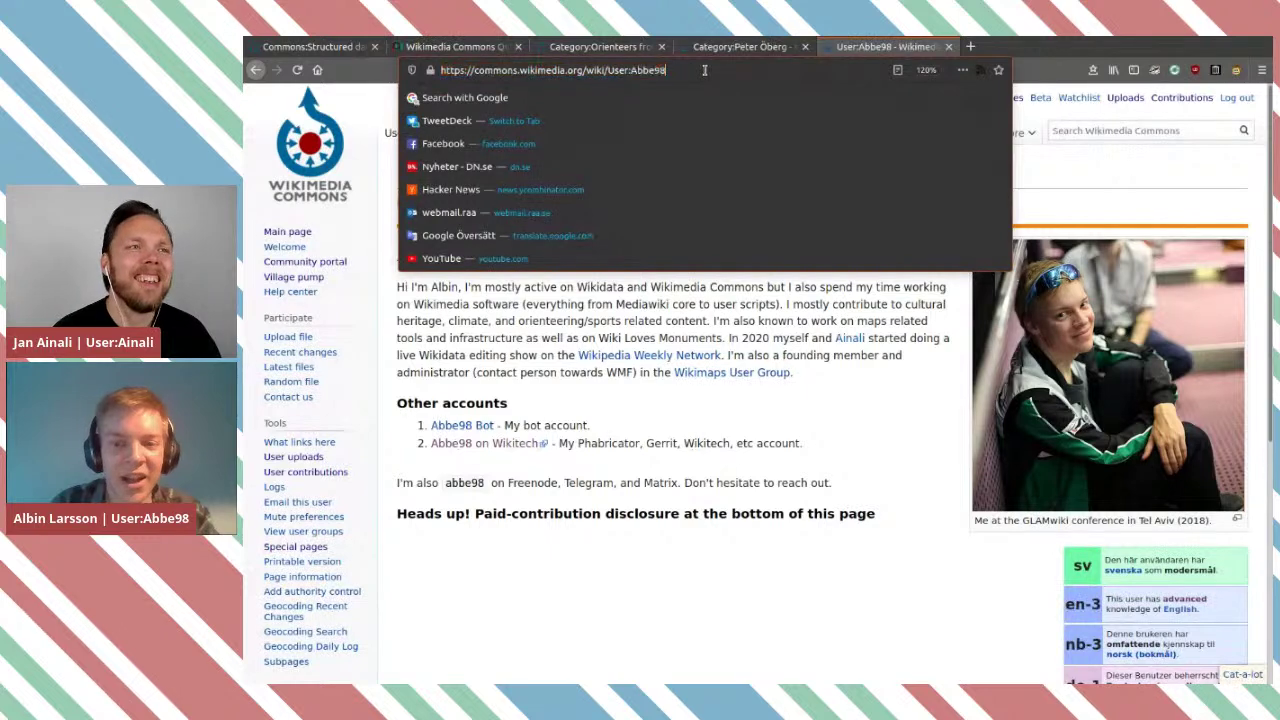
text(/)
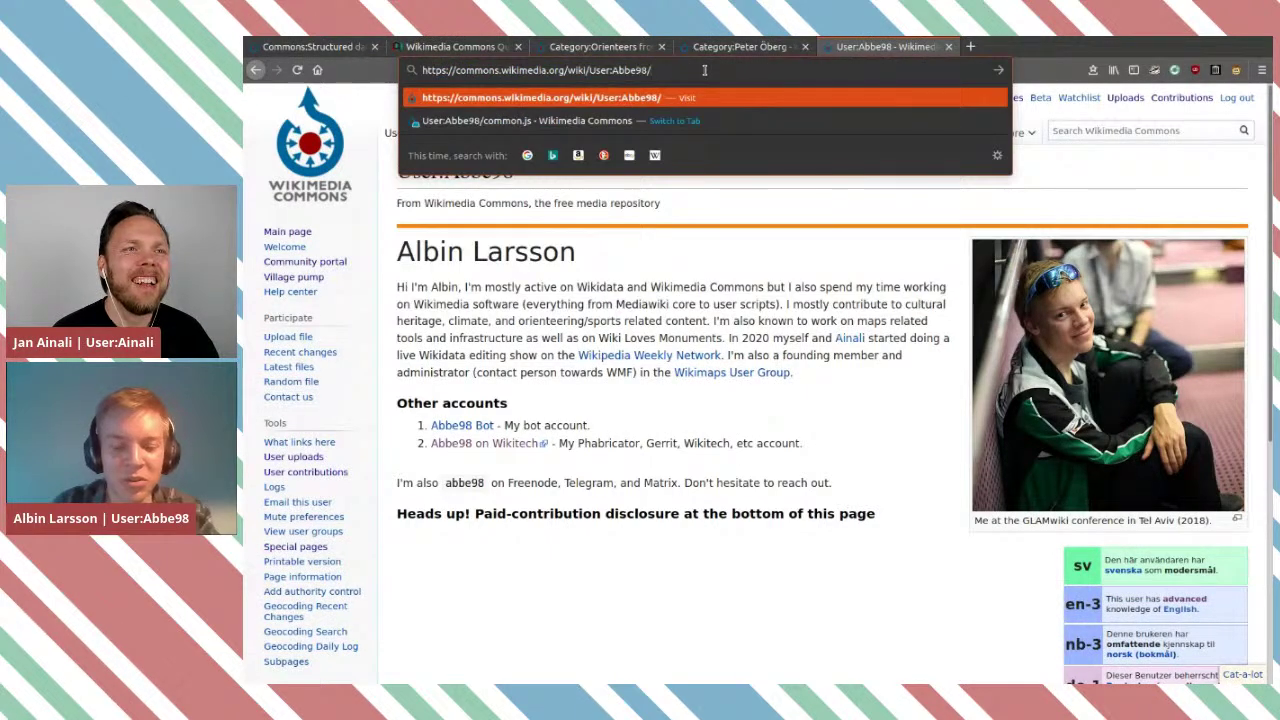
text(common.js)
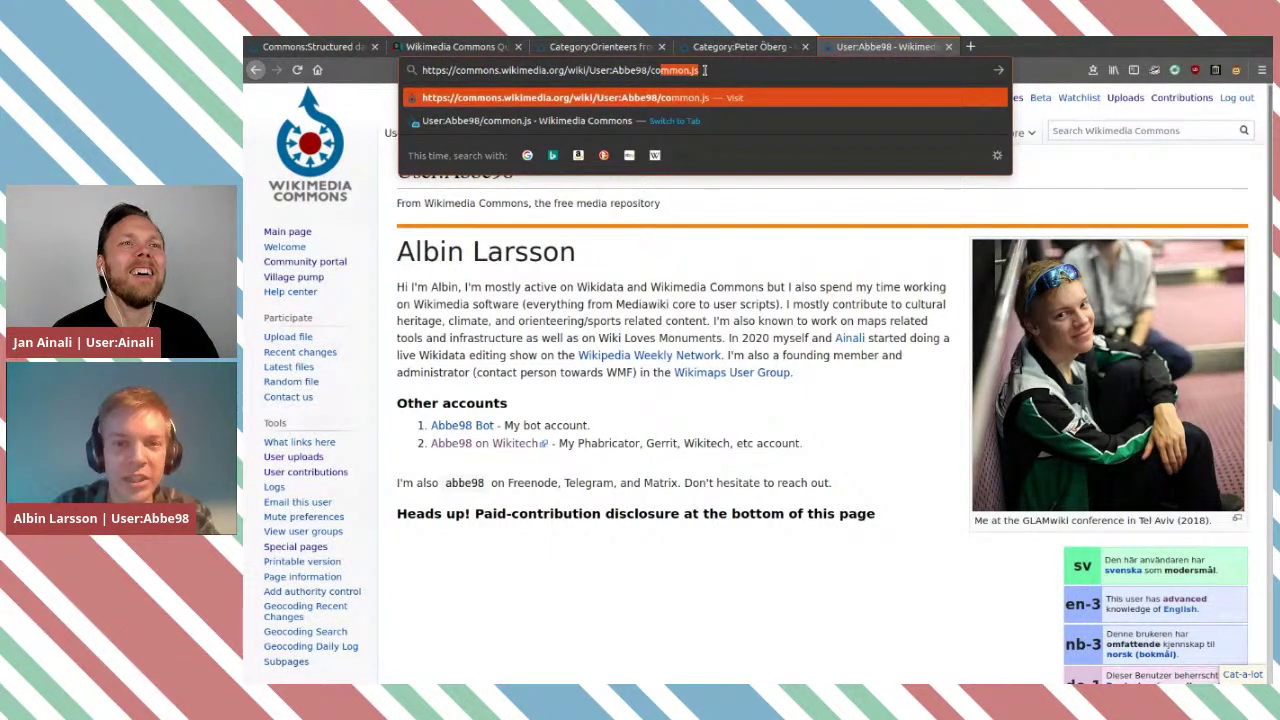
key(Return)
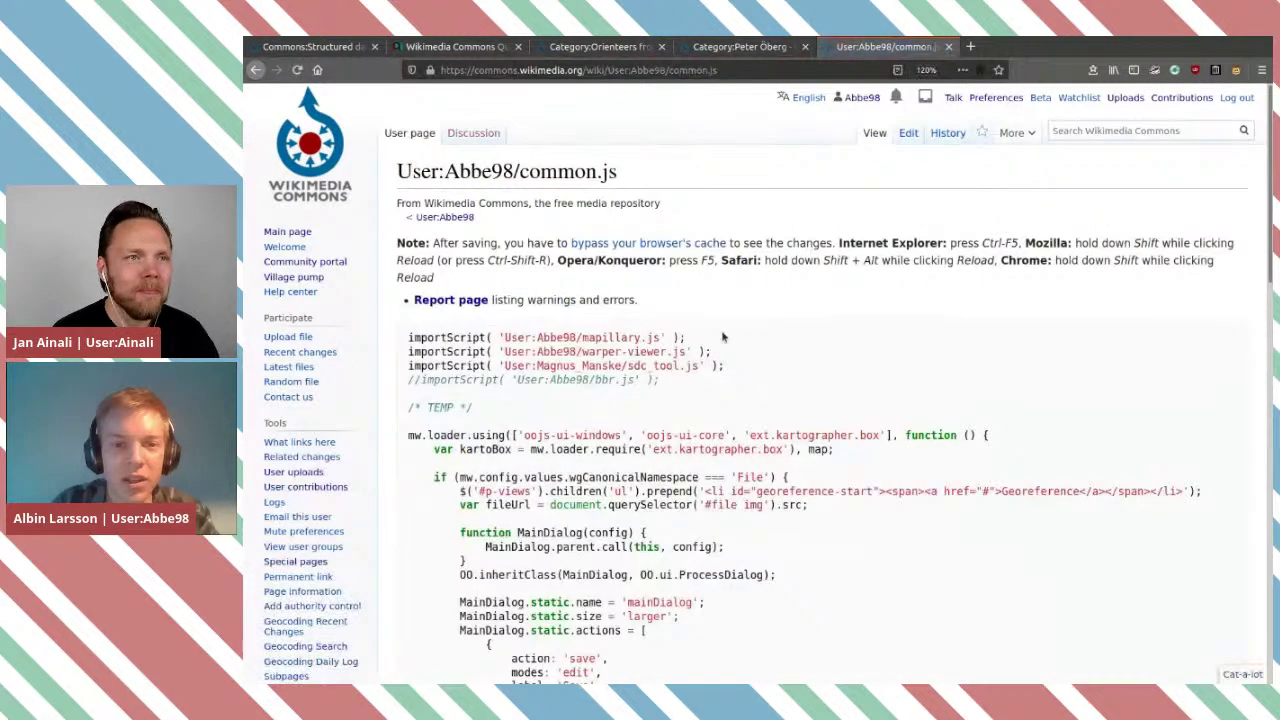
Examine the code in common.js and highlight the importScript line that loads sdc_tool.js.
scroll(715, 335, down, 1)
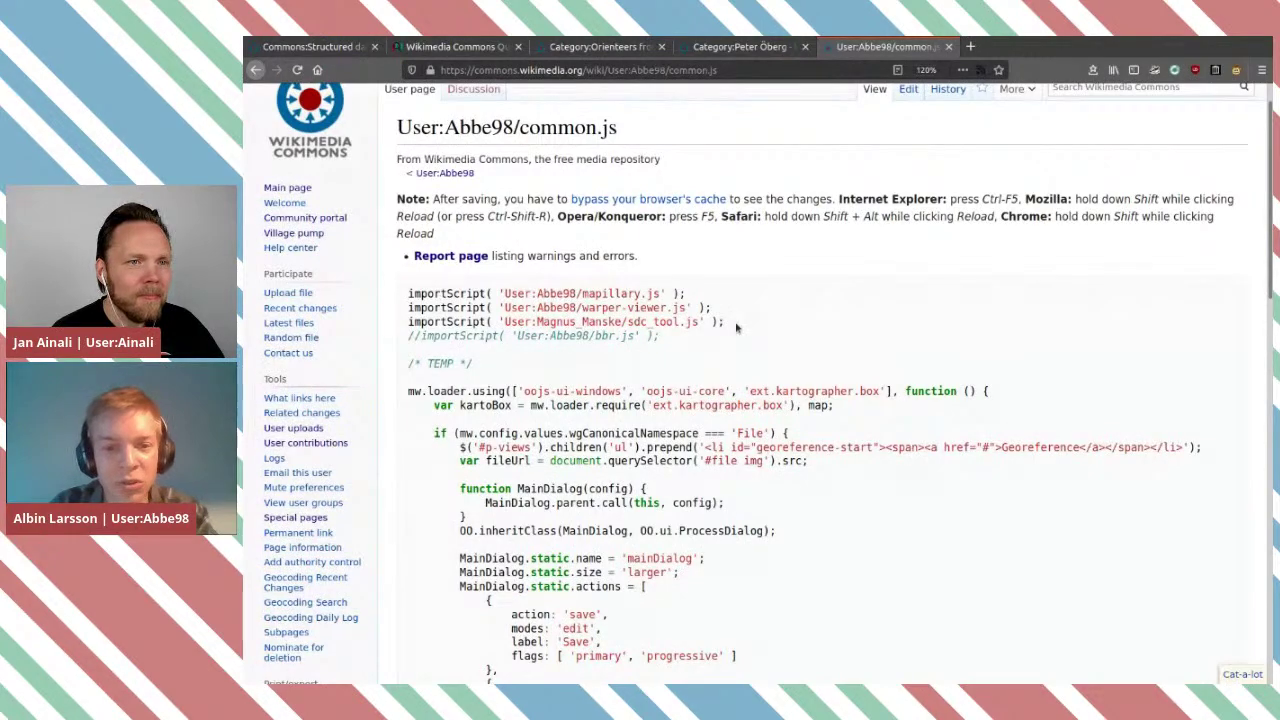
scroll(763, 397, down, 10)
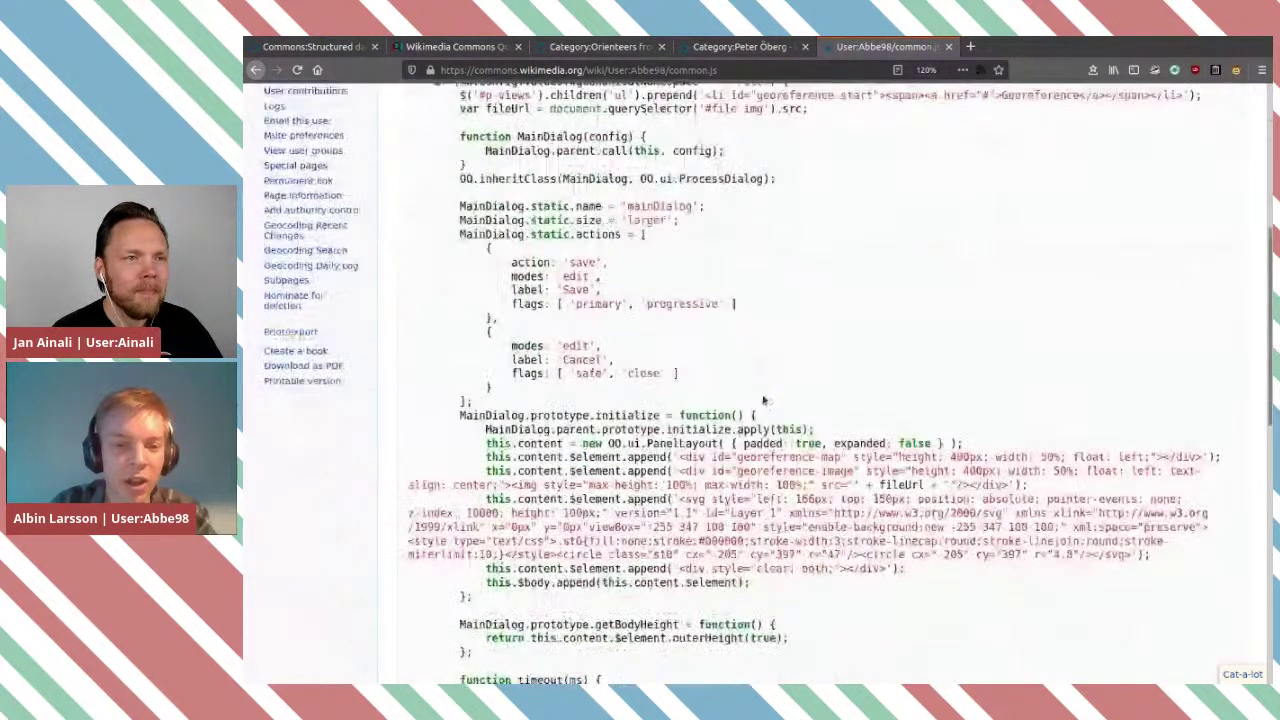
scroll(763, 400, down, 3)
scroll(750, 375, up, 15)
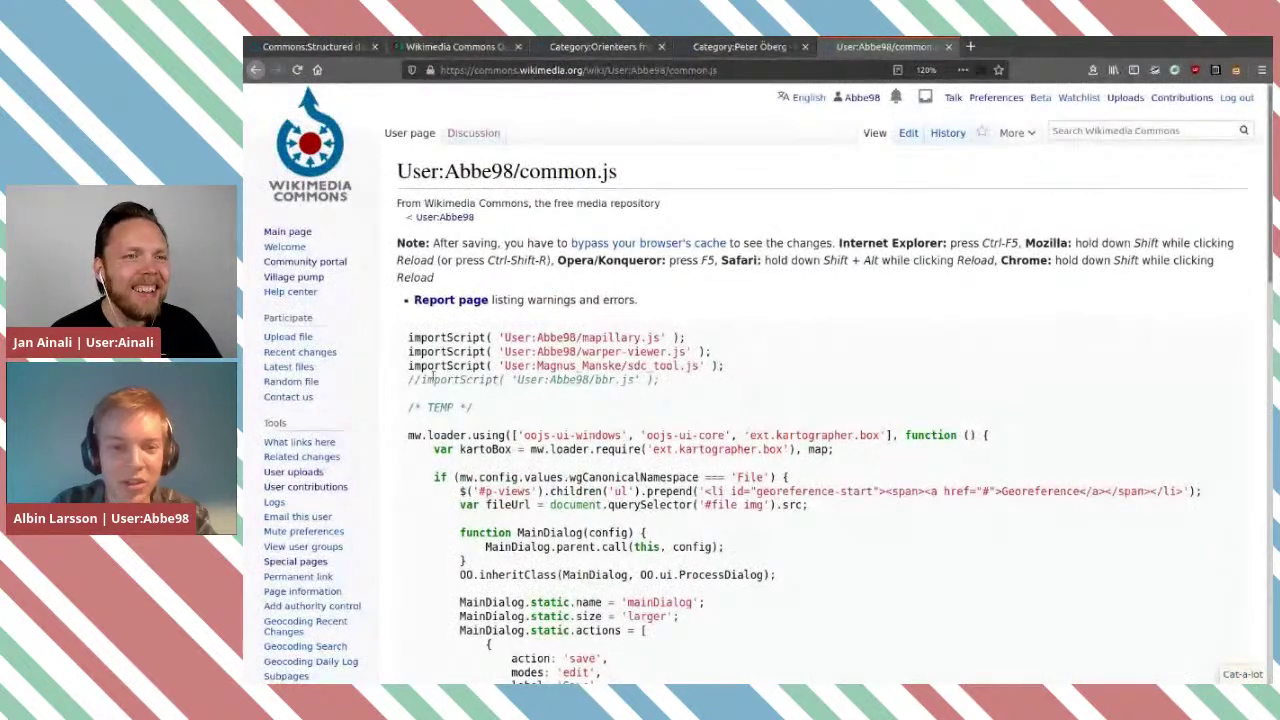
drag(409, 366, 716, 367)
click(708, 368)
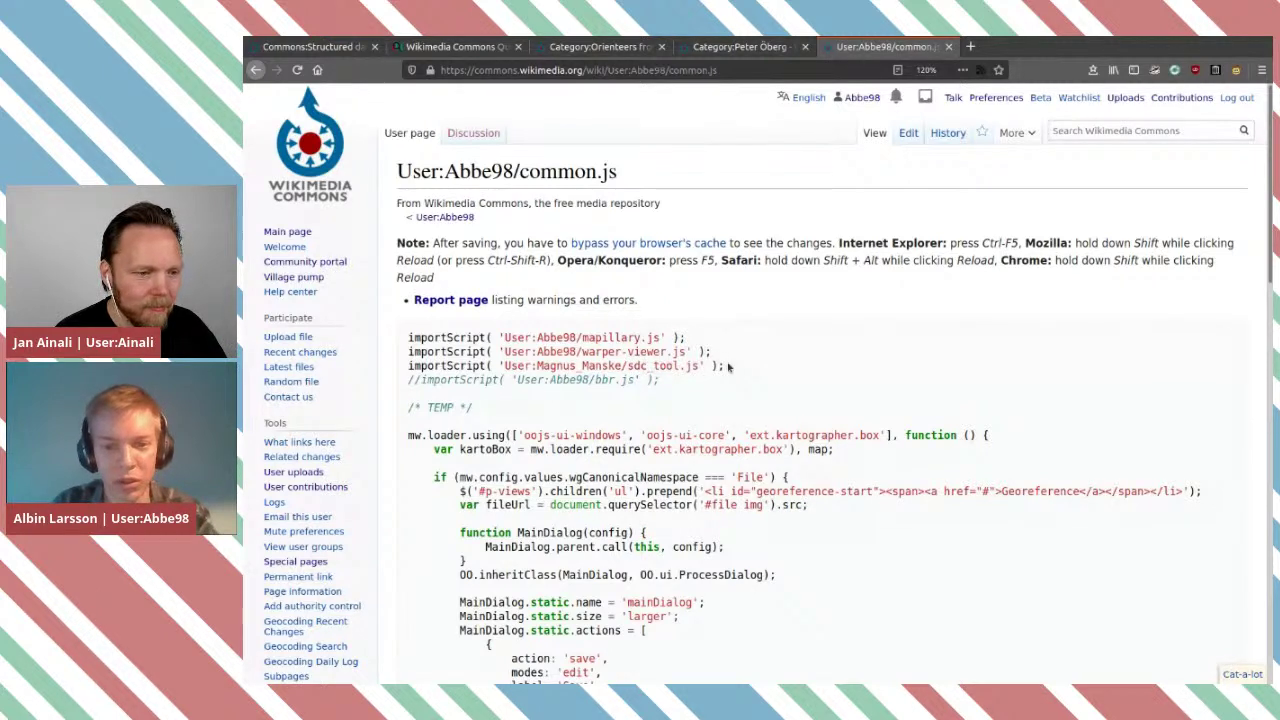
drag(728, 368, 406, 368)
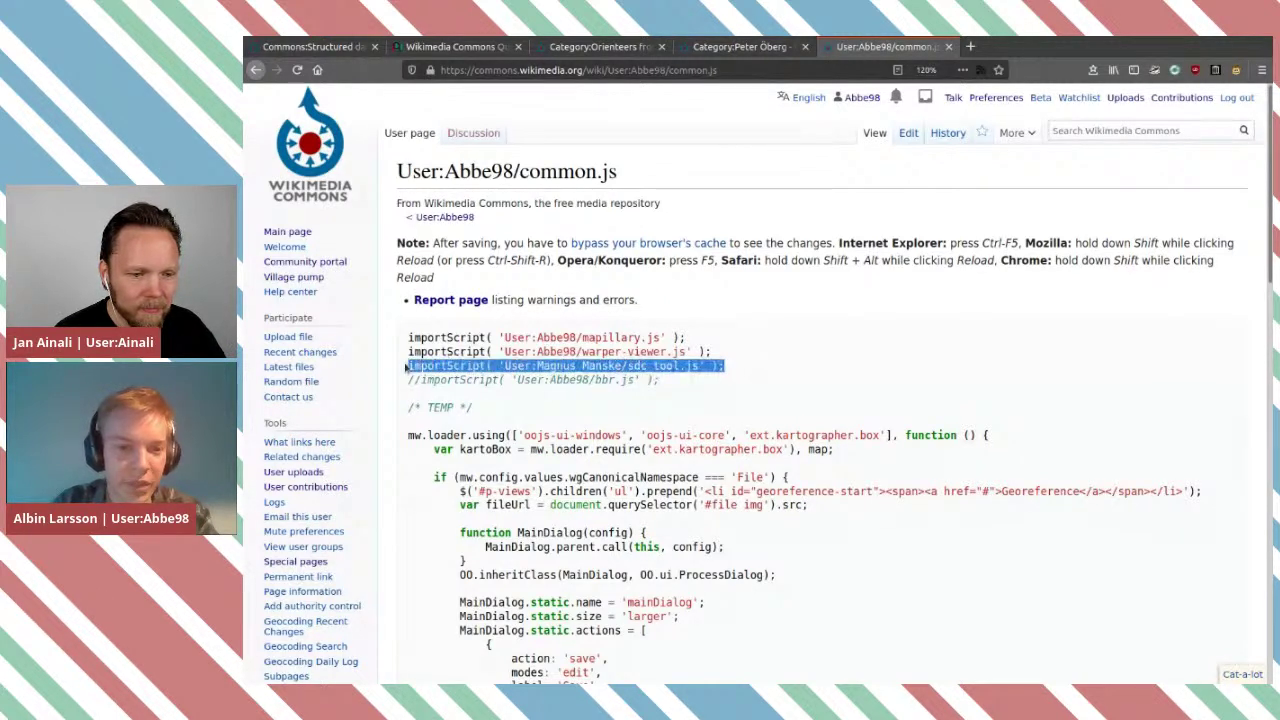
click(770, 383)
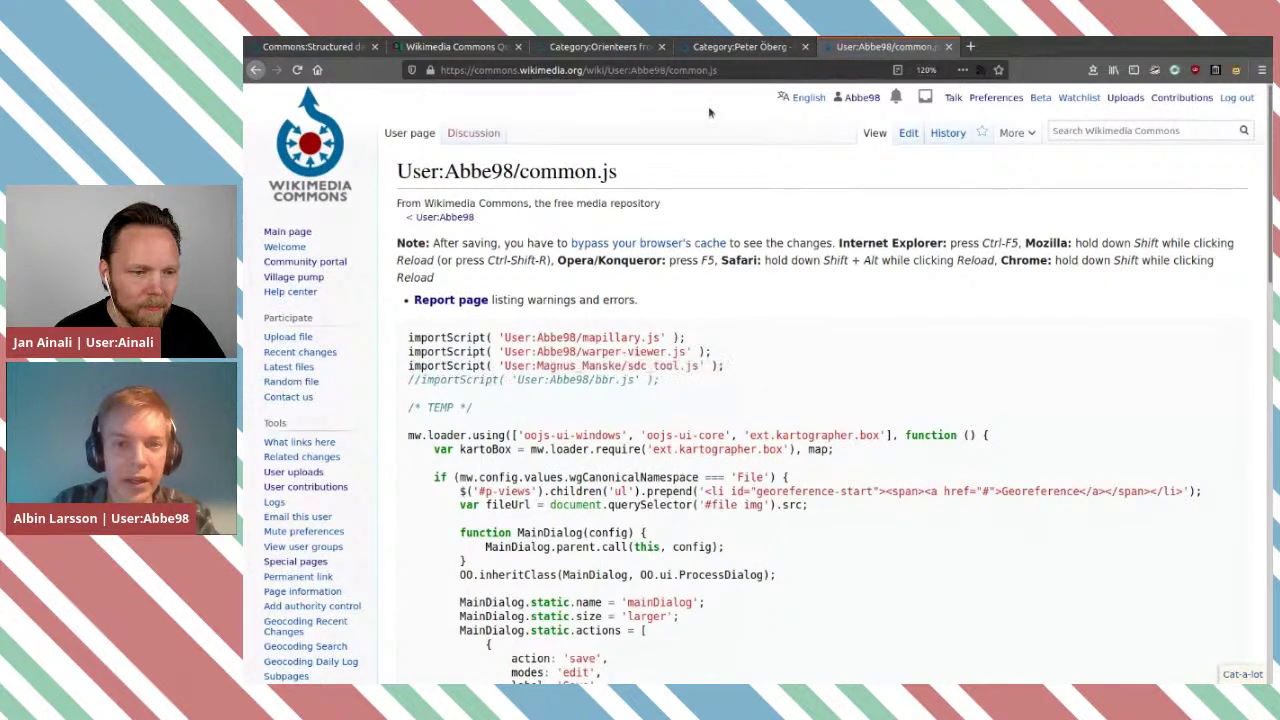
Return to the Peter Öberg category and look over its files and parent categories.
click(716, 47)
scroll(898, 335, down, 1)
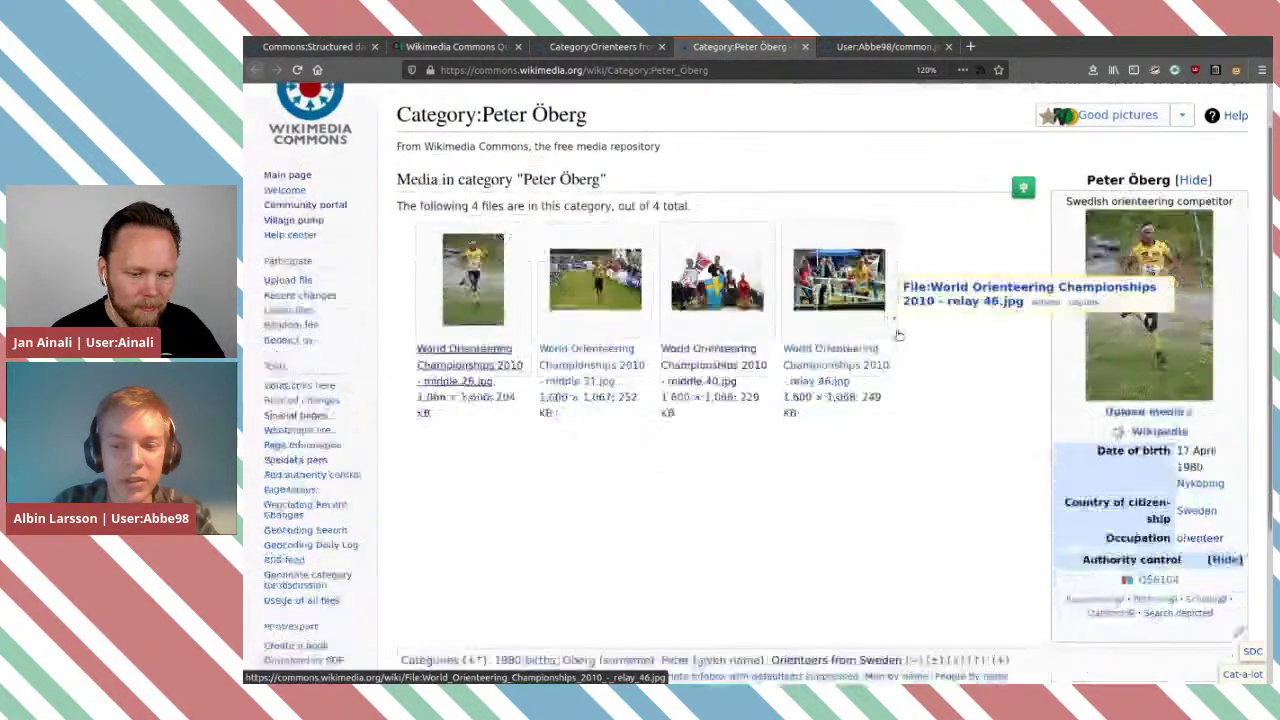
scroll(898, 335, down, 4)
scroll(898, 335, up, 5)
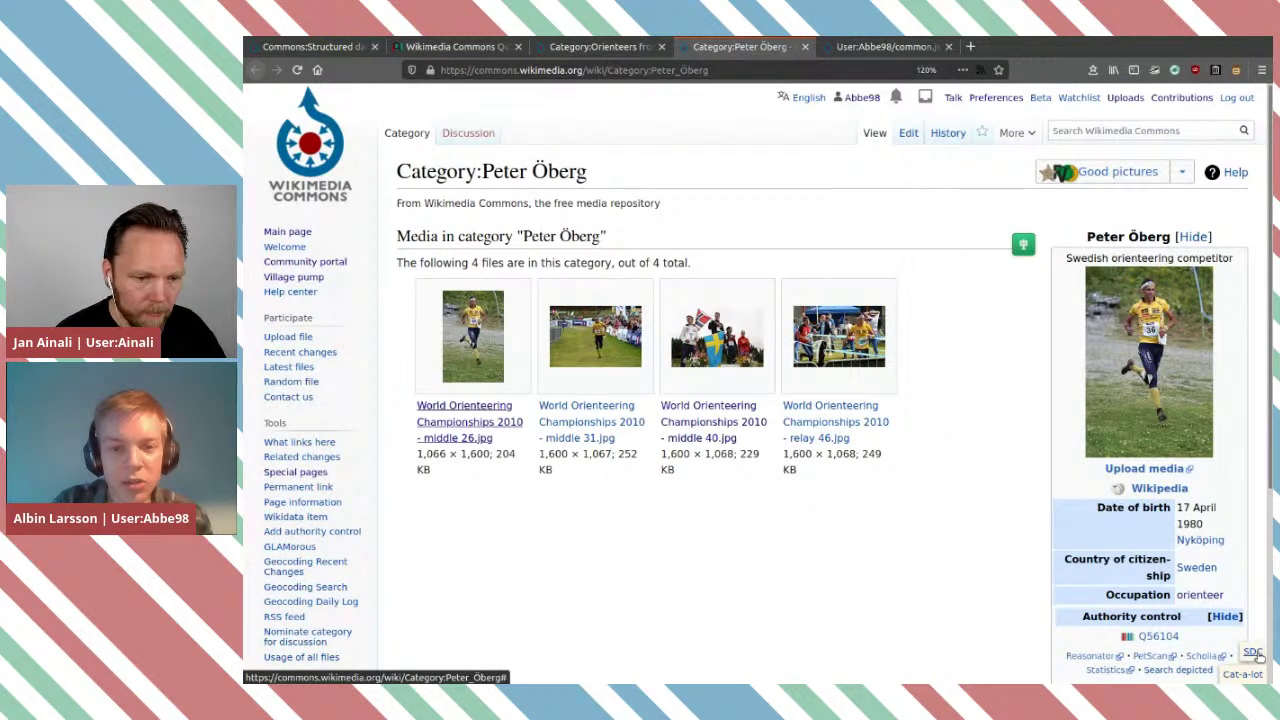
Open the SDC tool on the category page and select all of the category's files.
click(1254, 652)
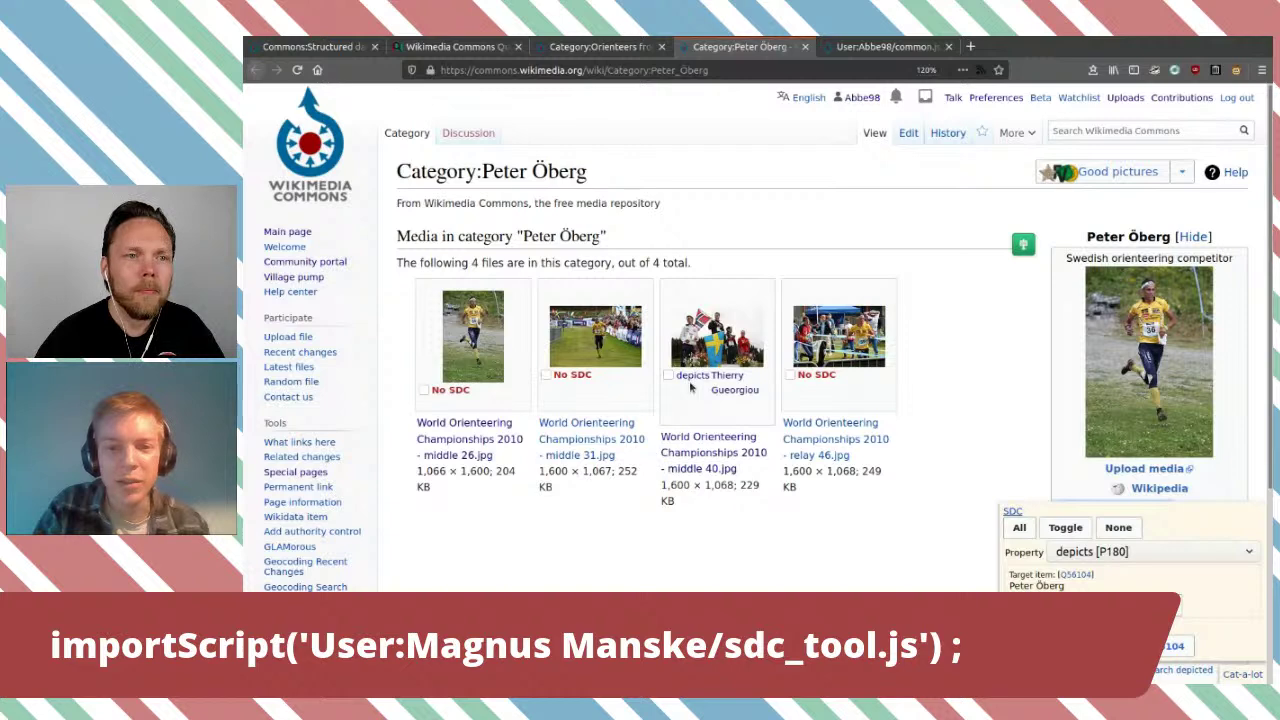
mouse_move(728, 342)
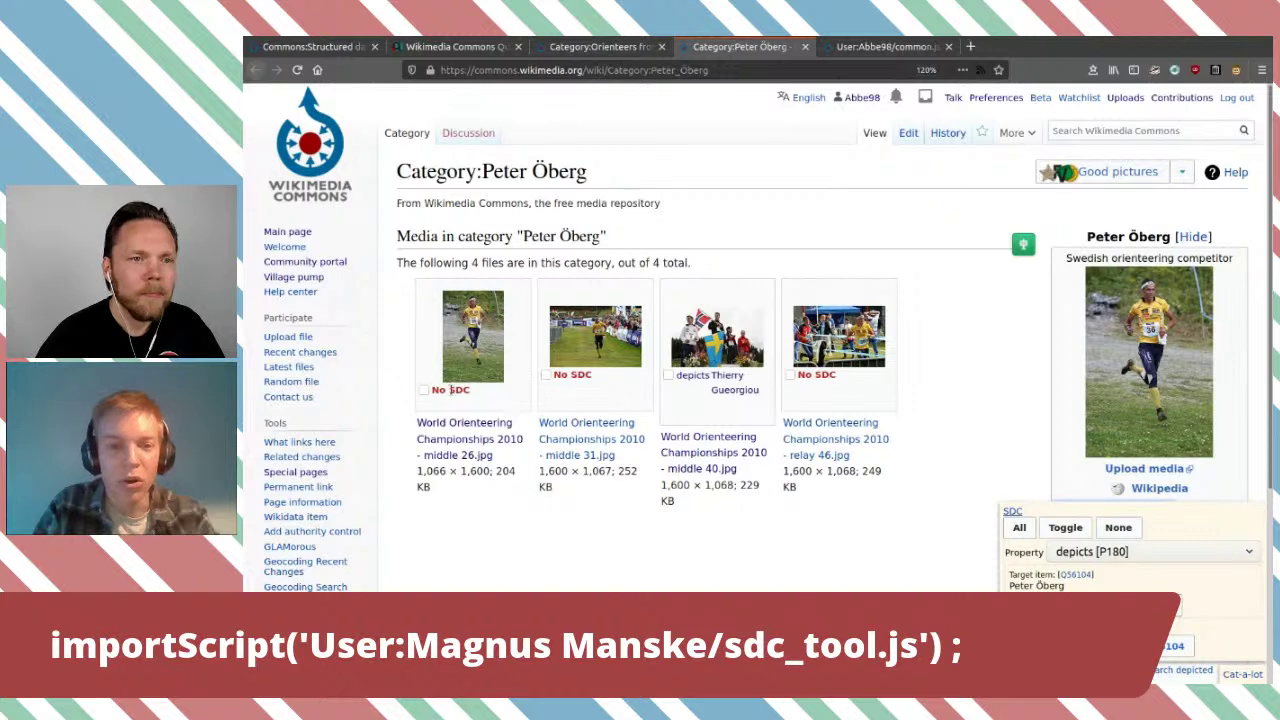
click(1020, 529)
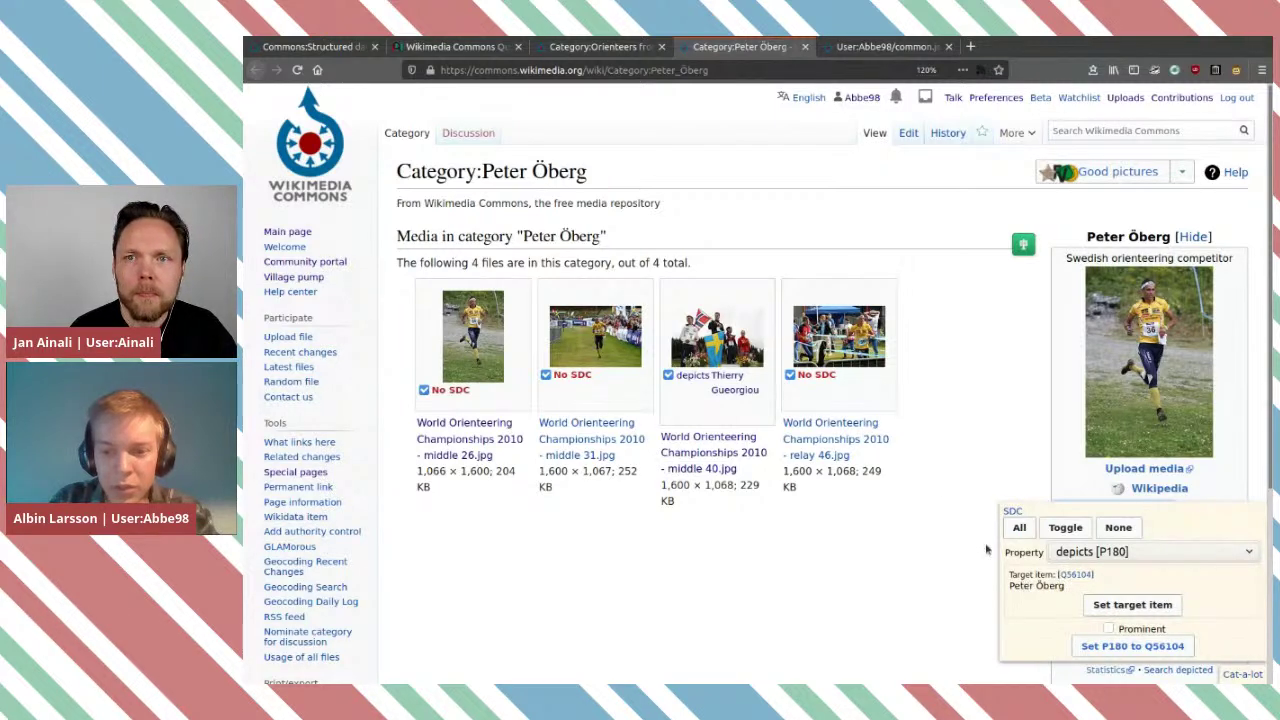
Exclude middle 40.jpg from the selection and add prominent depicts statements for Peter Öberg (Q56104) to the other three files.
scroll(922, 406, down, 3)
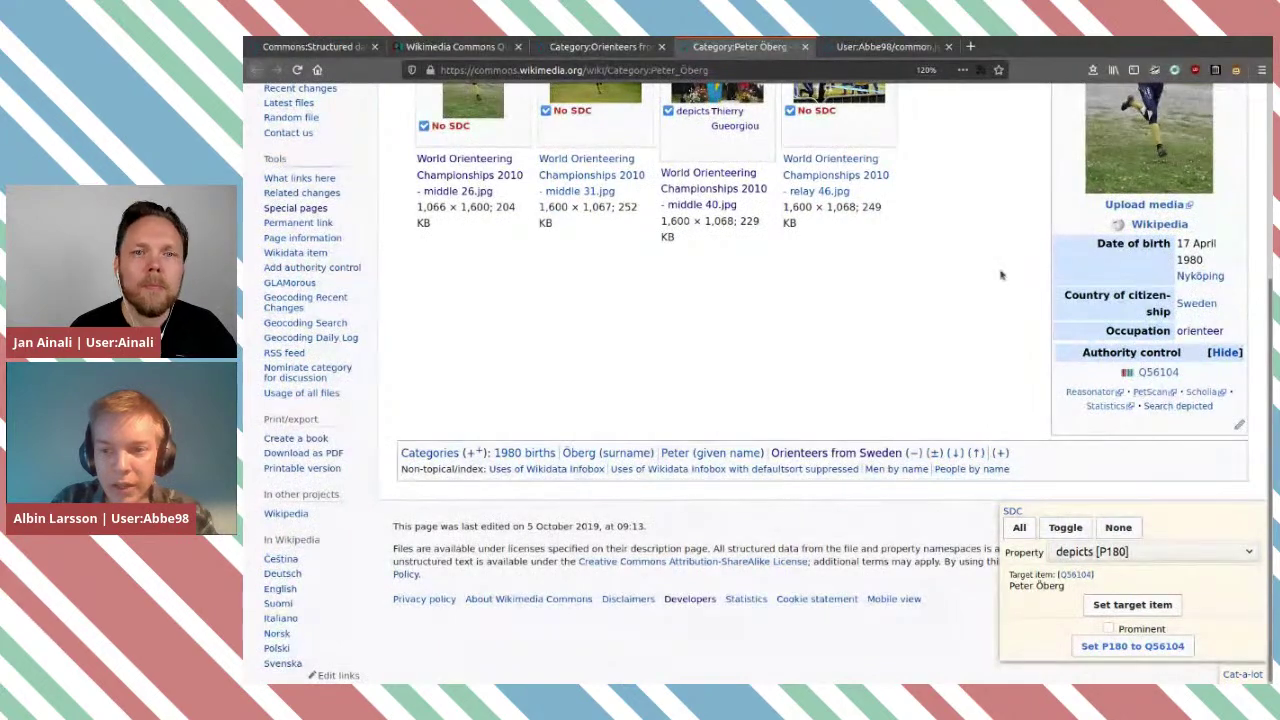
scroll(1001, 275, up, 4)
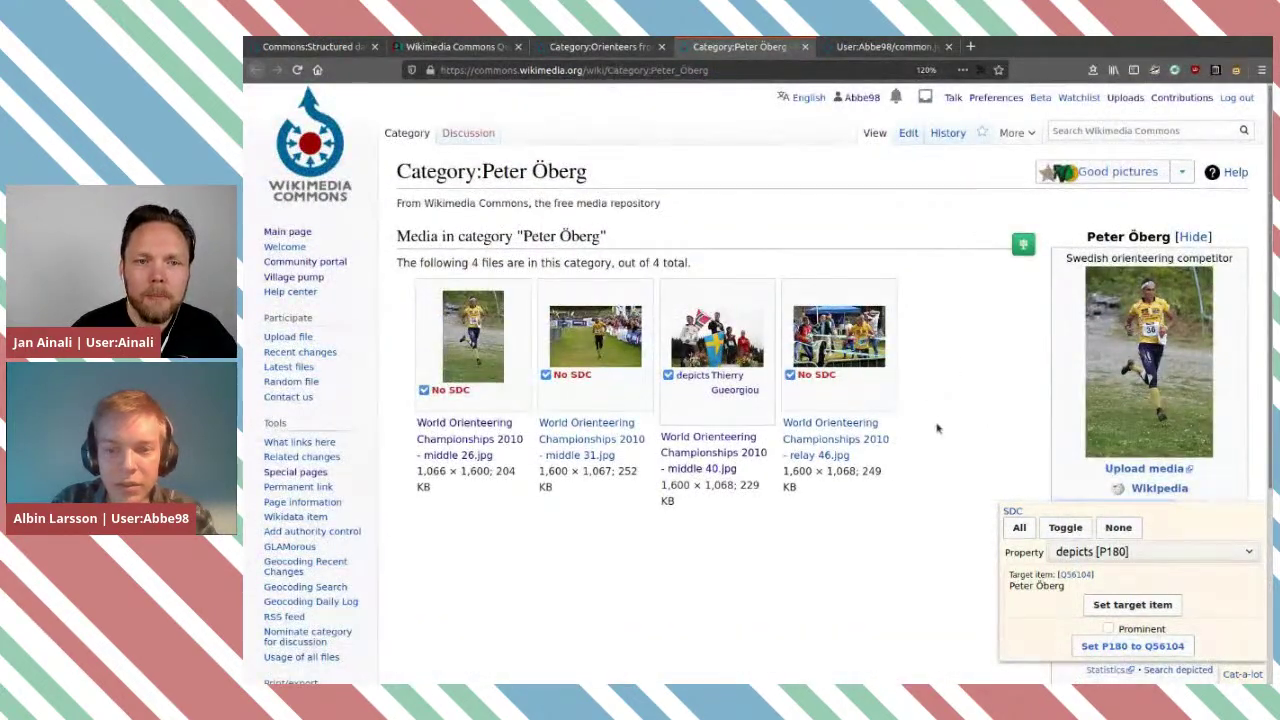
scroll(942, 438, down, 4)
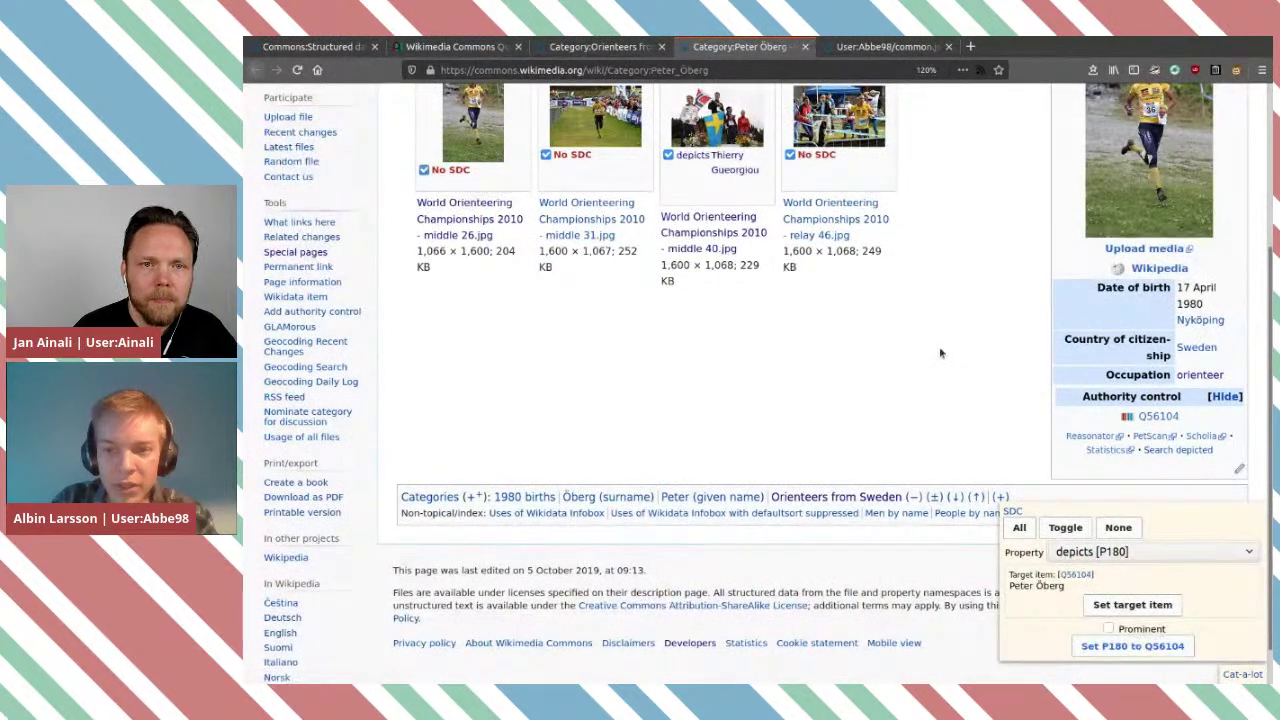
scroll(940, 274, up, 4)
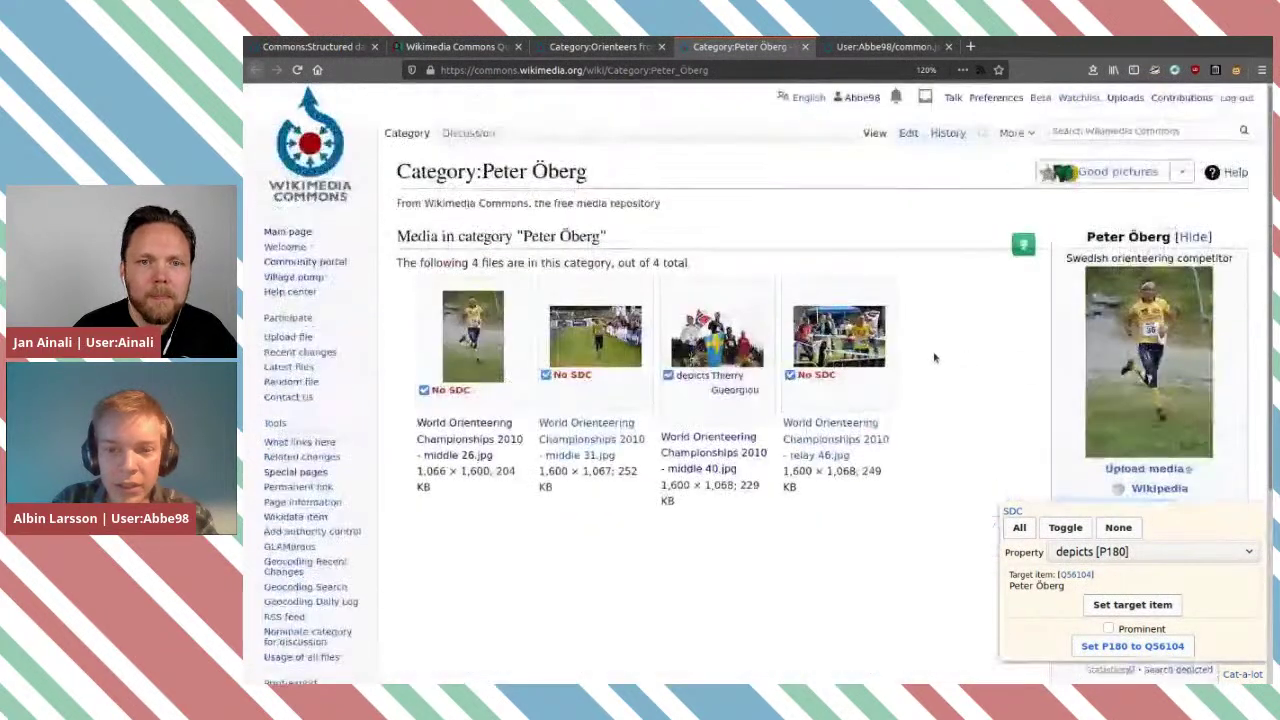
click(668, 376)
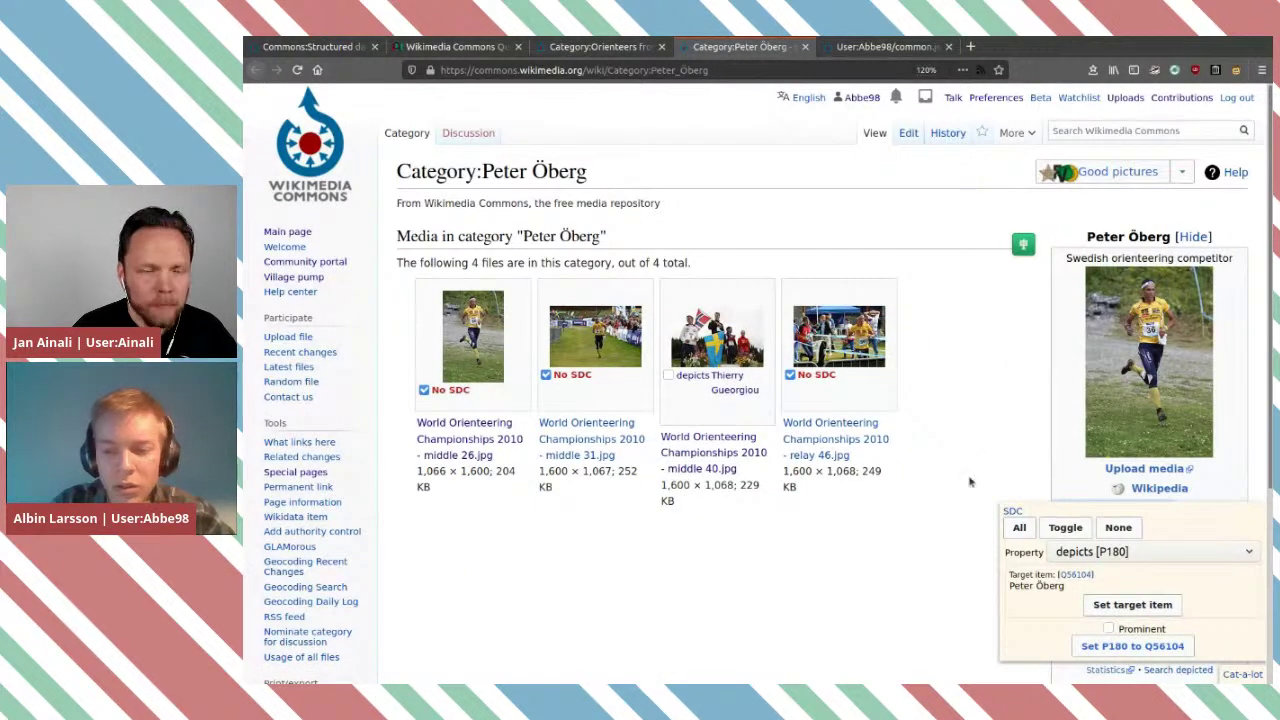
click(1136, 648)
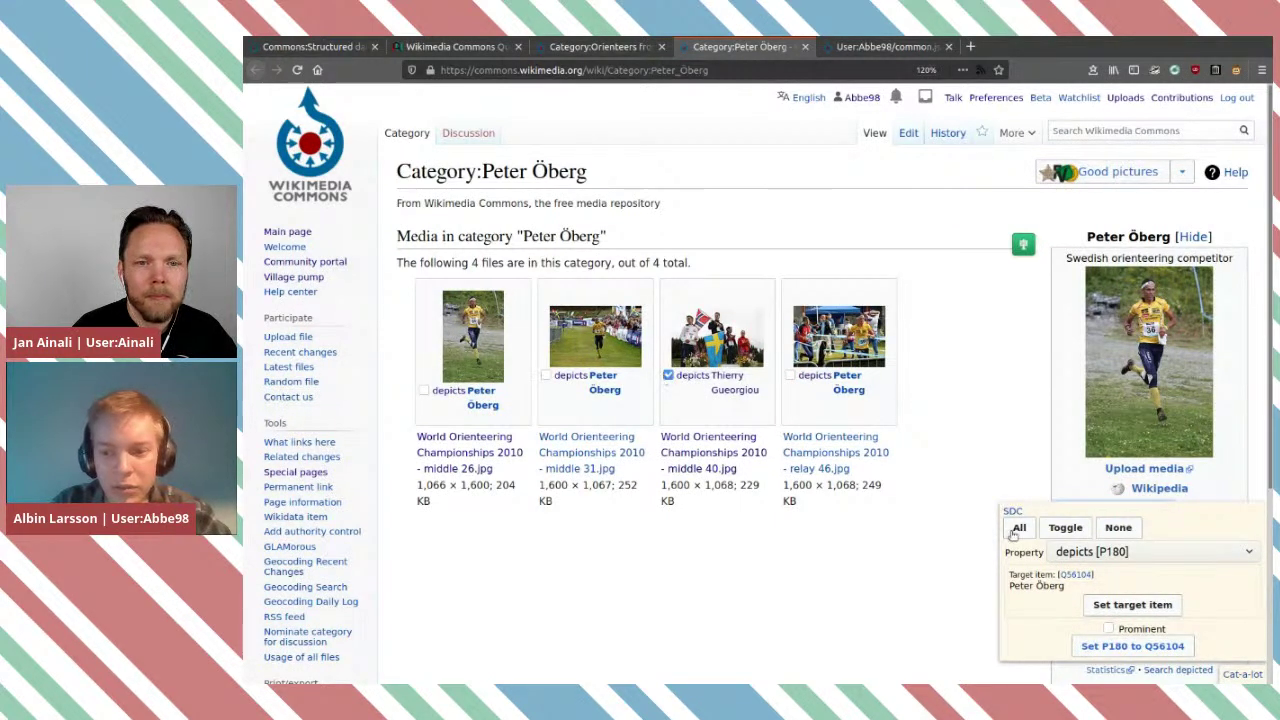
Choose Peter Öberg (Q56104), the Swedish orienteering competitor, as the target item and add it as depicts to middle 40.jpg.
click(1122, 608)
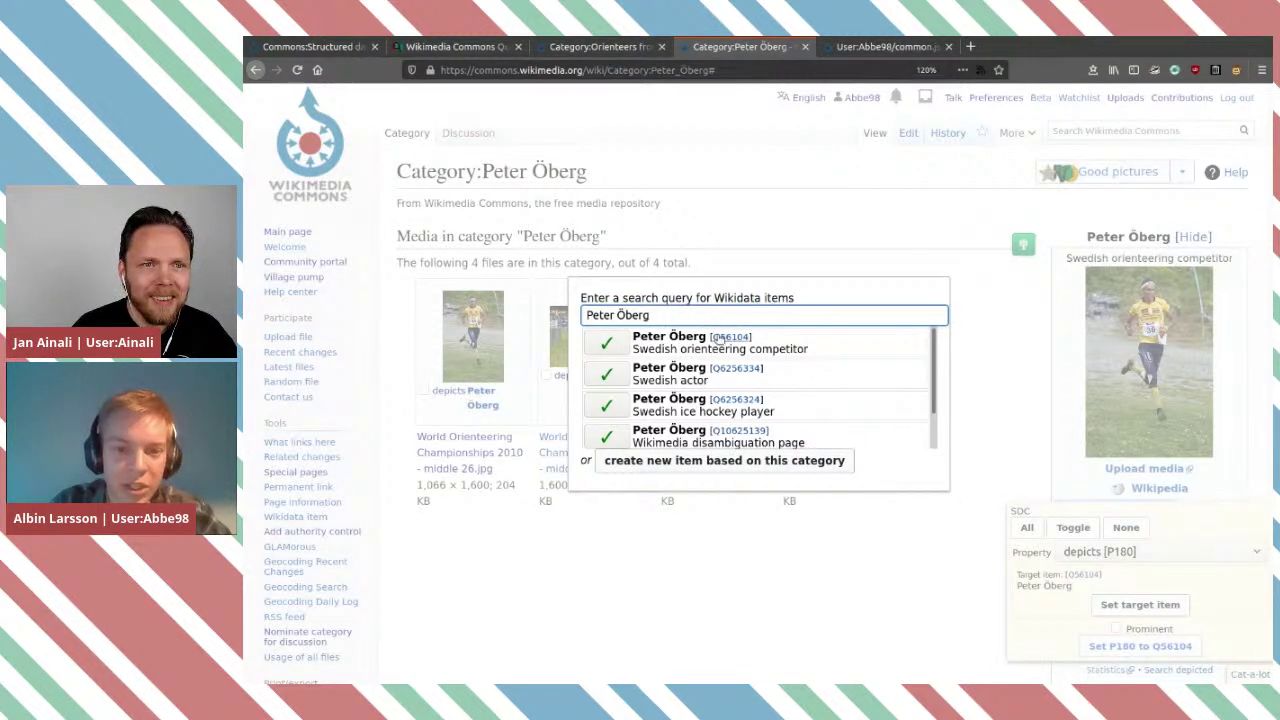
click(607, 346)
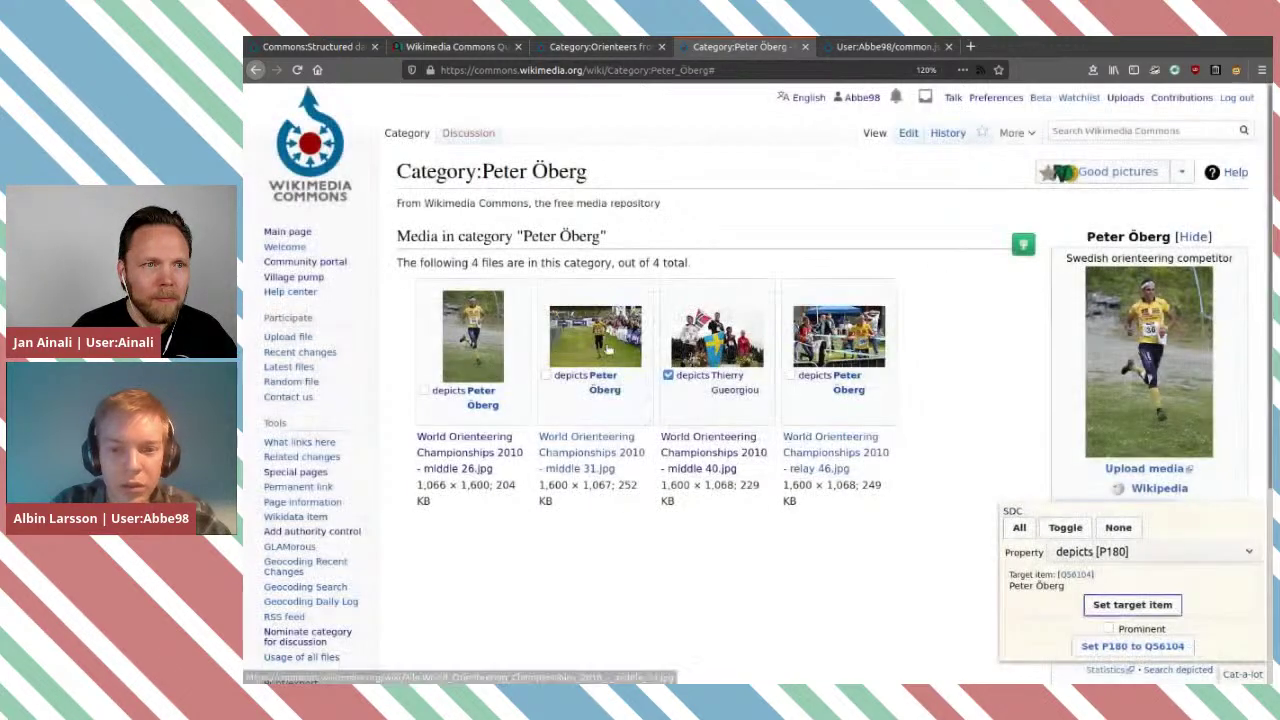
click(1157, 648)
mouse_move(805, 470)
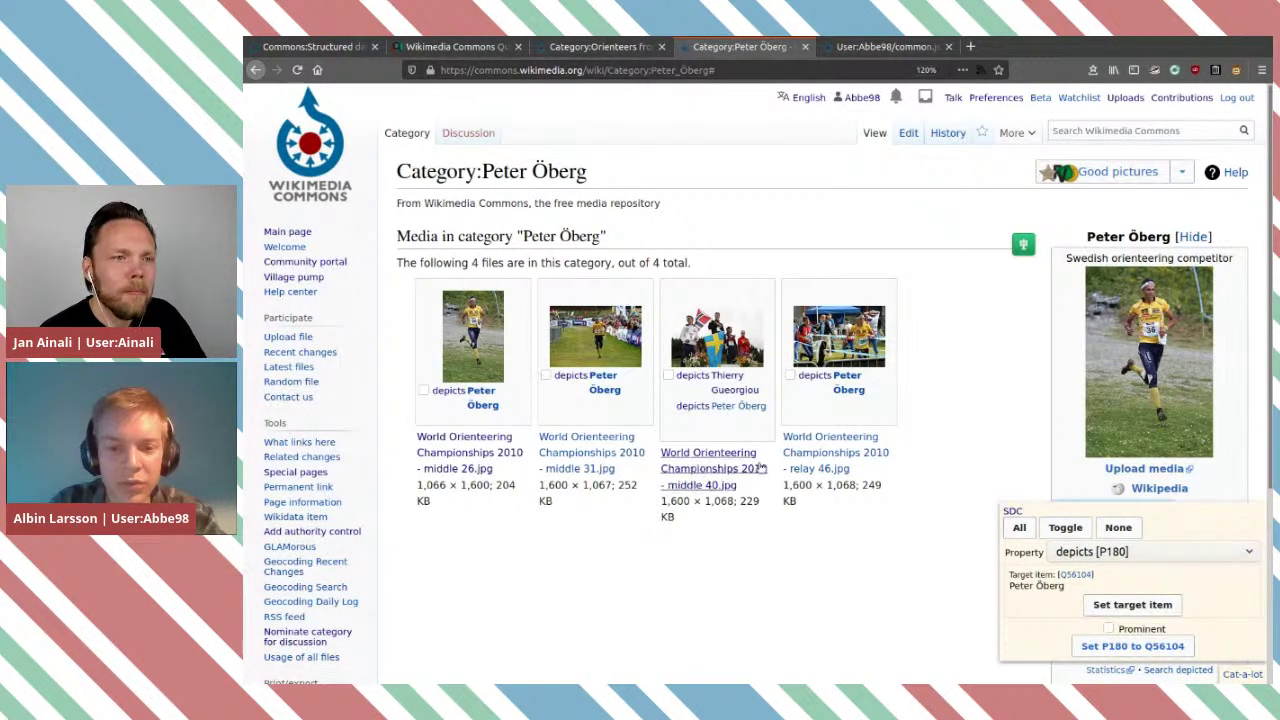
Open the file page of World Orienteering Championships 2010 - middle 40.jpg and show its structured data.
click(725, 455)
scroll(800, 462, down, 5)
scroll(800, 462, down, 8)
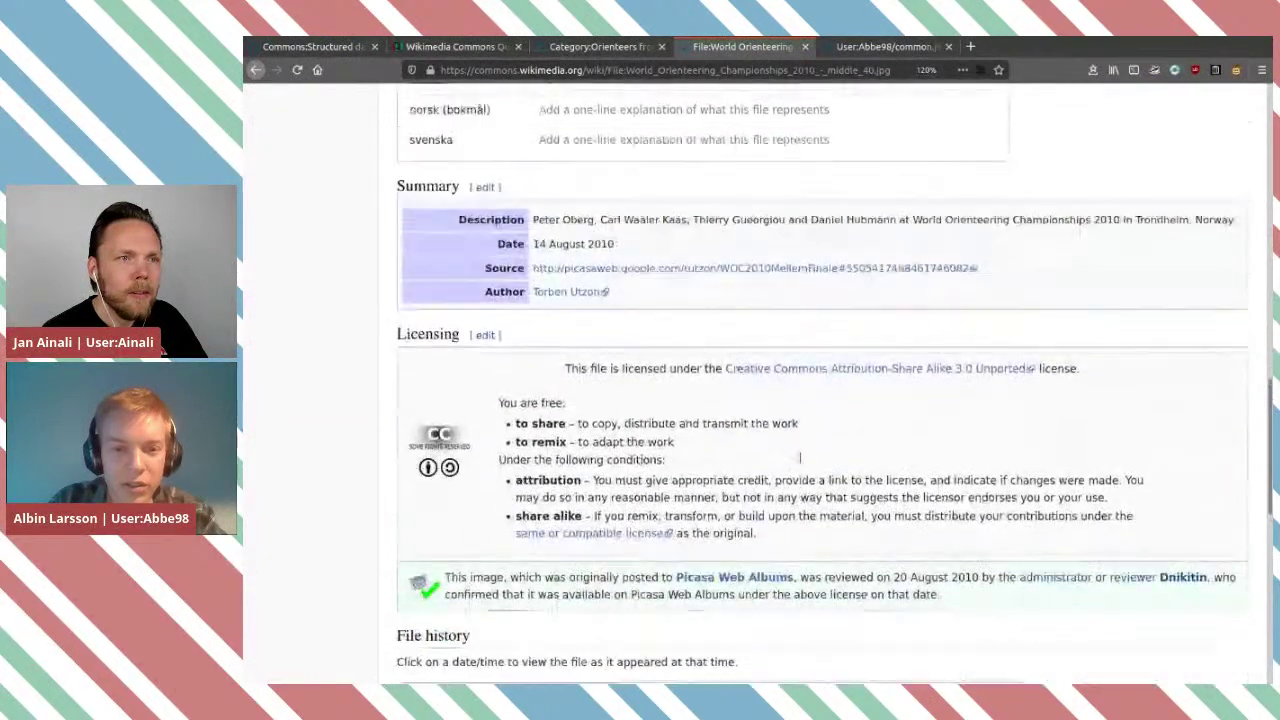
scroll(600, 257, up, 4)
click(572, 249)
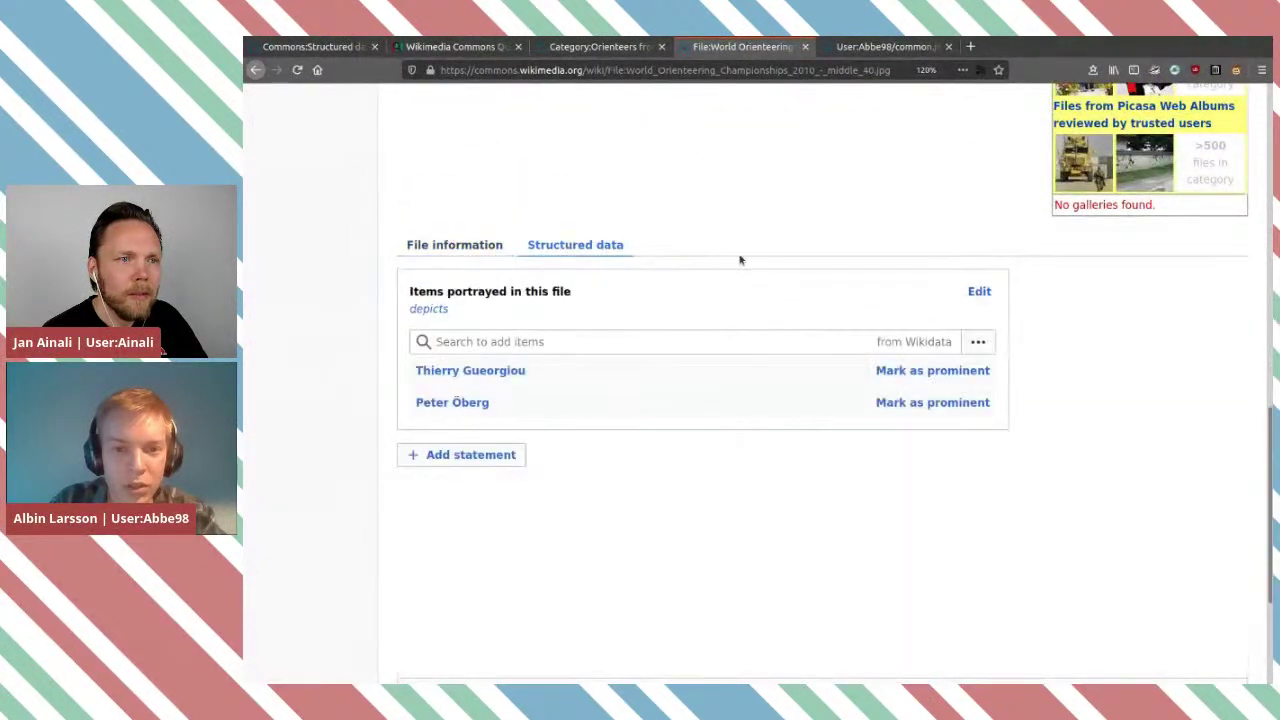
Copy the event name "World Orienteering Championships" from the file page's title.
scroll(759, 292, up, 10)
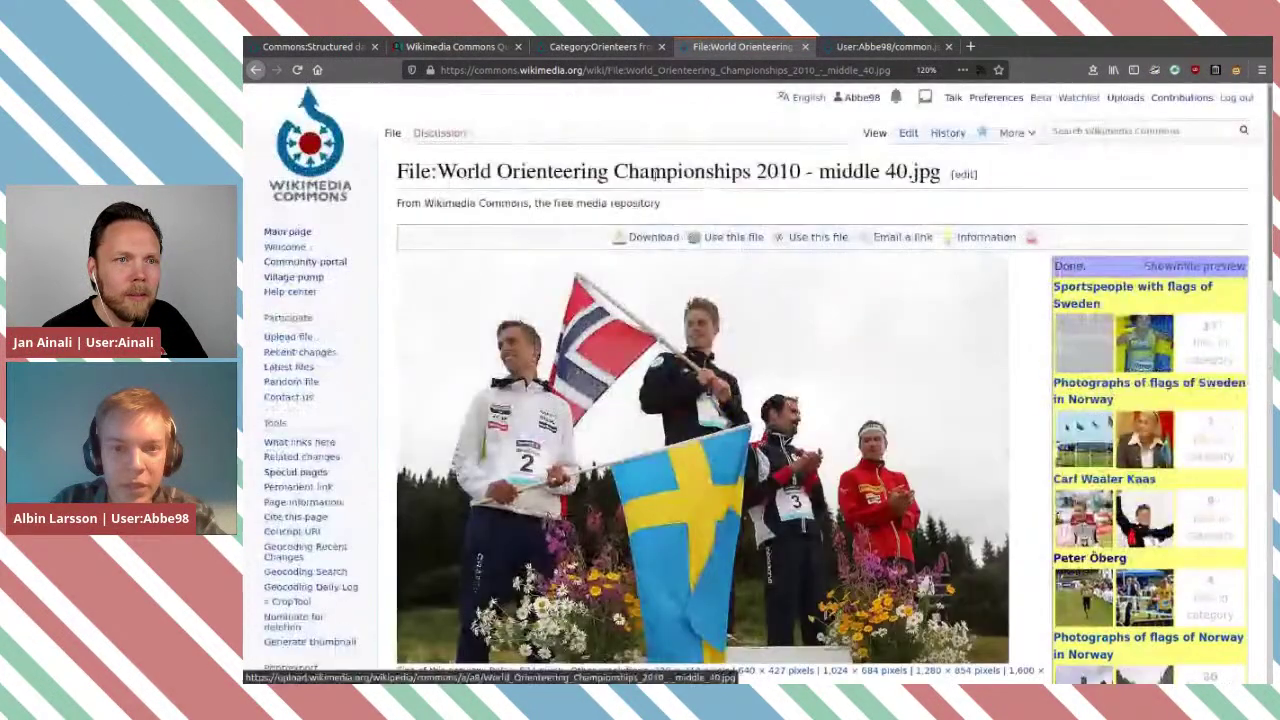
drag(437, 171, 752, 172)
key(ctrl+c)
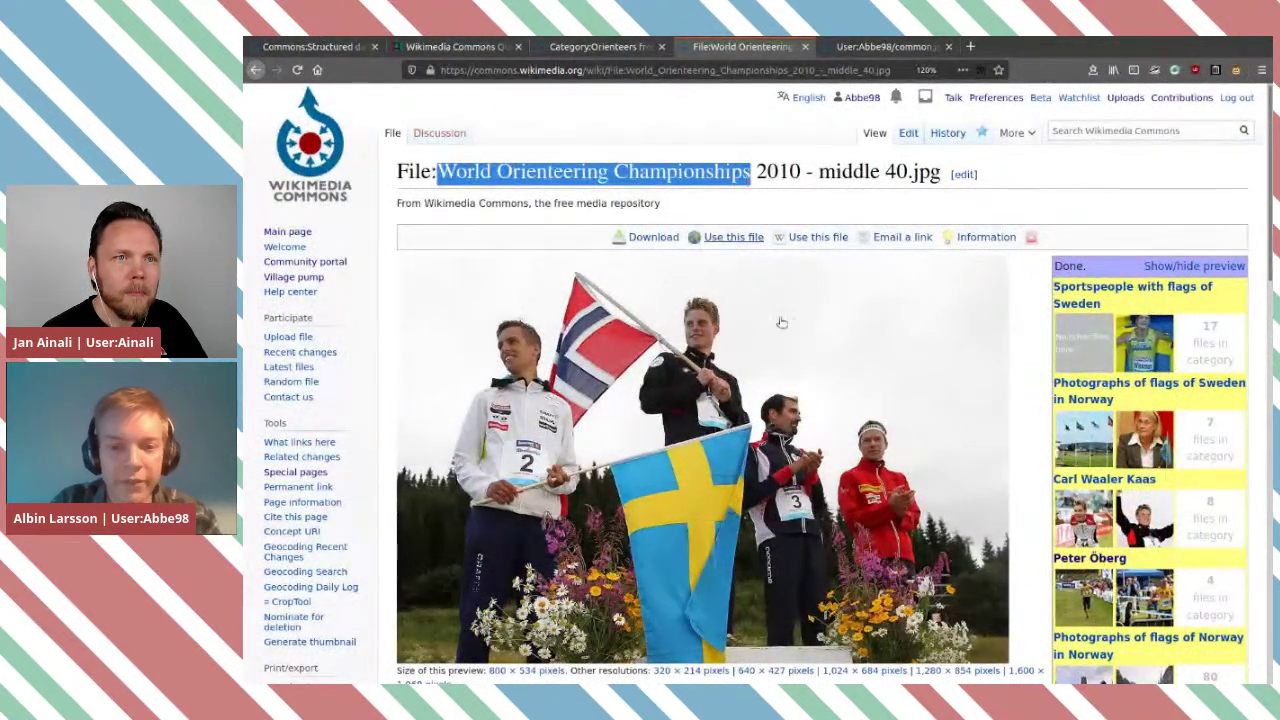
Add a new statement with the property "significant event" to the file's structured data.
scroll(777, 320, down, 10)
scroll(799, 370, down, 3)
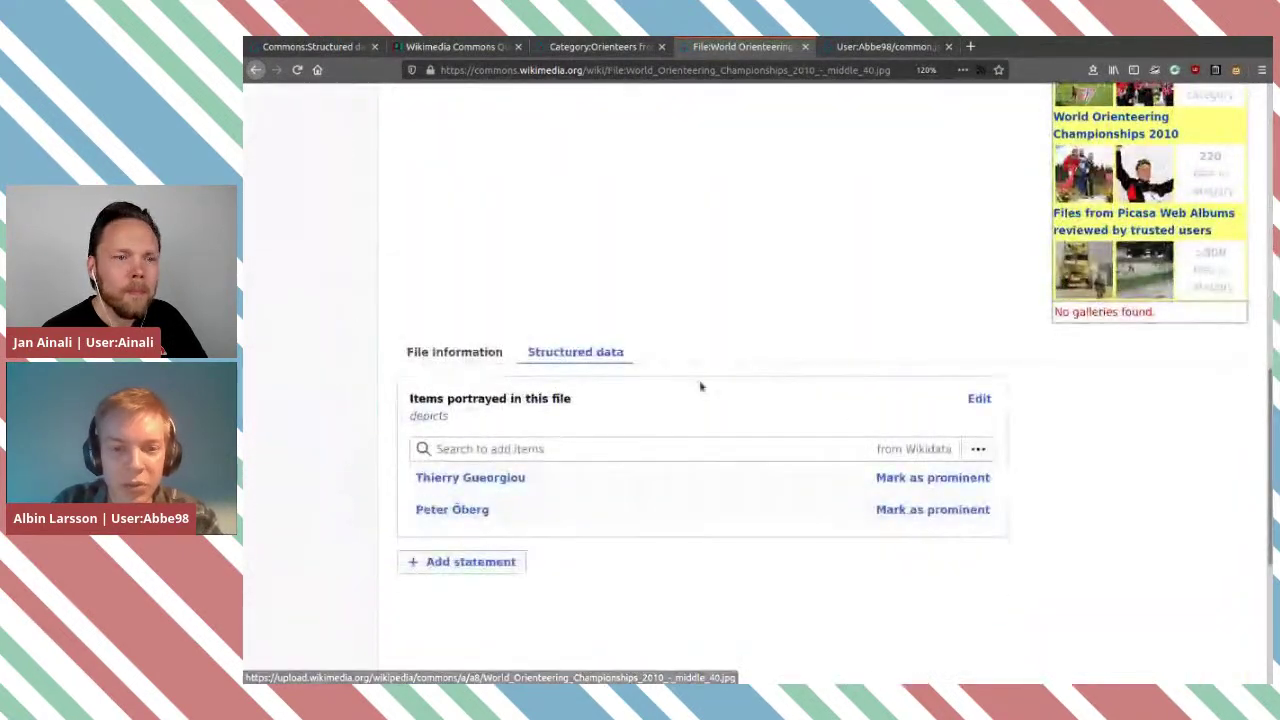
click(506, 566)
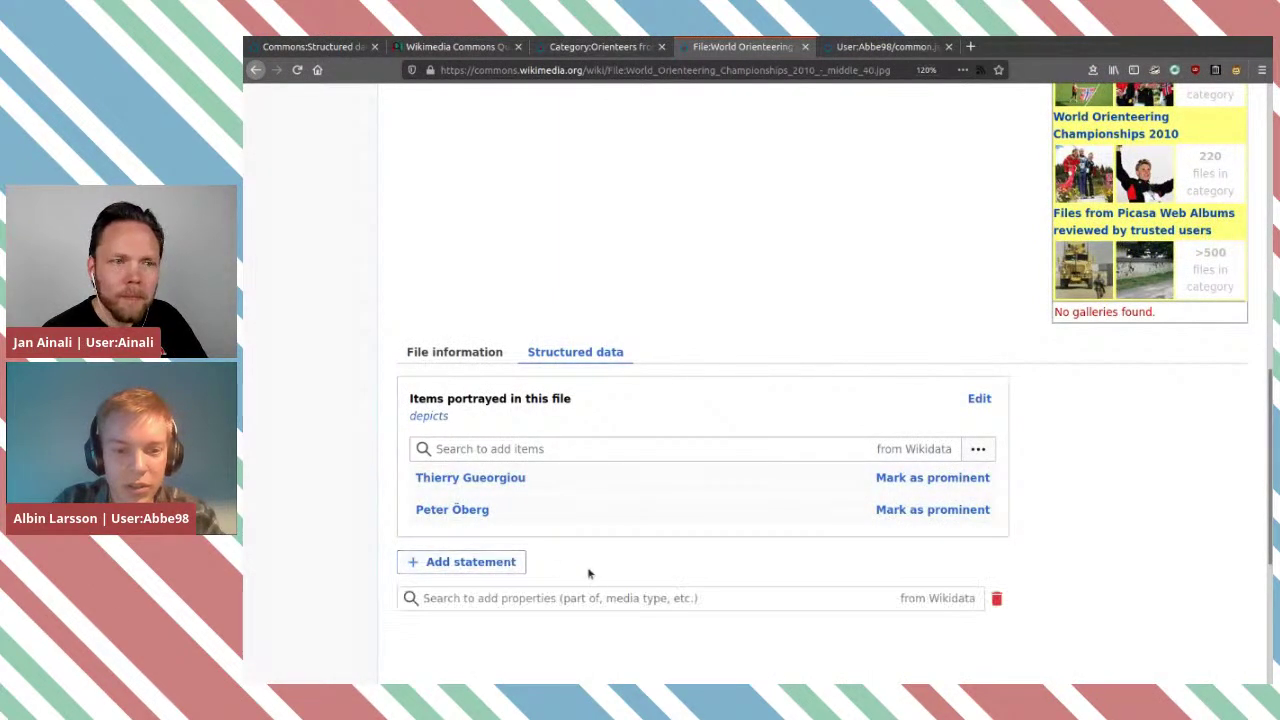
text(signif)
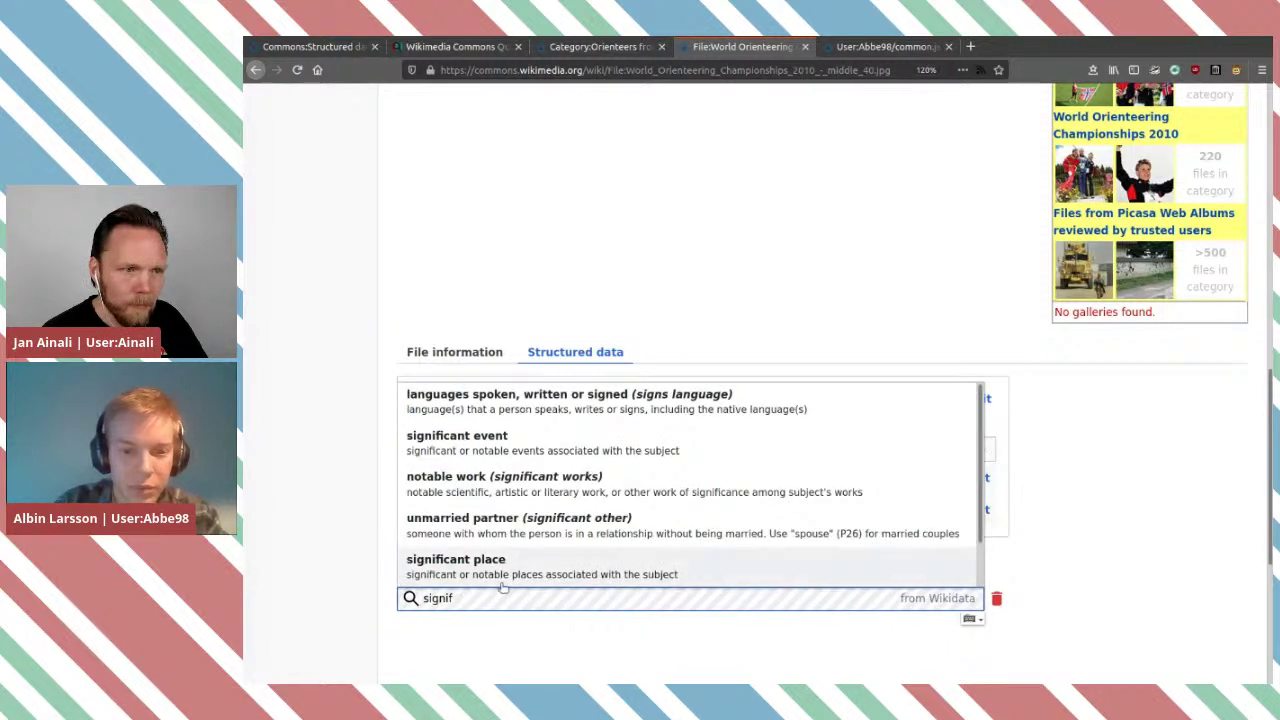
scroll(528, 575, down, 1)
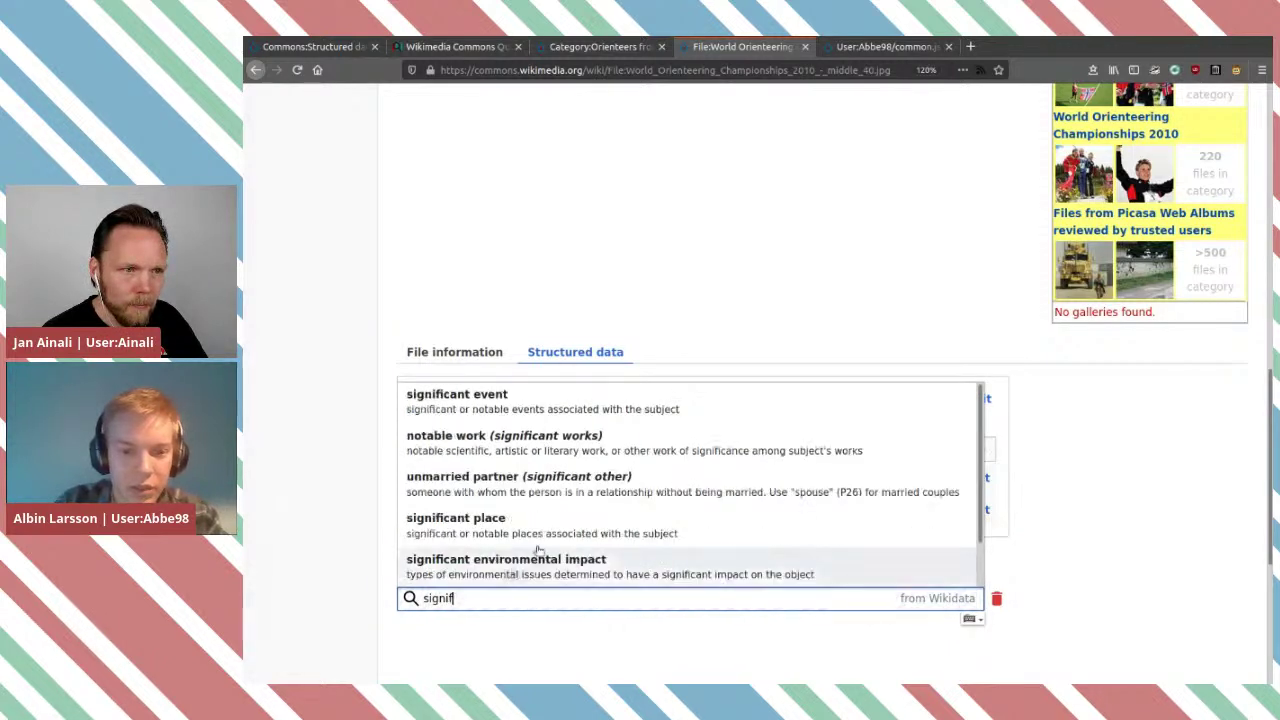
click(498, 400)
click(535, 606)
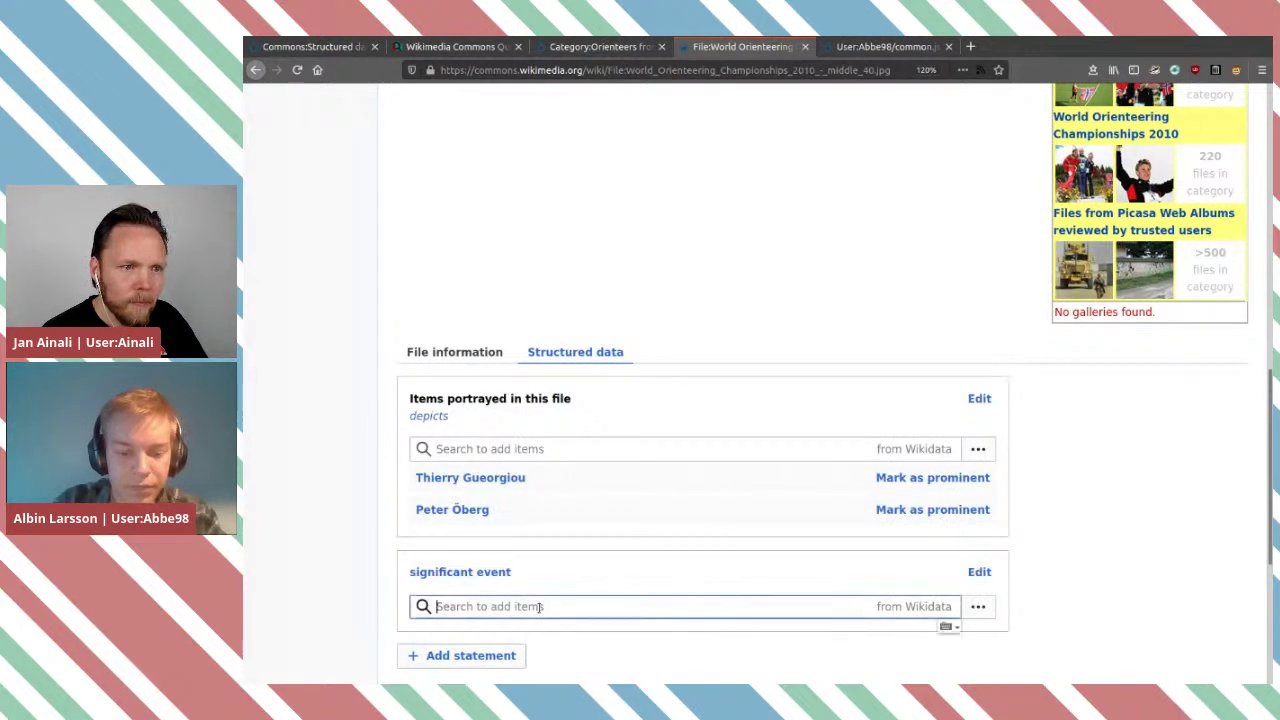
Paste the copied event name as the significant event value and search for "World Orienteering Championships 2010".
key(ctrl+v)
scroll(771, 547, down, 4)
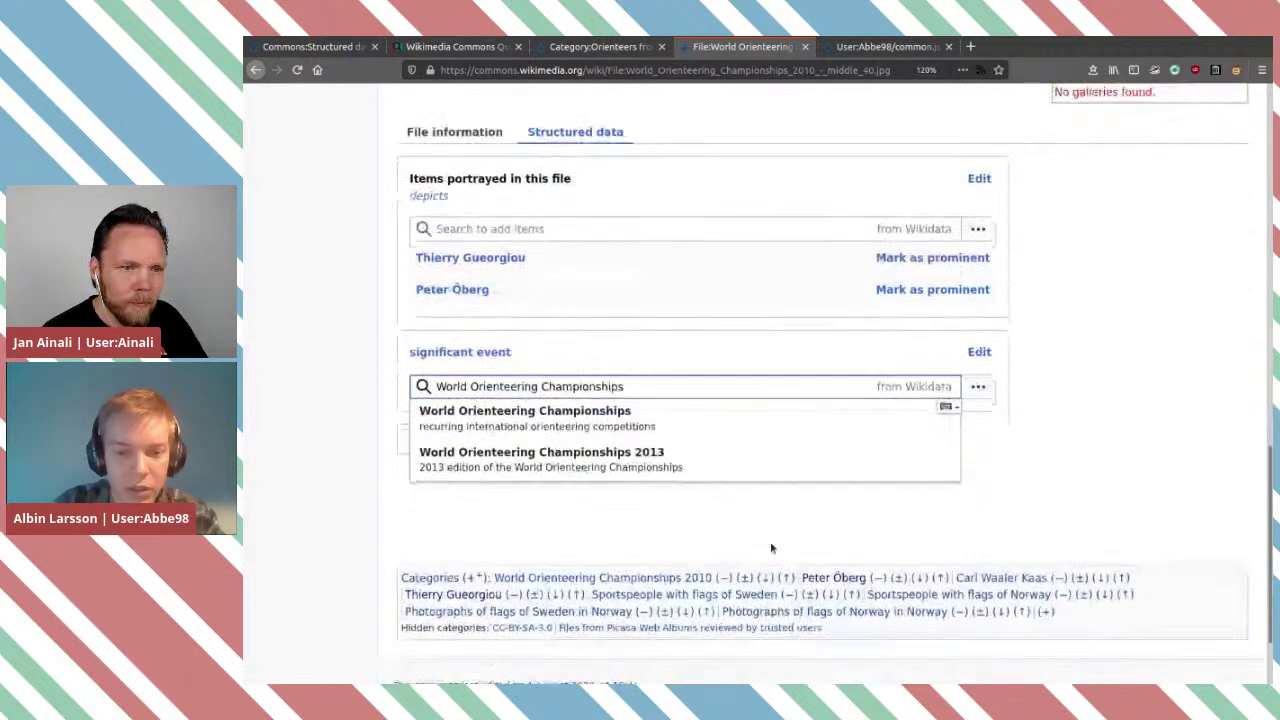
text(10)
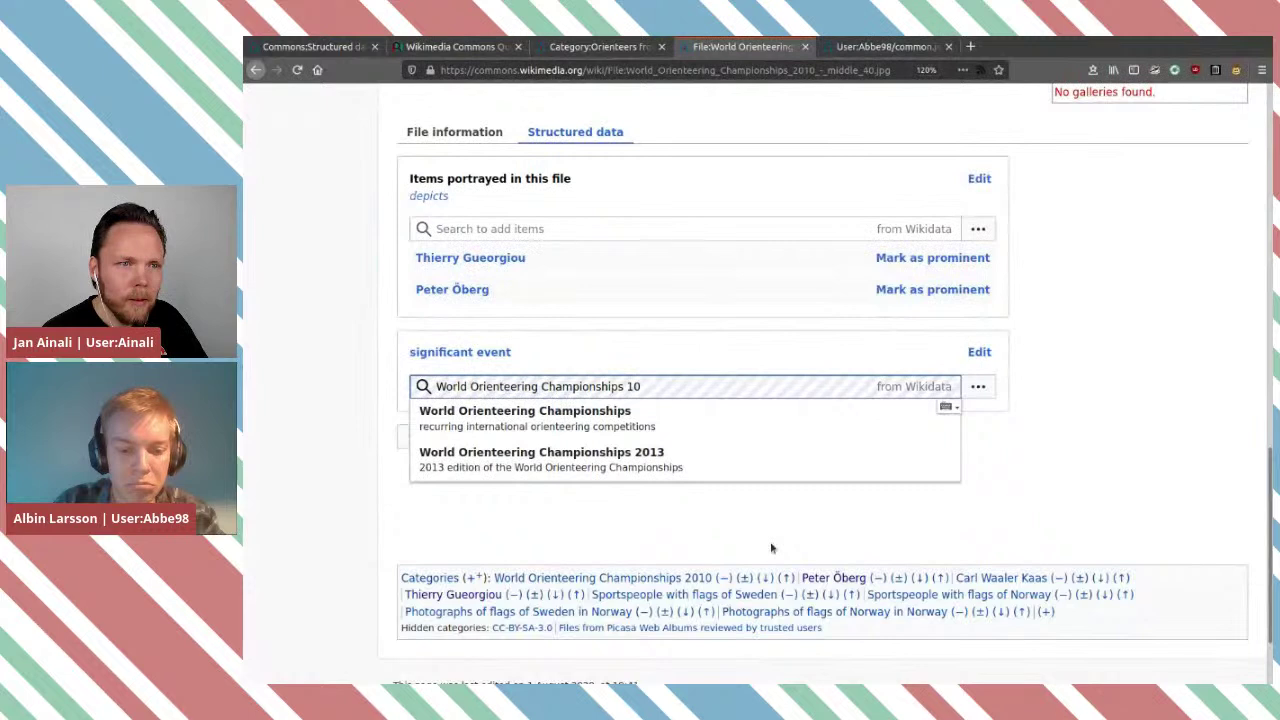
key(BackSpace)
key(BackSpace)
text(1010)
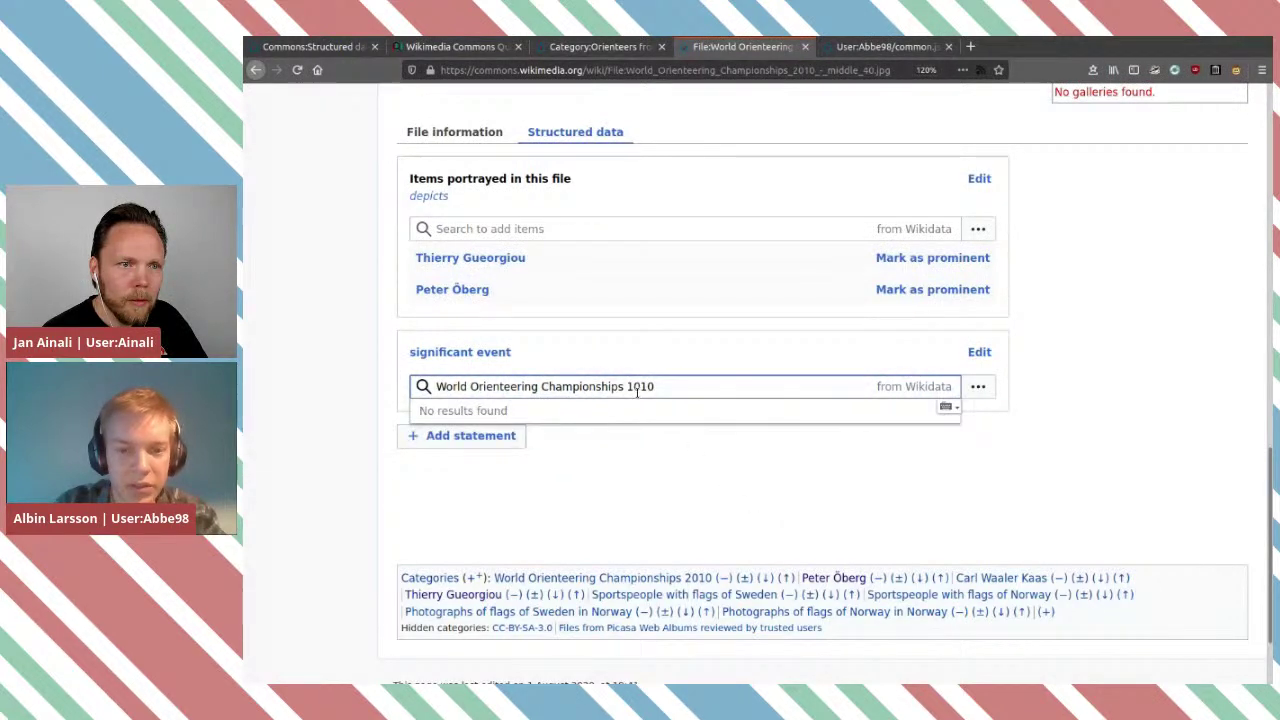
key(BackSpace)
text(2)
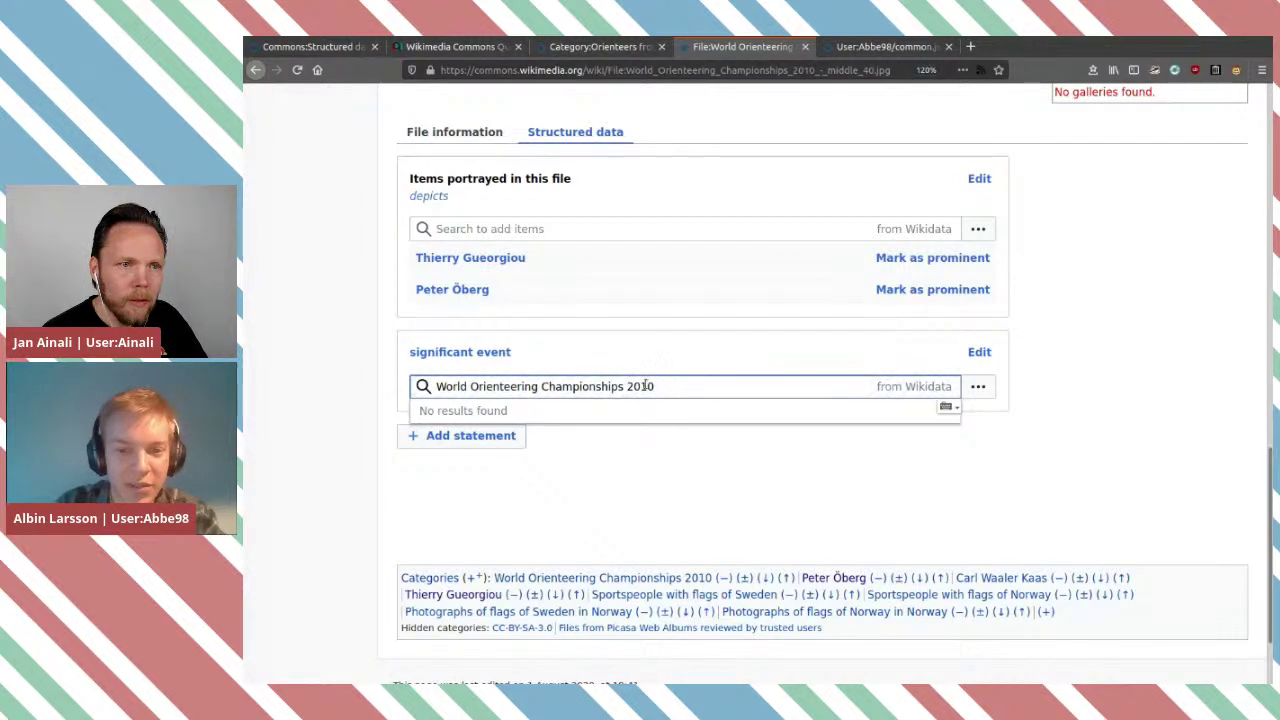
Reword the search to "2010 World Orienteering Championship" and choose 2010 World Orienteering Championships as the significant event.
key(BackSpace)
key(BackSpace)
key(BackSpace)
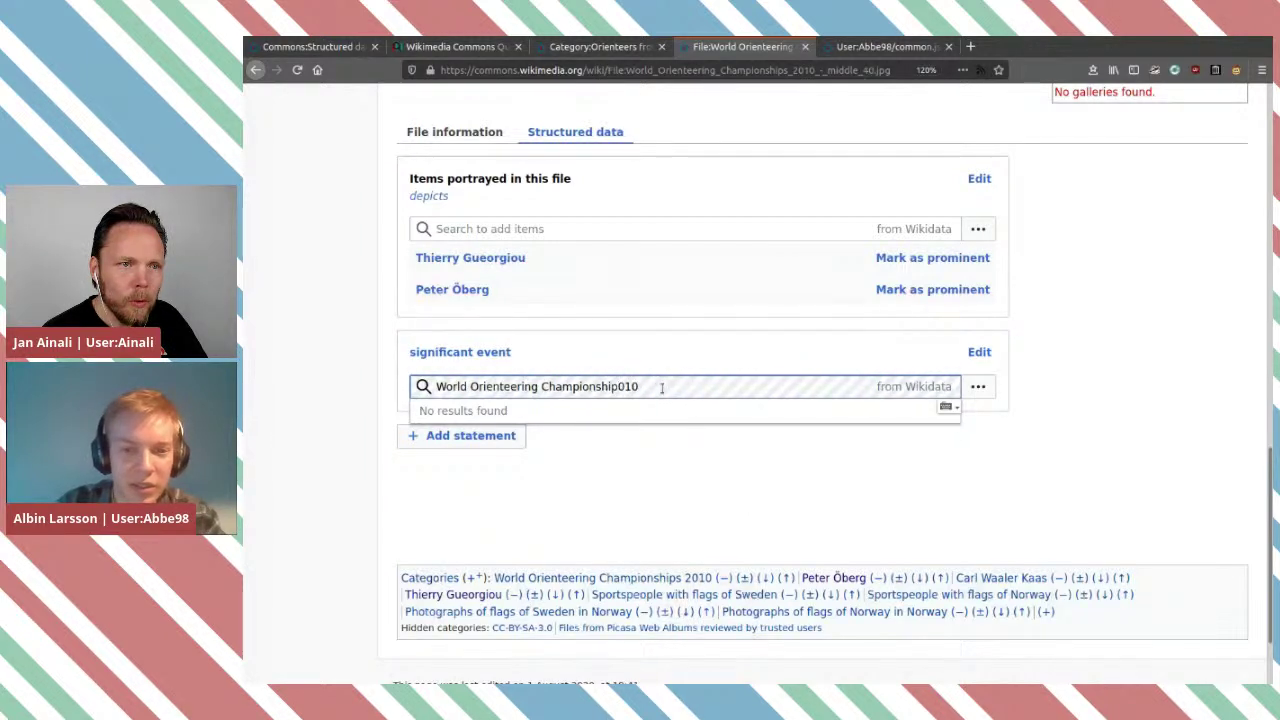
key(BackSpace)
key(BackSpace)
key(BackSpace)
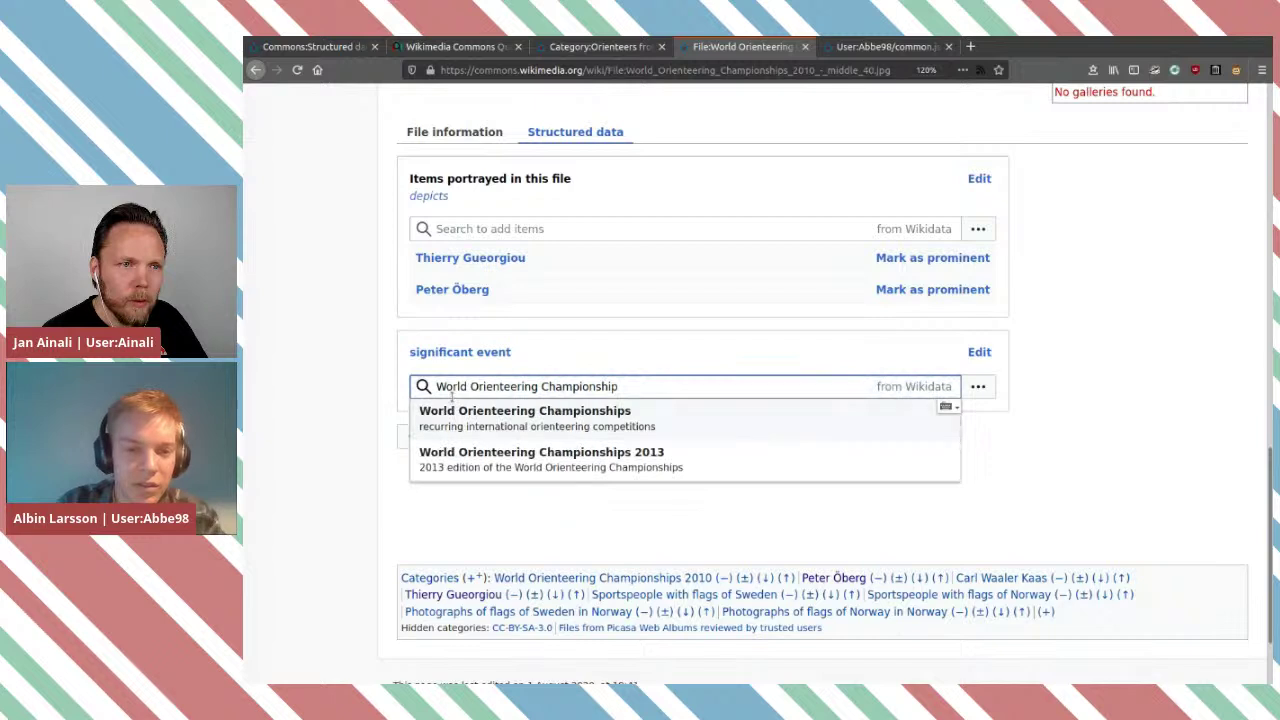
click(441, 391)
text(2010)
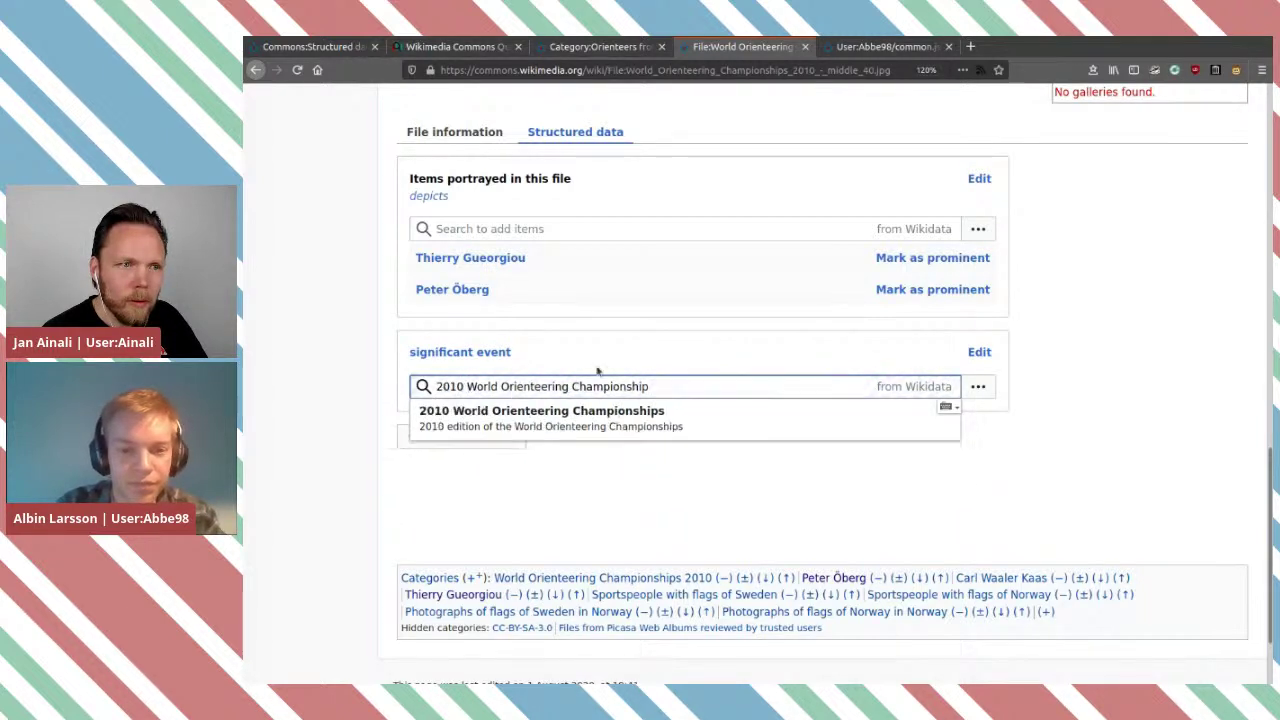
click(650, 415)
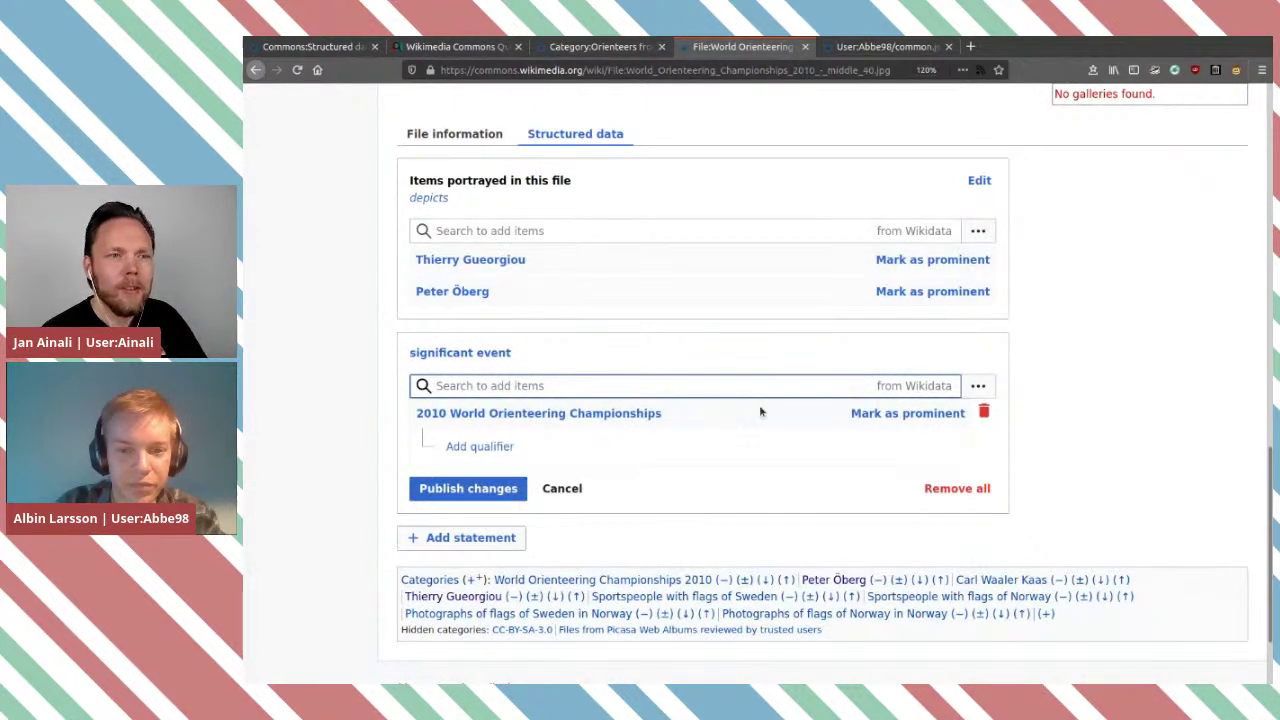
Look over the file page and publish the significant event statement.
scroll(759, 408, up, 3)
scroll(759, 406, up, 5)
scroll(759, 406, down, 6)
scroll(719, 465, up, 5)
scroll(719, 465, down, 6)
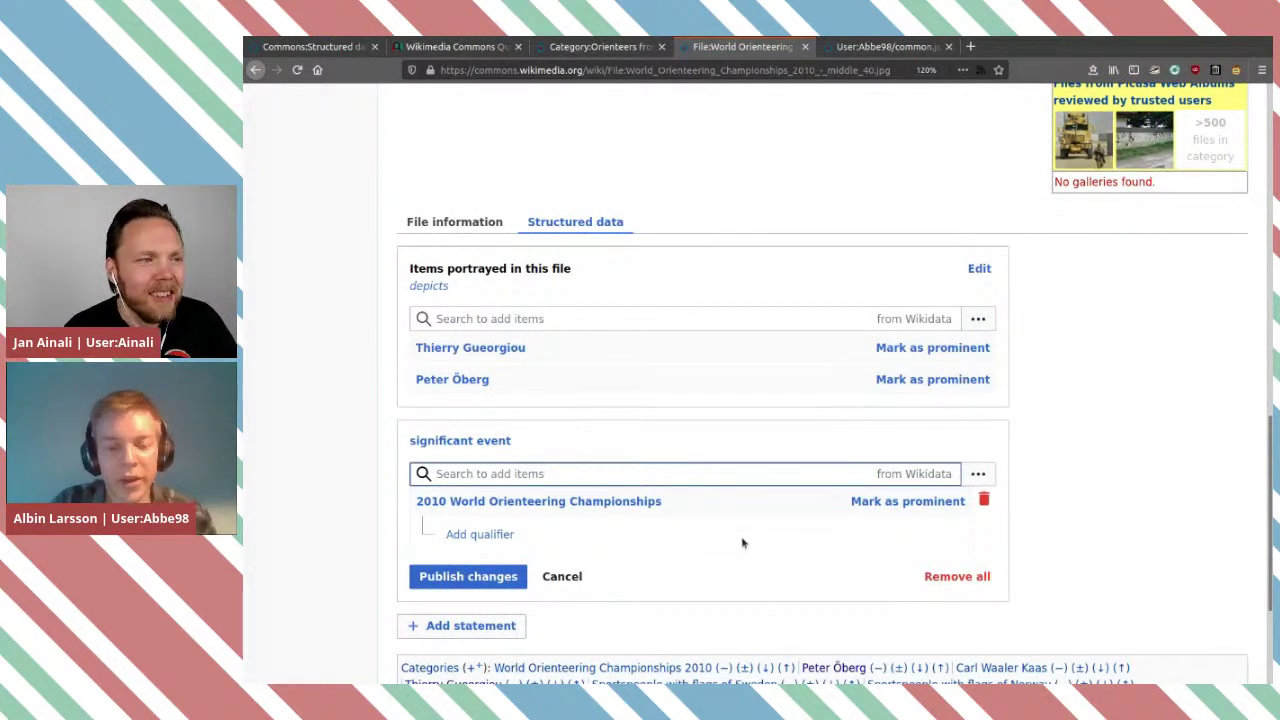
click(465, 576)
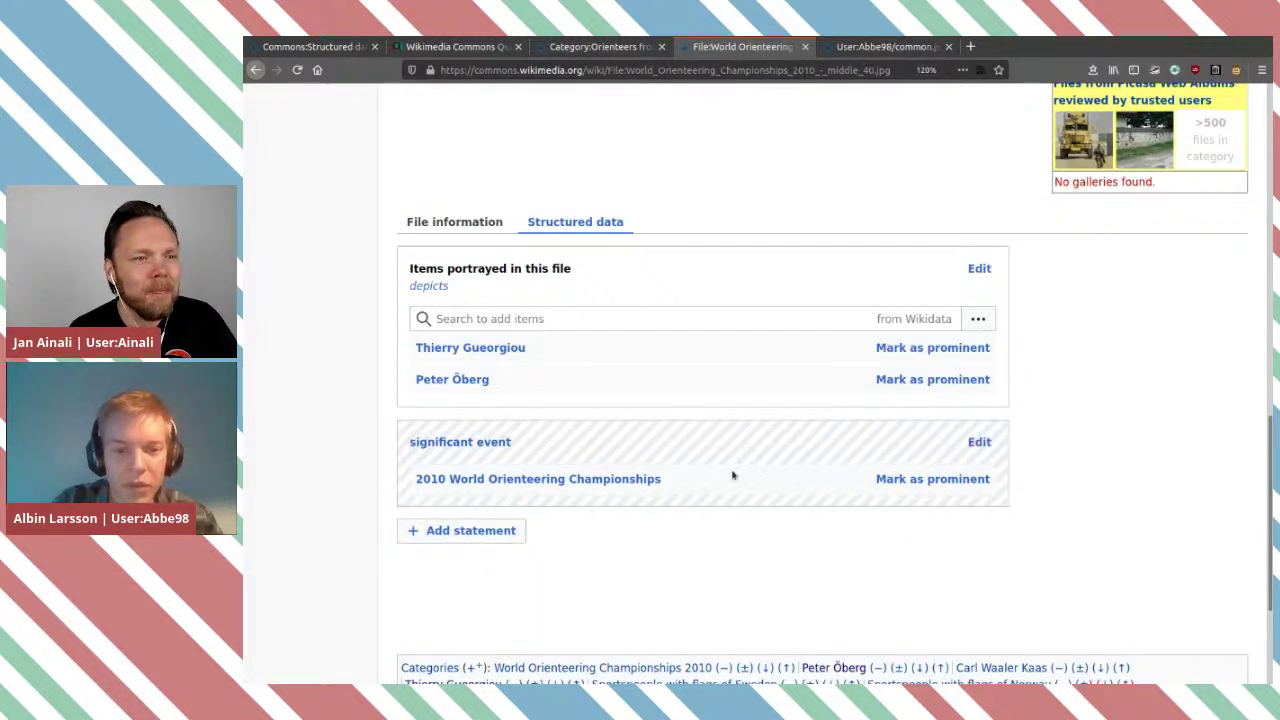
Examine the file's image and compare it with its depicts and significant event statements.
scroll(746, 371, up, 10)
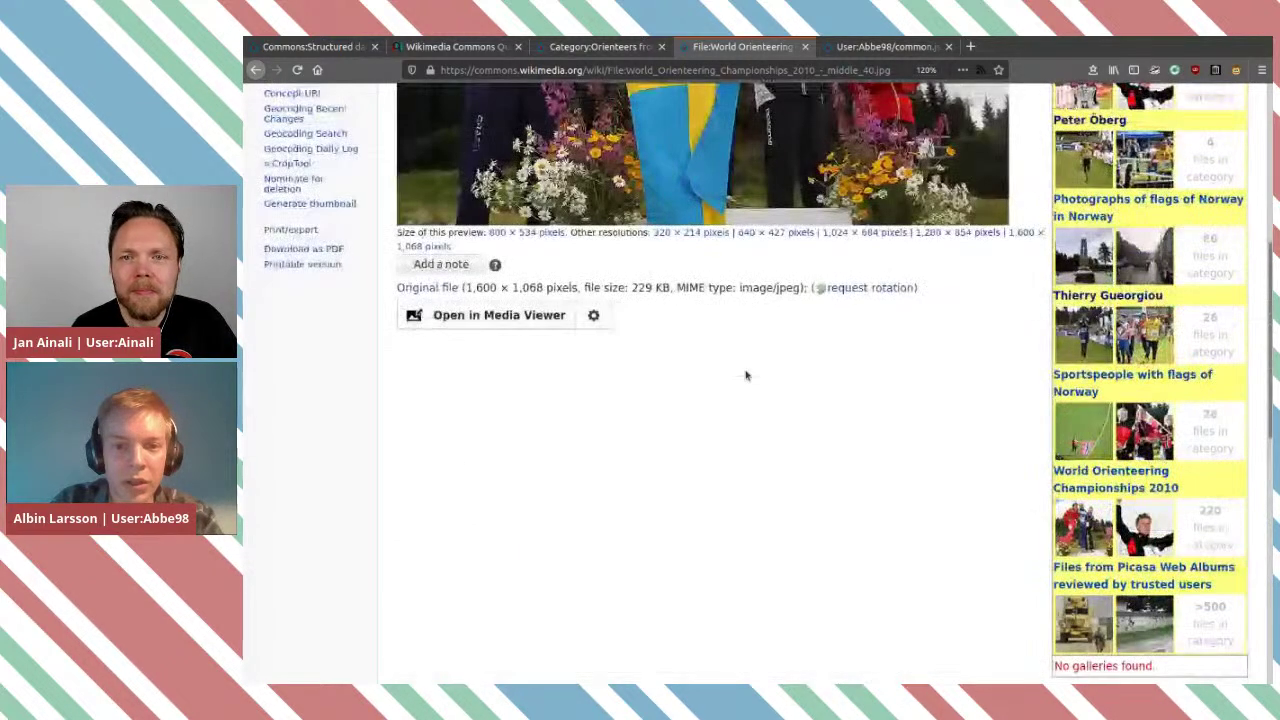
scroll(746, 371, down, 15)
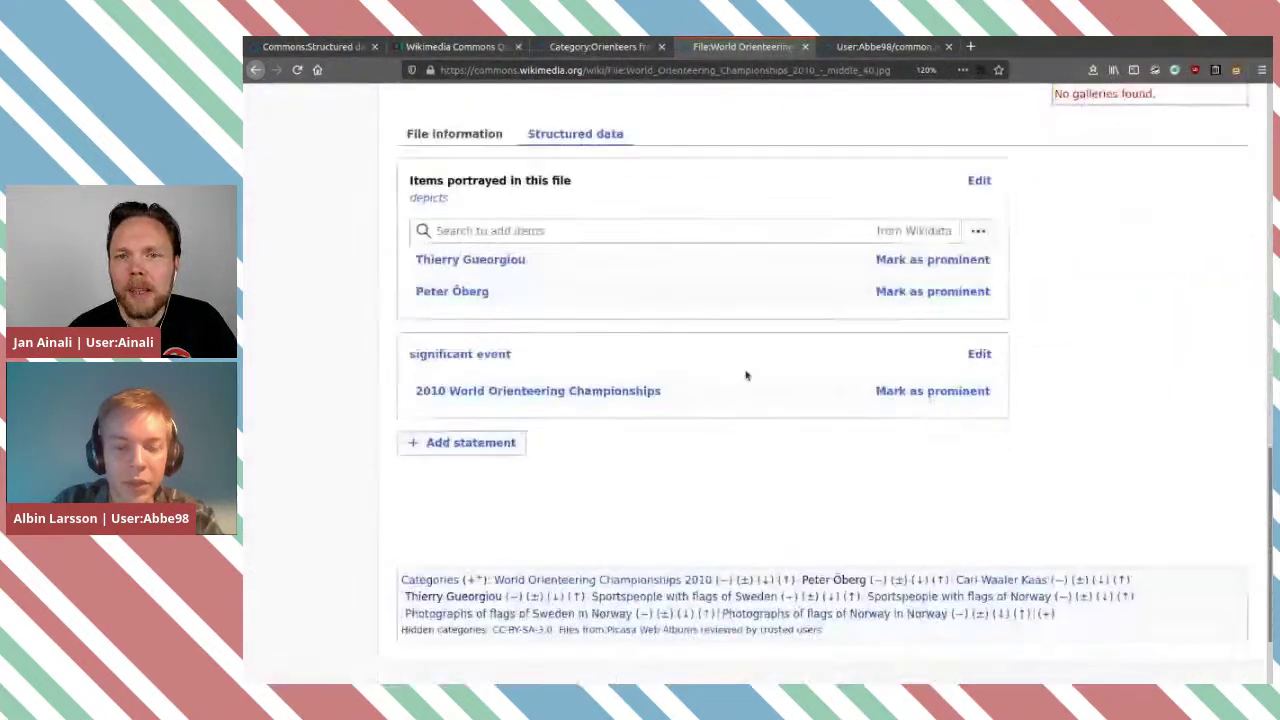
scroll(746, 374, up, 12)
scroll(746, 371, up, 5)
scroll(746, 375, down, 3)
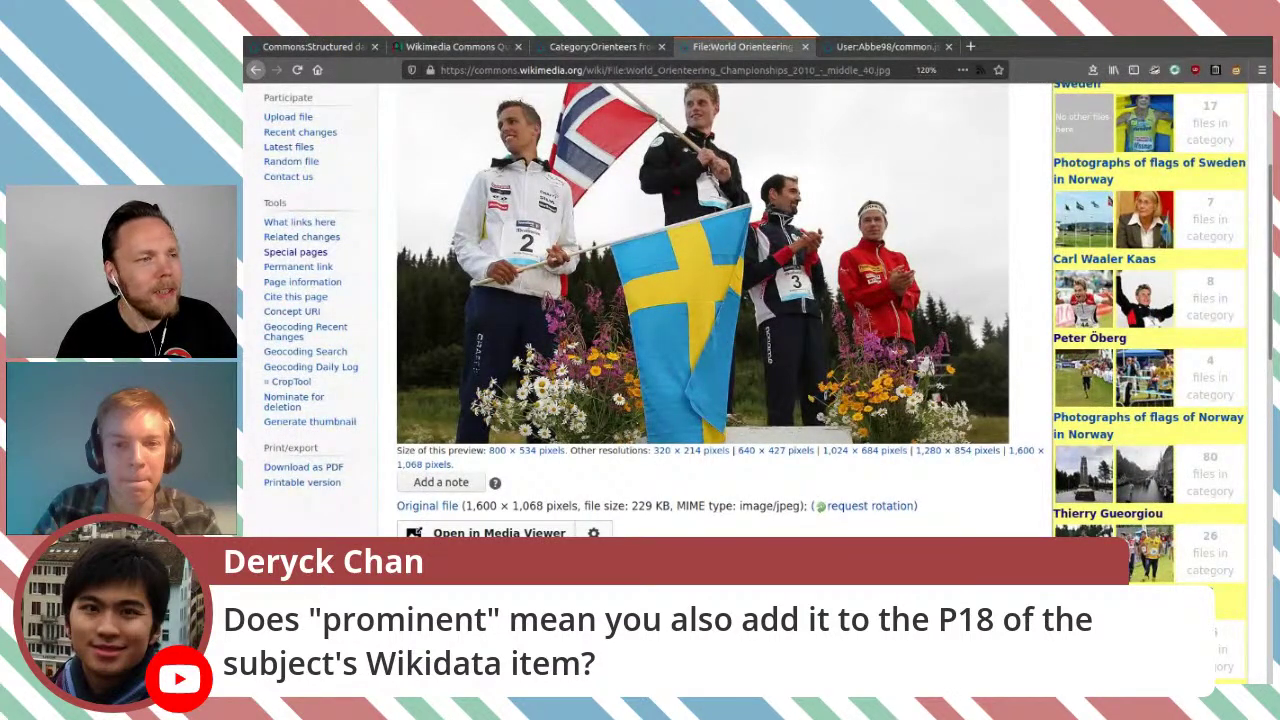
scroll(720, 300, down, 4)
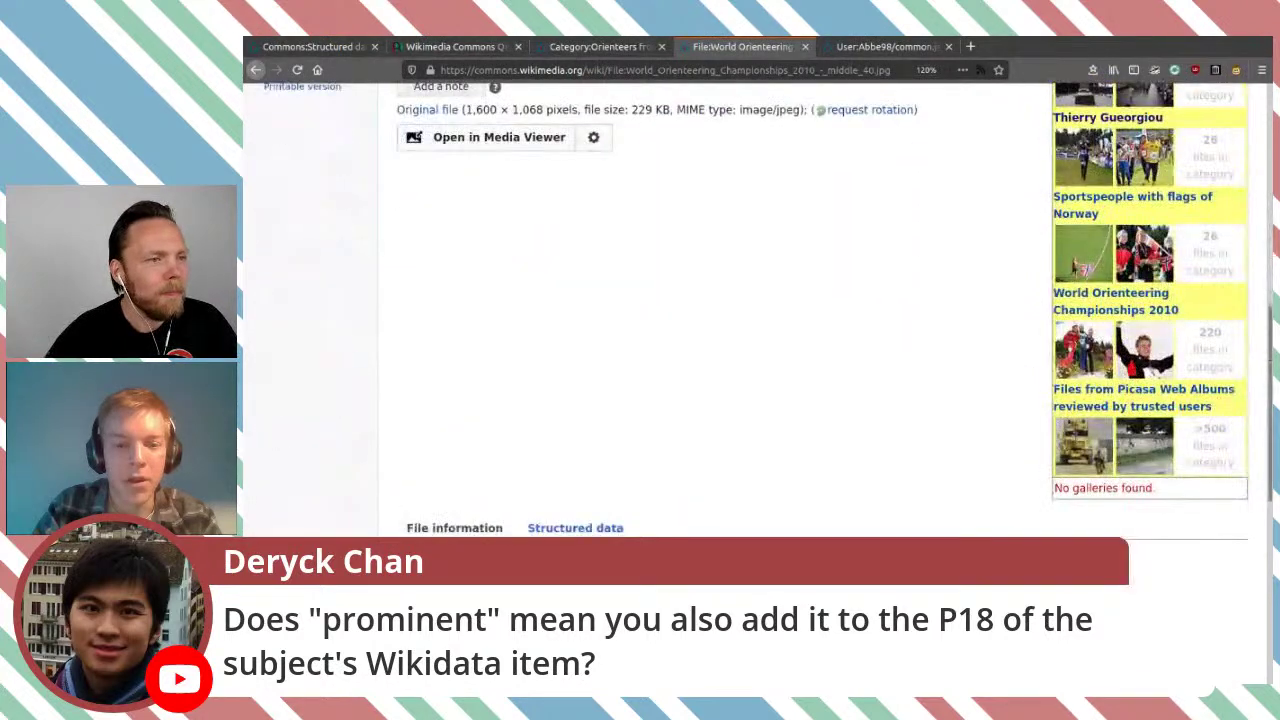
scroll(720, 380, down, 5)
scroll(720, 380, up, 2)
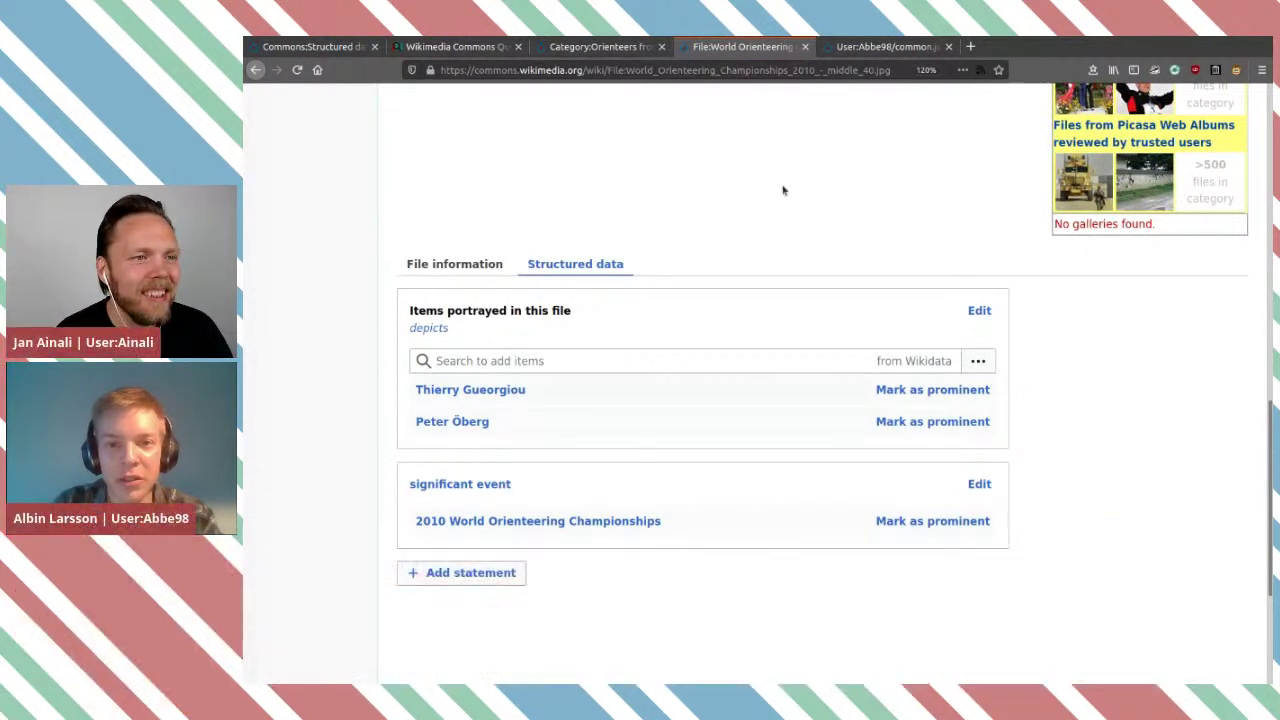
Open the Wikidata item of the depicted Peter Öberg and inspect its image statement.
click(488, 436)
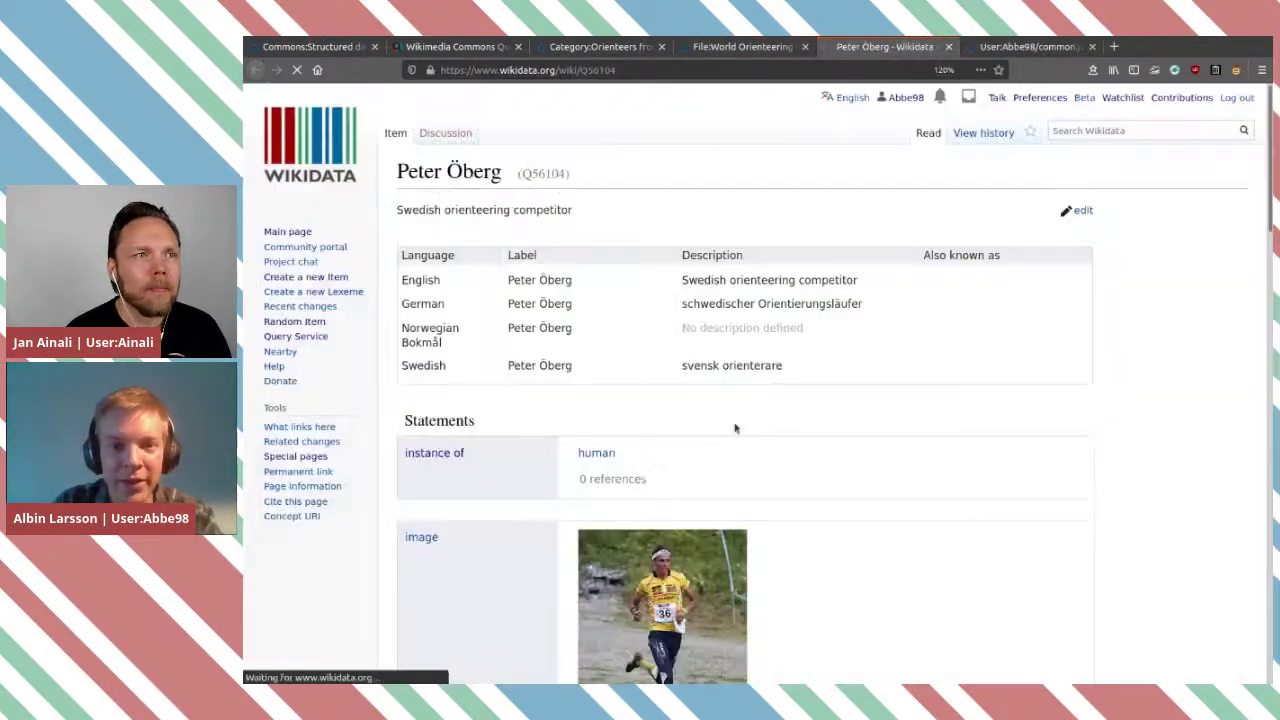
scroll(735, 428, down, 5)
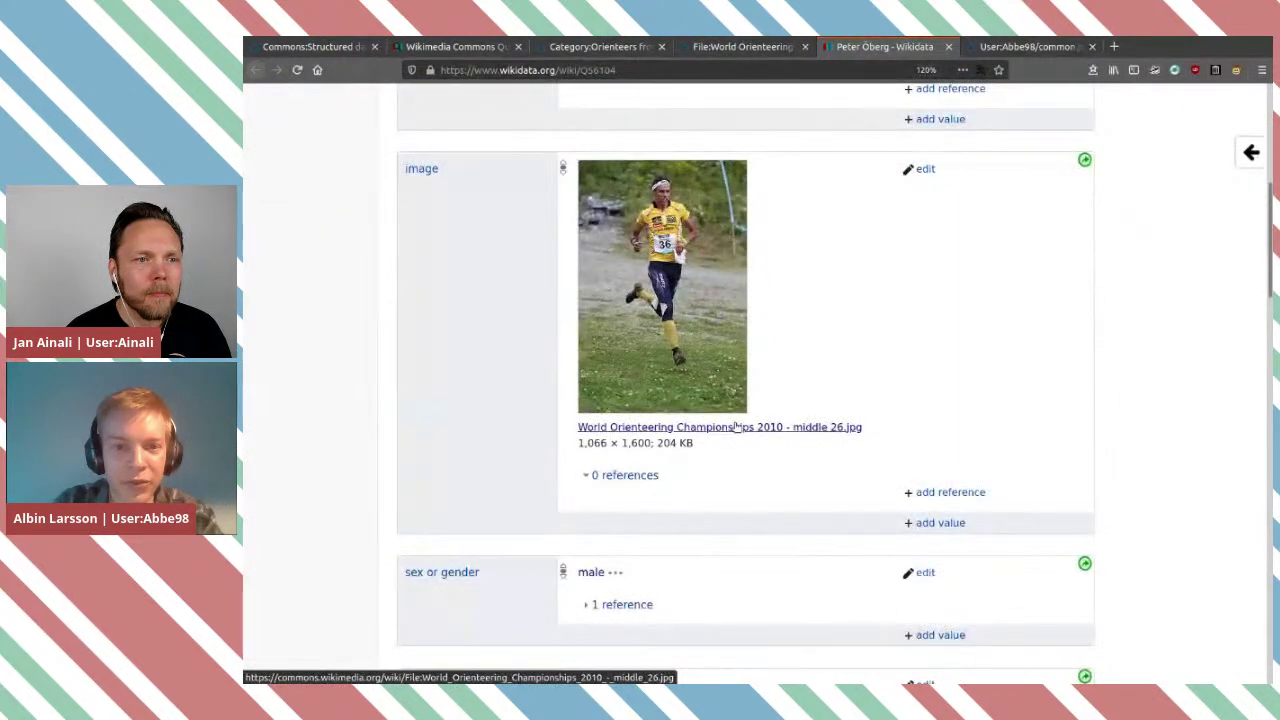
Look over the image statement on Peter Öberg's Wikidata item, then close the item and return to the Commons file page.
scroll(555, 465, down, 3)
scroll(555, 467, up, 5)
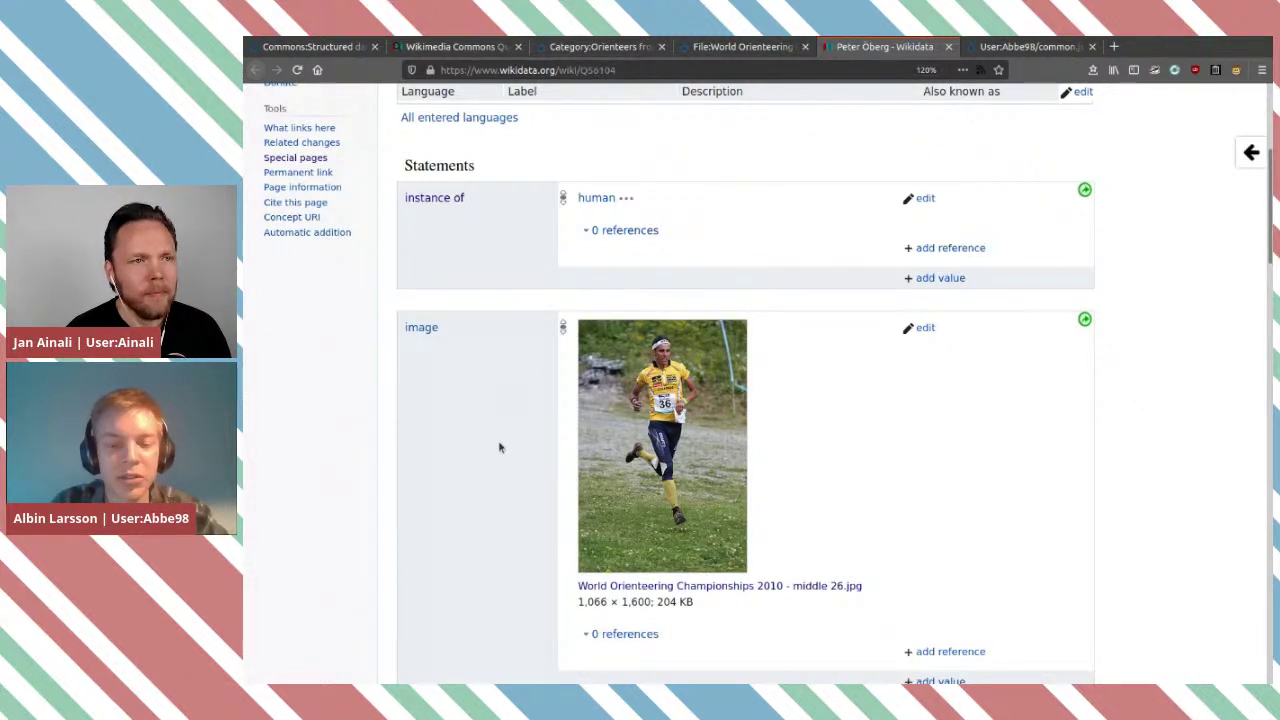
scroll(500, 447, down, 2)
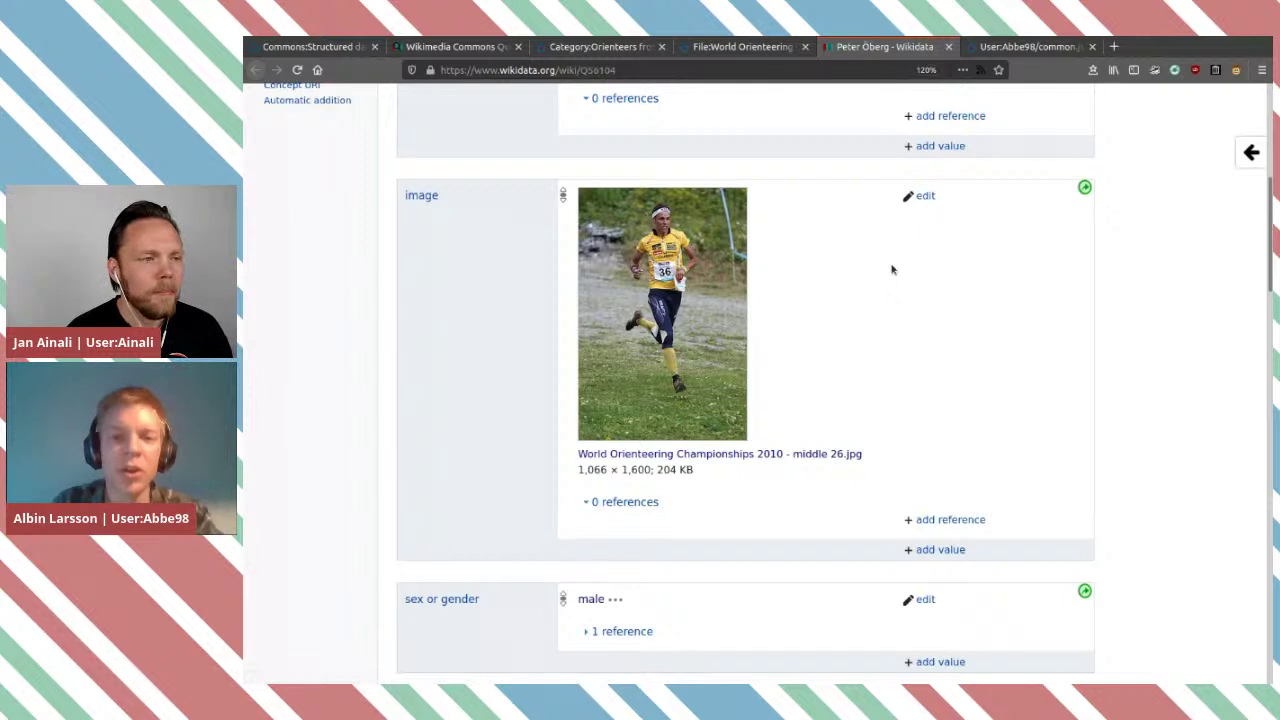
click(948, 47)
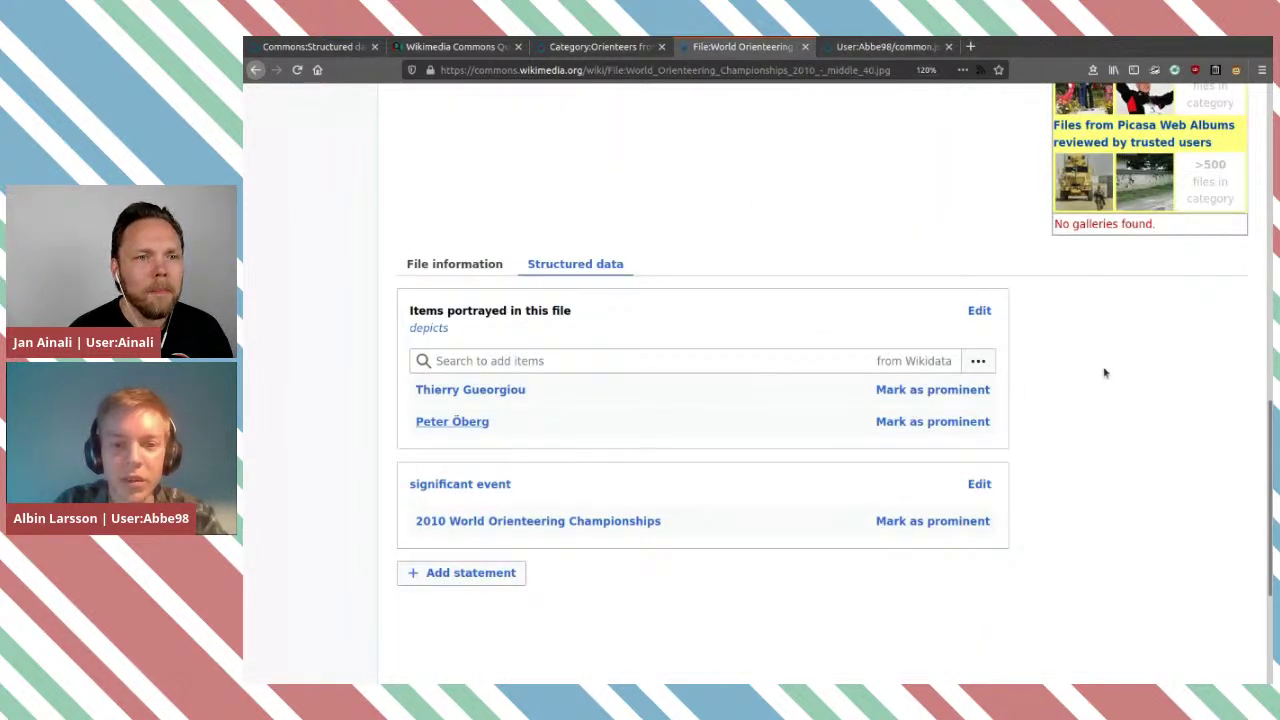
Compare the podium photo and the file's categories with its depicts and significant event statements.
scroll(1110, 380, up, 5)
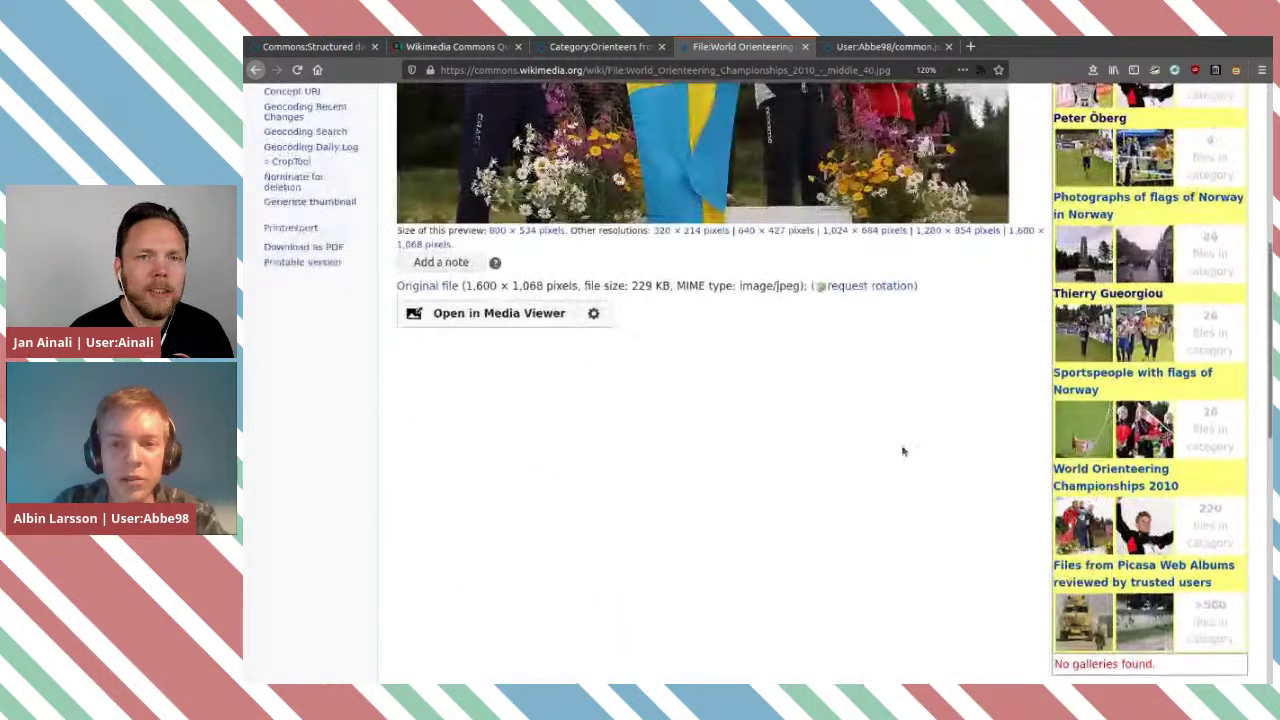
scroll(900, 450, up, 3)
scroll(900, 450, down, 2)
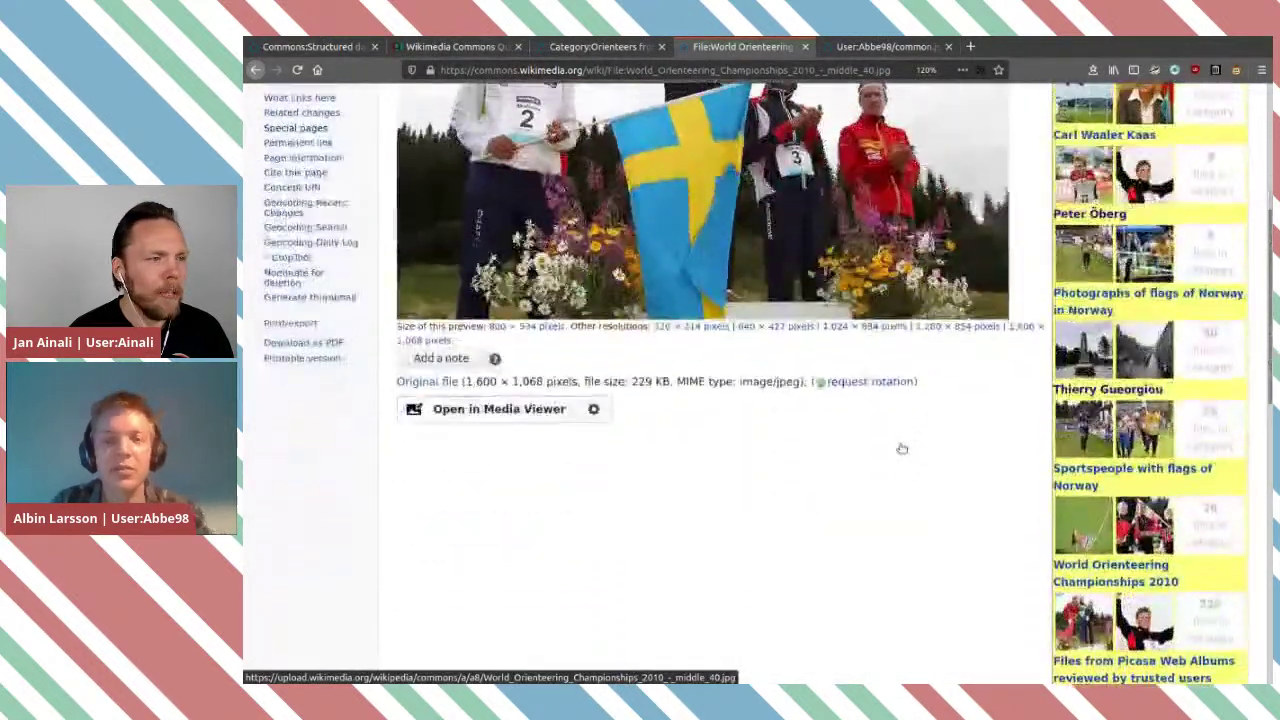
scroll(900, 450, up, 2)
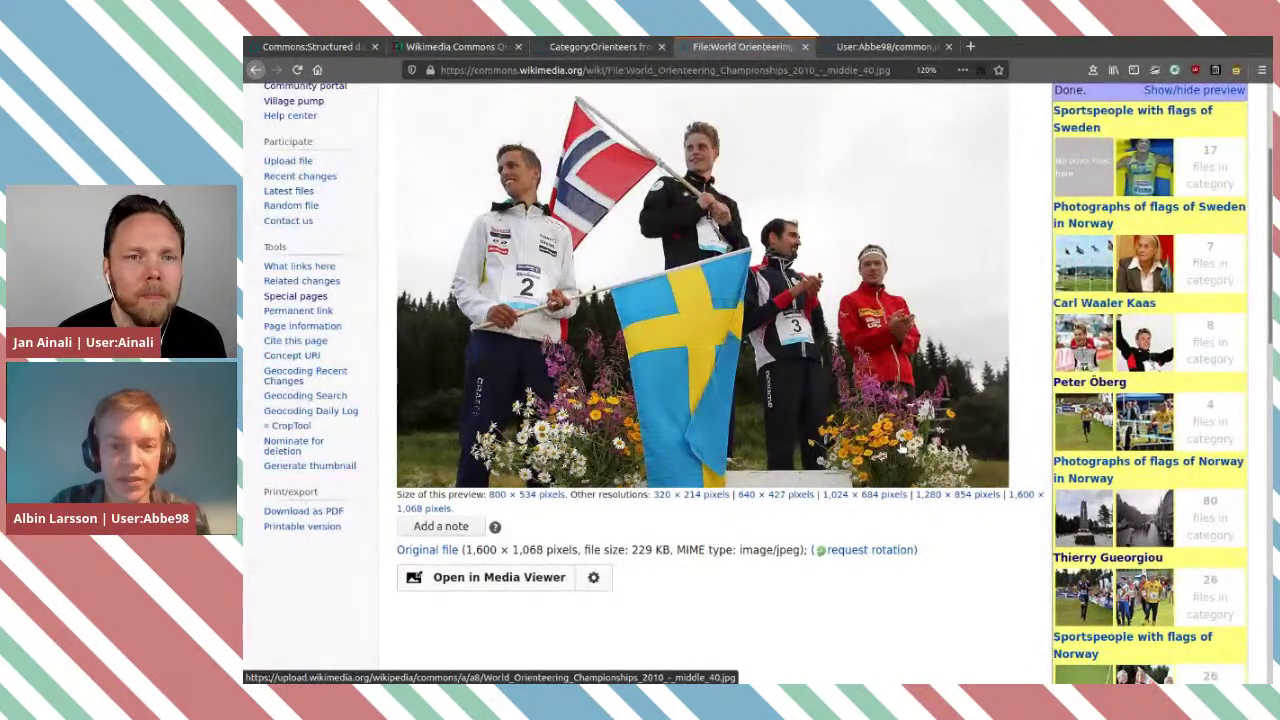
scroll(902, 450, down, 10)
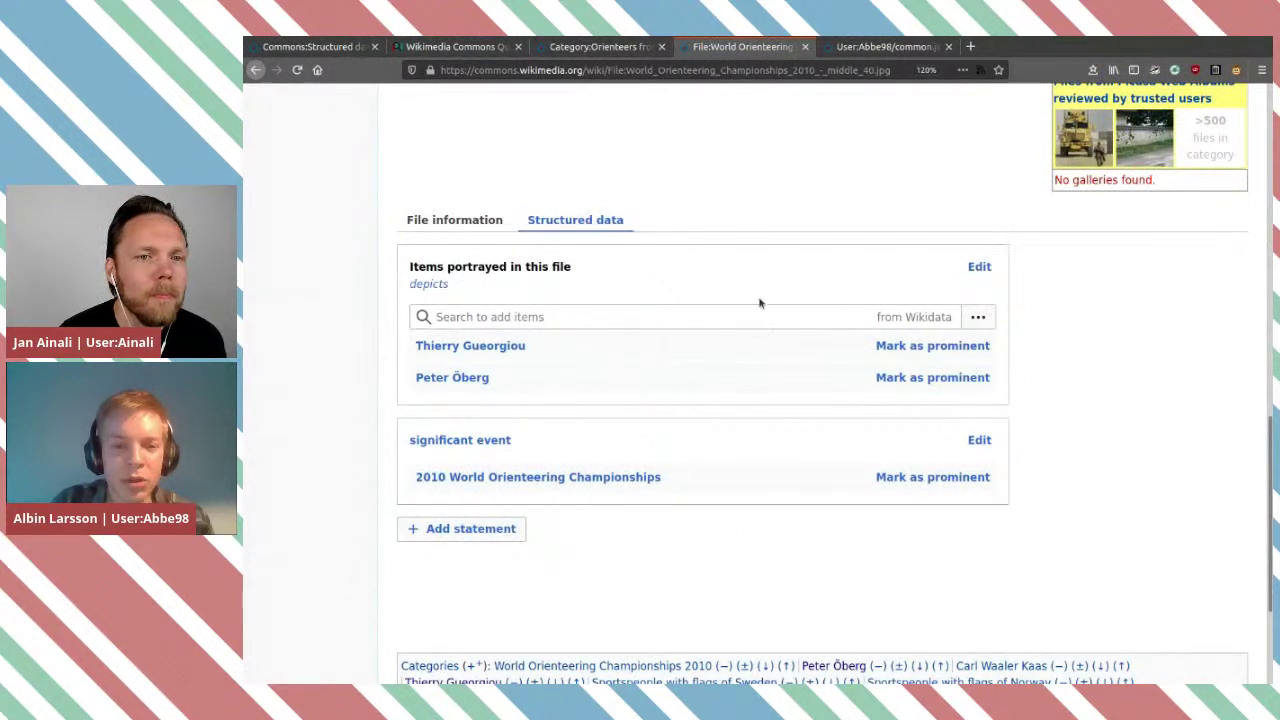
scroll(774, 229, up, 8)
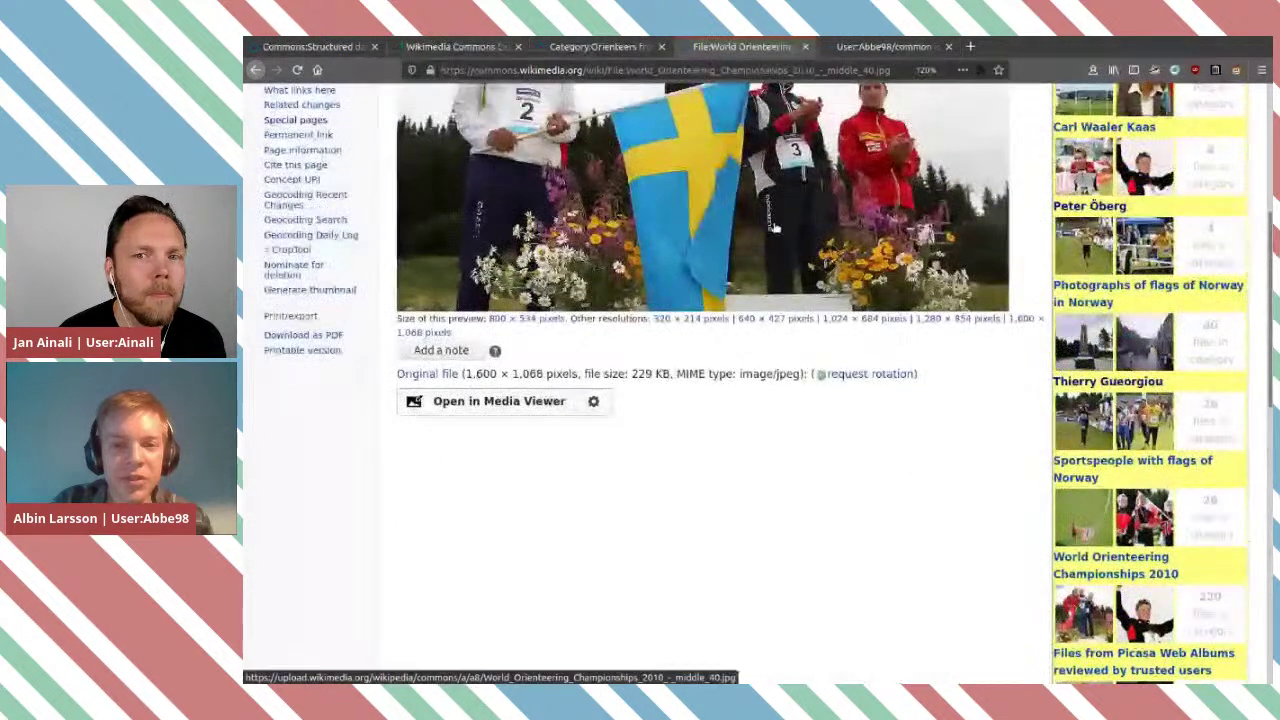
scroll(774, 229, down, 5)
scroll(774, 229, down, 6)
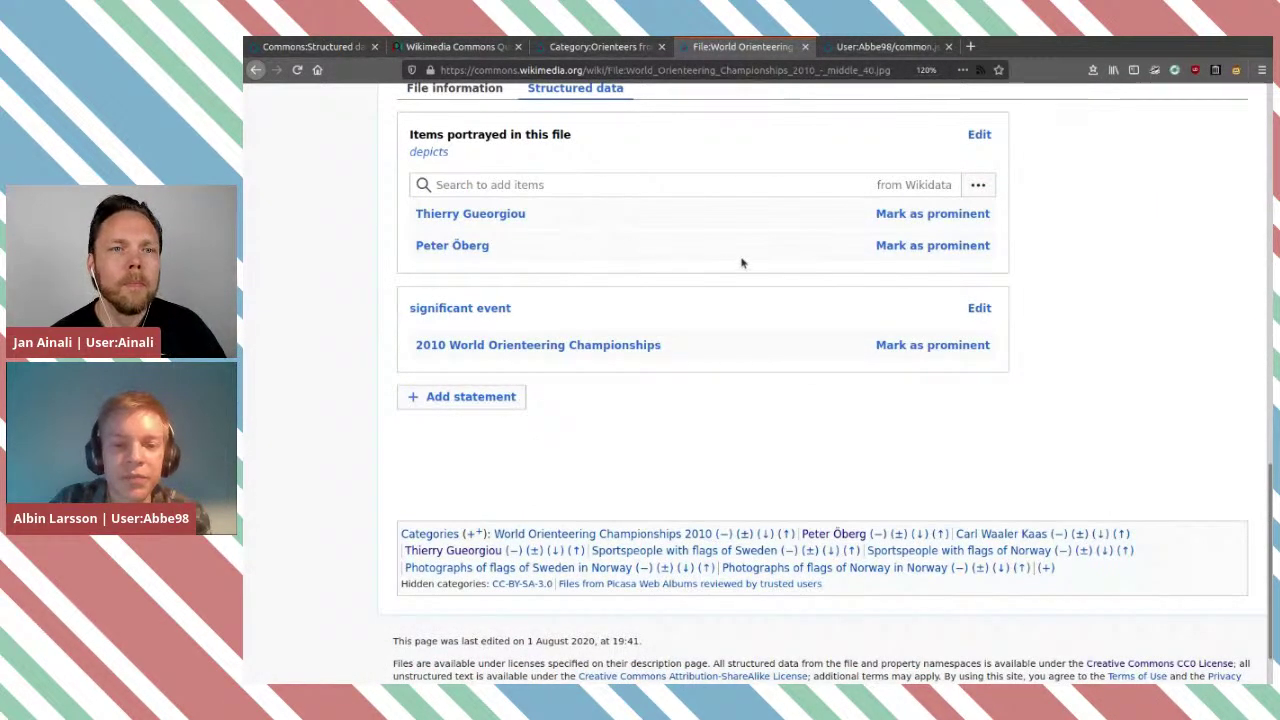
scroll(743, 258, up, 10)
scroll(746, 262, down, 6)
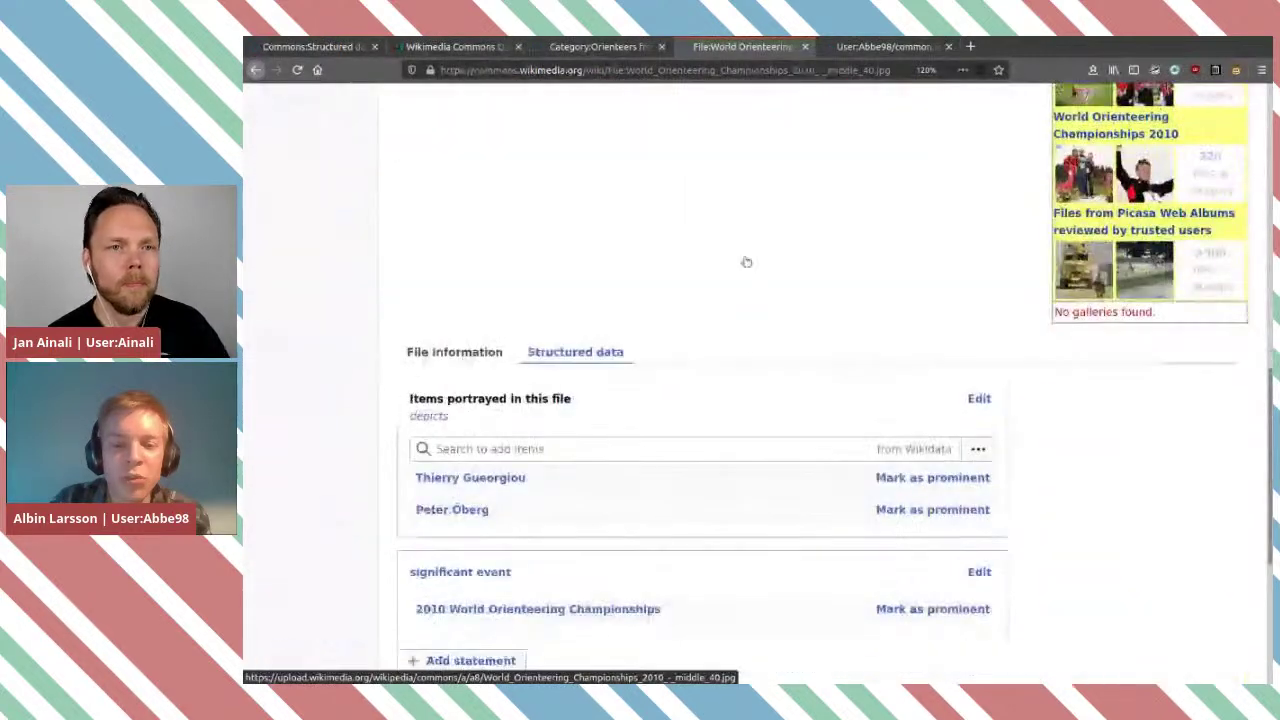
scroll(676, 592, down, 3)
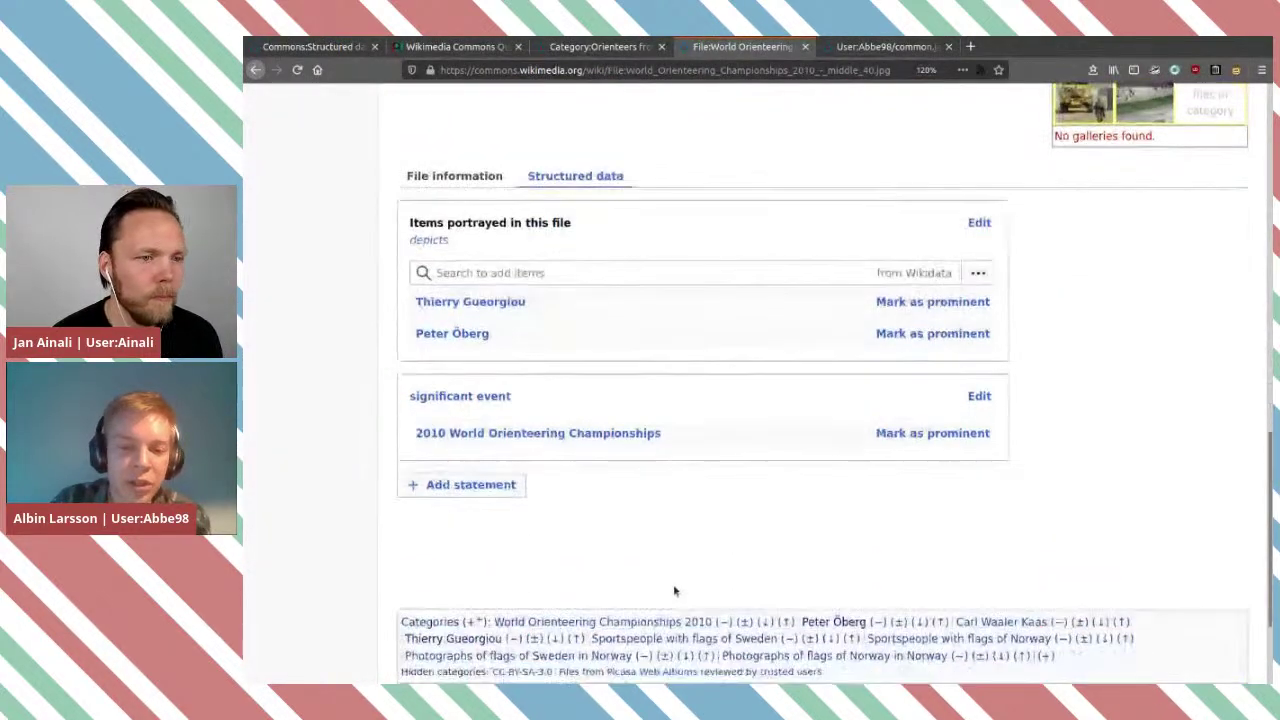
click(980, 396)
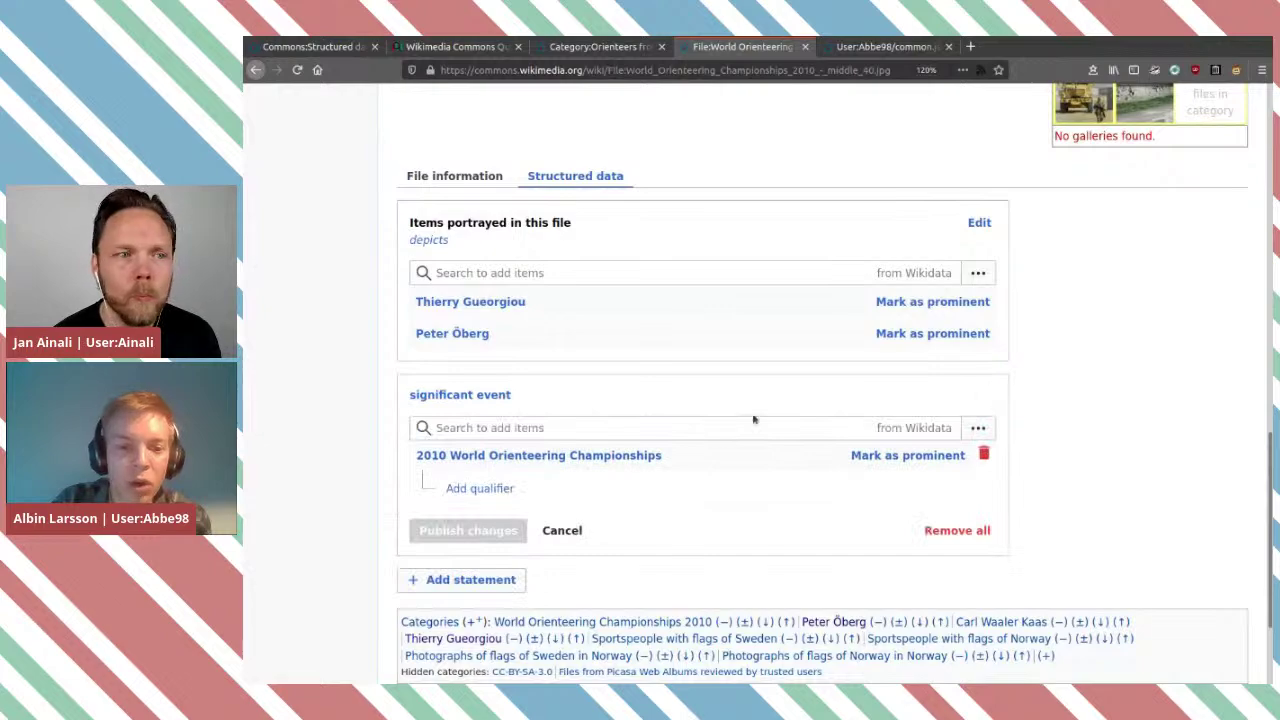
scroll(764, 404, up, 10)
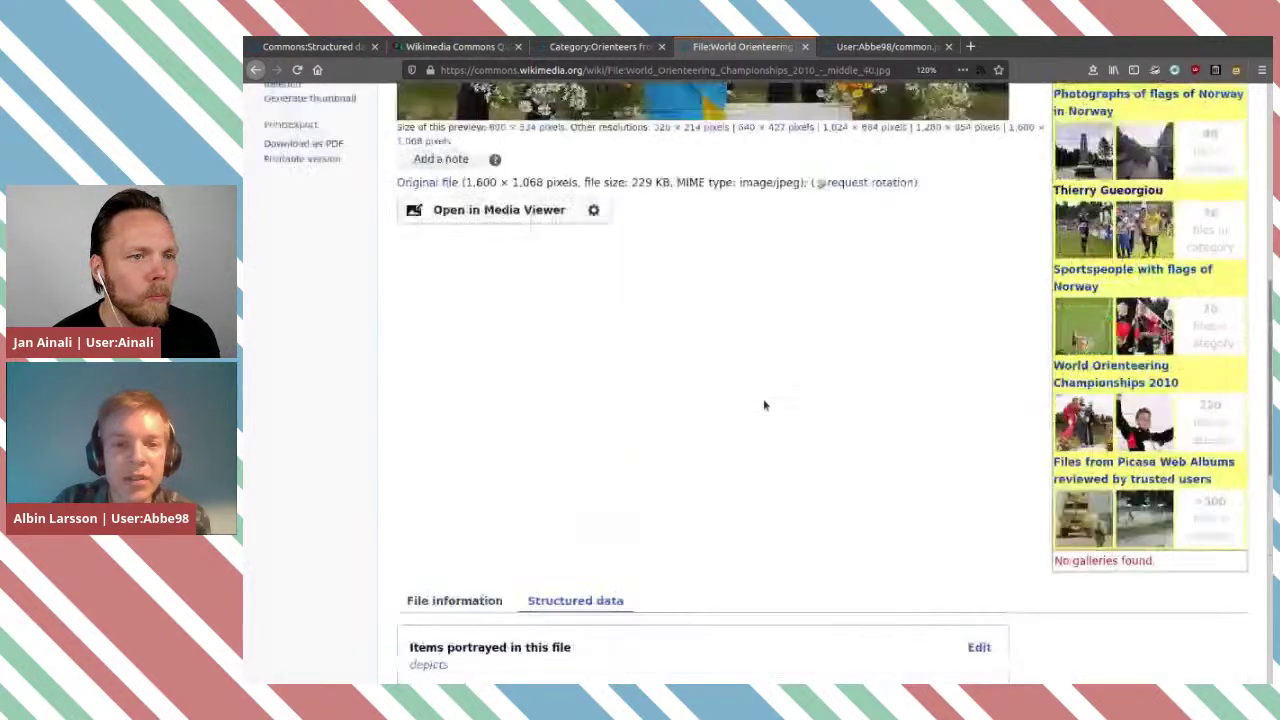
scroll(755, 453, down, 10)
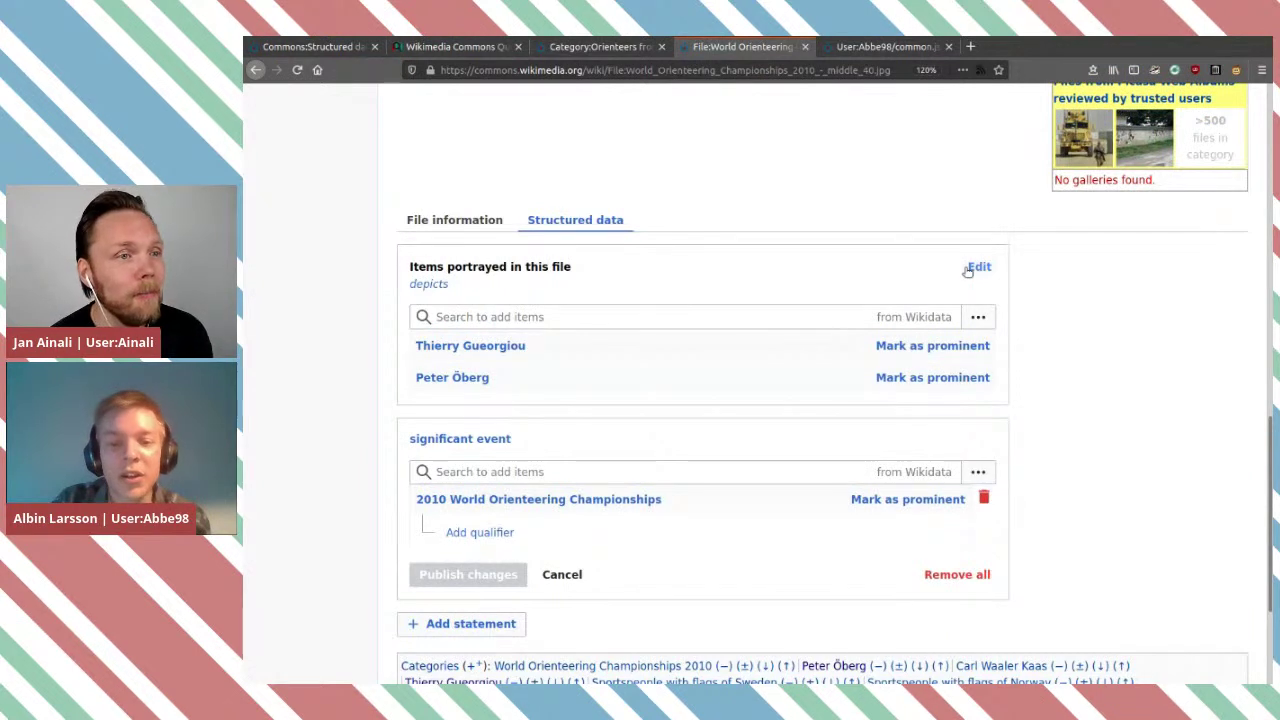
click(562, 575)
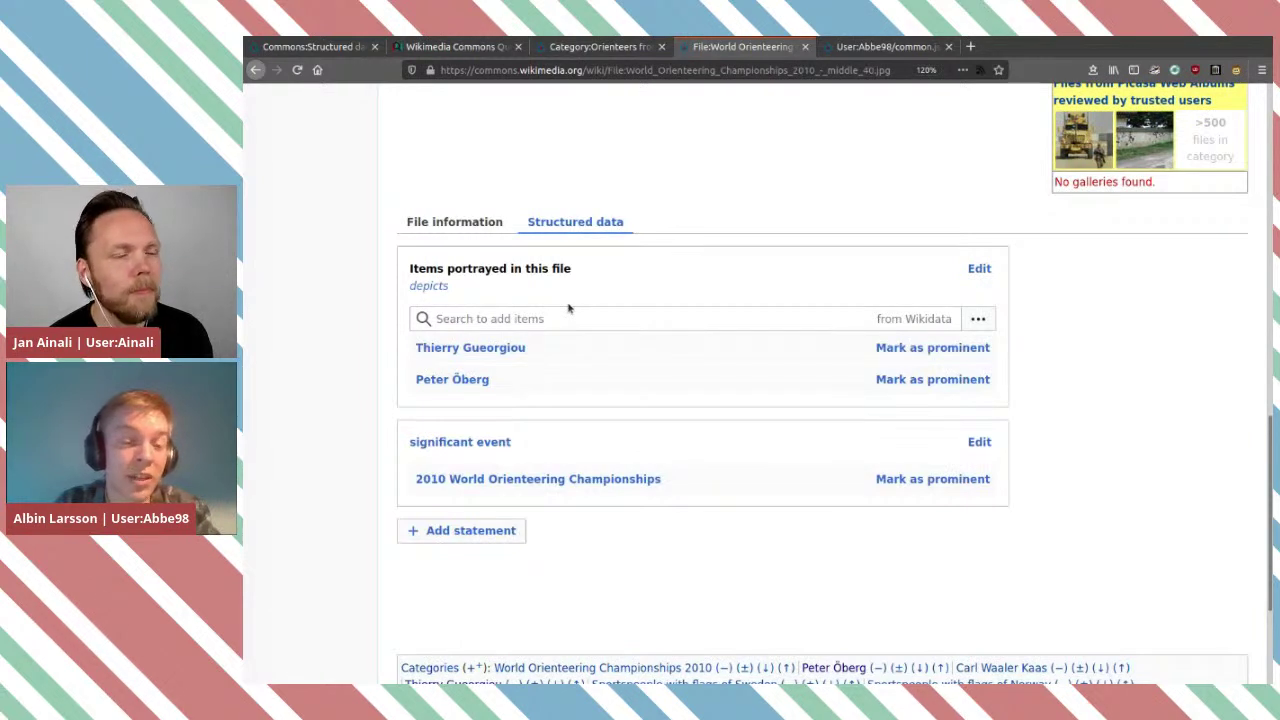
Open the file's depicts statements for editing and search for an item called "price cermony".
click(979, 269)
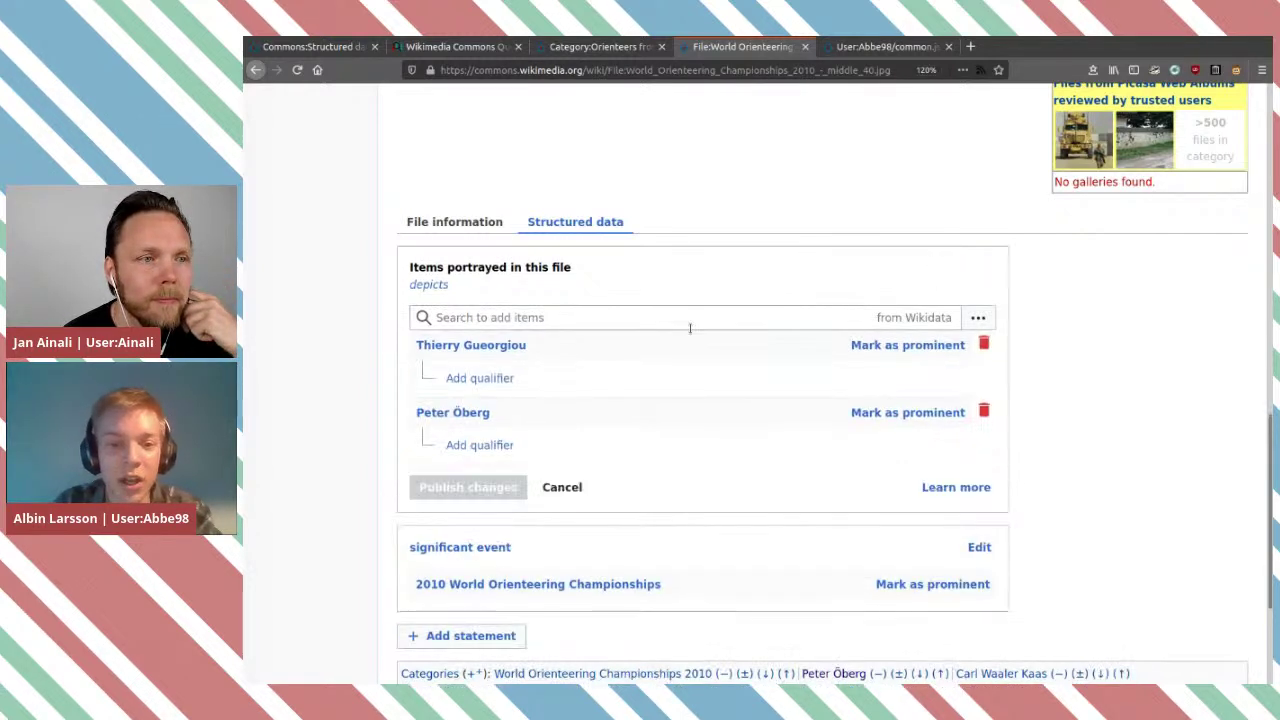
click(540, 317)
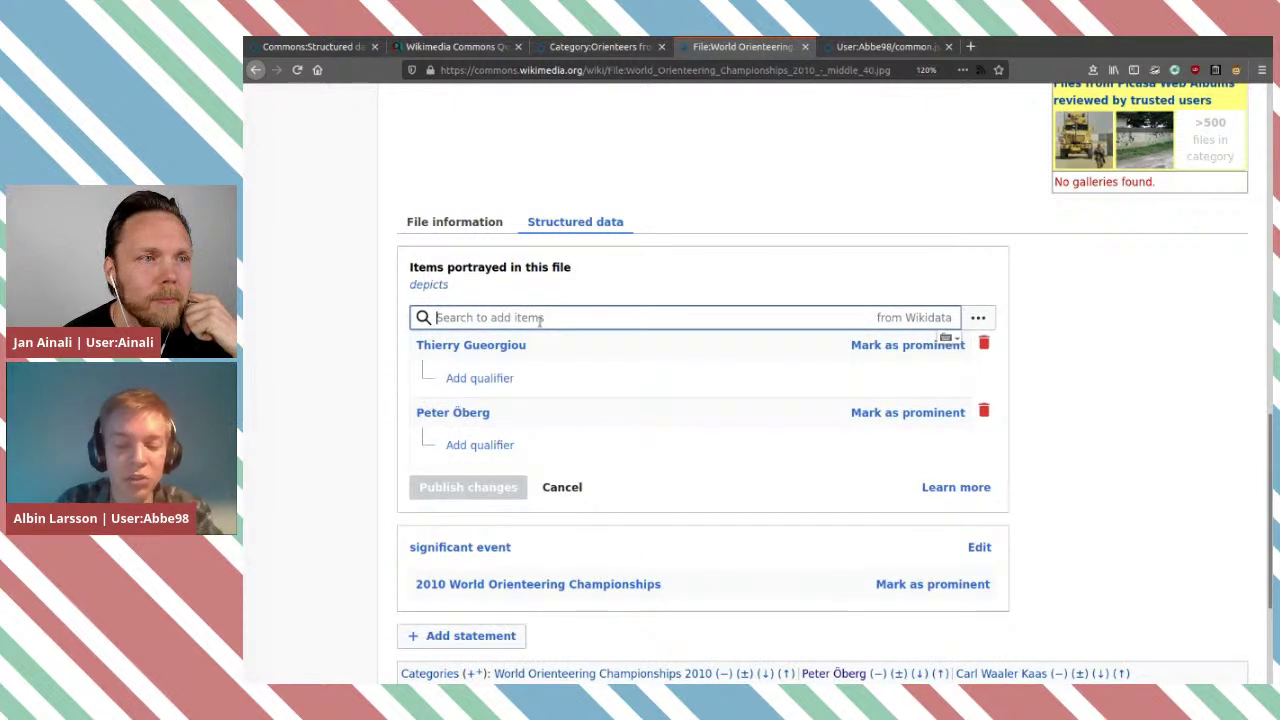
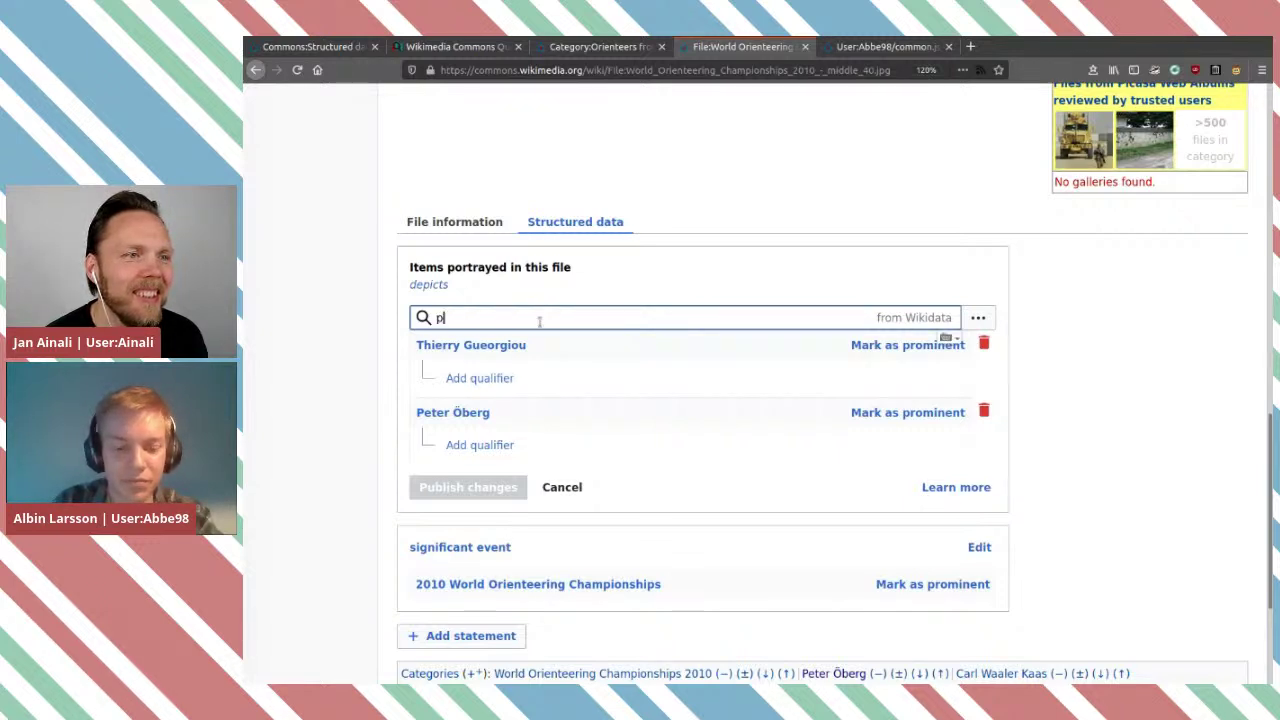
text(ce)
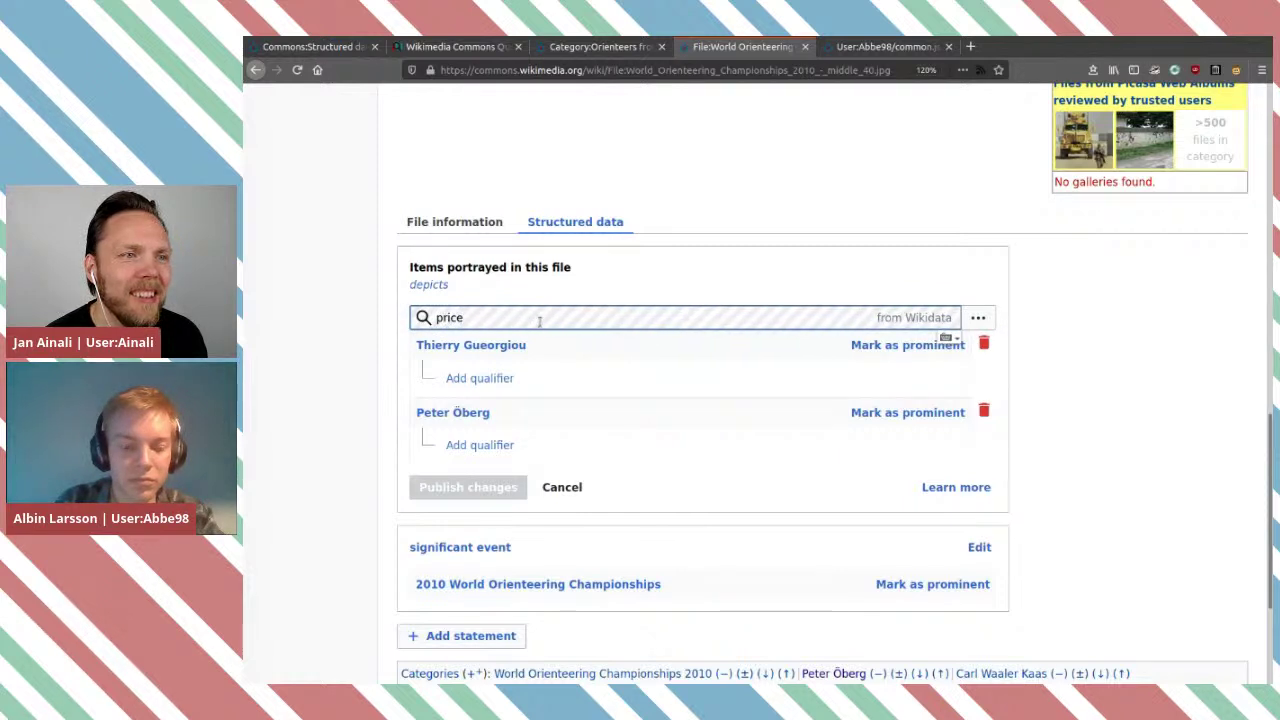
text( cermony)
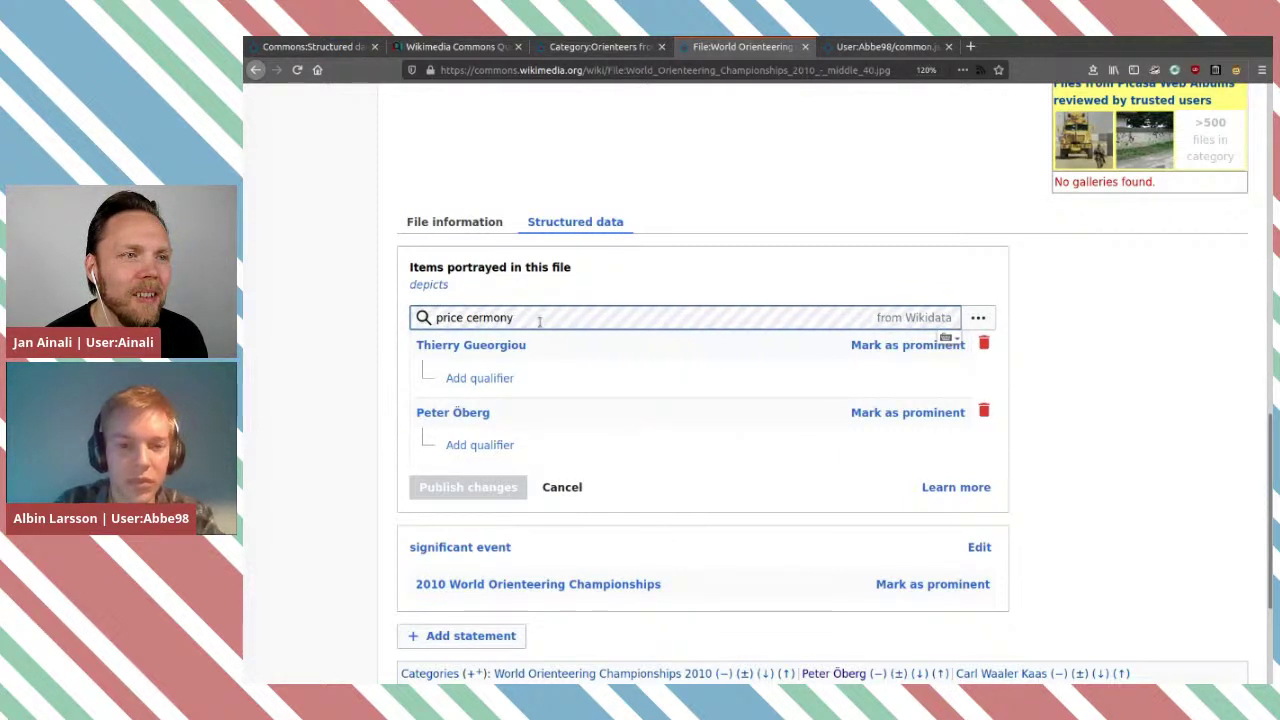
Reword the depicts item search to "prize cermony".
key(BackSpace)
key(BackSpace)
key(BackSpace)
key(BackSpace)
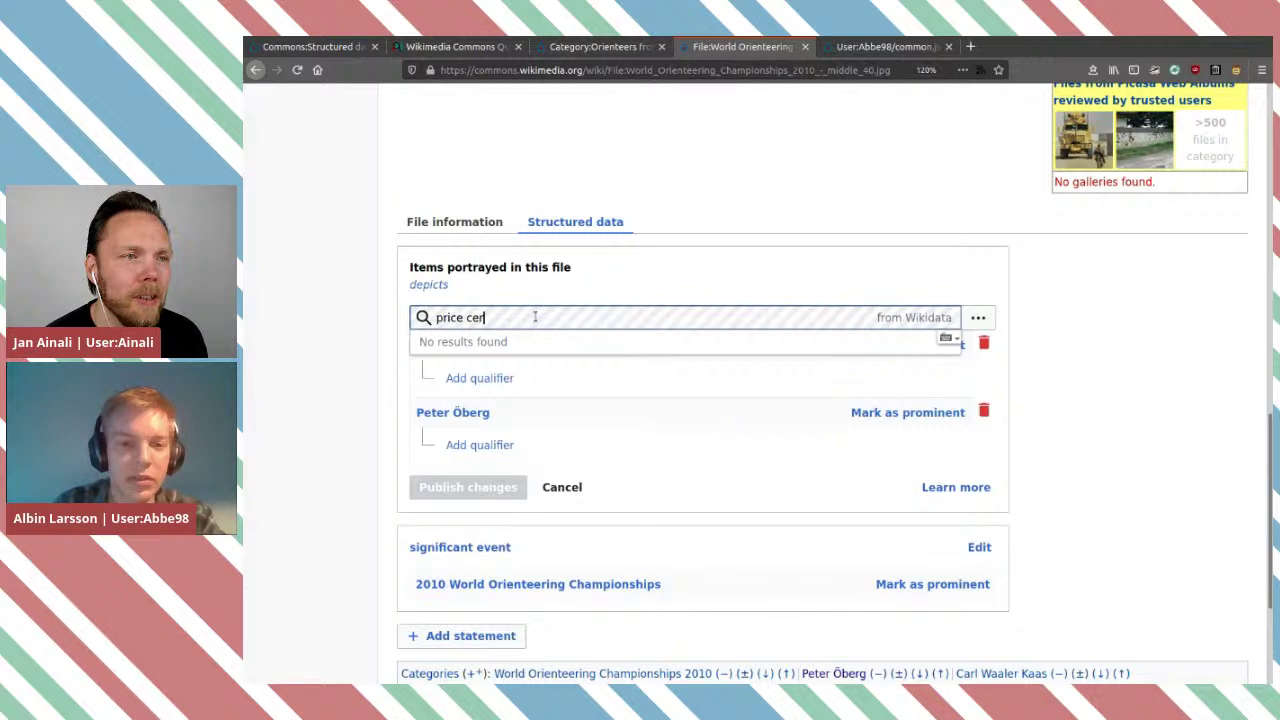
key(BackSpace)
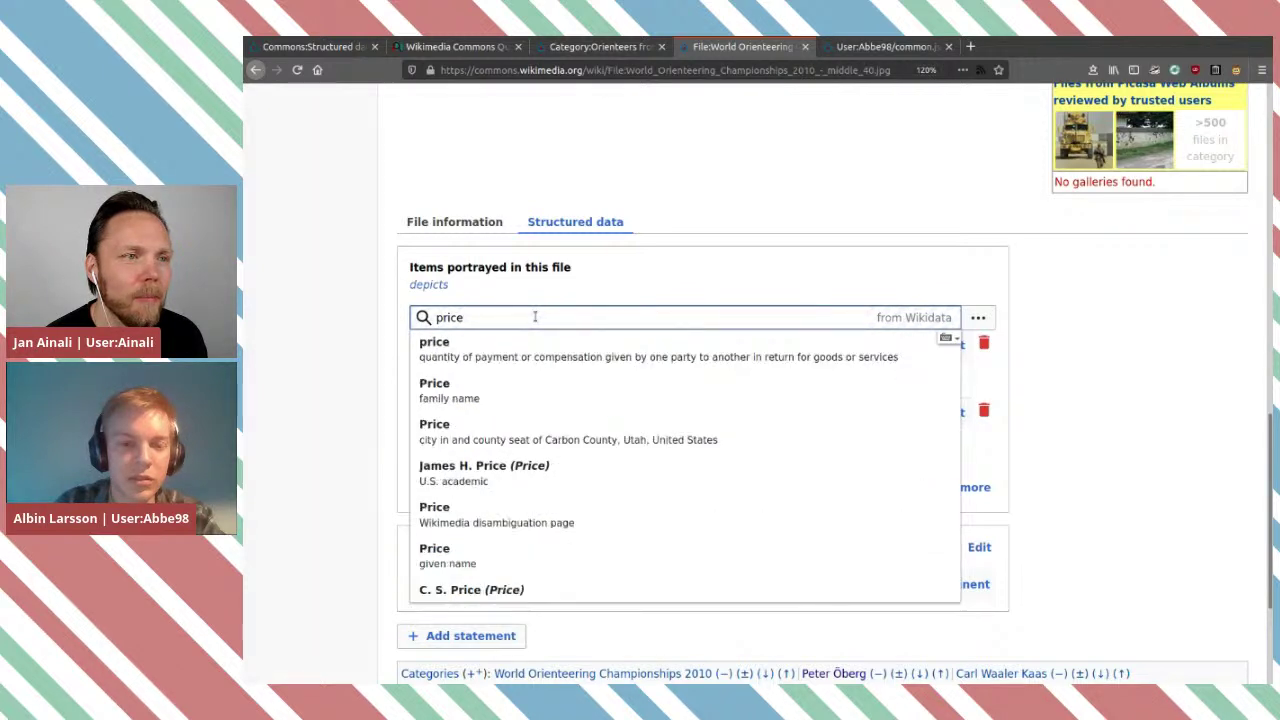
key(BackSpace)
key(BackSpace)
key(BackSpace)
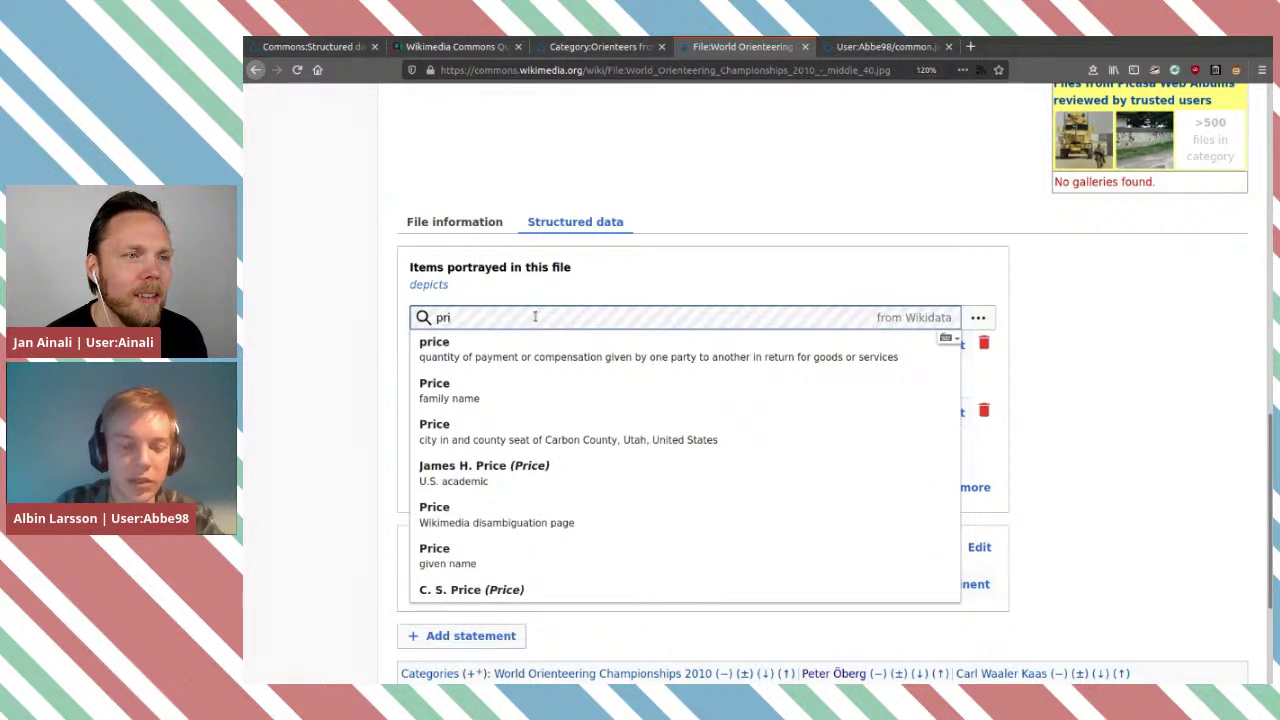
text(ze cer)
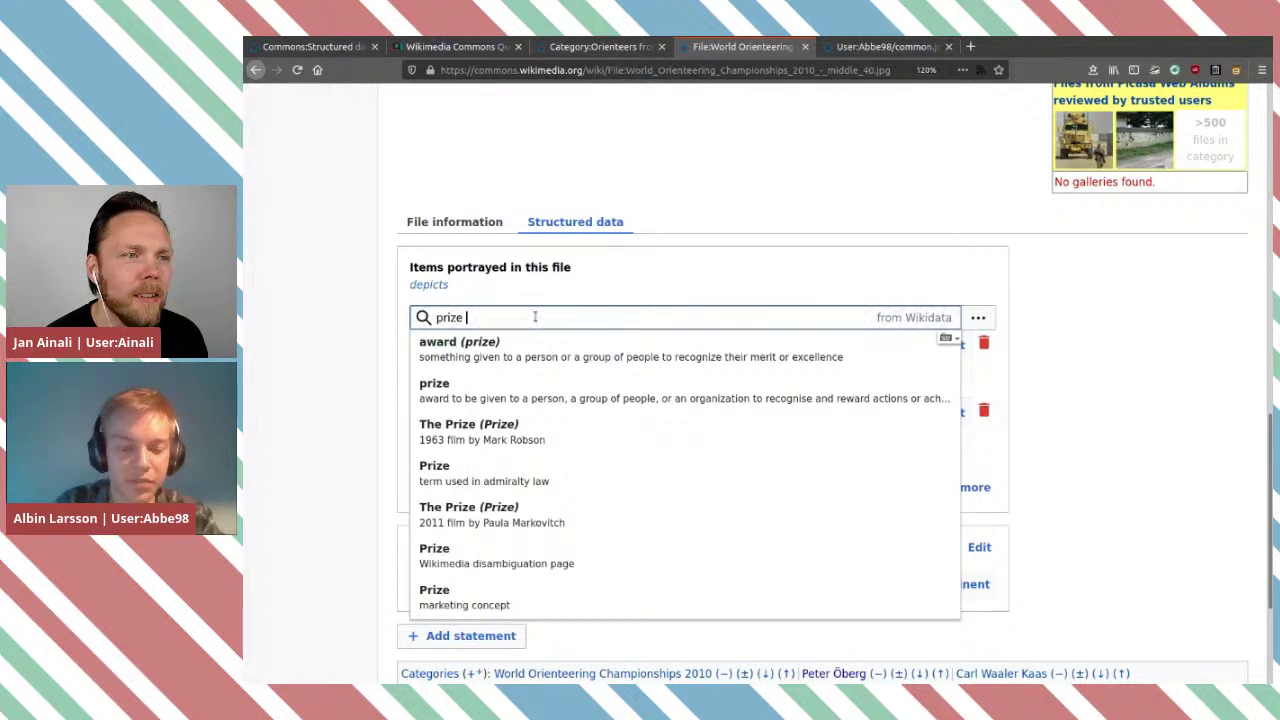
text(mon)
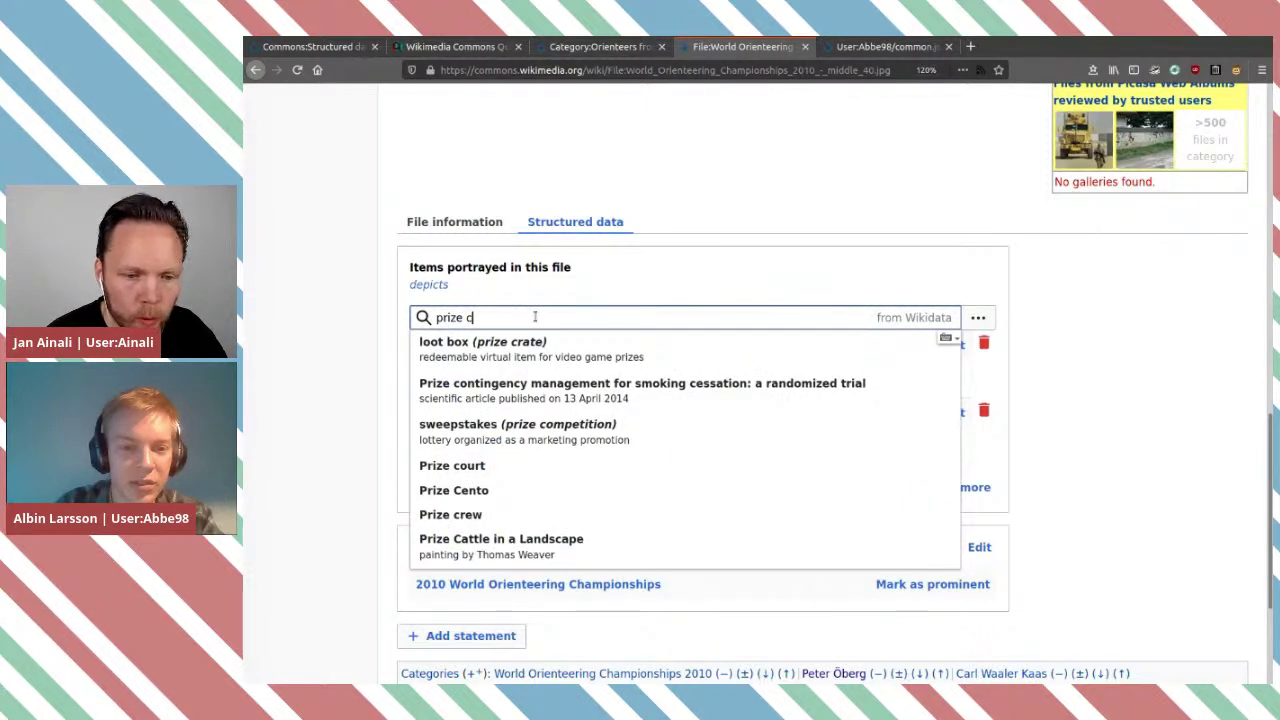
text(ermony)
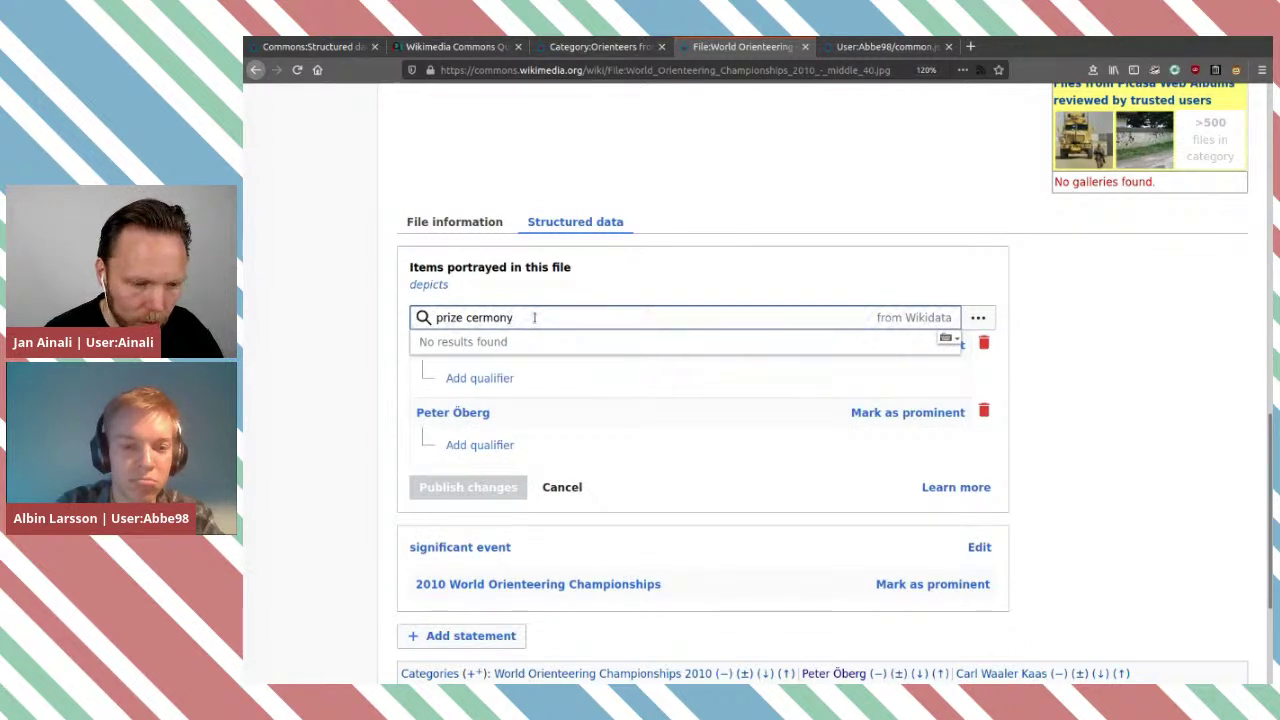
Copy the depicts search term "prize cermony" and search Wikidata for it in a new tab.
key(ctrl+shift+Left)
key(ctrl+shift+Left)
key(ctrl+c)
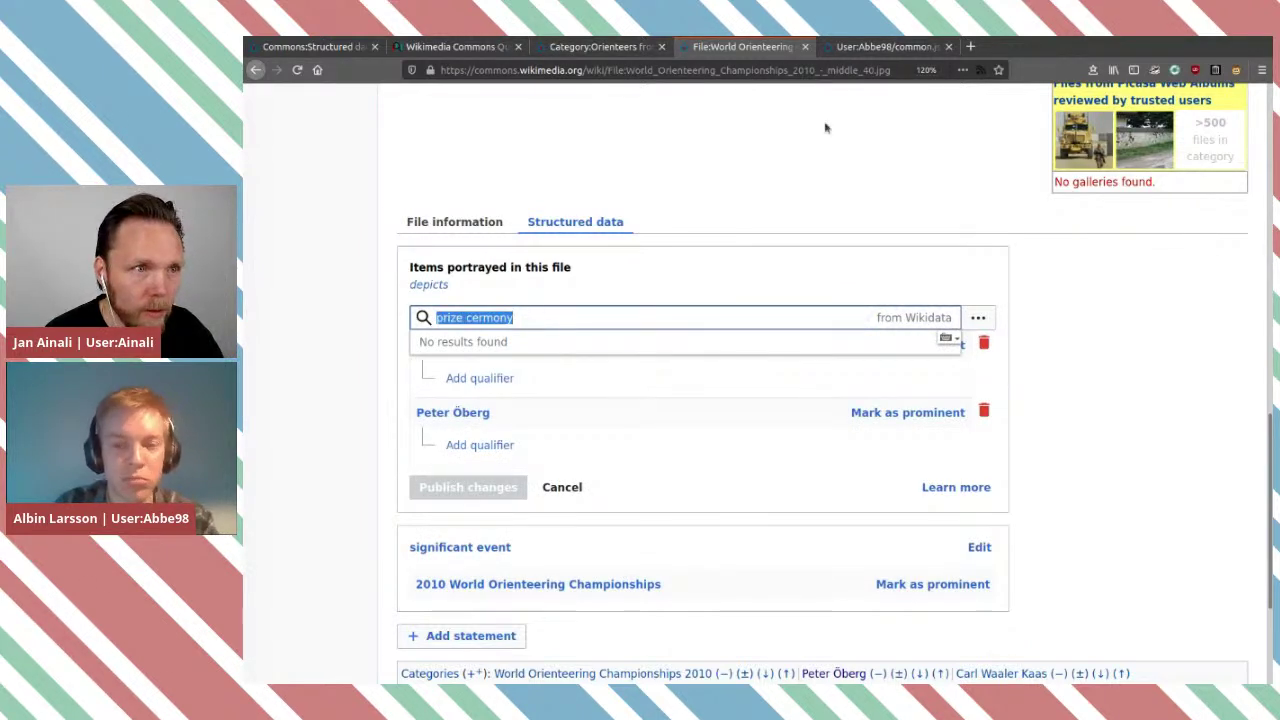
click(970, 46)
text(wd)
key(ctrl+v)
key(Return)
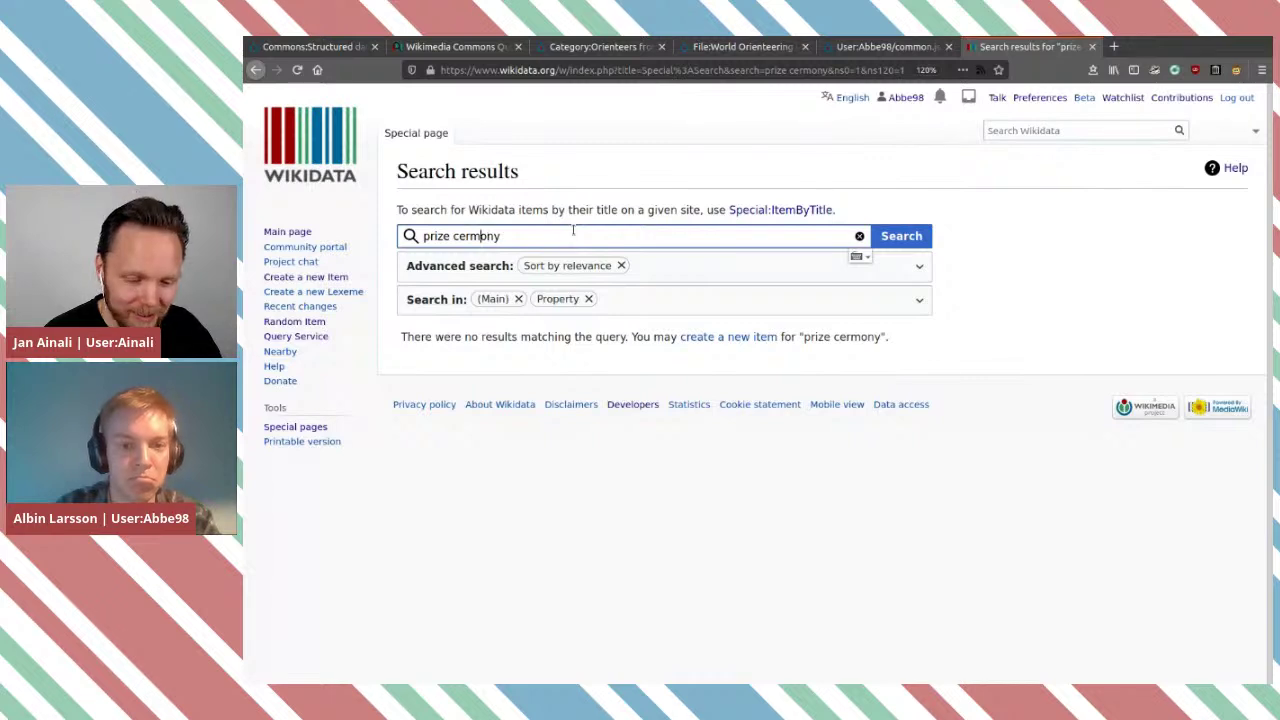
Copy the corrected term "prize ceremony" from the Wikidata search and look it up in the file's depicts item search.
triple_click(513, 233)
key(ctrl+c)
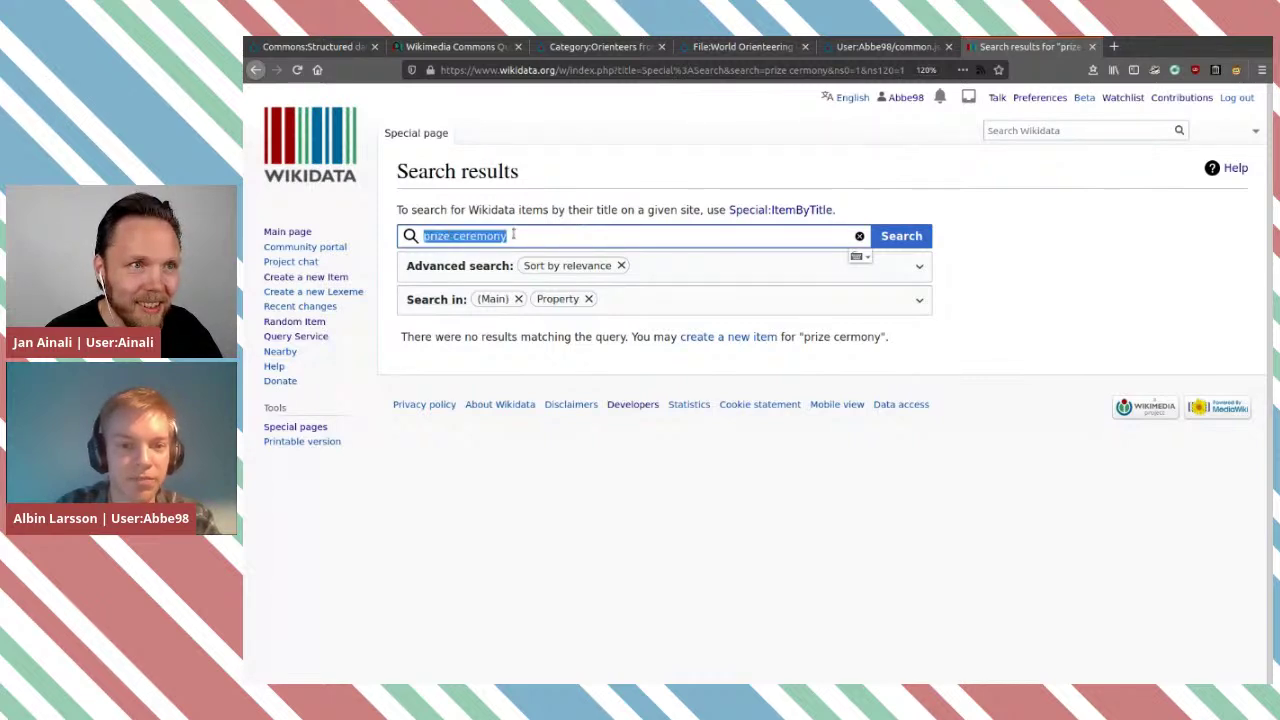
click(741, 46)
key(ctrl+v)
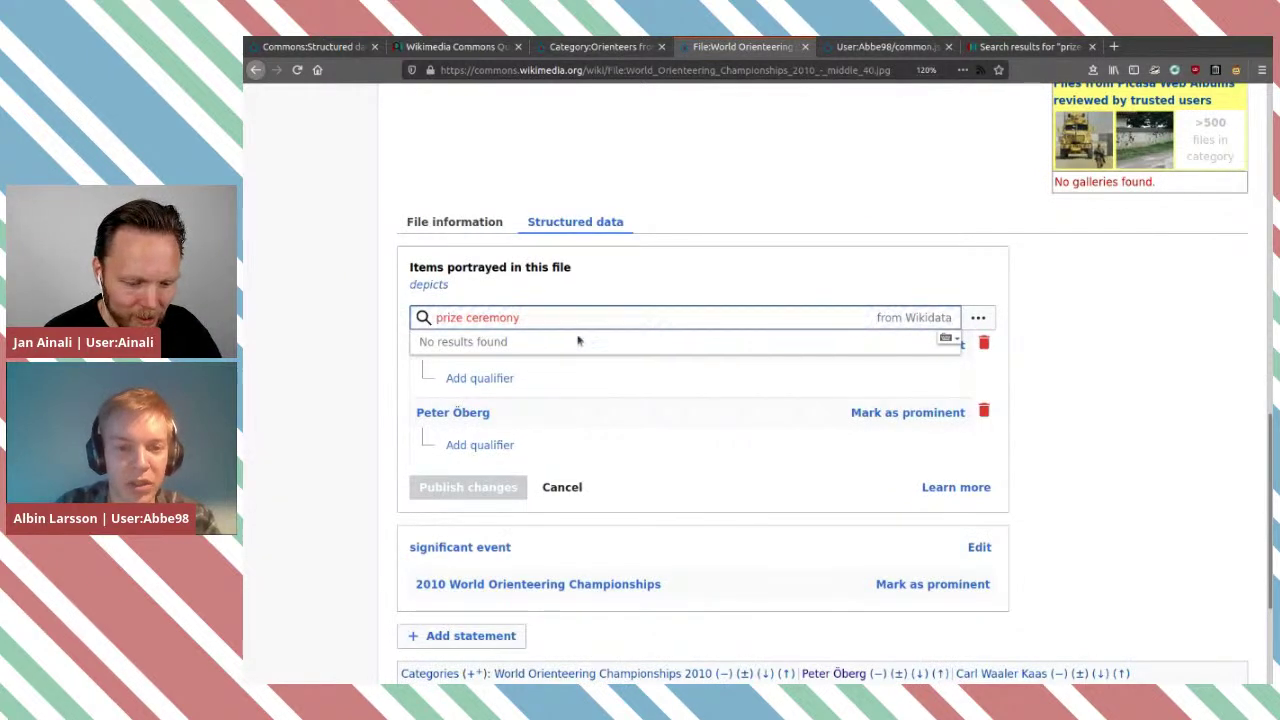
Search Wikidata for "prize ceremony" and look through the results for a suitable general item.
click(1044, 52)
click(598, 235)
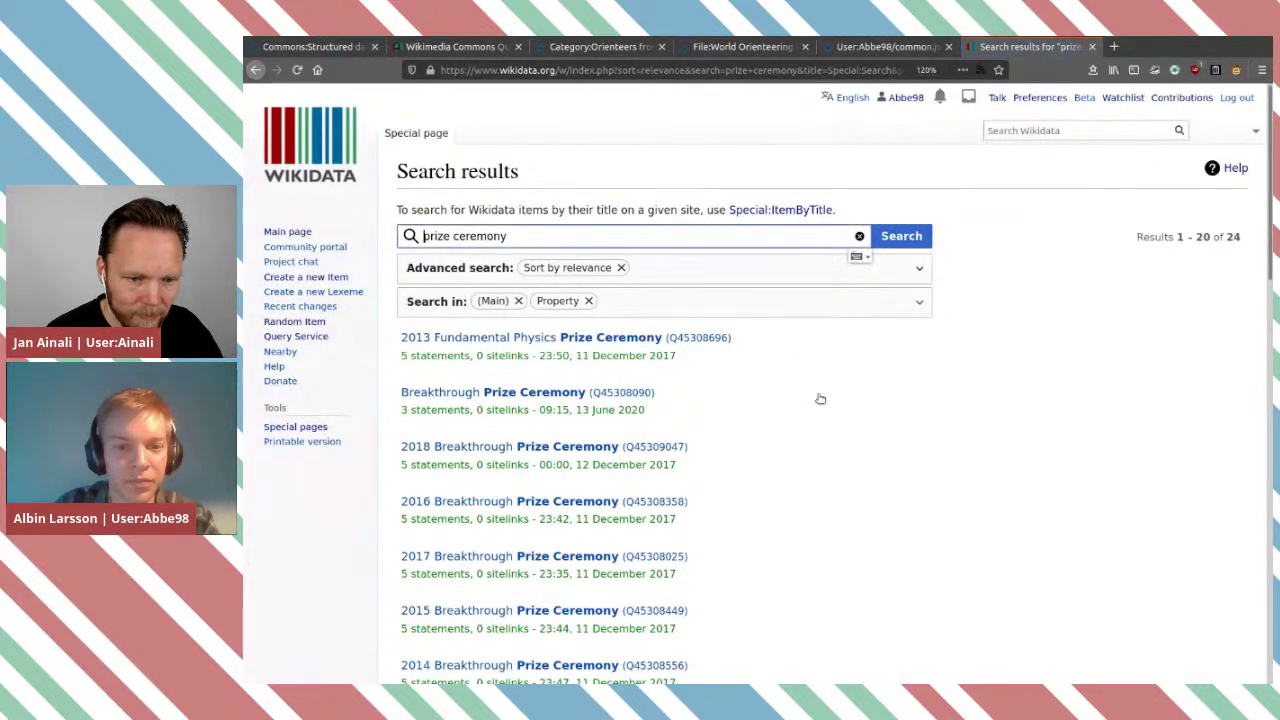
scroll(834, 441, down, 5)
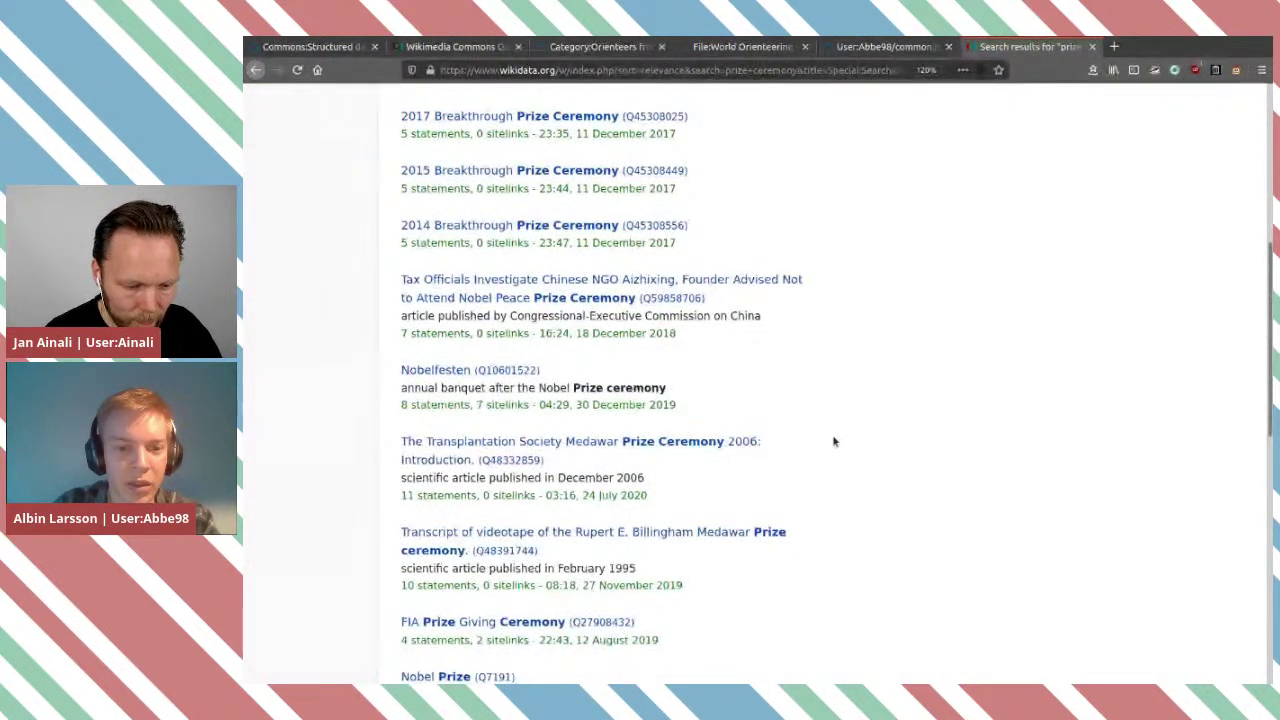
scroll(834, 441, down, 4)
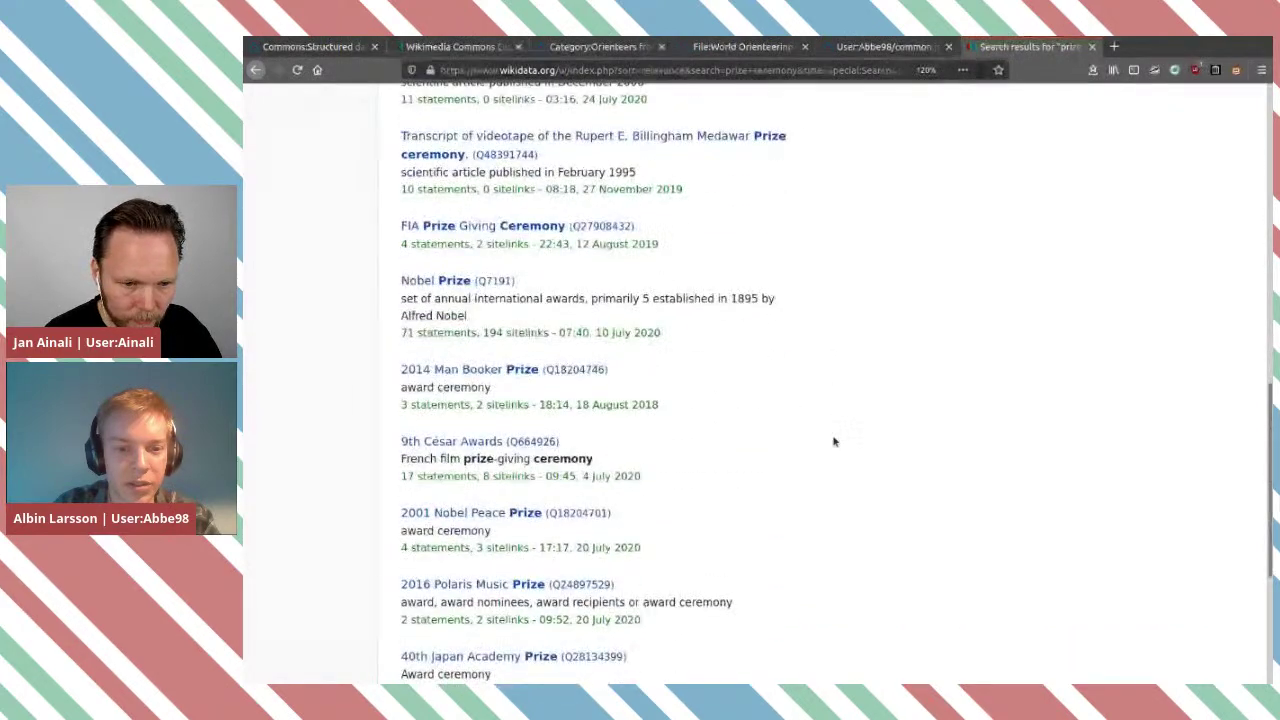
scroll(834, 441, down, 3)
scroll(834, 441, up, 3)
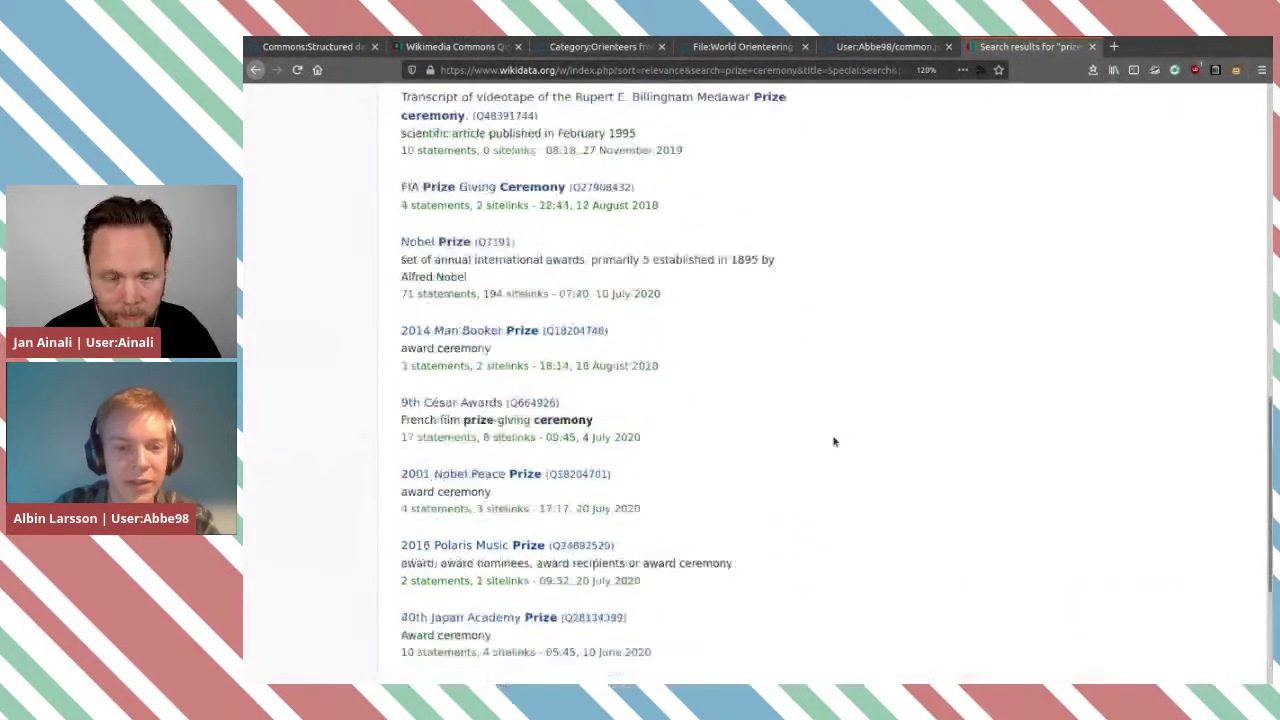
scroll(834, 441, up, 10)
scroll(834, 441, down, 1)
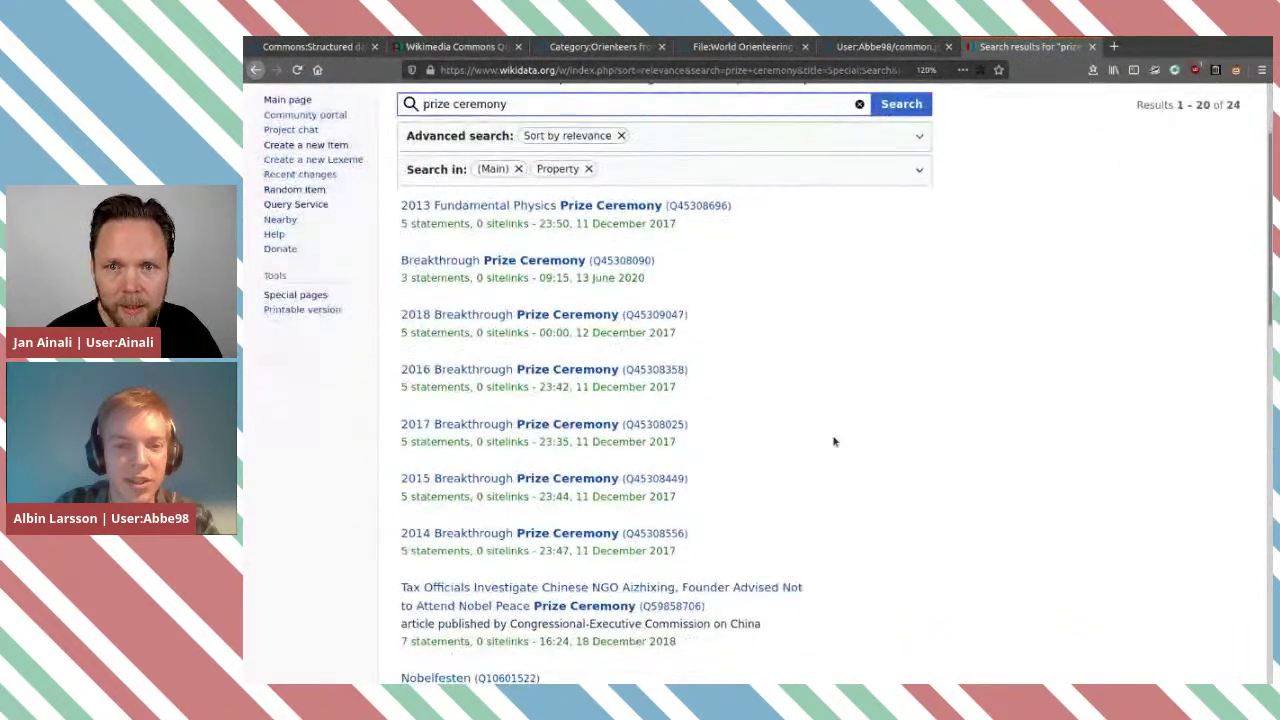
Look through the Wikidata results again, and search Wikipedia for "prize ceremony" in a new tab.
scroll(834, 441, down, 4)
scroll(834, 441, up, 3)
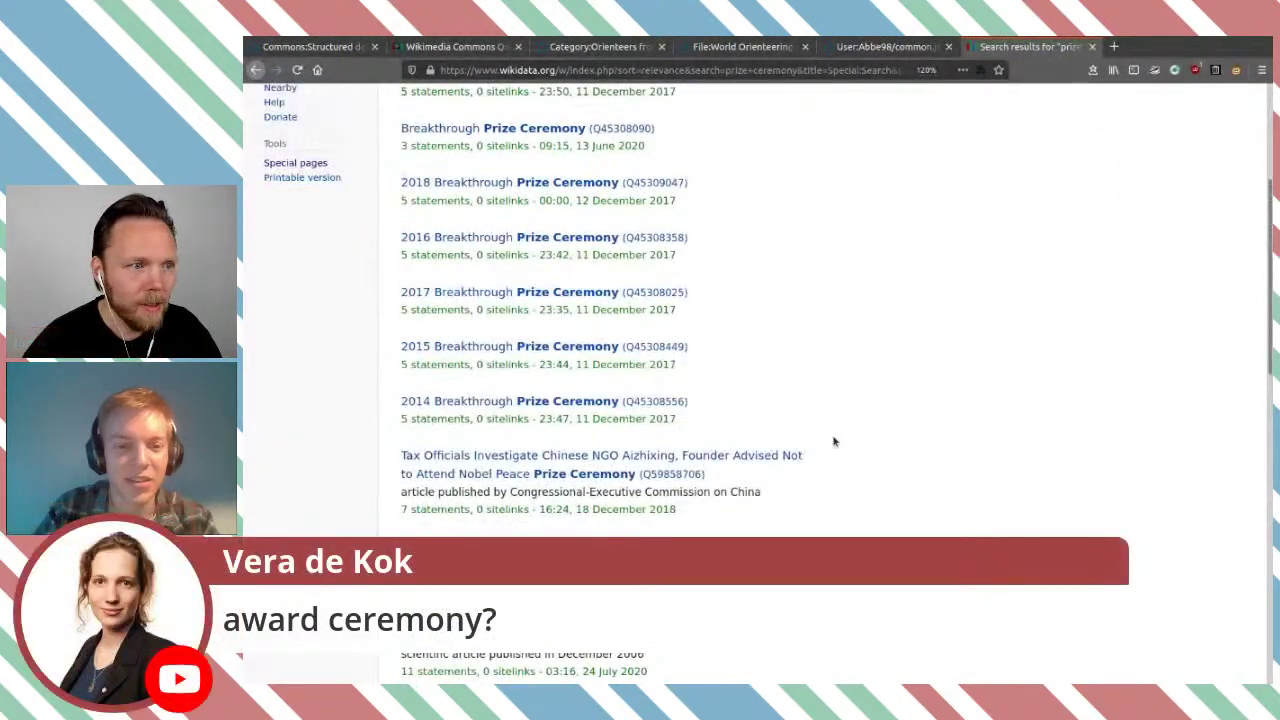
scroll(834, 441, up, 3)
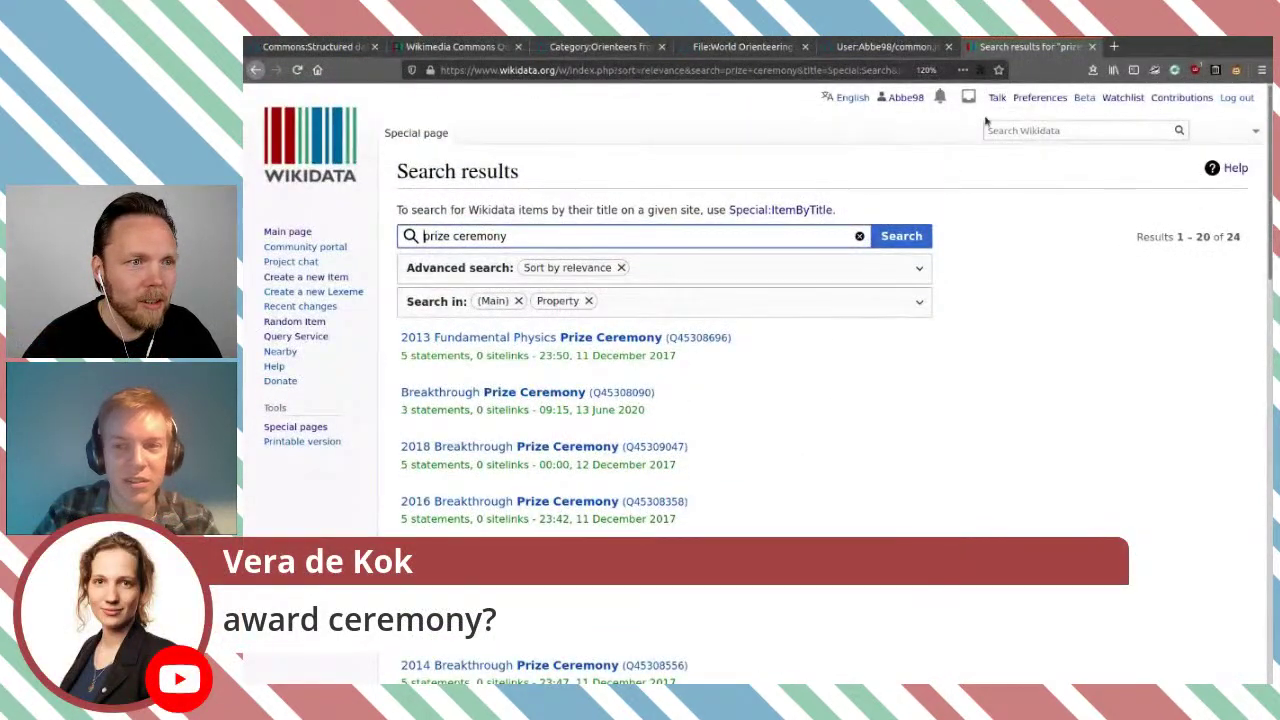
click(1113, 46)
text(w prize ceremony)
key(Return)
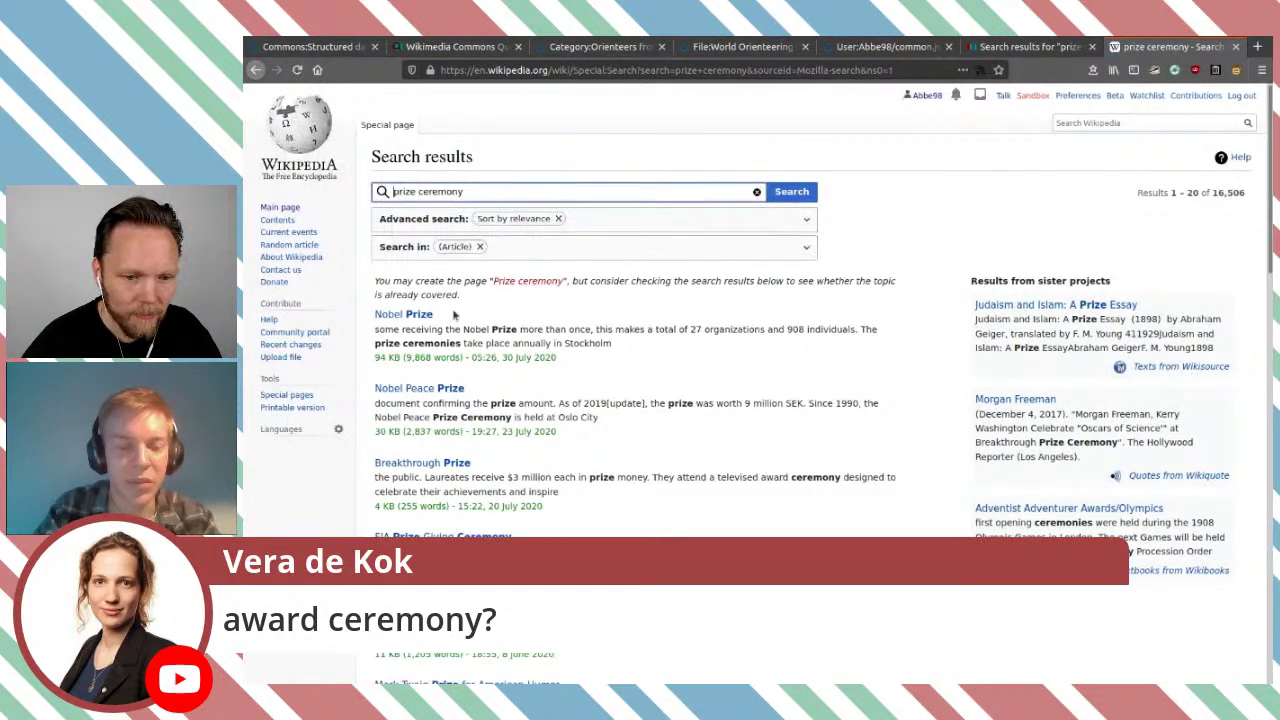
Reword the Wikidata search term to "adward ceremony" and copy the whole term.
click(1030, 46)
double_click(436, 236)
text(adwa)
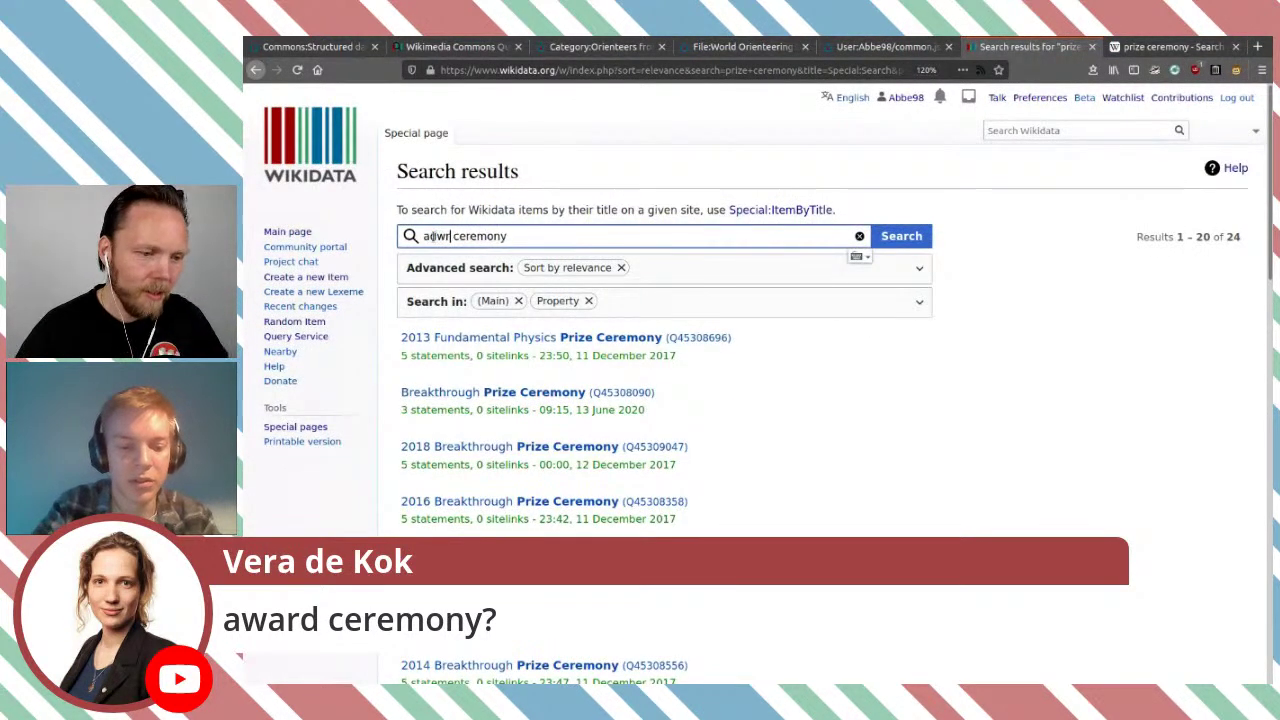
text(rd)
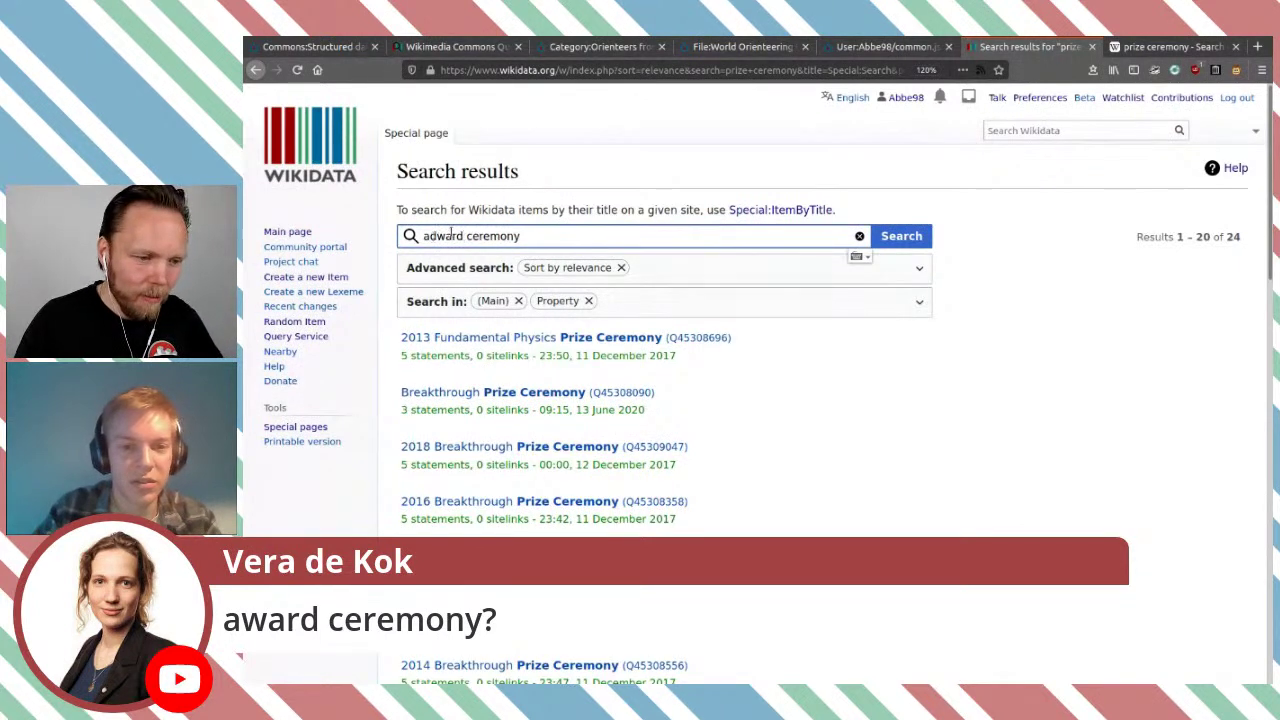
key(ctrl+shift+Left)
key(ctrl+shift+Left)
key(ctrl+c)
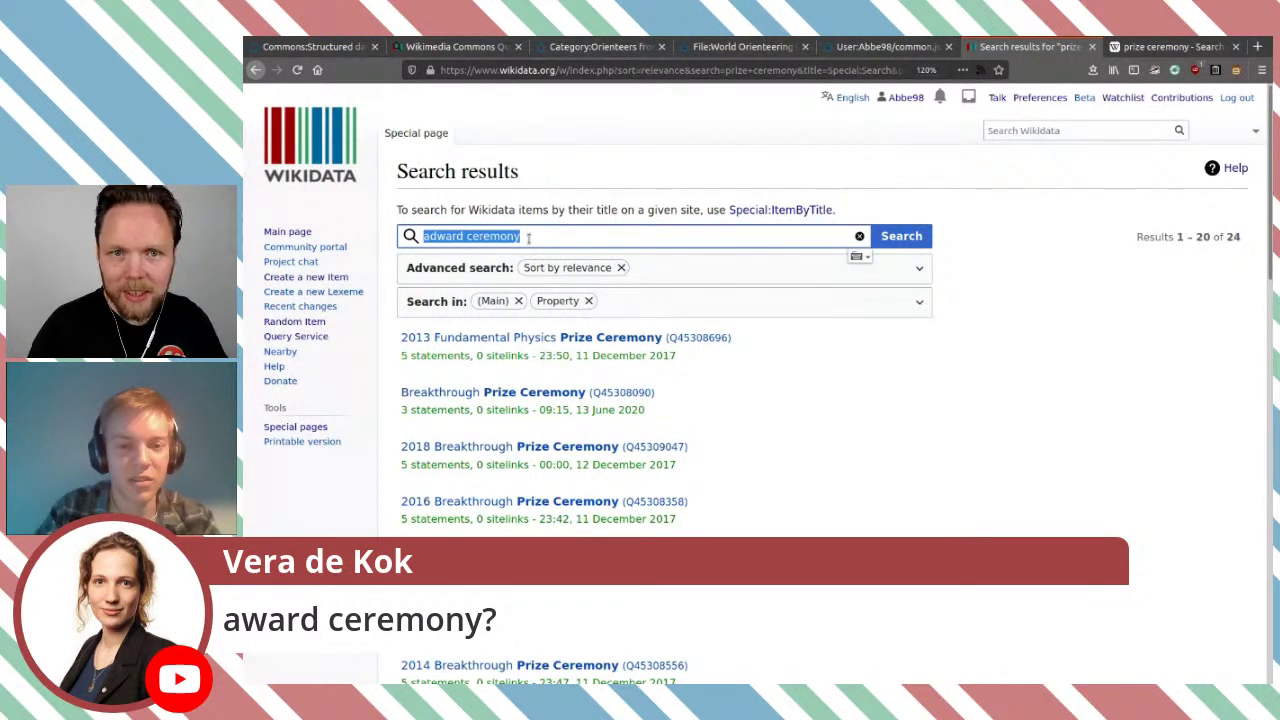
Replace the depicts item search on the World Orienteering Championships file with the copied term "adward ceremony".
click(740, 47)
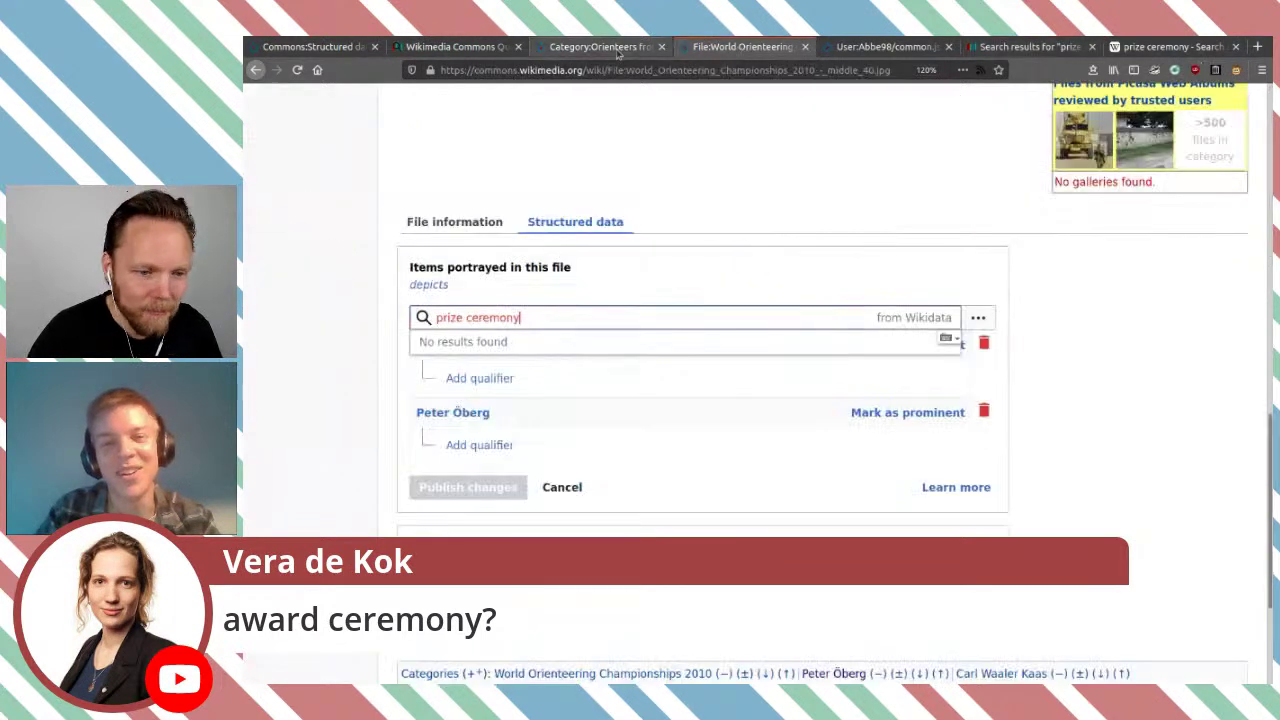
click(600, 47)
click(740, 47)
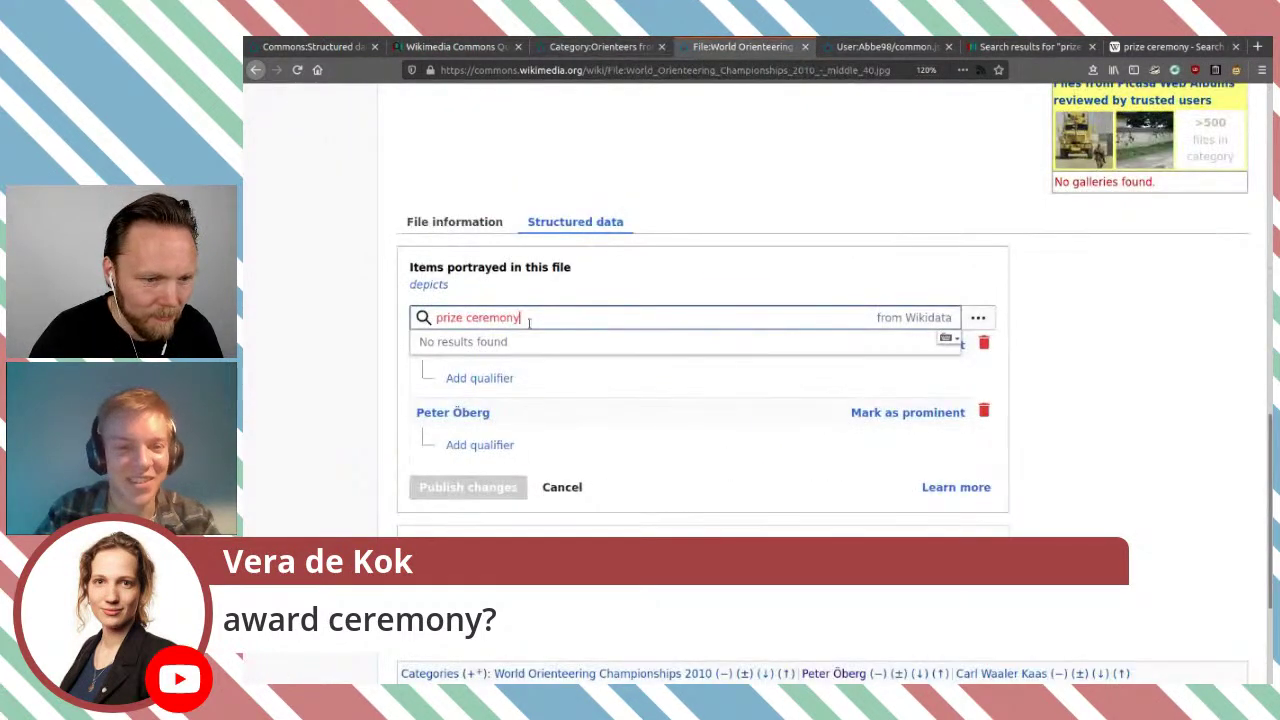
key(ctrl+shift+Left)
key(ctrl+shift+Left)
key(ctrl+v)
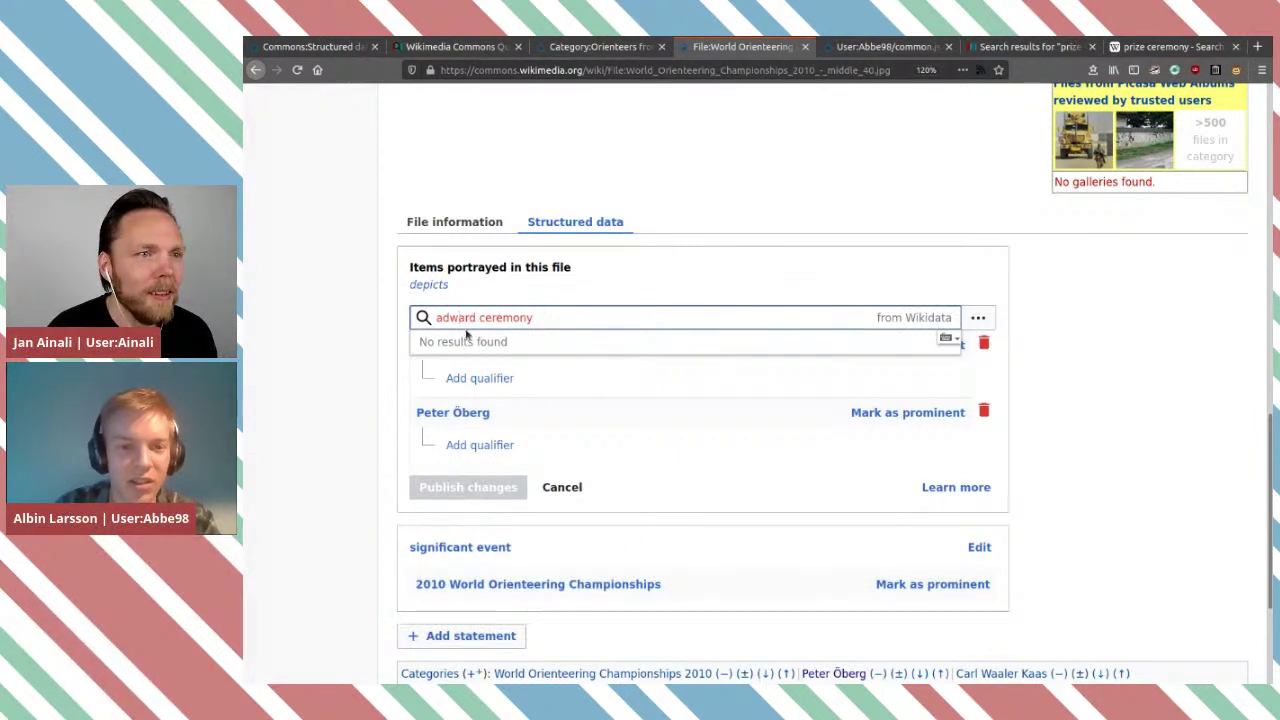
Correct the misspelled depicts item search to "award ceremony".
key(BackSpace)
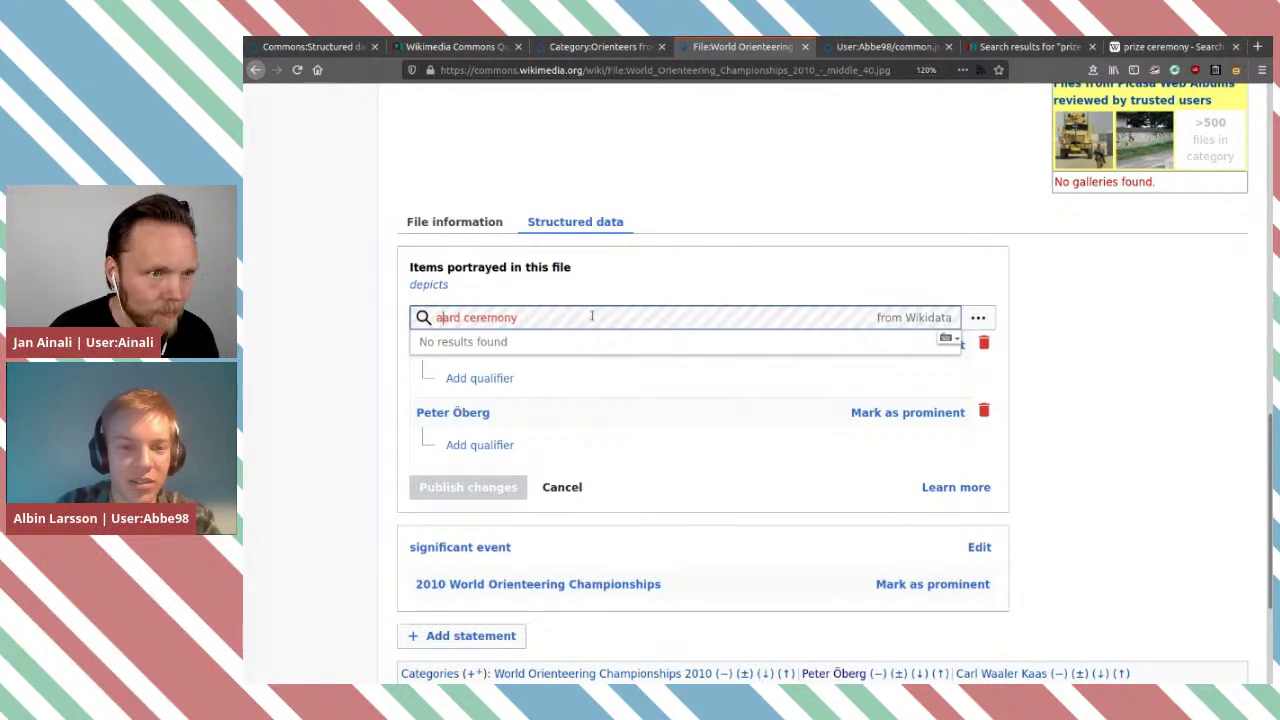
text(w)
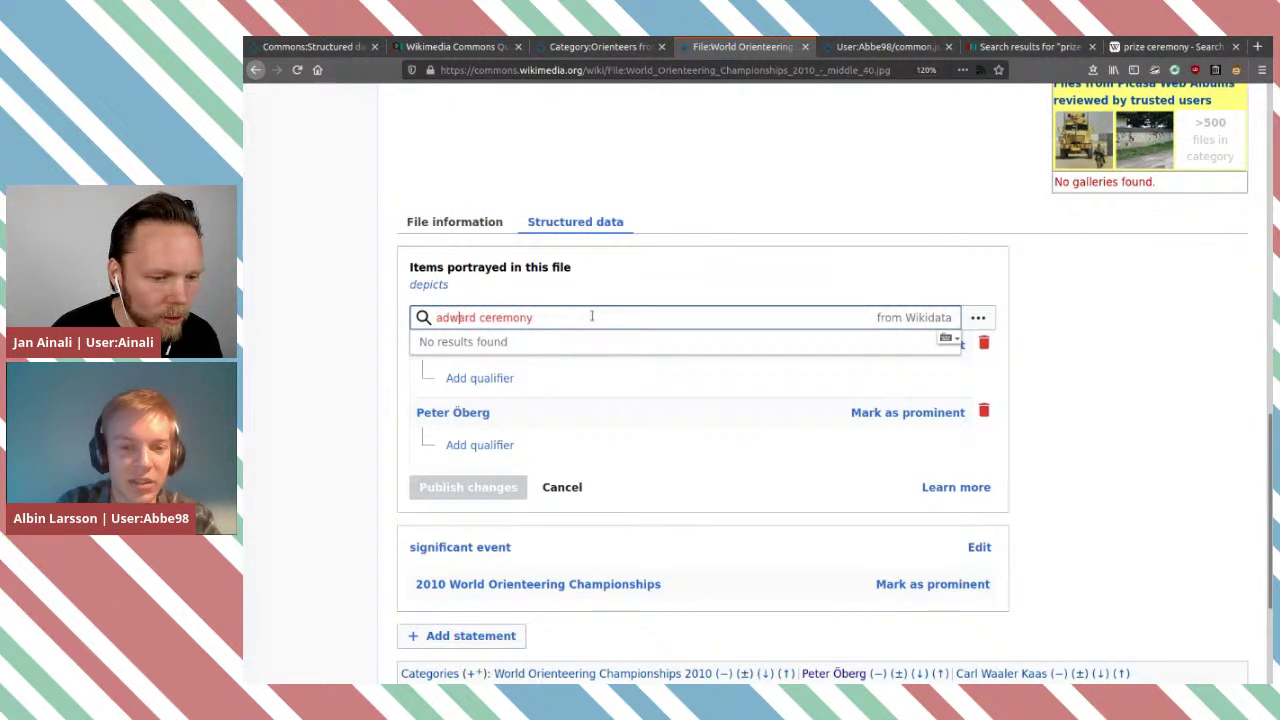
key(BackSpace)
key(BackSpace)
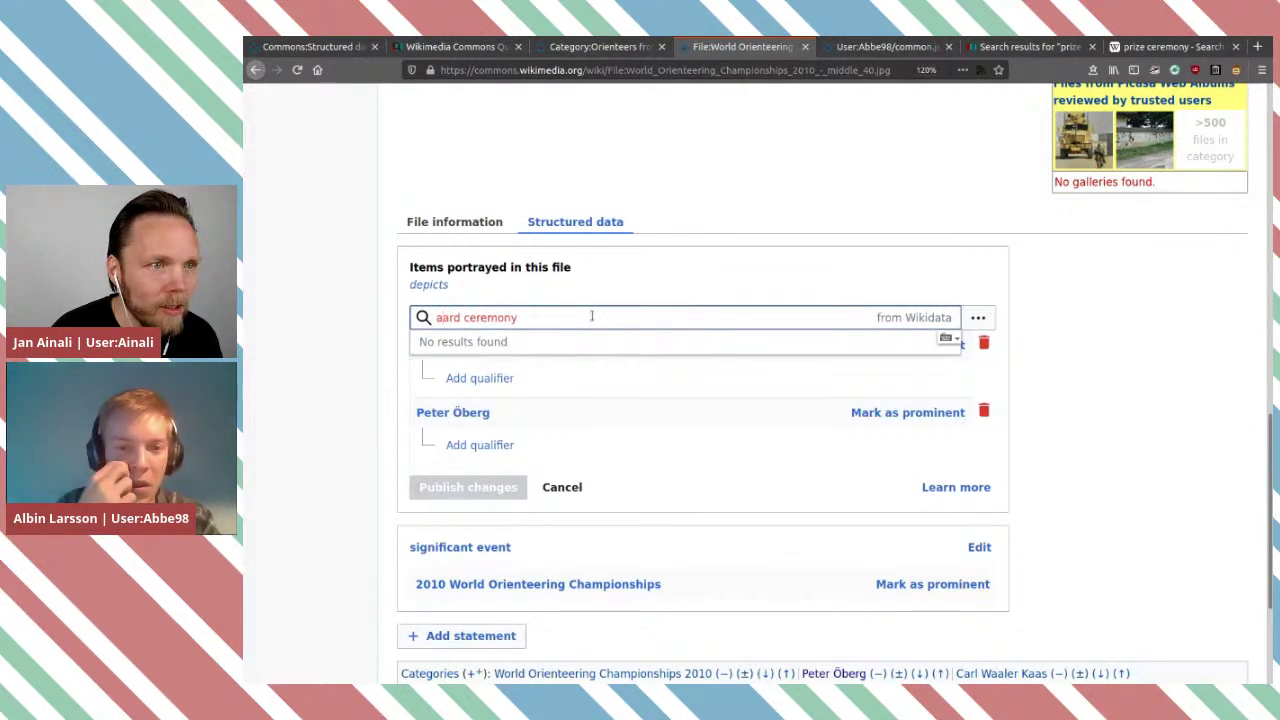
text(dw)
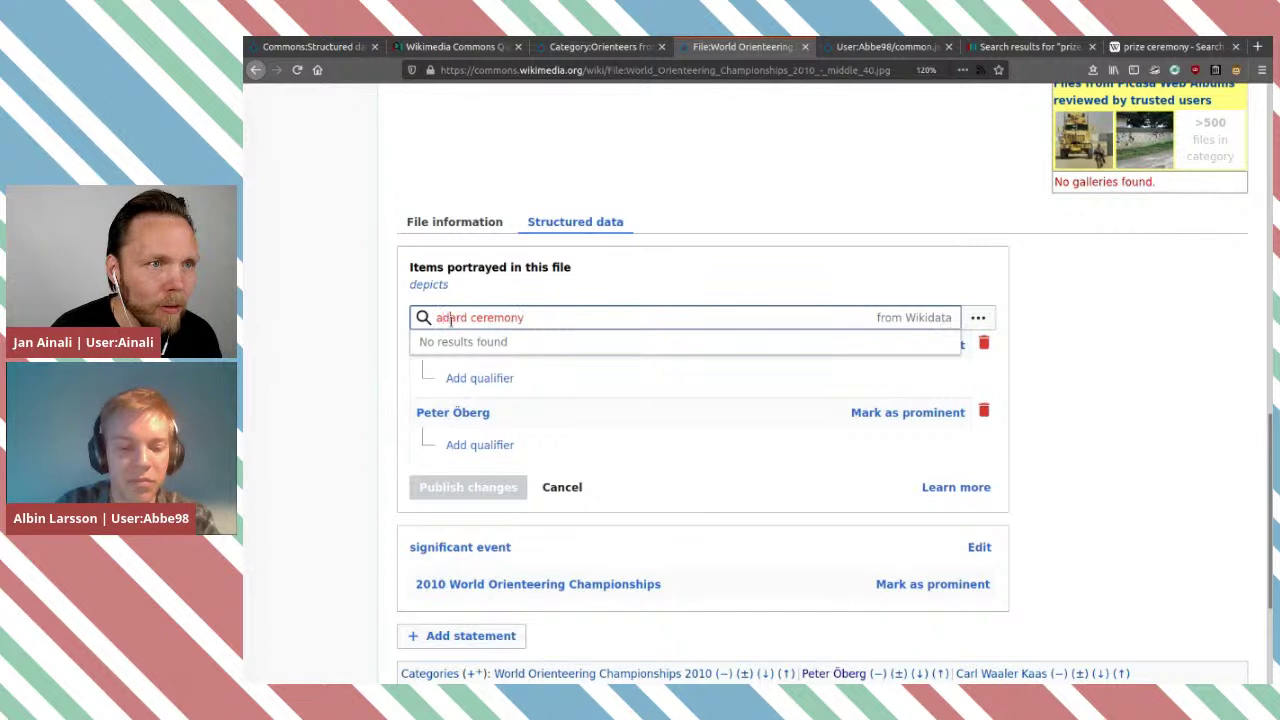
triple_click(511, 317)
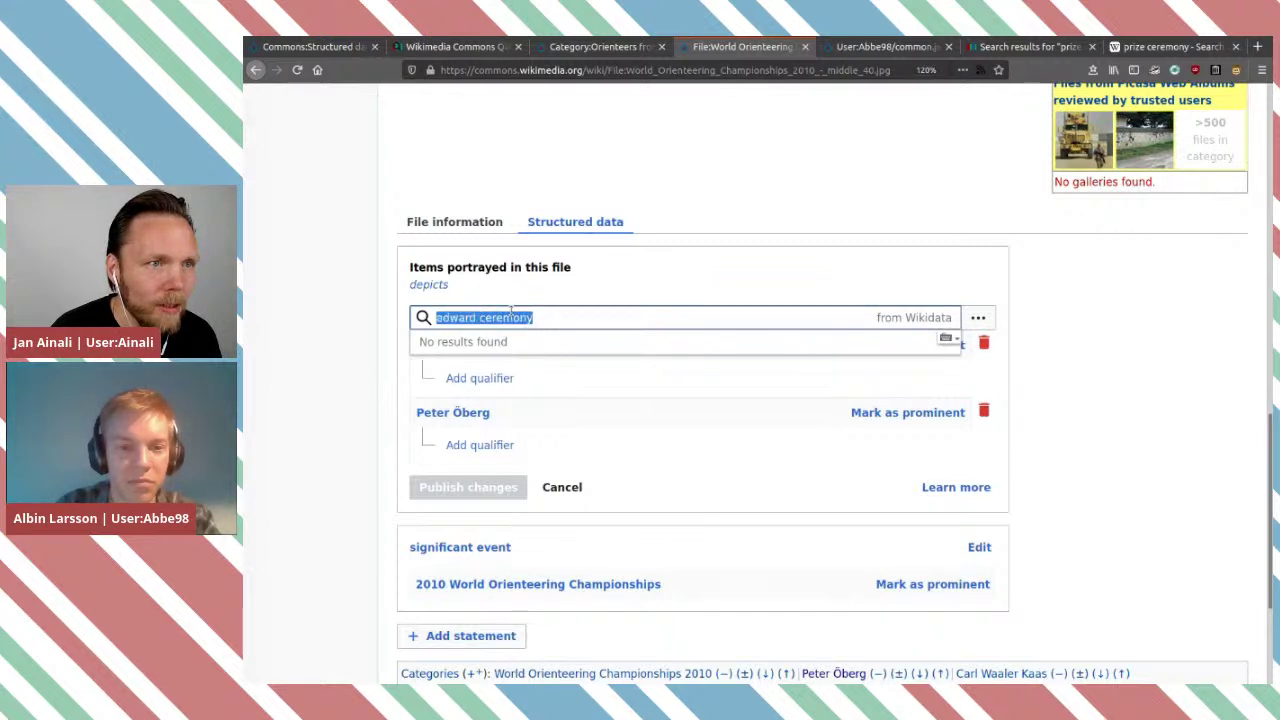
key(Home)
key(Right)
key(Delete)
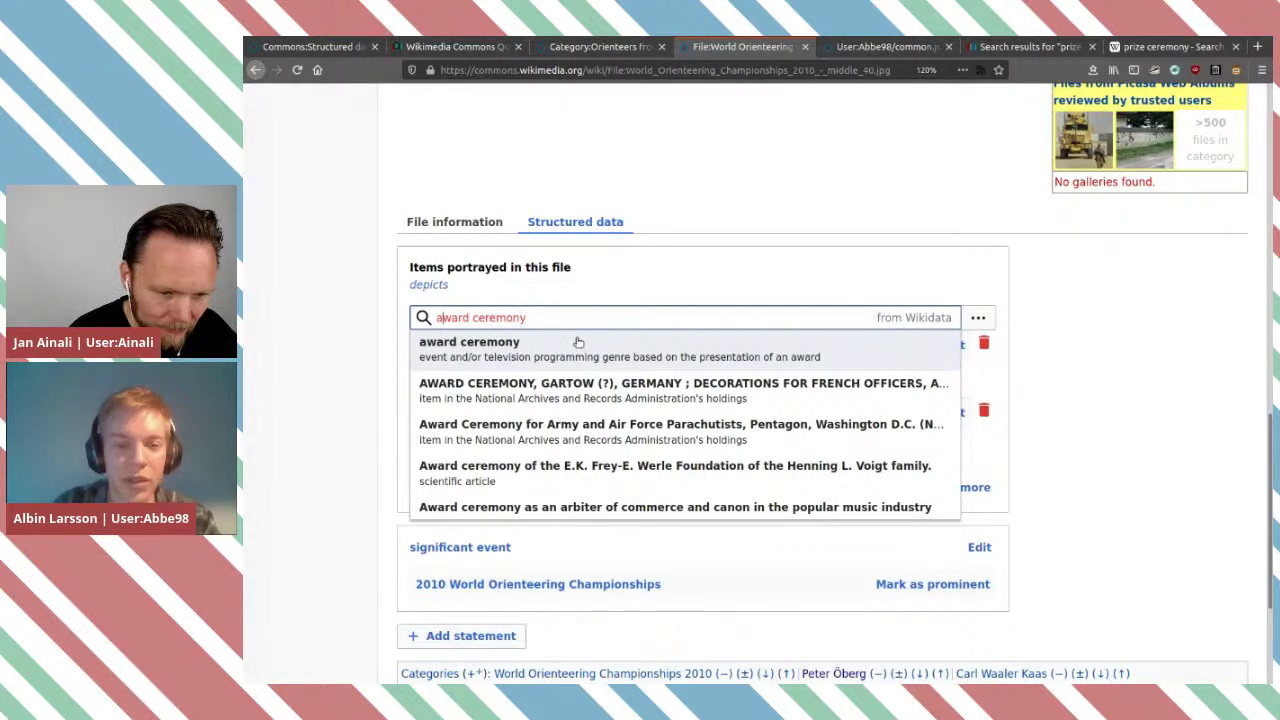
Check the podium photo, add the general award ceremony item to the depicts statements and publish the change.
scroll(766, 251, up, 10)
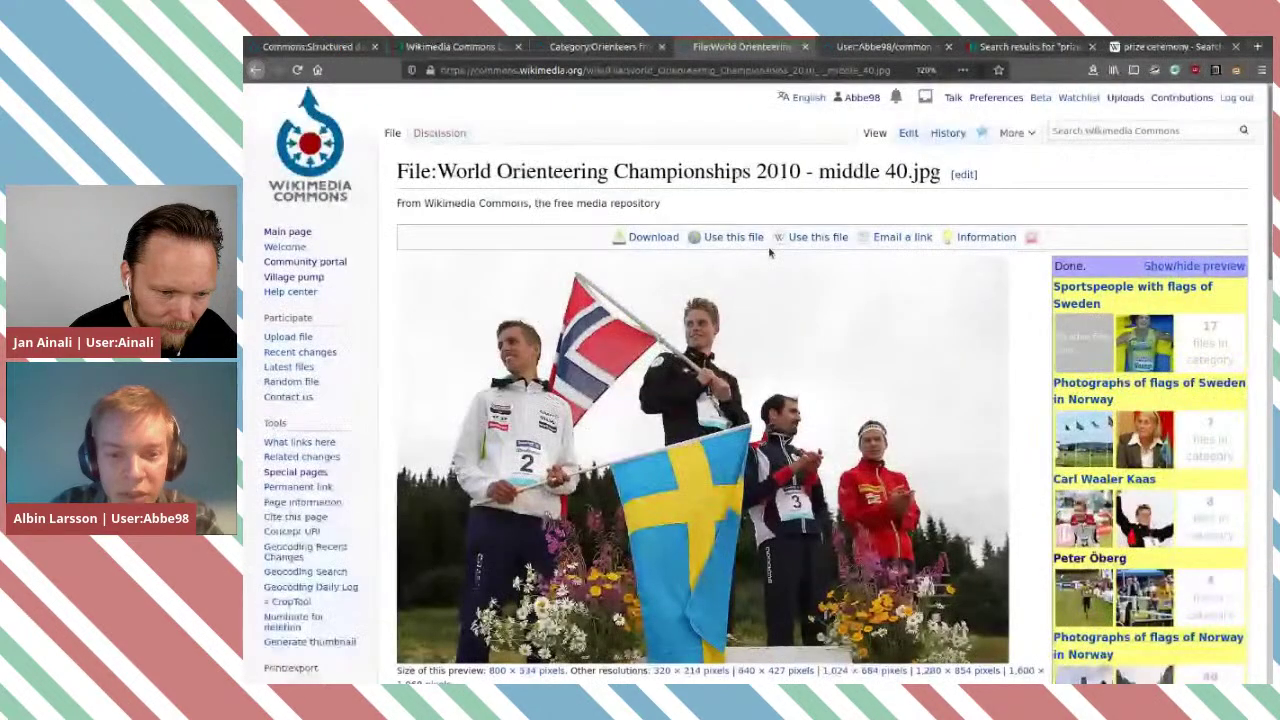
scroll(768, 246, down, 5)
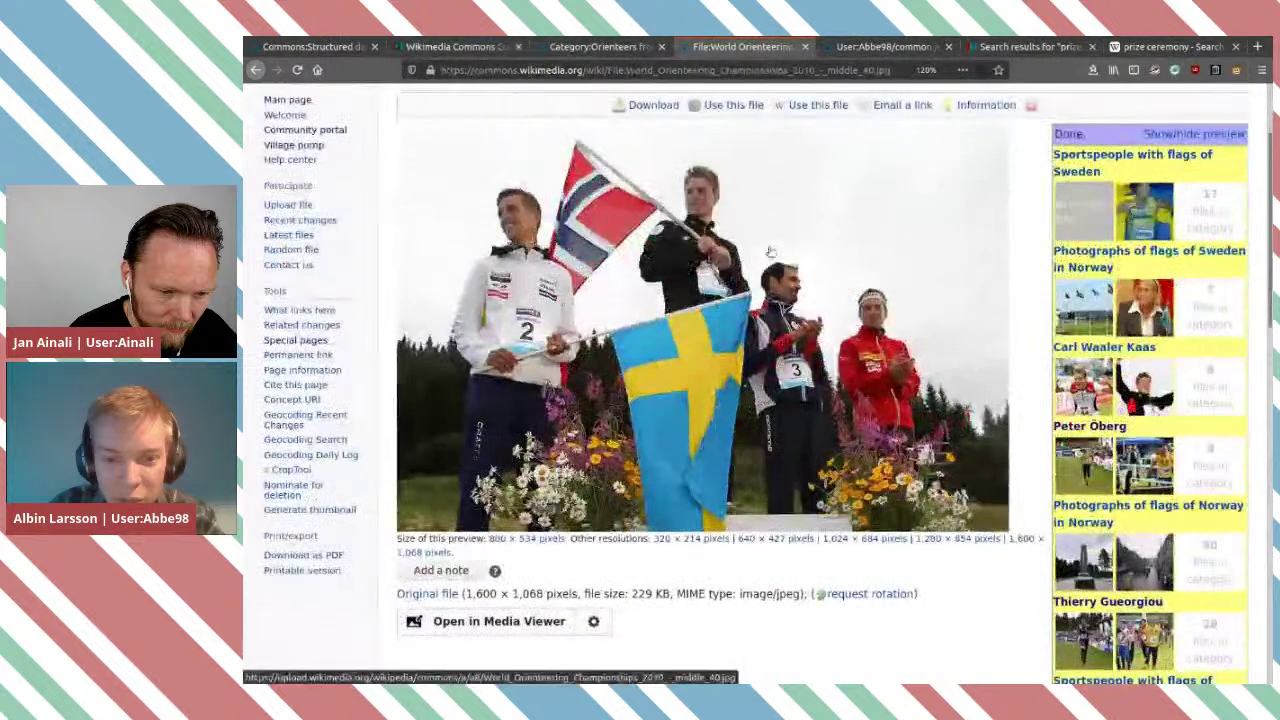
scroll(770, 251, down, 1)
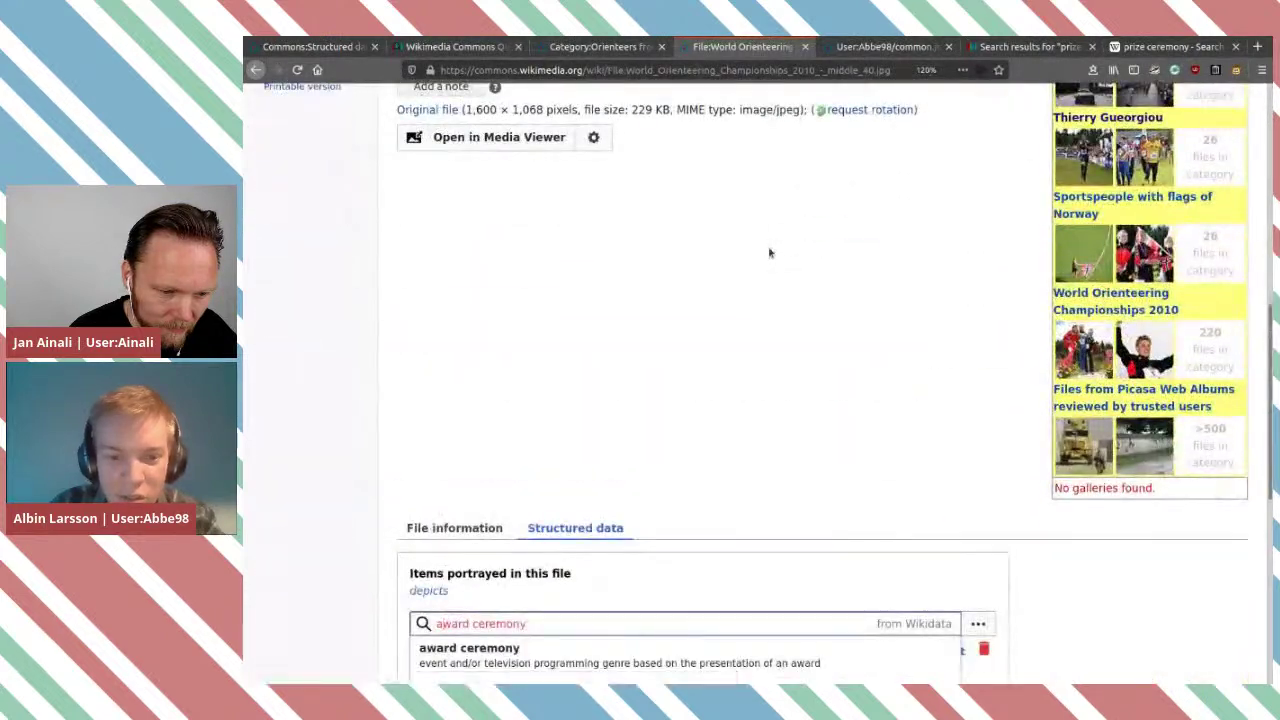
scroll(770, 251, down, 3)
scroll(770, 253, down, 2)
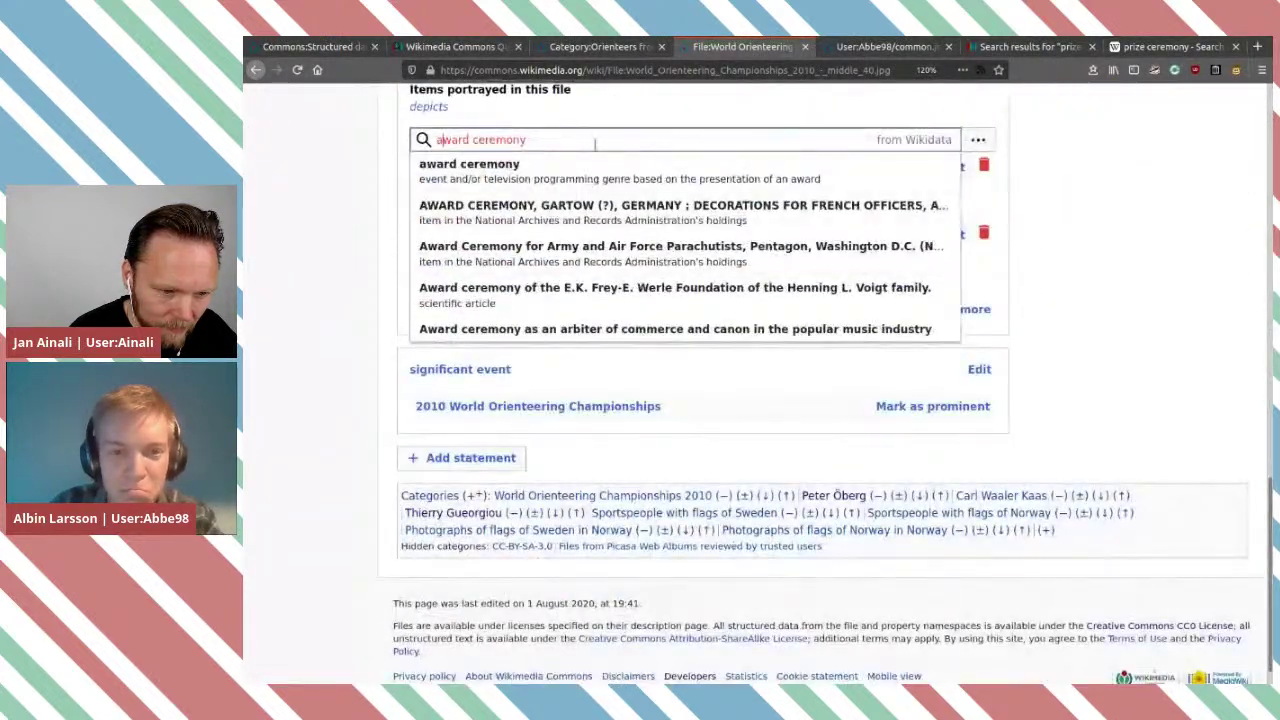
click(583, 175)
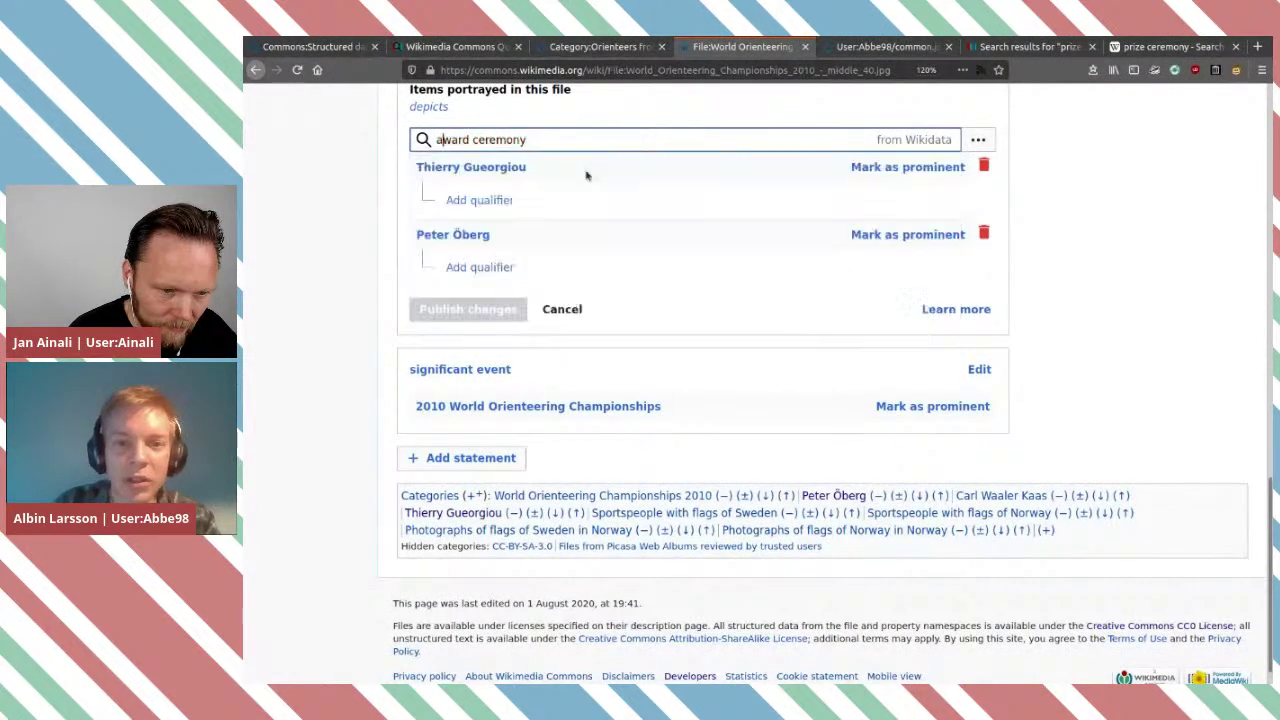
click(450, 384)
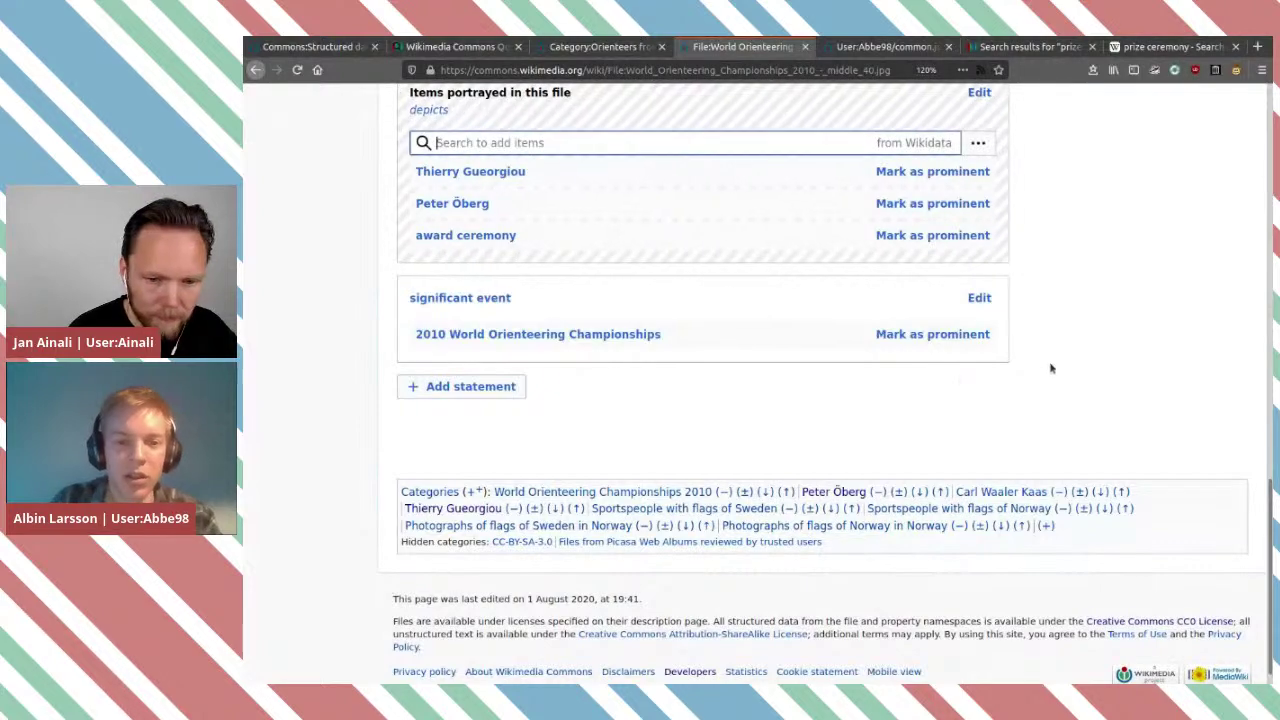
Compare the podium photo with the file's depicts and significant event statements.
scroll(1086, 346, up, 2)
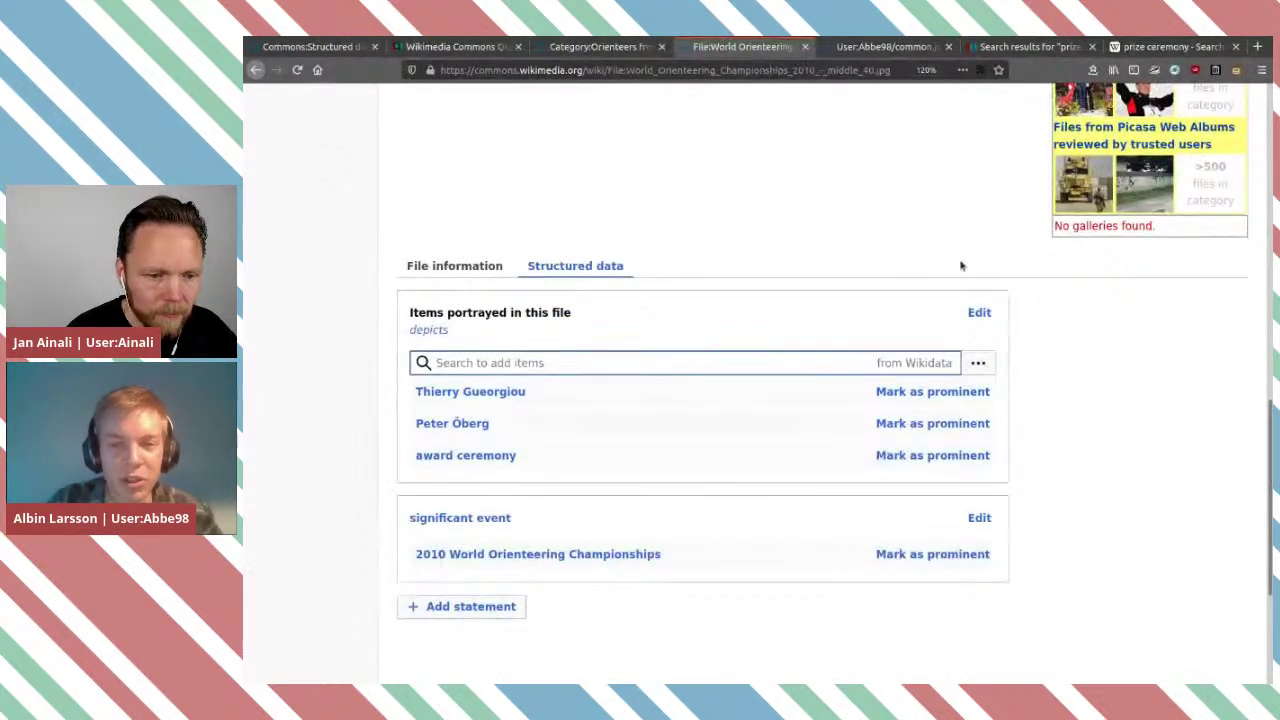
scroll(868, 256, up, 8)
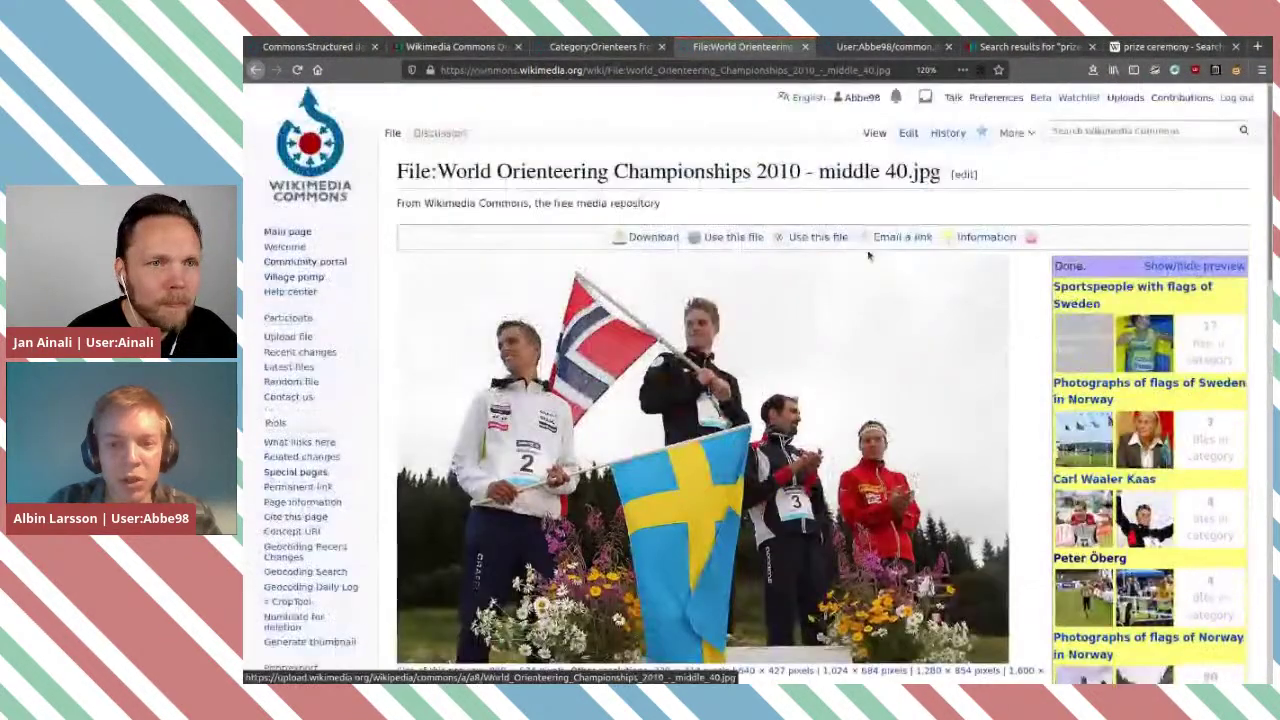
scroll(868, 256, down, 3)
scroll(868, 256, down, 3)
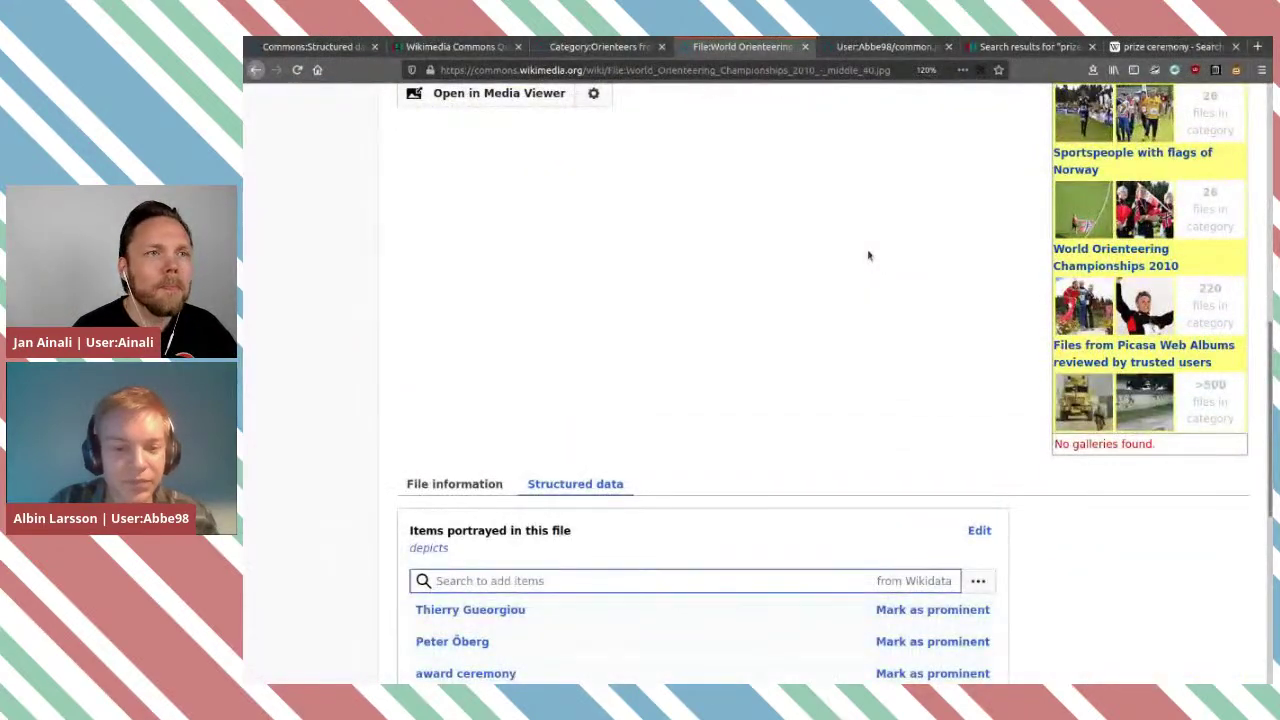
scroll(868, 256, up, 5)
scroll(868, 256, down, 4)
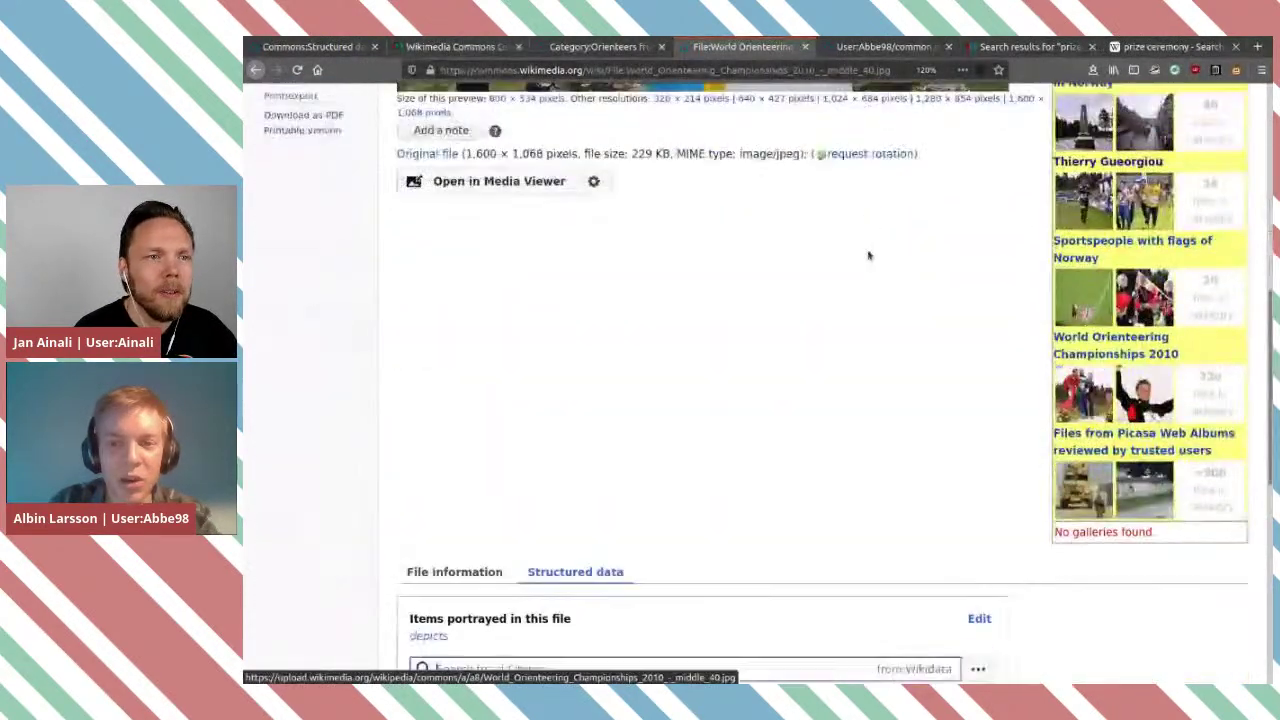
scroll(868, 256, down, 3)
scroll(868, 256, up, 4)
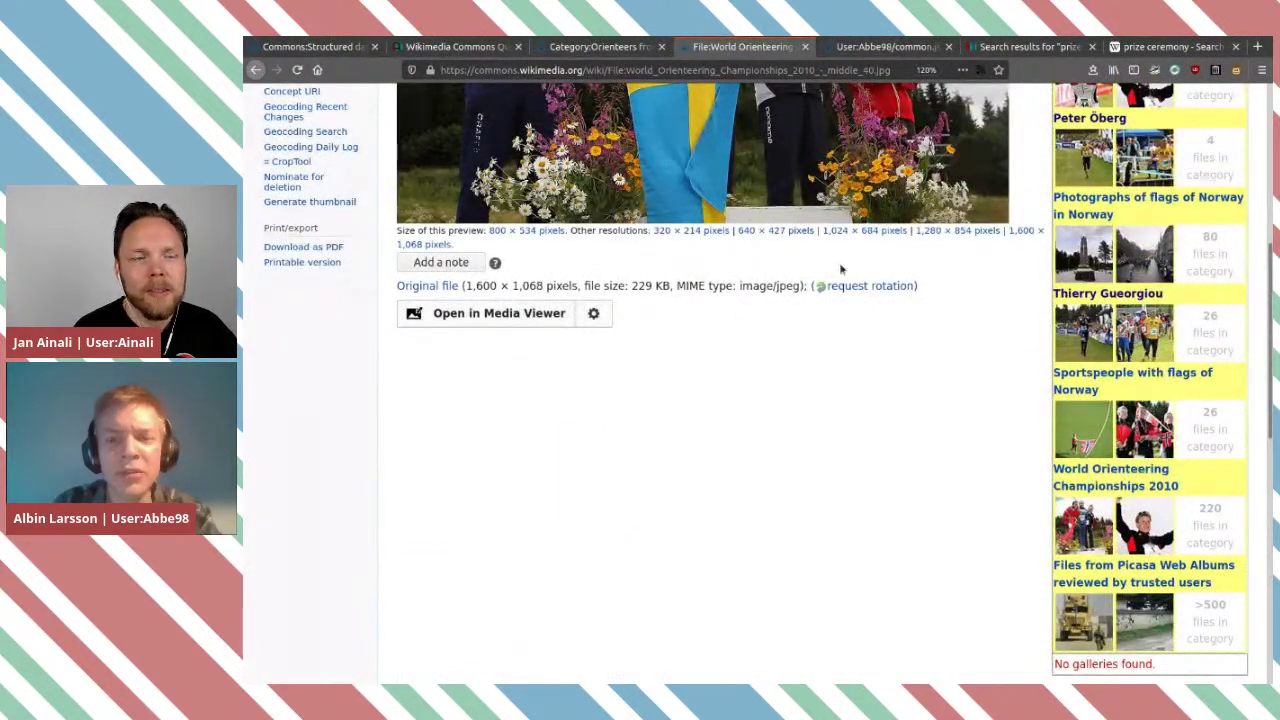
scroll(837, 326, up, 3)
scroll(839, 326, down, 5)
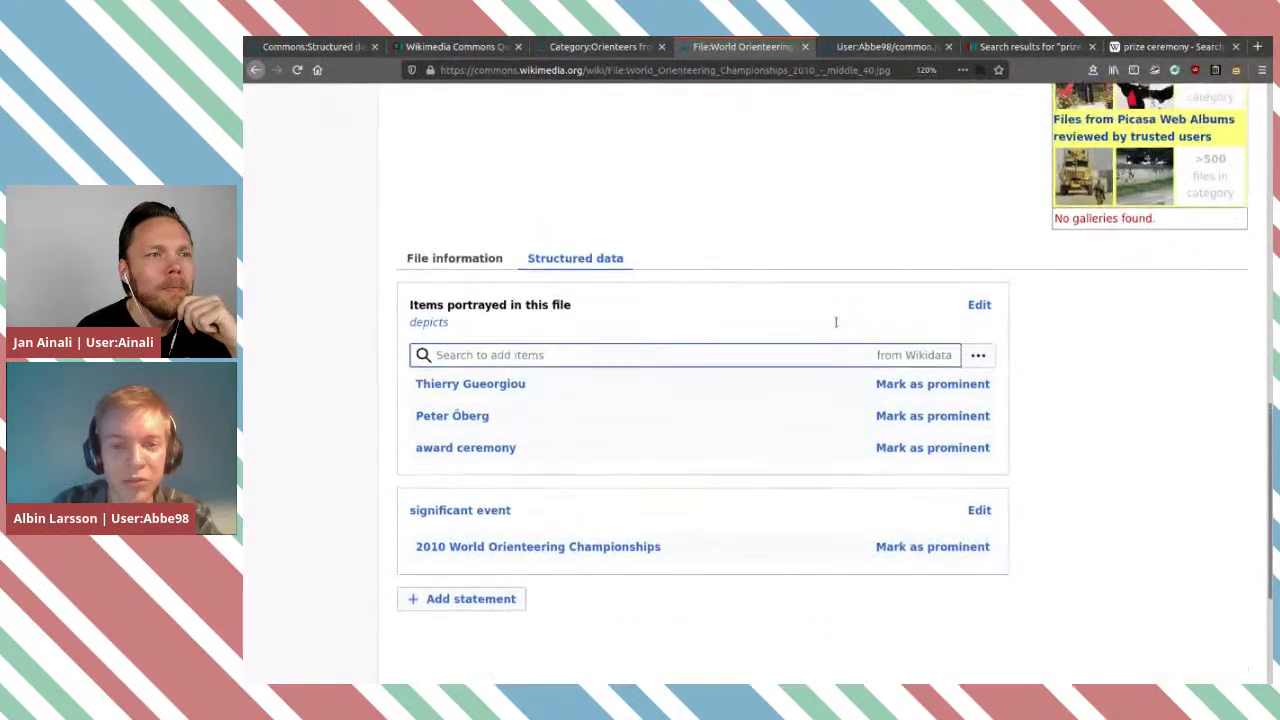
scroll(837, 324, up, 3)
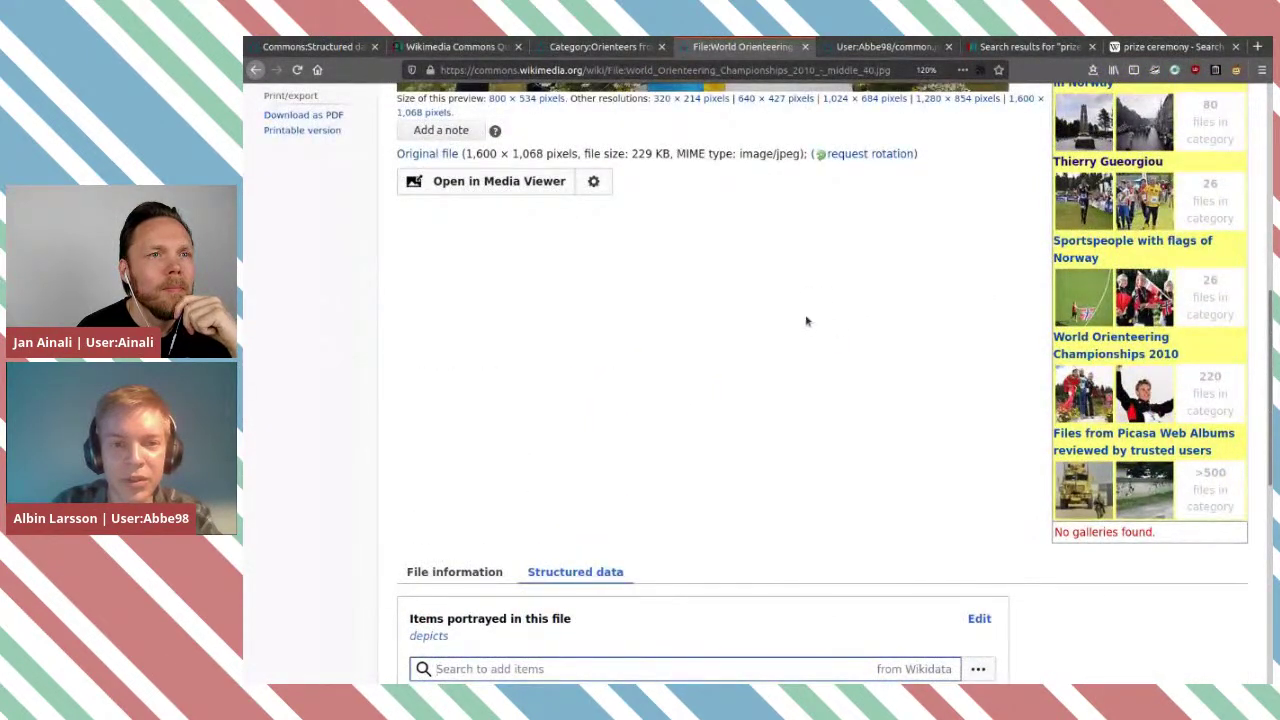
scroll(774, 331, down, 5)
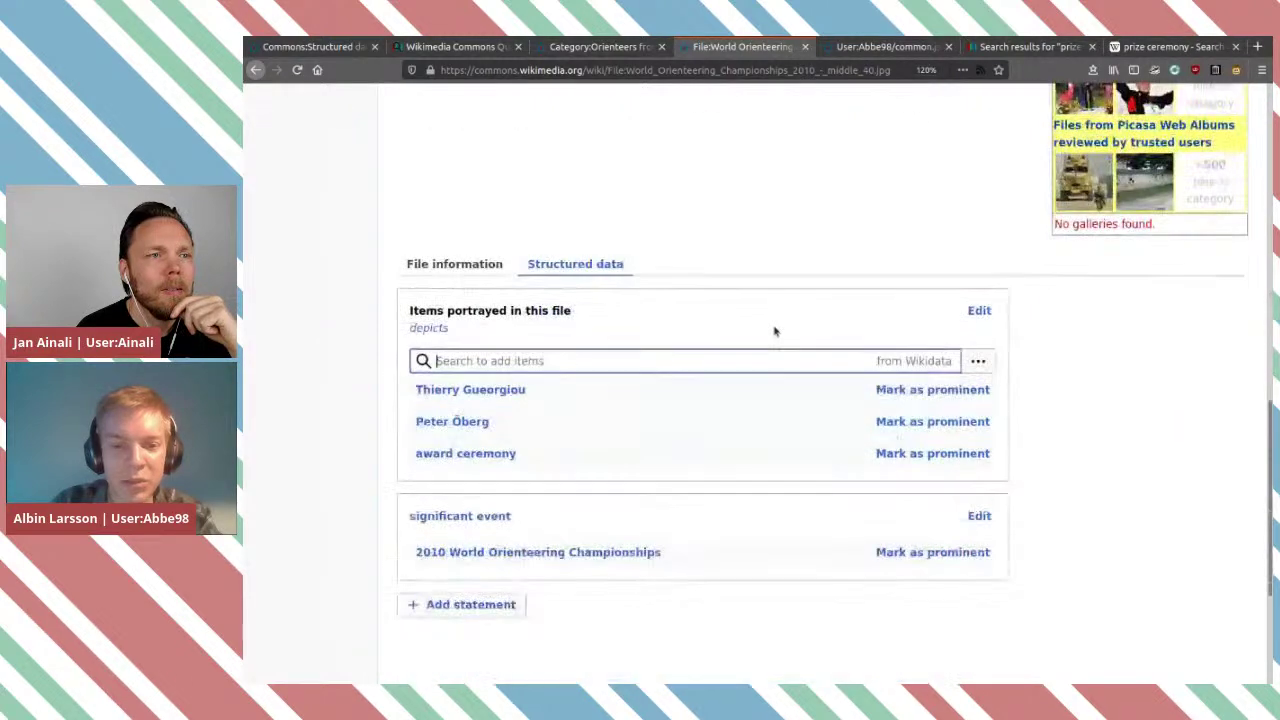
scroll(774, 331, up, 8)
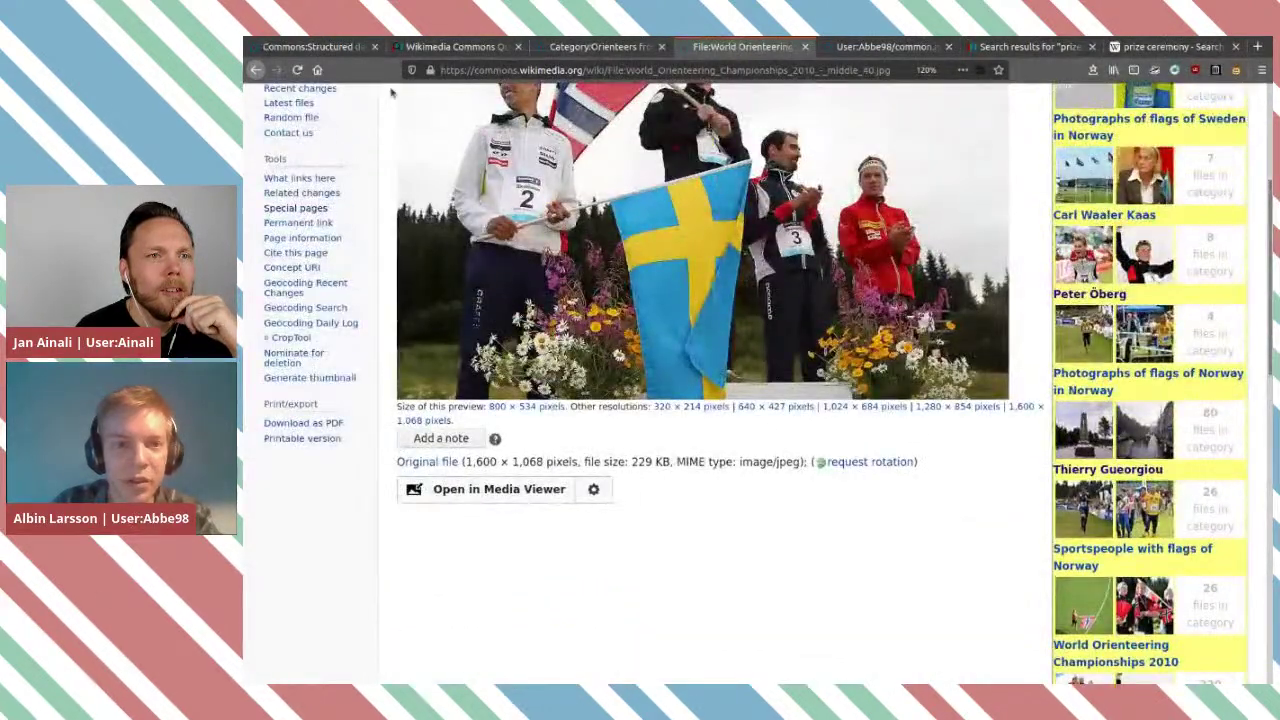
Find the Commons:Structured data/Modeling page, reusing the Properties table page's title prefix, and view its list of metadata types.
click(348, 48)
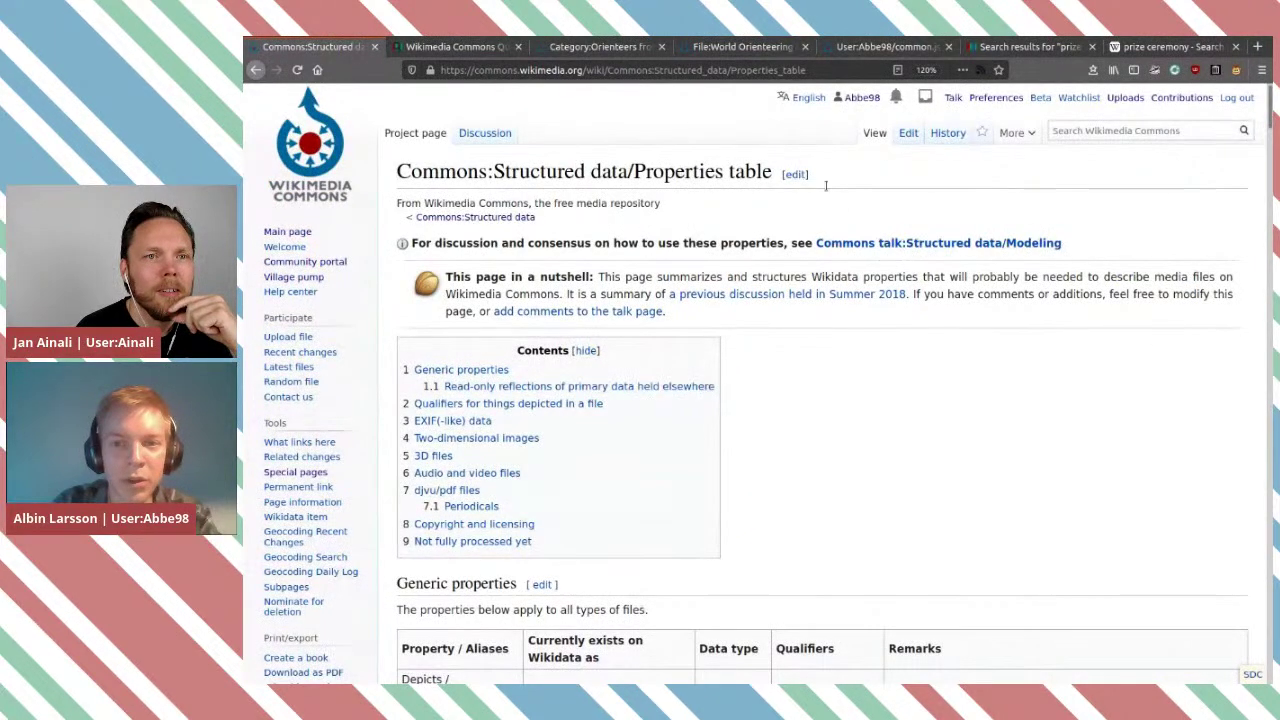
drag(636, 172, 388, 174)
key(ctrl+c)
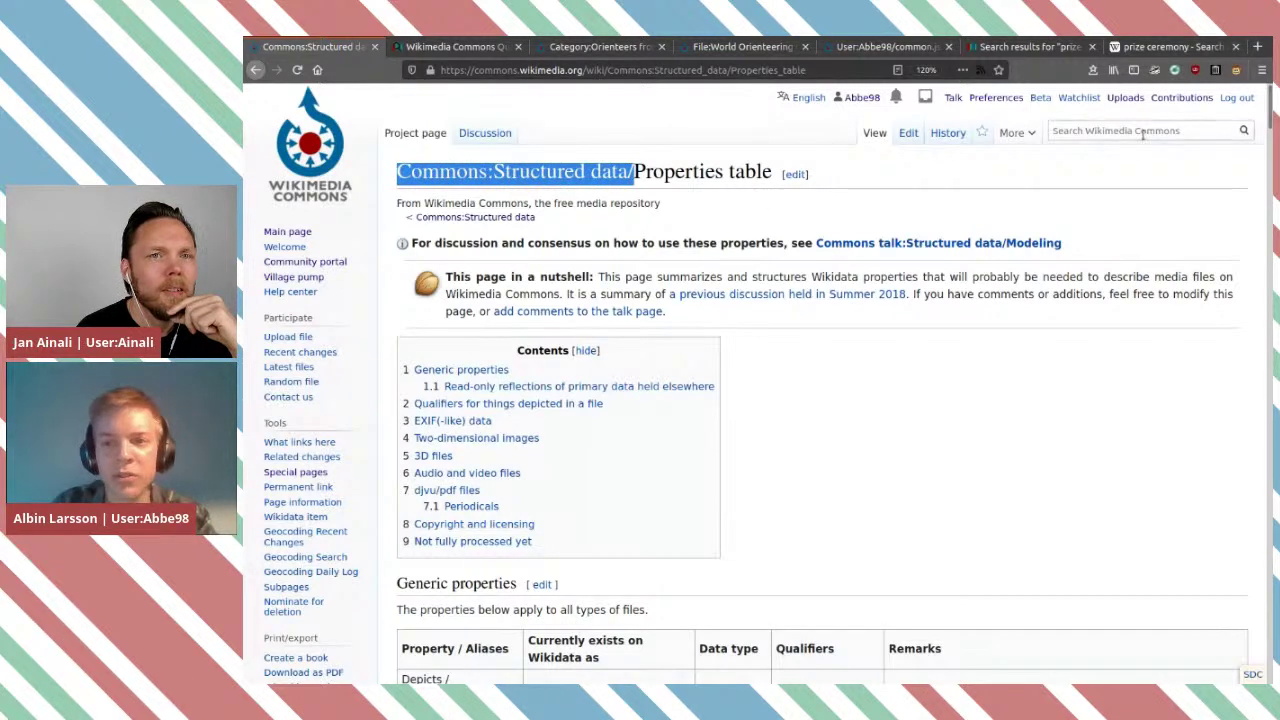
click(1142, 131)
key(ctrl+v)
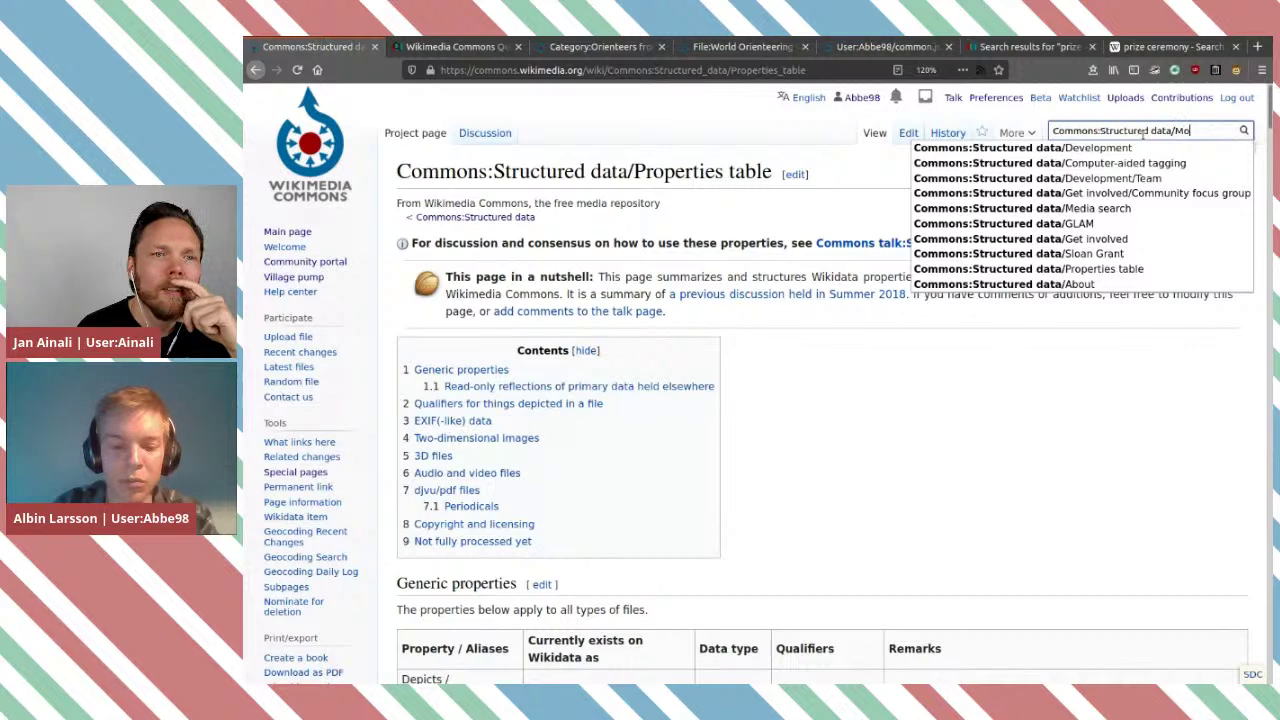
click(1120, 148)
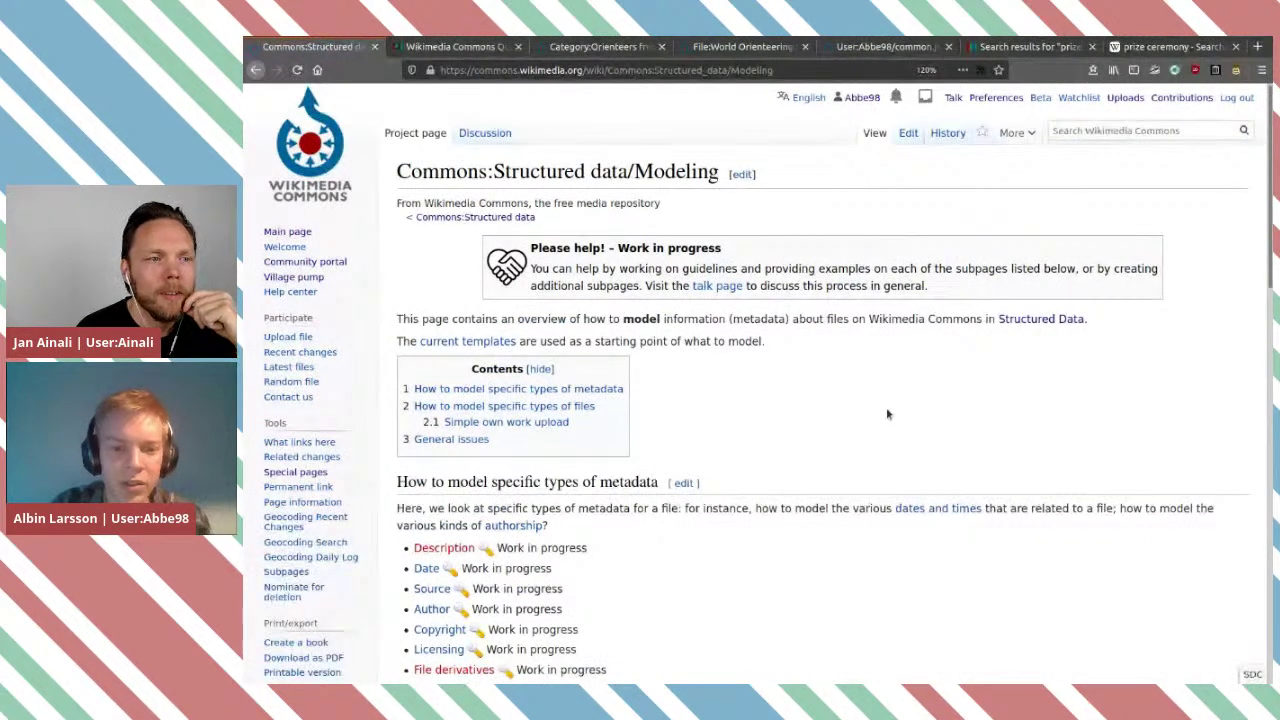
scroll(867, 425, down, 3)
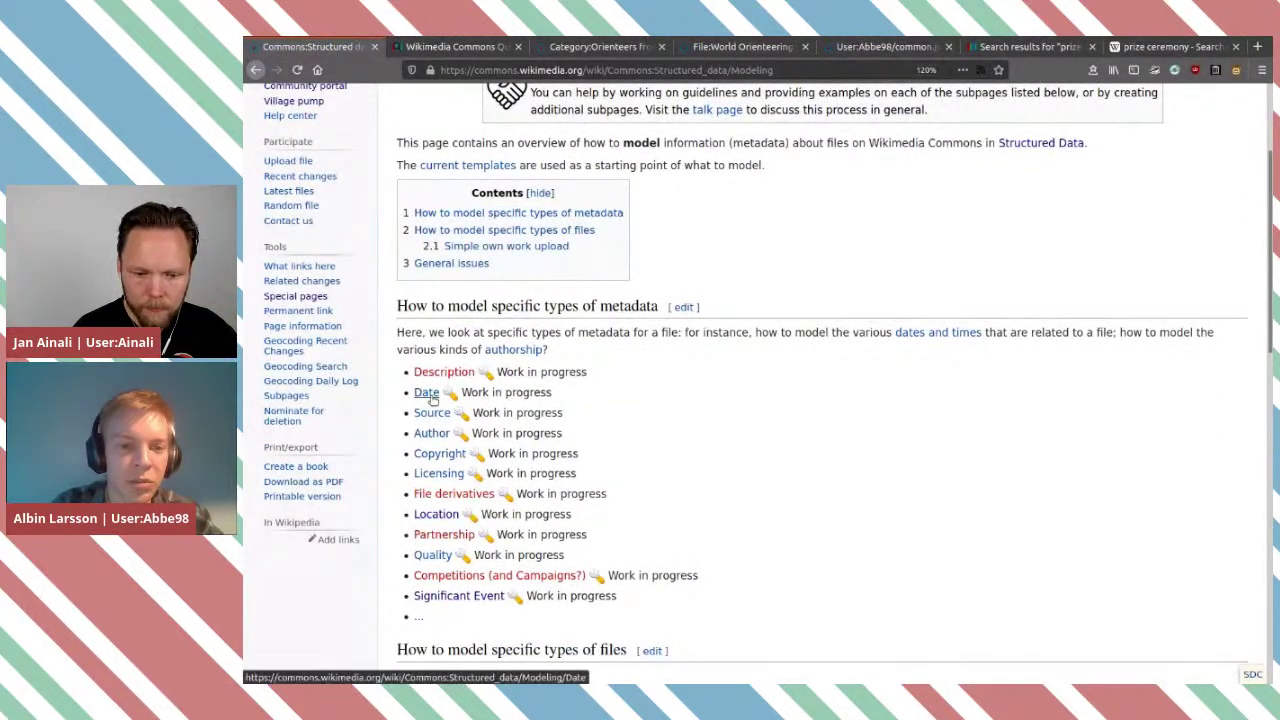
Review the Modeling page's sections on file types, simple own work upload and general issues, including the Structured Data navigation box.
scroll(734, 409, down, 12)
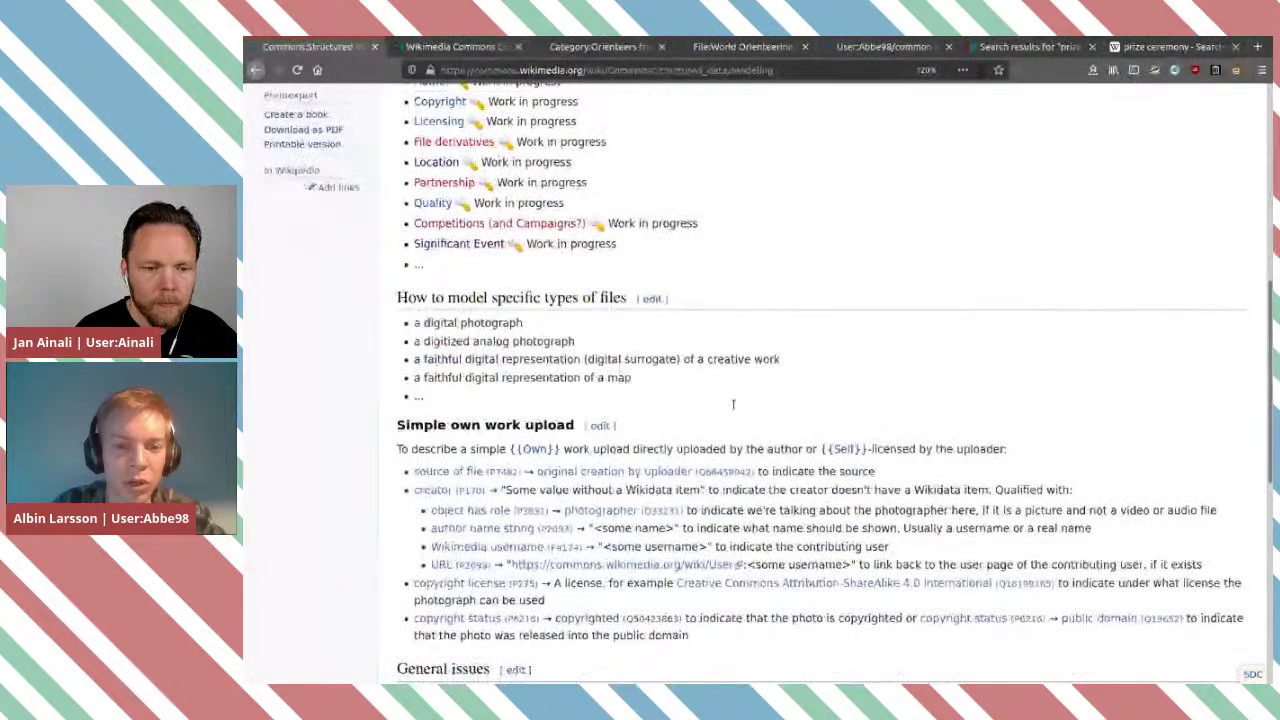
scroll(734, 400, up, 5)
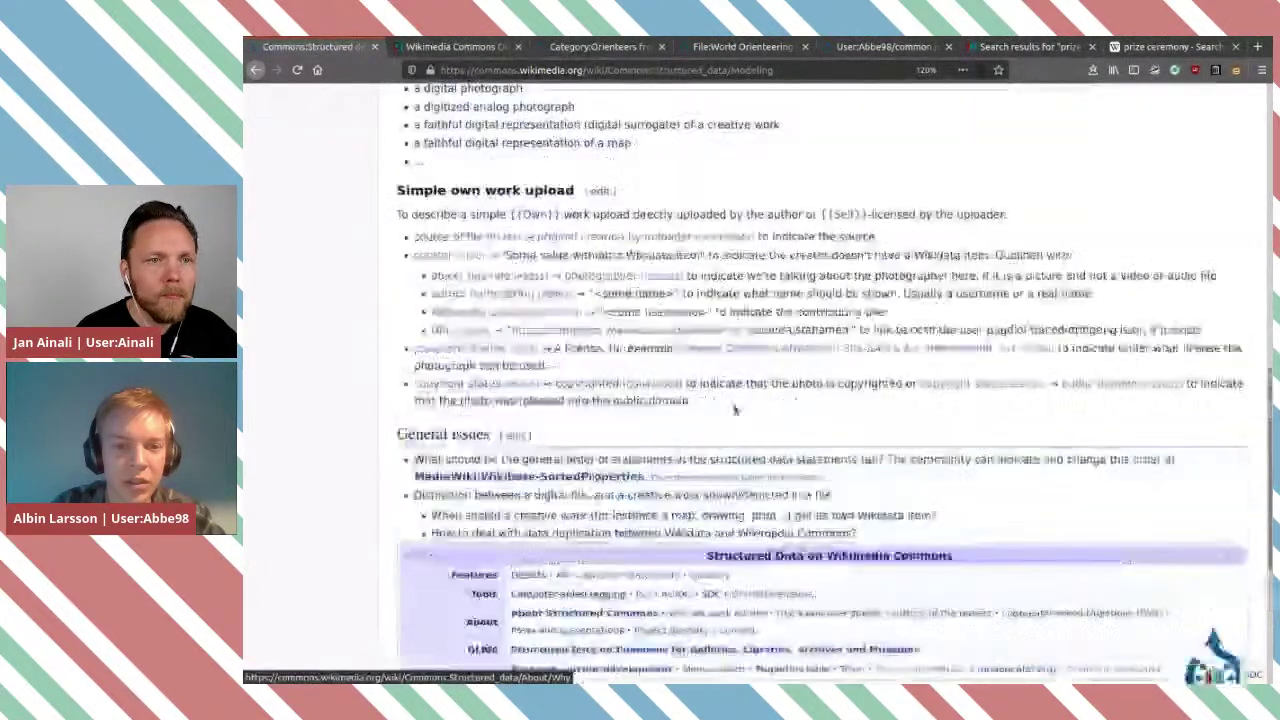
scroll(735, 284, up, 5)
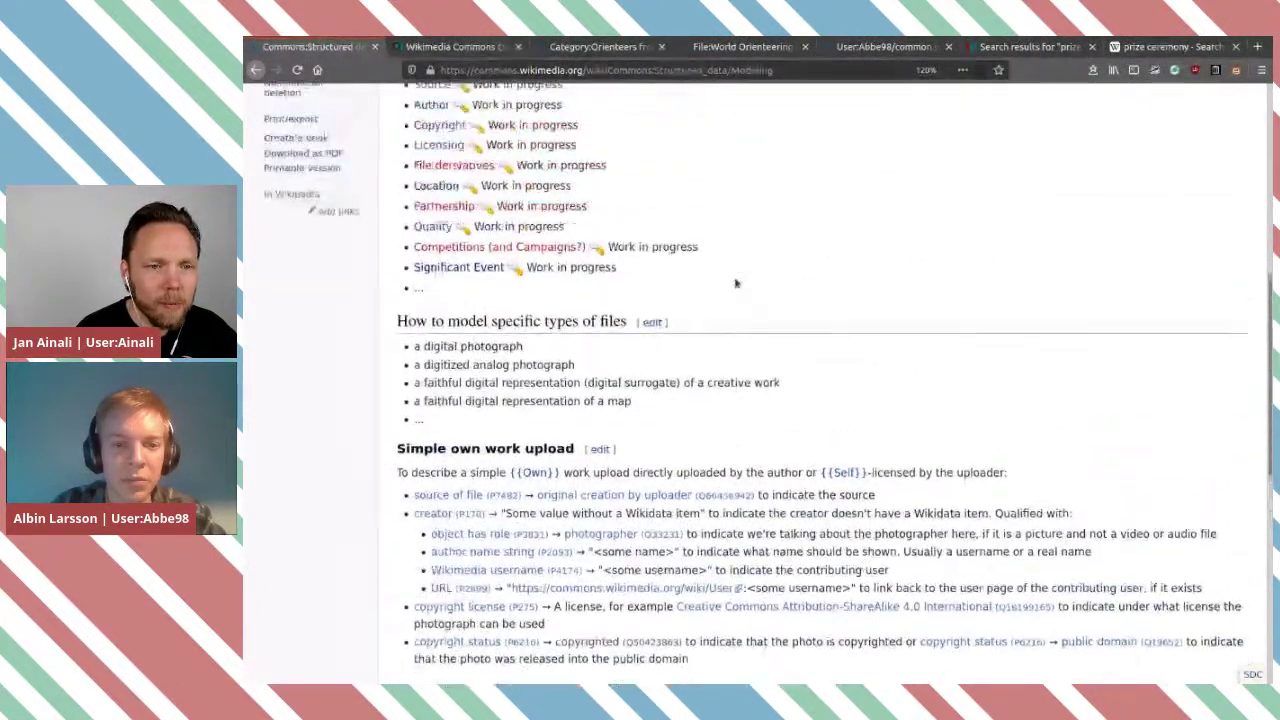
scroll(735, 284, down, 10)
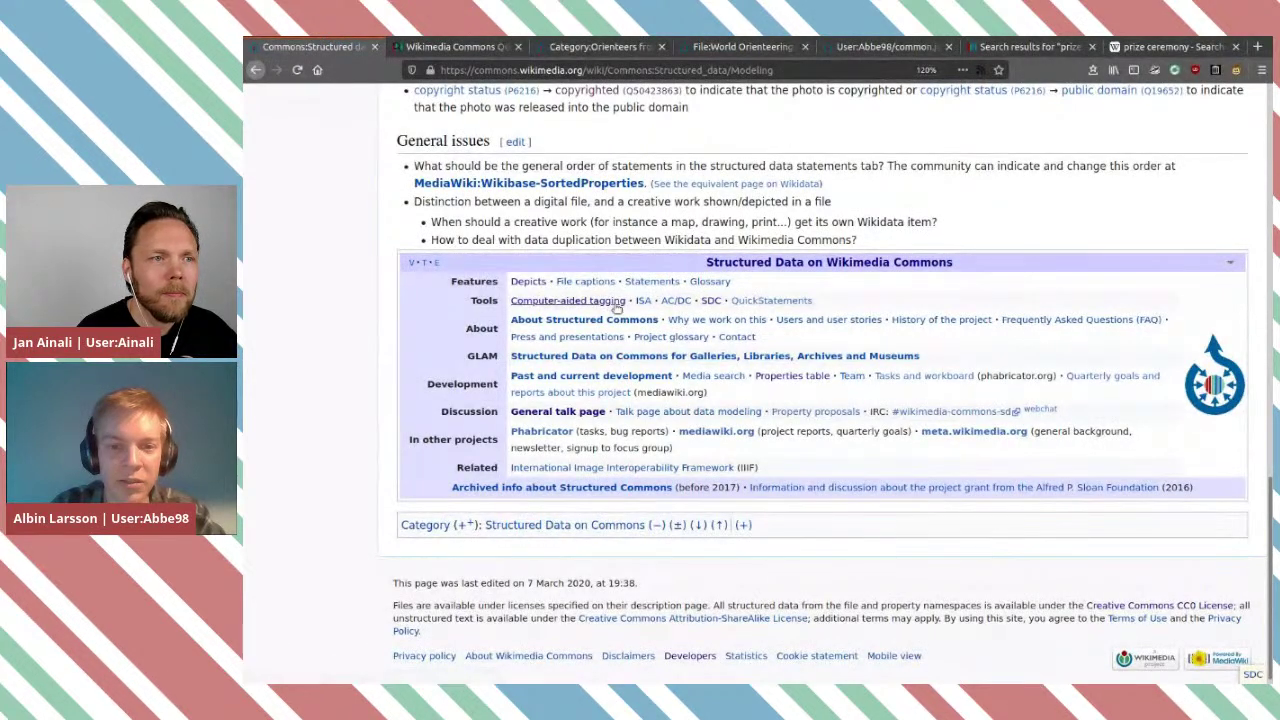
mouse_move(592, 303)
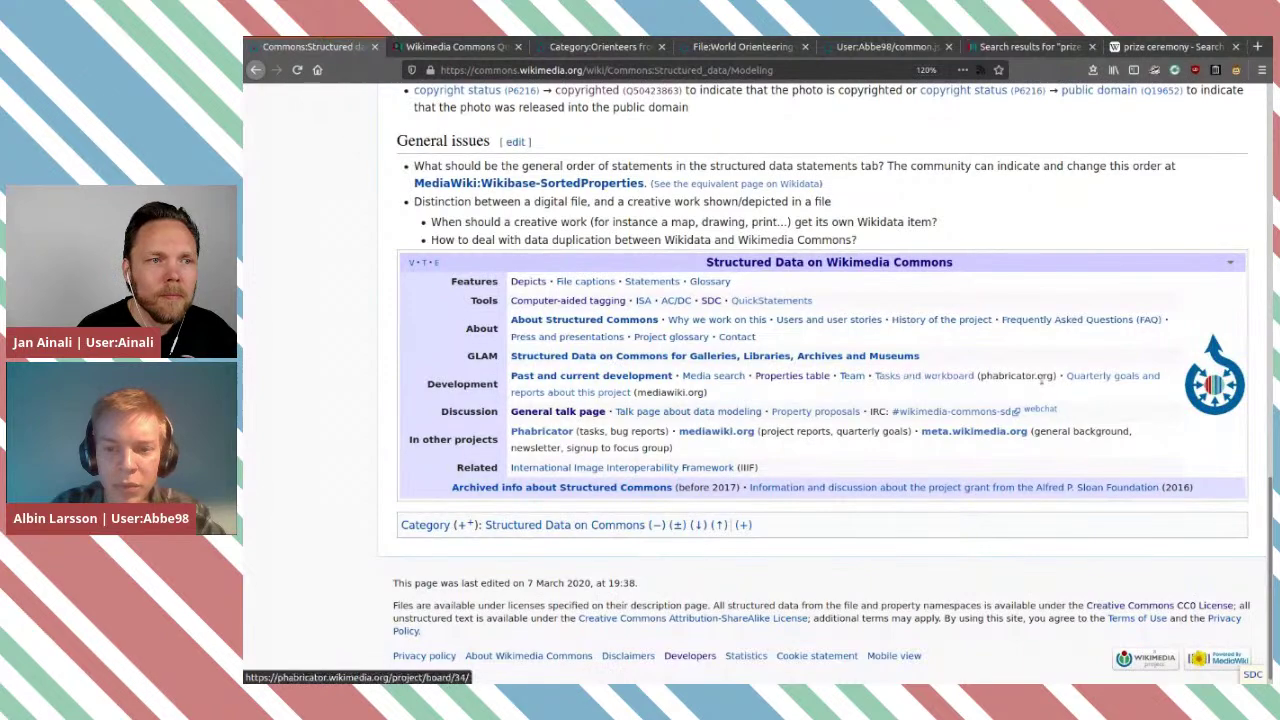
scroll(967, 281, up, 5)
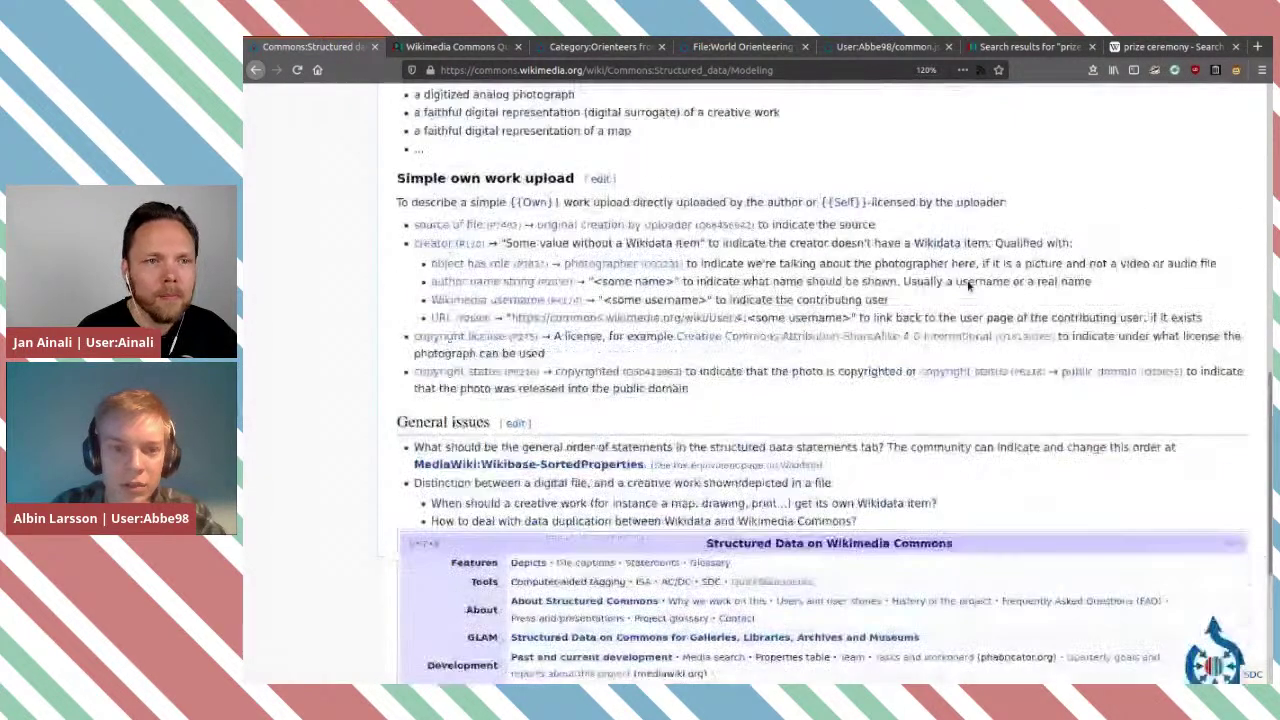
scroll(967, 285, up, 7)
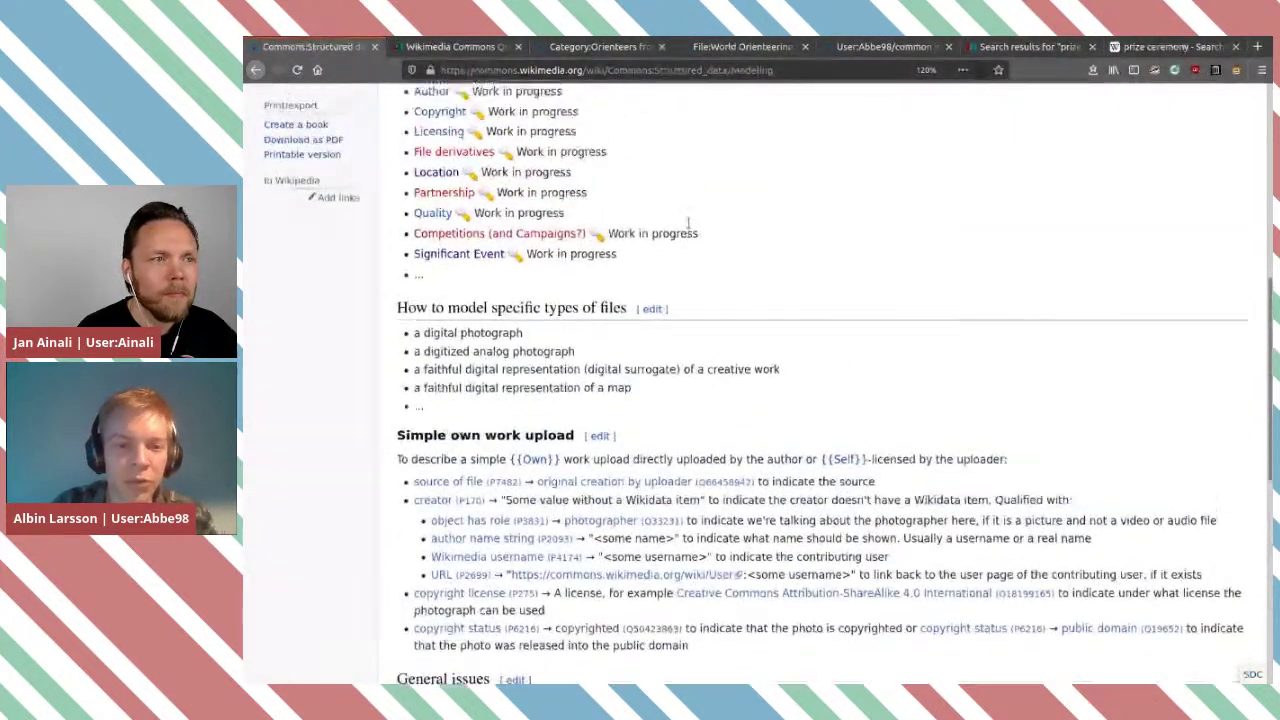
Open the Significant Event modeling page and view its example search for Commons files with the significant event (P793) property.
click(462, 377)
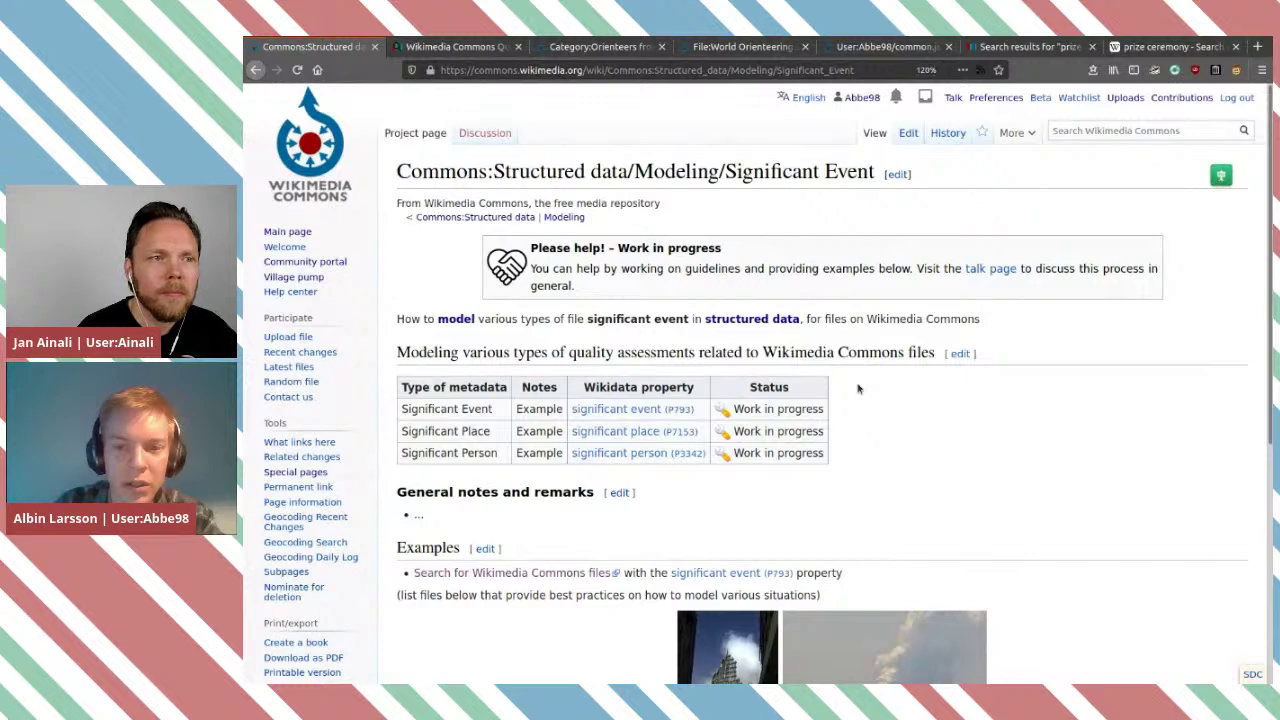
scroll(857, 389, down, 3)
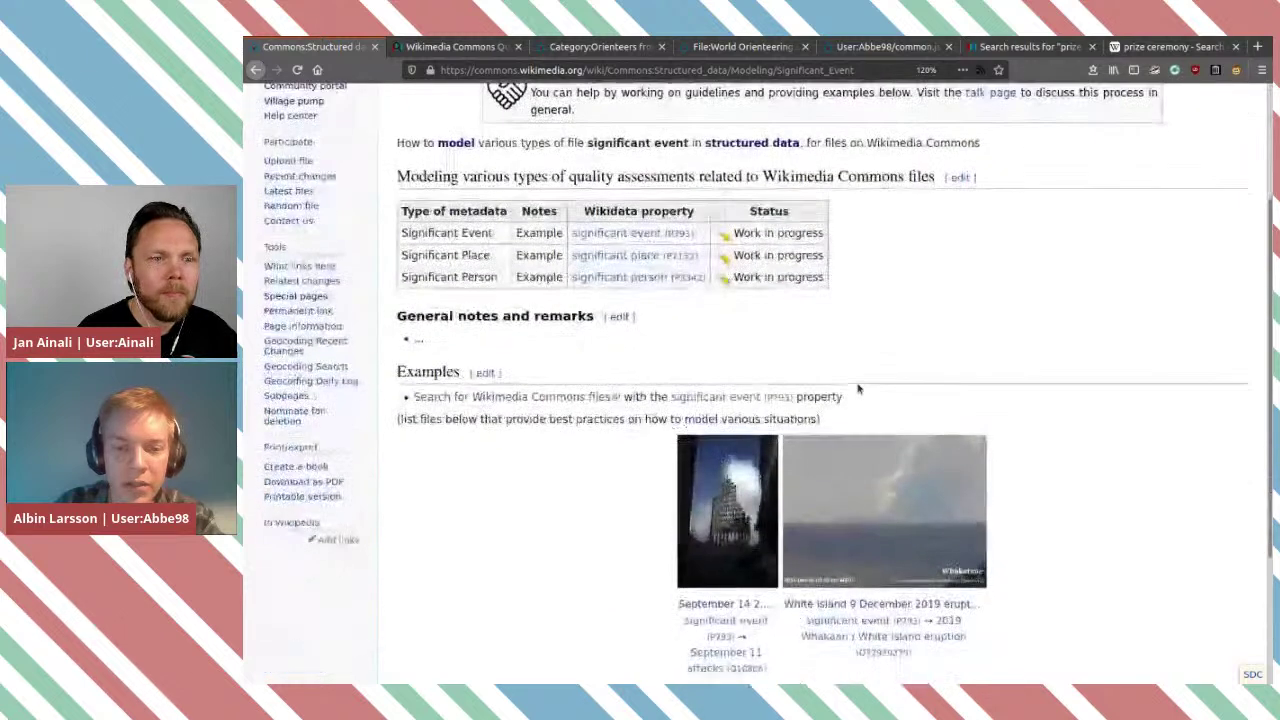
middle_click(536, 404)
click(472, 44)
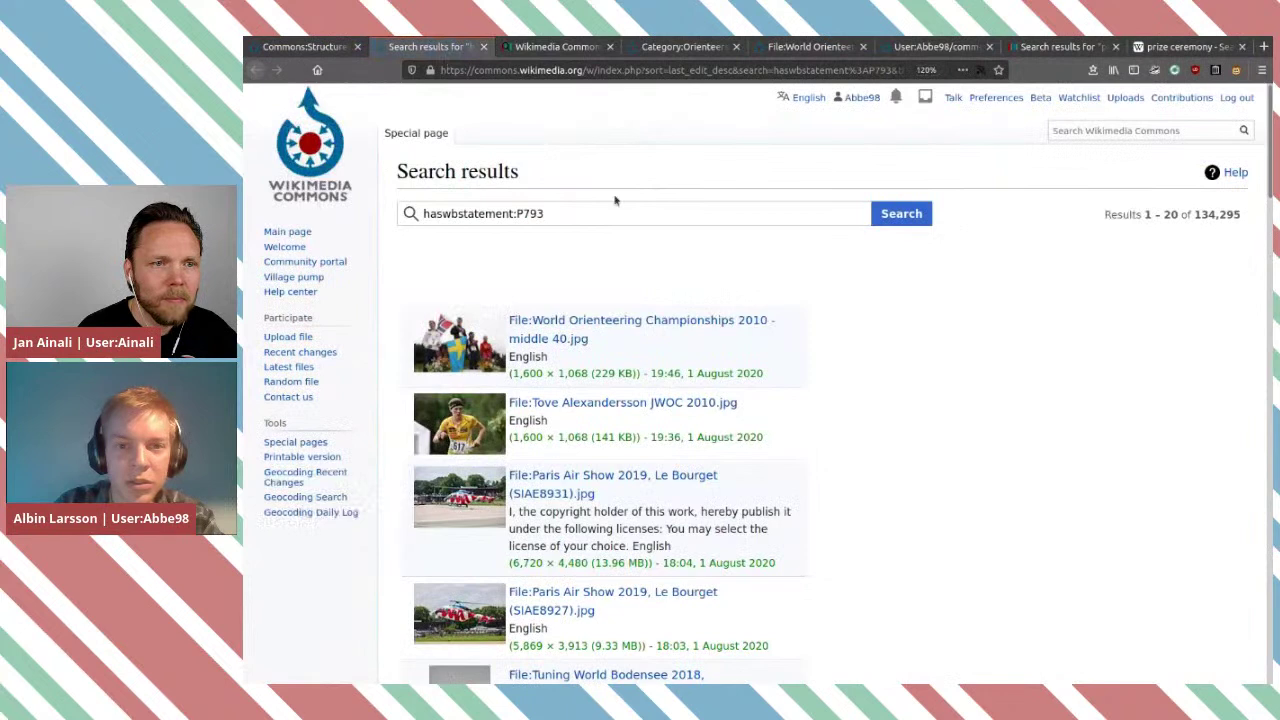
Examine the haswbstatement keyword and P793 property in the search query.
double_click(466, 213)
drag(458, 213, 538, 213)
click(476, 213)
click(543, 213)
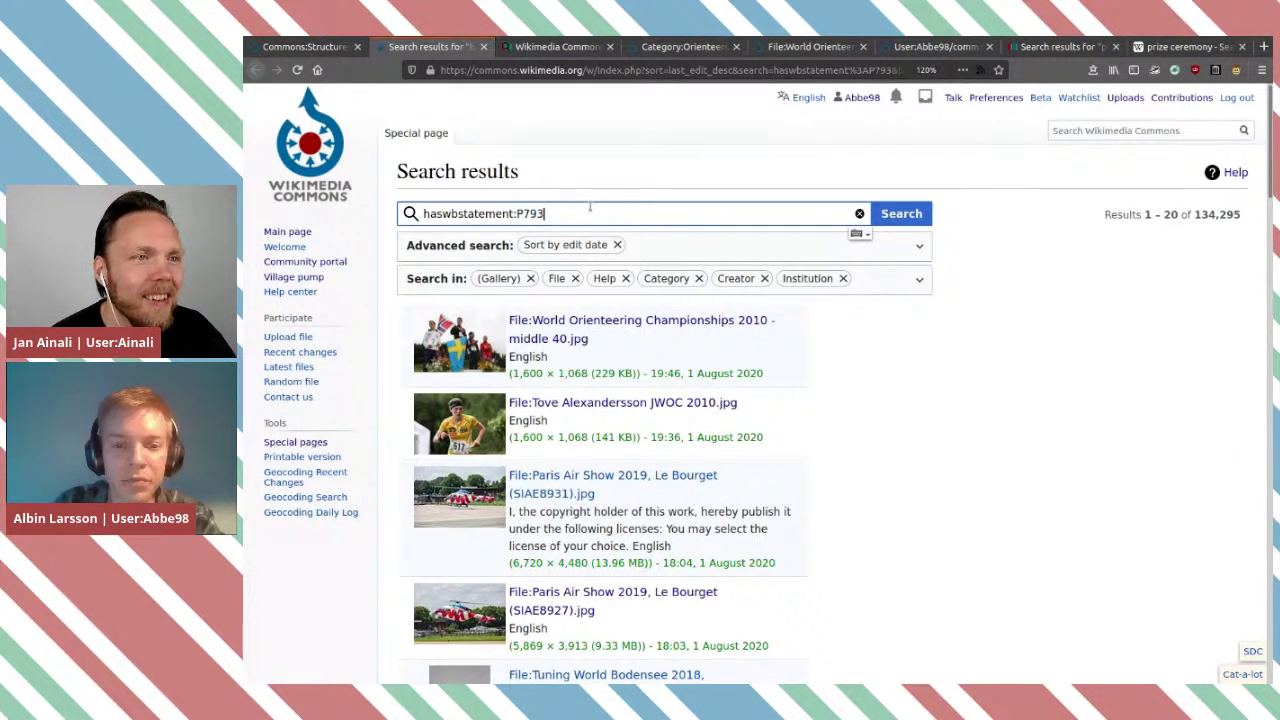
scroll(590, 207, down, 3)
scroll(590, 207, up, 3)
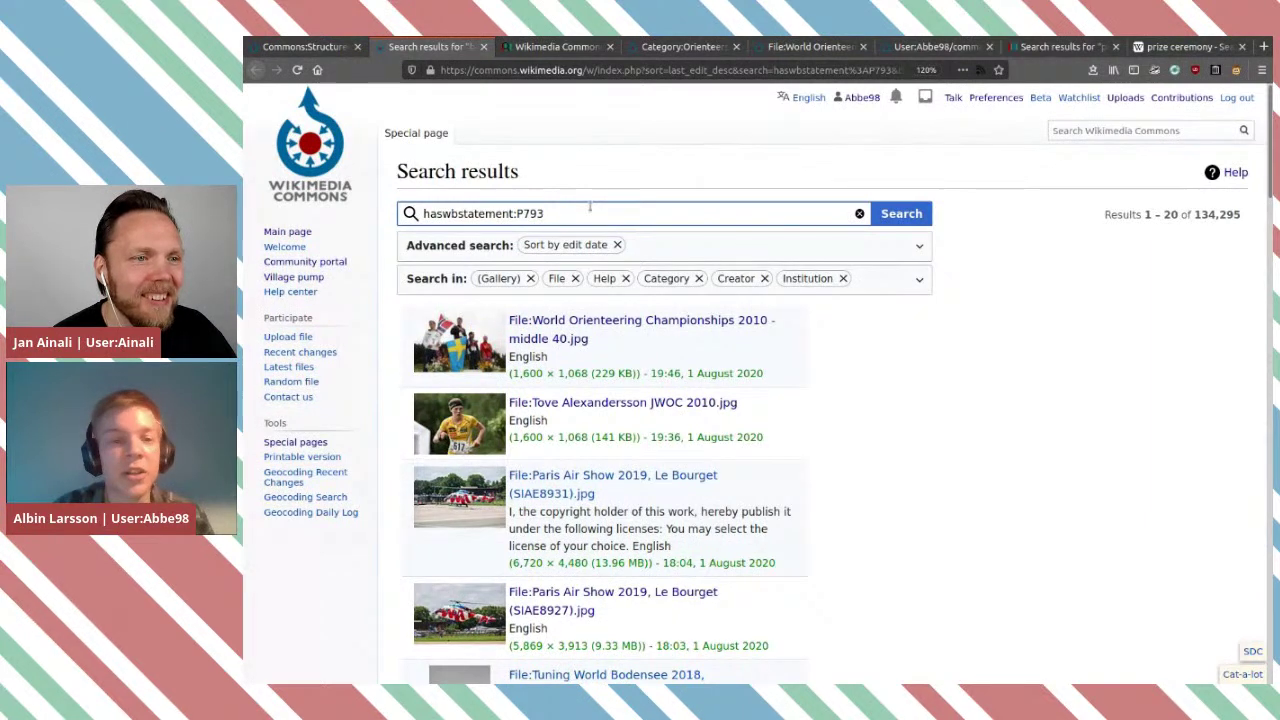
key(Home)
key(ctrl+shift+Right)
key(shift+End)
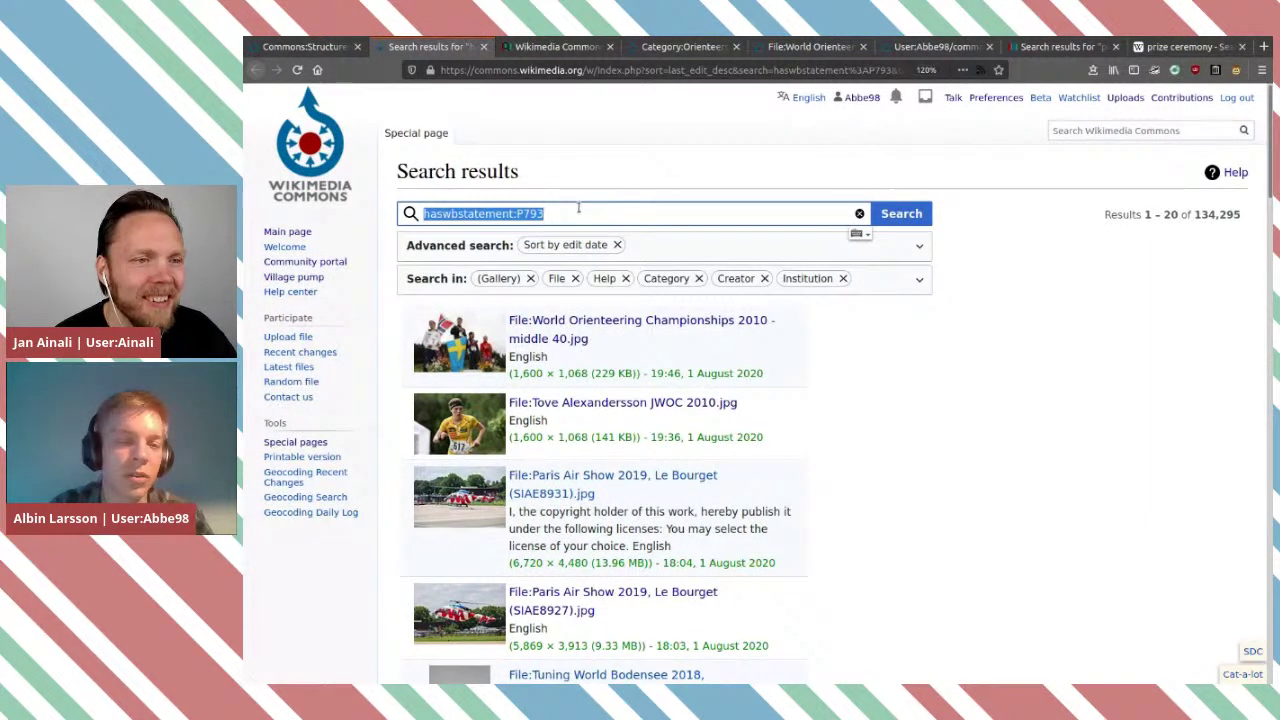
key(End)
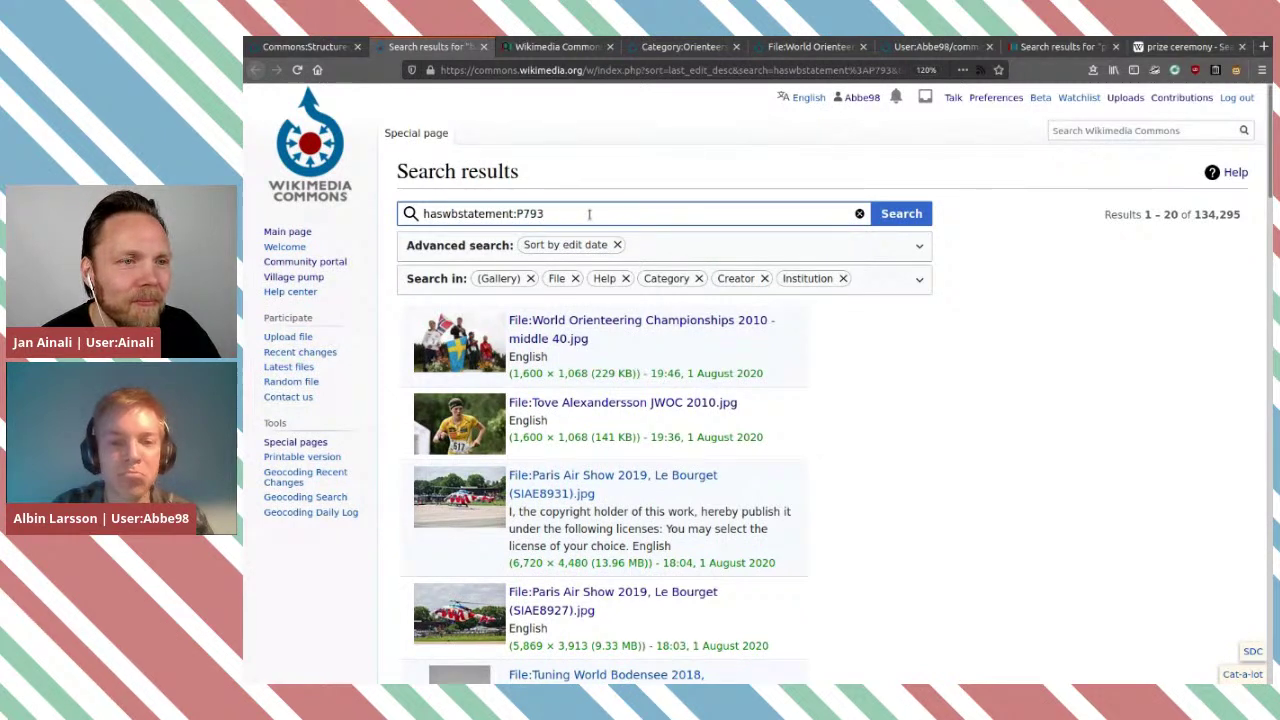
key(Home)
key(ctrl+shift+Right)
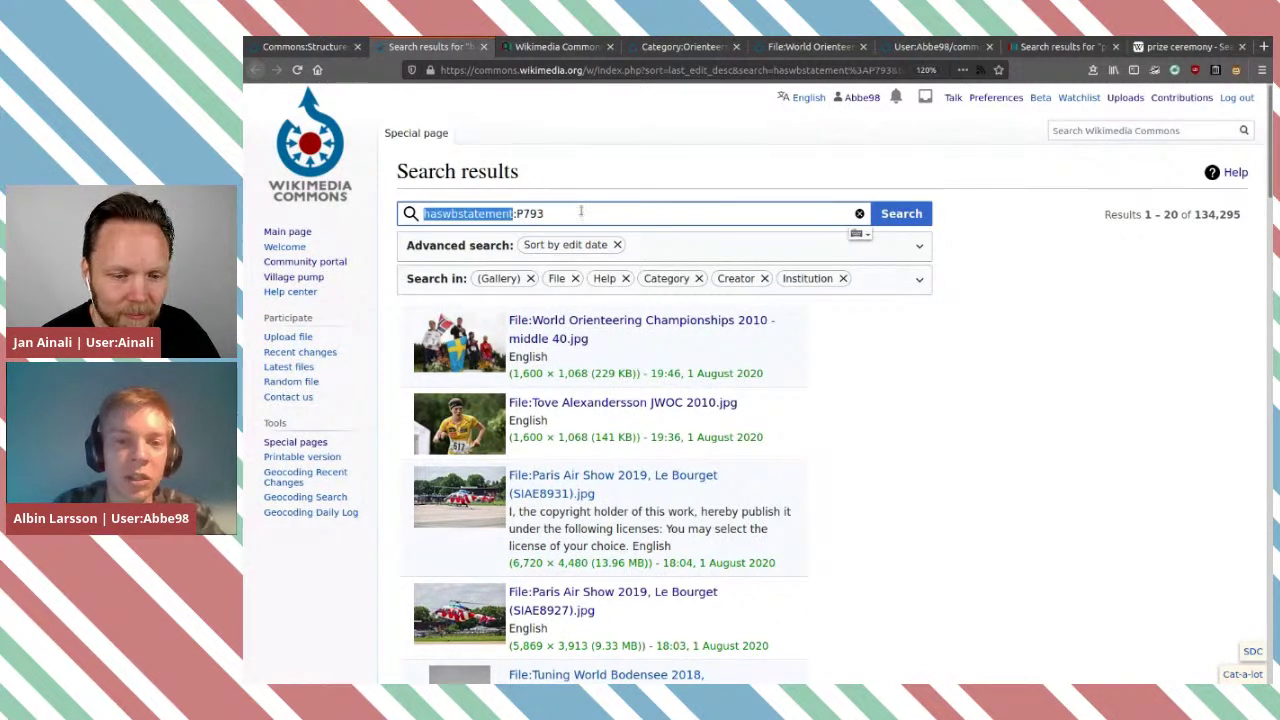
key(End)
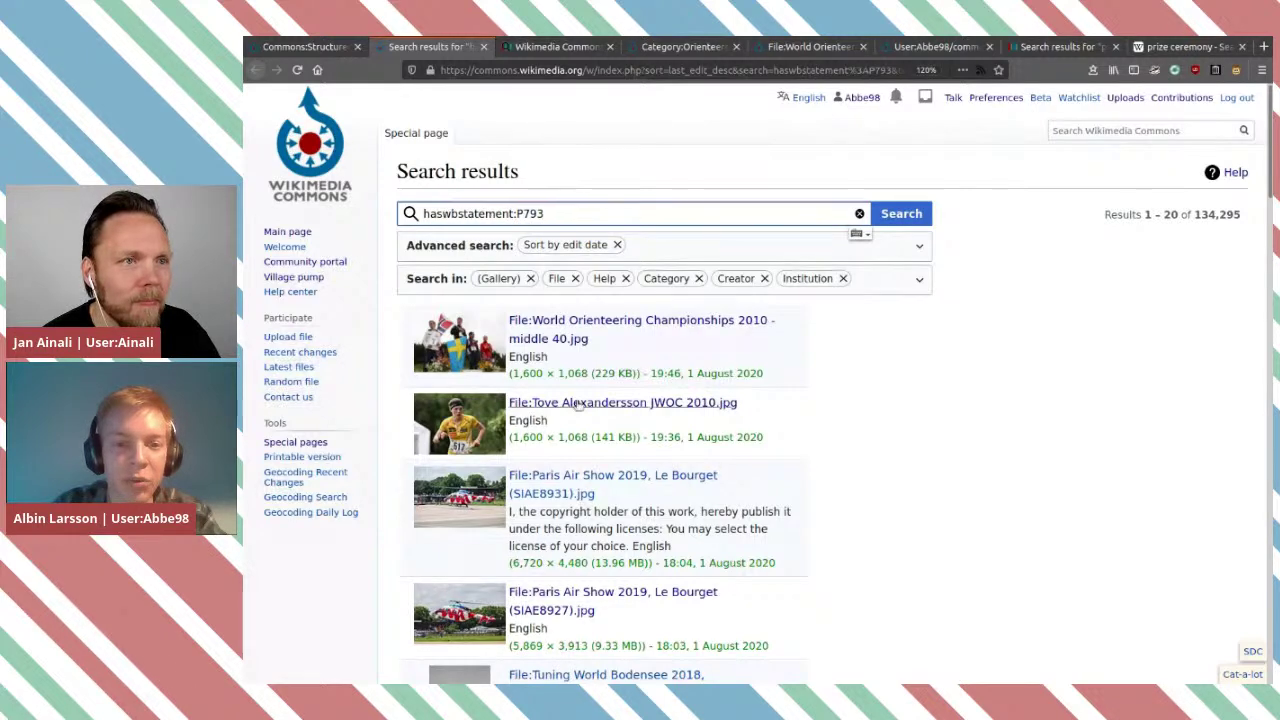
Check the edit timestamps of the two orienteering files in the search results.
scroll(753, 475, down, 3)
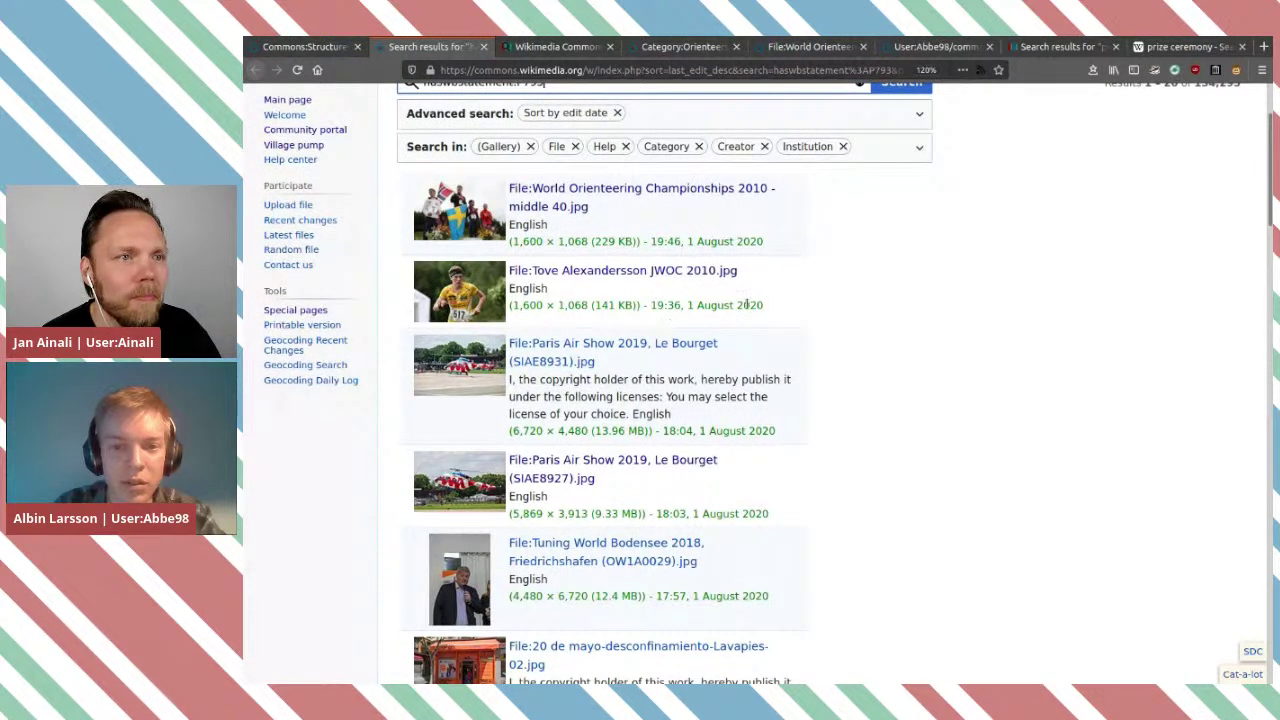
drag(769, 305, 650, 306)
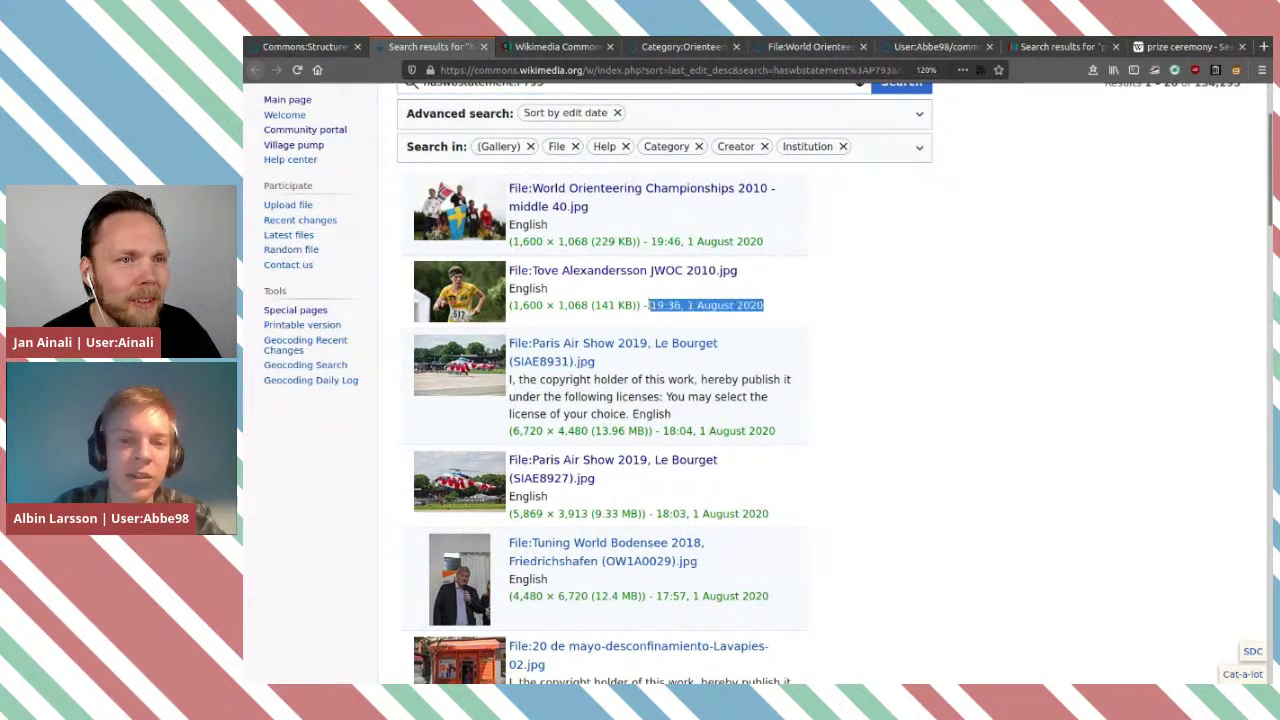
click(757, 318)
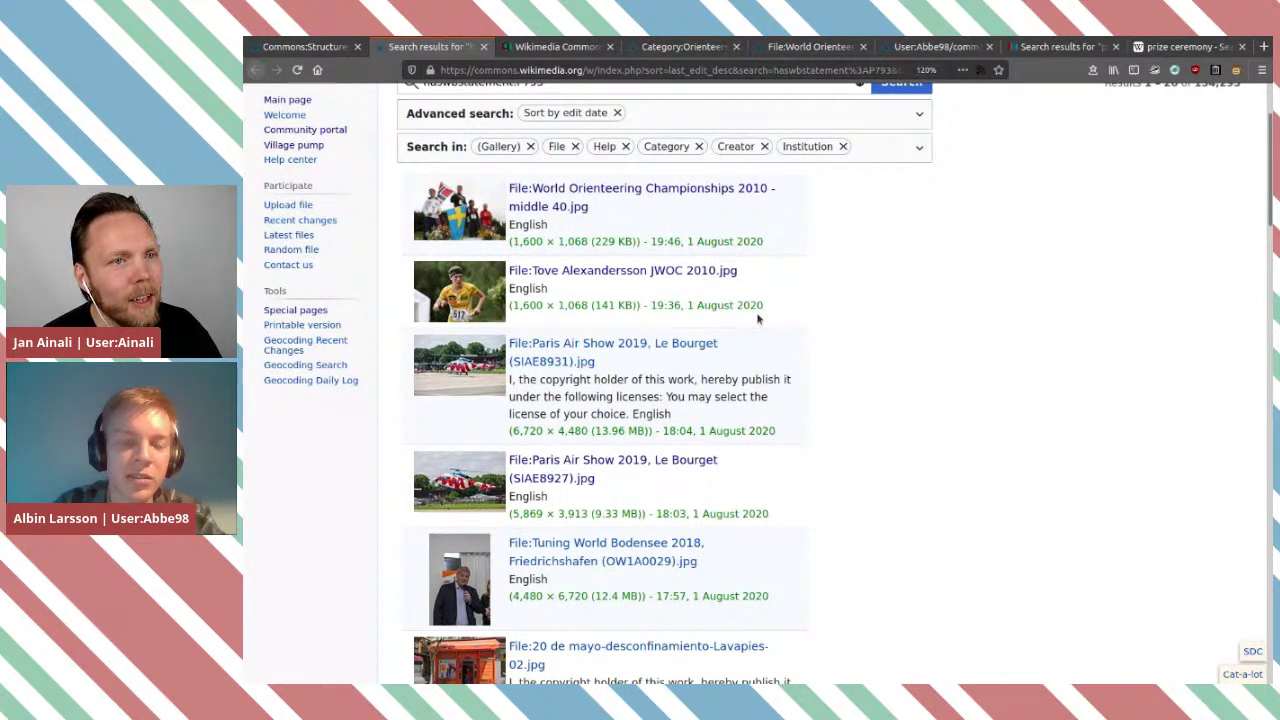
scroll(757, 318, up, 3)
mouse_move(757, 320)
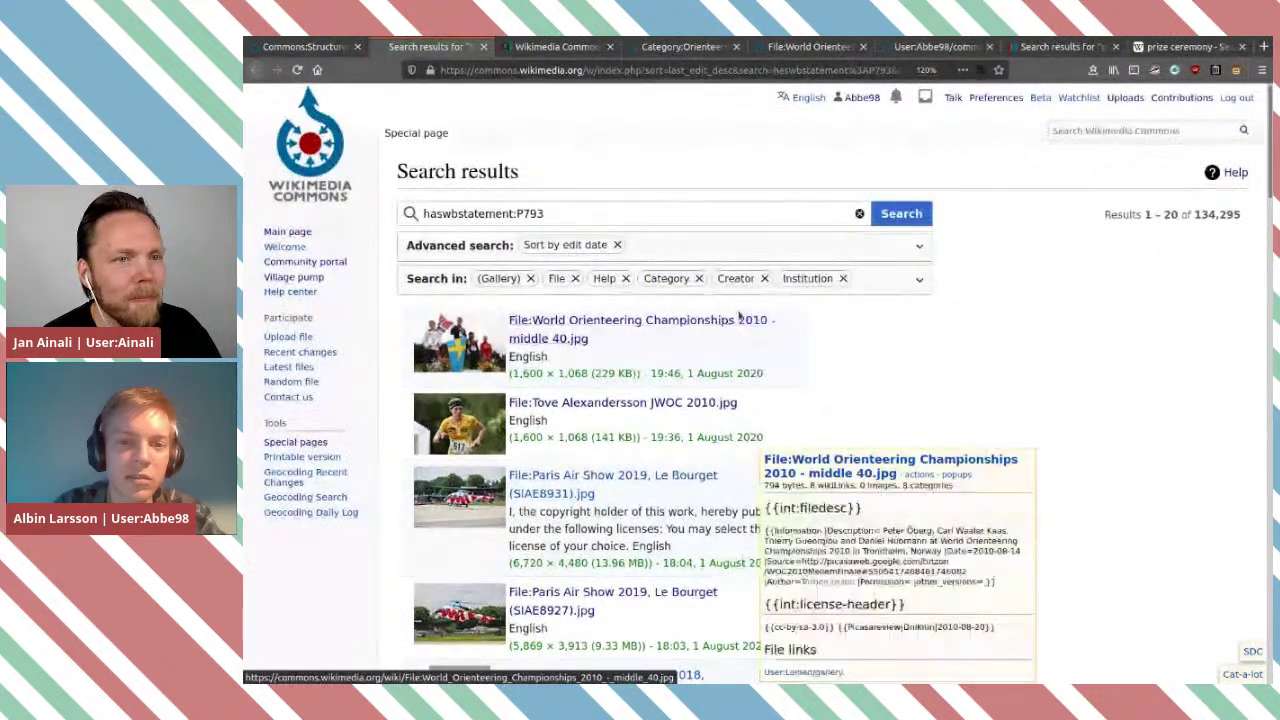
drag(645, 373, 766, 373)
click(768, 375)
scroll(767, 378, down, 3)
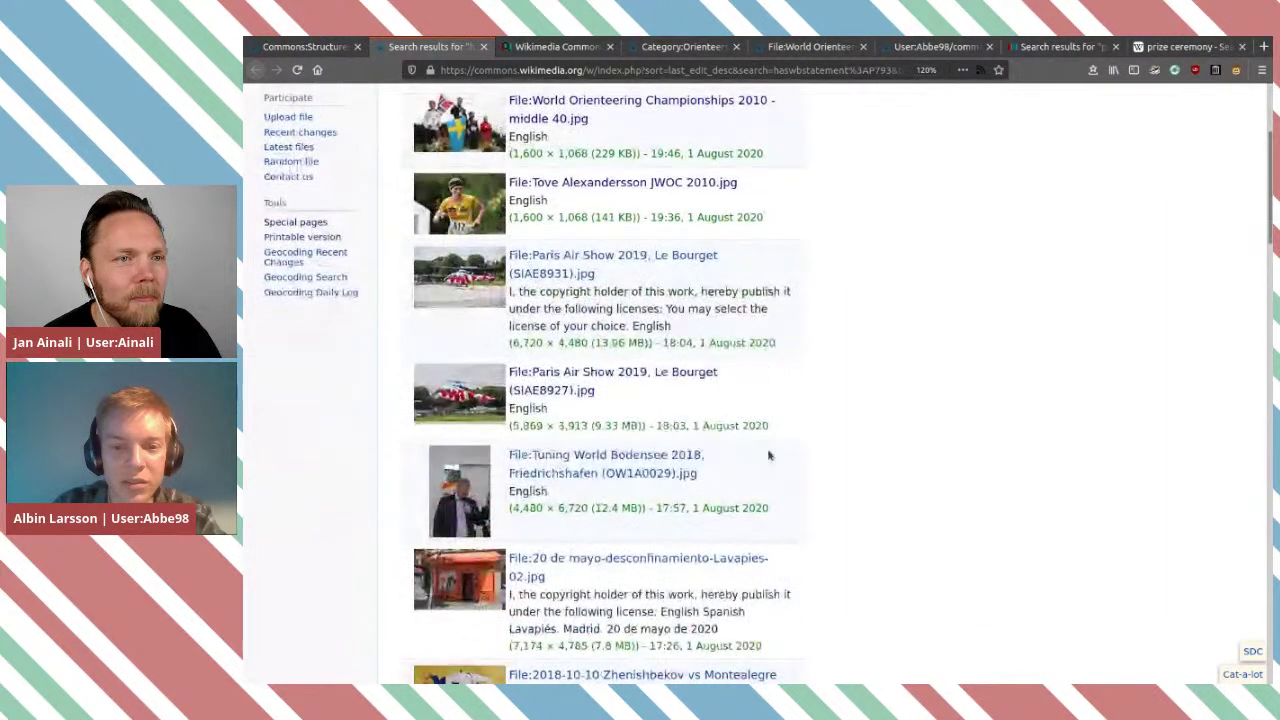
scroll(706, 290, up, 3)
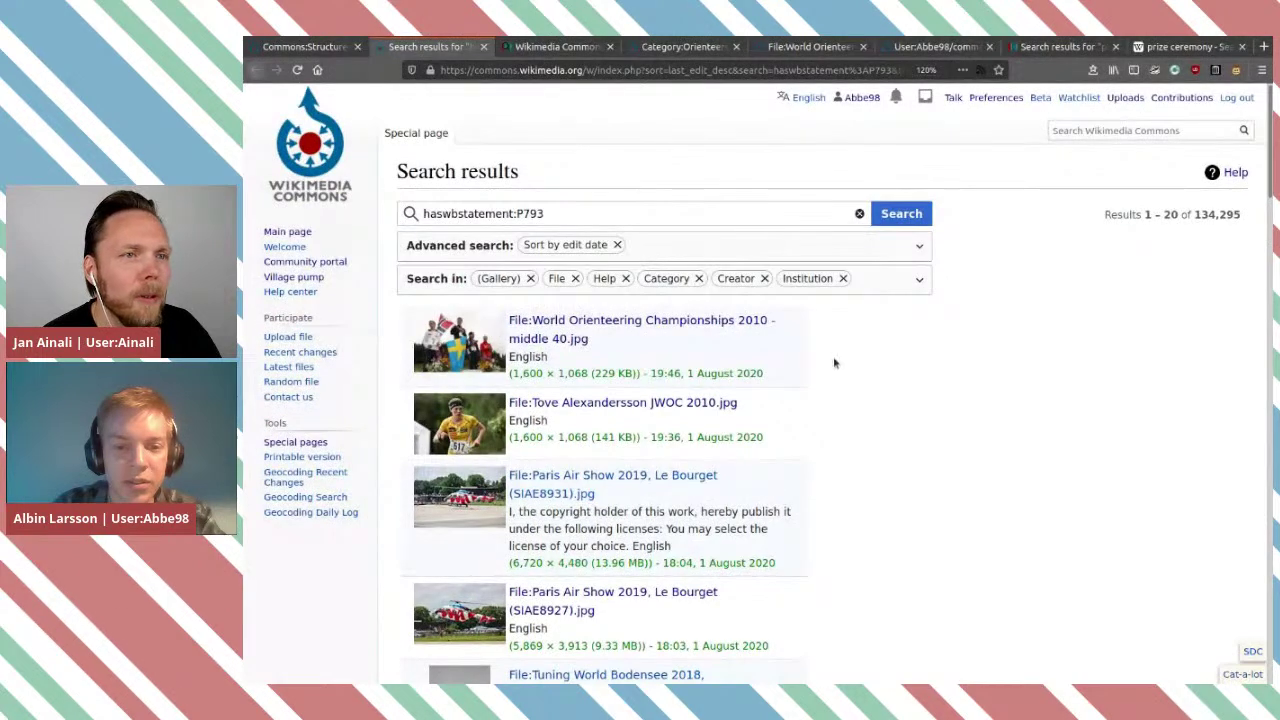
Browse the remaining files on the first page of results for the significant event property.
scroll(792, 421, down, 7)
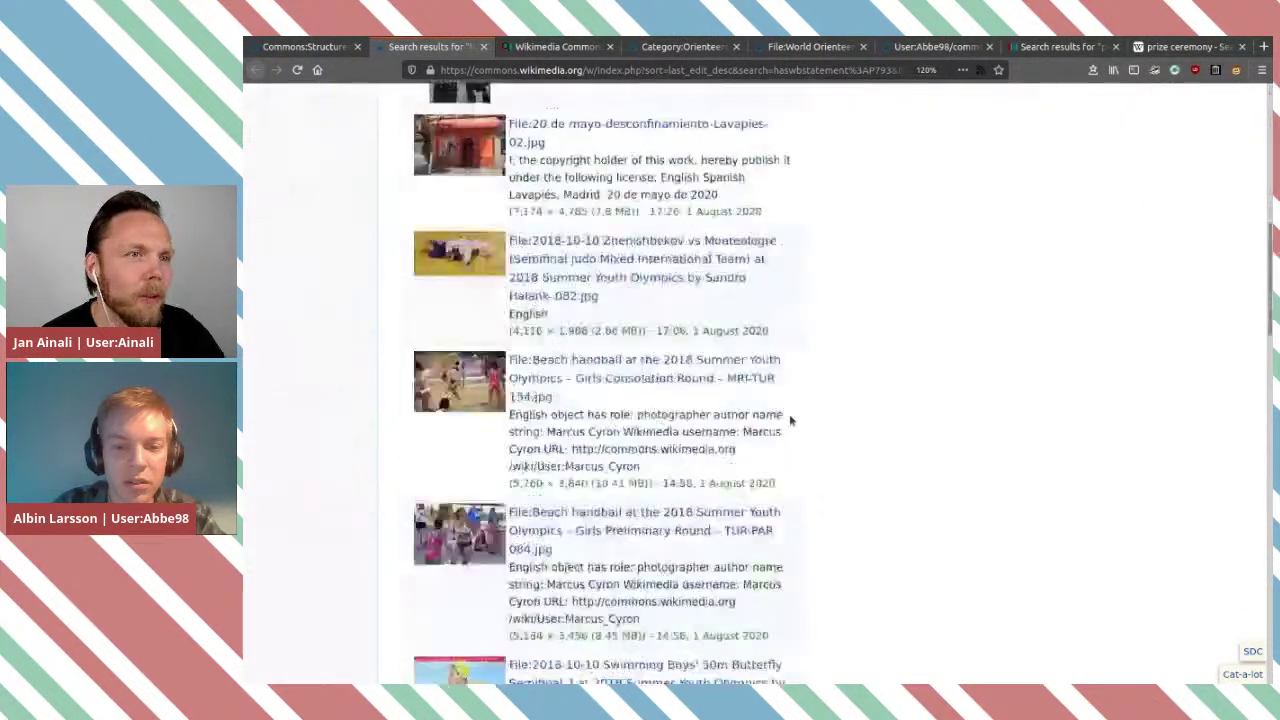
scroll(703, 471, down, 4)
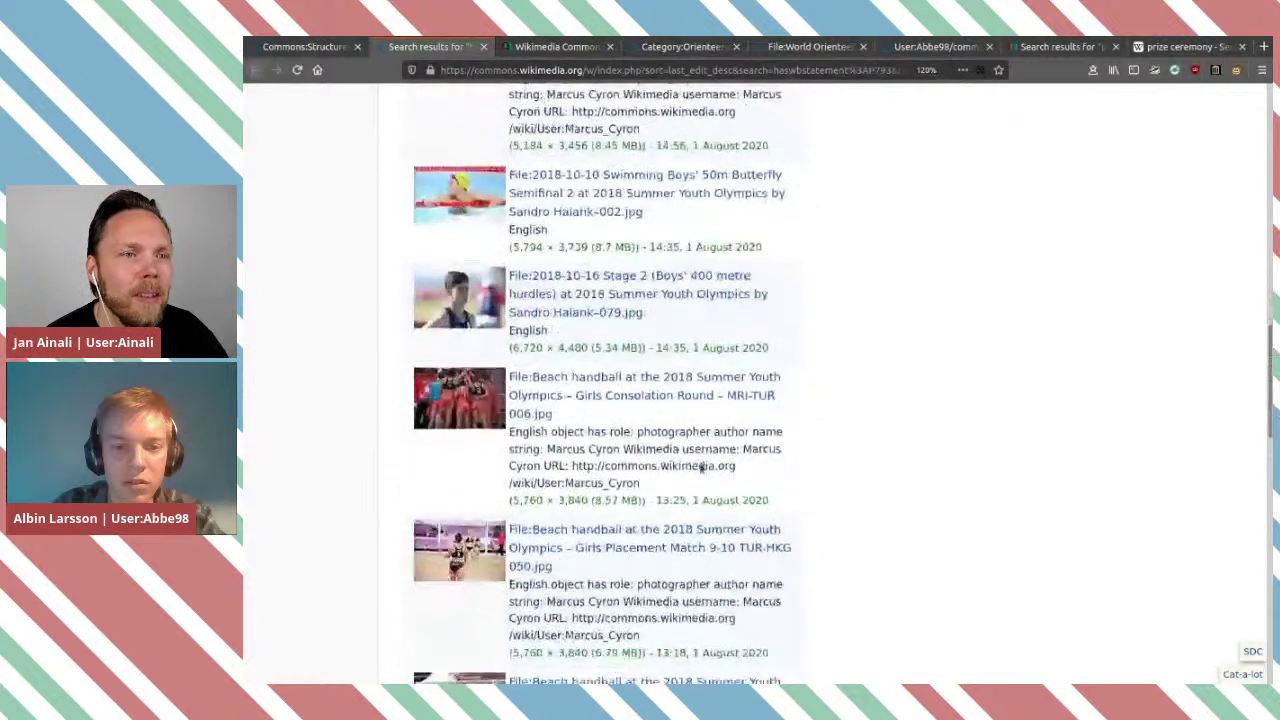
scroll(770, 285, down, 2)
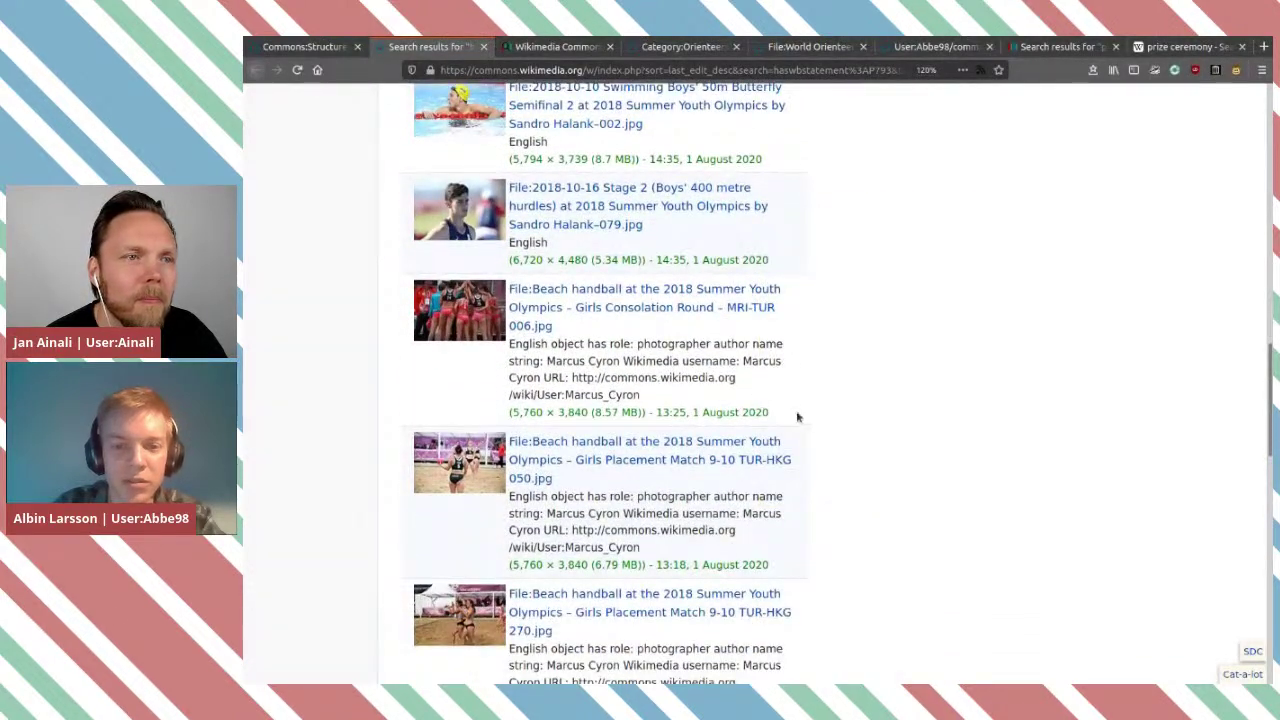
scroll(796, 414, down, 4)
scroll(796, 417, up, 15)
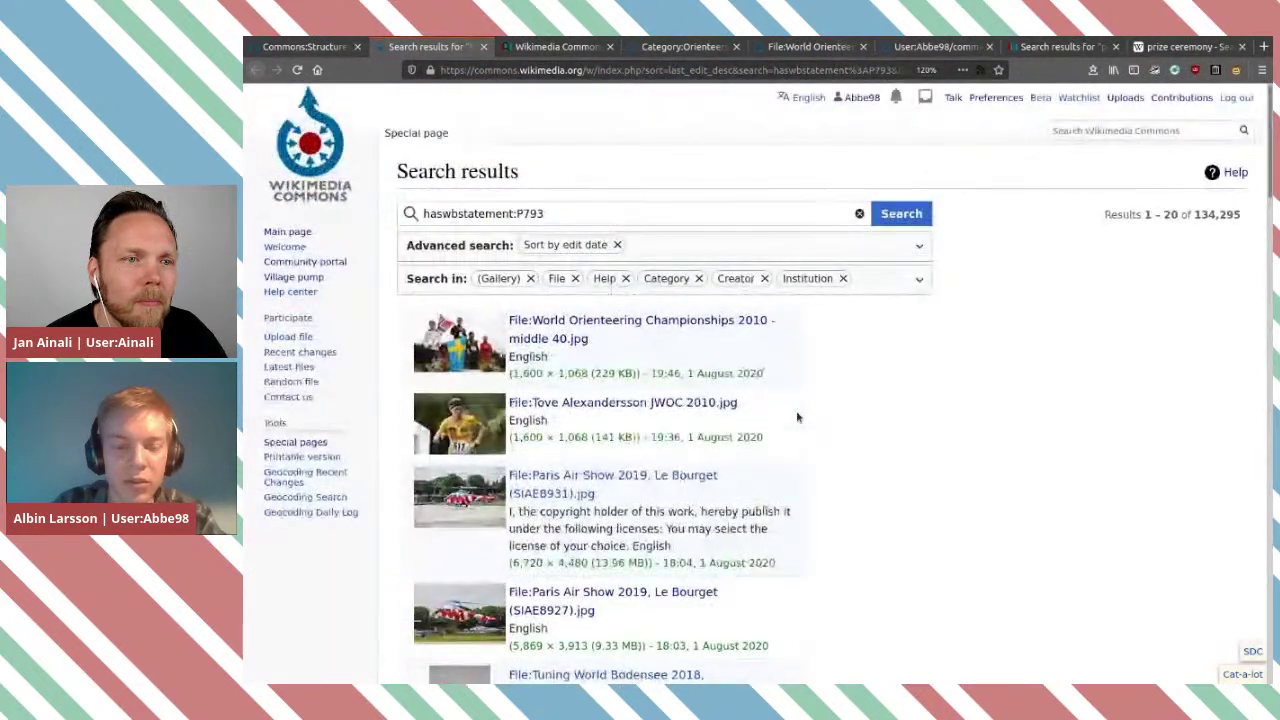
Compare the haswbstatement:P793 query with the total number of search results.
double_click(480, 214)
click(566, 214)
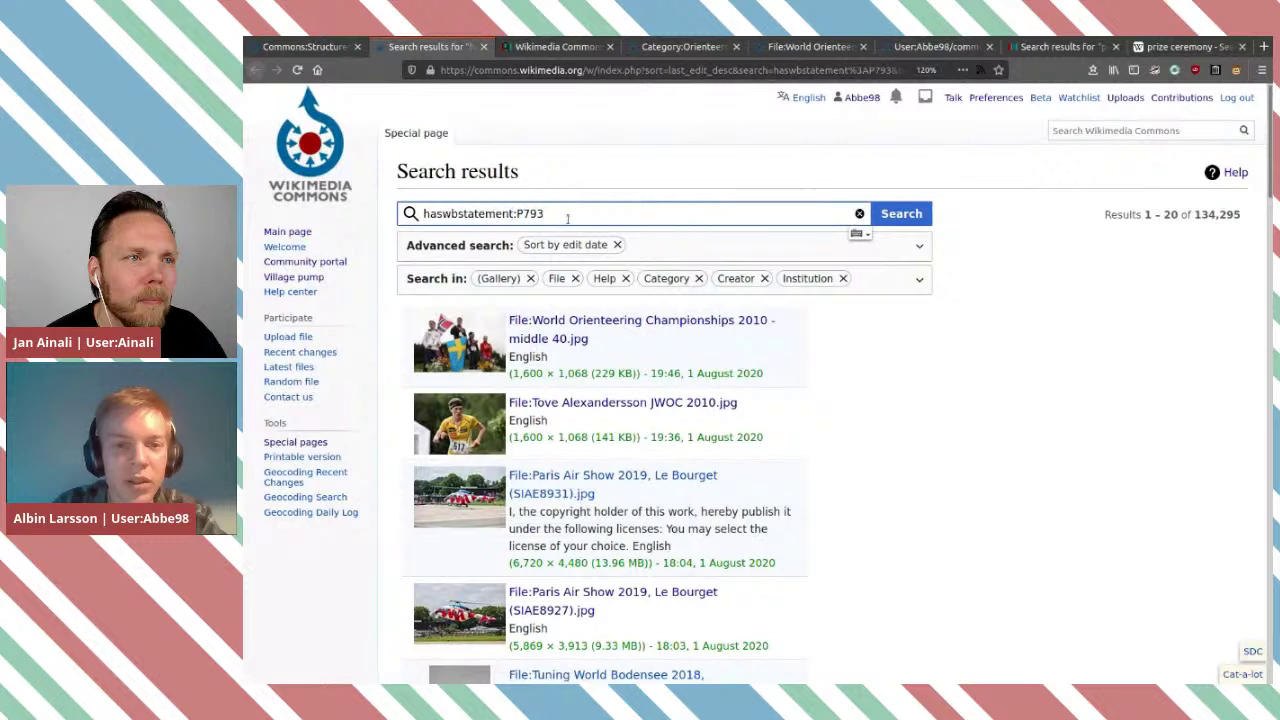
key(ctrl+a)
click(572, 212)
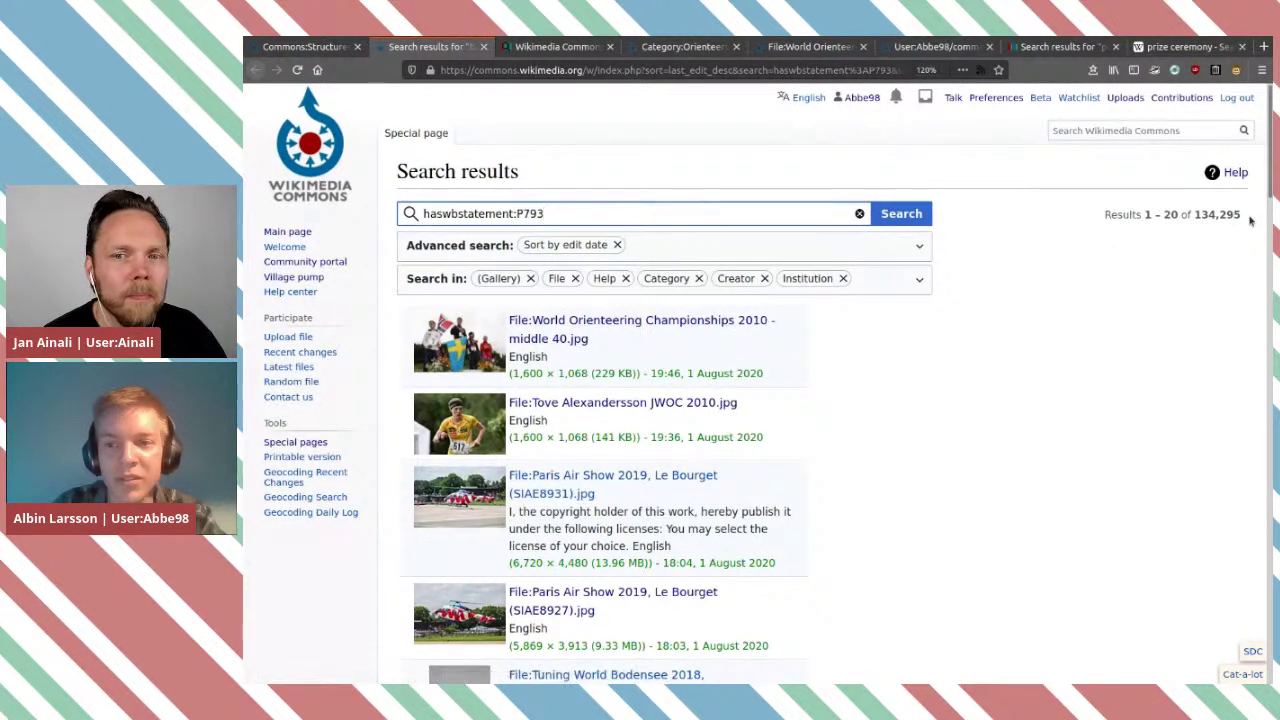
drag(1244, 215, 1180, 215)
click(1207, 258)
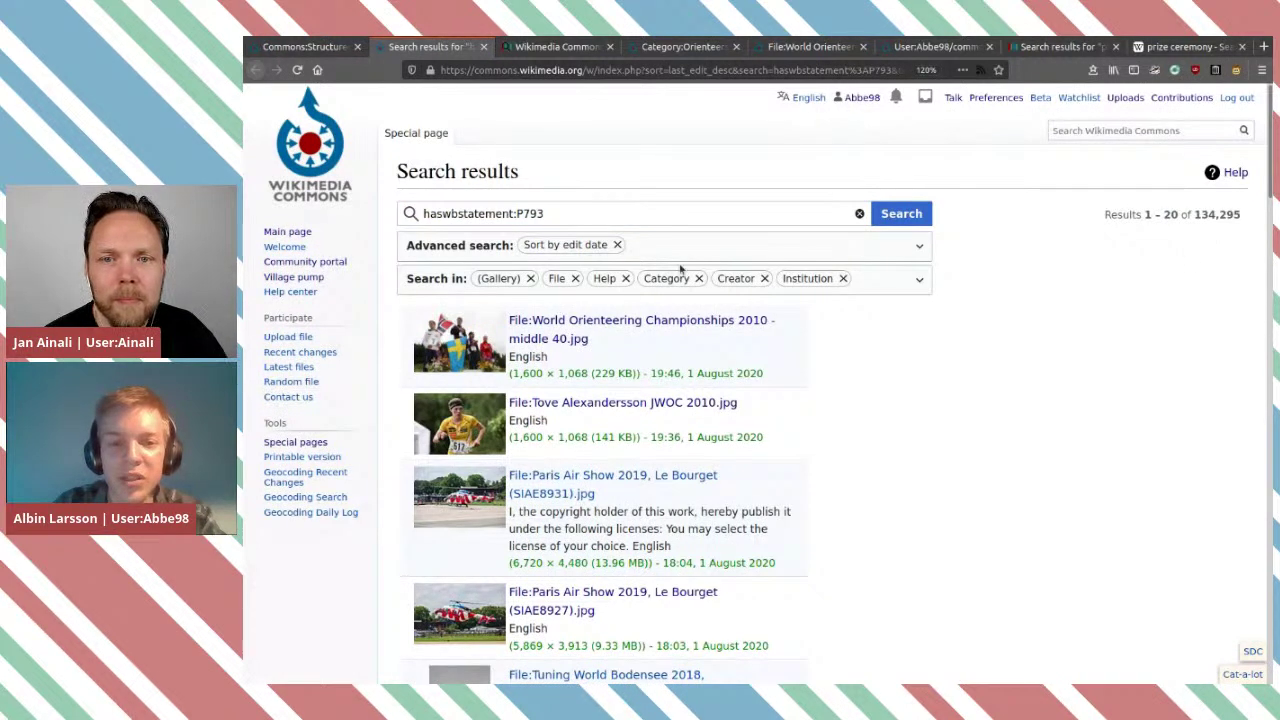
double_click(537, 214)
click(603, 214)
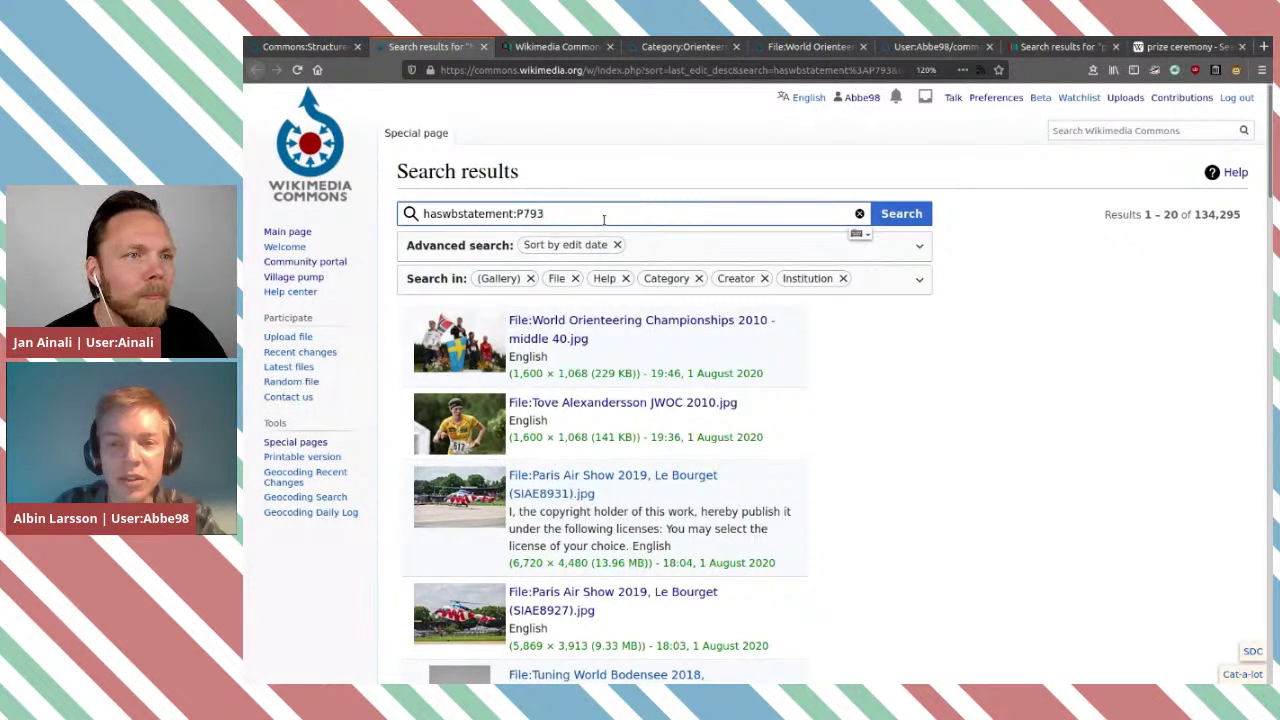
drag(1244, 216, 1194, 216)
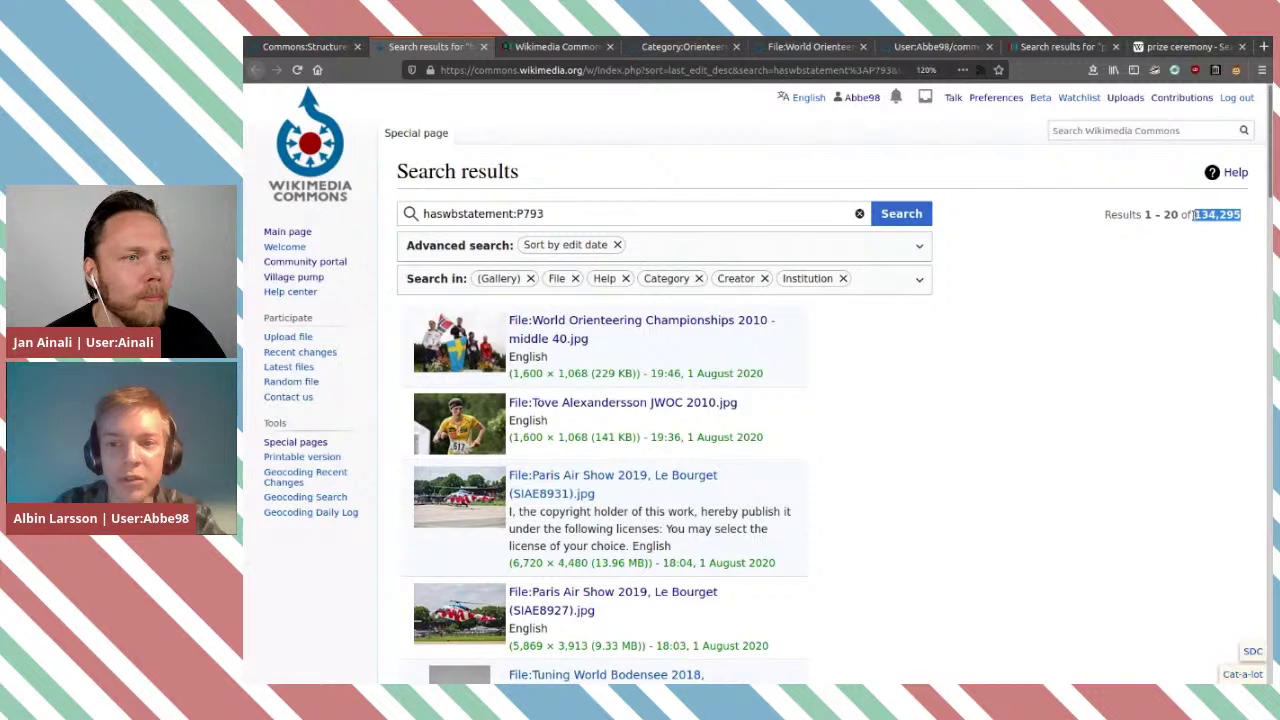
click(1173, 286)
click(603, 216)
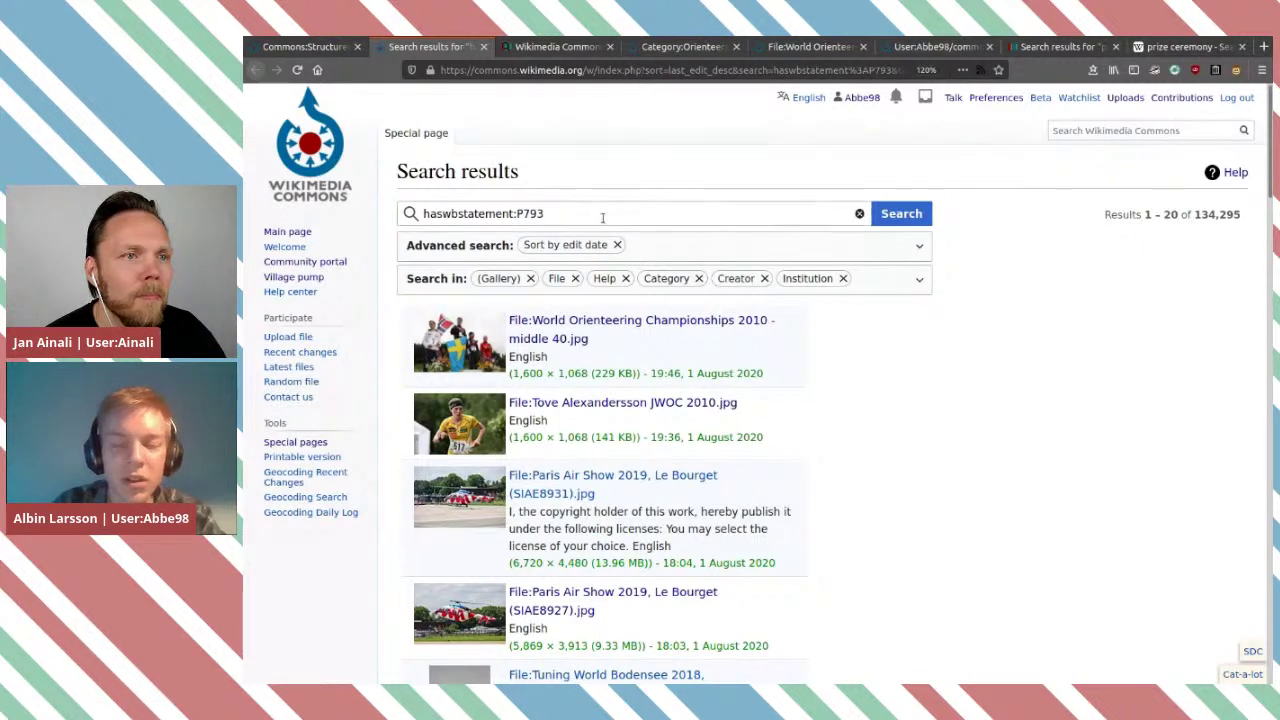
click(489, 166)
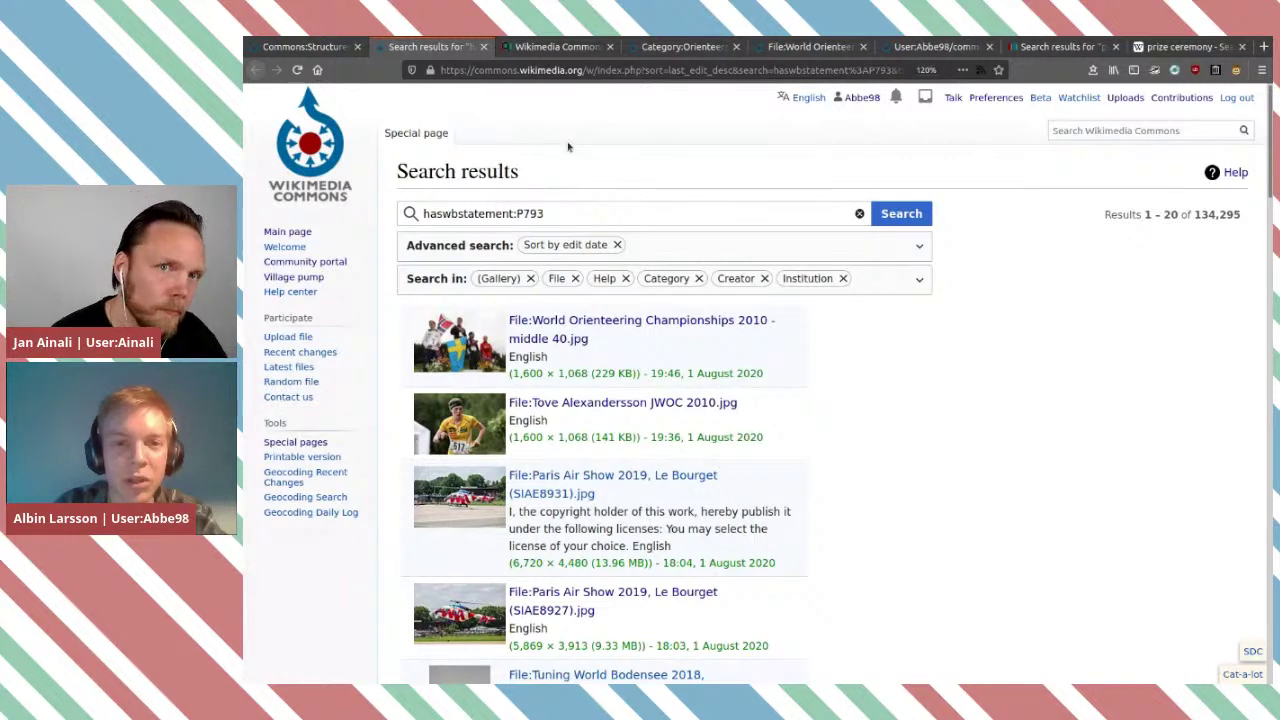
Switch to the Commons Query Service and replace the query with the ImageGrid query for images depicting people whose sport is orienteering.
click(546, 47)
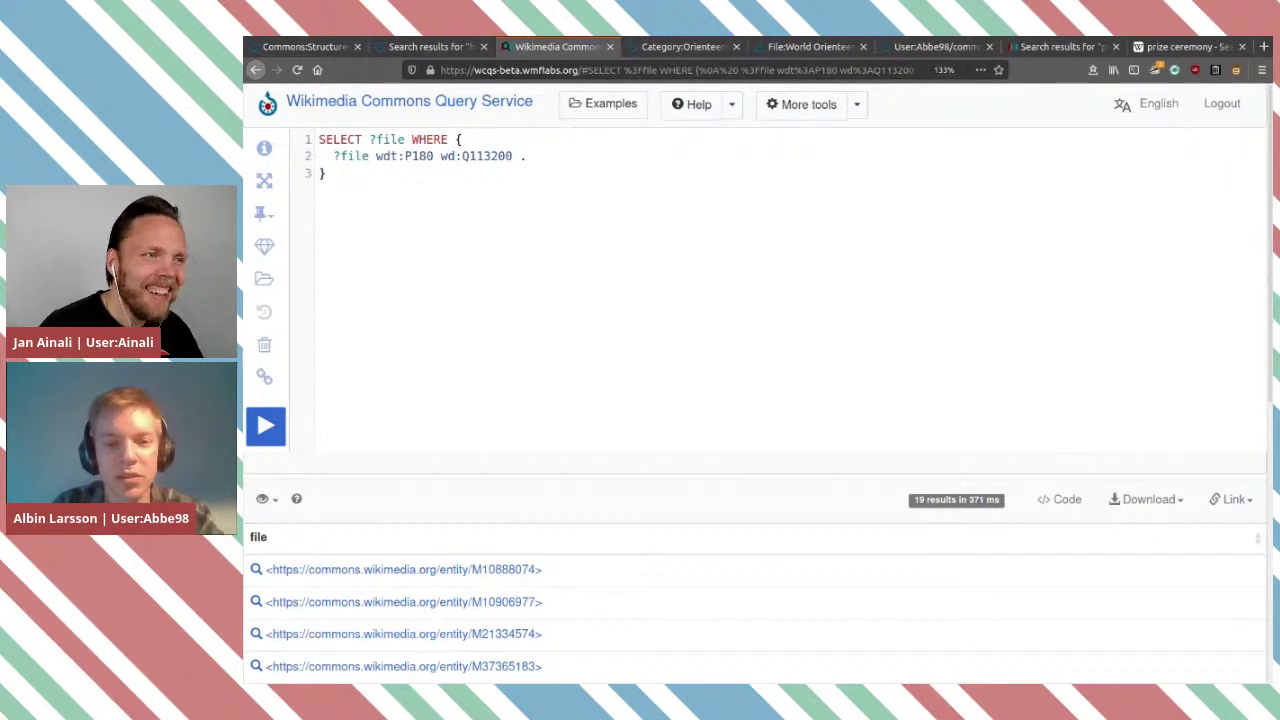
drag(320, 173, 277, 137)
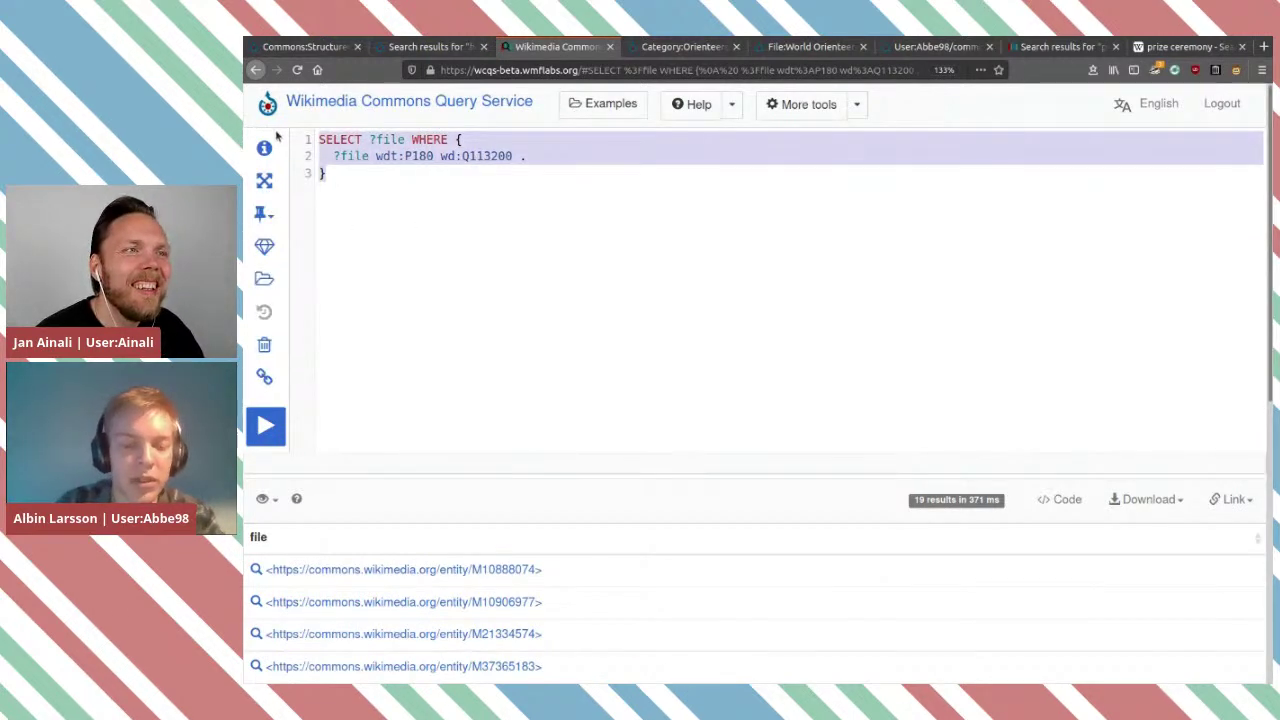
text(#defaultView:ImageGrid SELECT ?image ?person ?thumb WITH {   SELECT * {     SERVICE <https://query.wikidata.org/sparql> {       ?person wdt:P641 wd:Q29358;                 wdt:P31 wd:Q5 .     }   } } AS %person WHERE {   include %person.   ?image wdt:P180 ?person.    ?image schema:contentUrl ?url.   BIND(IRI(CONCAT("http://commons.wikimedia.org/wiki/Special:FilePath/", wikibase:decodeUri(SUBSTR(STR(?url),53)))) AS ?thumb))
click(588, 178)
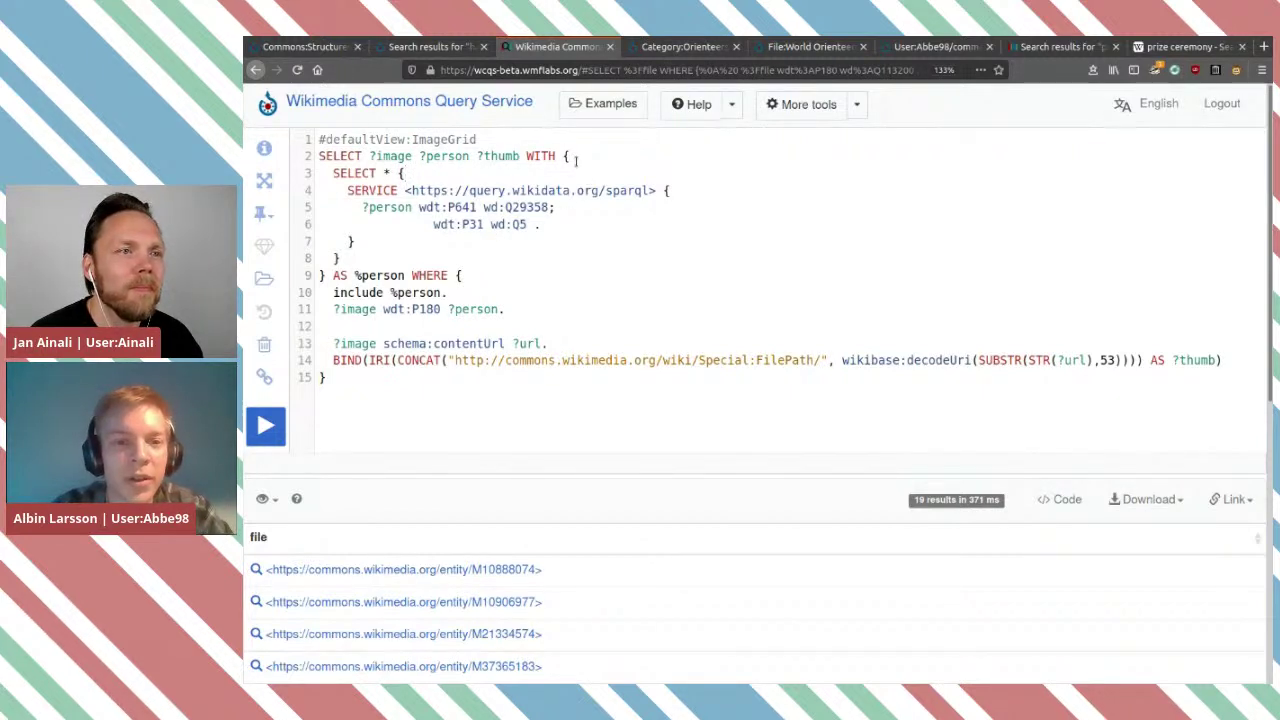
triple_click(495, 271)
click(488, 248)
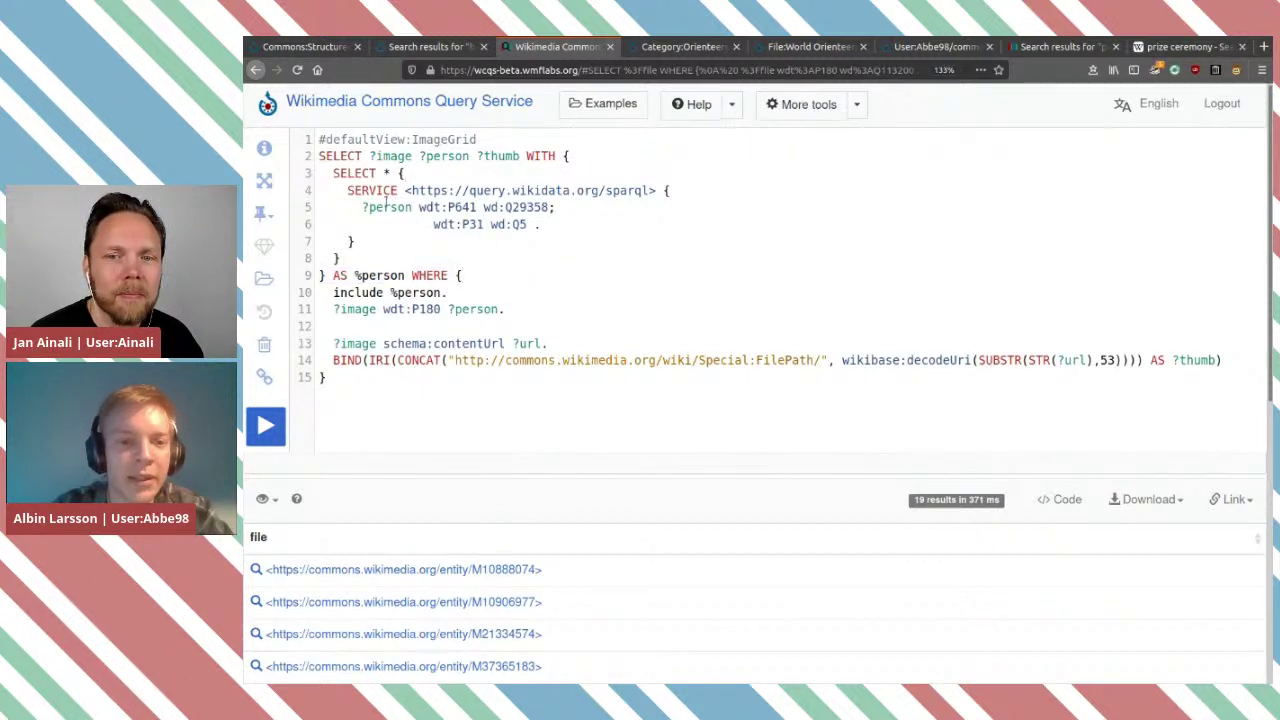
Examine the inner SELECT * subquery and the service block it encloses.
mouse_move(474, 219)
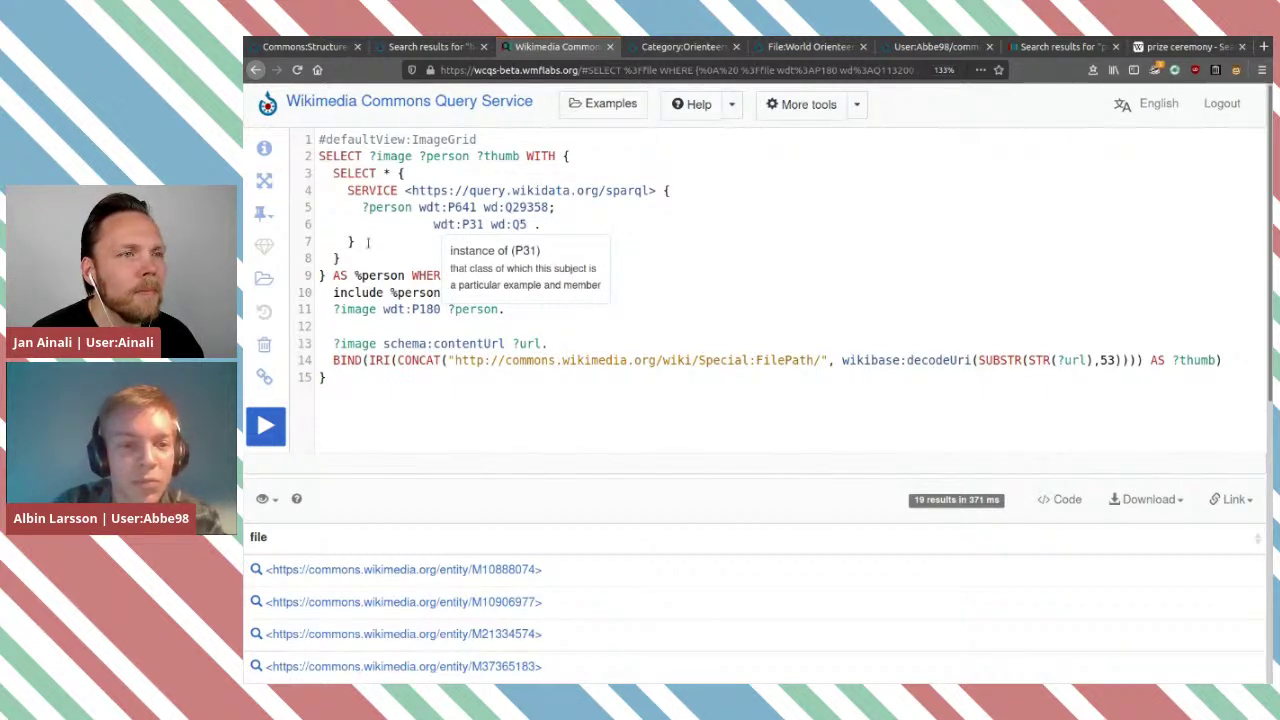
drag(370, 242, 349, 190)
click(334, 190)
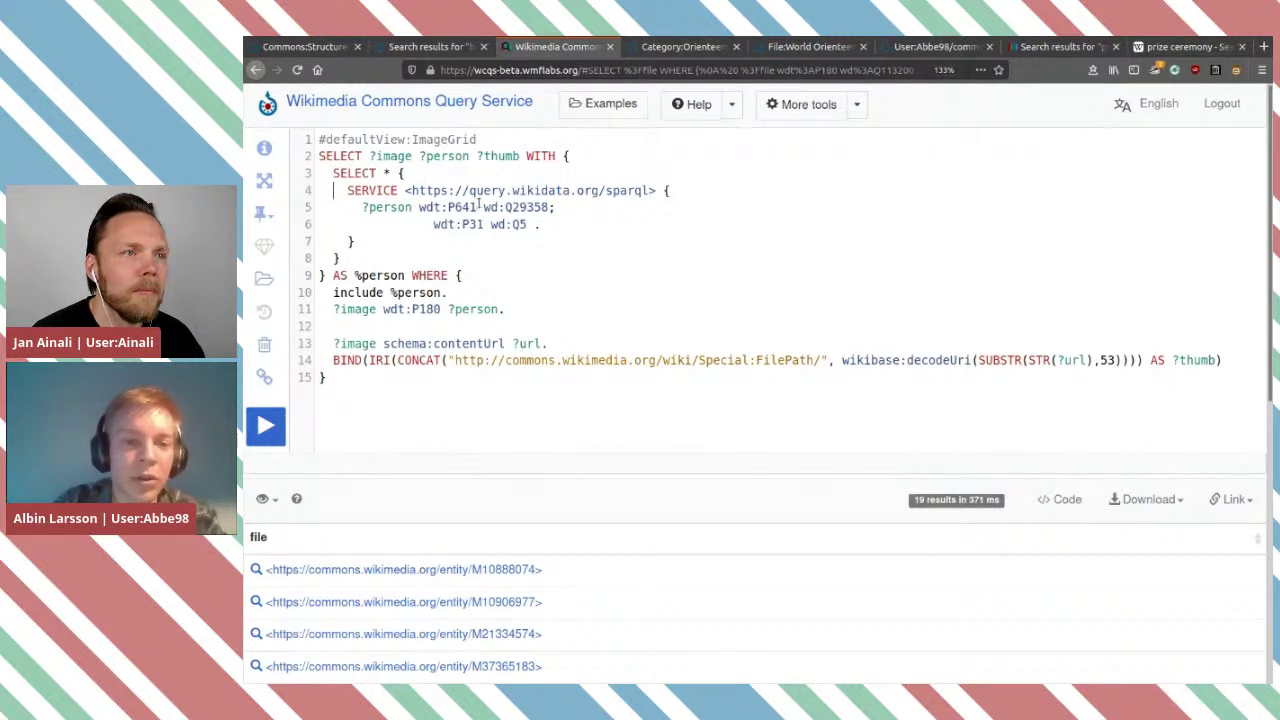
double_click(361, 176)
click(443, 177)
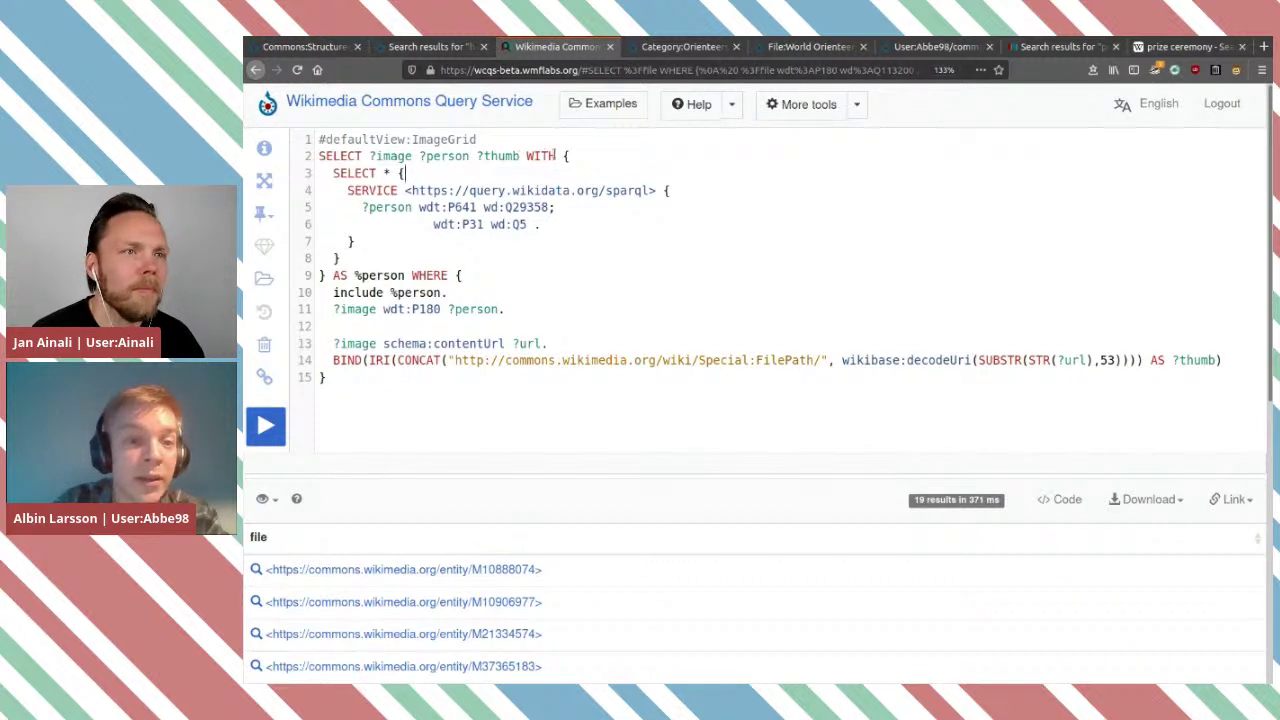
drag(328, 174, 408, 174)
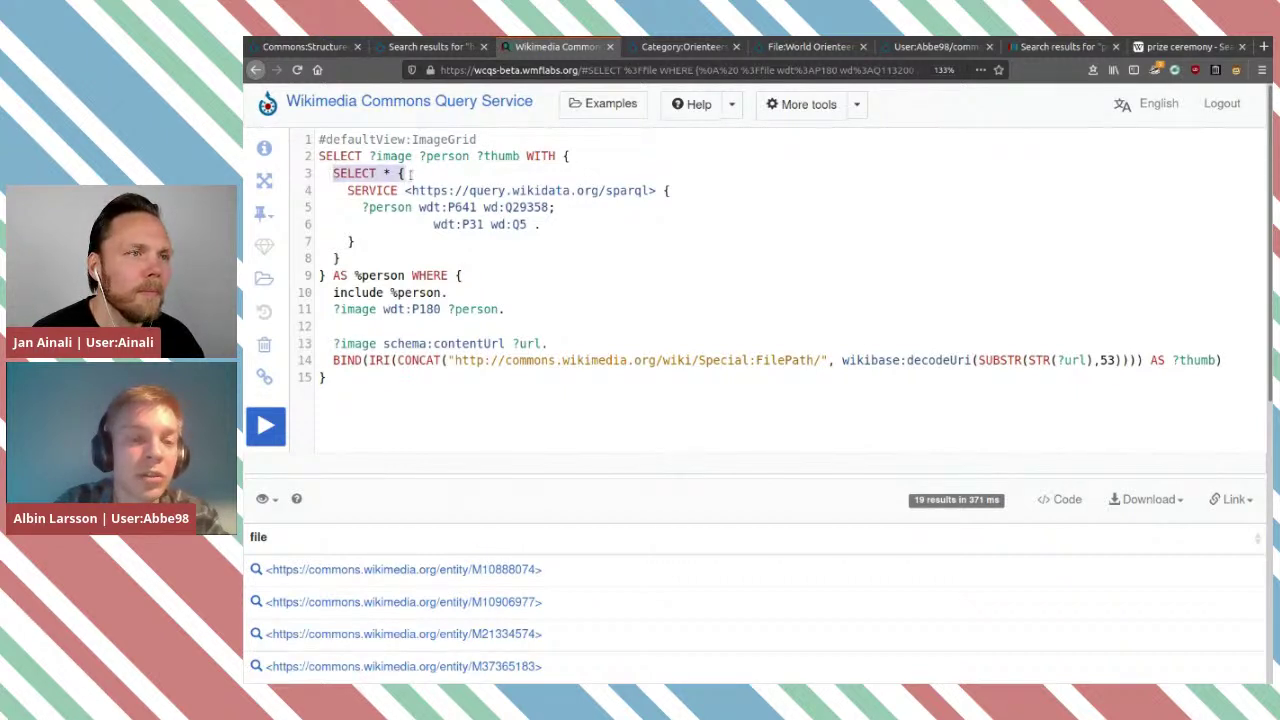
click(478, 207)
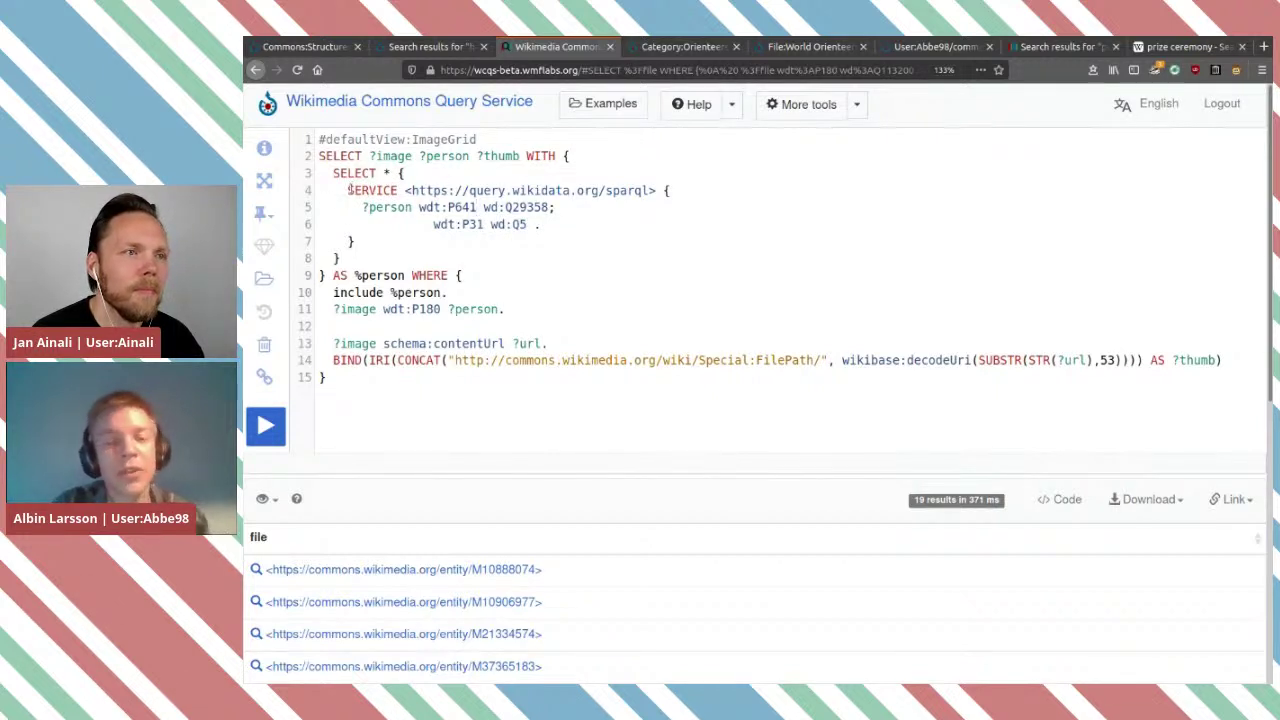
Examine the SERVICE call to the query.wikidata.org/sparql endpoint in the subquery.
drag(354, 190, 392, 191)
click(392, 191)
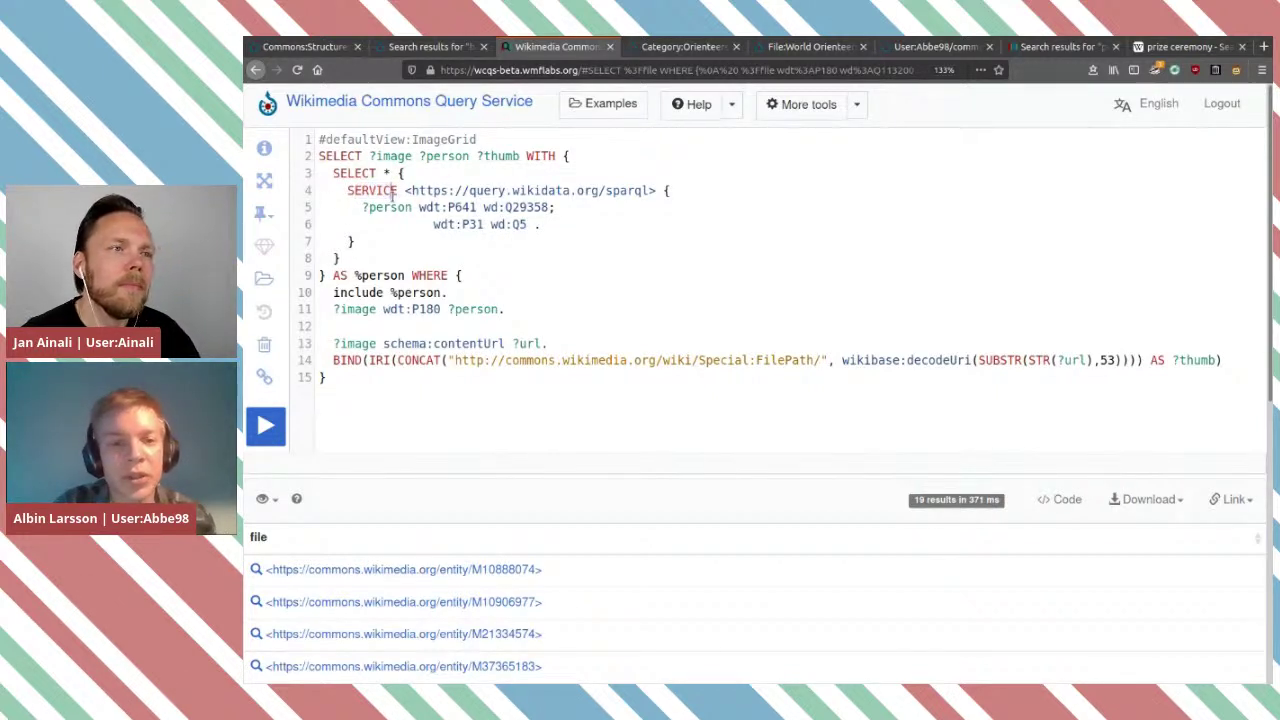
double_click(348, 190)
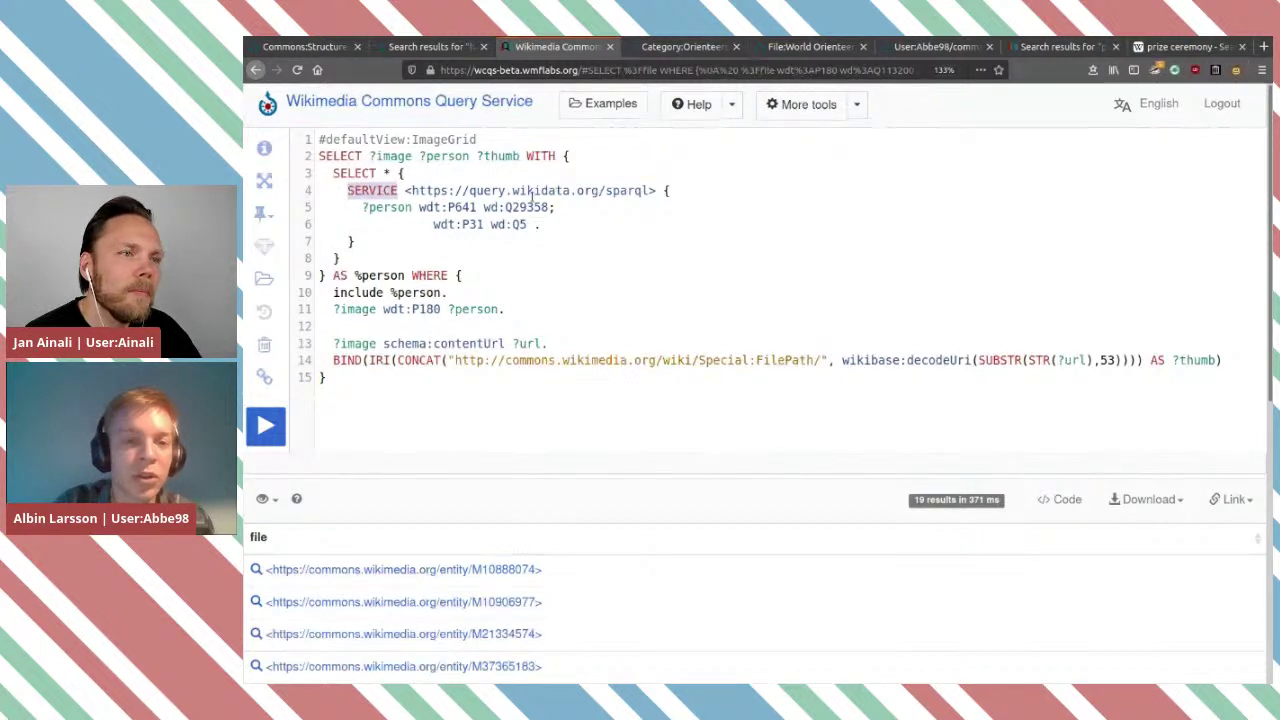
double_click(548, 190)
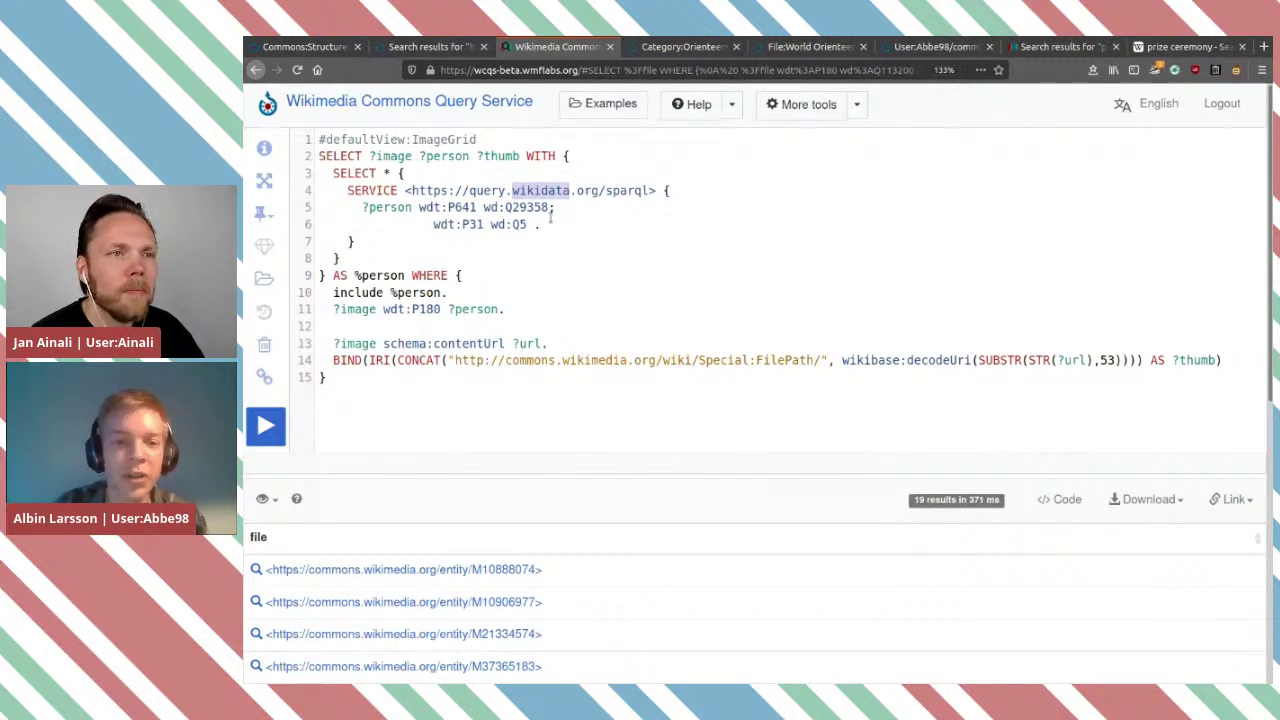
click(550, 218)
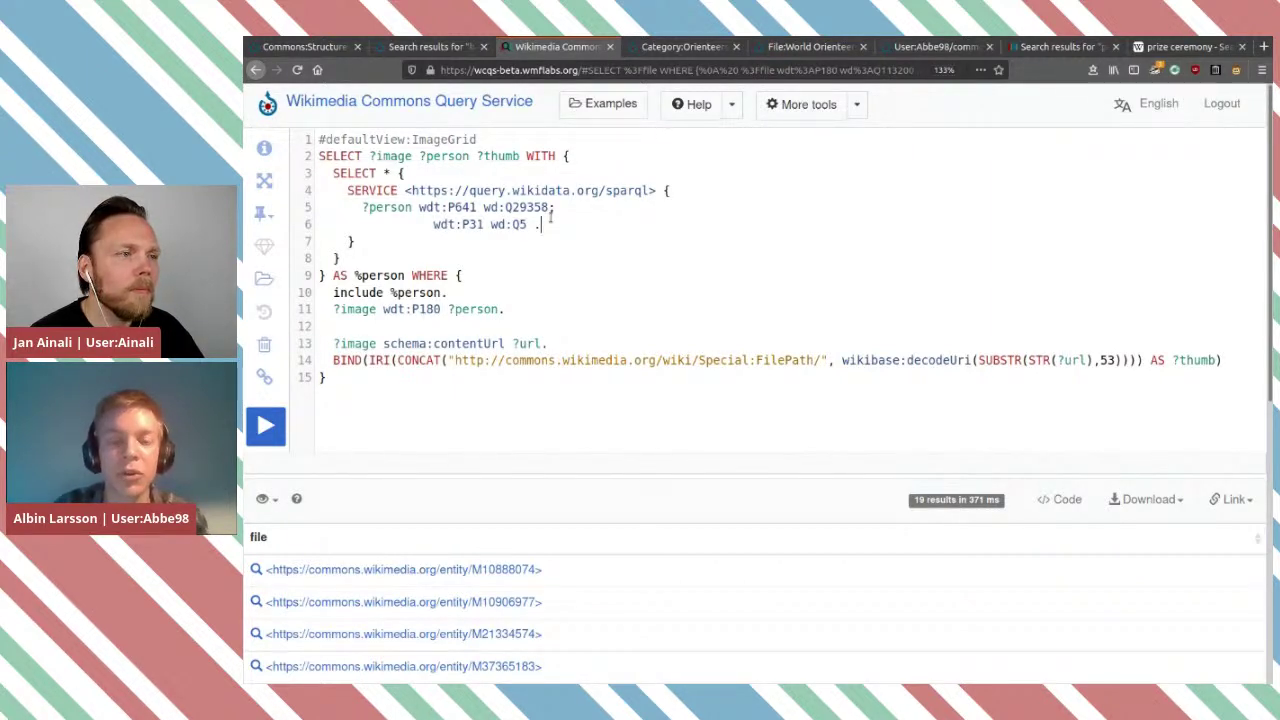
click(676, 190)
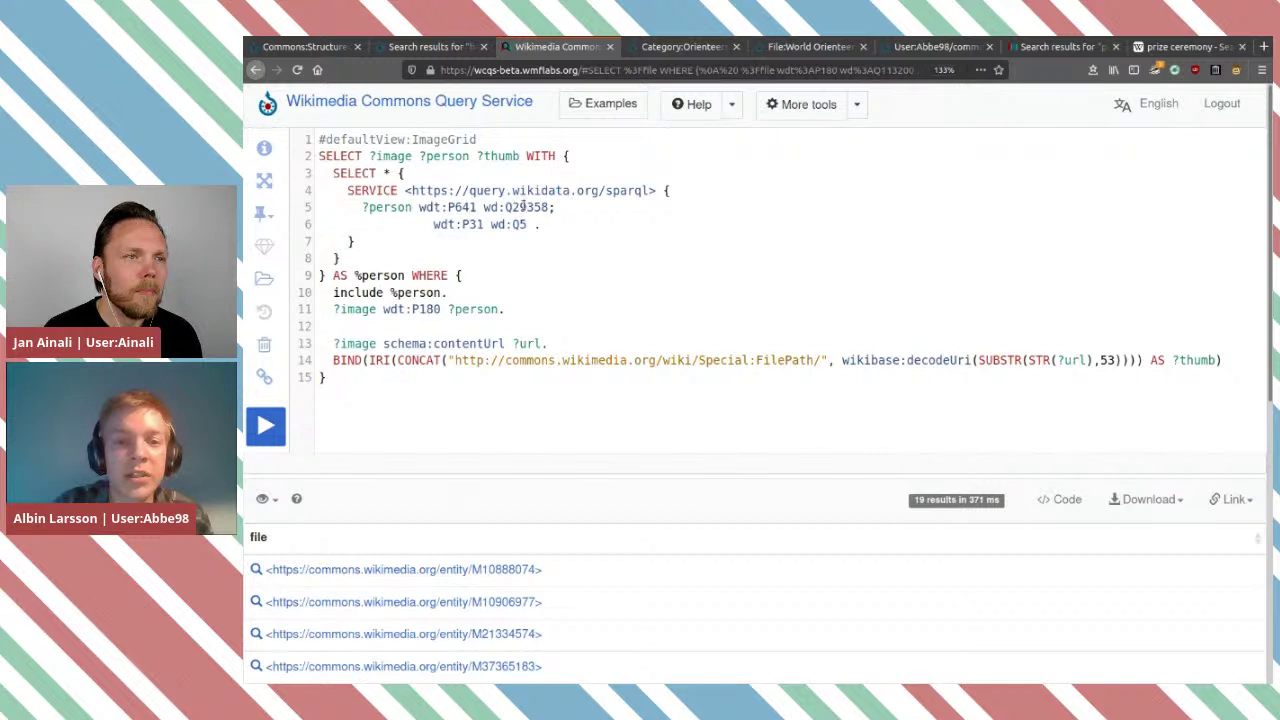
click(560, 200)
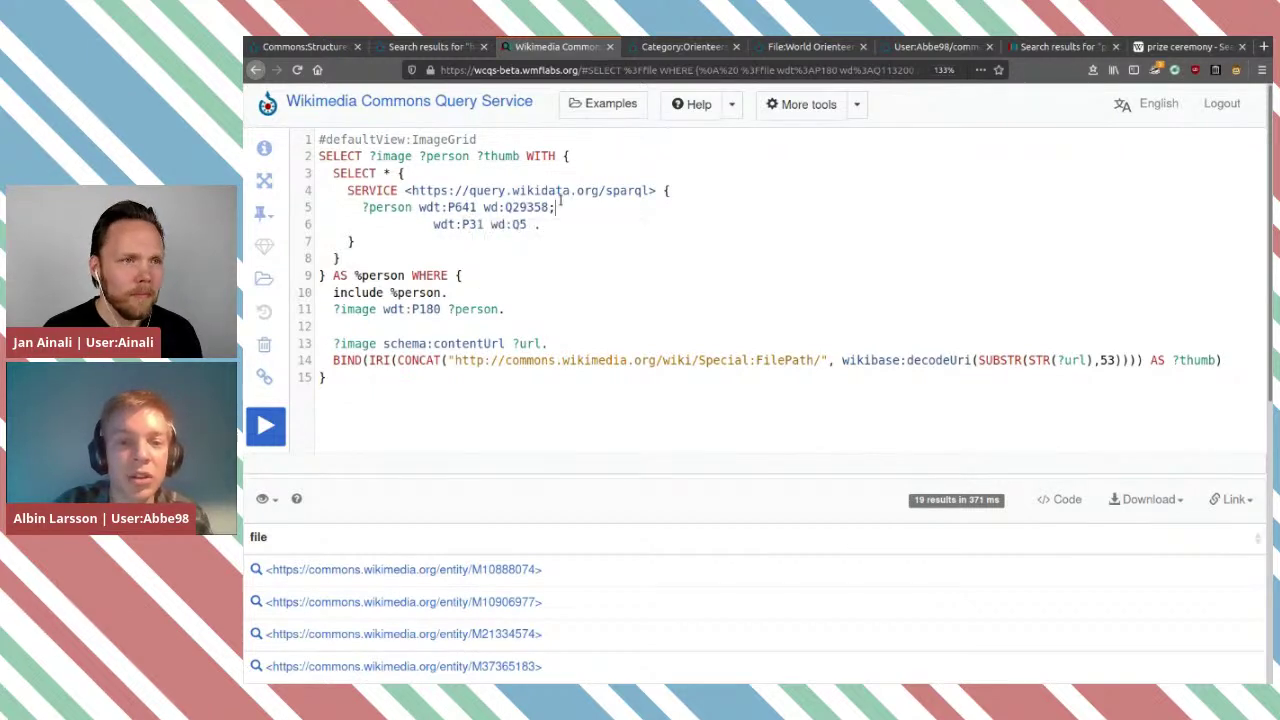
Look up the meaning of the P641, Q29358, P31 and Q5 conditions on the ?person variable.
double_click(458, 207)
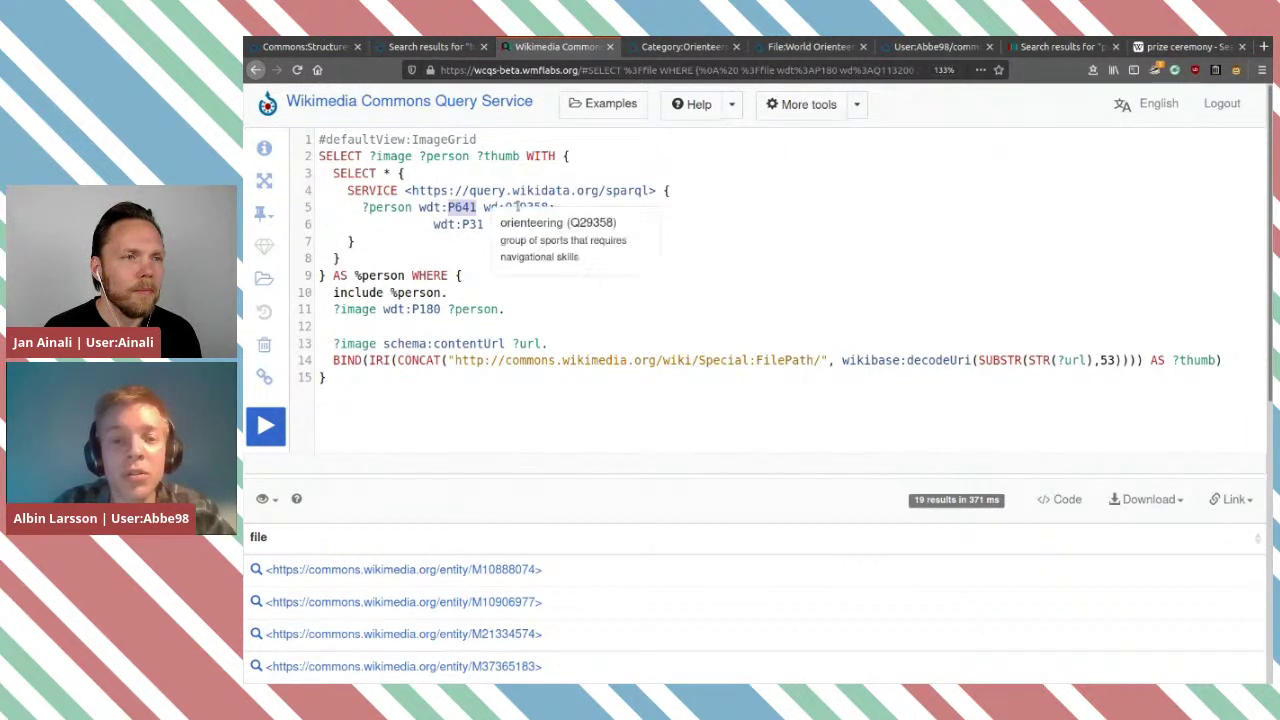
click(425, 242)
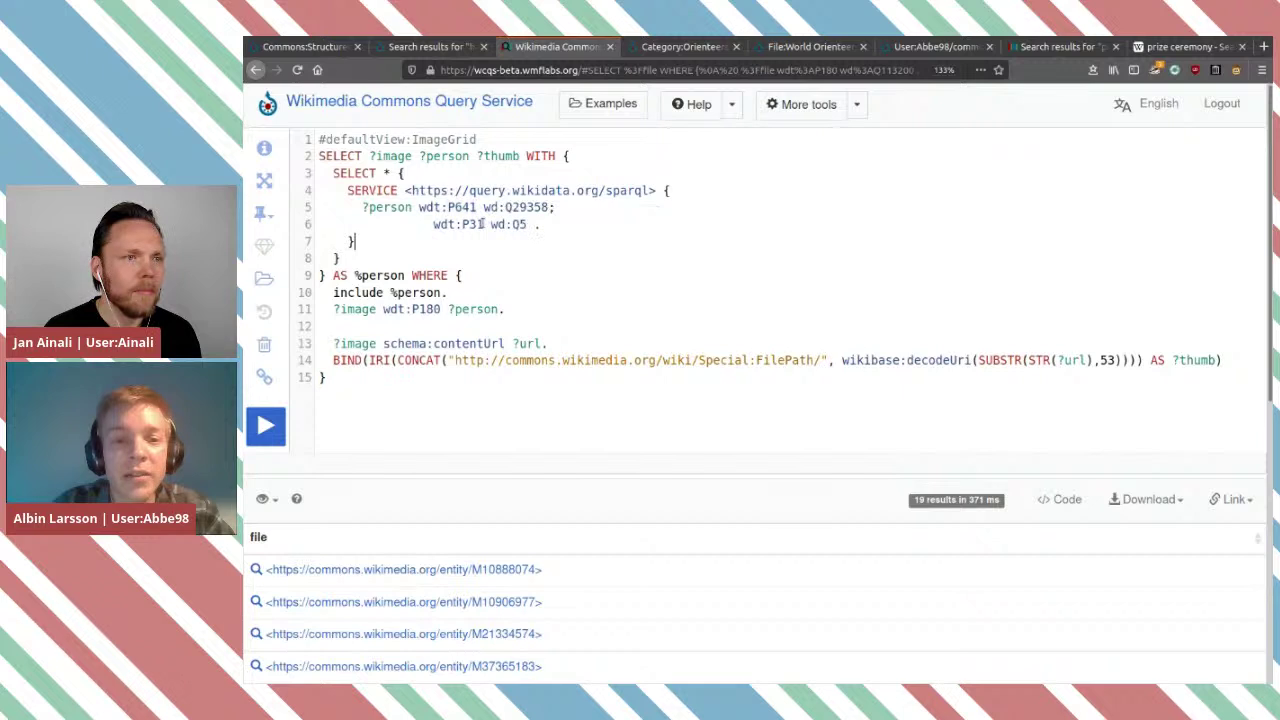
click(555, 208)
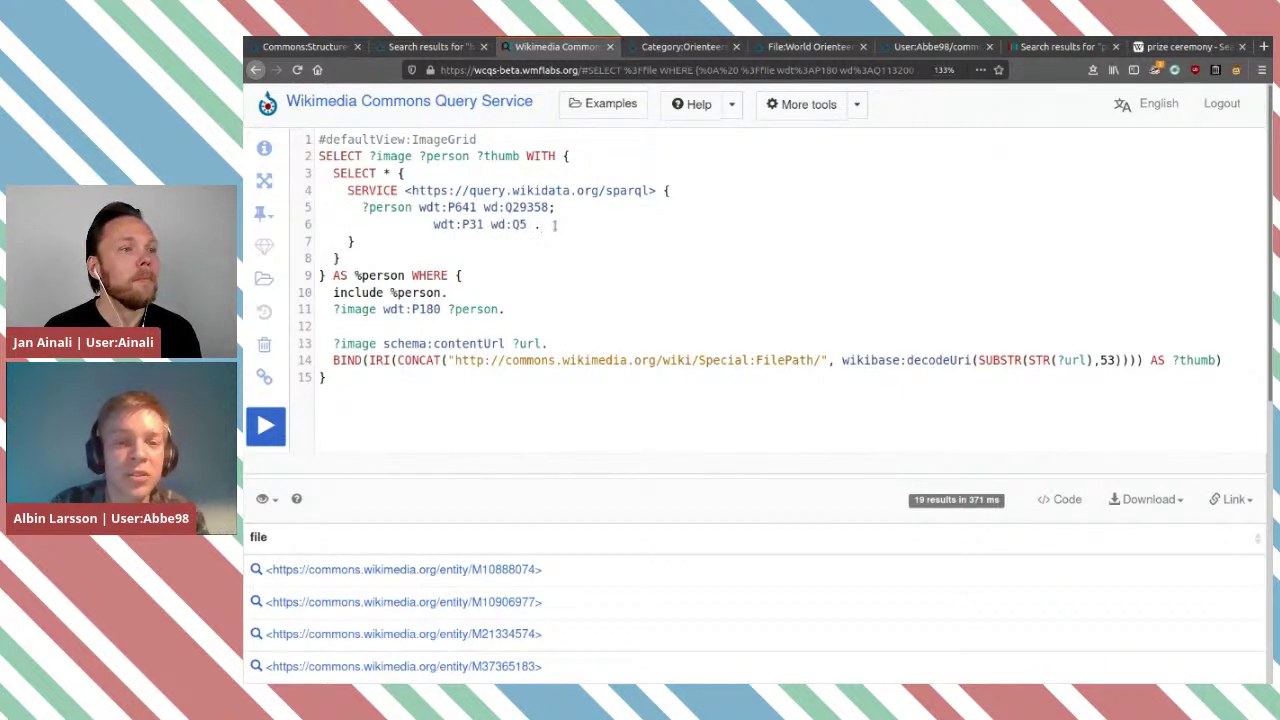
mouse_move(464, 209)
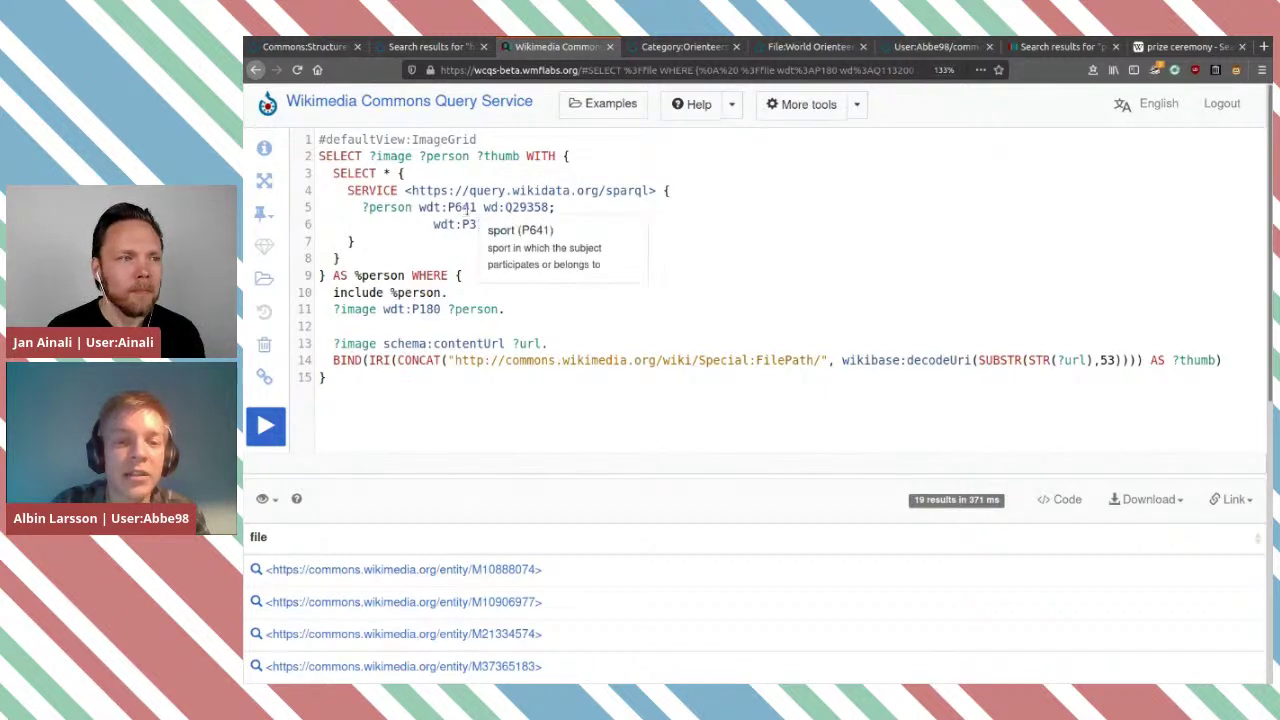
key(Down)
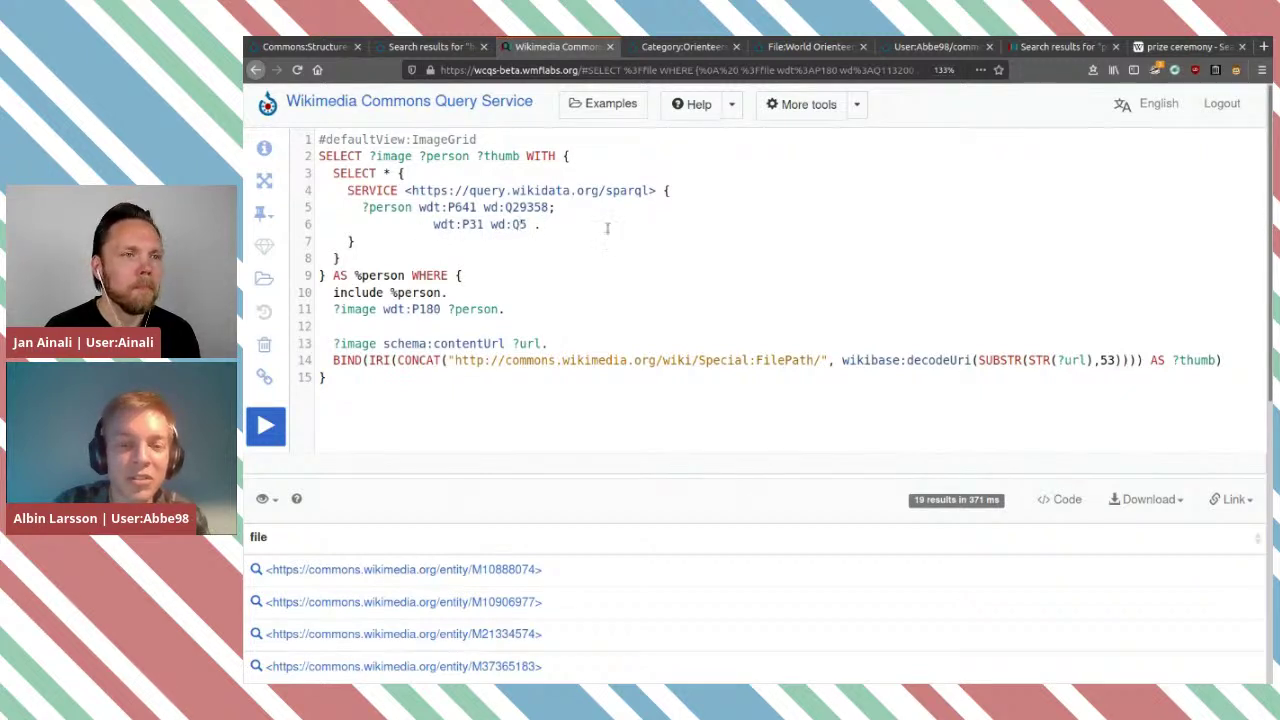
triple_click(510, 222)
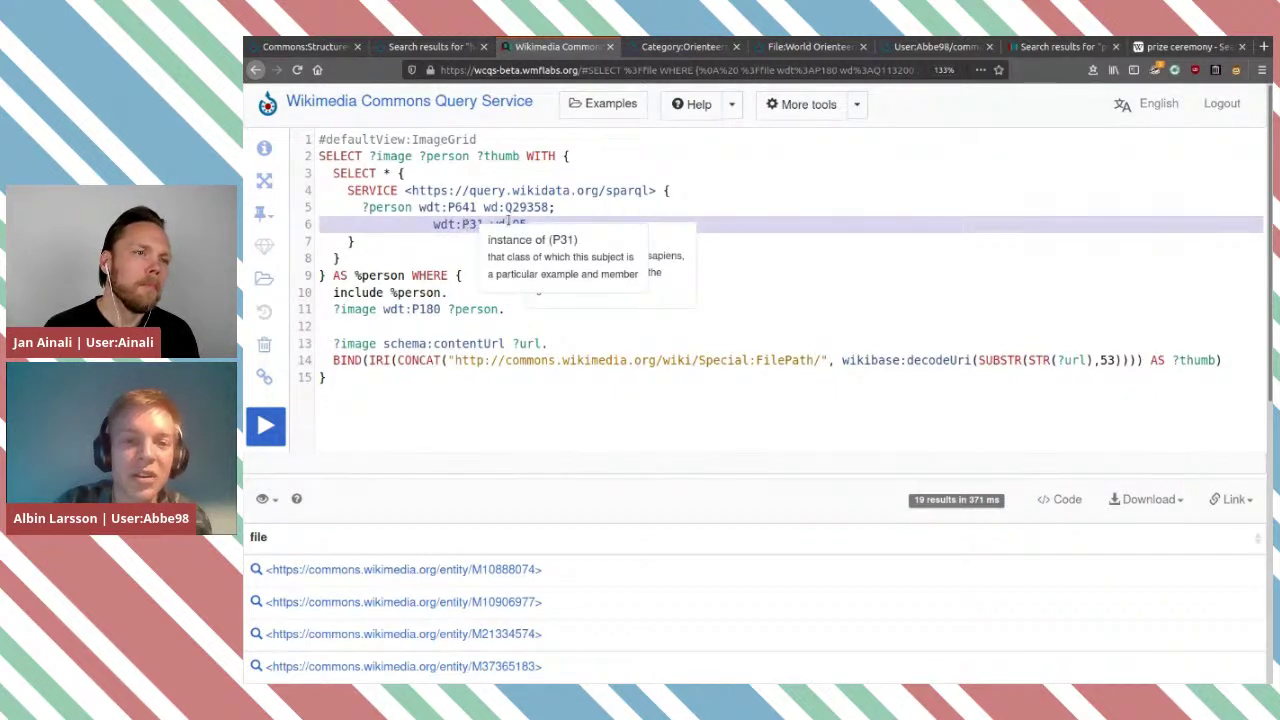
click(600, 203)
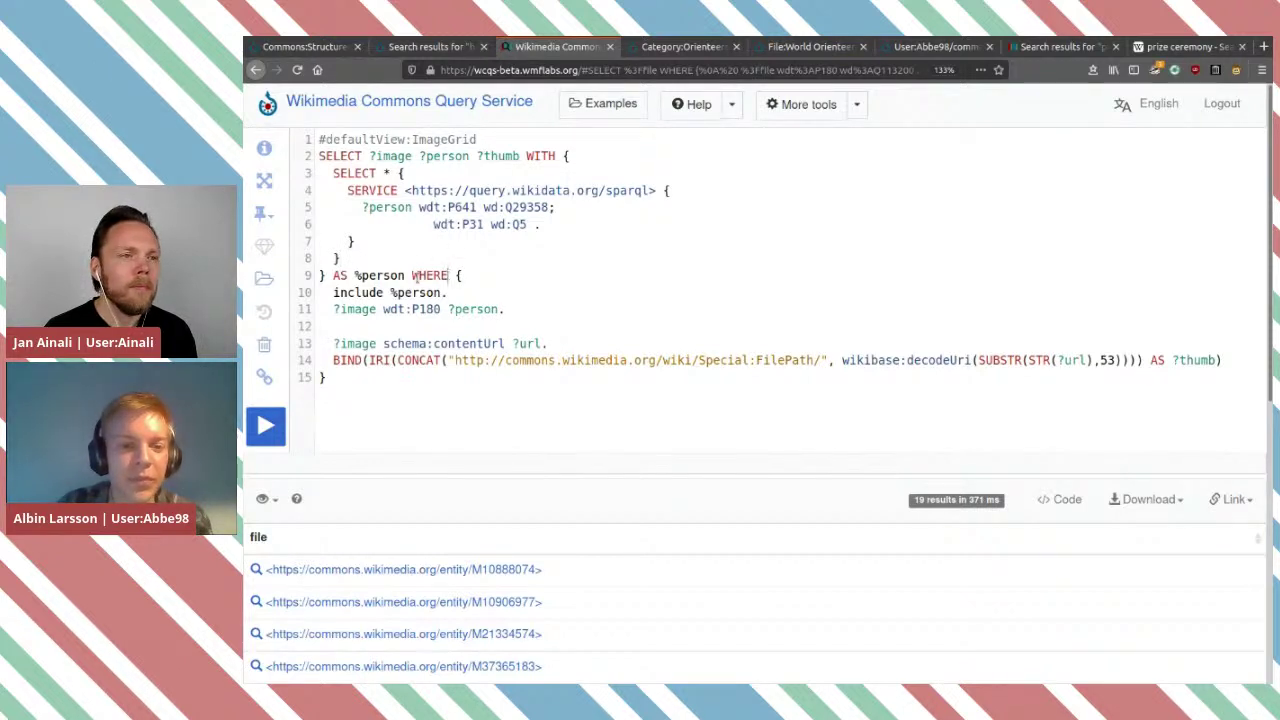
Trace the ?person variable from the Wikidata subquery to its %person result name.
double_click(393, 207)
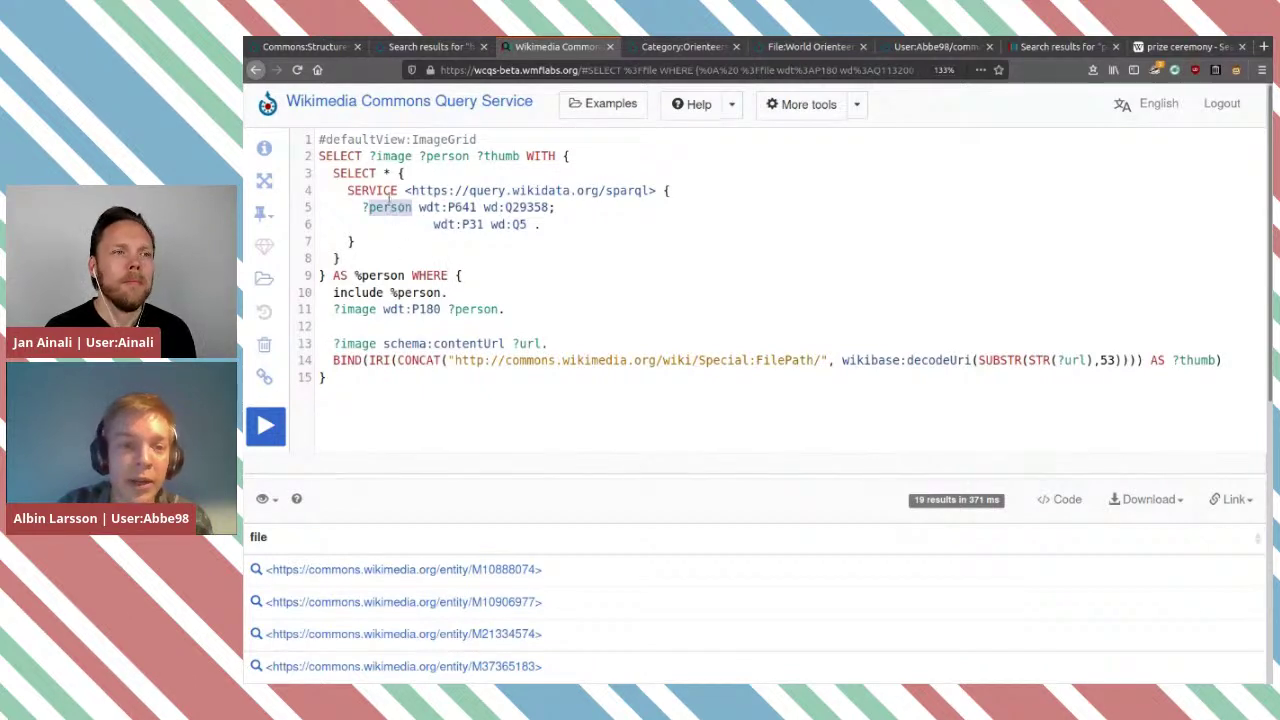
double_click(387, 173)
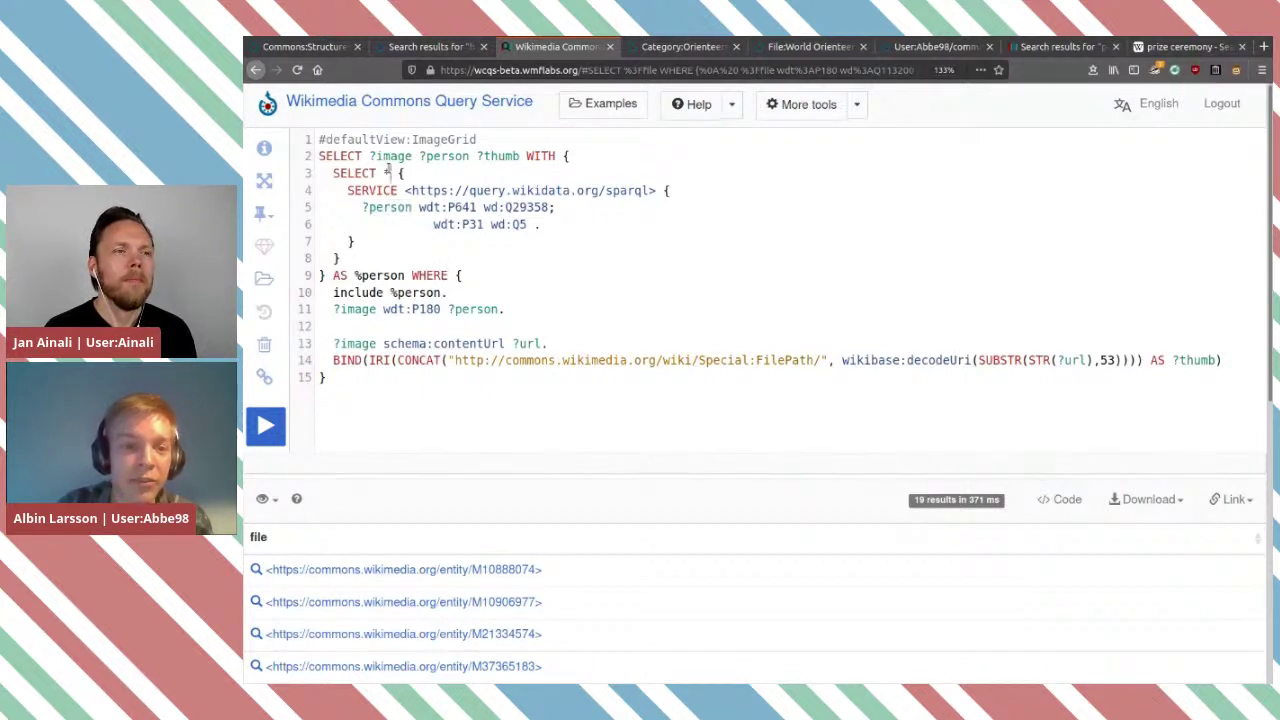
double_click(380, 276)
click(478, 280)
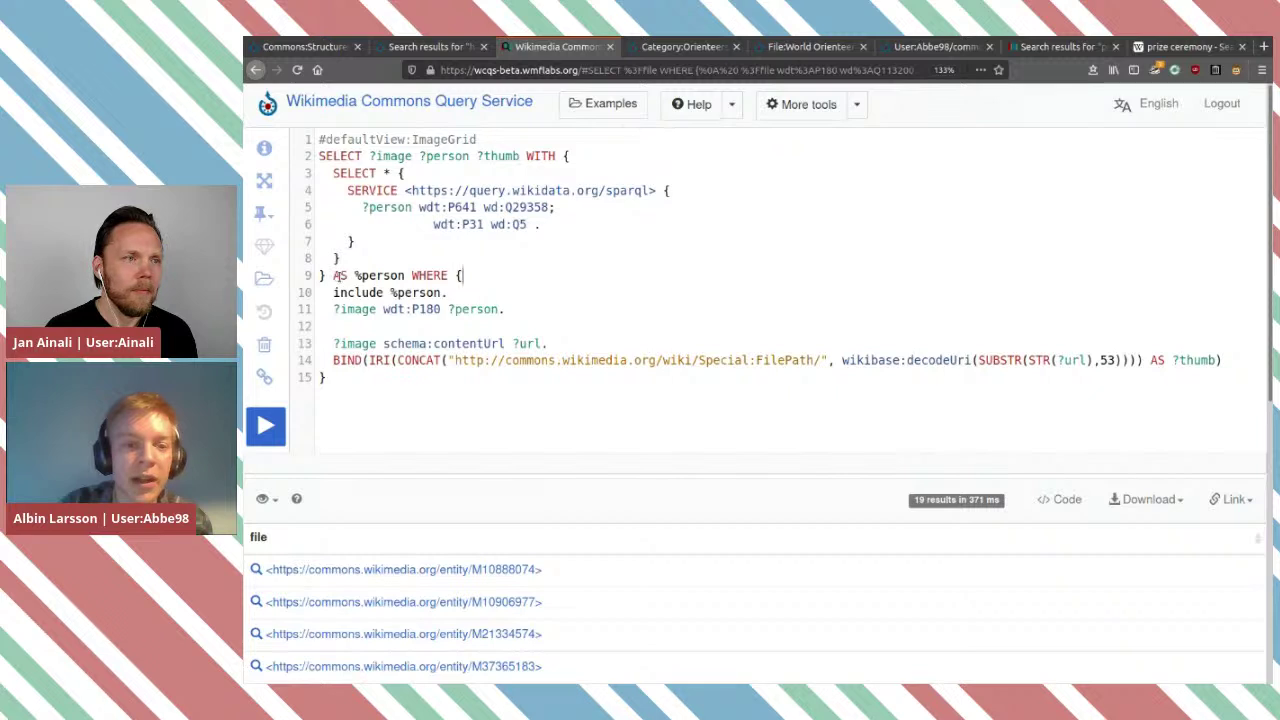
Insert a space before the closing period of the include %person line and the ?image wdt:P180 ?person line.
click(459, 292)
key(Left)
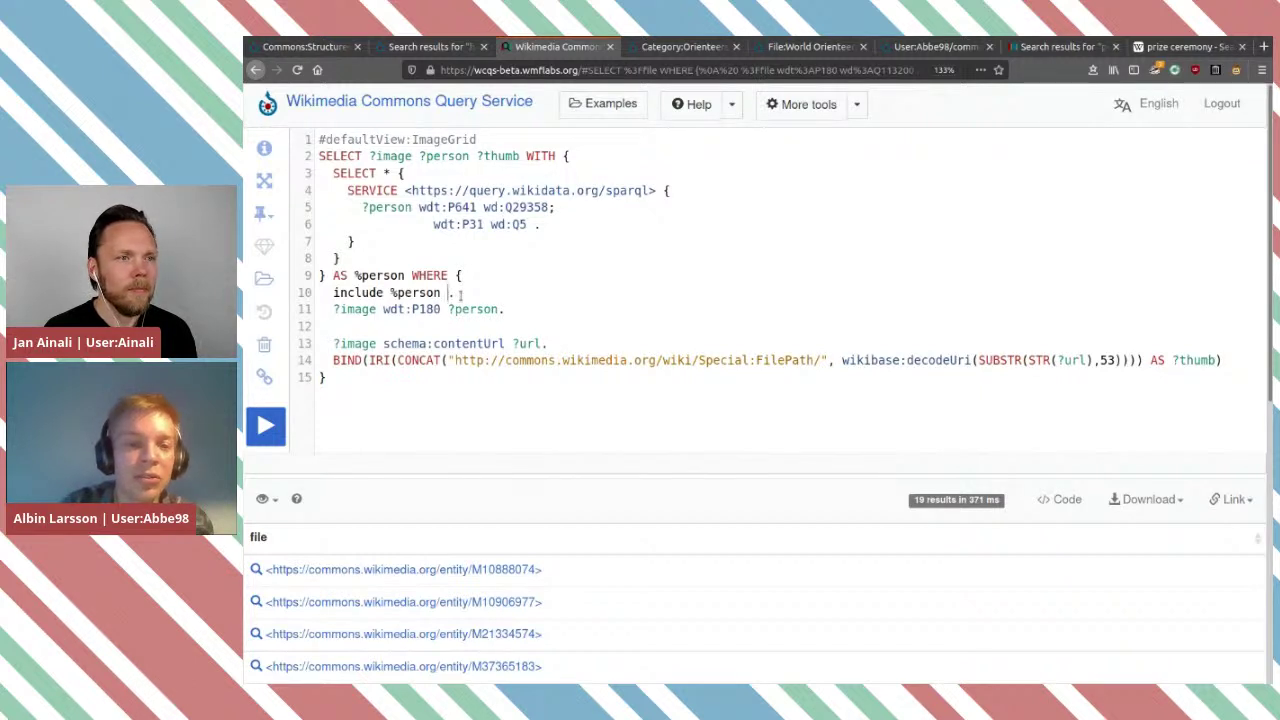
click(497, 309)
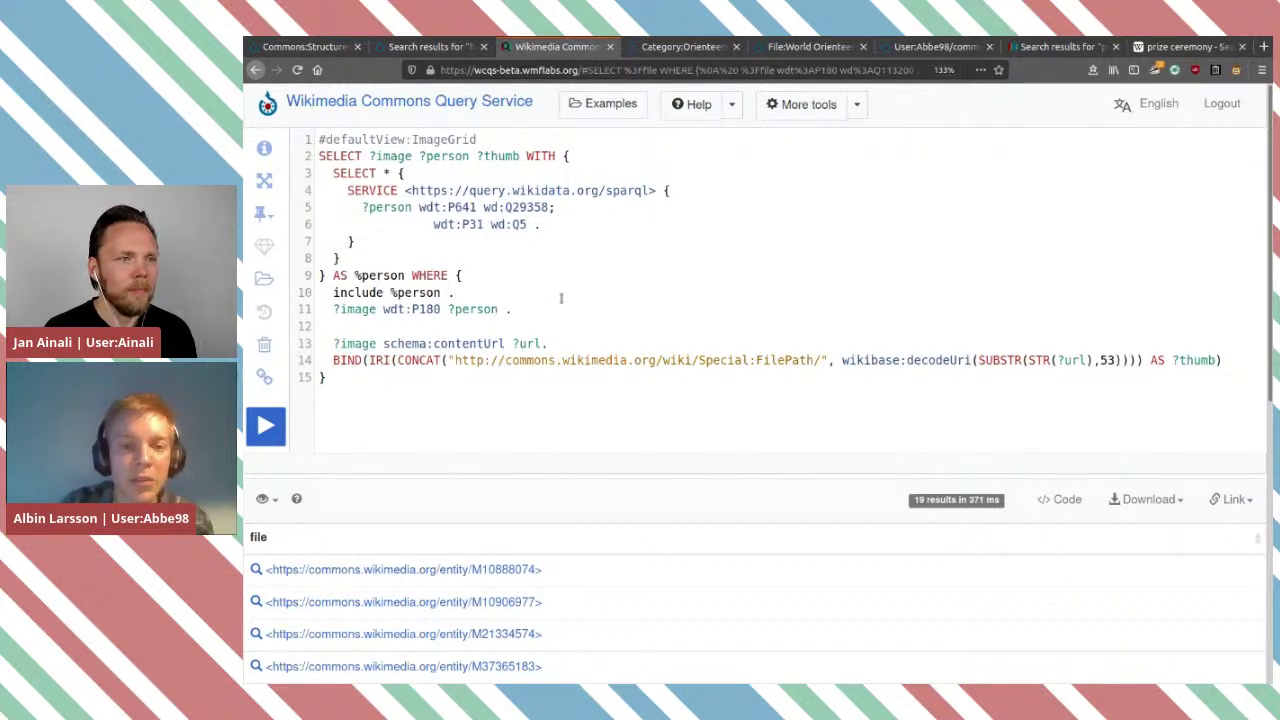
click(545, 311)
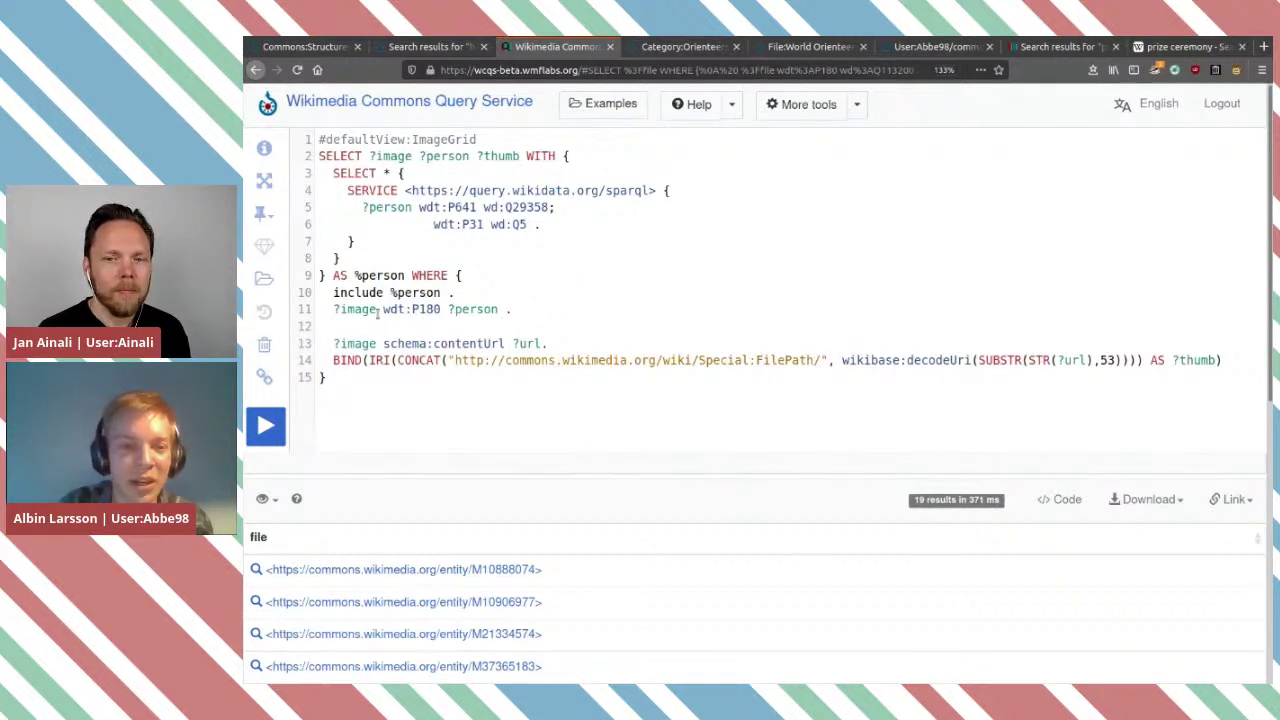
Examine the ?image wdt:P180 ?person triple and the BIND line that builds the thumbnail URL.
mouse_move(416, 312)
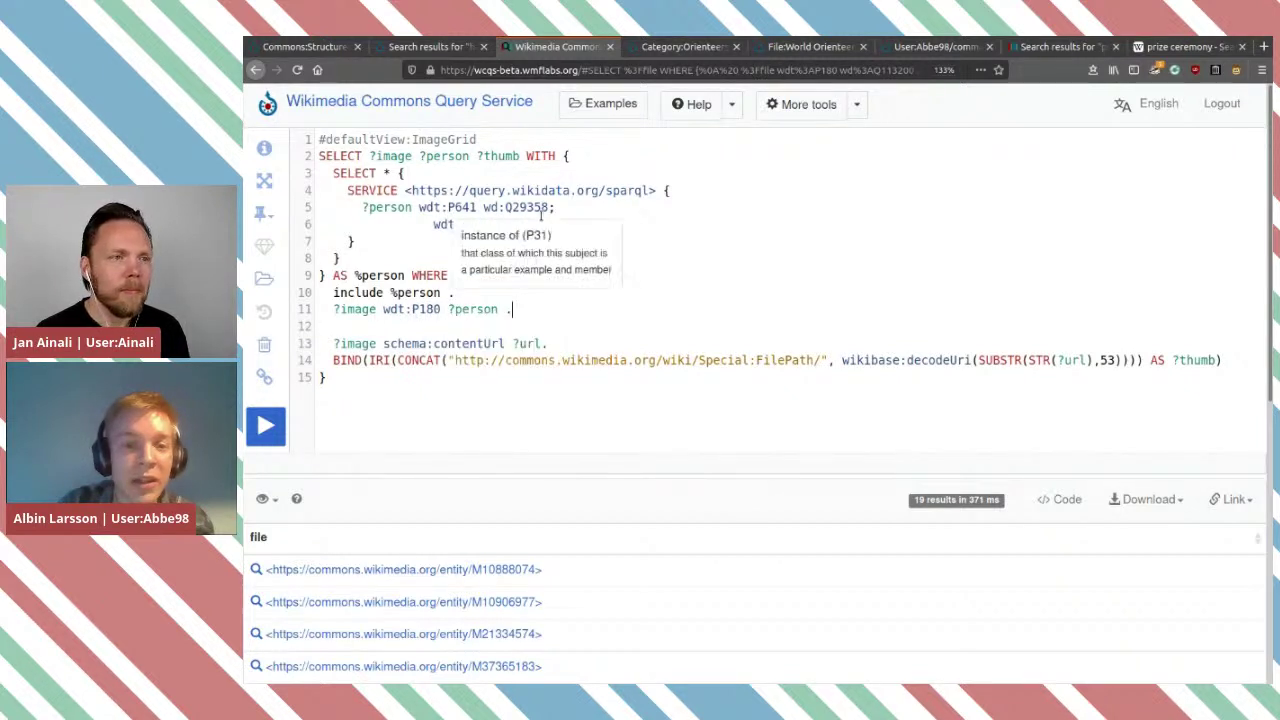
mouse_move(519, 224)
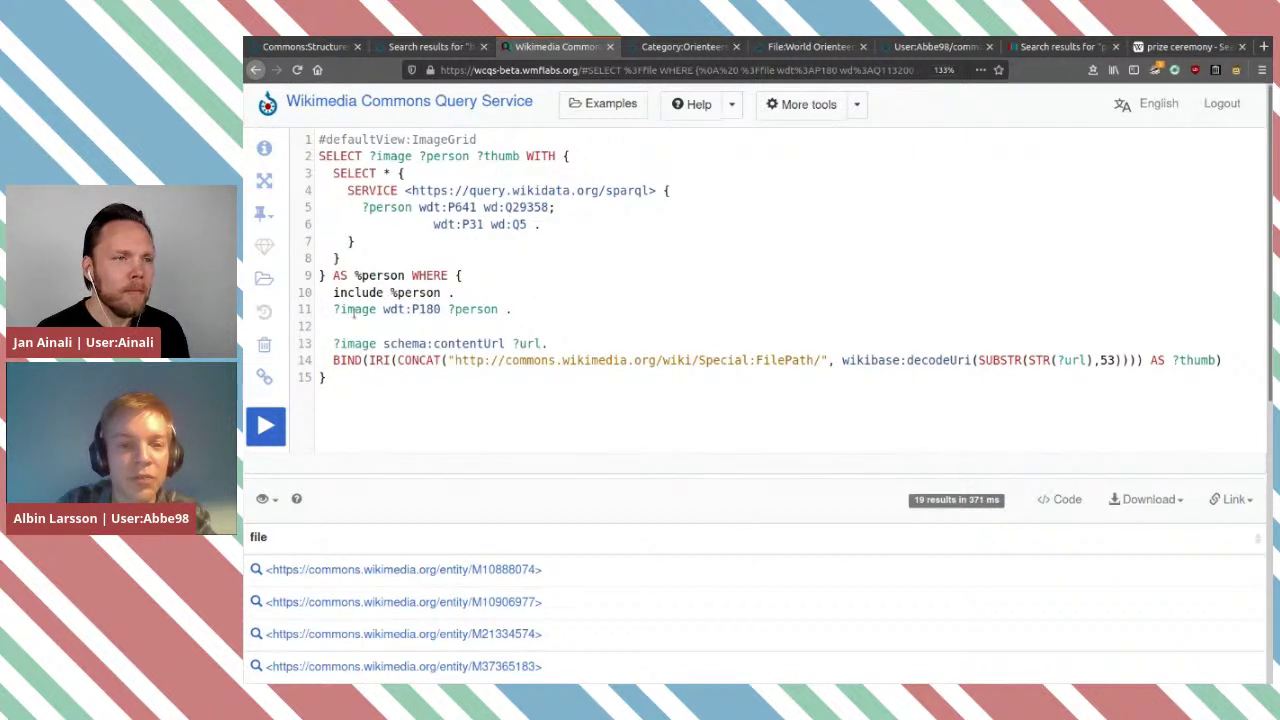
double_click(355, 310)
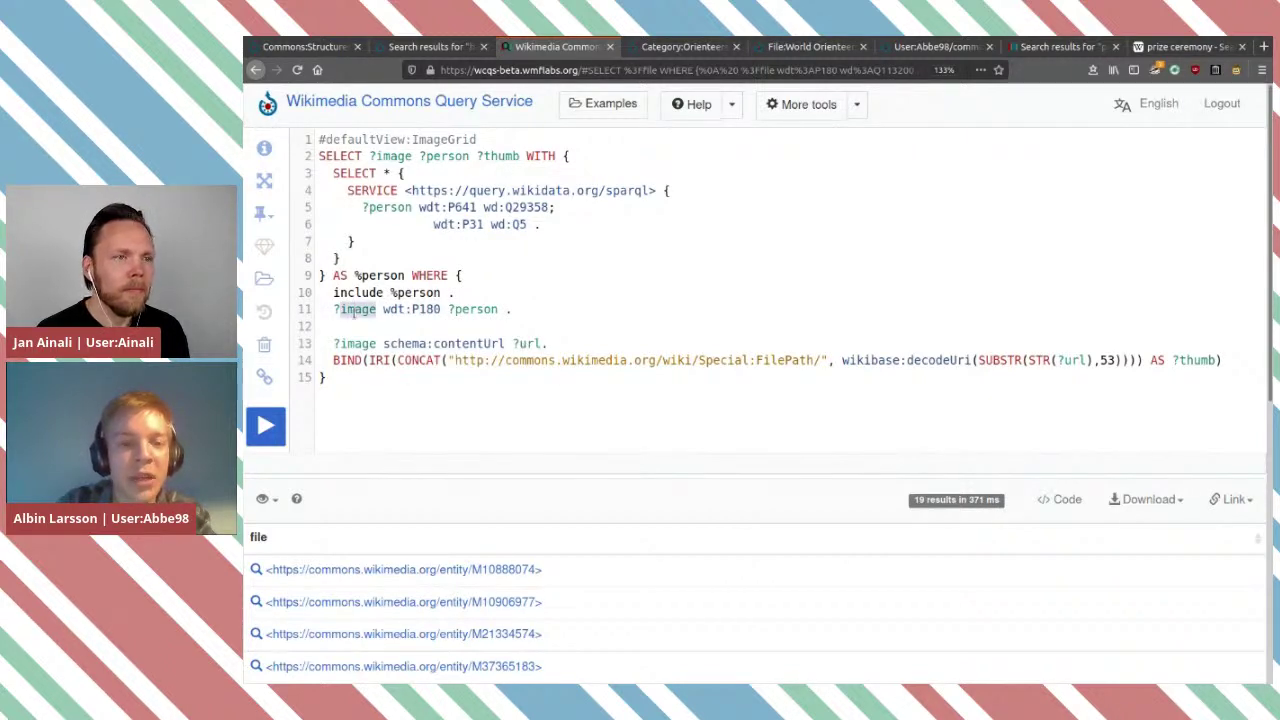
double_click(426, 310)
double_click(484, 309)
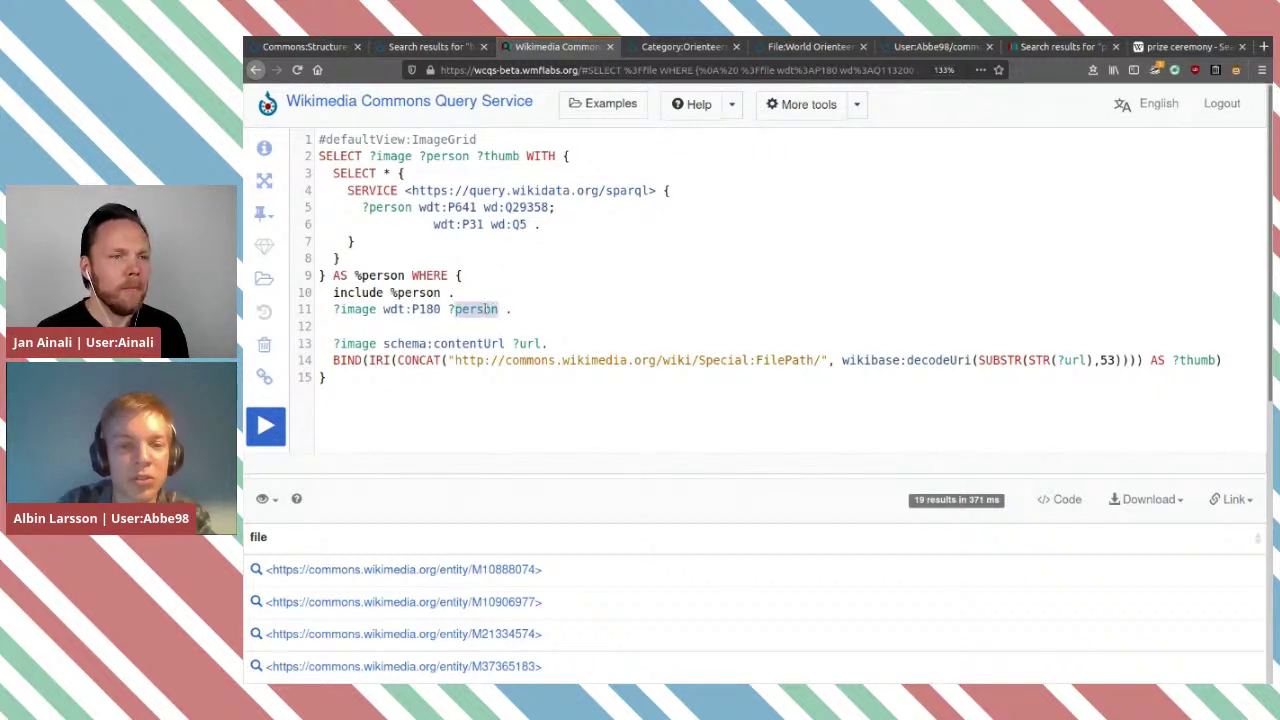
click(581, 315)
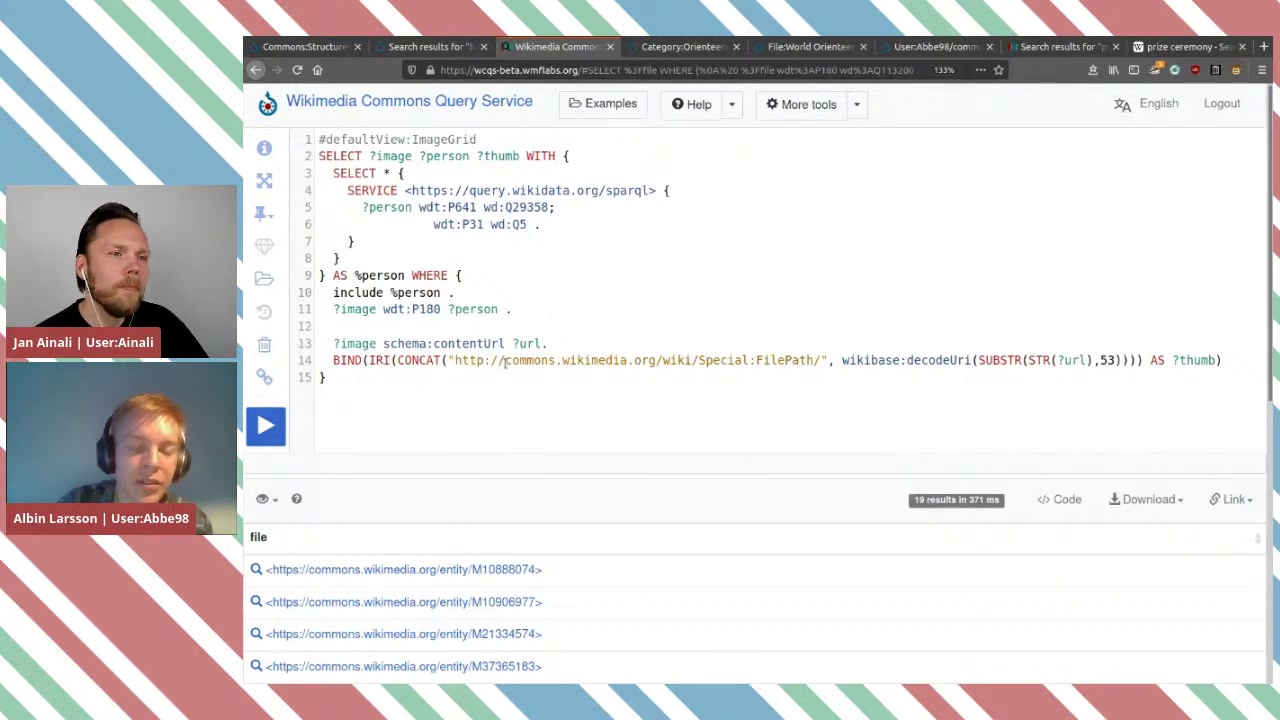
triple_click(505, 363)
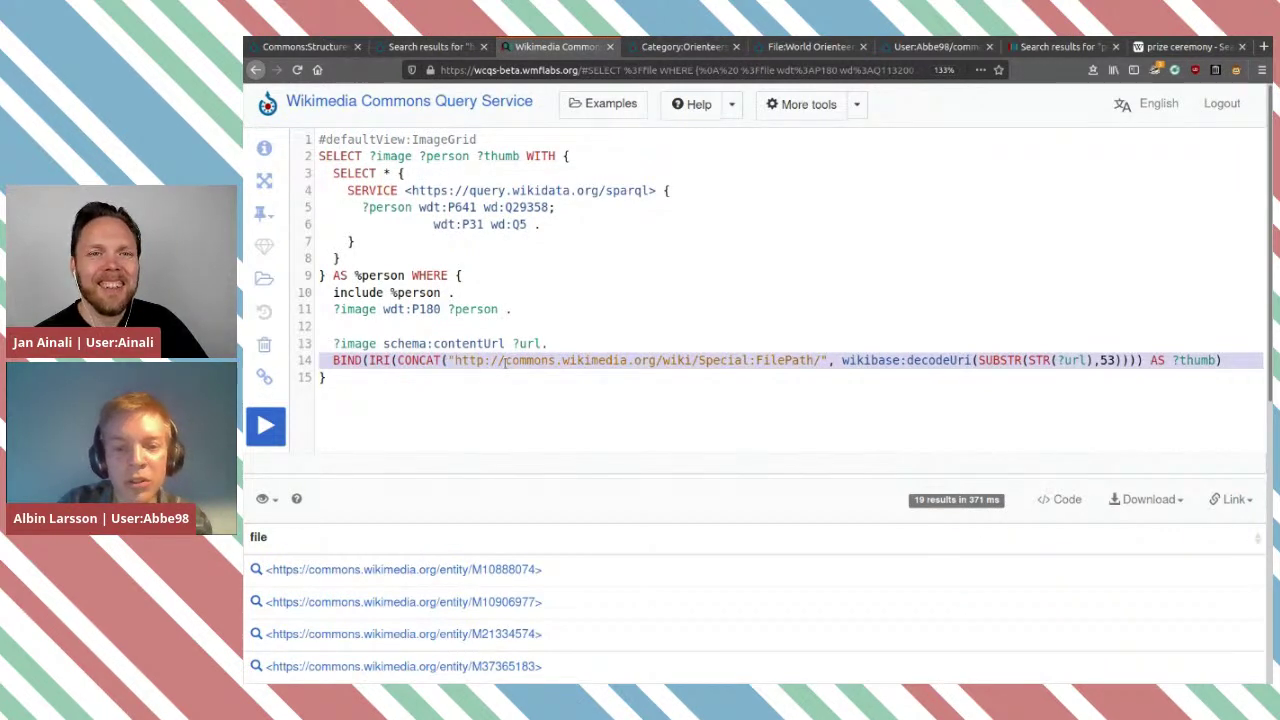
click(505, 363)
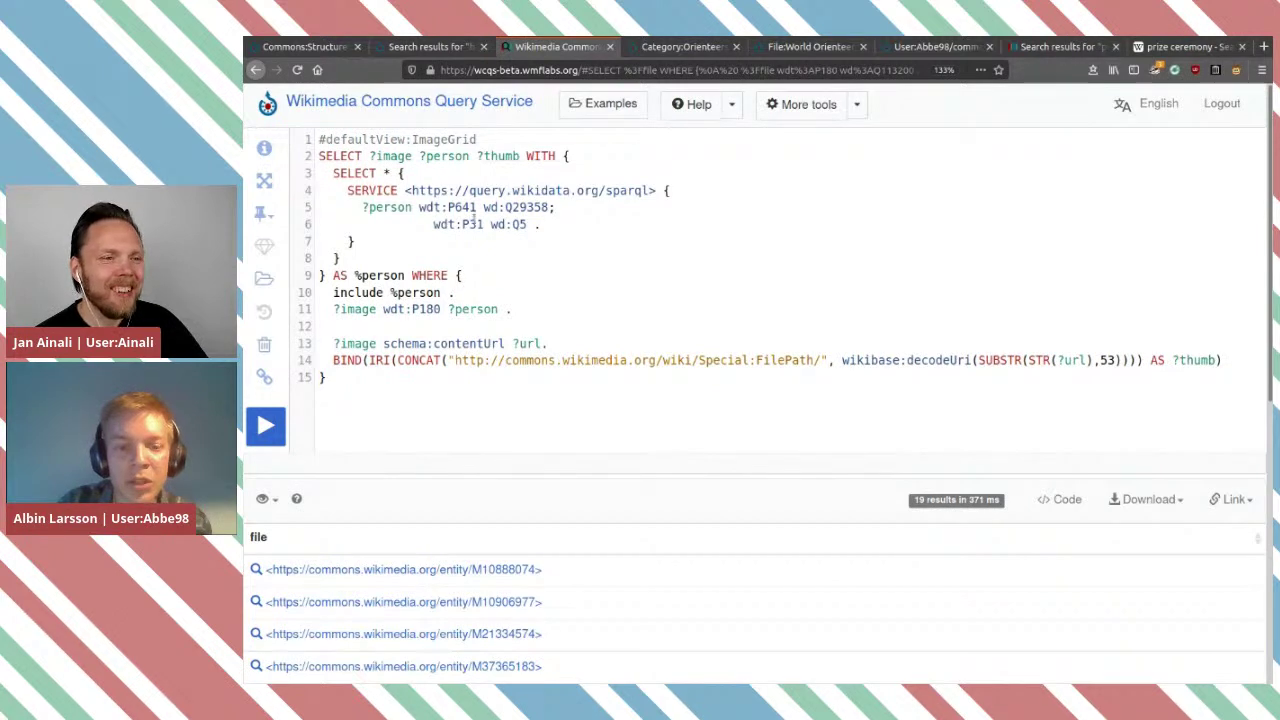
Examine how the schema:contentUrl triple and the BIND line combine Special:FilePath with the decoded ?url into ?thumb.
triple_click(506, 360)
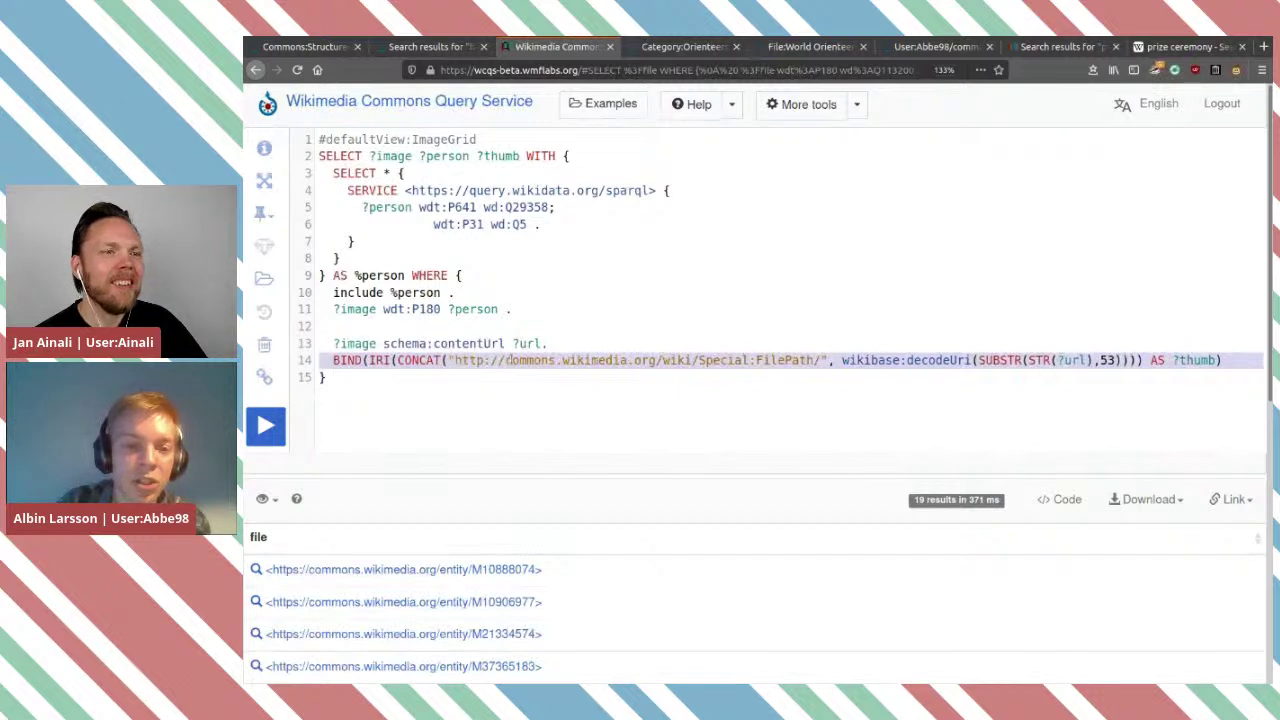
click(526, 360)
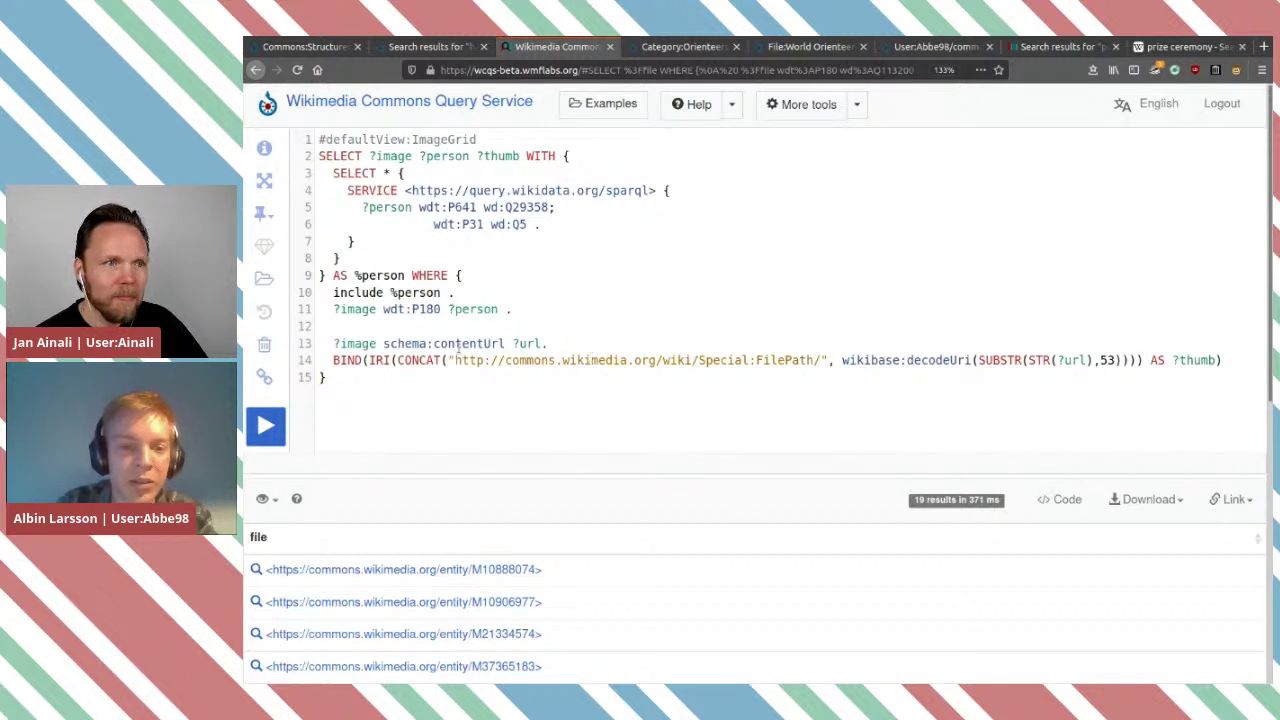
double_click(404, 343)
click(500, 343)
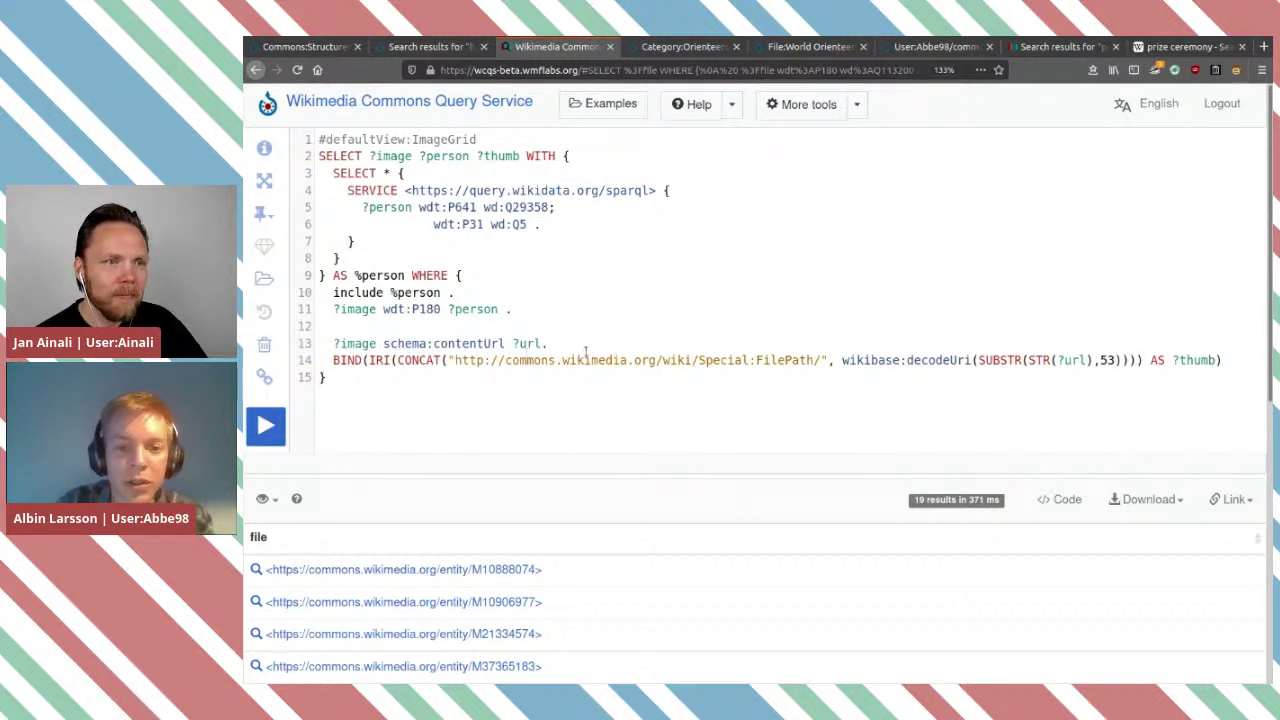
triple_click(630, 360)
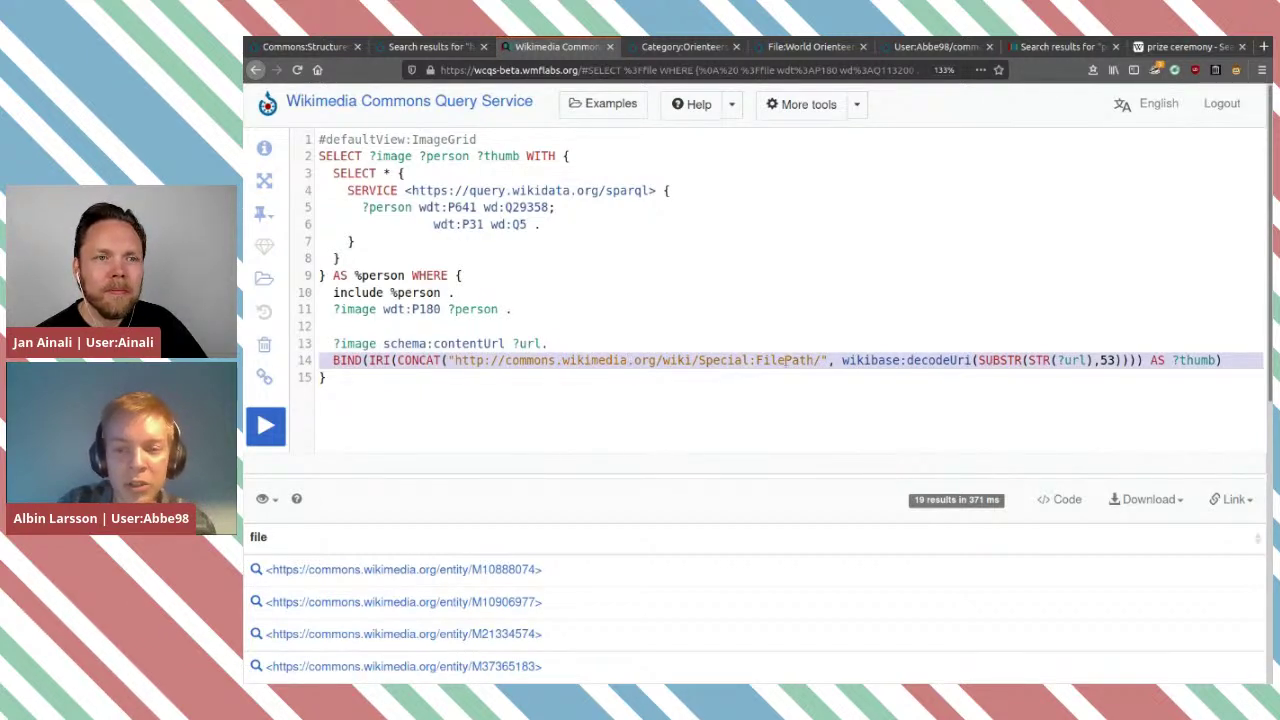
click(935, 362)
double_click(1000, 360)
double_click(785, 360)
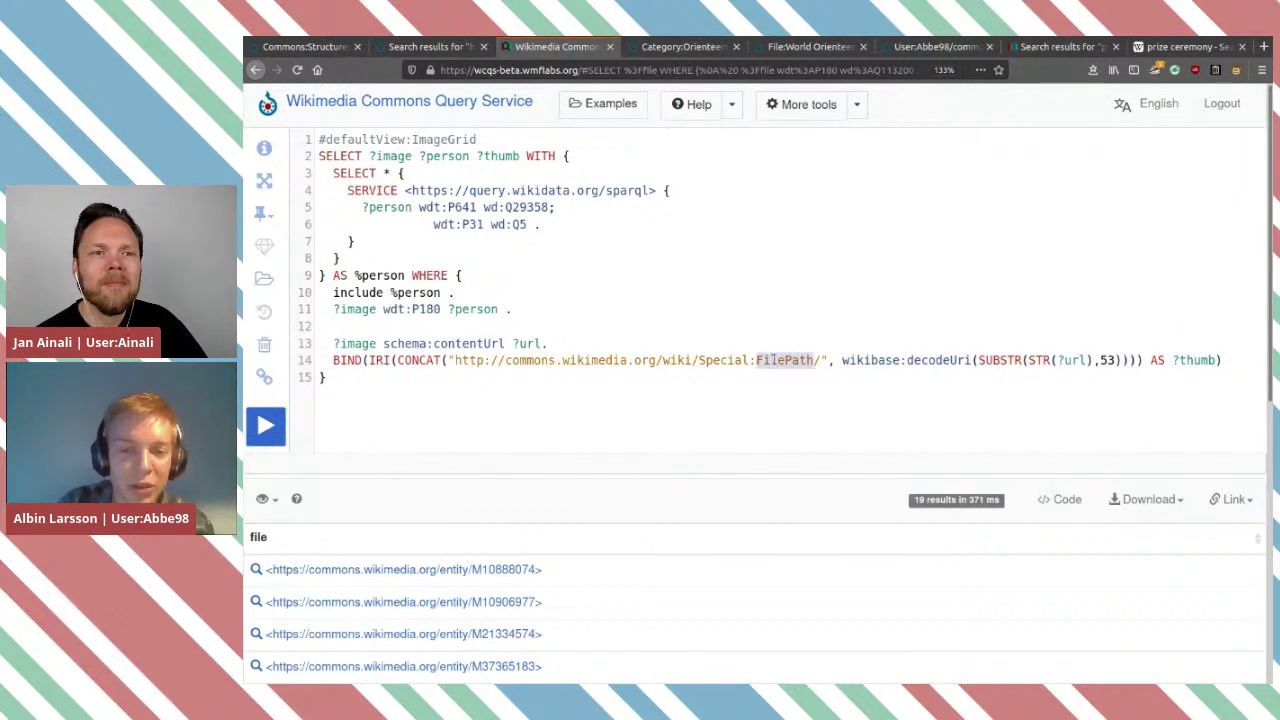
click(861, 360)
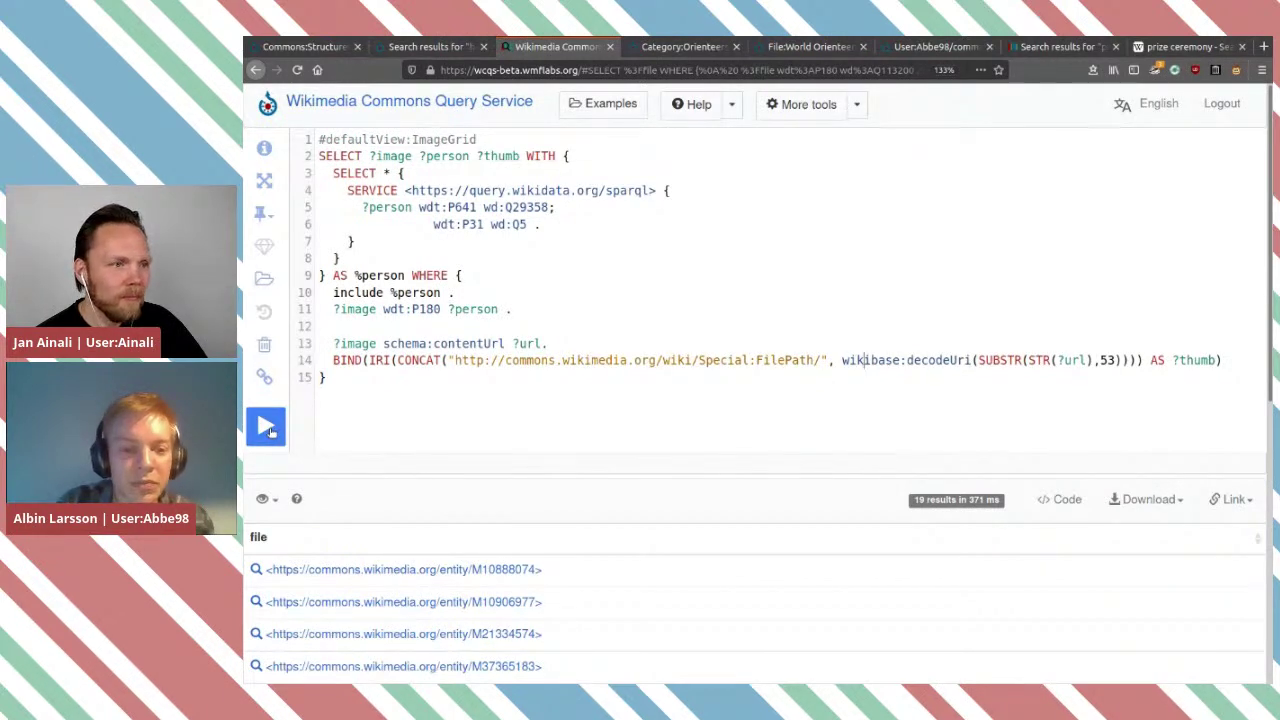
Check the #defaultView:ImageGrid directive on the first line and run the federated query for images depicting orienteers.
triple_click(433, 139)
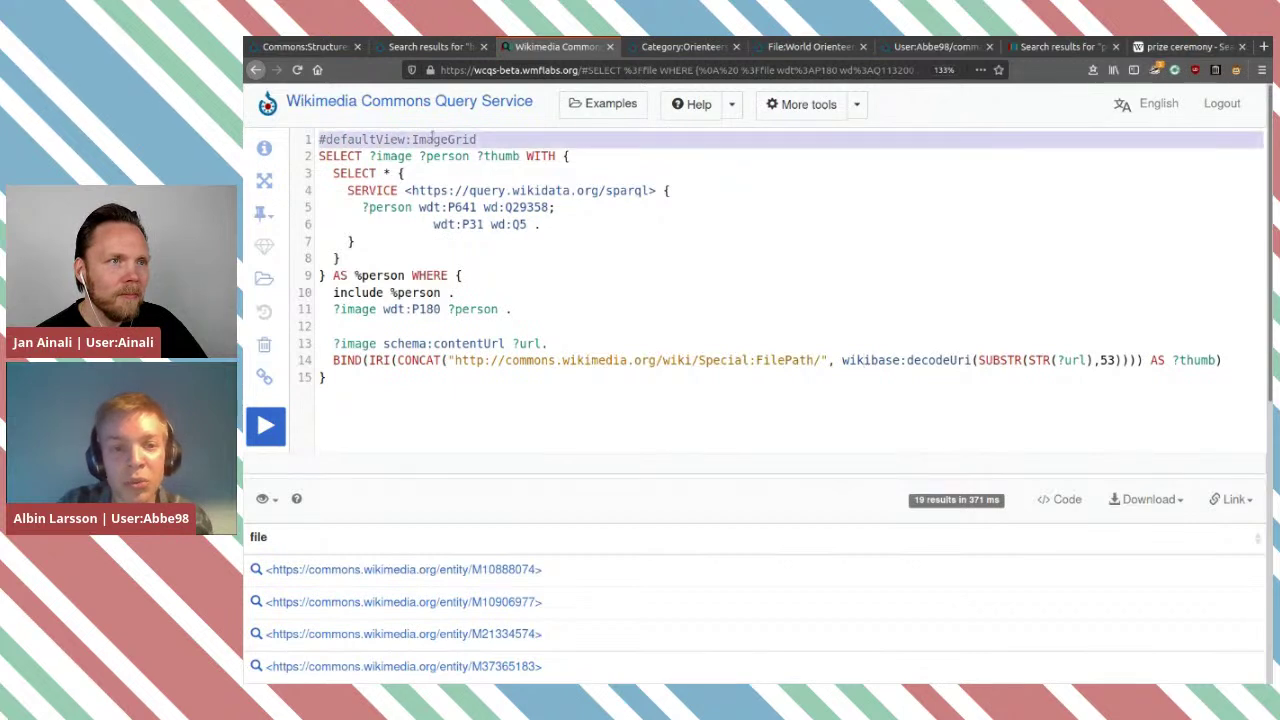
double_click(376, 139)
double_click(443, 139)
click(553, 296)
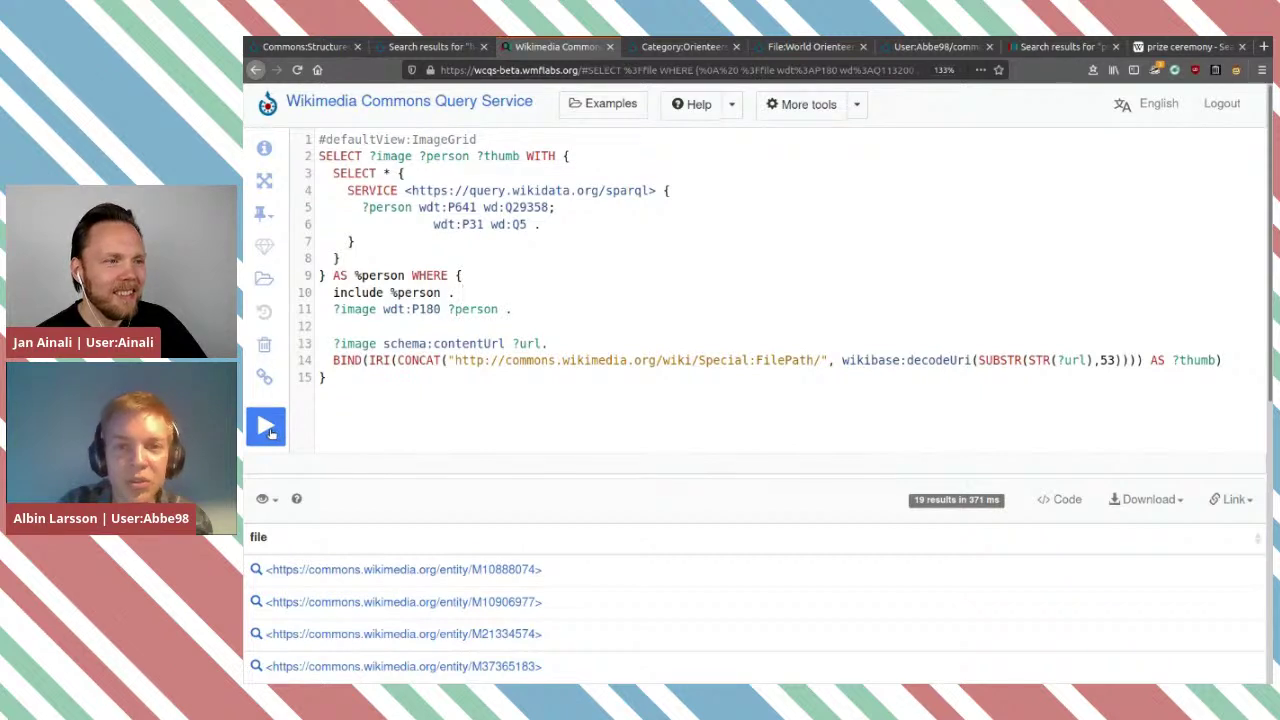
click(268, 430)
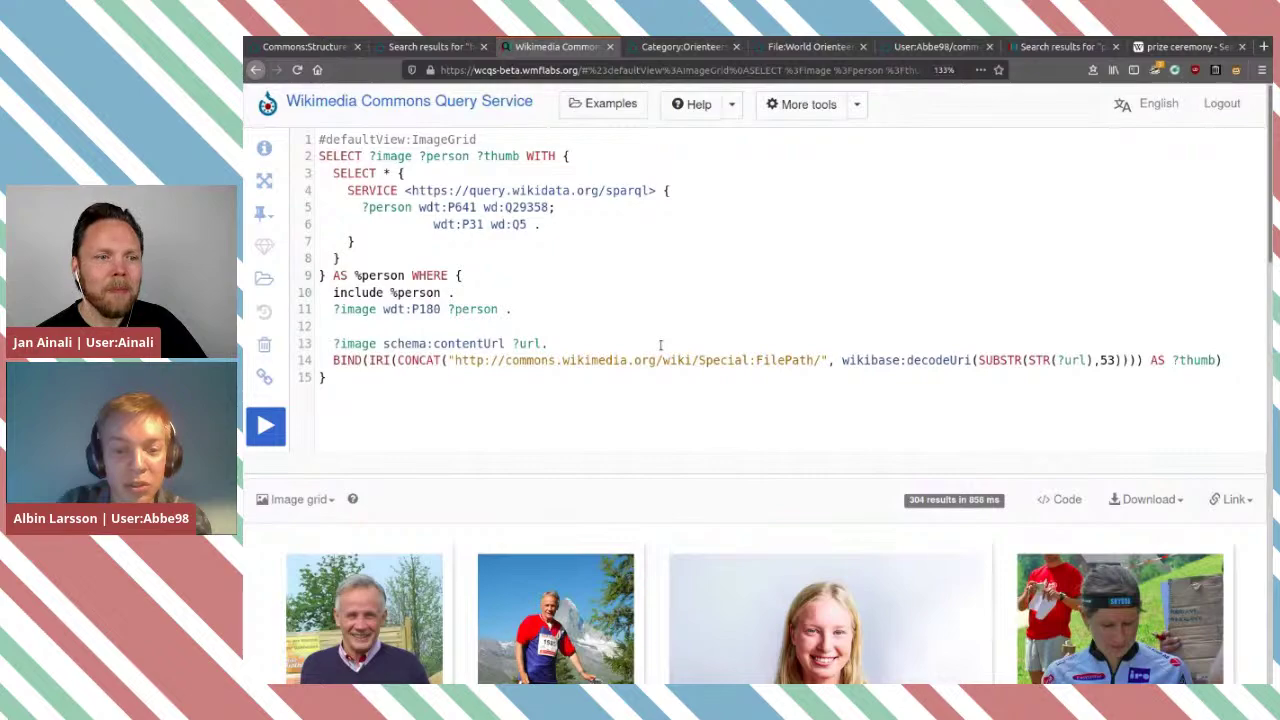
Browse the image grid of depicted orienteers, checking the thumbnails, file names and linked Wikidata items, and return to the query.
scroll(650, 342, down, 4)
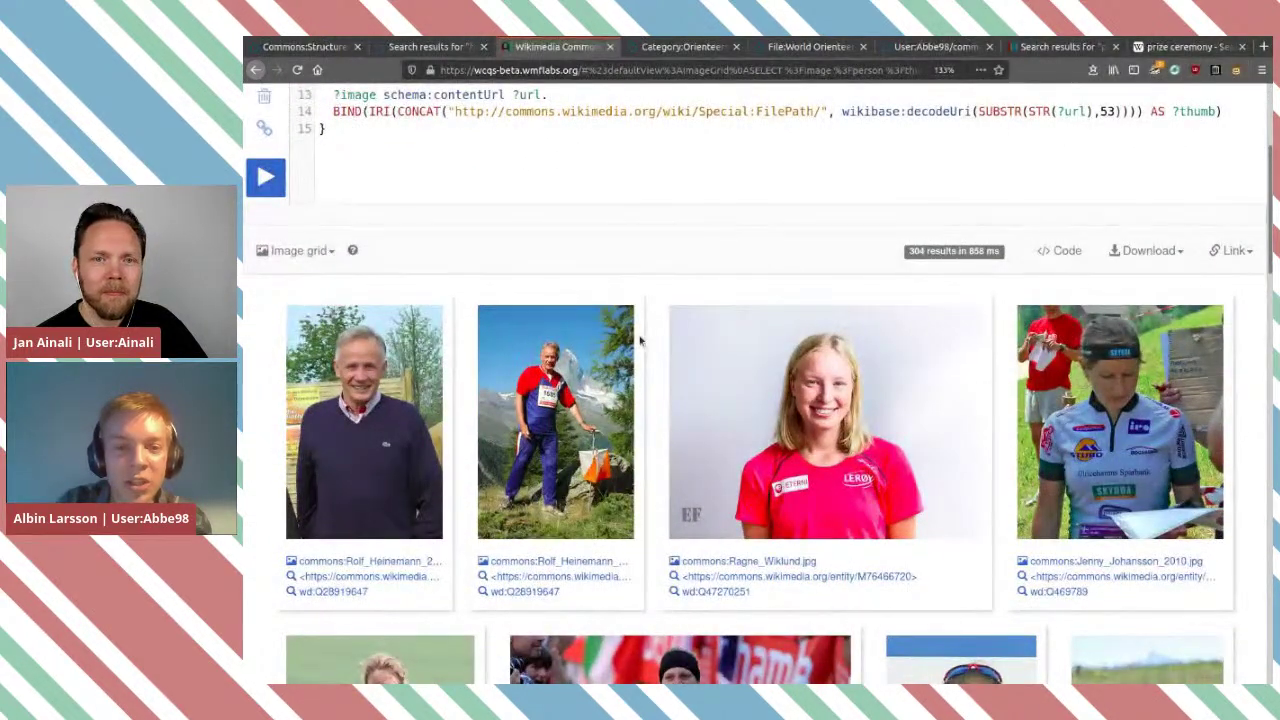
scroll(640, 341, down, 2)
scroll(641, 341, down, 12)
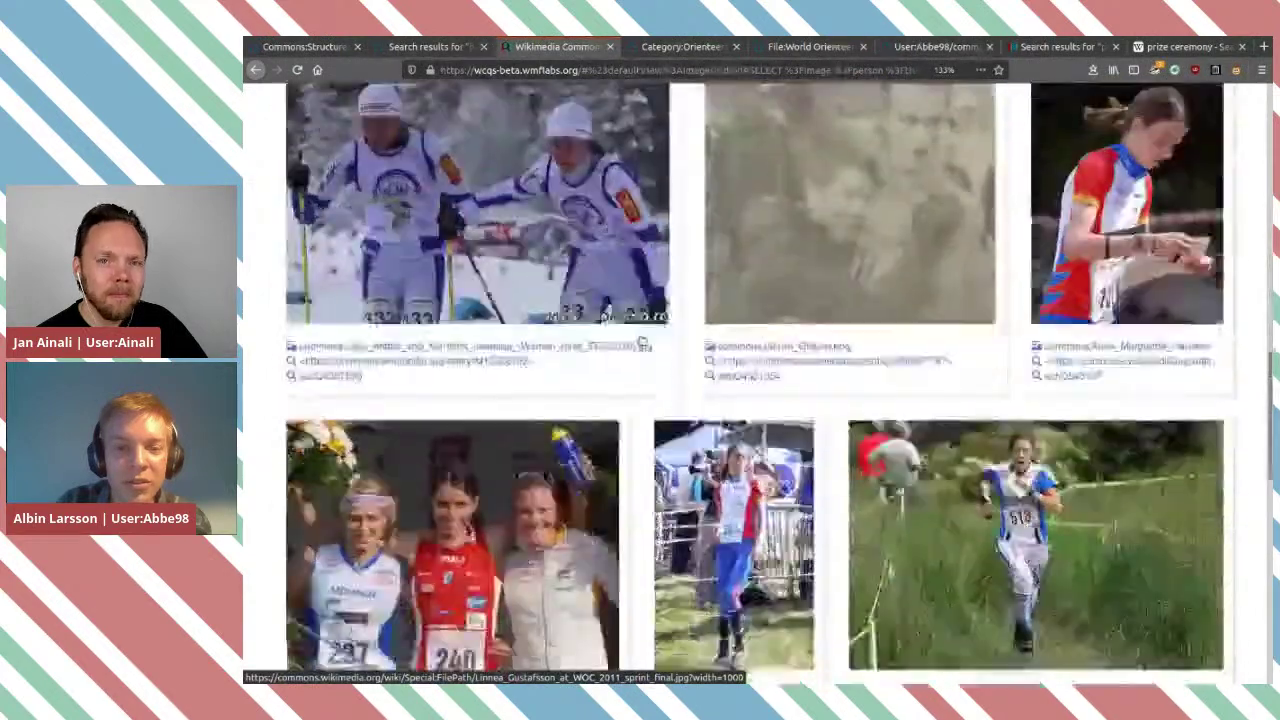
scroll(641, 341, down, 10)
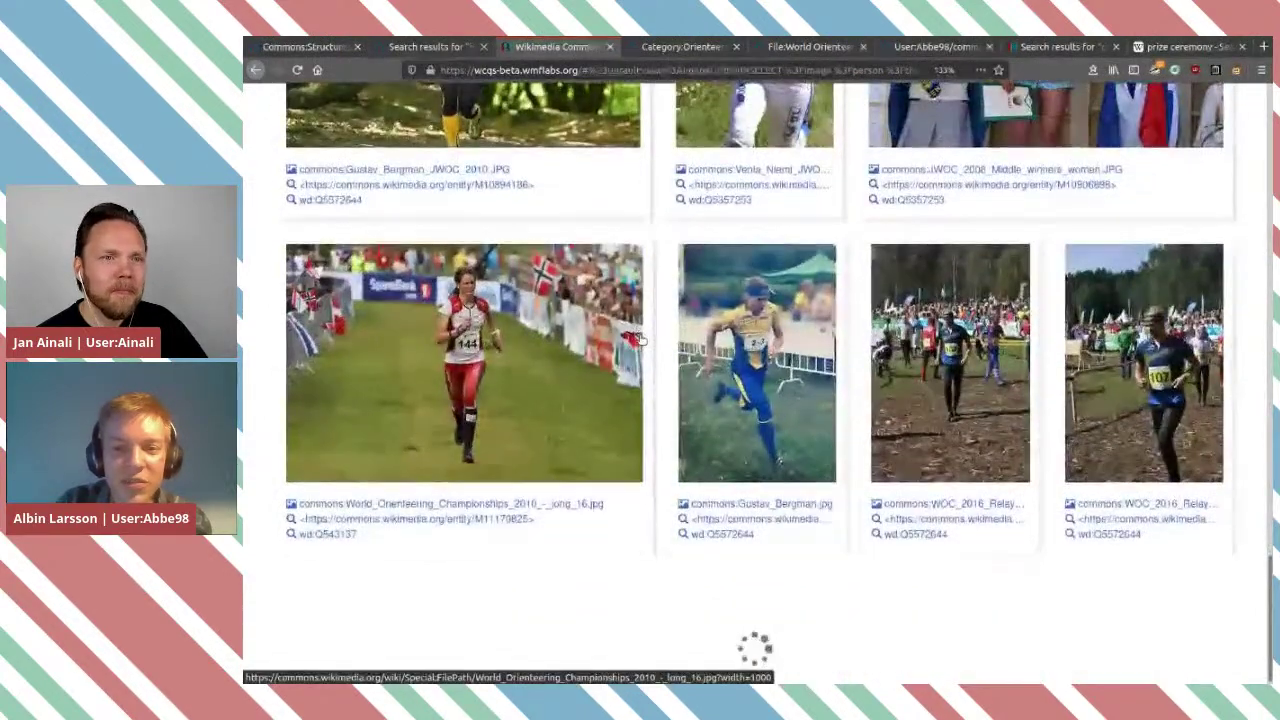
scroll(640, 340, down, 6)
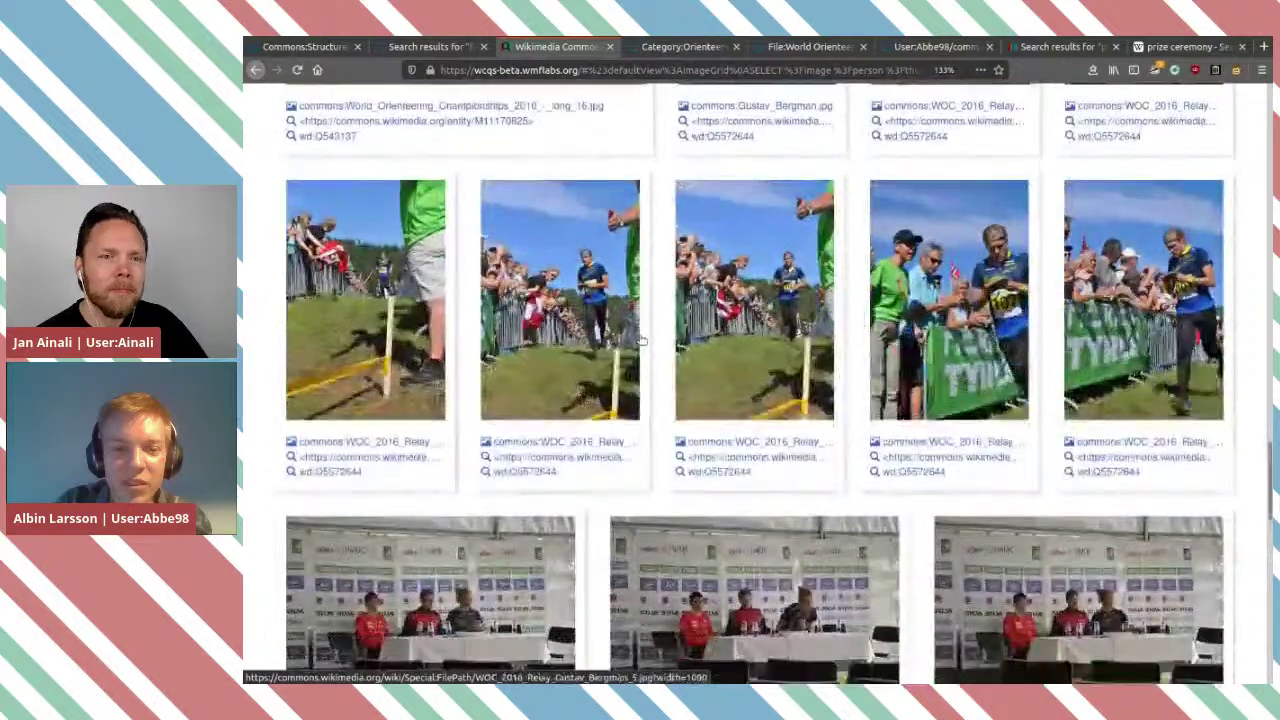
scroll(641, 341, down, 15)
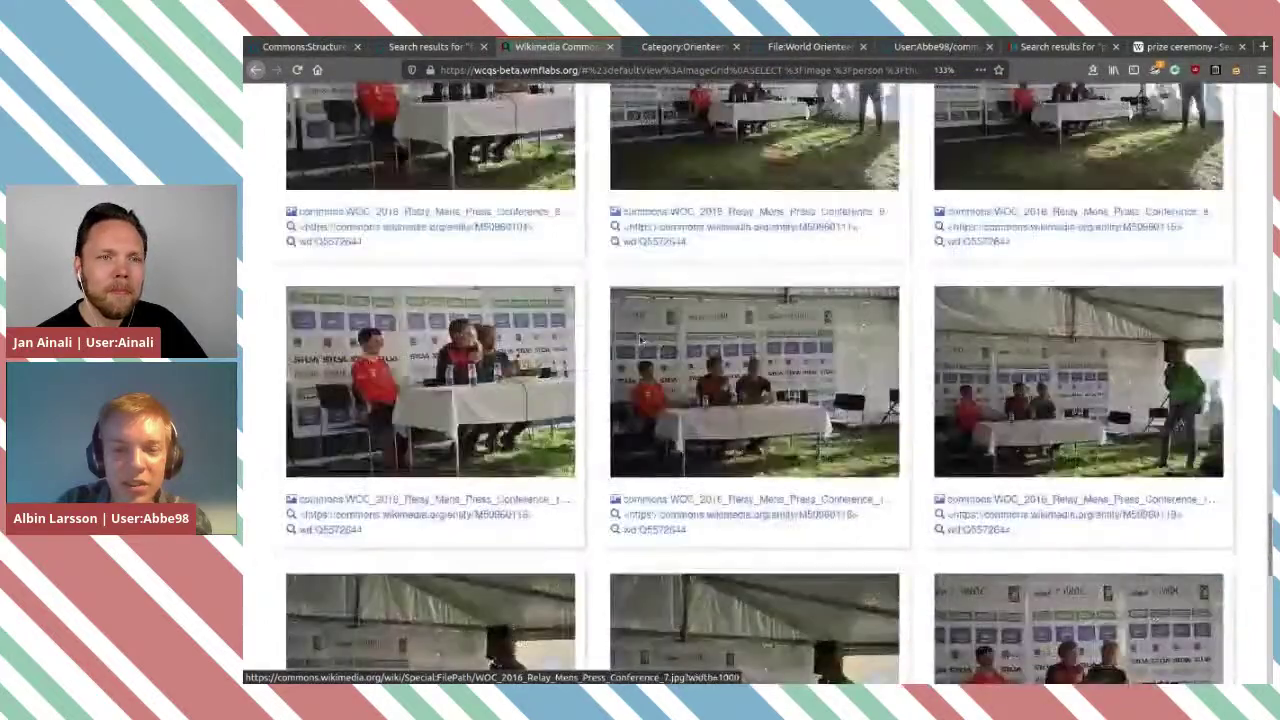
scroll(641, 341, up, 2)
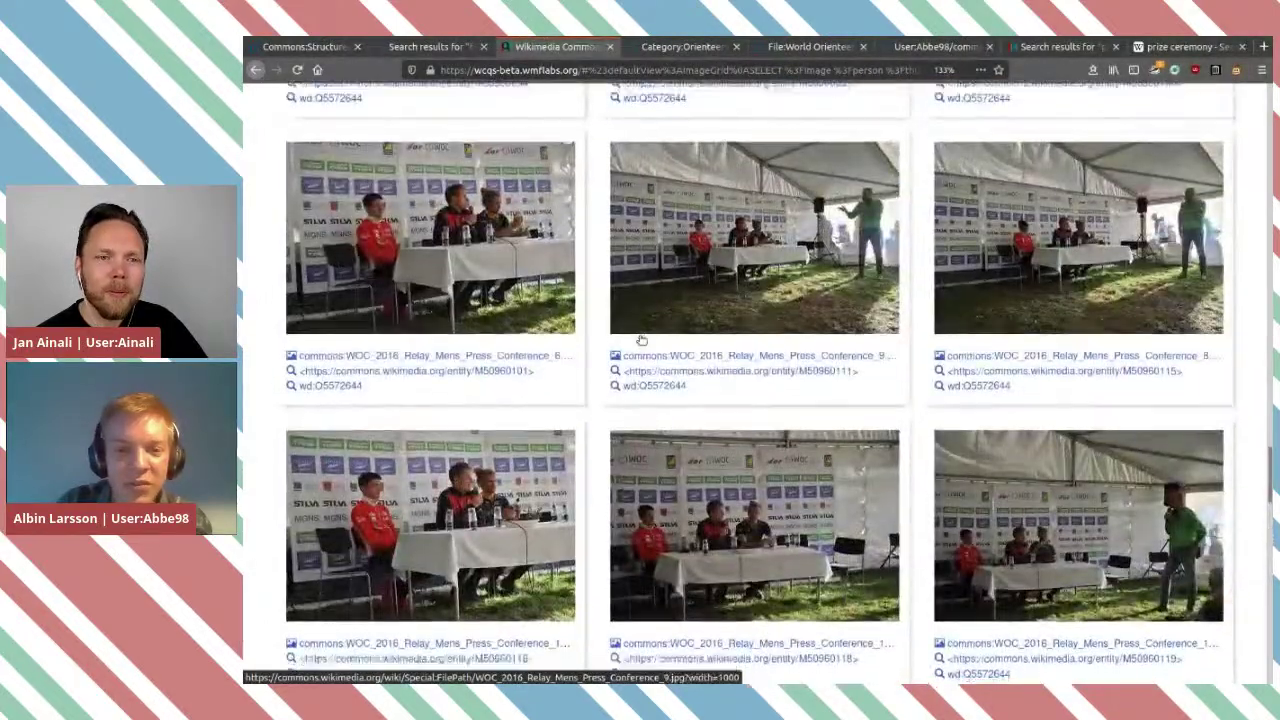
scroll(641, 341, up, 3)
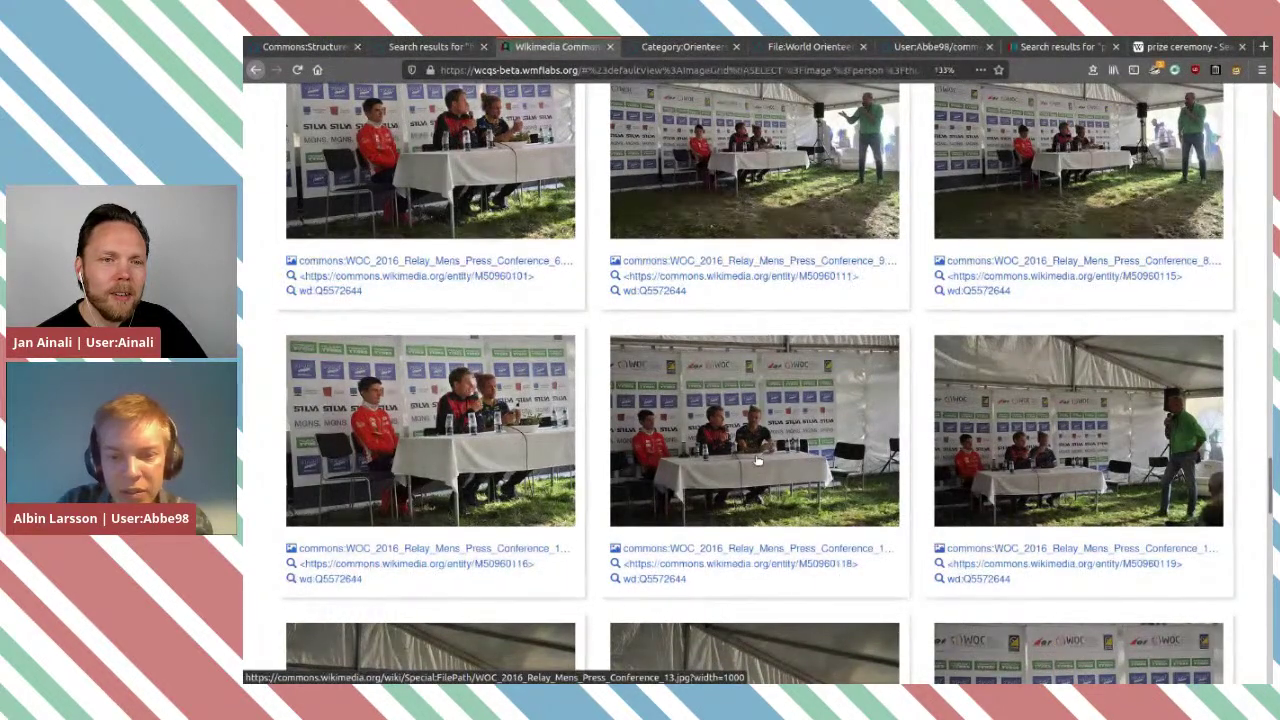
scroll(757, 460, up, 1)
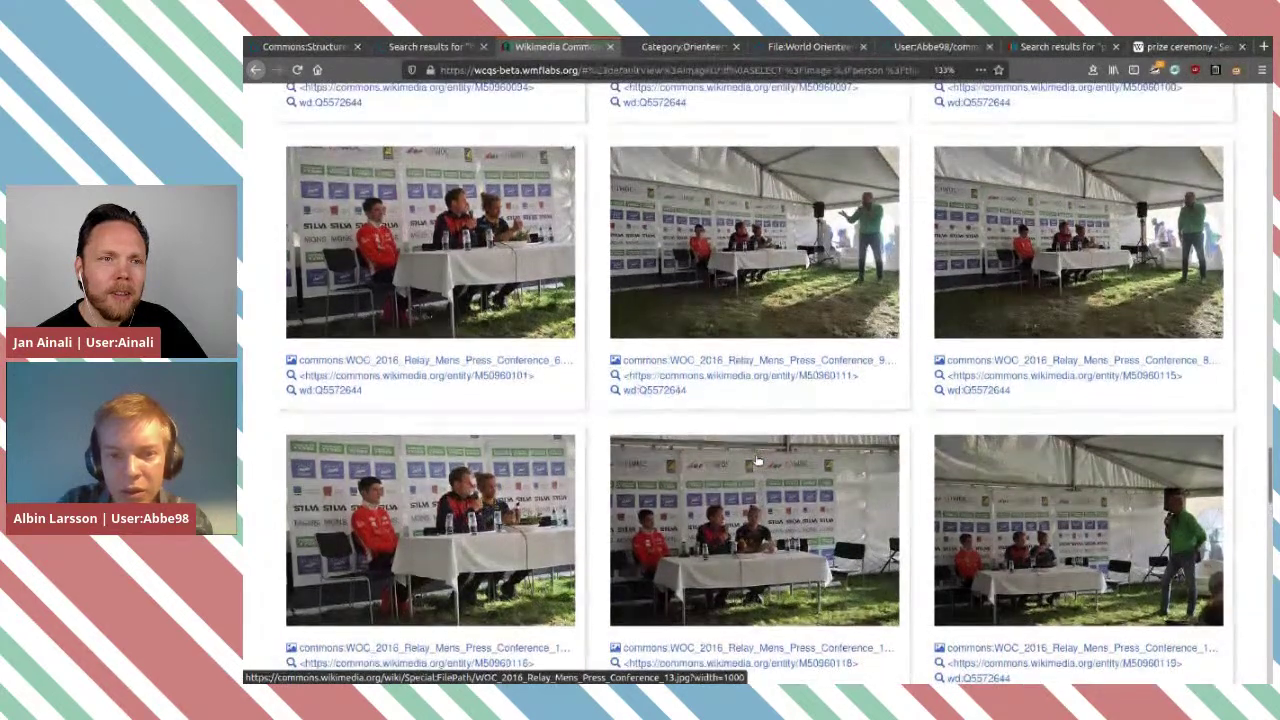
scroll(757, 460, down, 5)
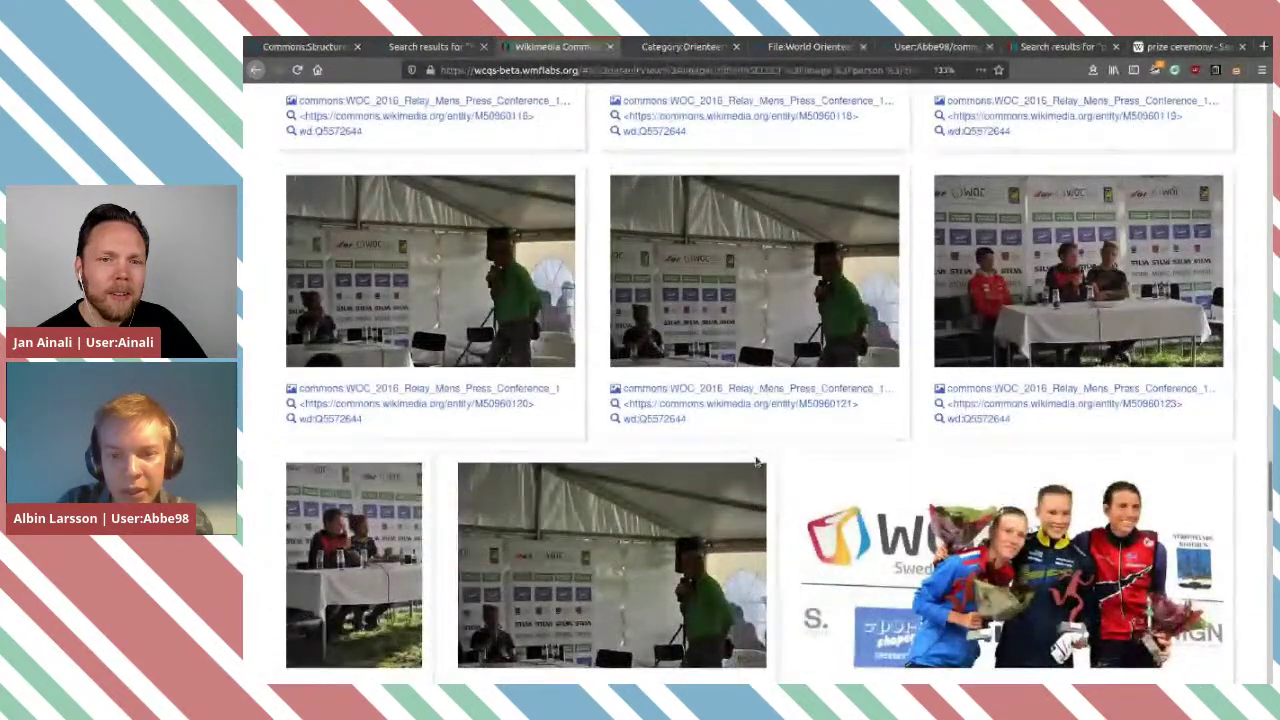
scroll(757, 460, down, 5)
scroll(755, 460, down, 1)
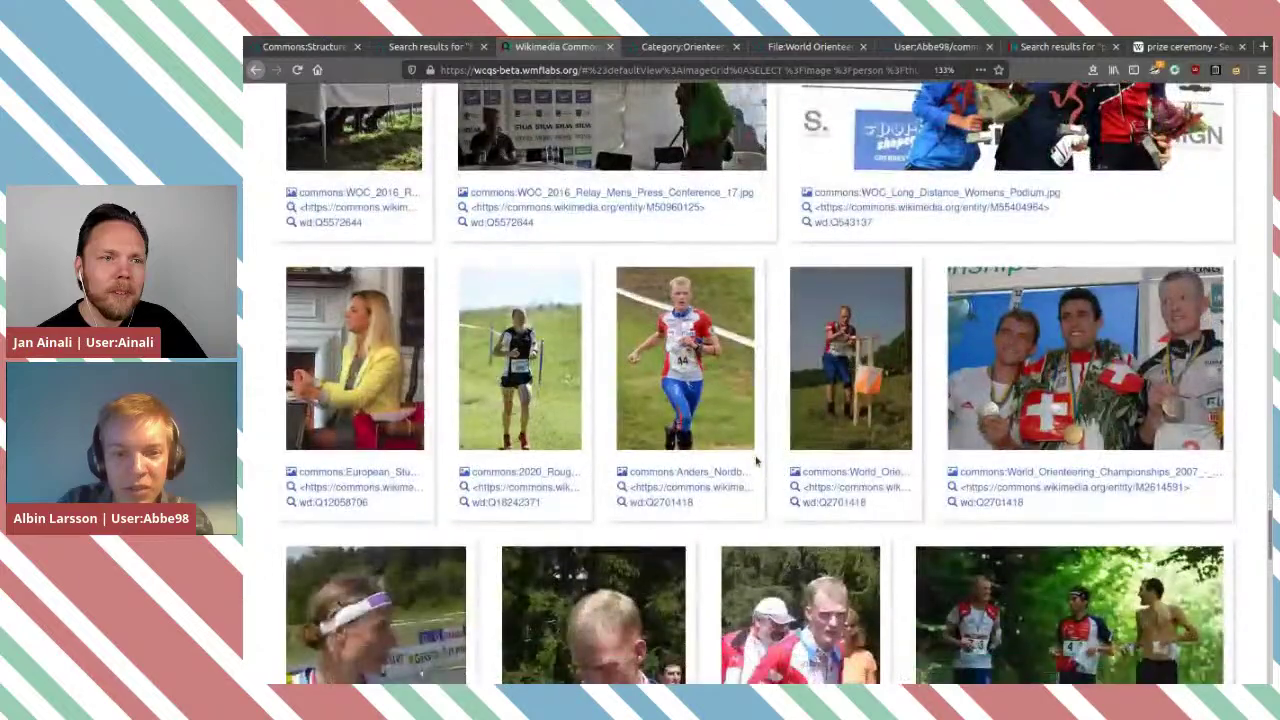
scroll(755, 460, down, 3)
scroll(758, 461, down, 3)
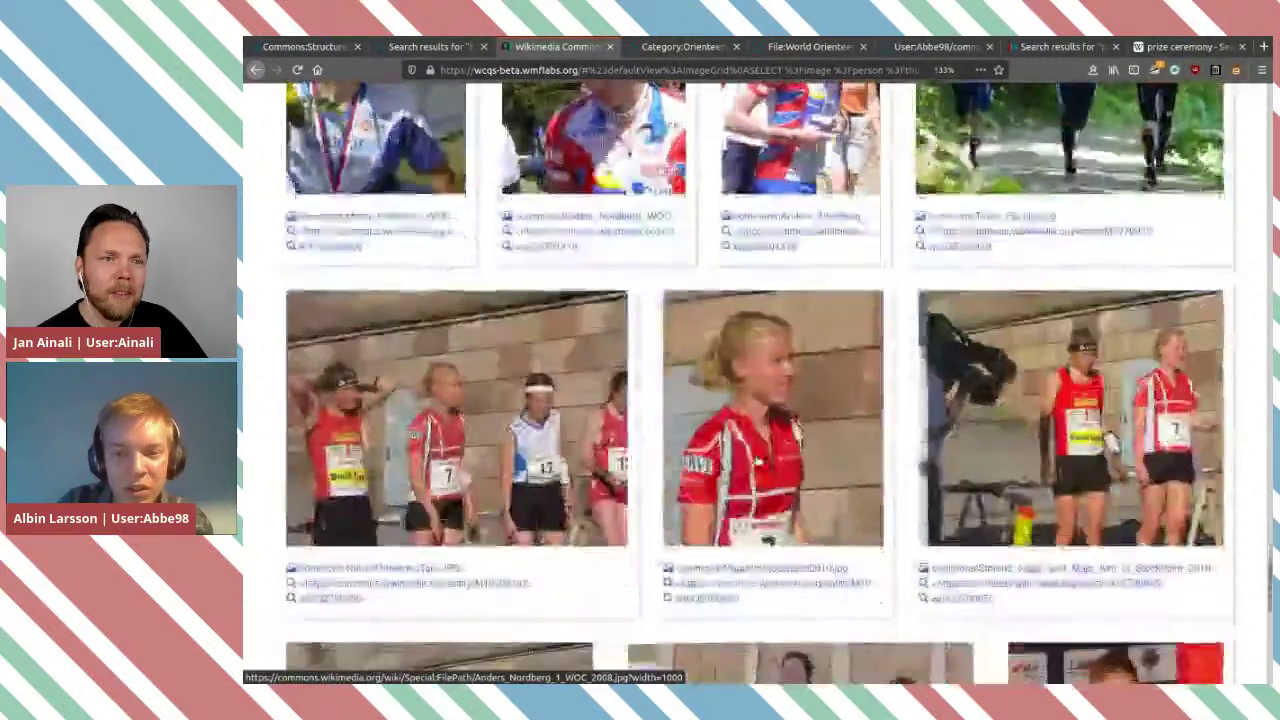
scroll(758, 461, down, 3)
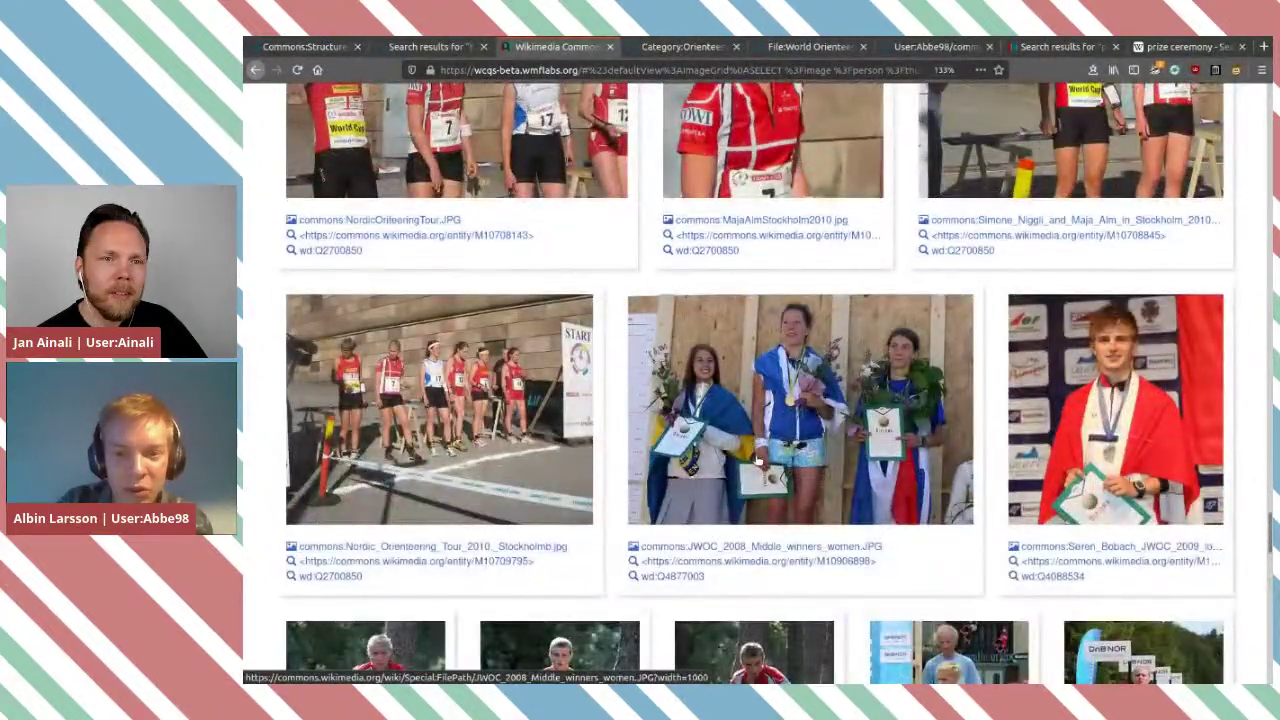
scroll(758, 461, down, 4)
scroll(757, 460, up, 15)
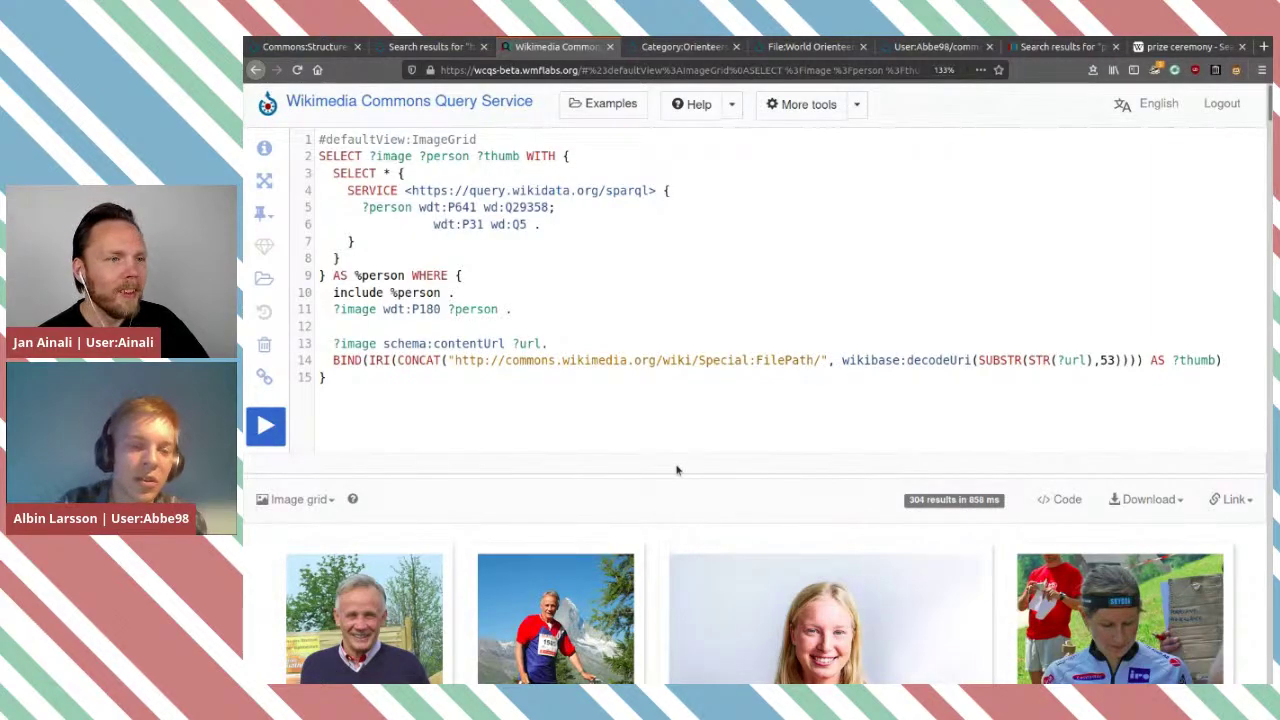
Examine the orienteering competition photos in the image grid, including the WOC 2016 Relay files, with their depicted-person items.
scroll(676, 470, down, 15)
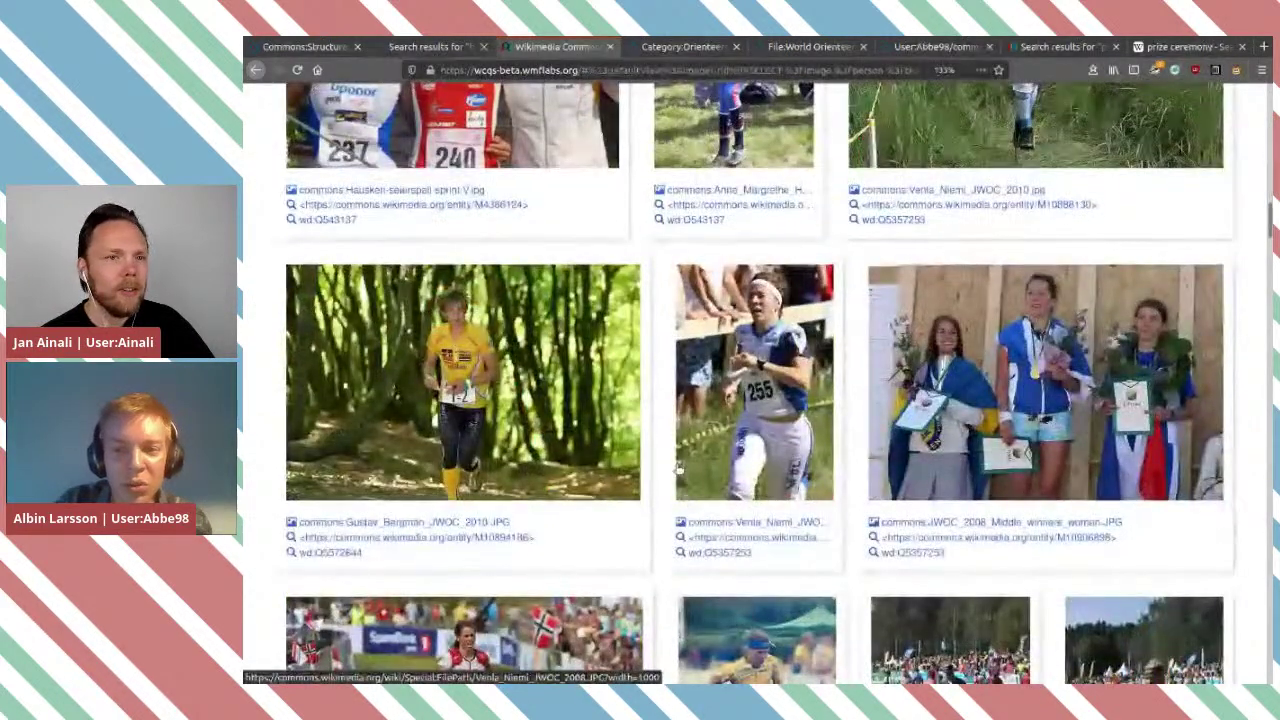
scroll(678, 468, down, 5)
scroll(678, 469, down, 5)
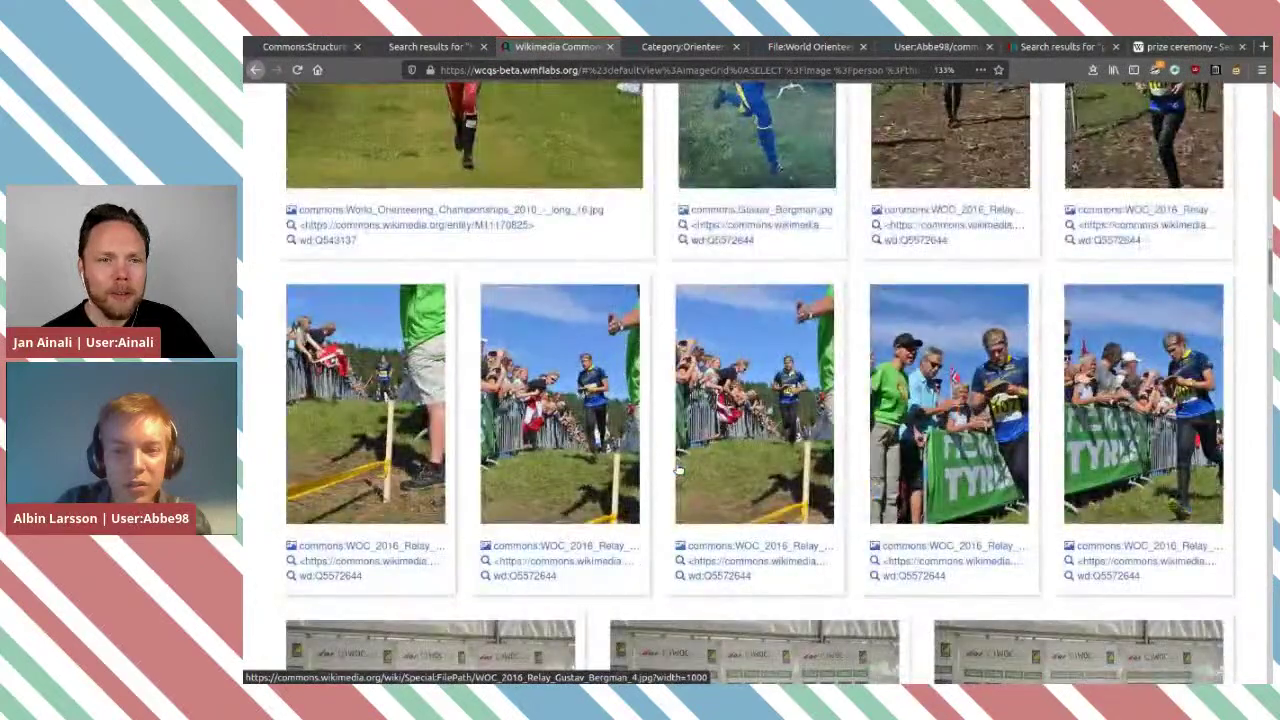
scroll(679, 468, up, 2)
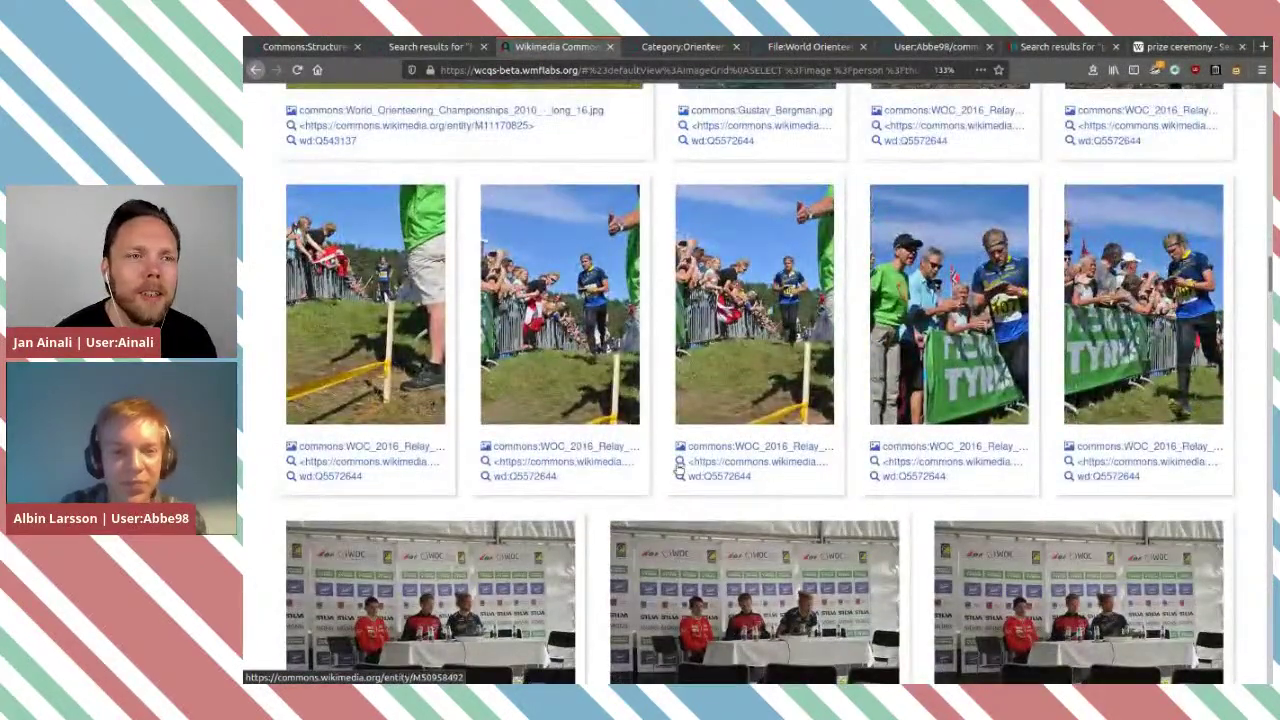
scroll(679, 462, up, 2)
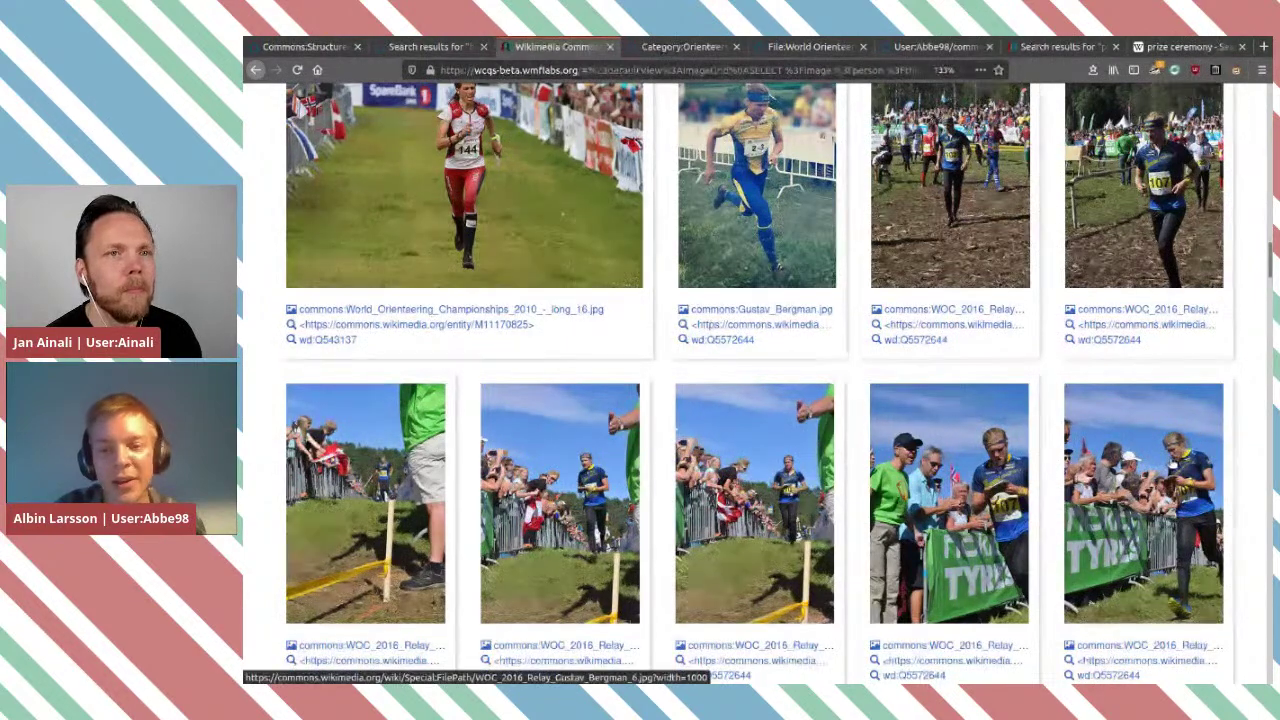
scroll(1018, 405, up, 5)
scroll(1018, 400, up, 3)
scroll(1018, 405, down, 10)
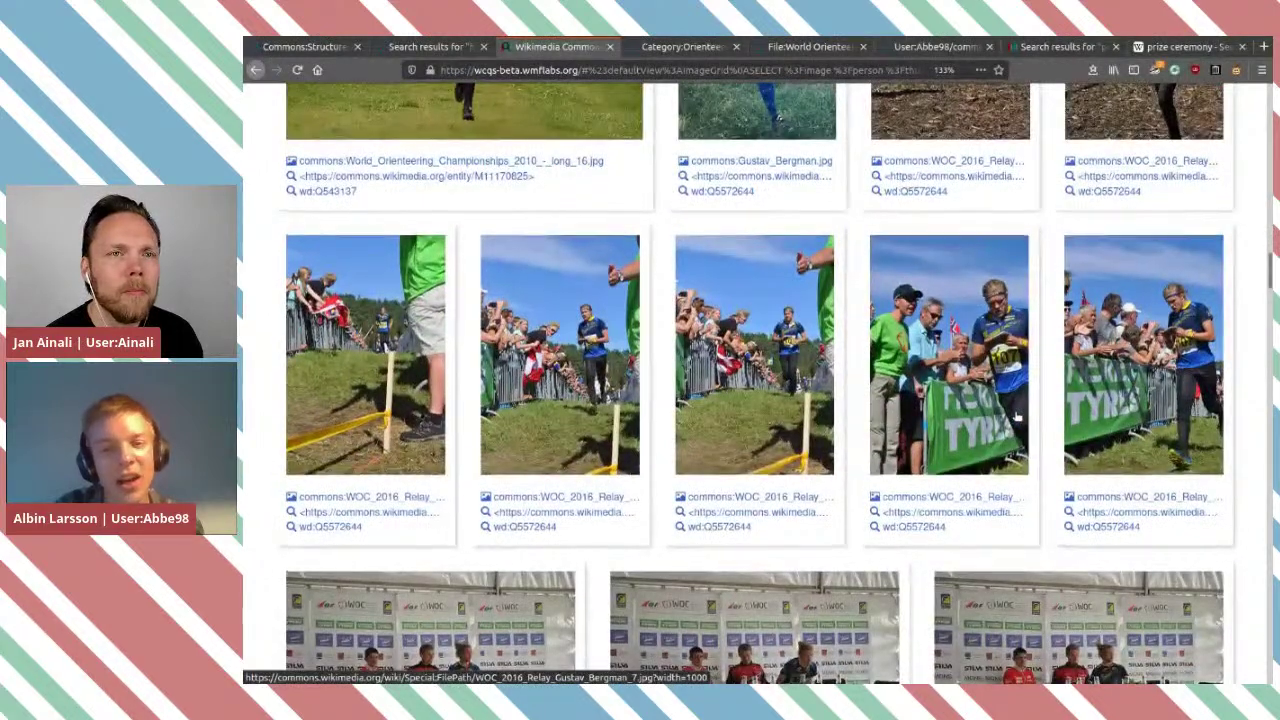
scroll(1017, 417, up, 3)
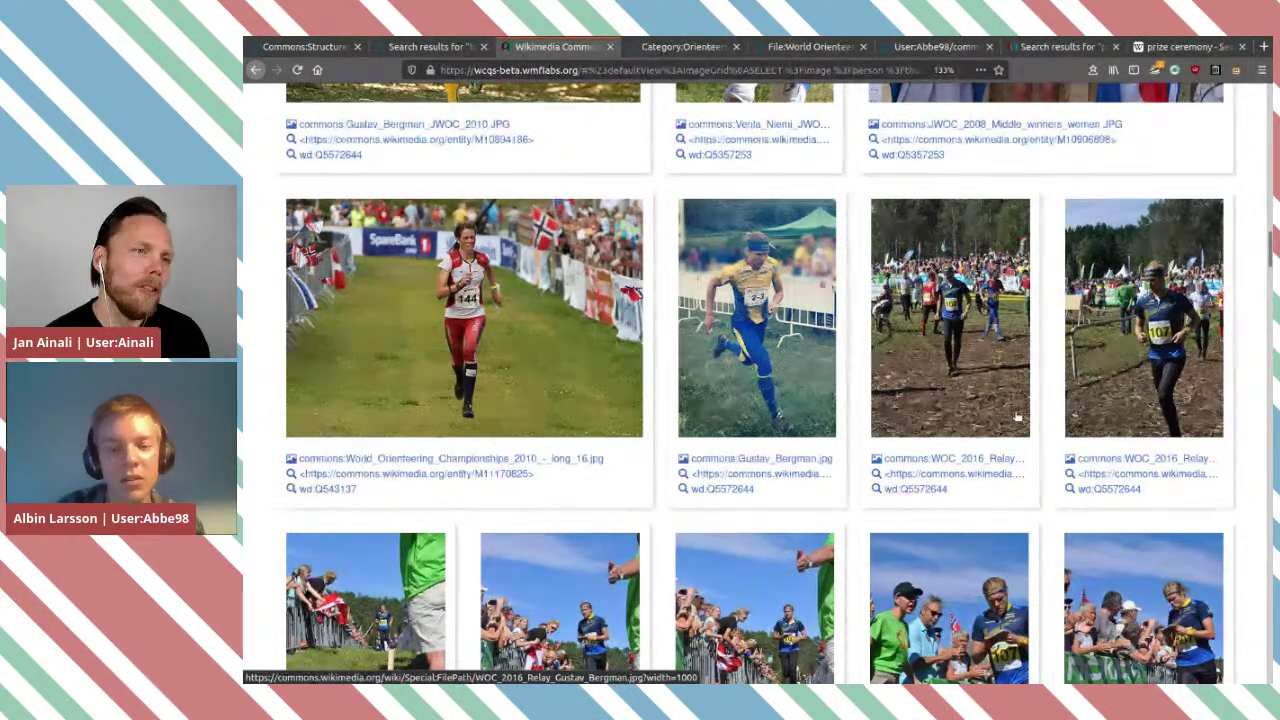
scroll(1017, 417, down, 3)
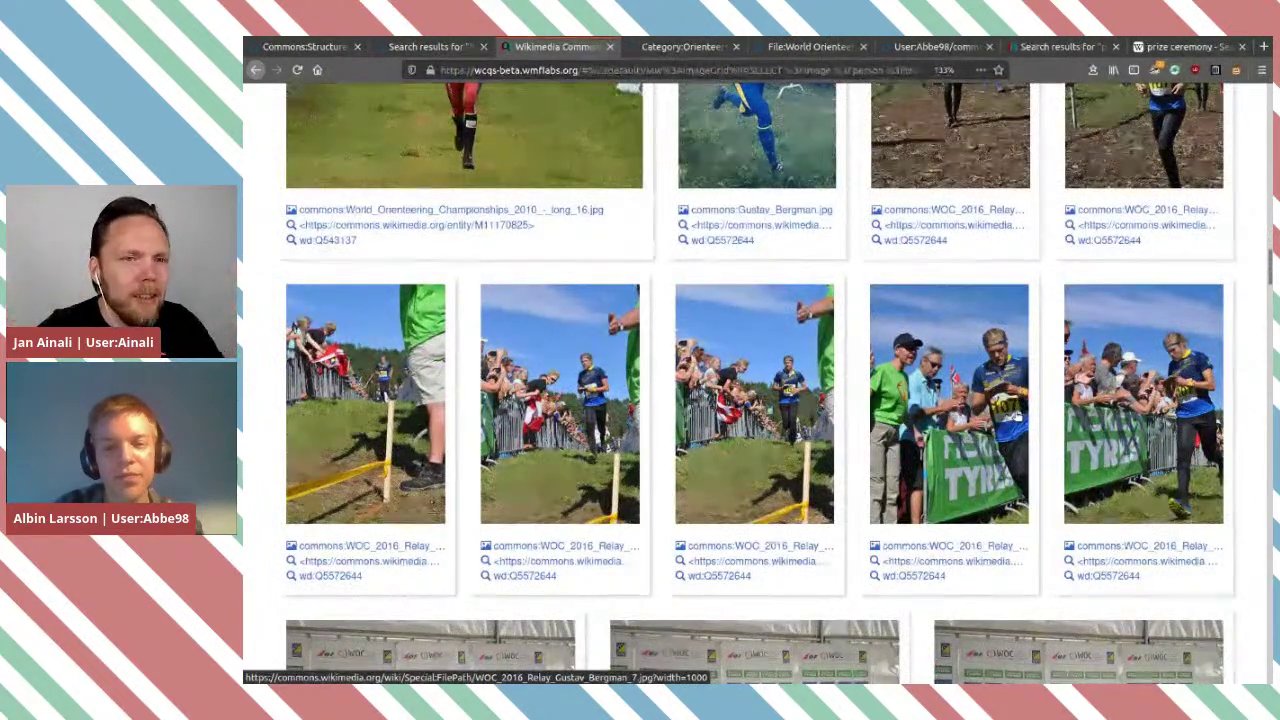
Look through the WOC 2016 Relay Mens Press Conference images in the query results.
scroll(1017, 417, down, 4)
scroll(1017, 417, down, 5)
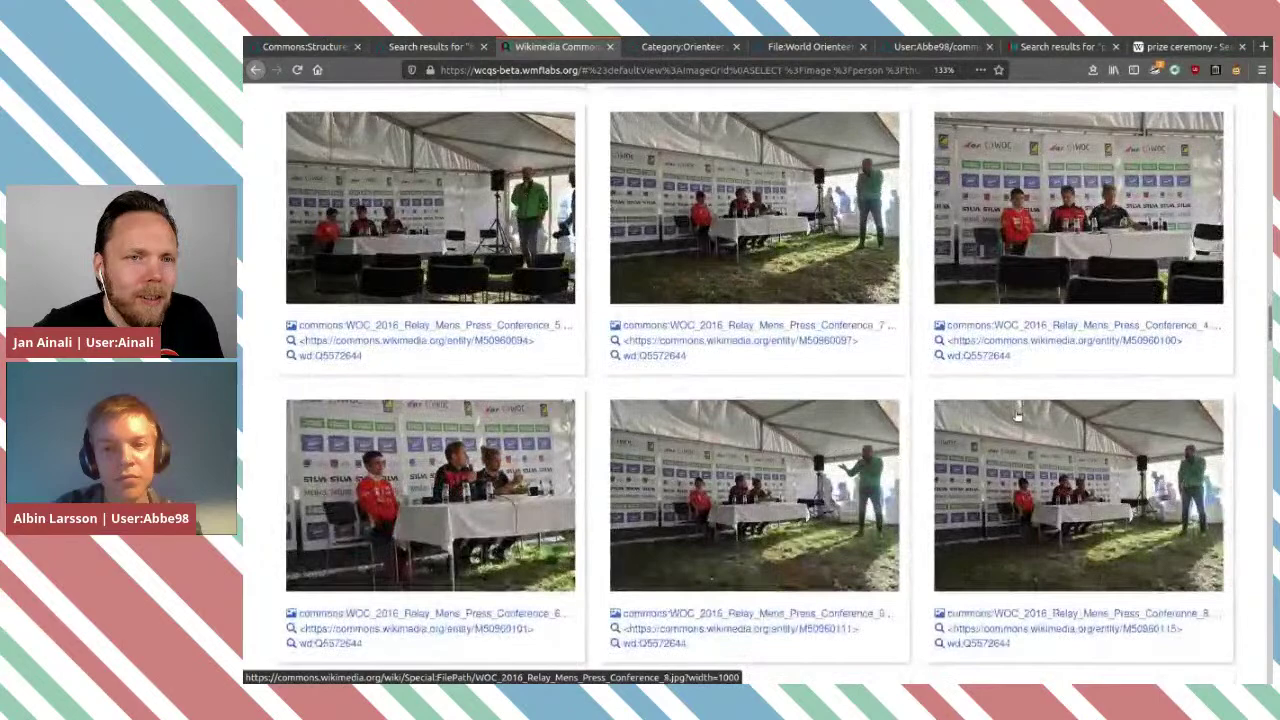
scroll(1017, 417, up, 5)
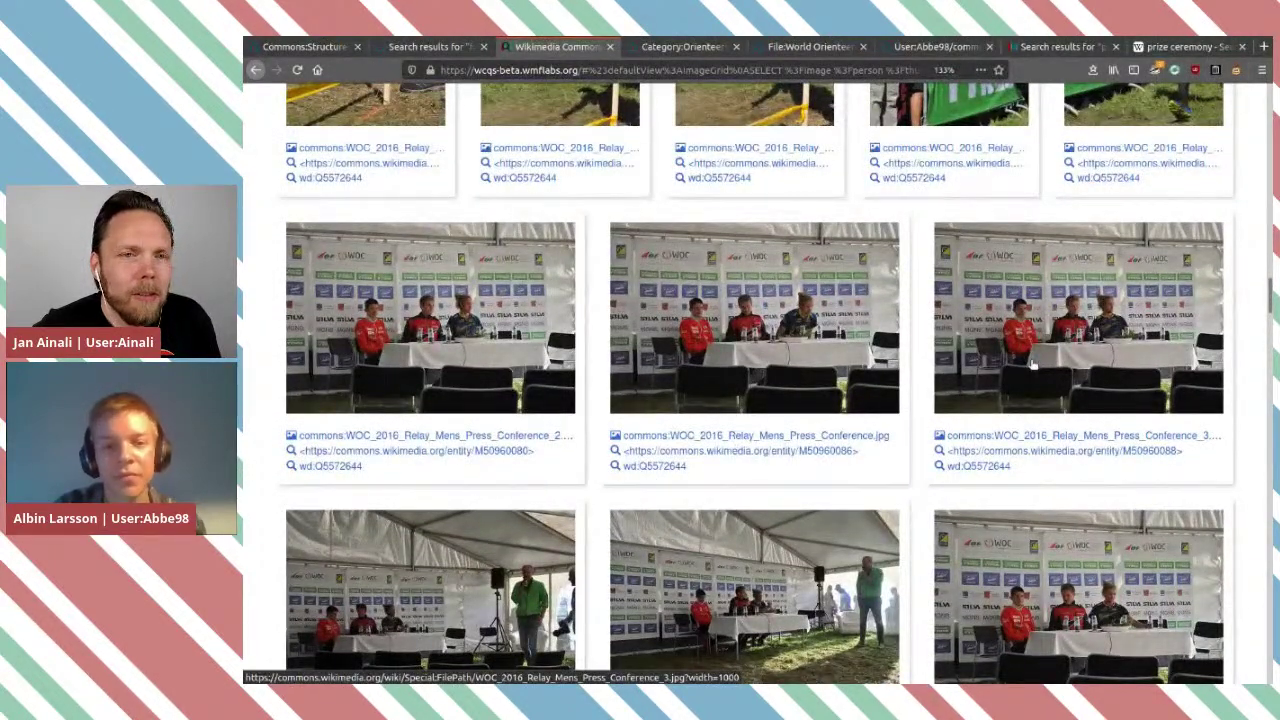
scroll(1033, 365, down, 1)
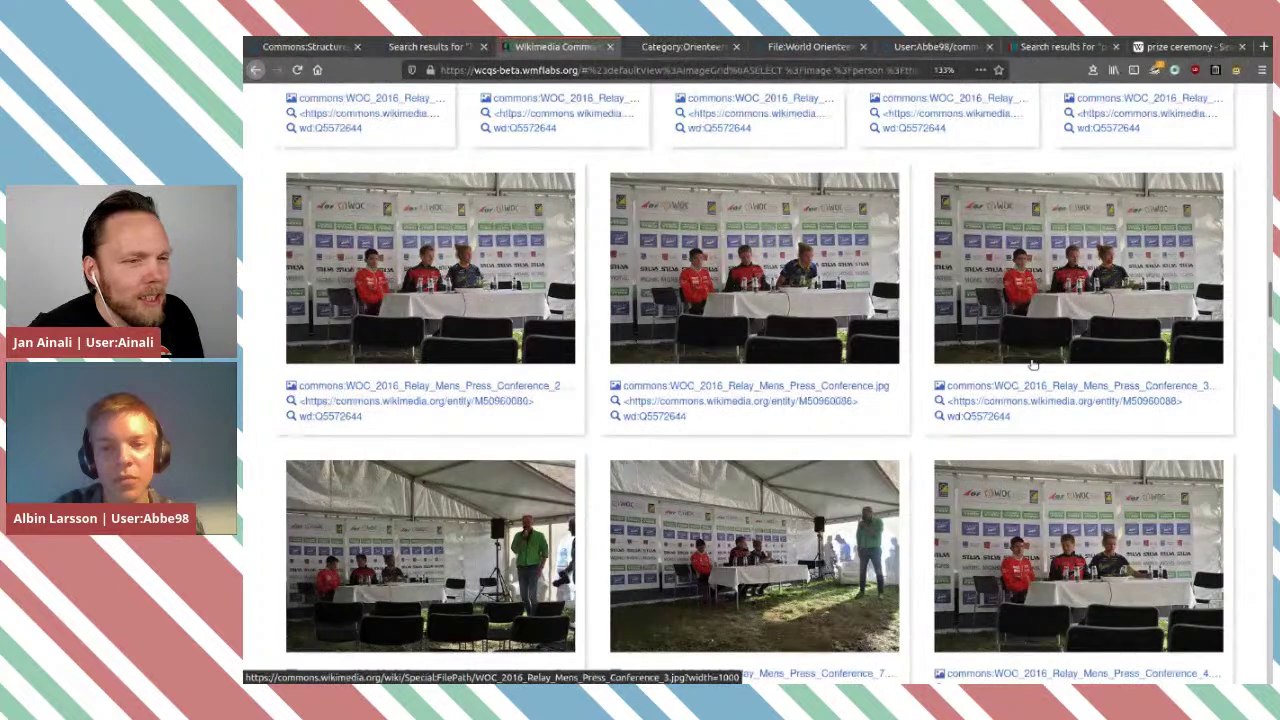
scroll(1033, 365, down, 2)
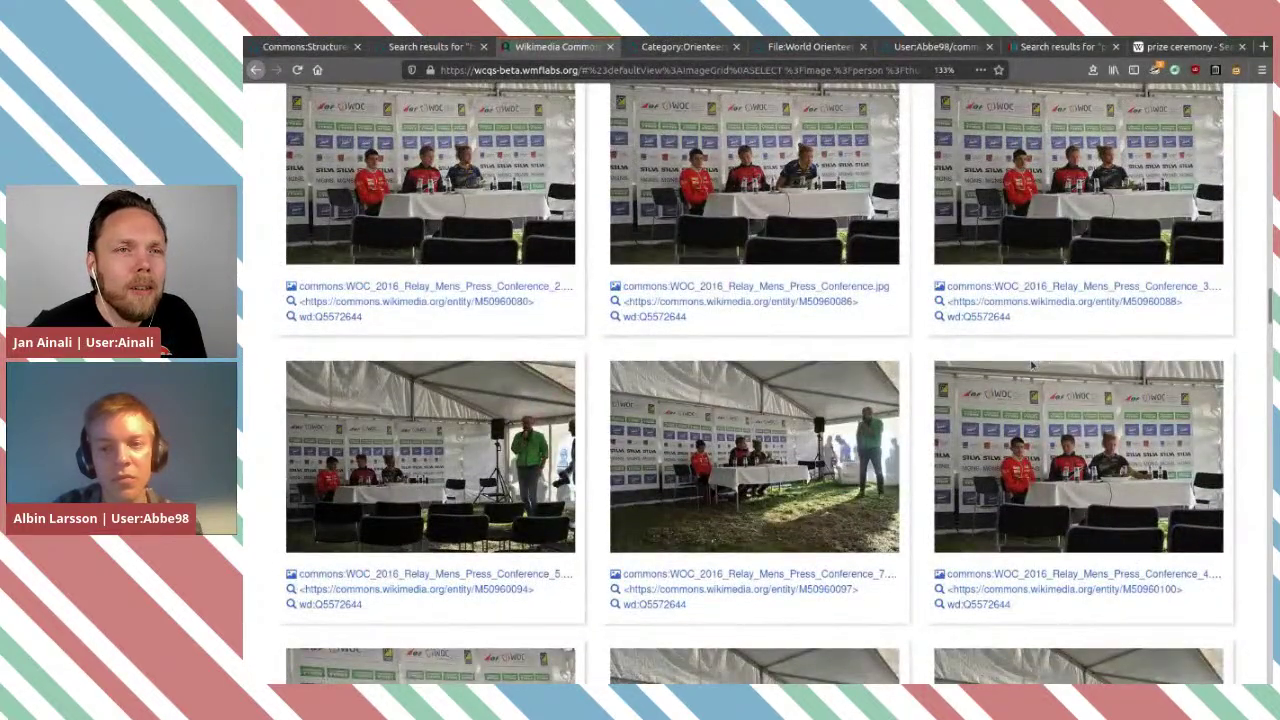
scroll(1033, 365, down, 10)
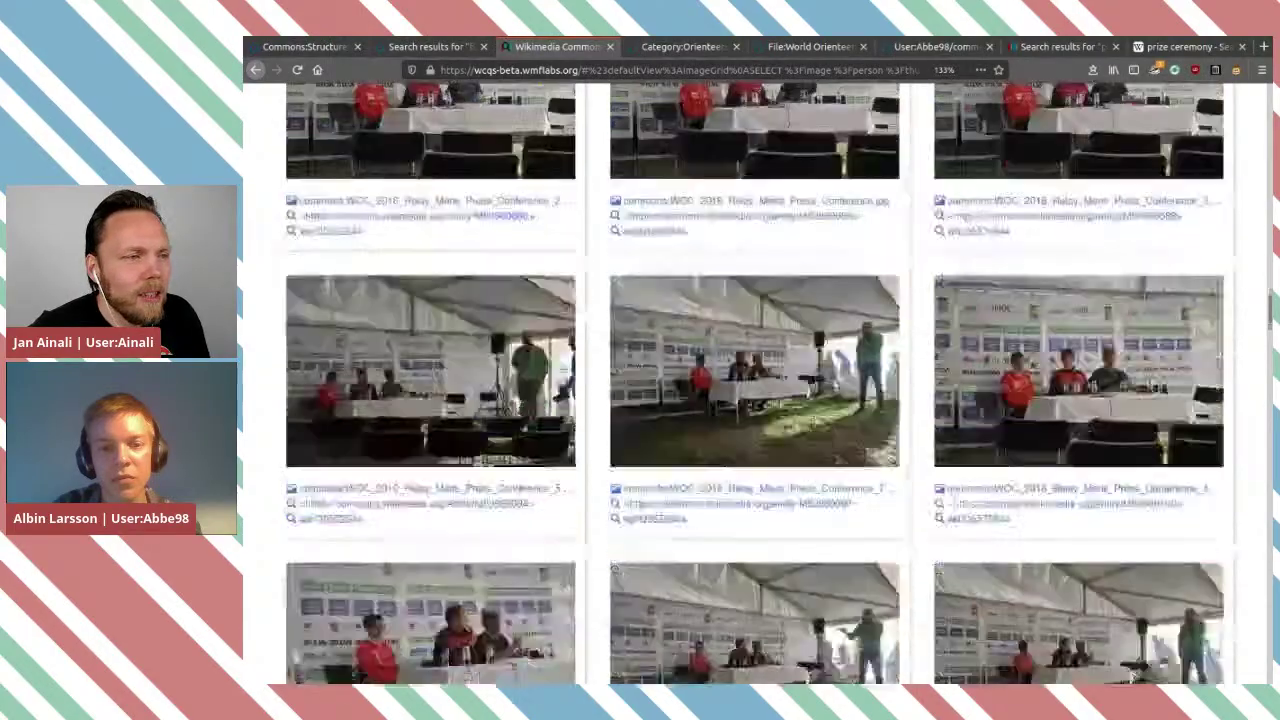
scroll(1033, 365, down, 10)
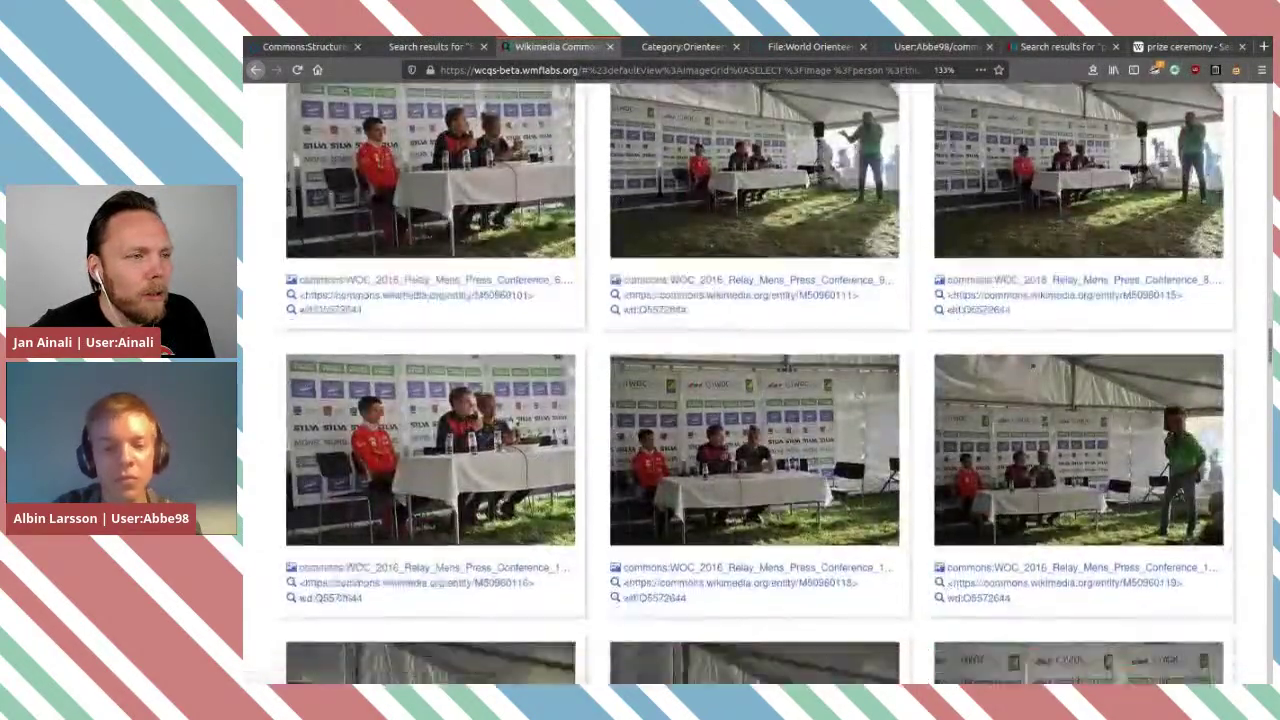
Compare the numbered WOC 2016 Relay Mens Press Conference photos and the depicted-person item linked to each.
scroll(1033, 365, down, 10)
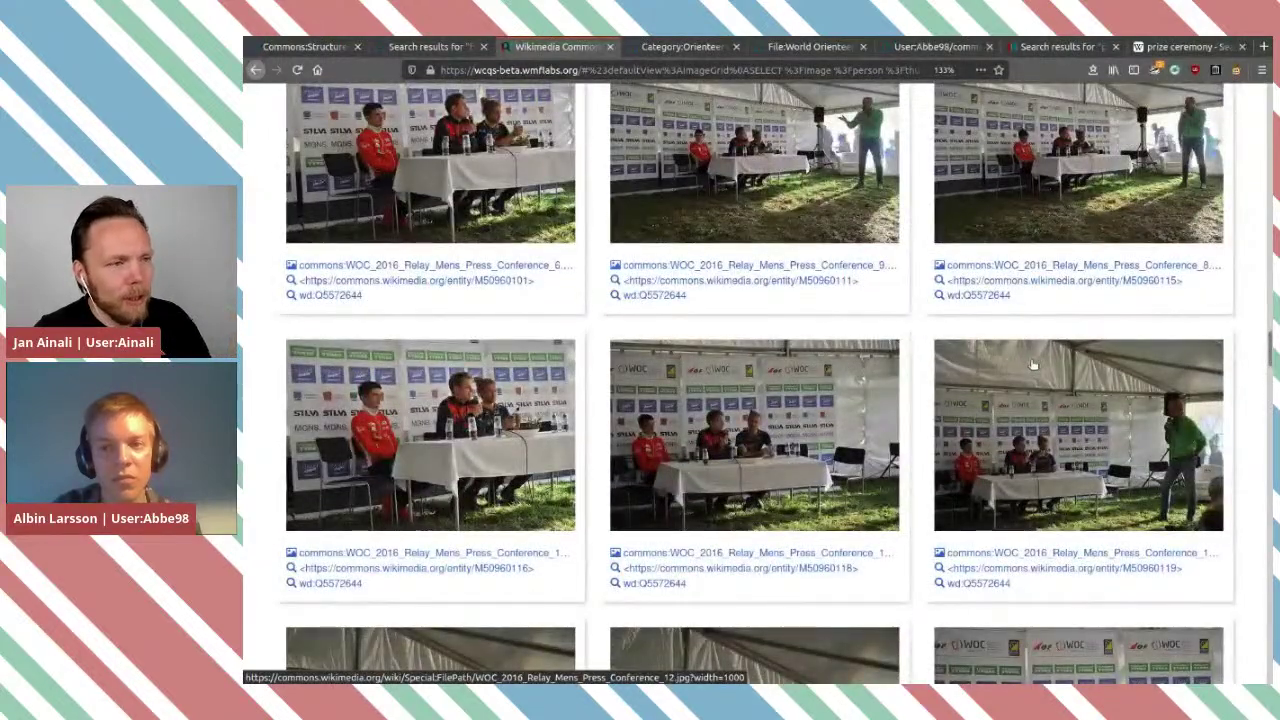
scroll(1033, 365, up, 4)
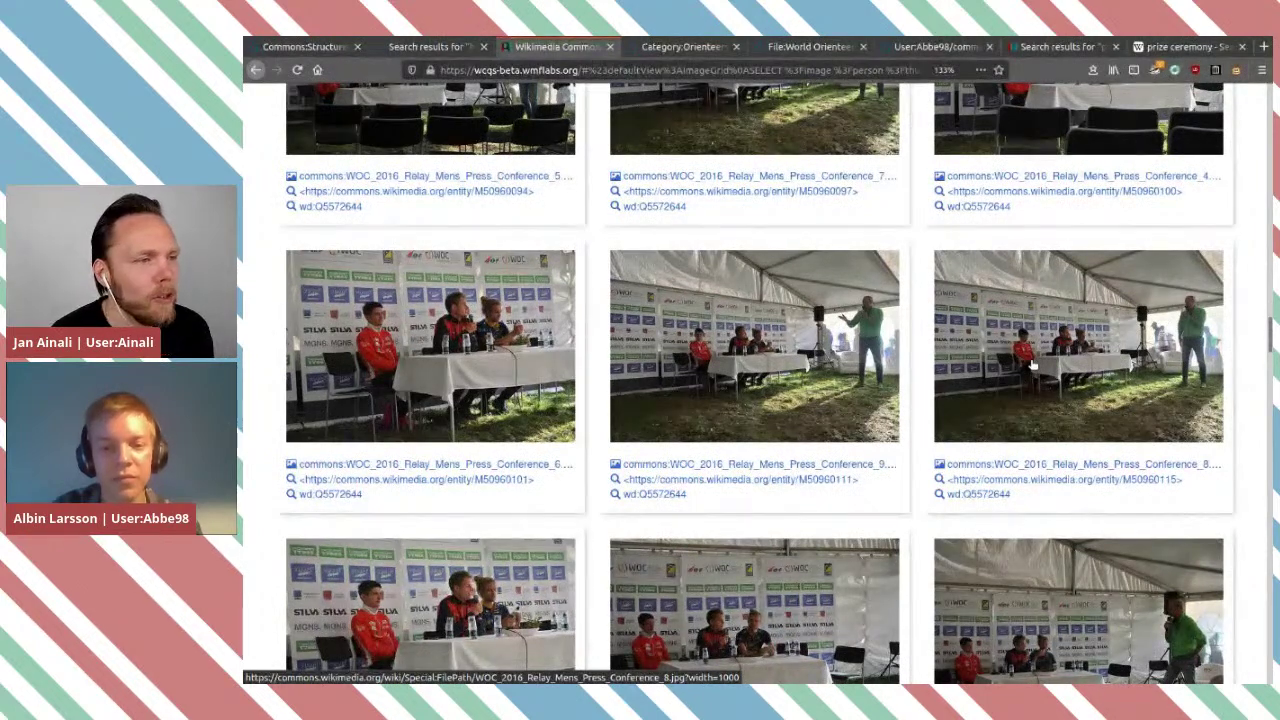
scroll(1033, 365, up, 5)
scroll(1033, 365, down, 1)
scroll(1033, 365, up, 2)
scroll(1033, 365, down, 2)
scroll(1033, 365, up, 1)
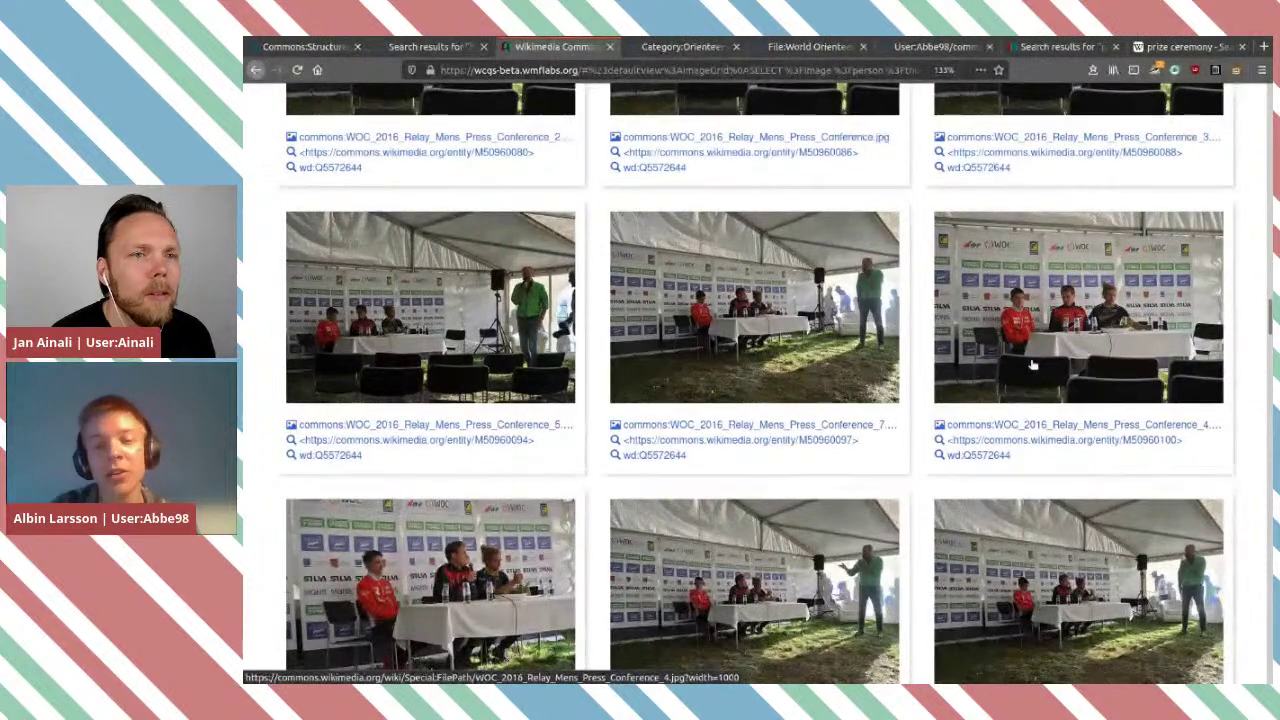
scroll(1033, 365, up, 3)
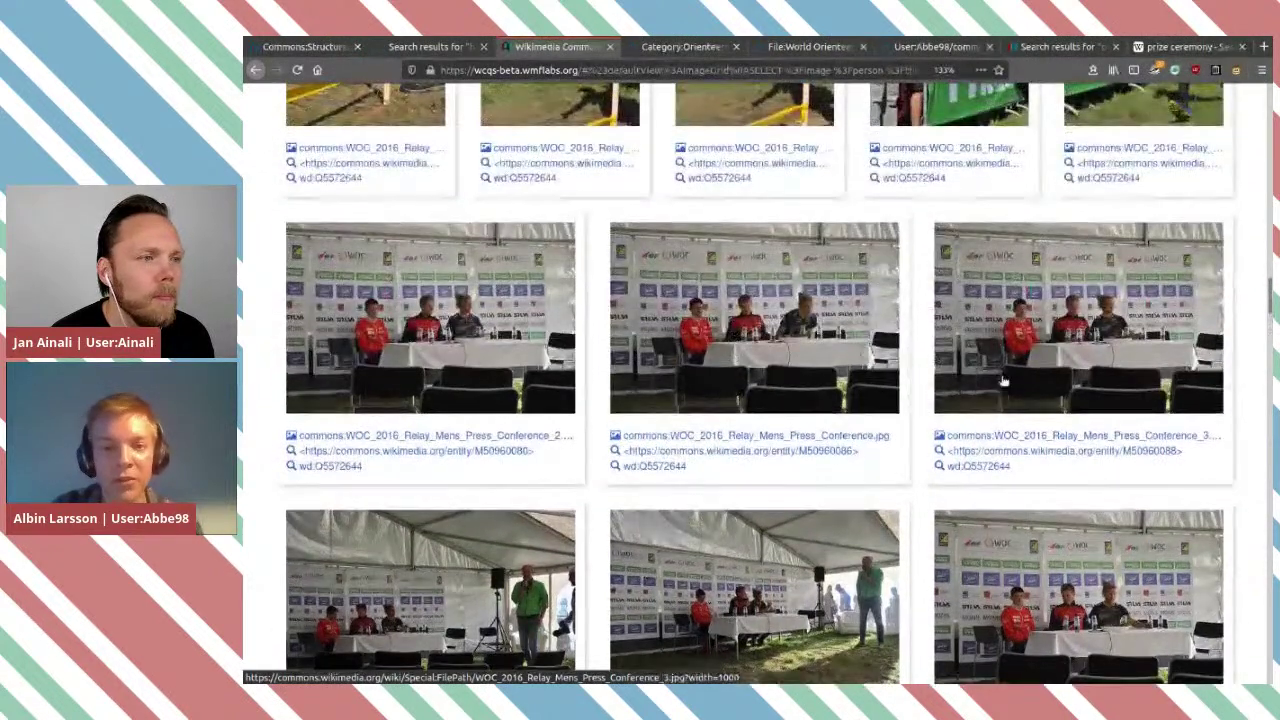
scroll(1003, 381, down, 1)
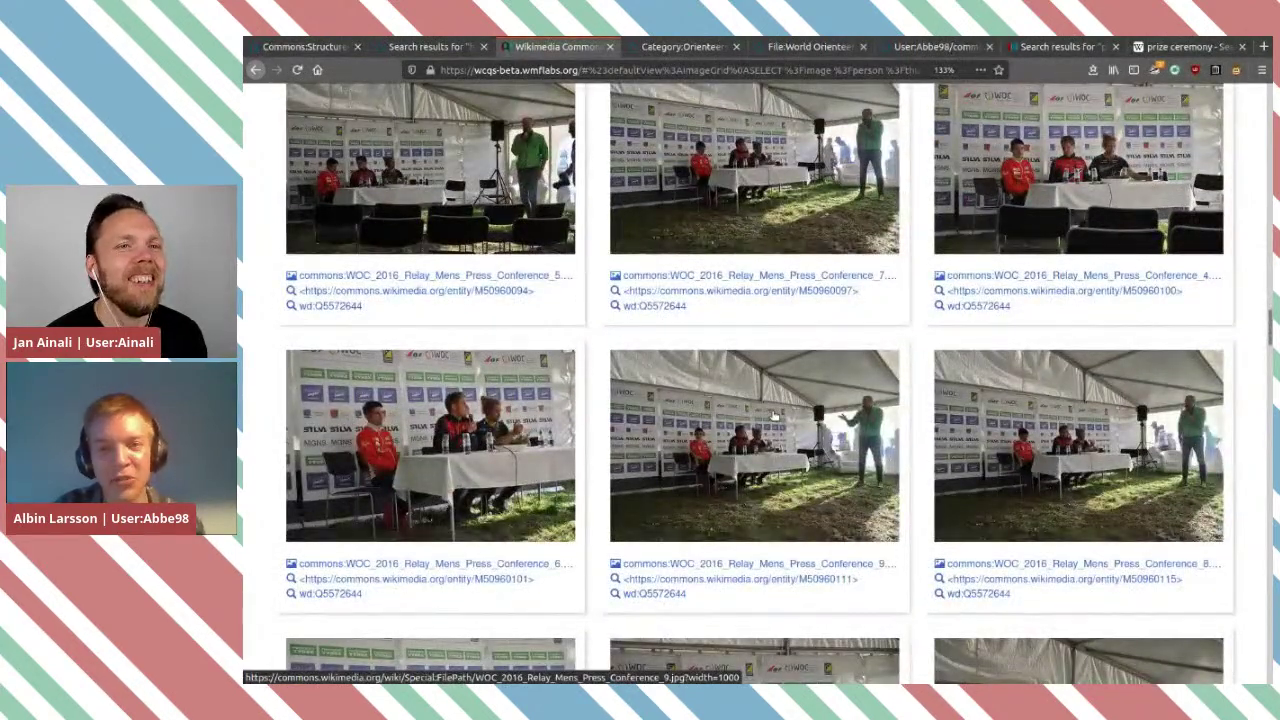
Browse the image grid beyond the men's press conference photos to the World Orienteering Championships mixed relay photos of the Danish winners.
scroll(772, 416, down, 4)
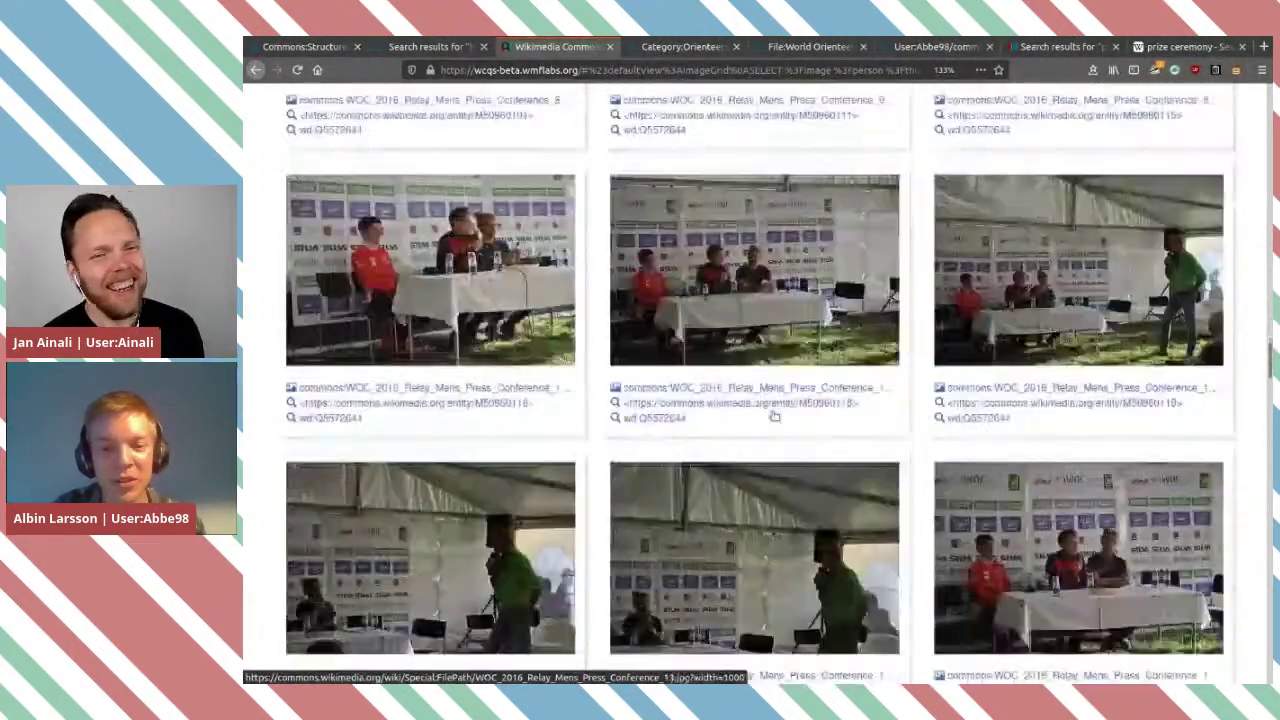
scroll(772, 416, down, 5)
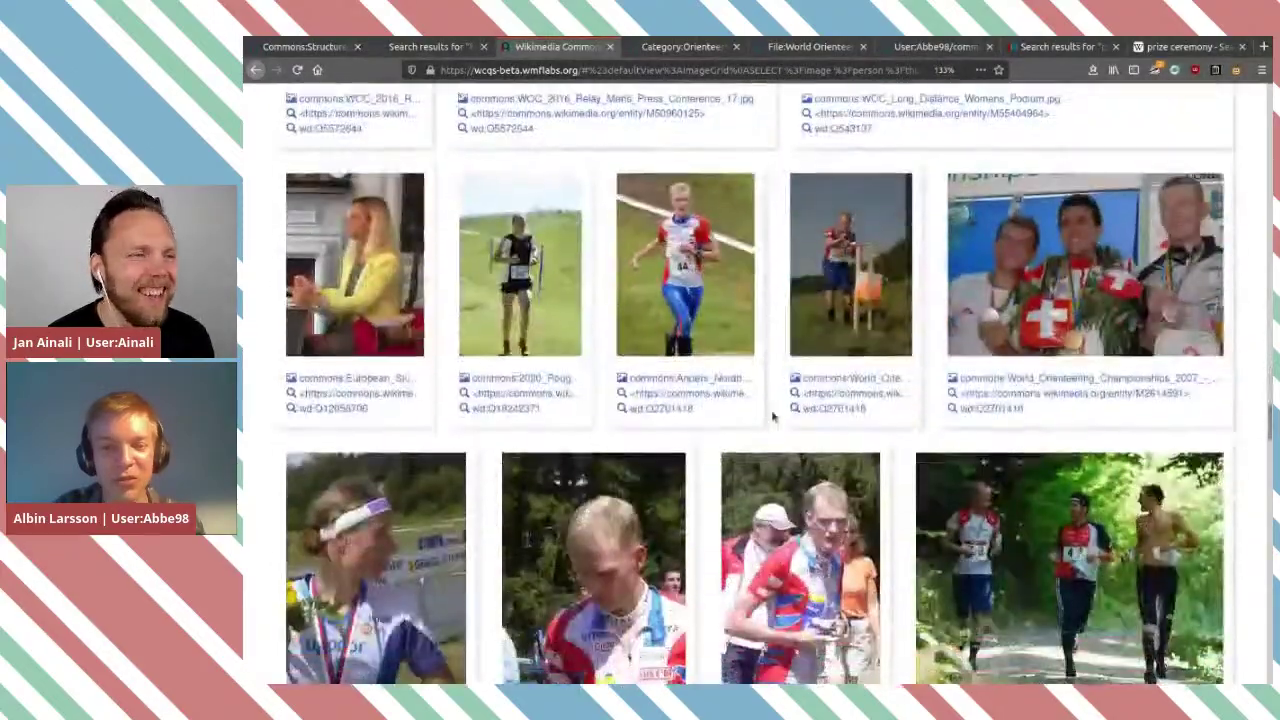
scroll(772, 416, down, 6)
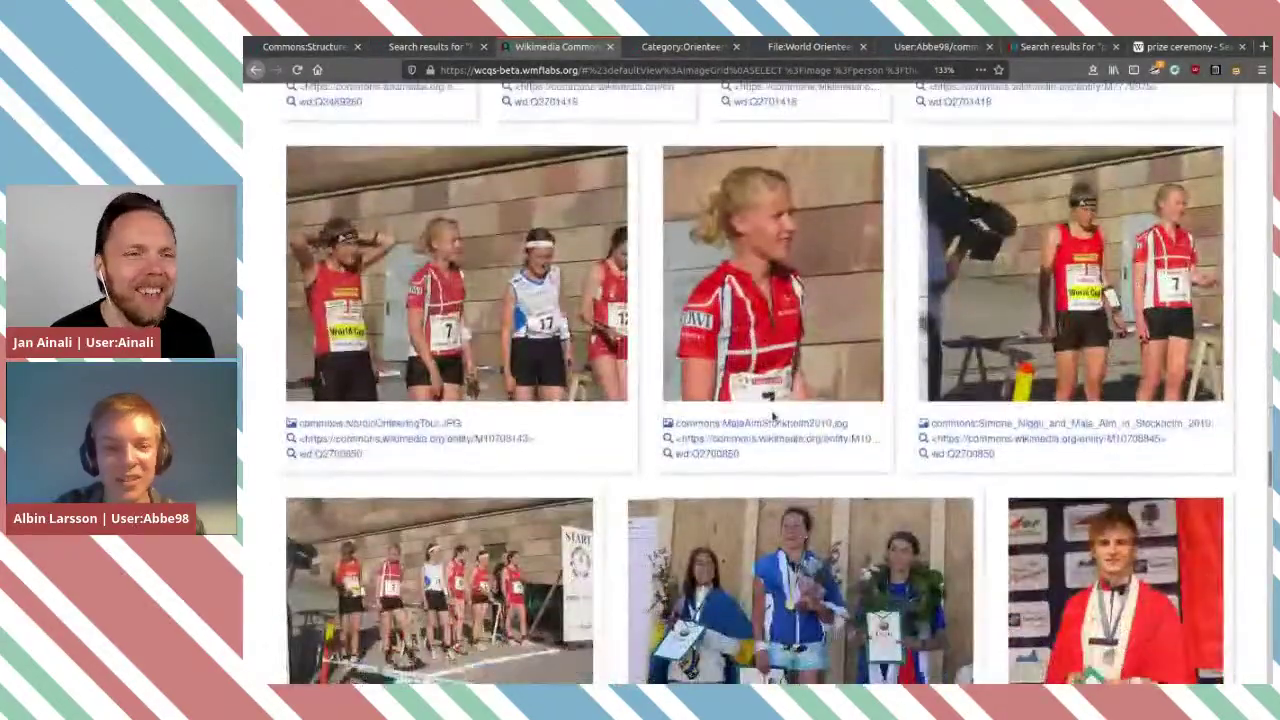
scroll(772, 416, down, 4)
scroll(772, 416, down, 15)
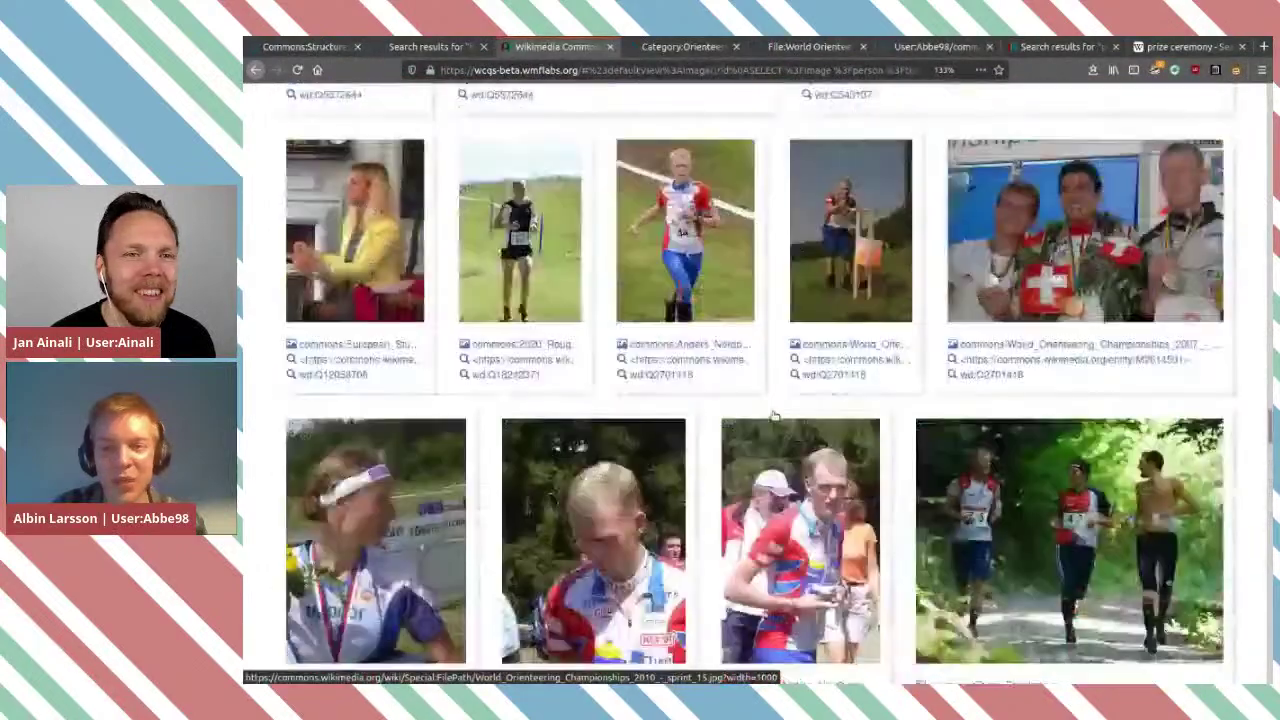
scroll(772, 416, up, 20)
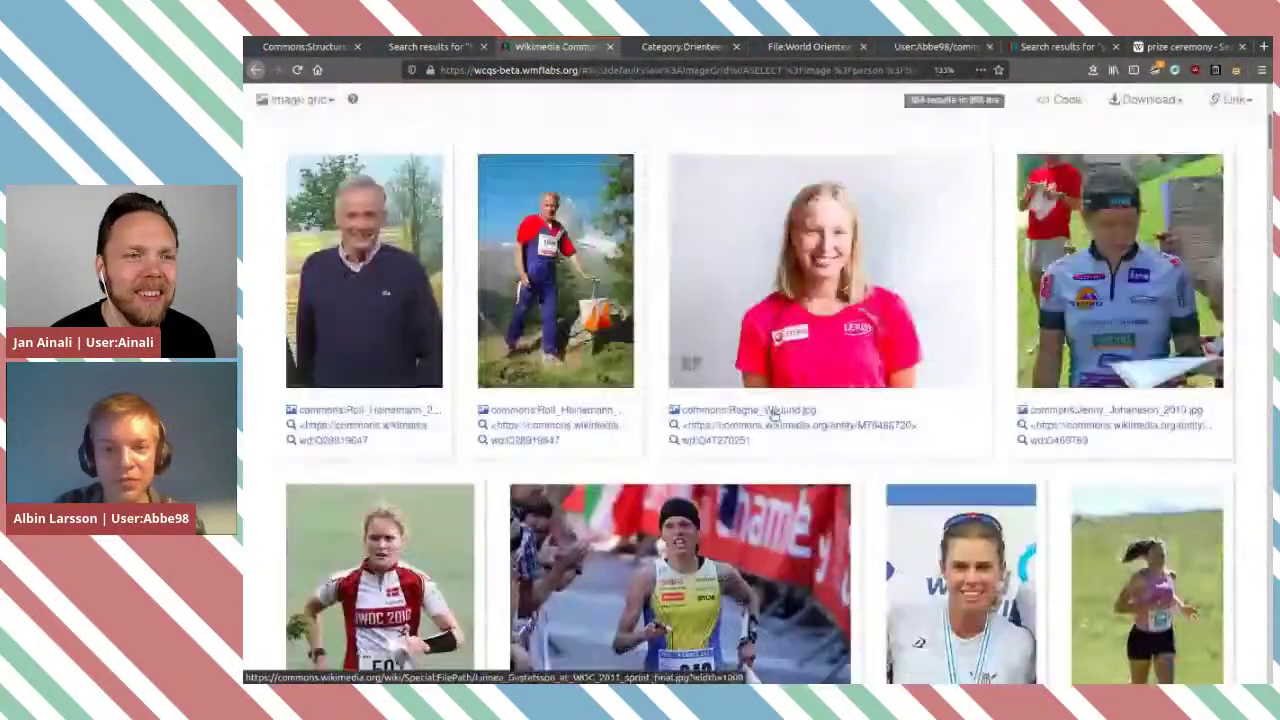
scroll(772, 416, down, 15)
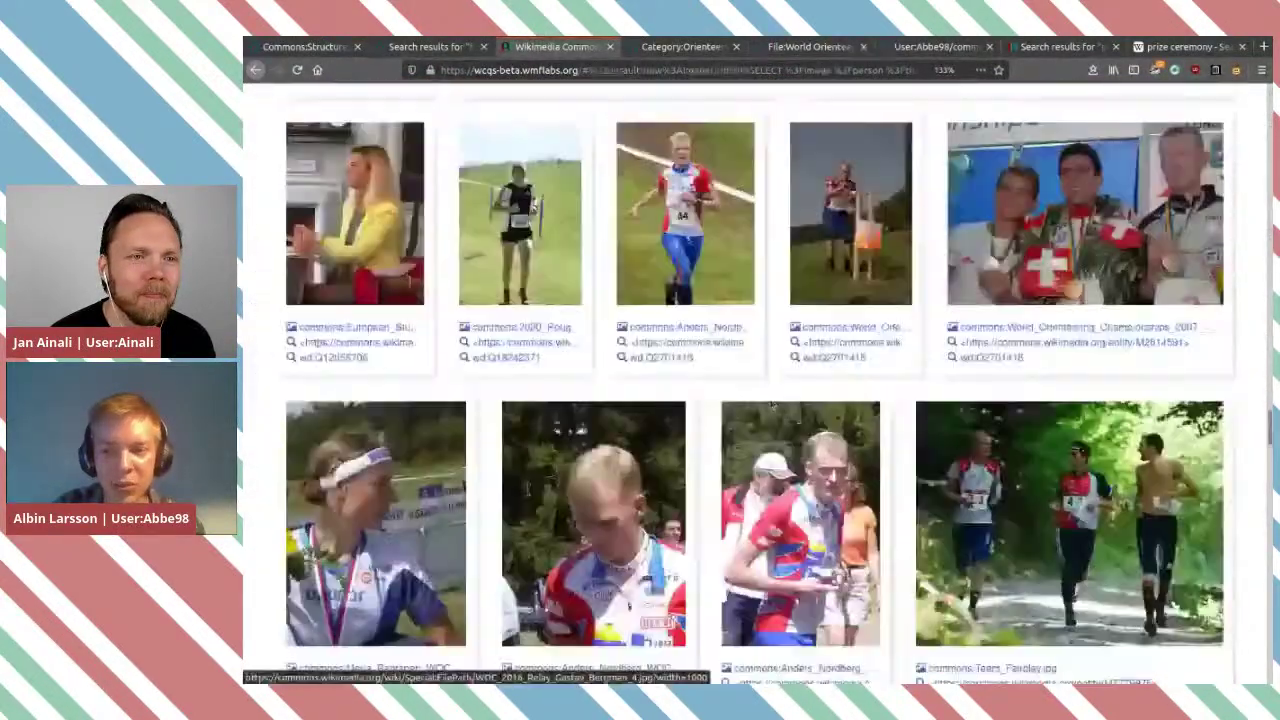
scroll(772, 404, down, 10)
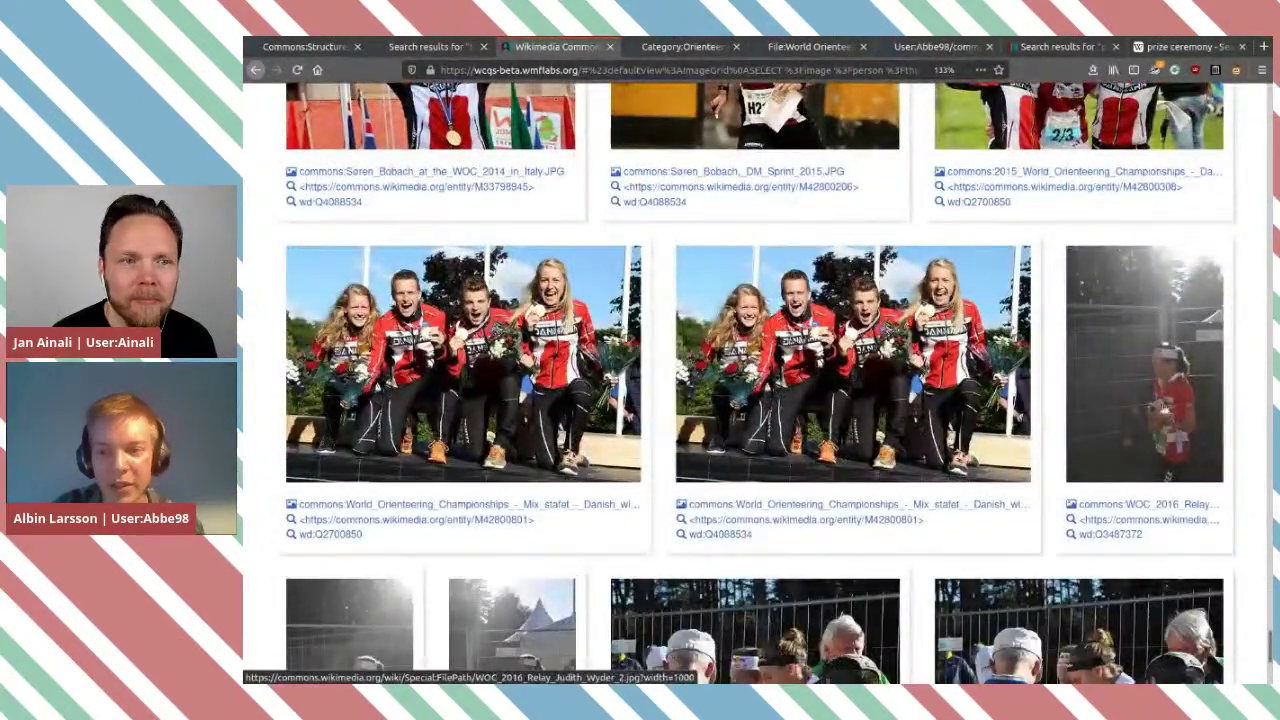
Examine the WOC 2016 Relay interview and Womens Press Conference photos, and return to the query.
scroll(1173, 425, down, 3)
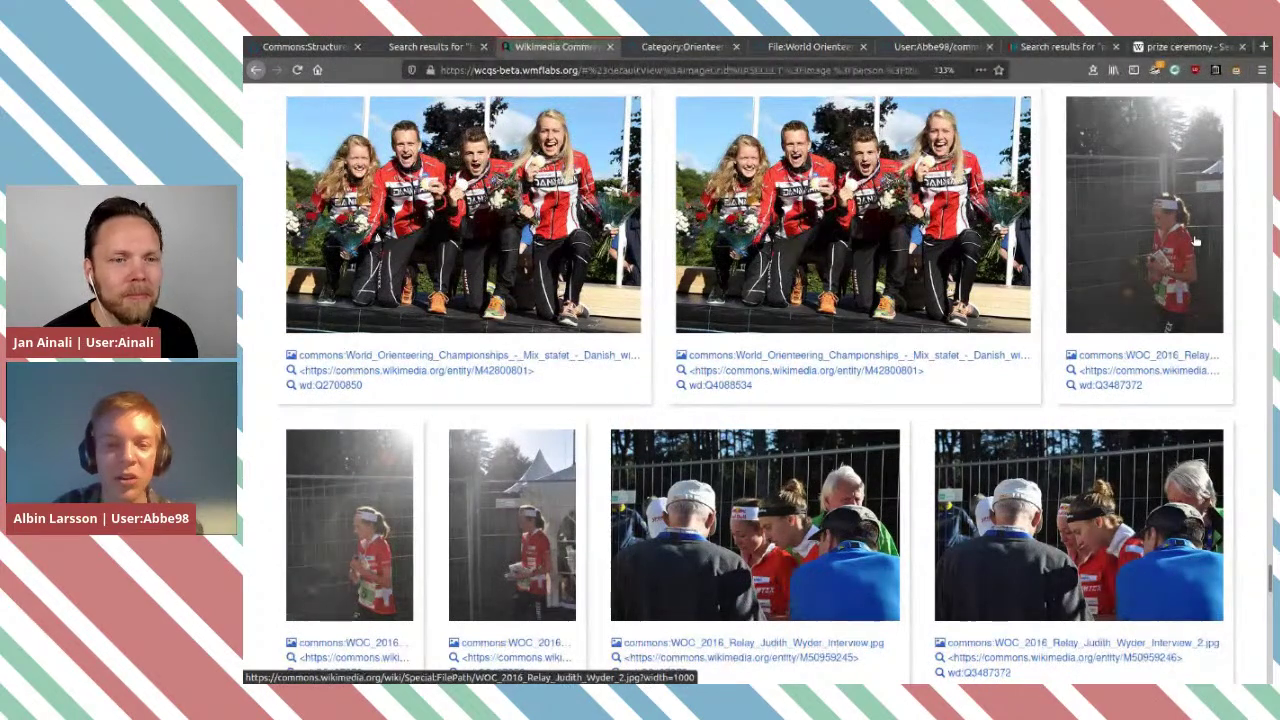
scroll(1195, 241, down, 2)
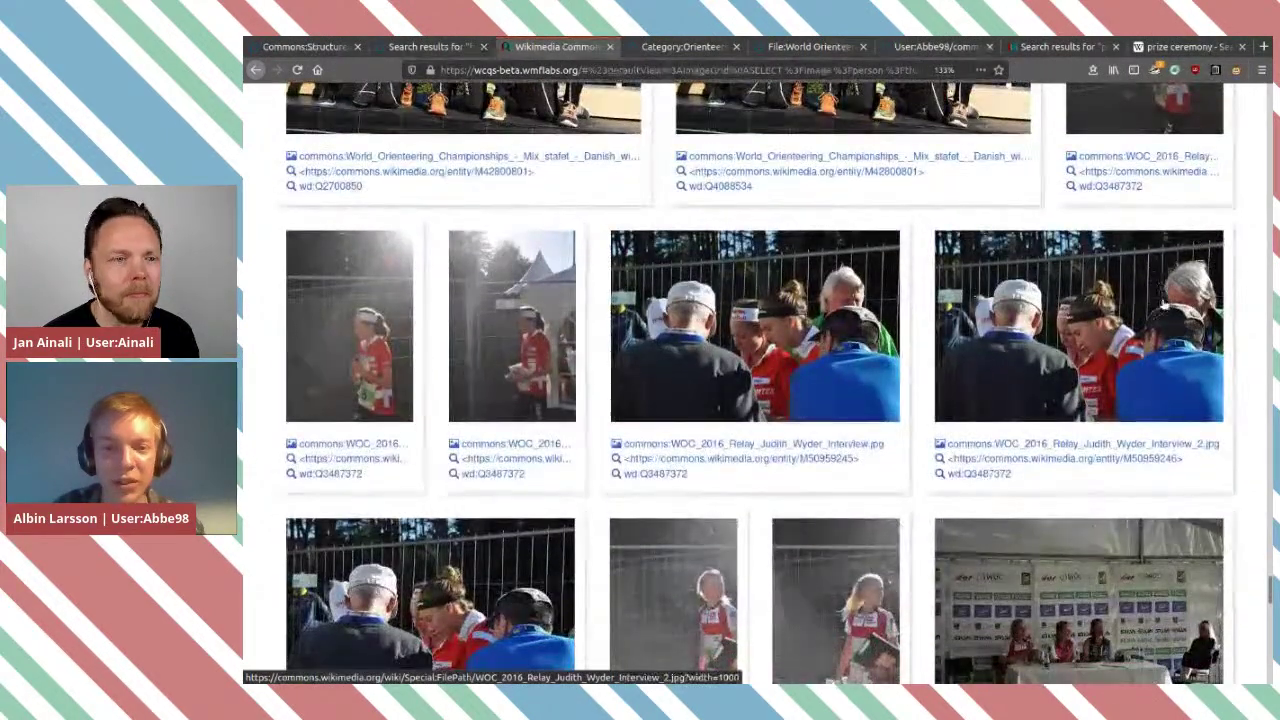
scroll(1193, 244, down, 3)
scroll(1165, 305, down, 2)
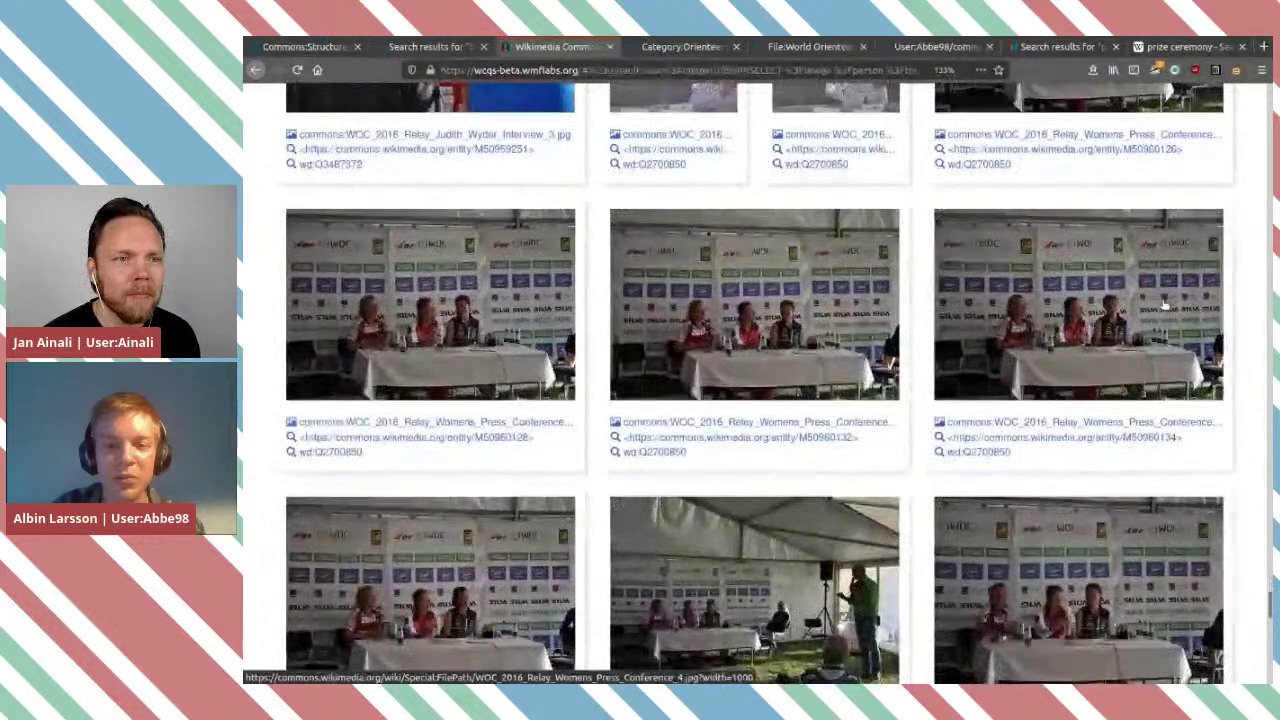
scroll(1165, 305, up, 5)
scroll(1165, 305, down, 6)
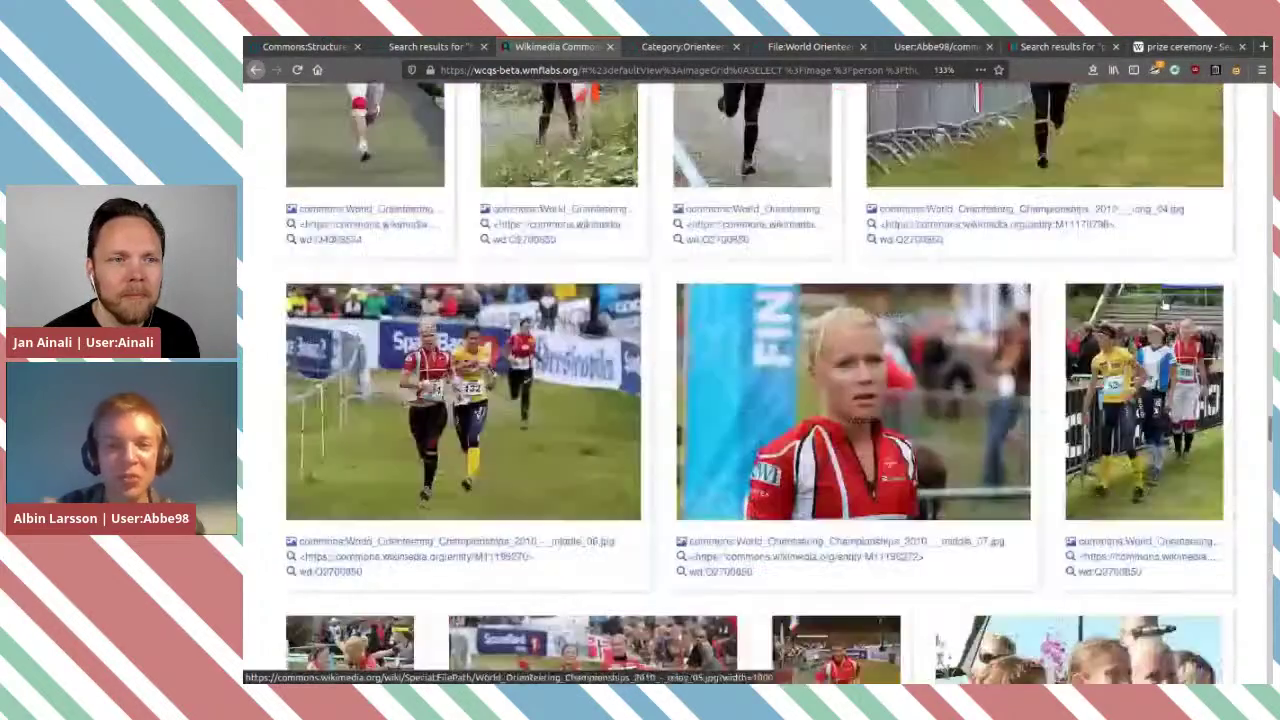
scroll(1165, 305, up, 15)
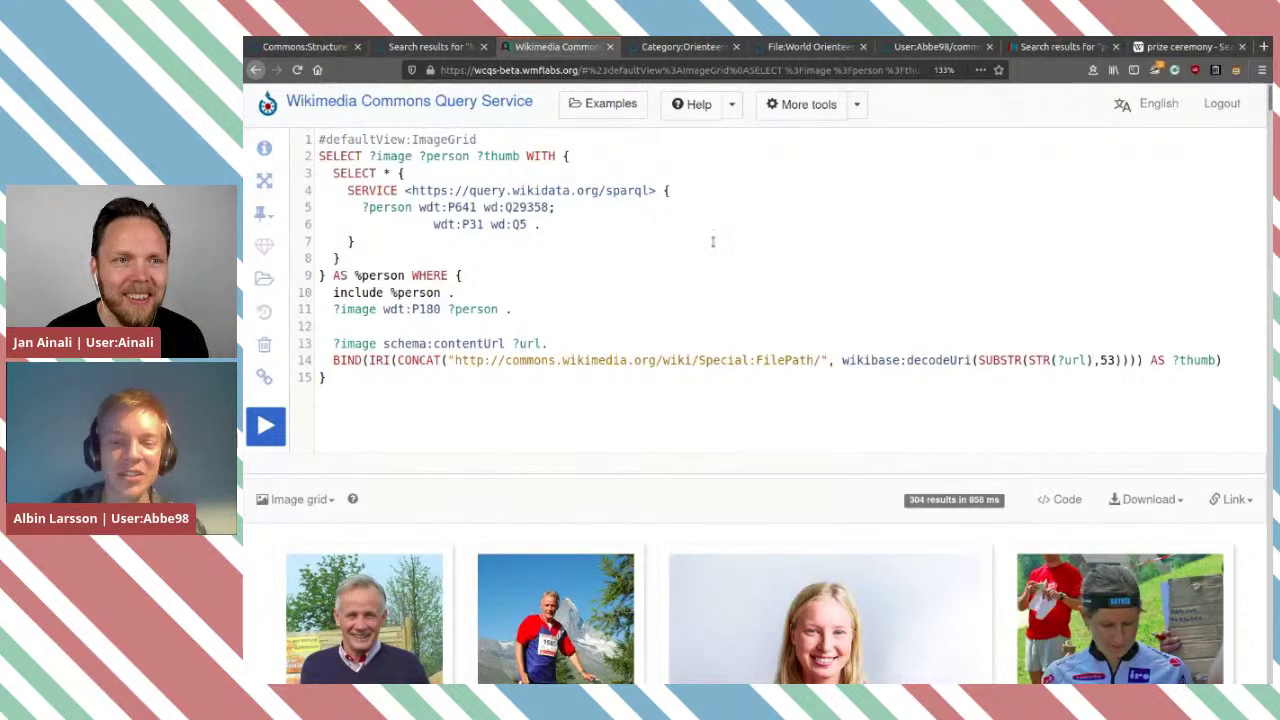
Look through the first rows of the image grid, from the portraits to the JWOC competition photos, with their depicted-person items.
scroll(738, 301, down, 5)
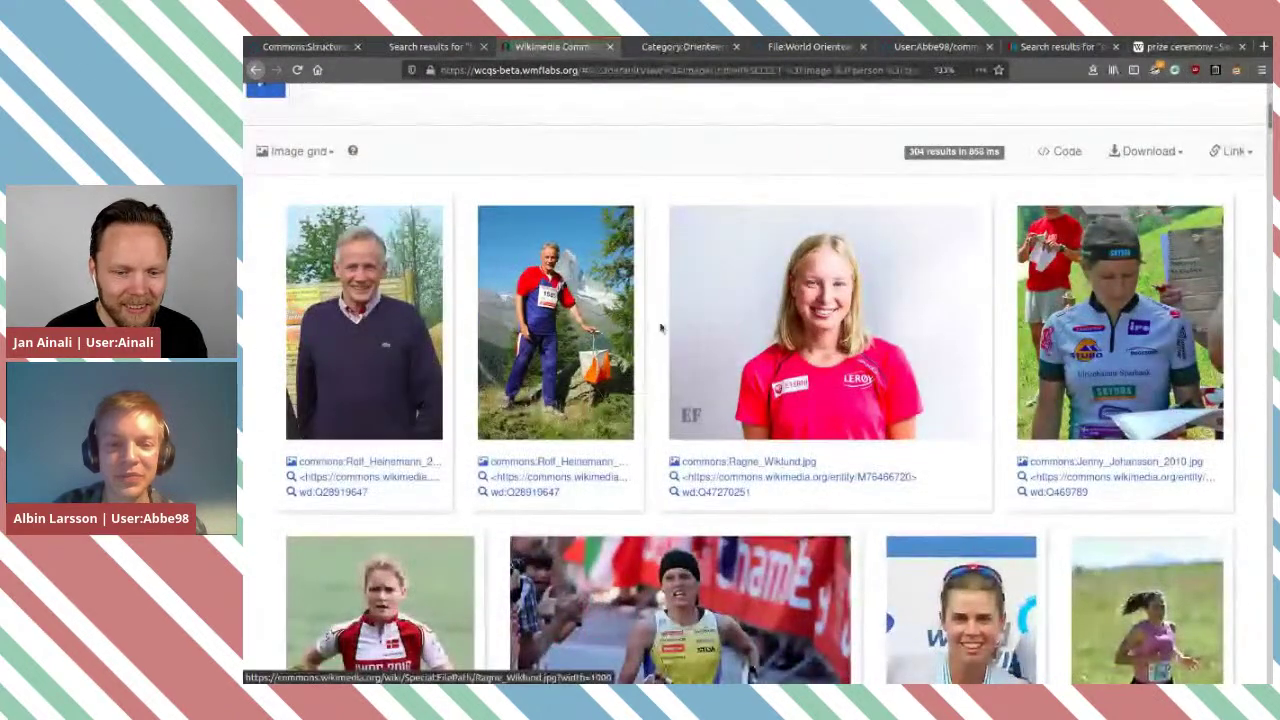
scroll(590, 443, down, 3)
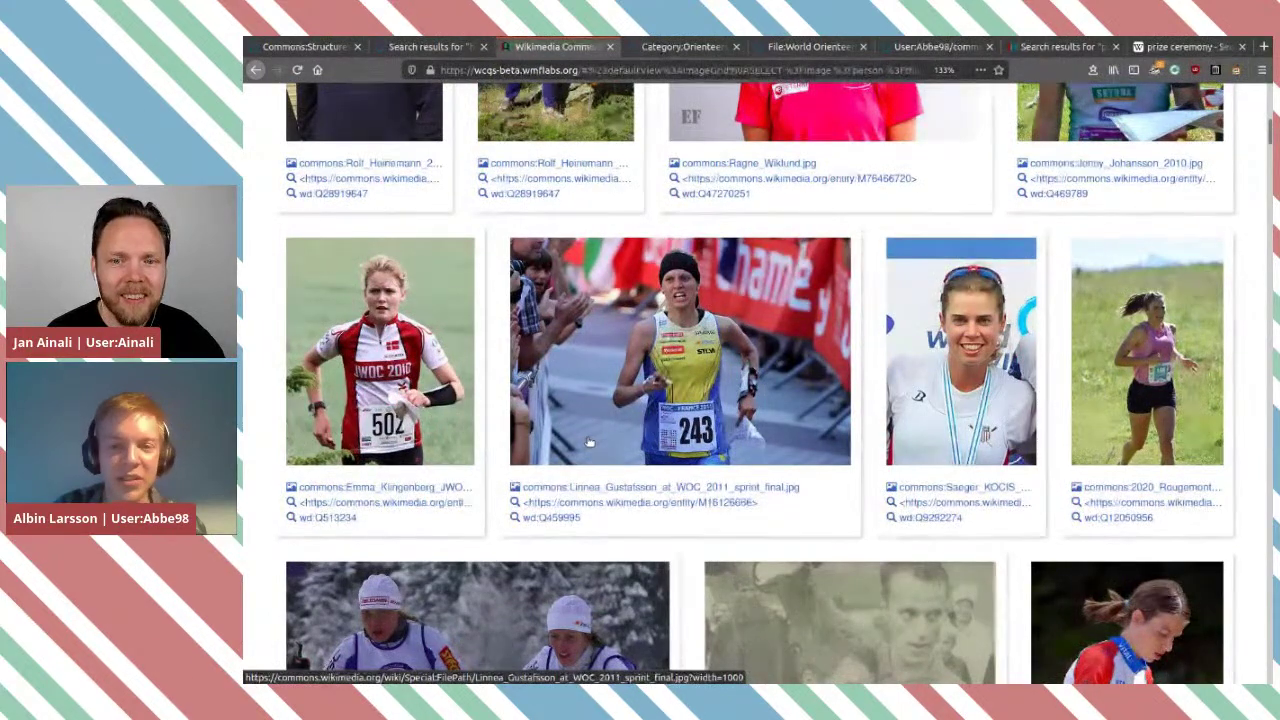
scroll(709, 426, down, 1)
scroll(709, 426, down, 2)
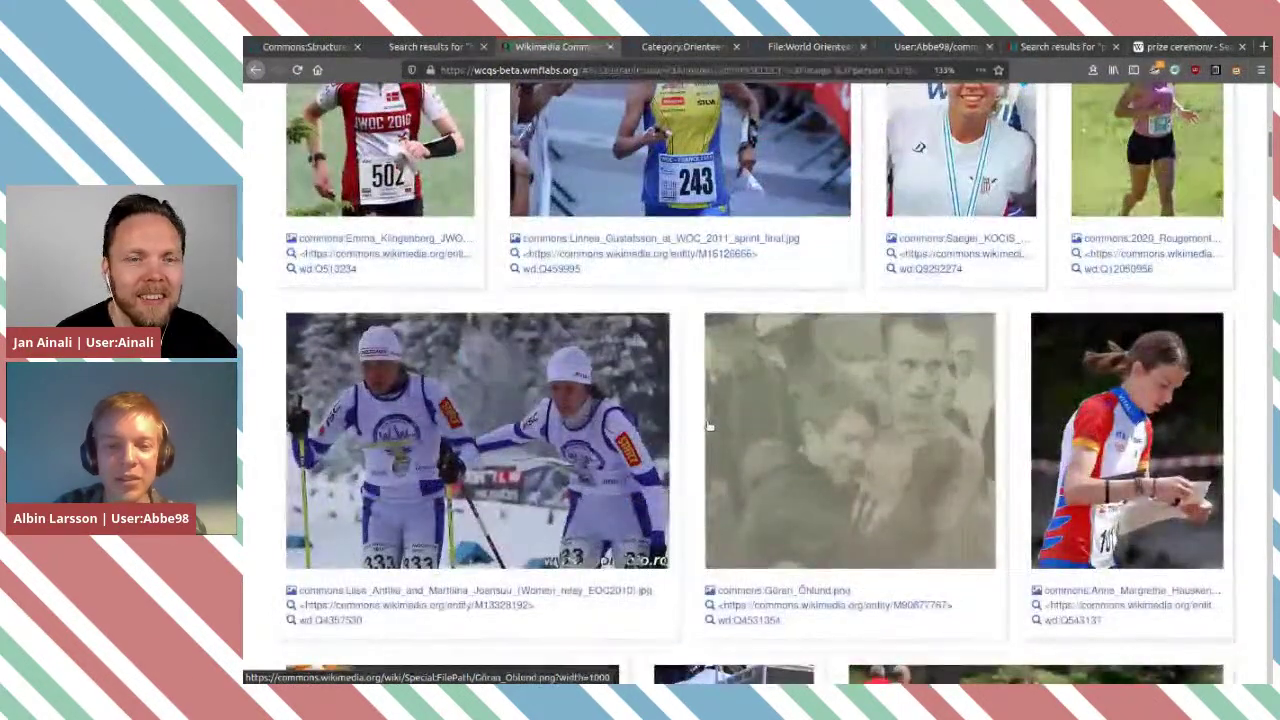
scroll(860, 376, up, 3)
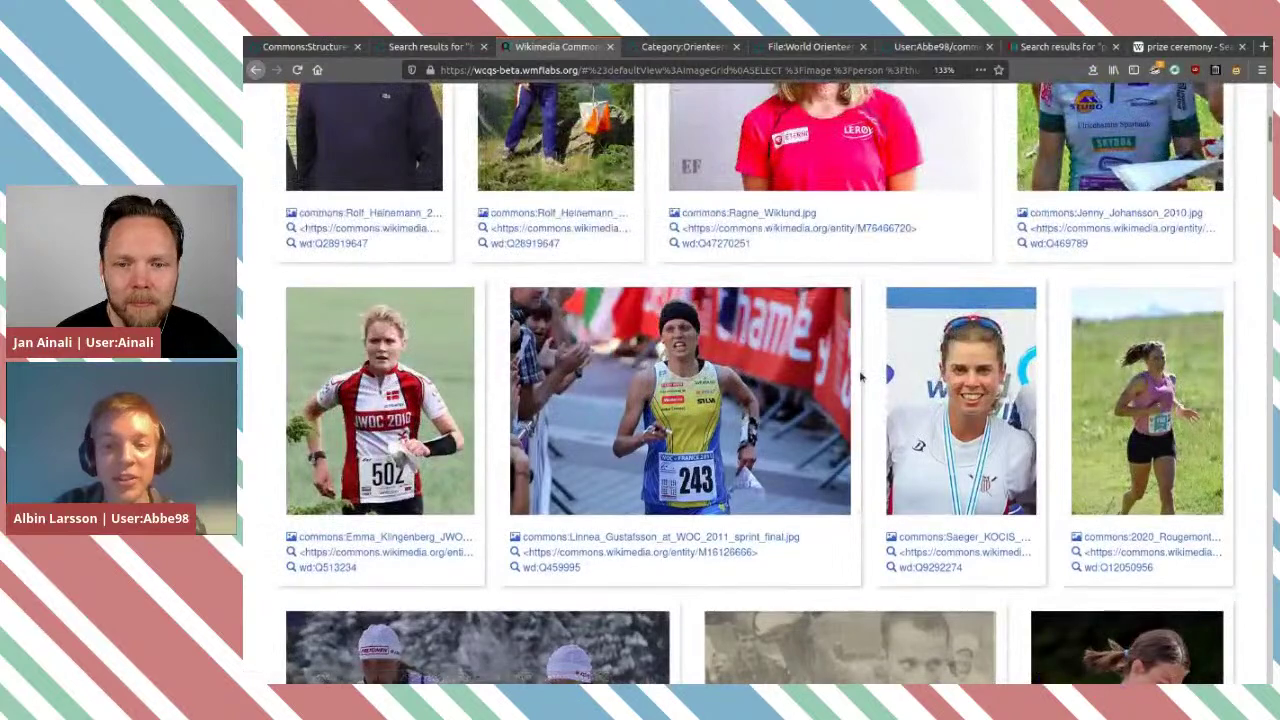
scroll(860, 376, up, 2)
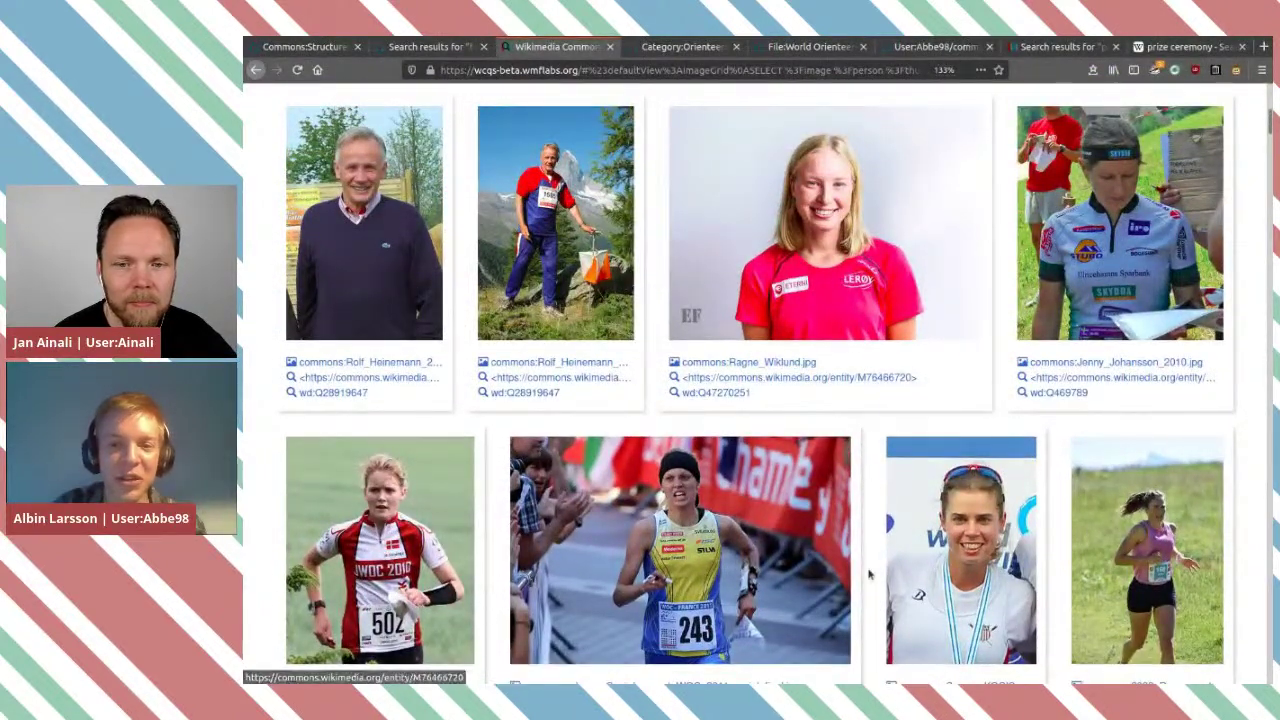
scroll(870, 572, down, 6)
scroll(869, 572, up, 2)
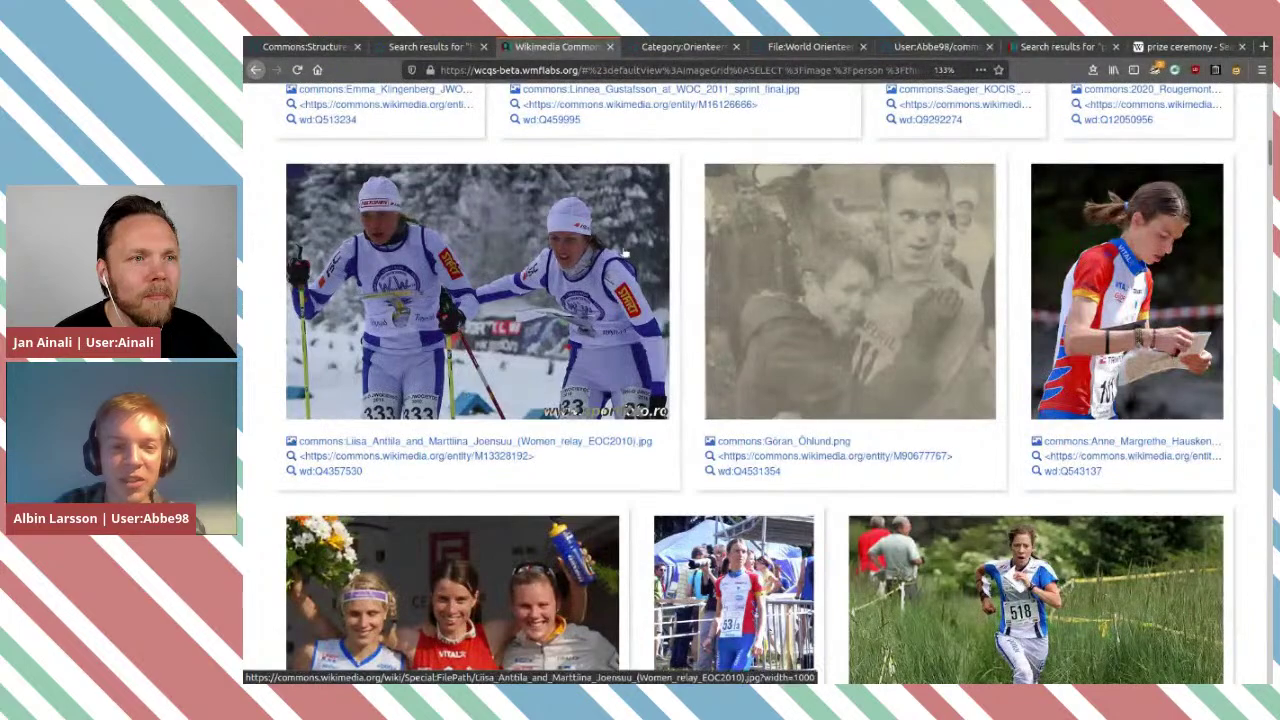
scroll(730, 380, down, 3)
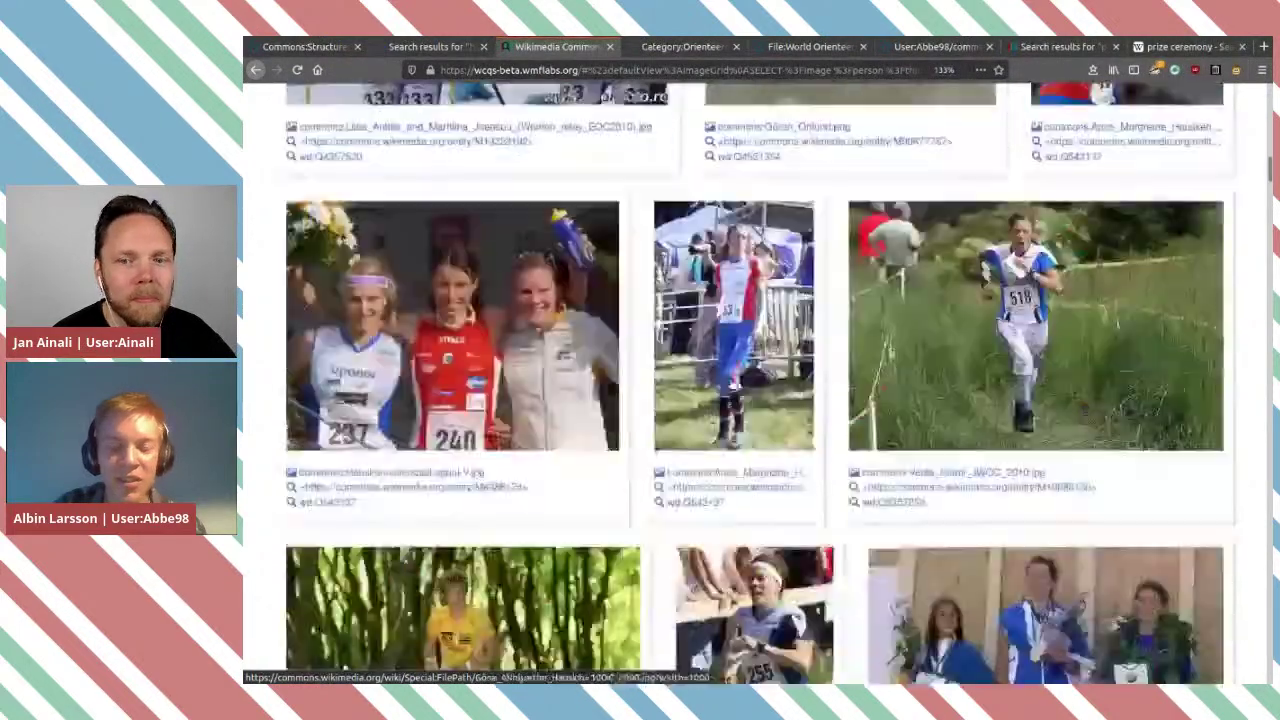
scroll(731, 385, down, 3)
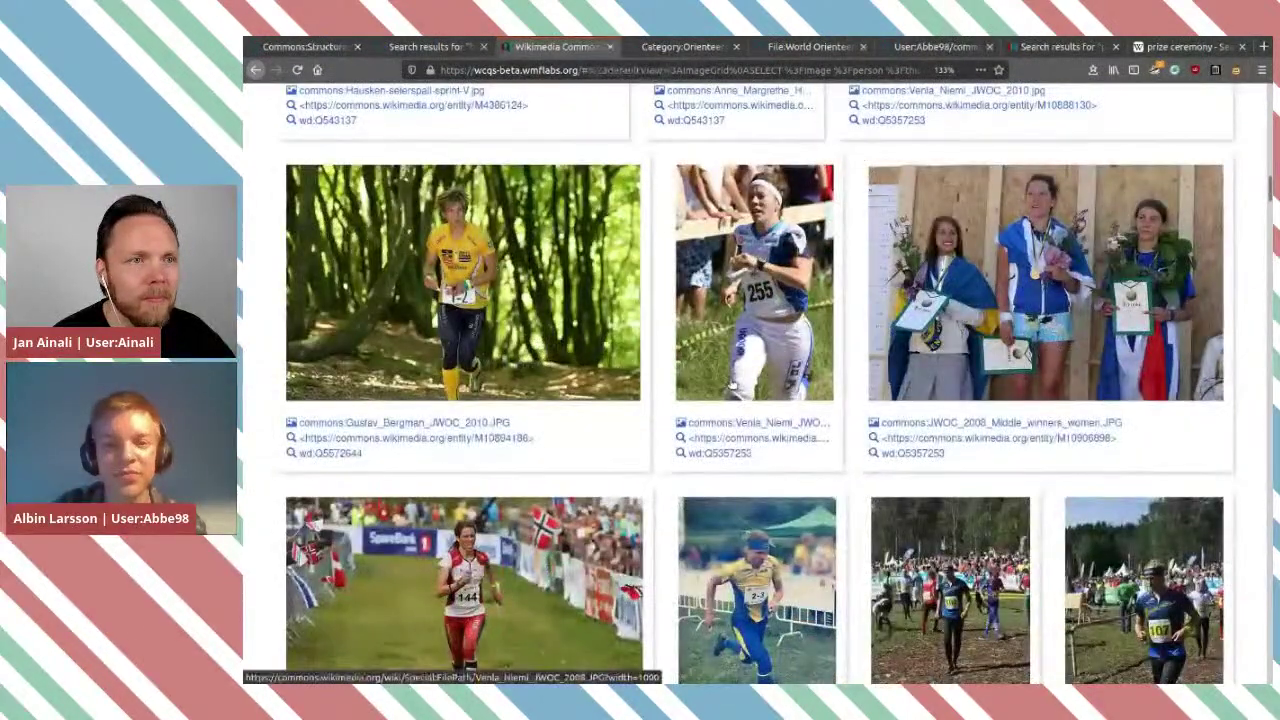
scroll(731, 385, down, 1)
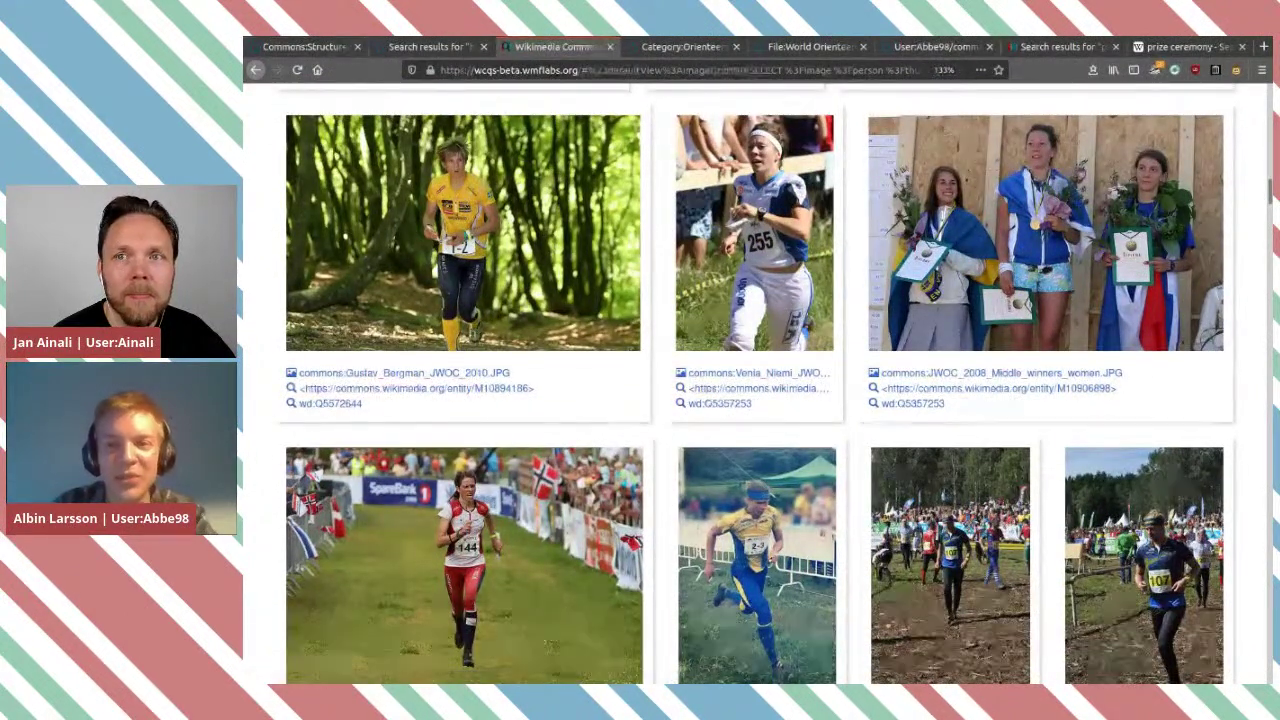
Switch to the file page of World Orienteering Championships 2010 - middle 40.jpg and examine its podium photo.
click(657, 53)
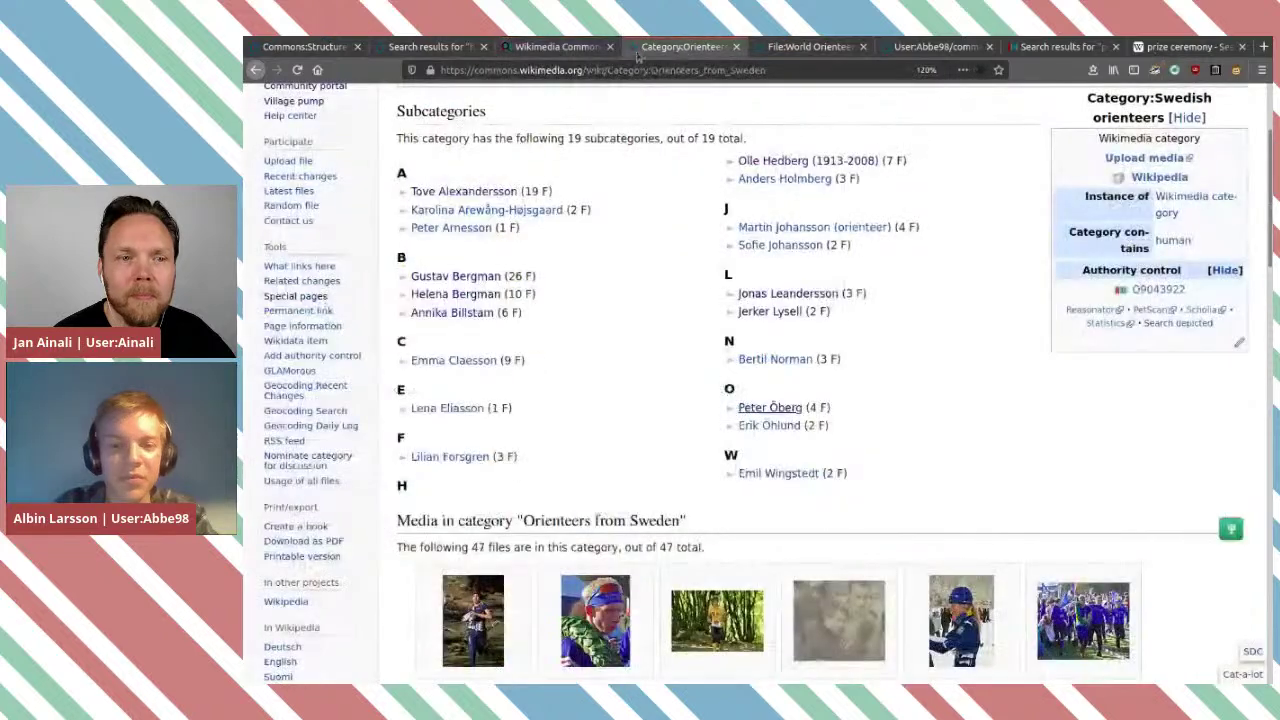
click(558, 48)
click(436, 48)
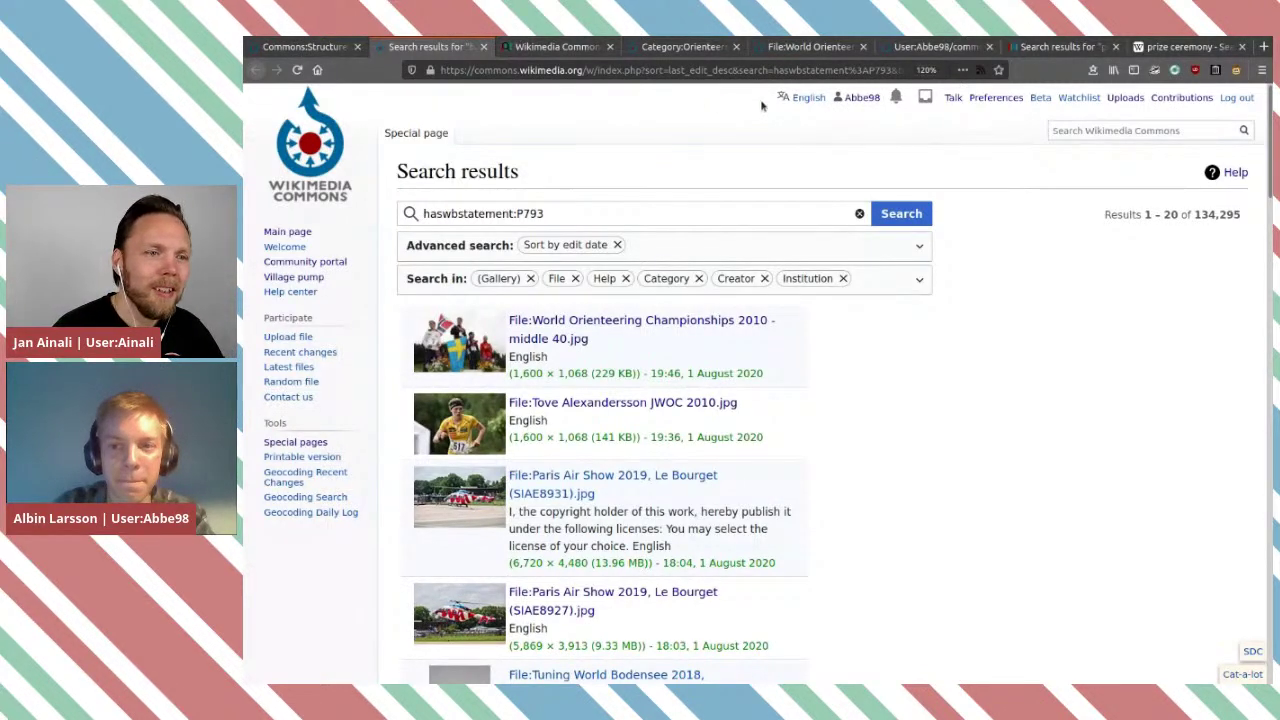
click(688, 54)
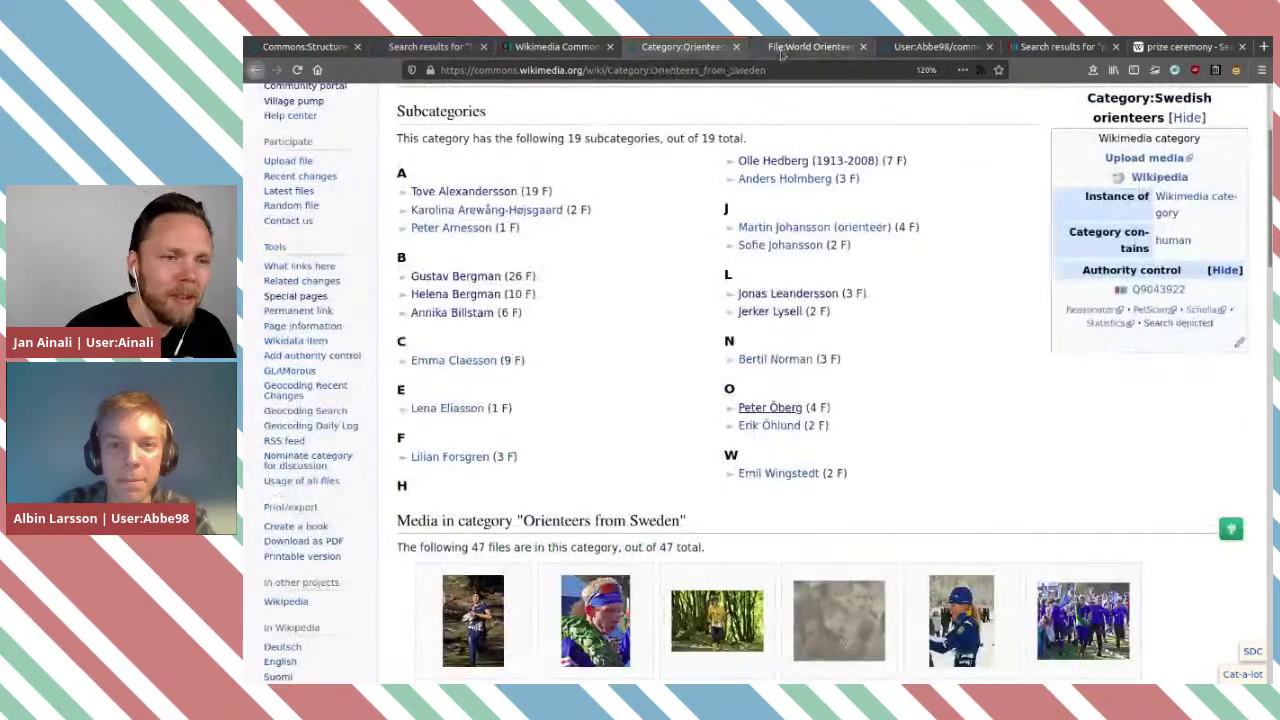
click(810, 46)
scroll(799, 211, up, 3)
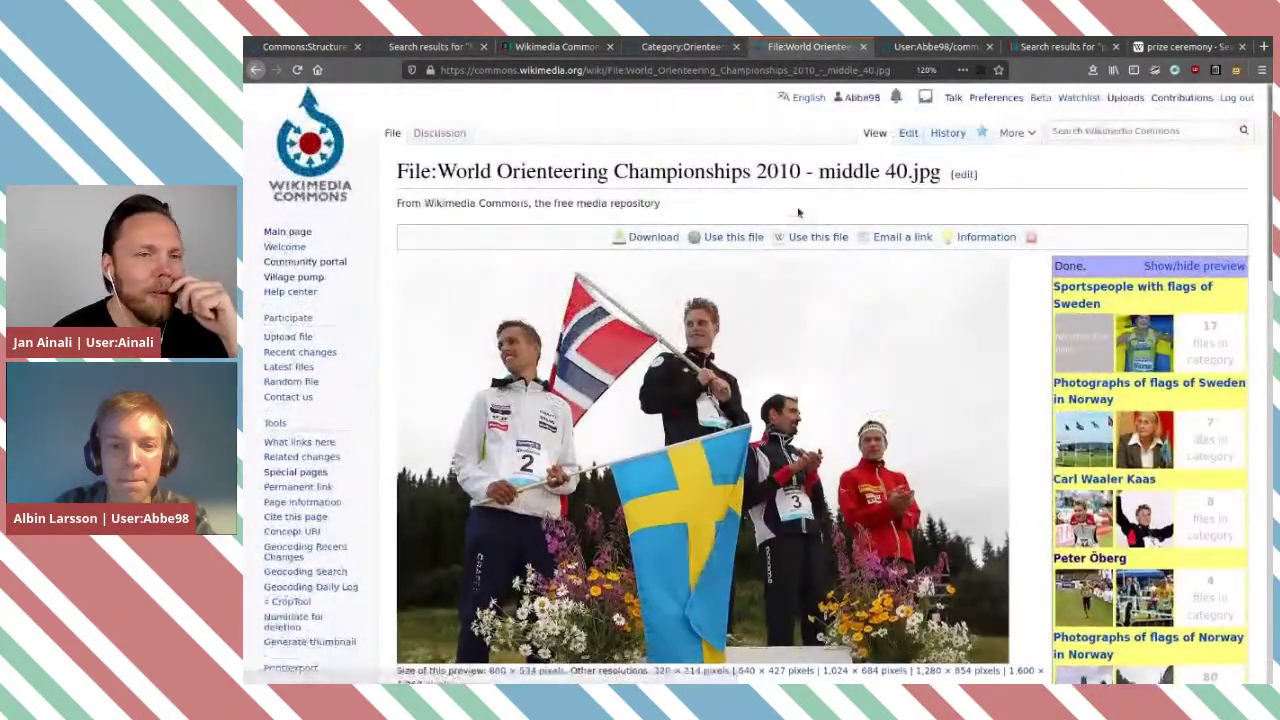
scroll(799, 211, down, 3)
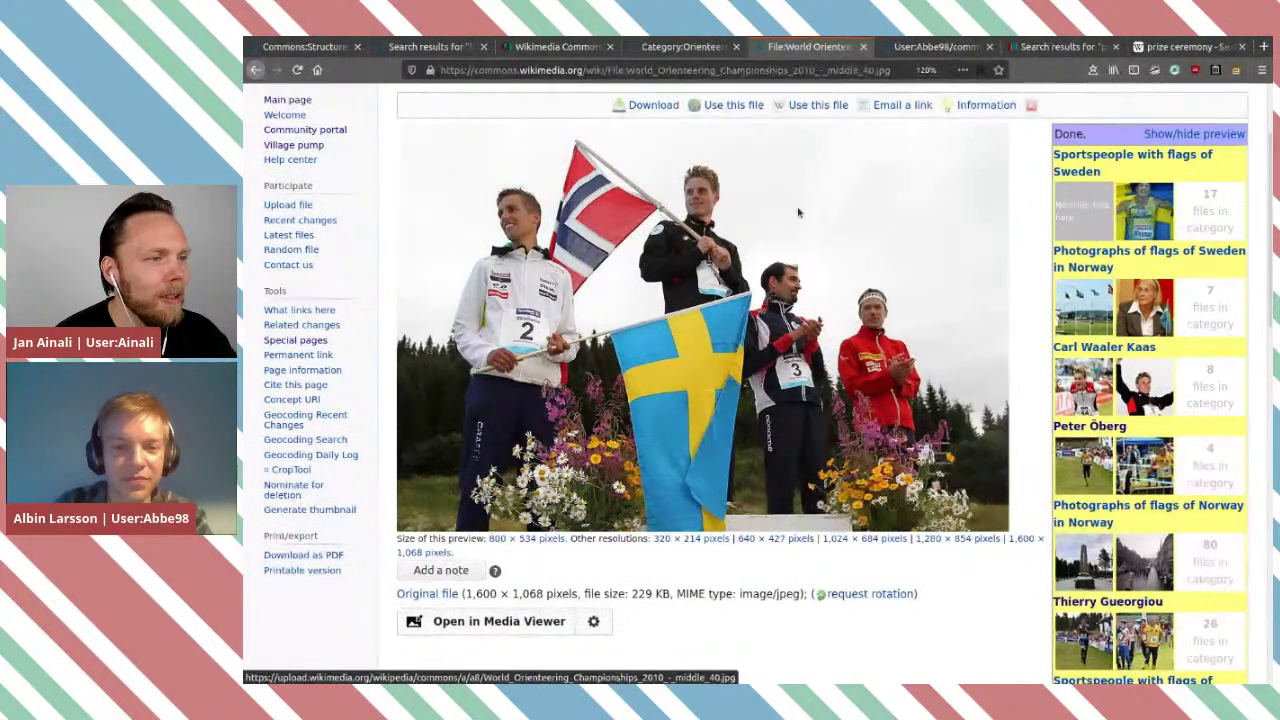
scroll(800, 211, up, 1)
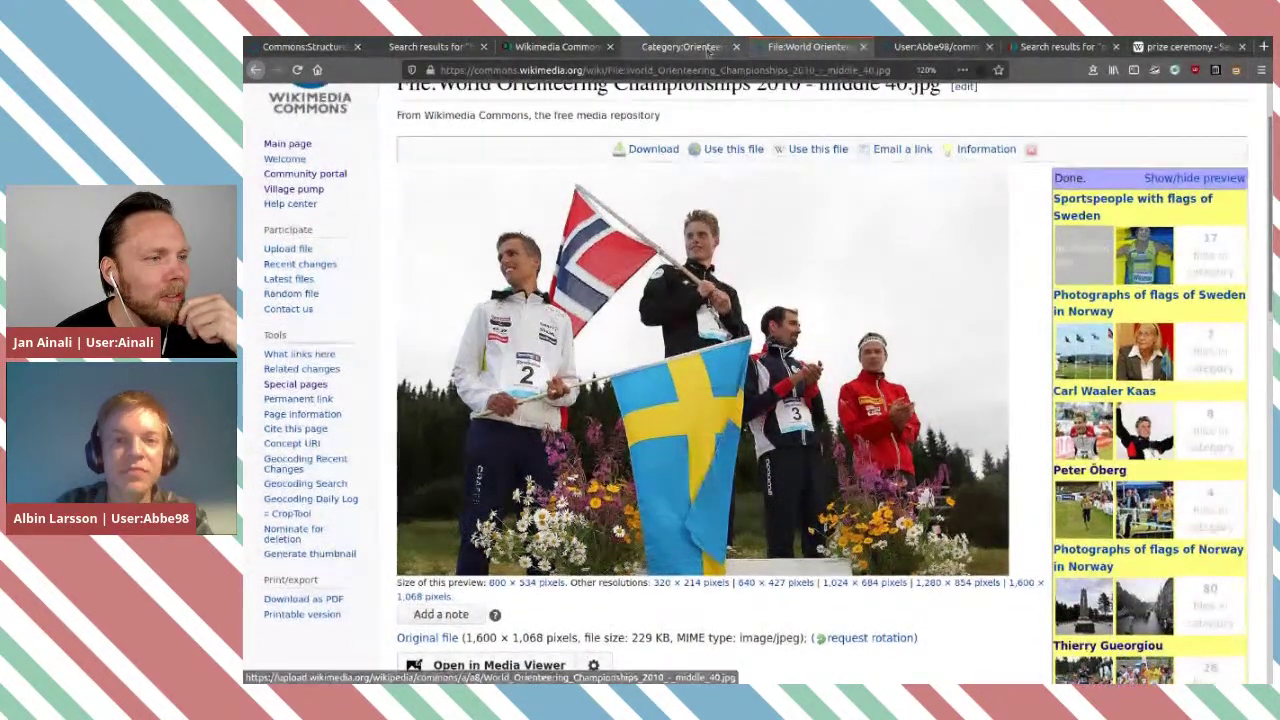
Return to the Orienteers from Sweden category page and view its heading and subcategories.
click(700, 47)
drag(706, 140, 660, 90)
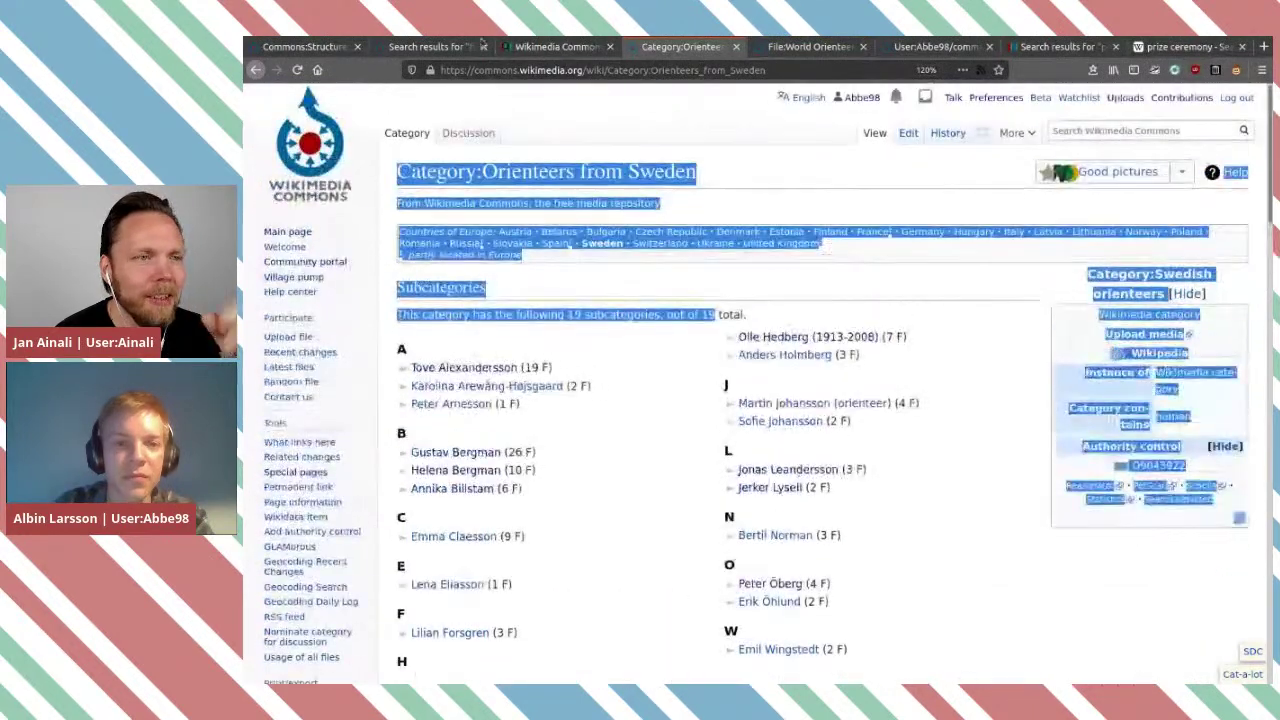
click(651, 151)
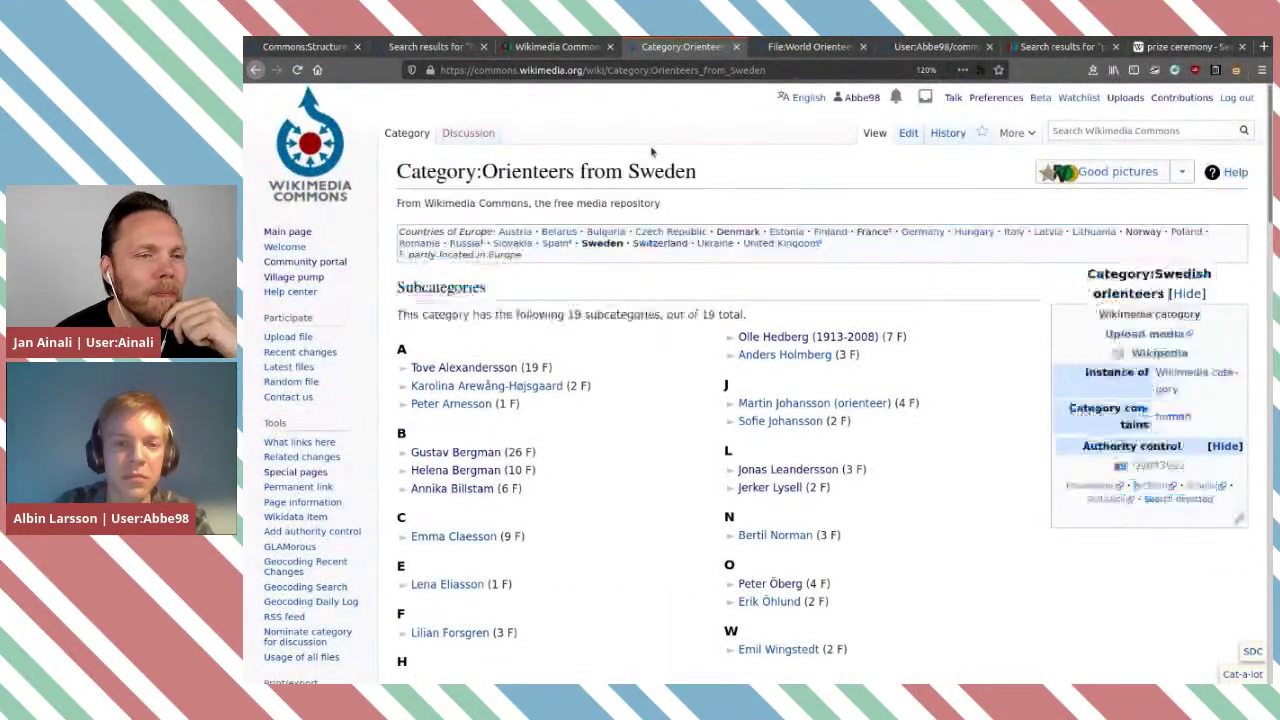
Go back to the haswbstatement:P793 search results and highlight the property P793 in the search query.
click(430, 47)
click(580, 209)
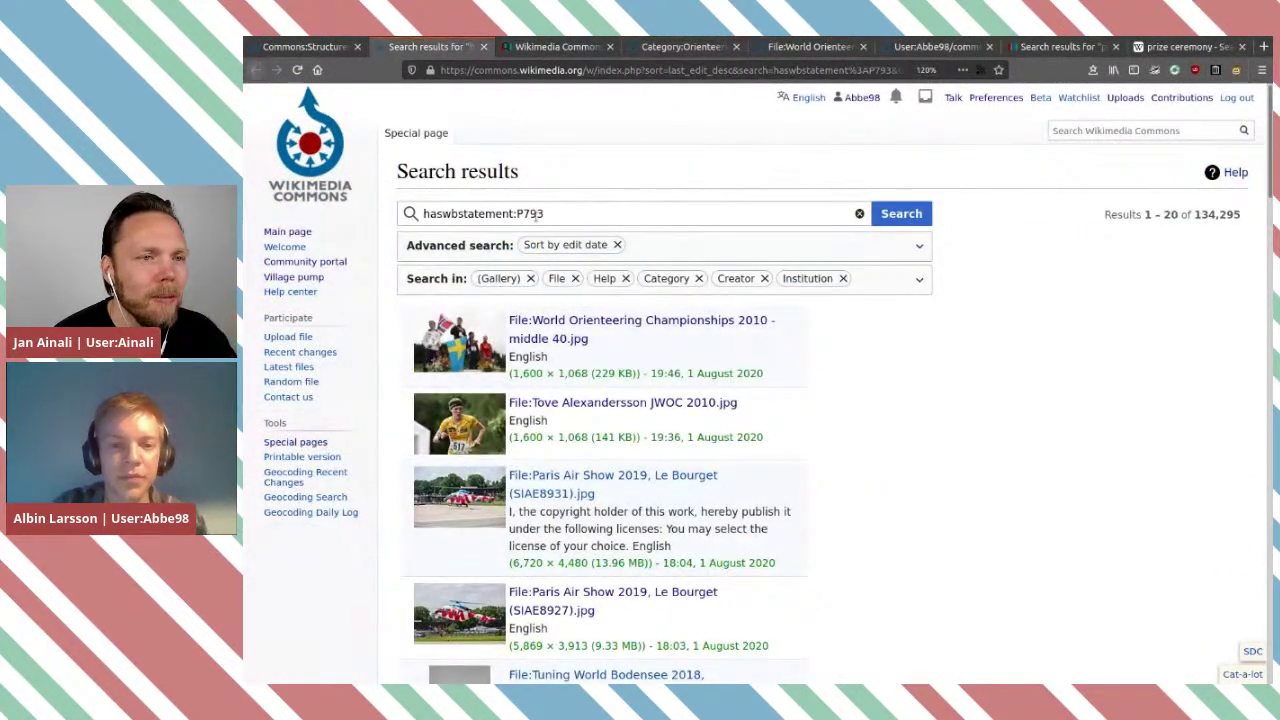
double_click(580, 210)
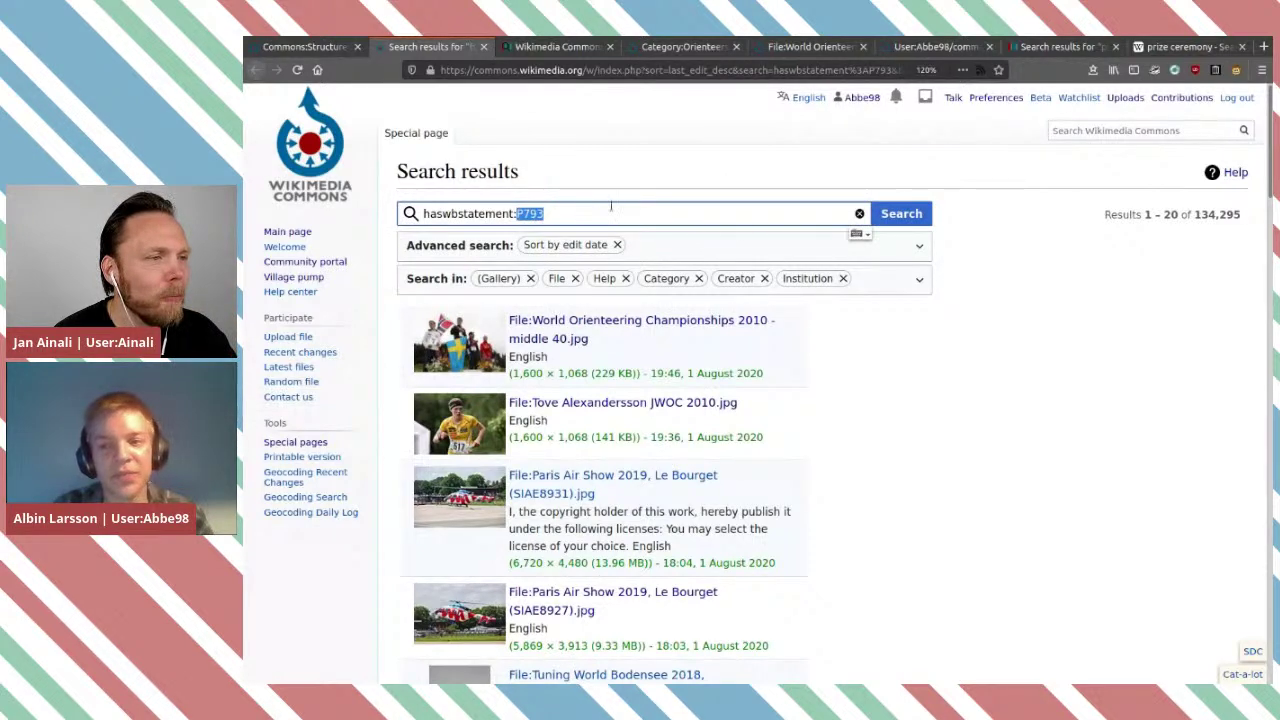
click(985, 367)
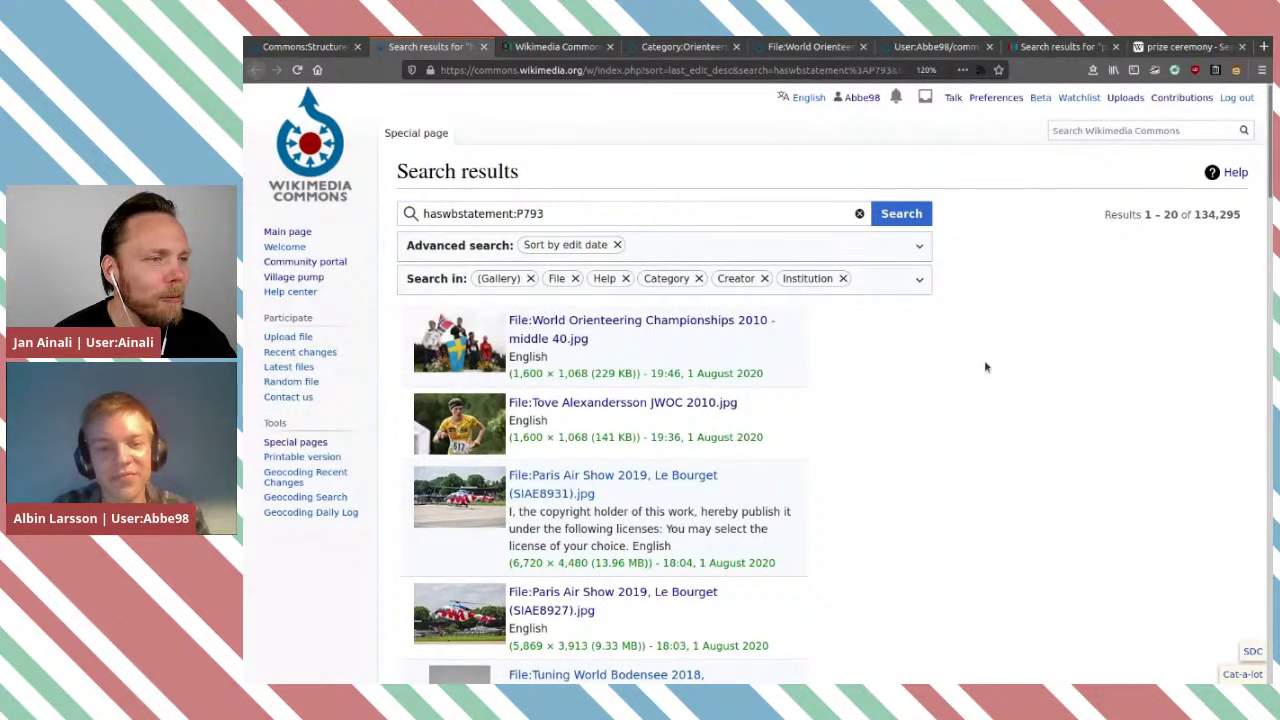